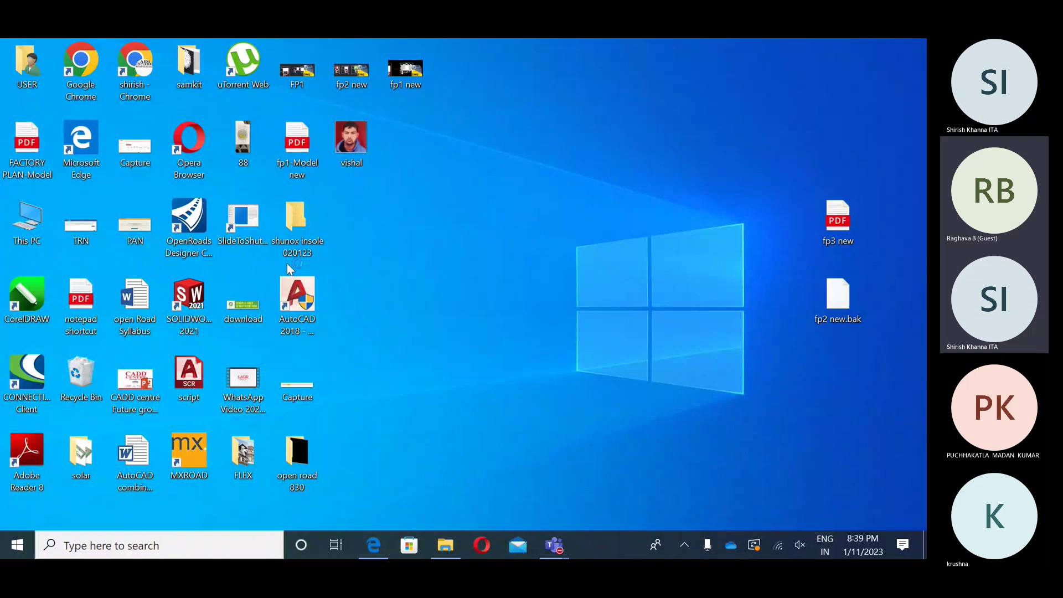
# - Launch OpenRoads Designer and browse the downloaded QuickStart_for_Terrain_Display_2018R4-03-01 dataset to its QuickStart for Terrain Display folder
pyautogui.doubleClick(200, 238)
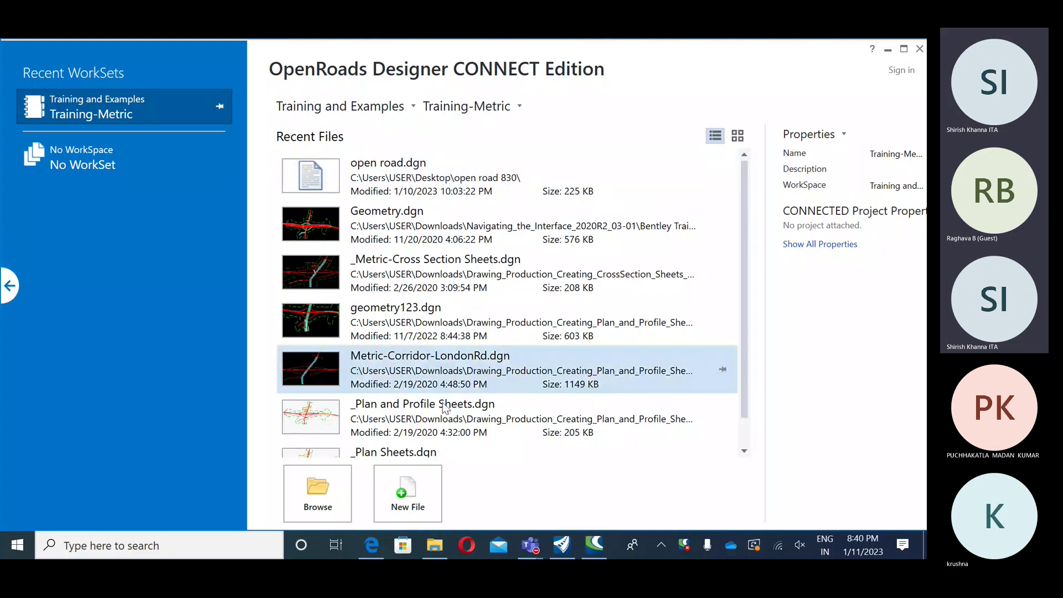
pyautogui.click(312, 502)
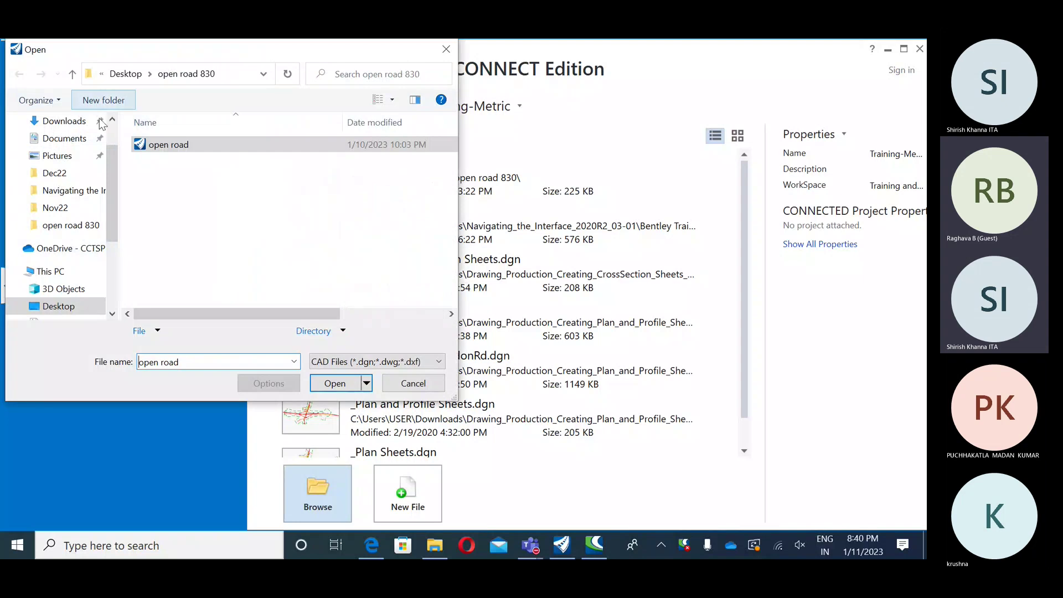
pyautogui.click(62, 122)
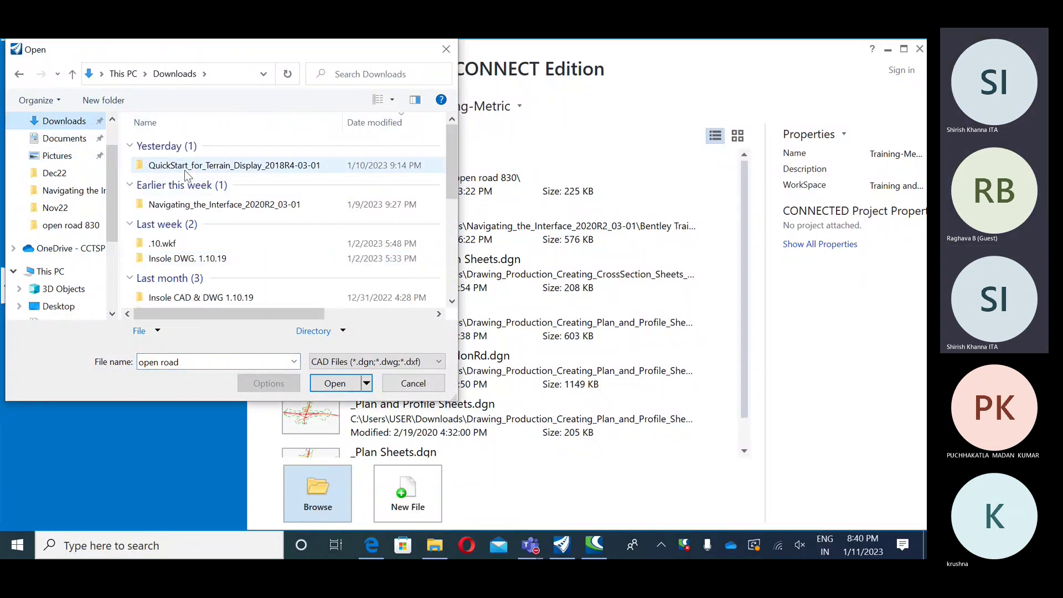
pyautogui.doubleClick(234, 166)
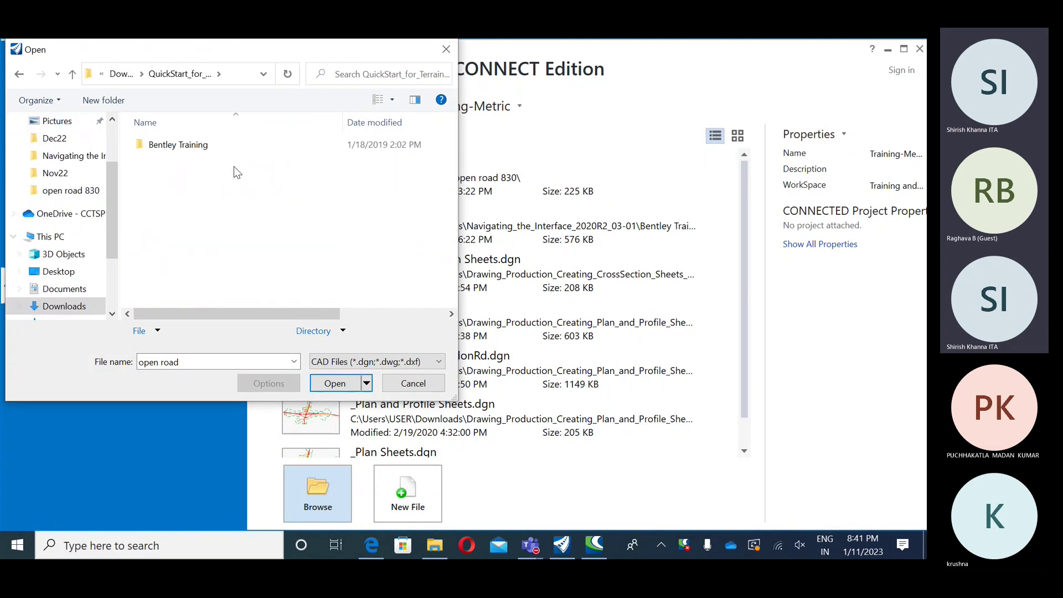
pyautogui.doubleClick(193, 144)
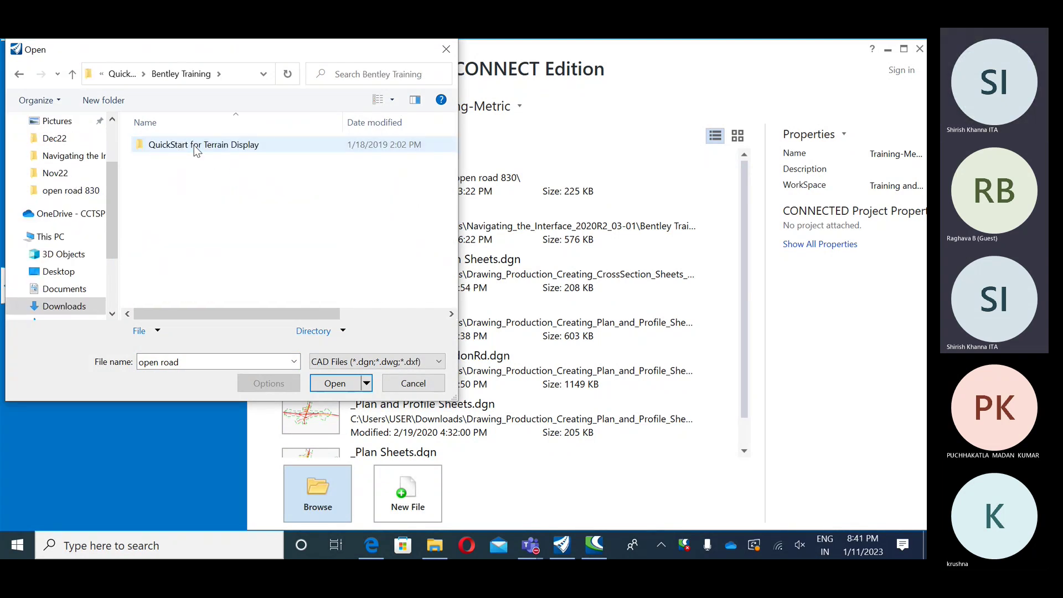
pyautogui.doubleClick(204, 148)
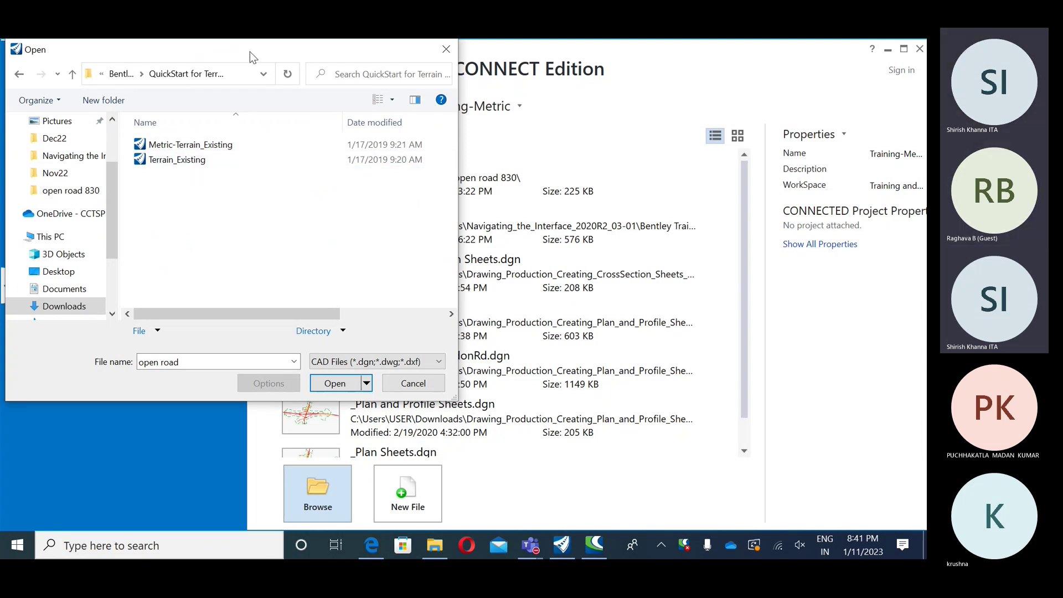
# - Open the Metric-Terrain_Existing file and accept viewing it as read-only
pyautogui.moveTo(250, 46); pyautogui.dragTo(377, 179)
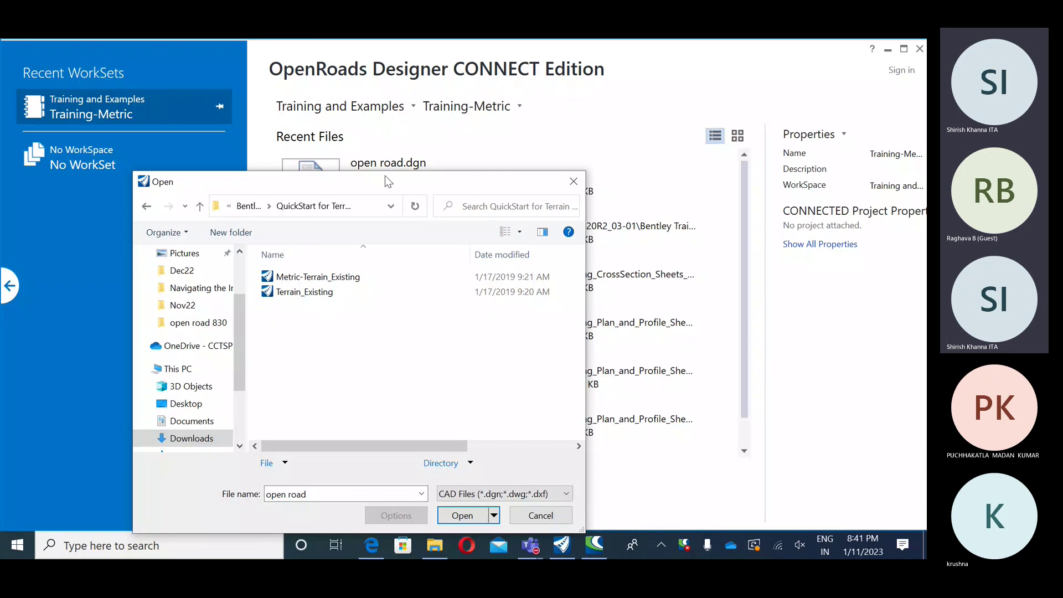
pyautogui.moveTo(384, 175); pyautogui.dragTo(385, 165)
pyautogui.click(318, 266)
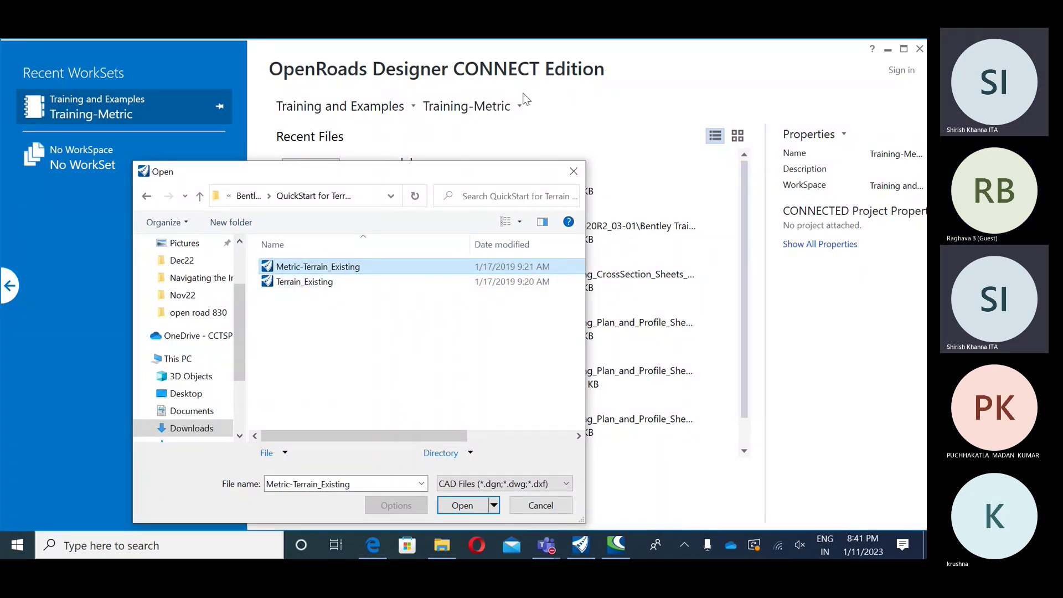
pyautogui.click(321, 271)
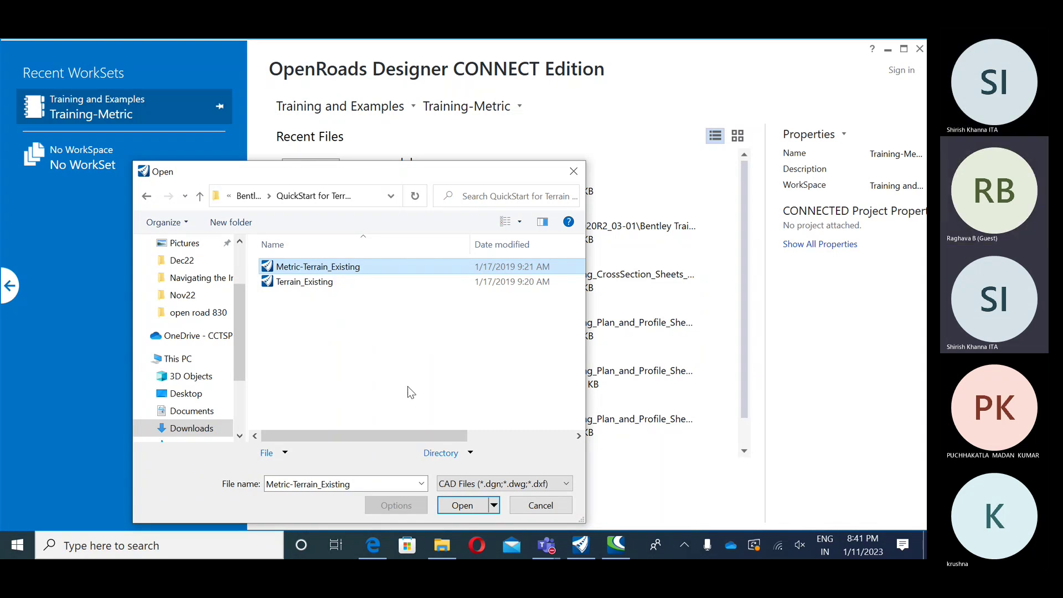
pyautogui.click(415, 340)
pyautogui.click(391, 266)
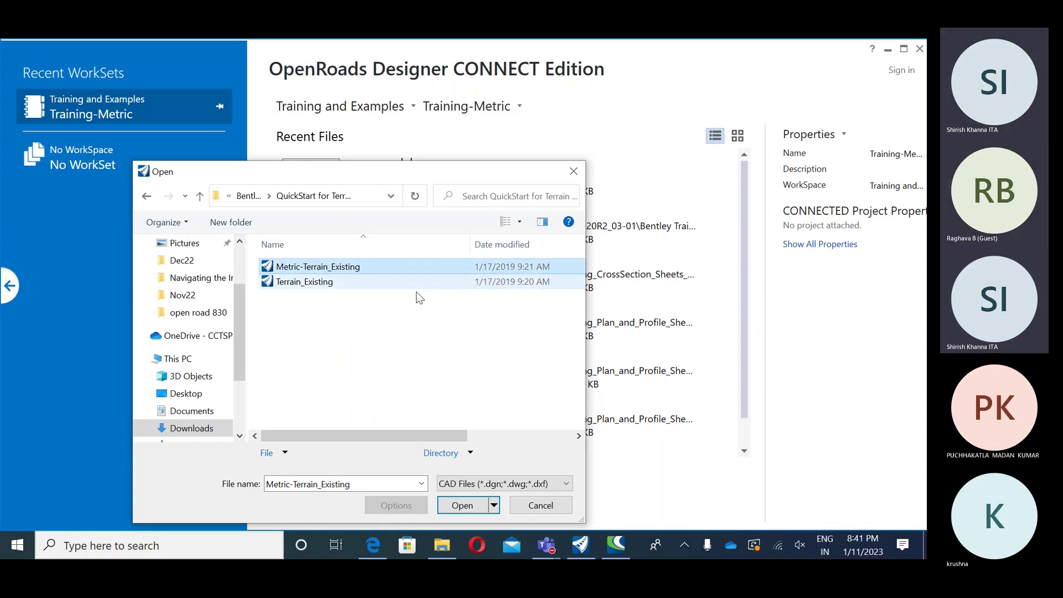
pyautogui.click(453, 506)
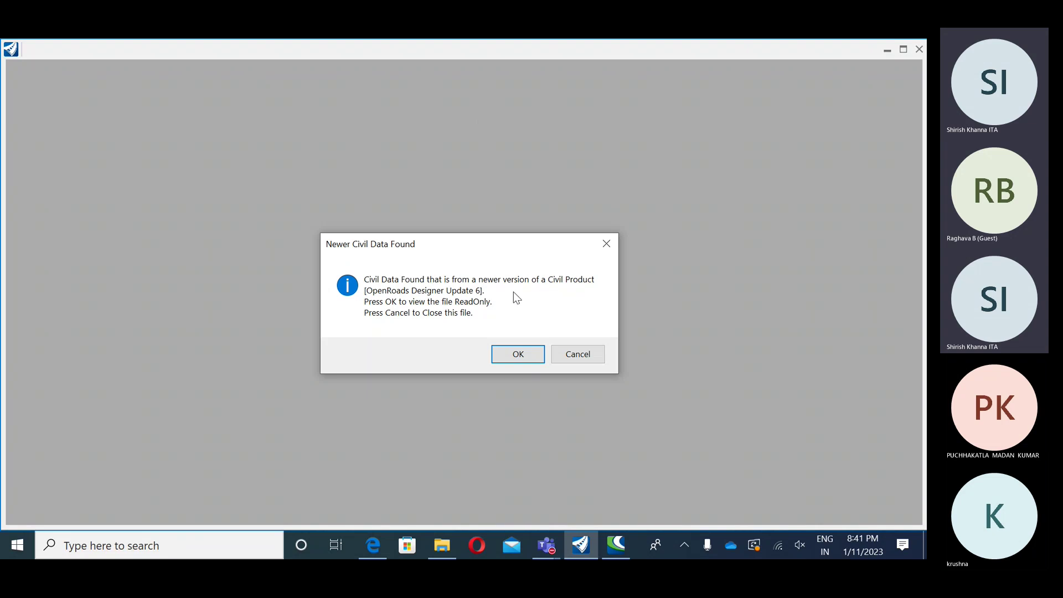
pyautogui.click(521, 355)
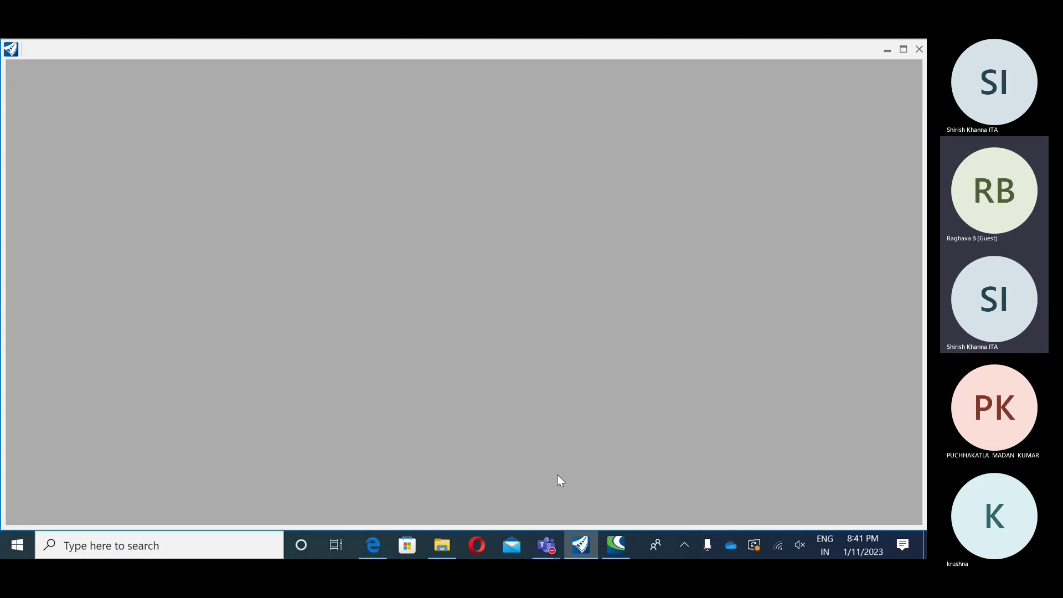
# - Close the CONNECTION Client welcome window and return to the loading terrain file
pyautogui.click(616, 545)
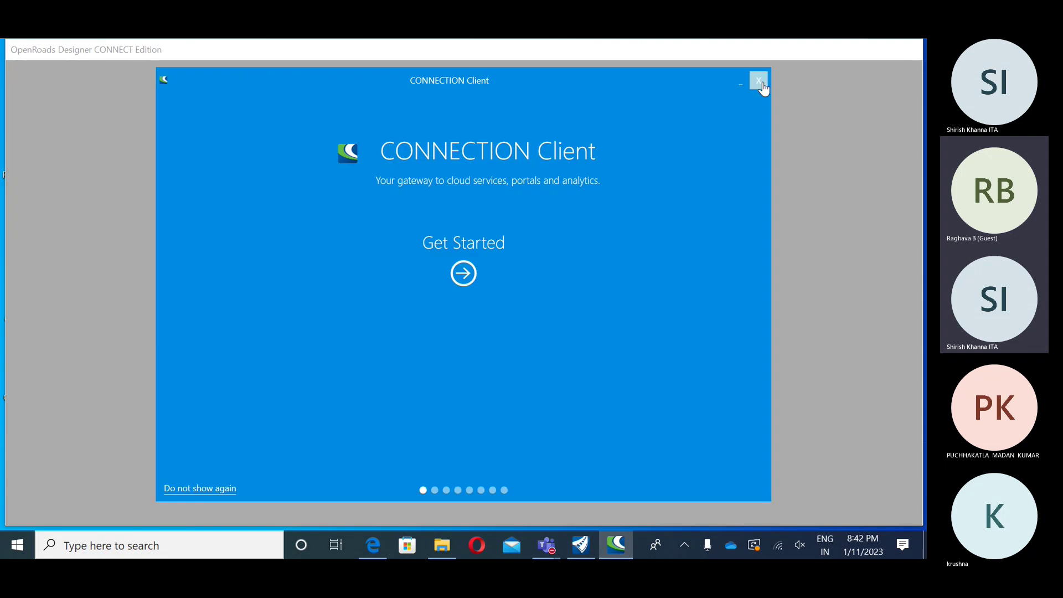
pyautogui.click(758, 81)
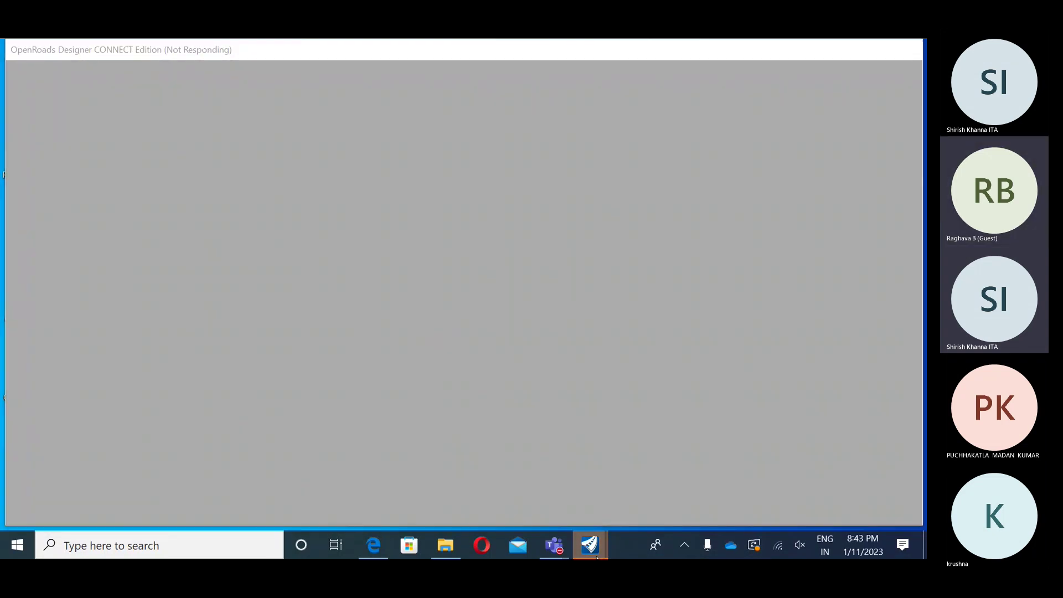
pyautogui.moveTo(597, 557)
pyautogui.click(667, 468)
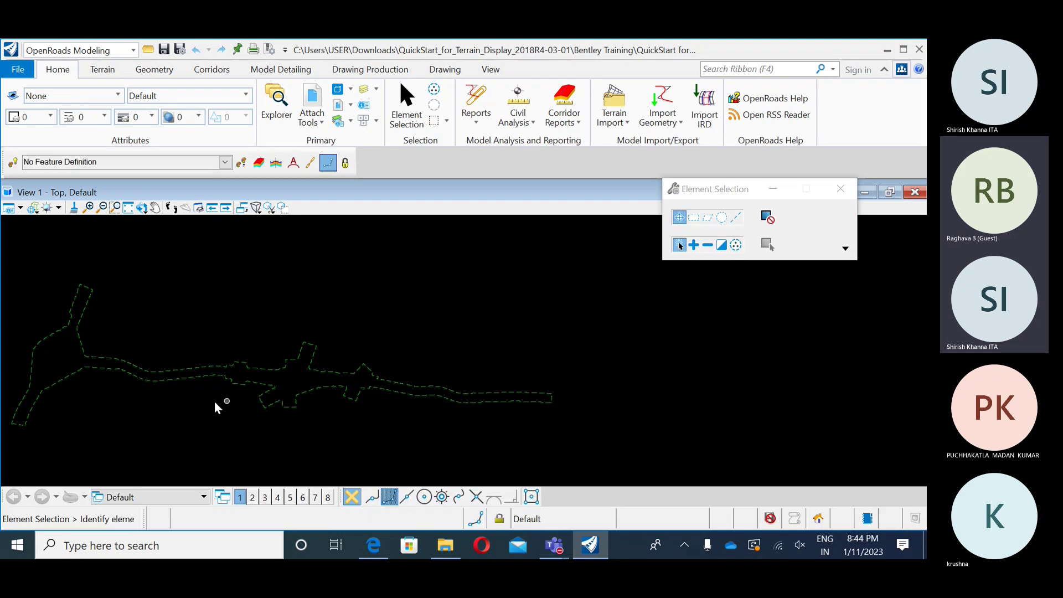
# - Centre the whole terrain boundary in the Top view
pyautogui.moveTo(232, 398); pyautogui.dragTo(271, 398, button='middle')
pyautogui.moveTo(270, 398); pyautogui.dragTo(413, 385)
pyautogui.rightClick(413, 387)
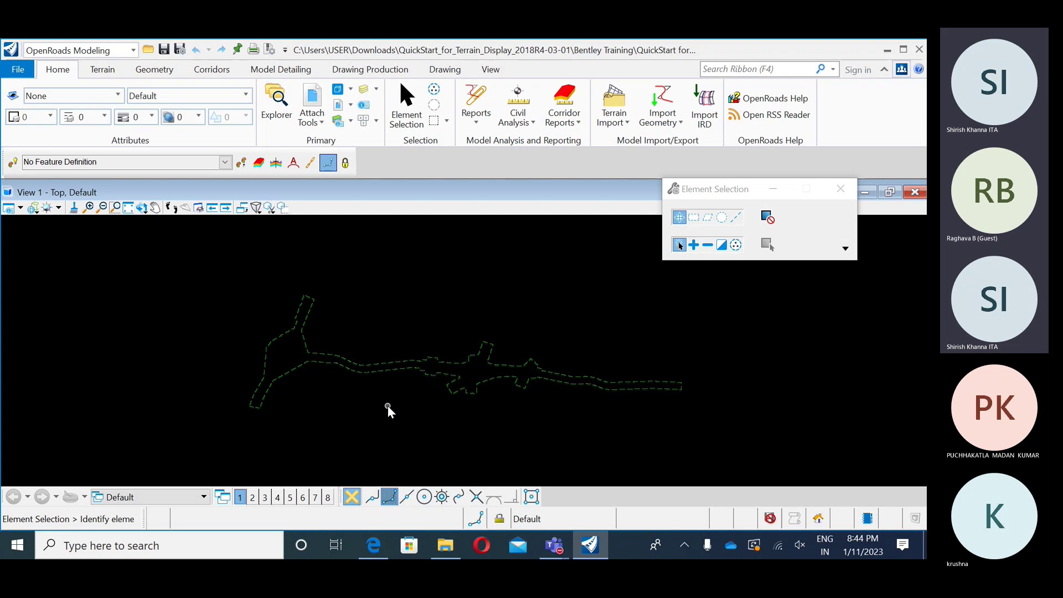
pyautogui.moveTo(415, 395)
pyautogui.mouseDown(button='middle')
pyautogui.moveTo(446, 359)
pyautogui.moveTo(432, 368)
pyautogui.mouseUp(button='middle')
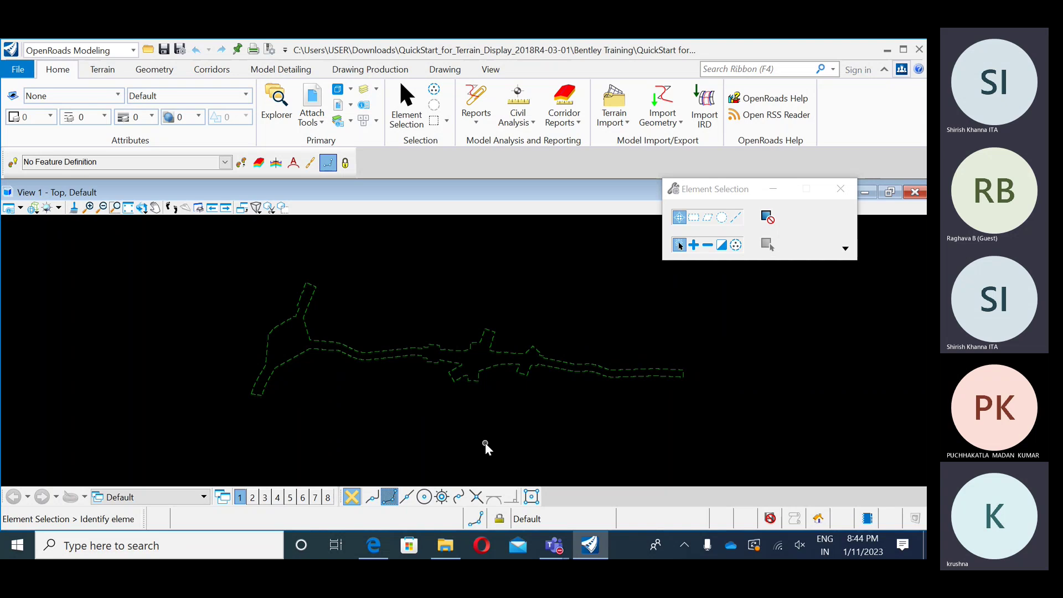
# - Switch to the Quickstart for Terrain Display workbook in Edge and go to the section "What is a Terrain Model?"
pyautogui.click(375, 551)
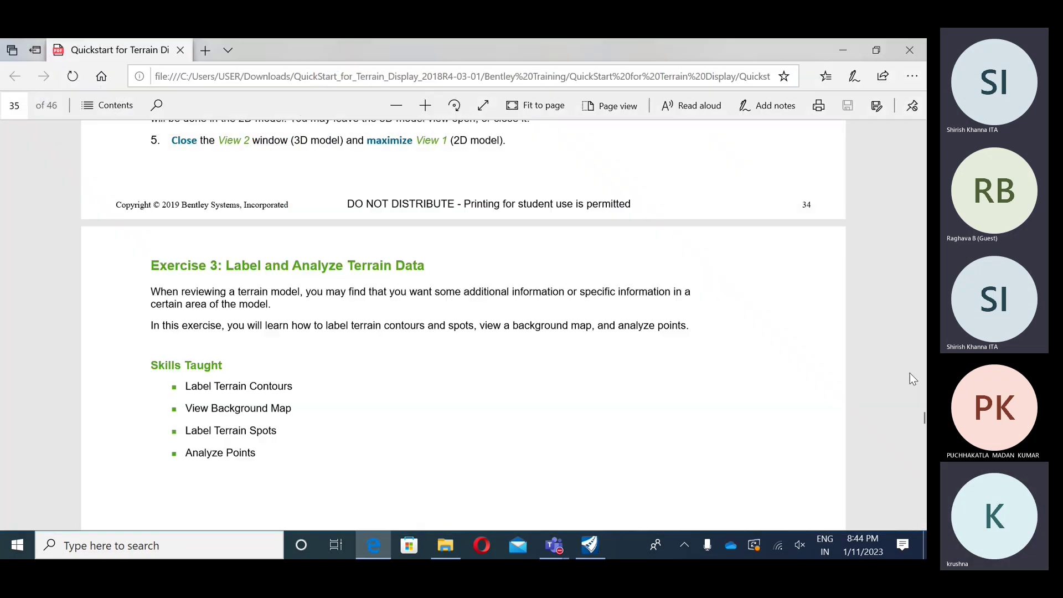
pyautogui.moveTo(923, 419); pyautogui.dragTo(921, 136)
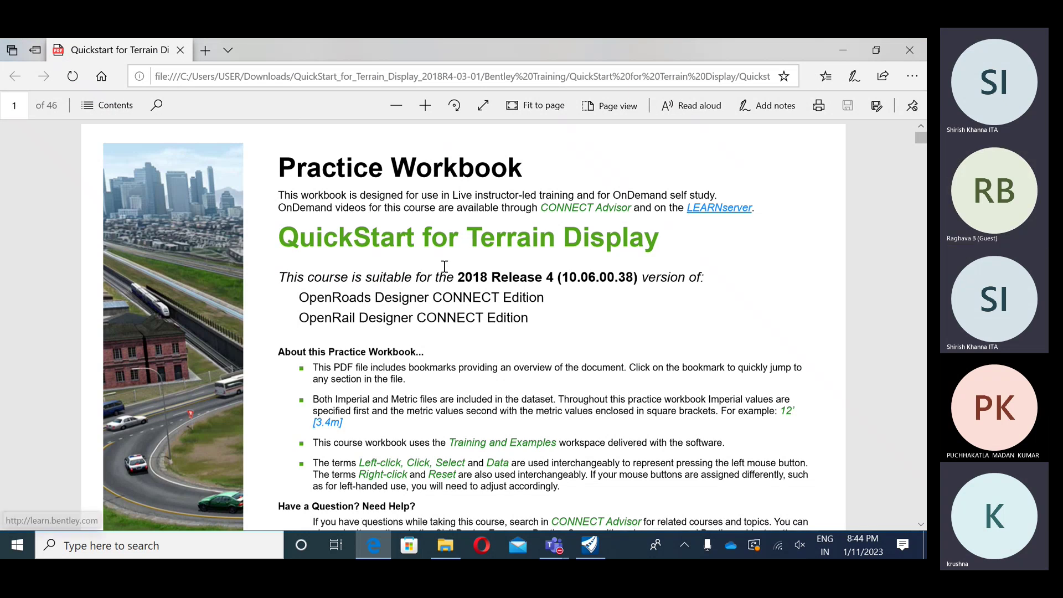
pyautogui.scroll(-10, 177, 297)
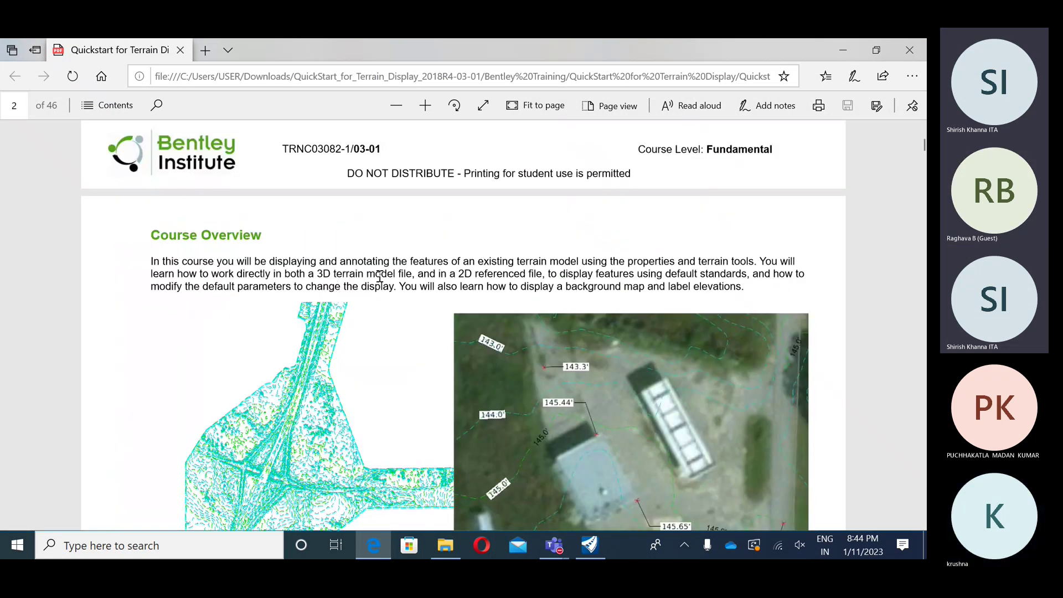
pyautogui.scroll(-15, 332, 281)
pyautogui.moveTo(151, 244); pyautogui.dragTo(297, 241)
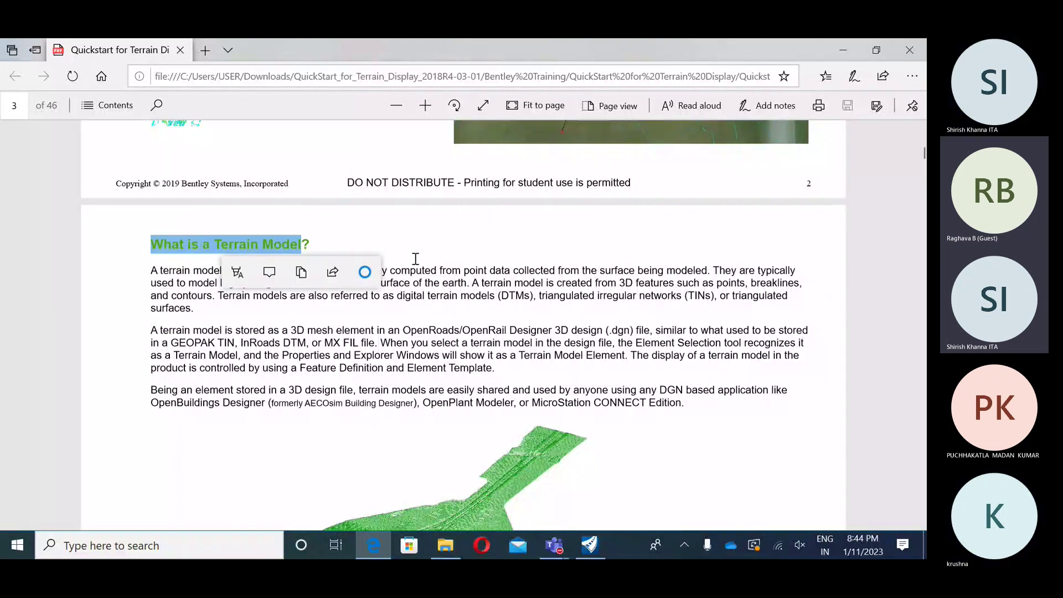
pyautogui.click(427, 232)
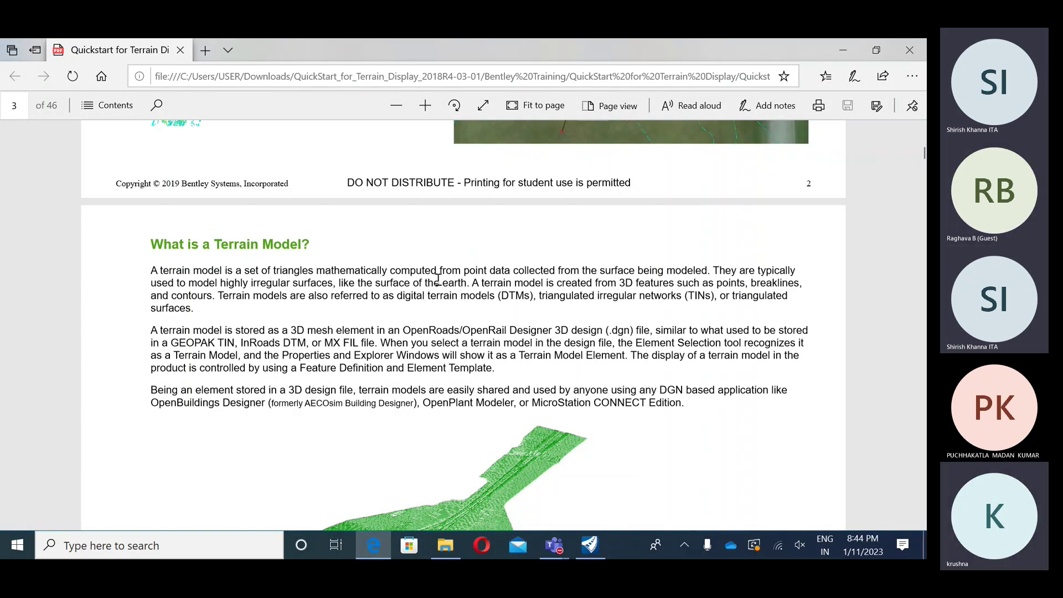
# - Read the workbook's definition of a terrain model, highlighting "point data" and "surface being modeled", and examine its illustration
pyautogui.moveTo(464, 271); pyautogui.dragTo(513, 271)
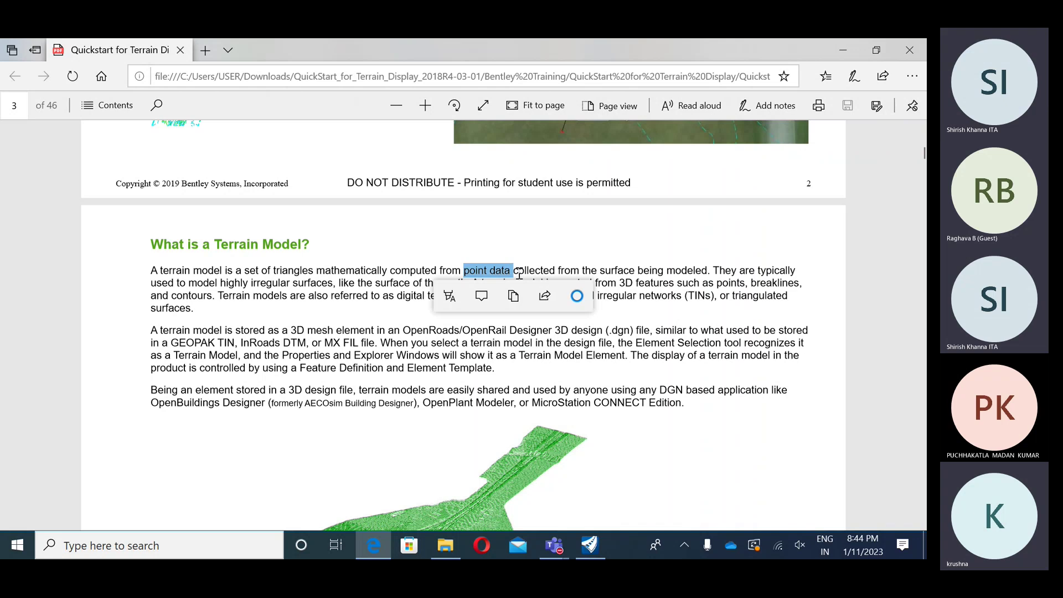
pyautogui.moveTo(600, 272); pyautogui.dragTo(708, 271)
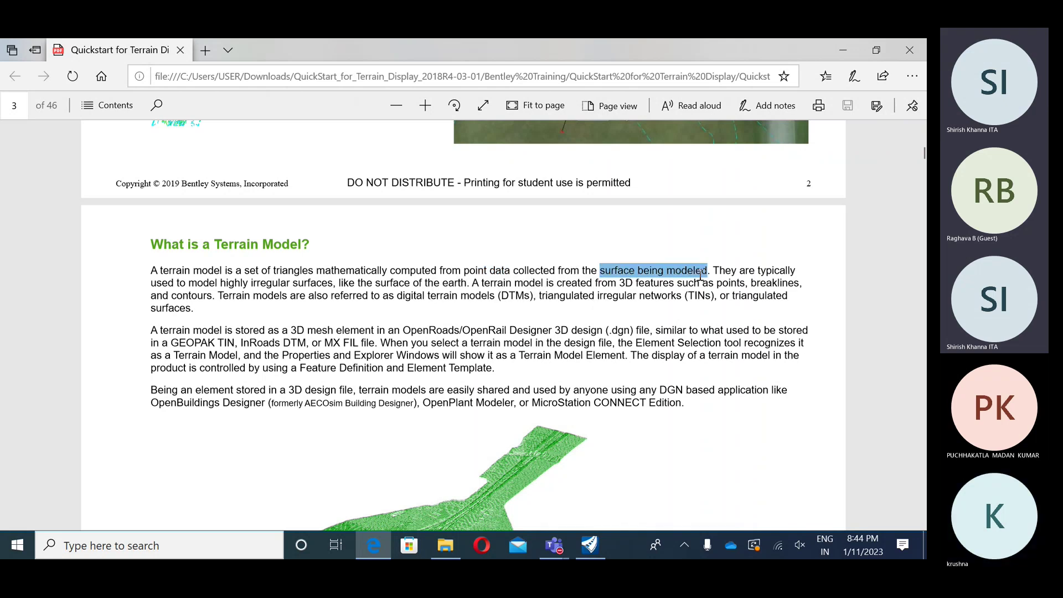
pyautogui.click(562, 240)
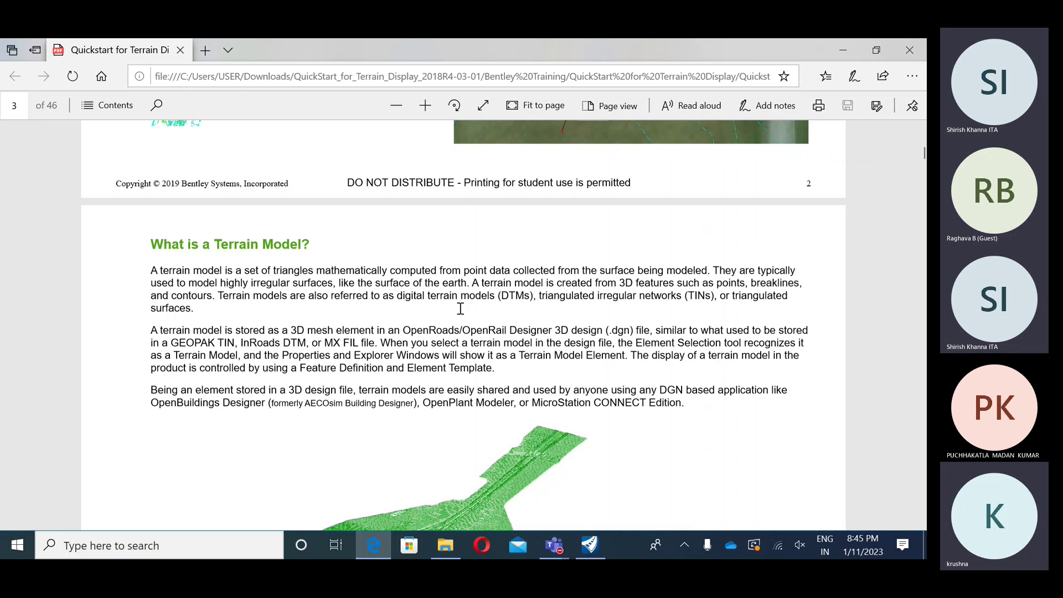
pyautogui.scroll(-3, 448, 304)
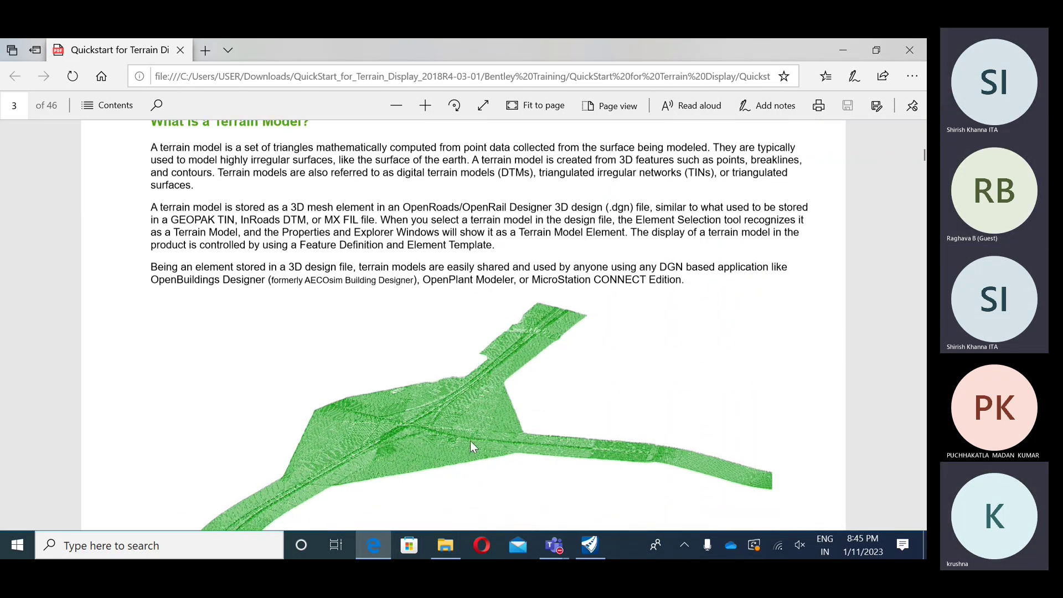
pyautogui.scroll(2, 470, 439)
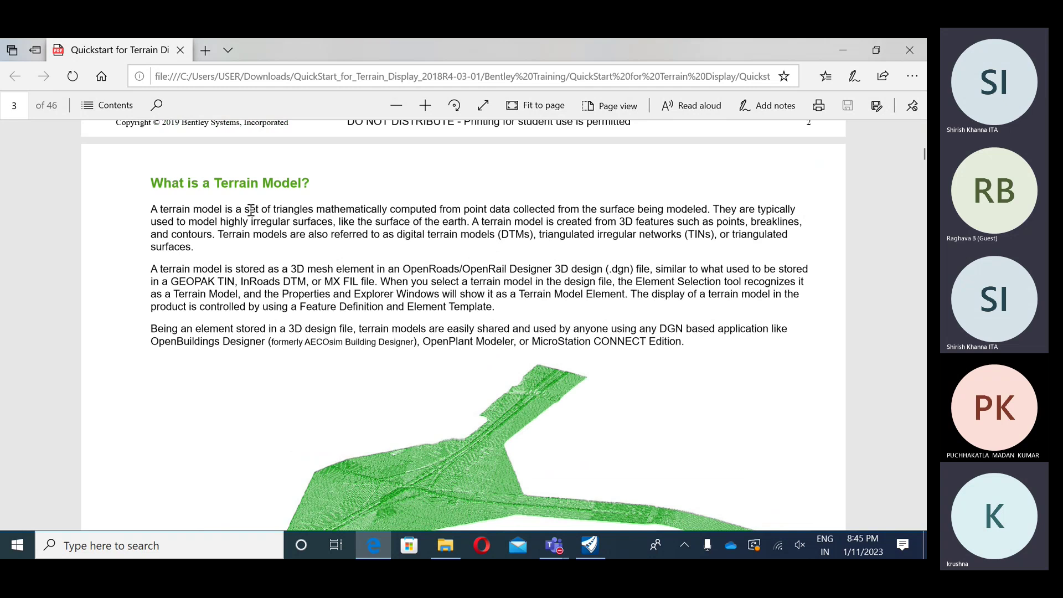
pyautogui.moveTo(214, 182); pyautogui.dragTo(258, 183)
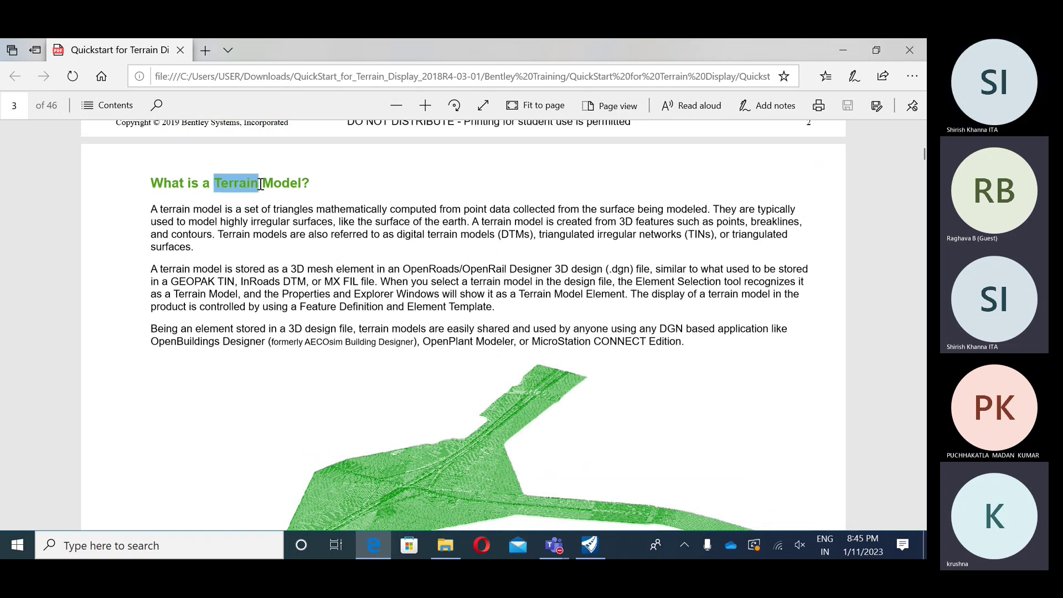
pyautogui.click(728, 215)
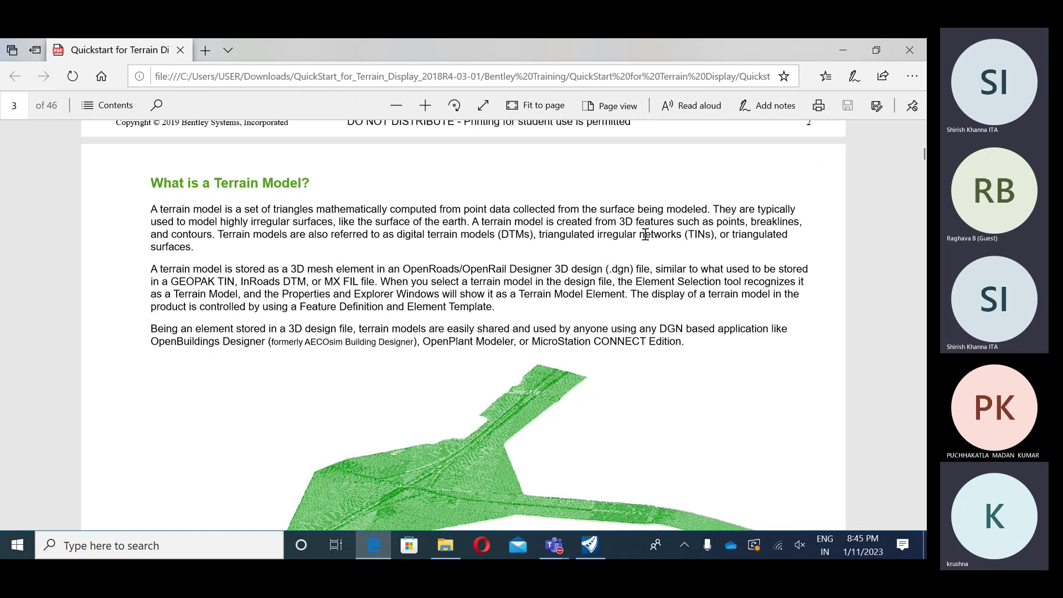
# - Read the workbook passages on the 3D features, alternative names and .dgn storage of terrain models, highlighting the key phrases
pyautogui.moveTo(677, 222); pyautogui.dragTo(793, 223)
pyautogui.moveTo(156, 234); pyautogui.dragTo(212, 234)
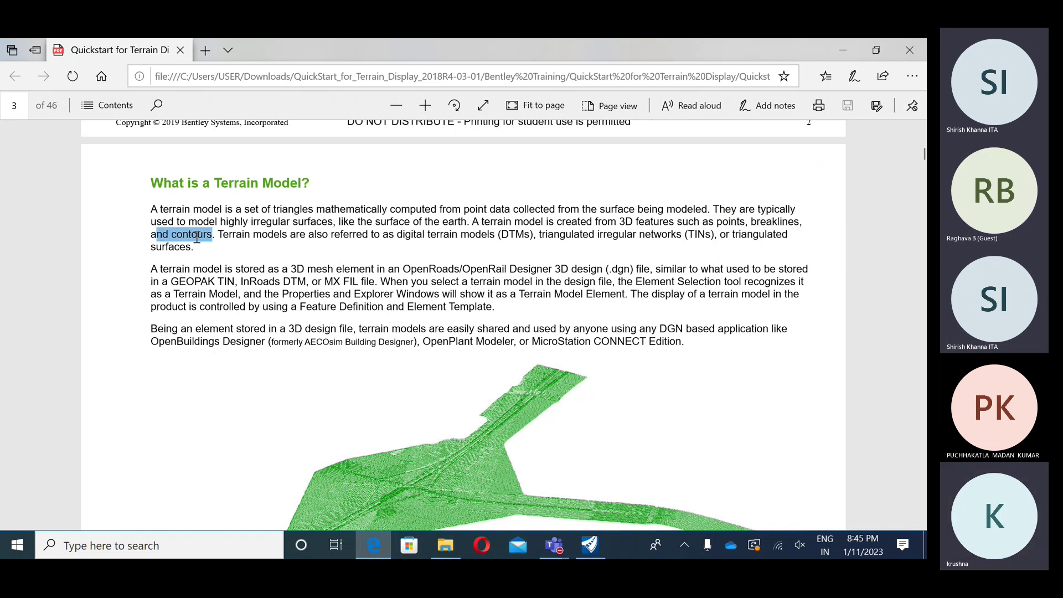
pyautogui.click(362, 261)
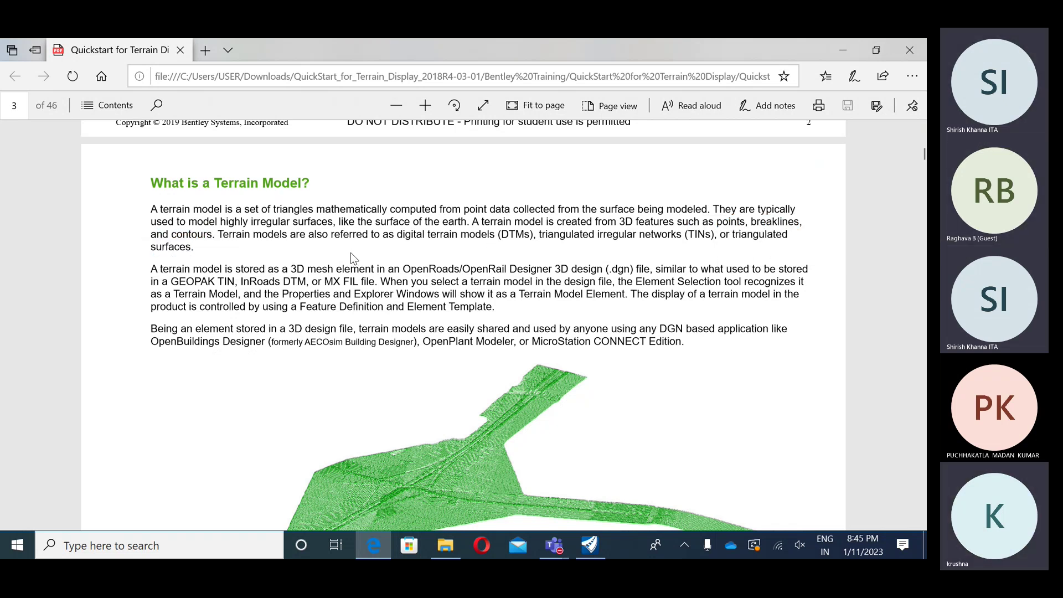
pyautogui.moveTo(218, 235); pyautogui.dragTo(469, 249)
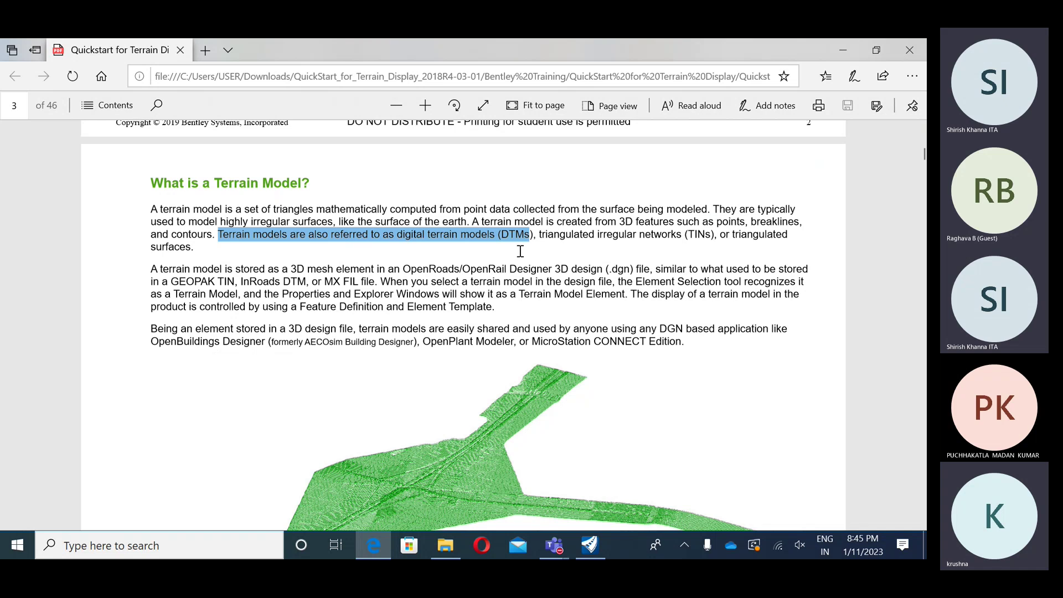
pyautogui.moveTo(520, 251); pyautogui.dragTo(789, 247)
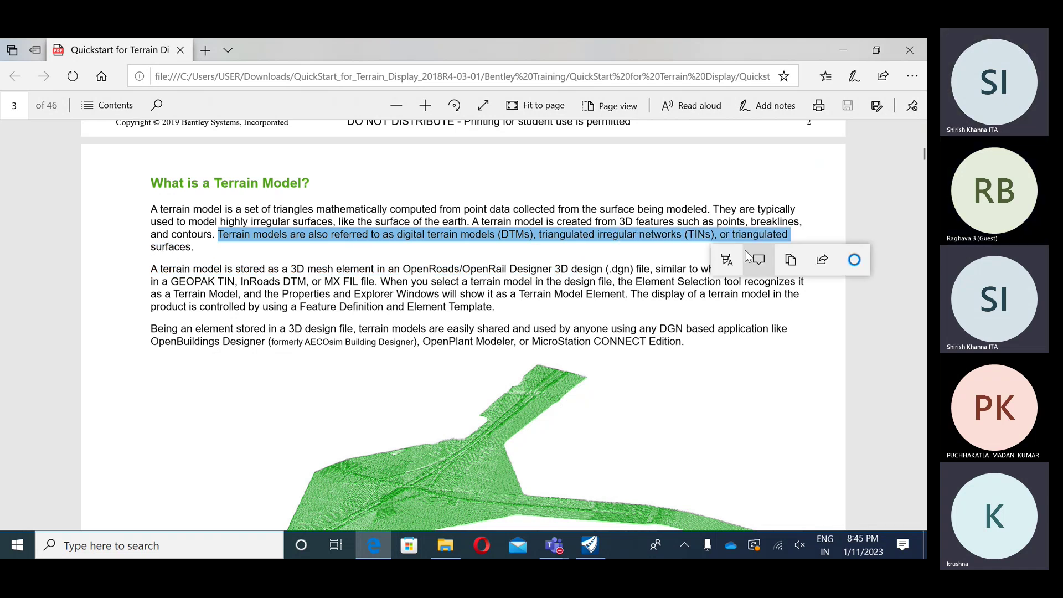
pyautogui.click(215, 257)
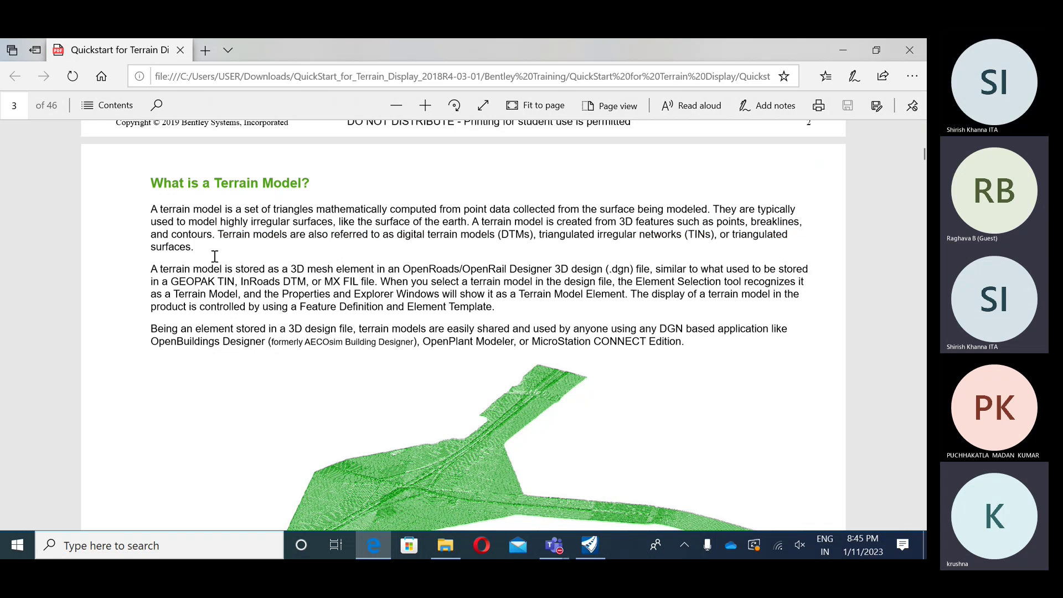
pyautogui.moveTo(150, 268); pyautogui.dragTo(638, 273)
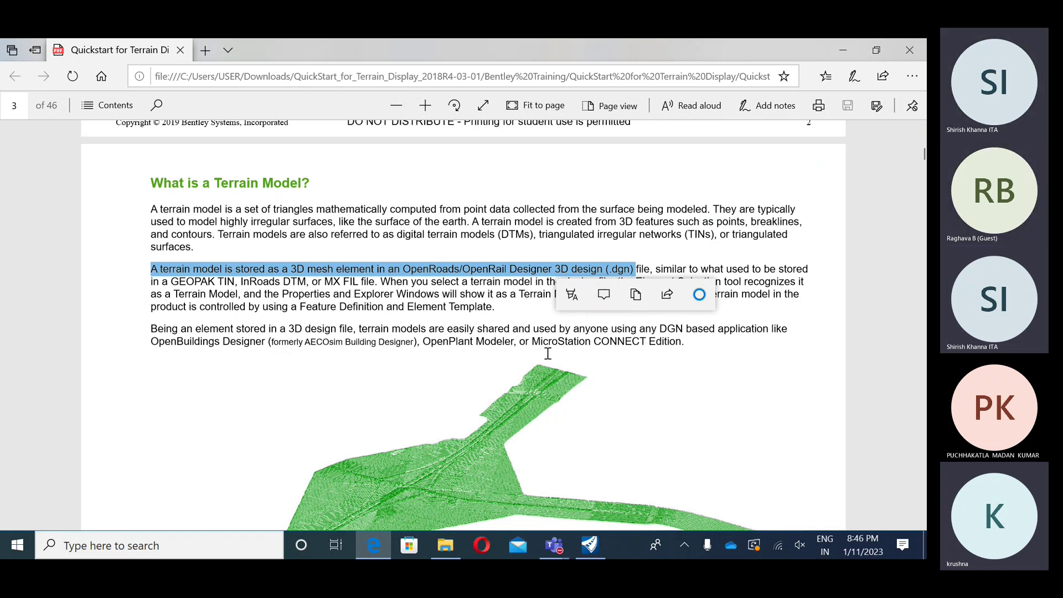
# - Read the workbook passage on the former terrain file formats, highlighting "InRoads" and "GEOPAK", and continue to the terrain illustration
pyautogui.click(782, 367)
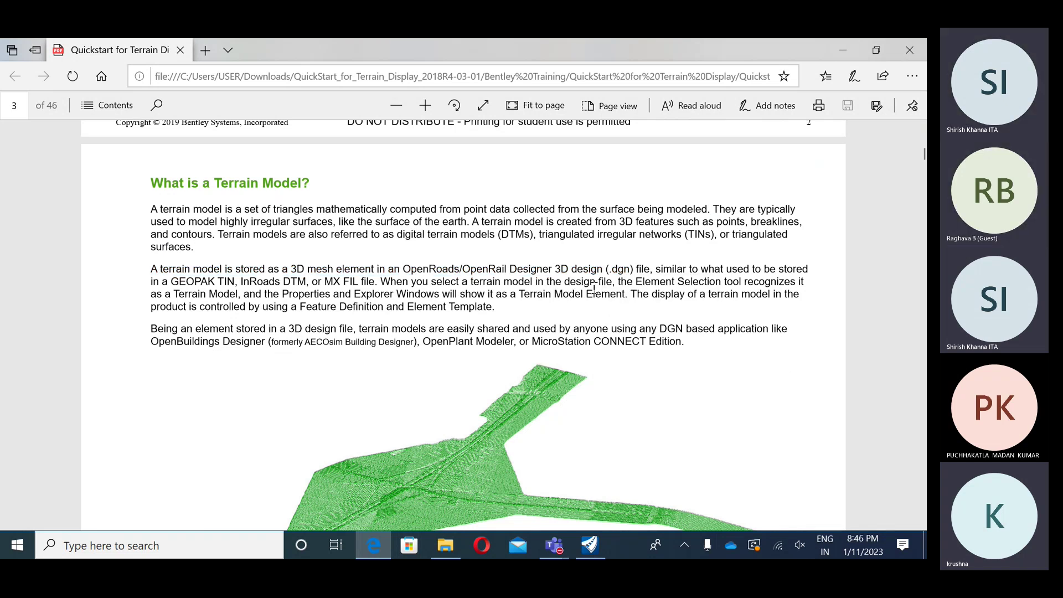
pyautogui.moveTo(150, 282); pyautogui.dragTo(290, 283)
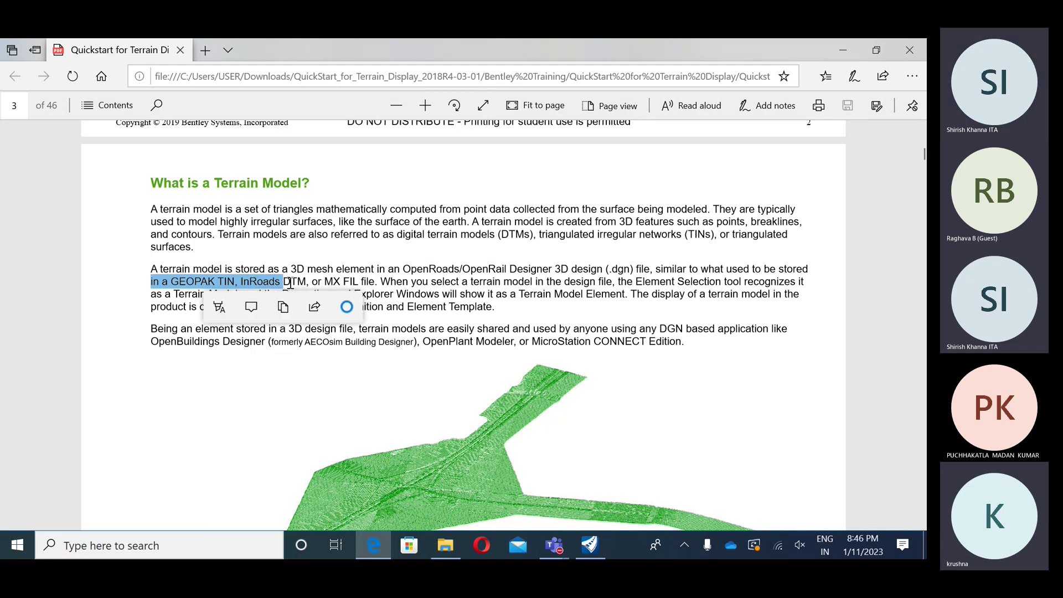
pyautogui.click(394, 259)
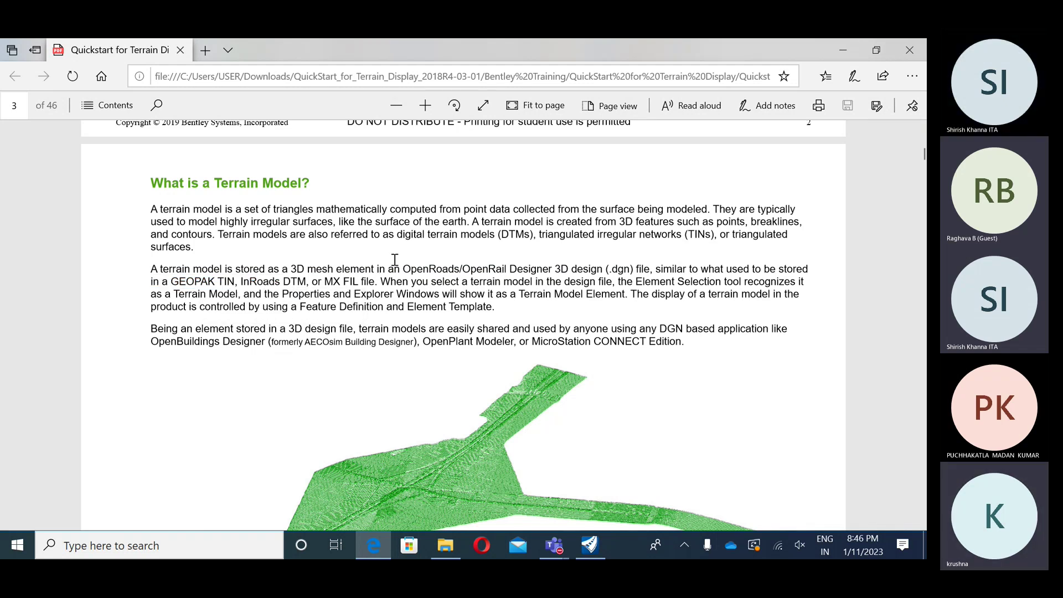
pyautogui.moveTo(241, 284); pyautogui.dragTo(269, 282)
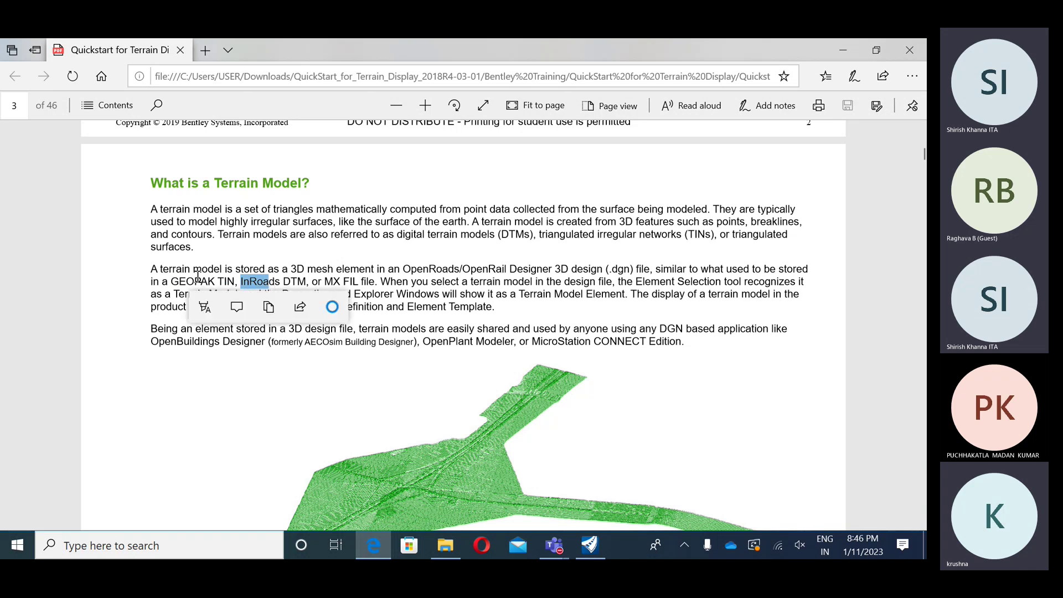
pyautogui.moveTo(172, 282); pyautogui.dragTo(215, 282)
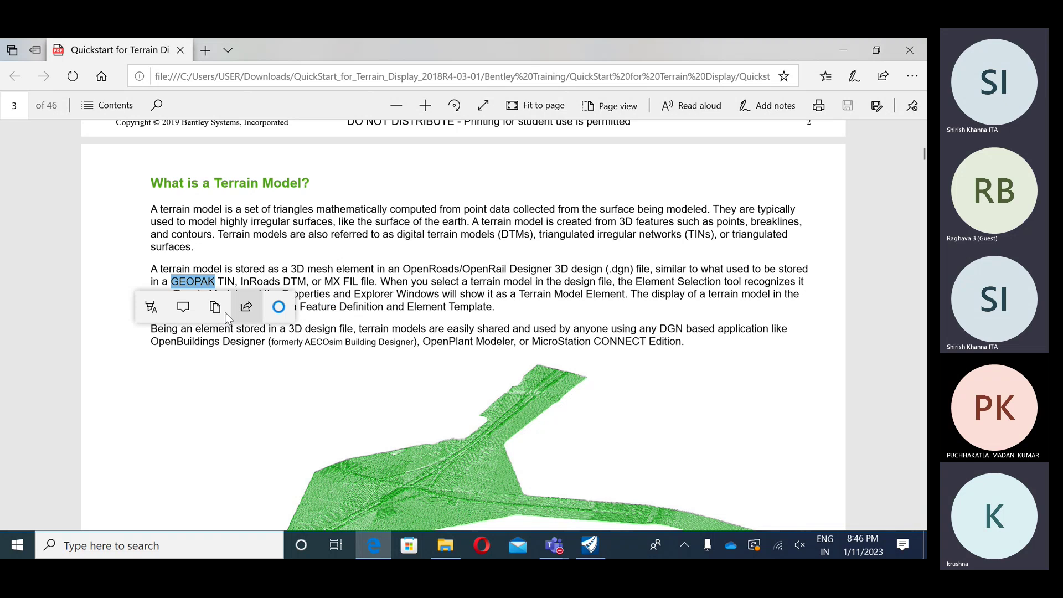
pyautogui.click(244, 365)
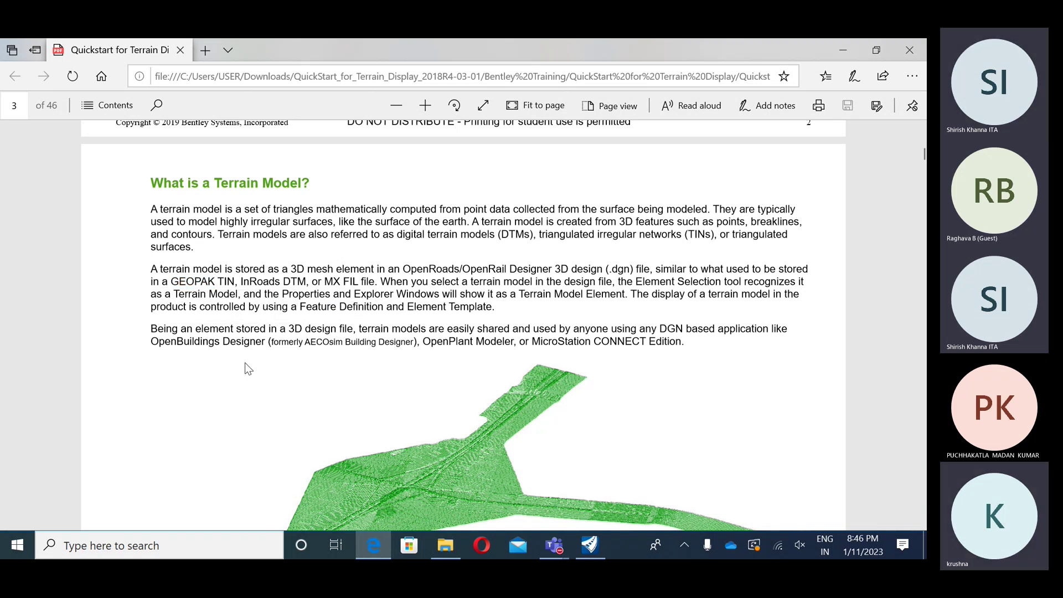
pyautogui.scroll(-3, 248, 368)
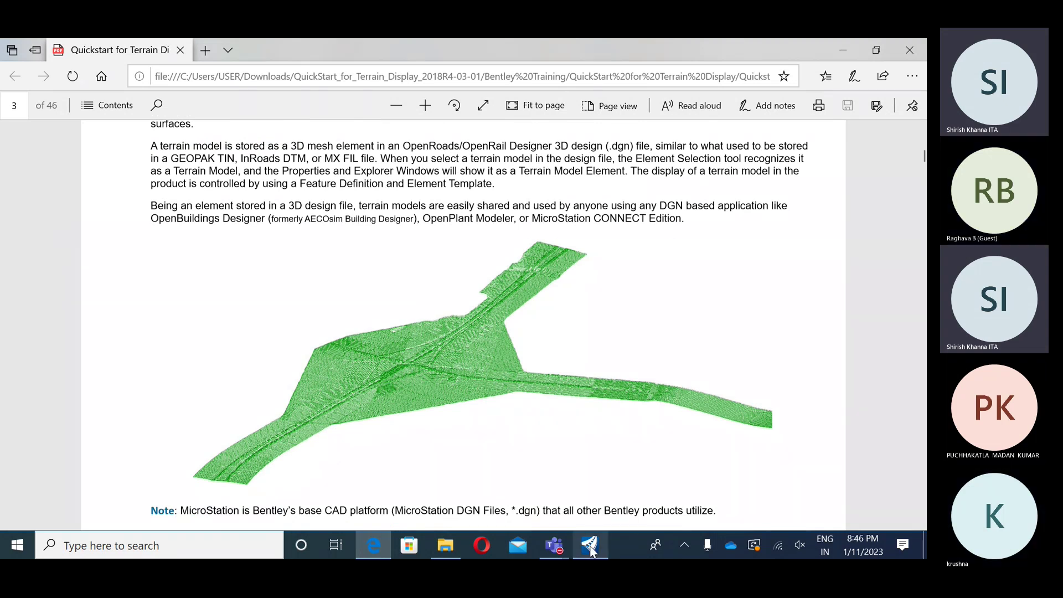
# - Switch to OpenRoads Designer and select the existing terrain's boundary in the Top view
pyautogui.hotkey('alt', 'Tab')
pyautogui.scroll(4, 303, 360)
pyautogui.scroll(3, 299, 325)
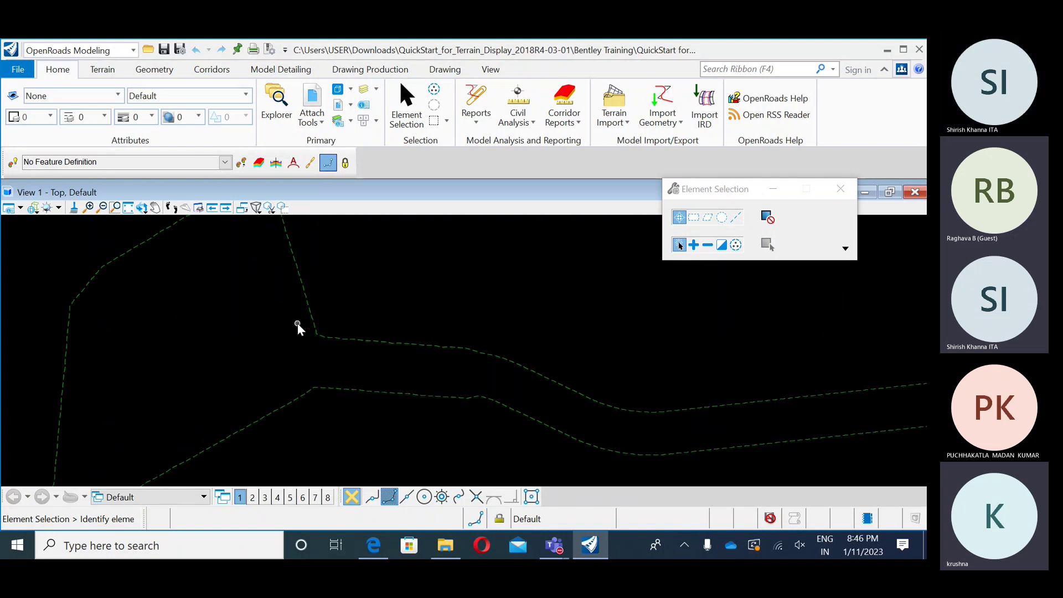
pyautogui.scroll(-2, 213, 326)
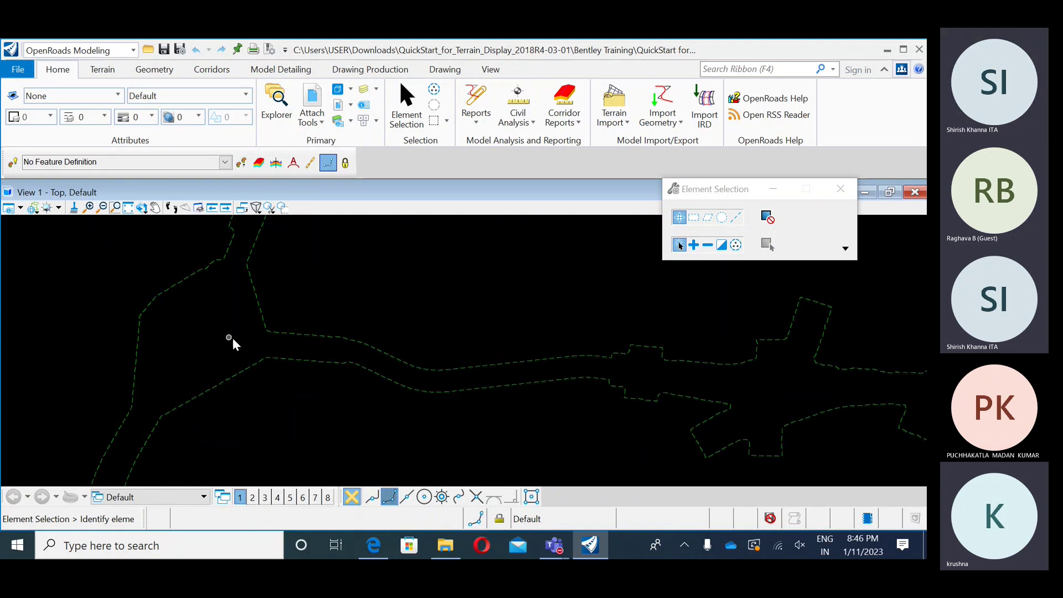
pyautogui.scroll(-2, 234, 328)
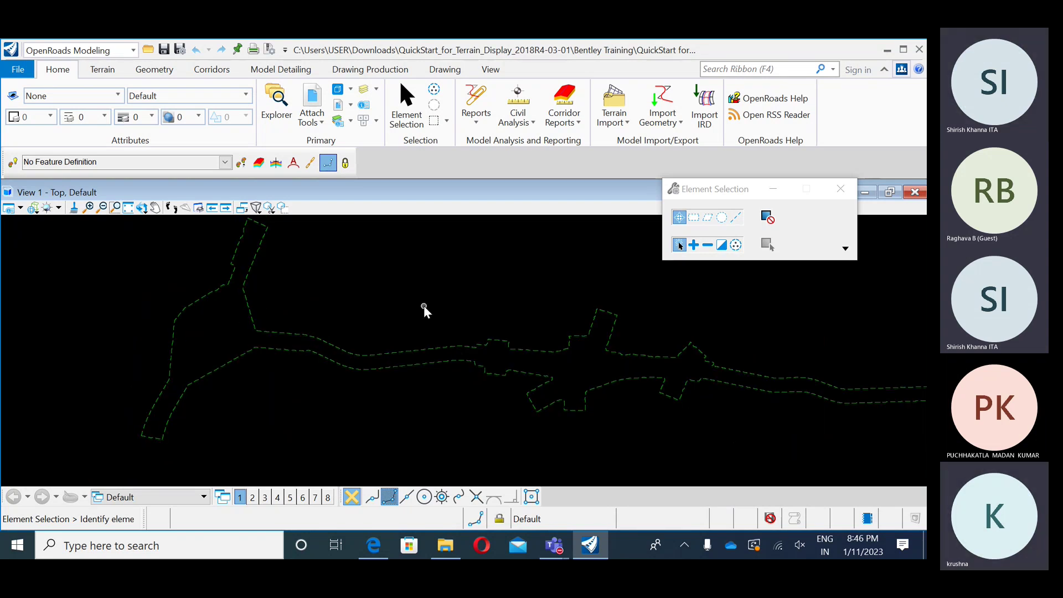
pyautogui.click(327, 342)
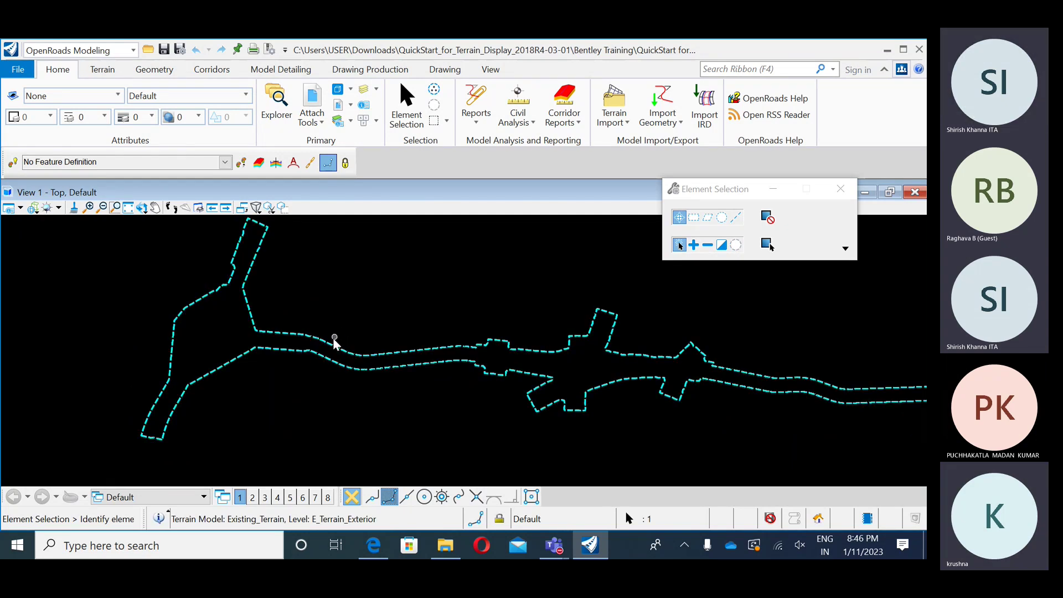
# - Try to set the selected existing terrain as the active terrain model
pyautogui.moveTo(338, 350)
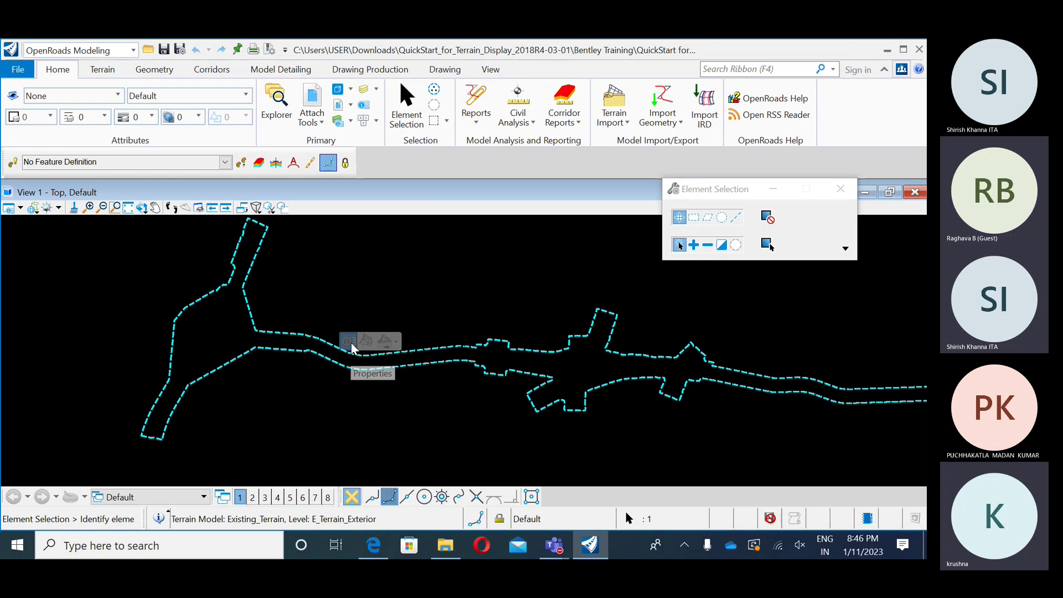
pyautogui.click(351, 344)
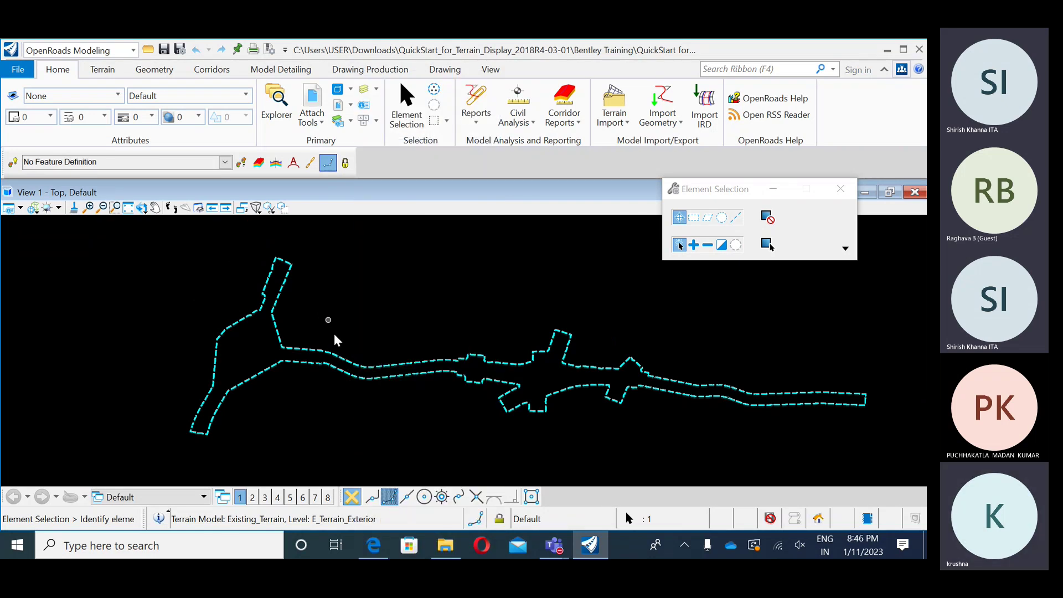
pyautogui.moveTo(343, 361)
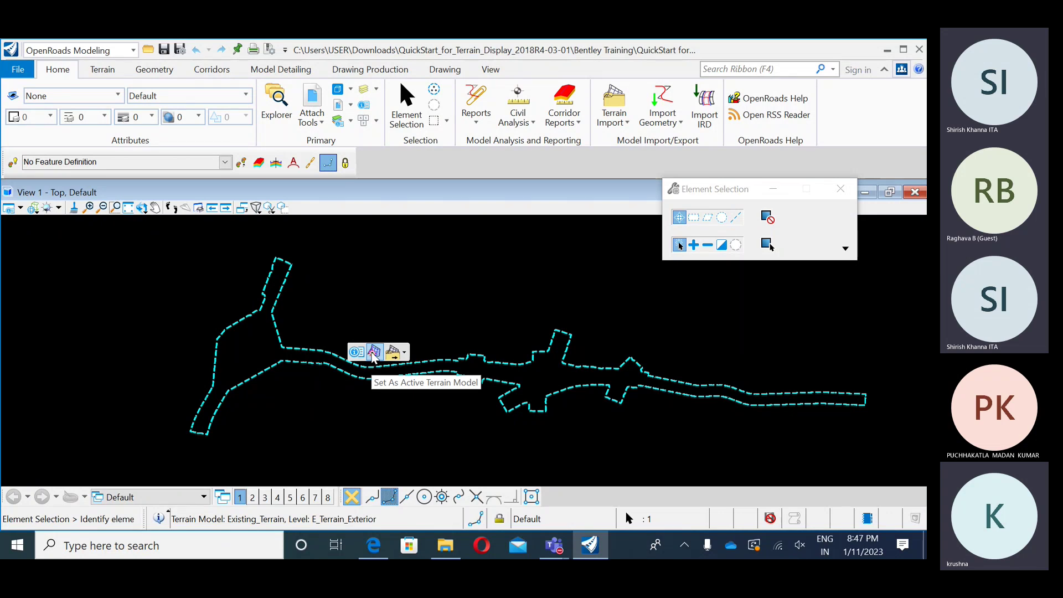
pyautogui.click(374, 354)
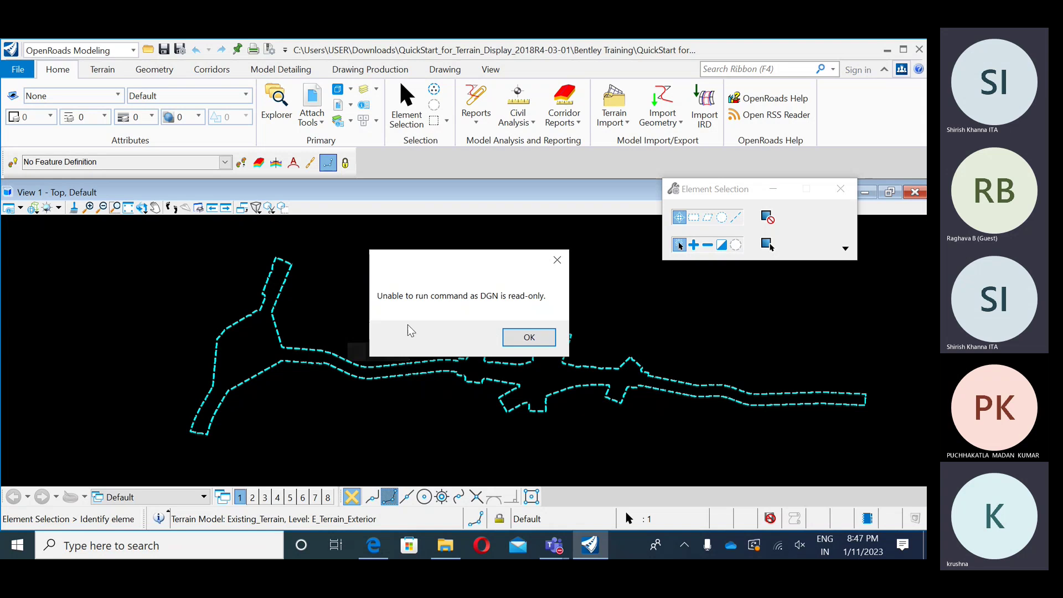
pyautogui.hotkey('alt', 'Tab')
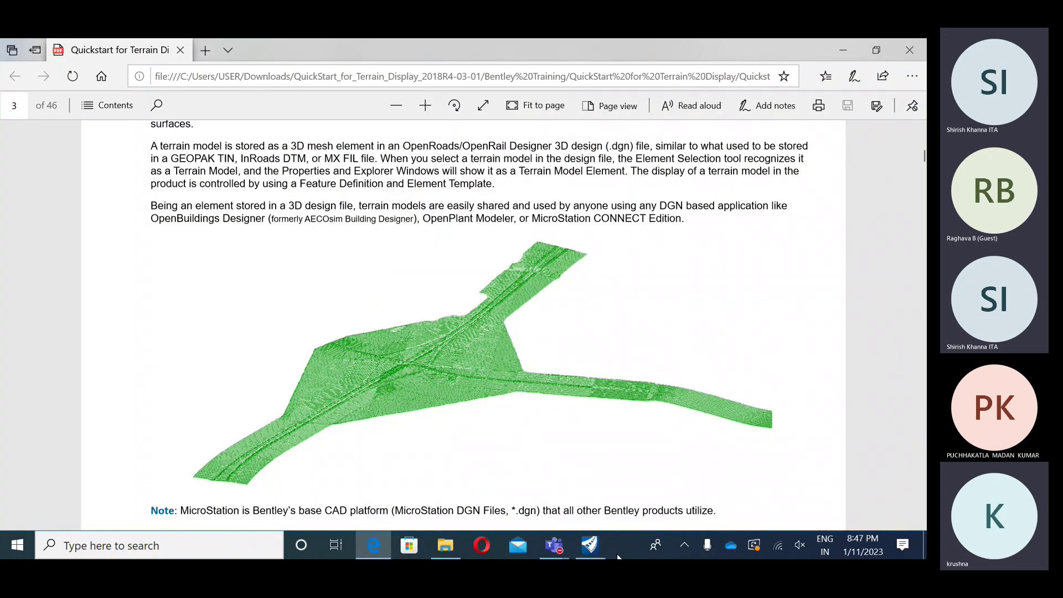
pyautogui.click(590, 545)
pyautogui.moveTo(438, 354); pyautogui.dragTo(407, 333, button='middle')
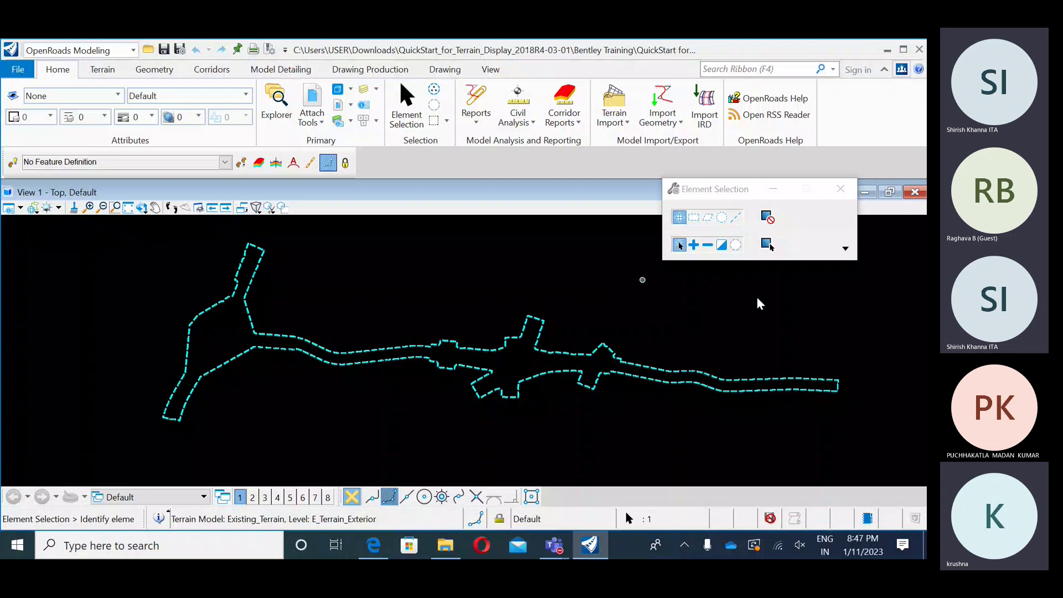
# - Open the recent file geometry123.dgn in place of the terrain file and close its view
pyautogui.click(915, 193)
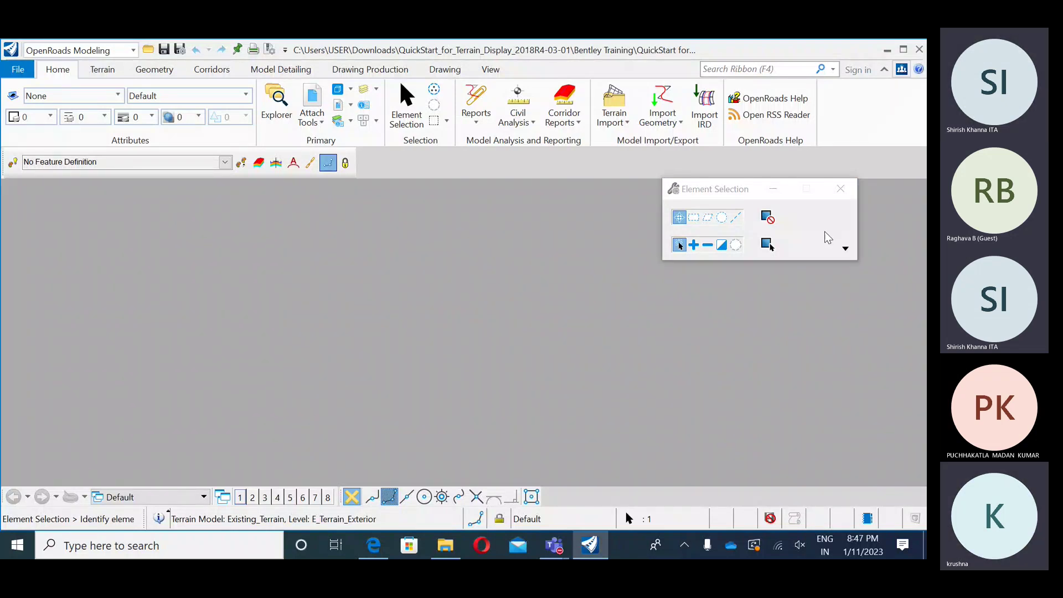
pyautogui.click(17, 71)
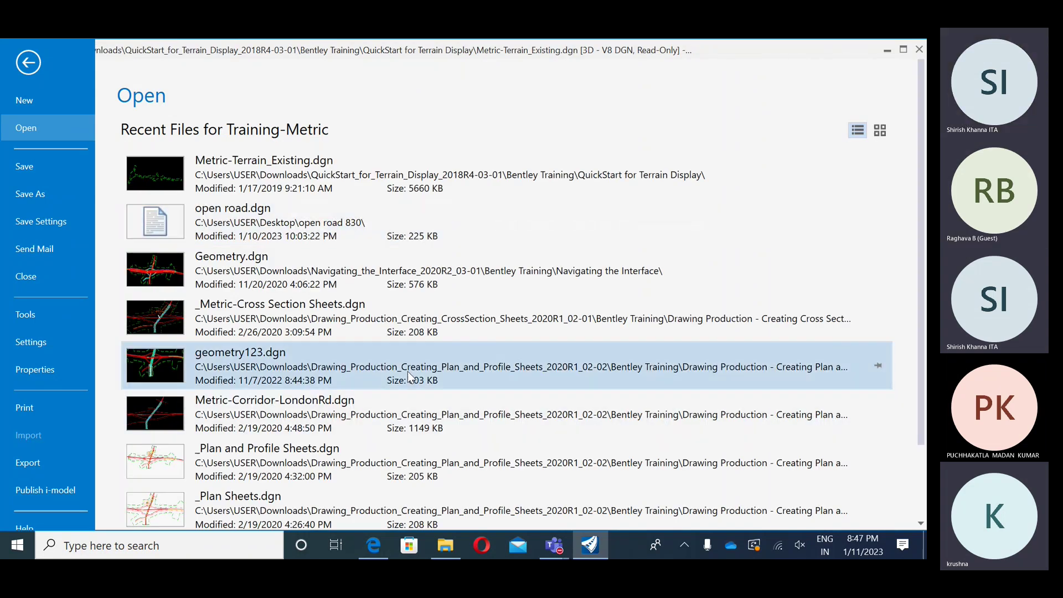
pyautogui.press('Escape')
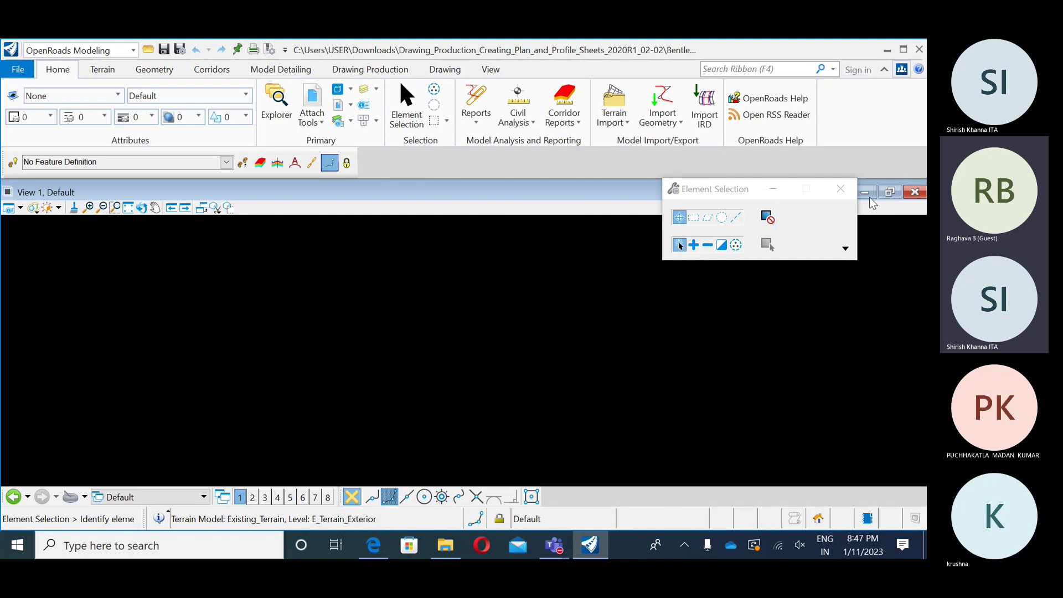
pyautogui.click(914, 191)
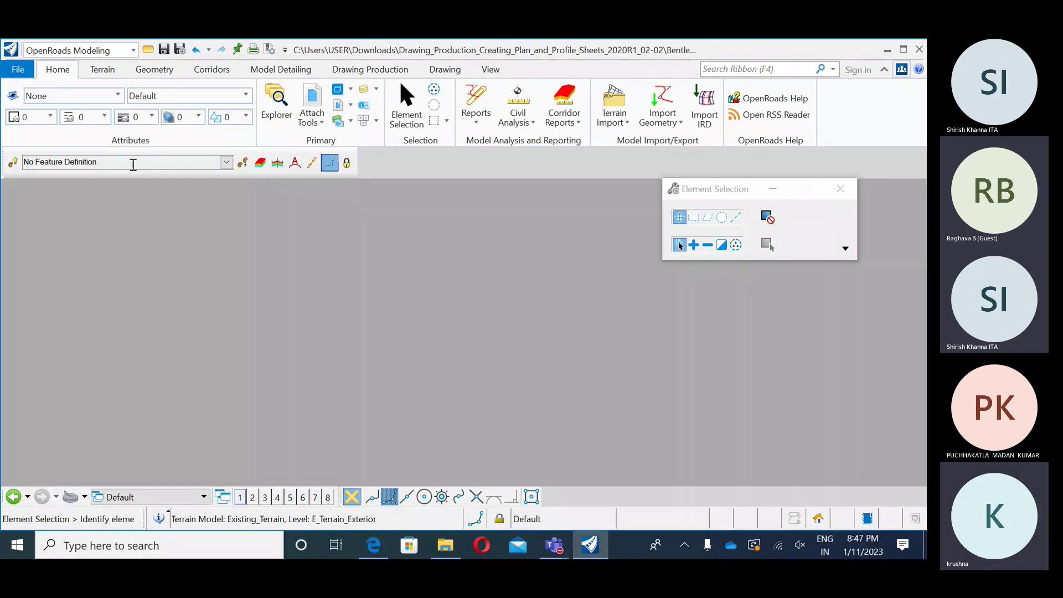
# - Start a new DGN file and choose the Desktop folder "open road 830" as its save location
pyautogui.click(18, 69)
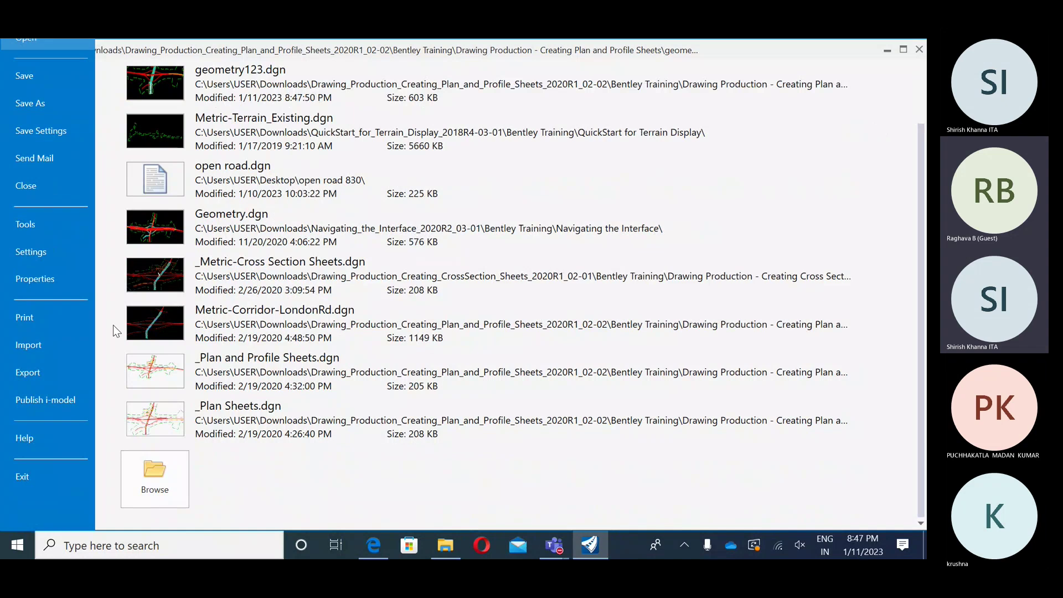
pyautogui.scroll(3, 110, 311)
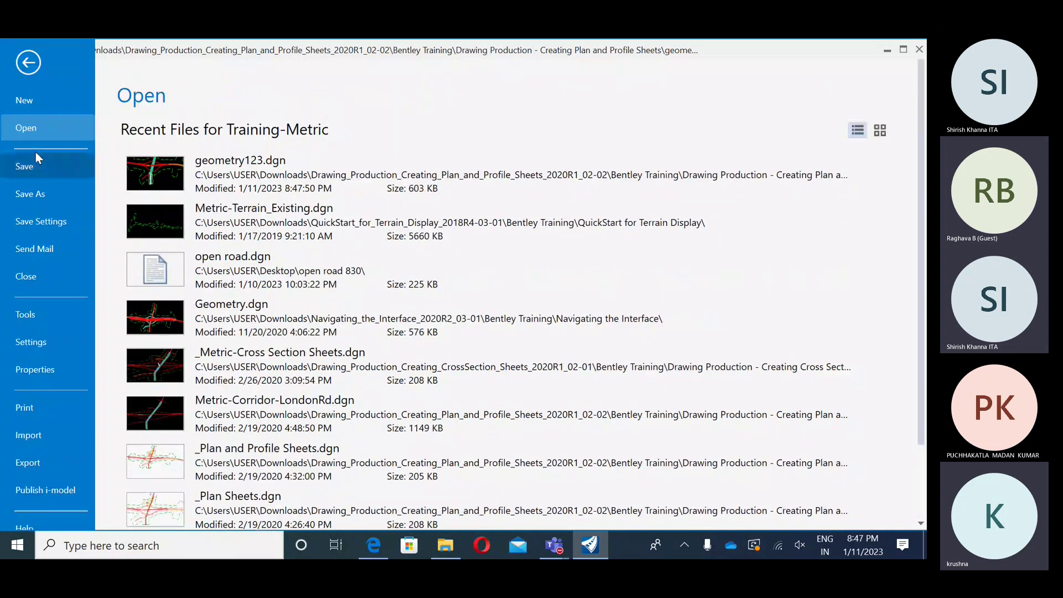
pyautogui.click(28, 107)
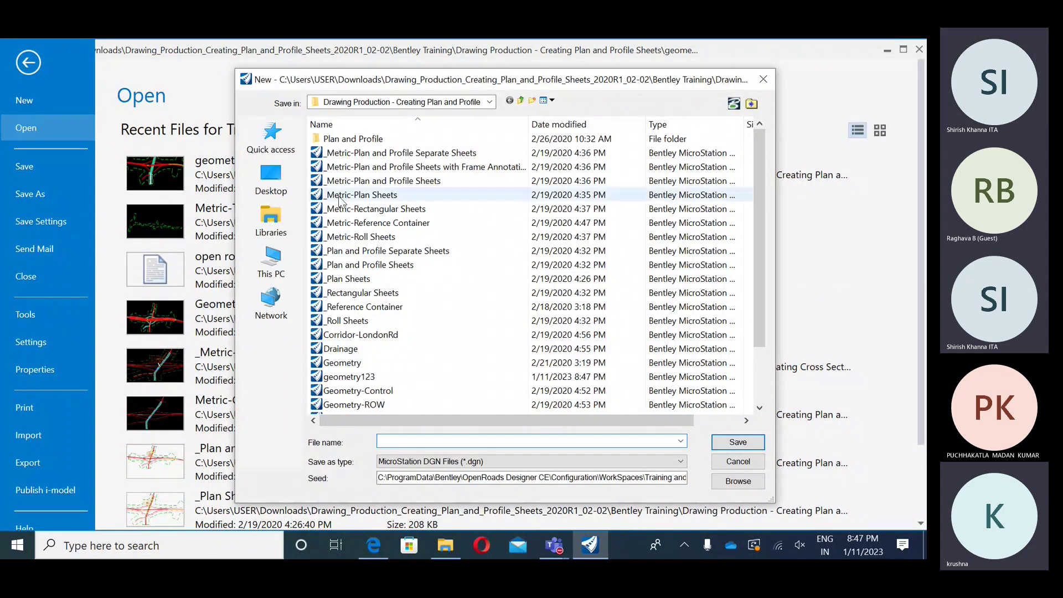
pyautogui.click(42, 94)
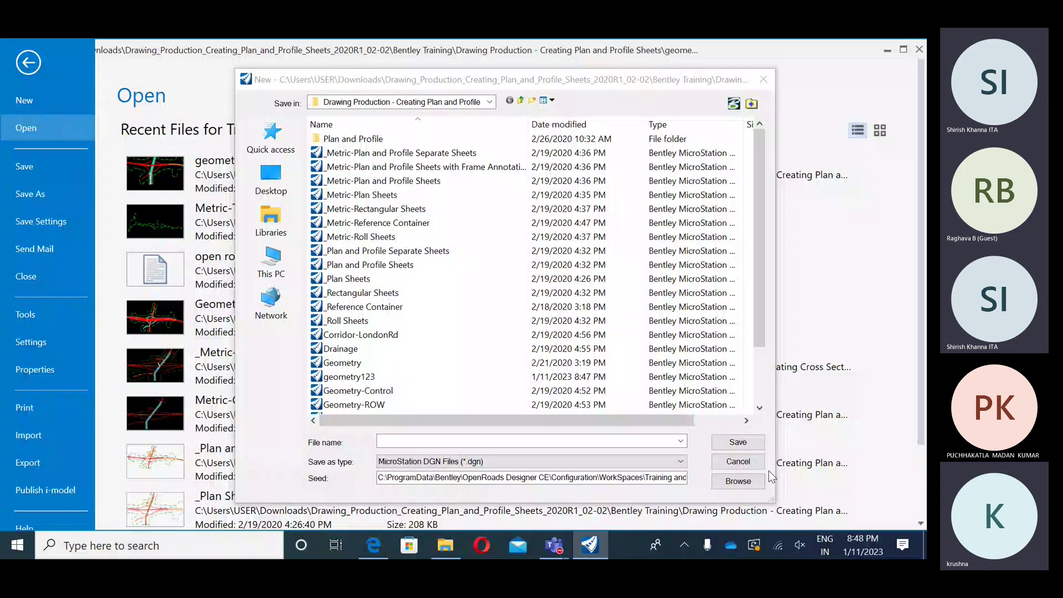
pyautogui.click(742, 461)
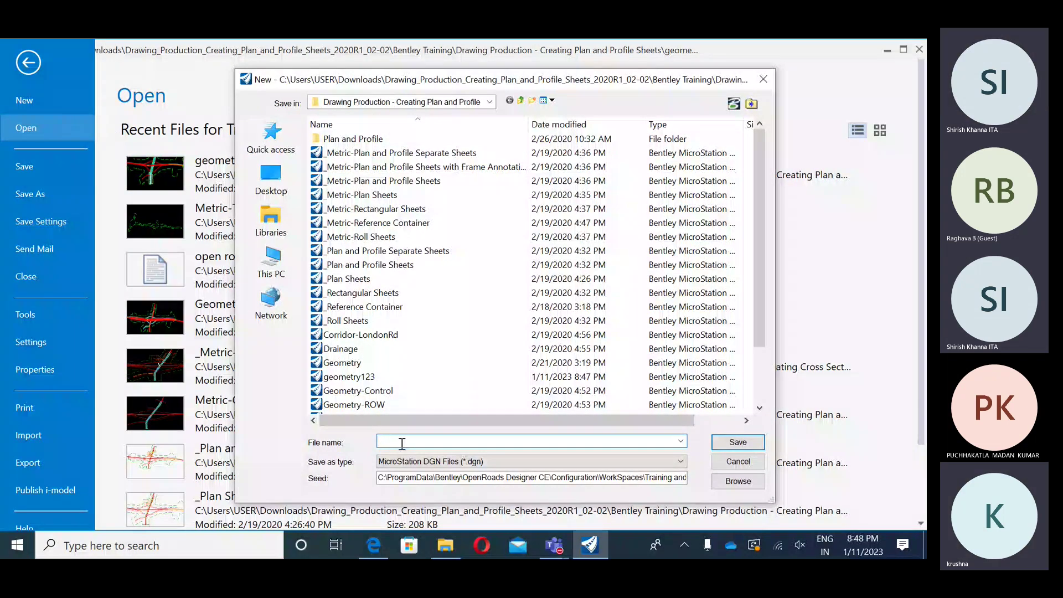
pyautogui.click(270, 177)
pyautogui.click(380, 262)
pyautogui.click(380, 262)
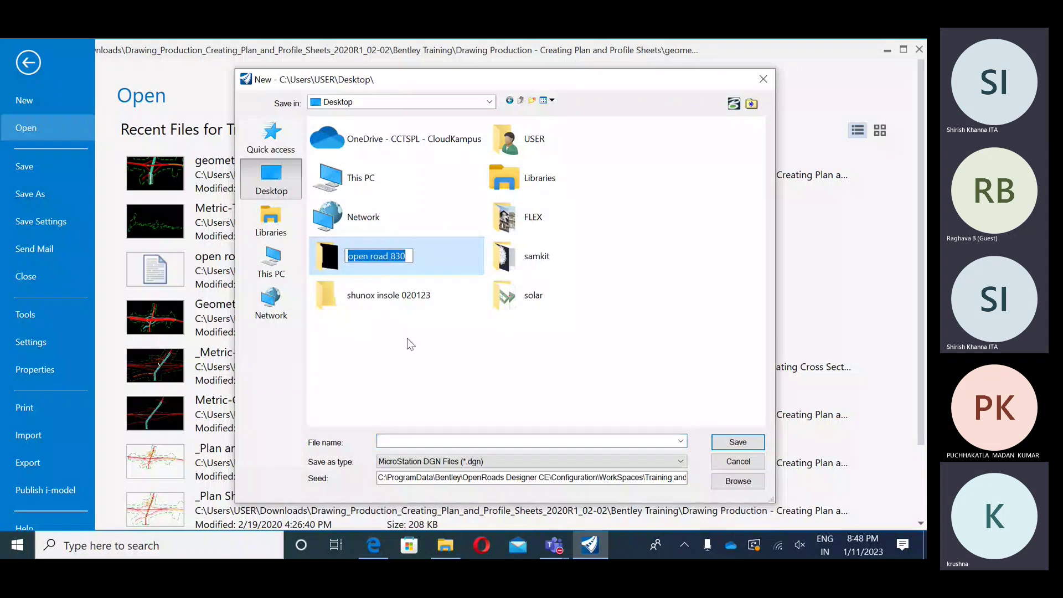
pyautogui.doubleClick(417, 254)
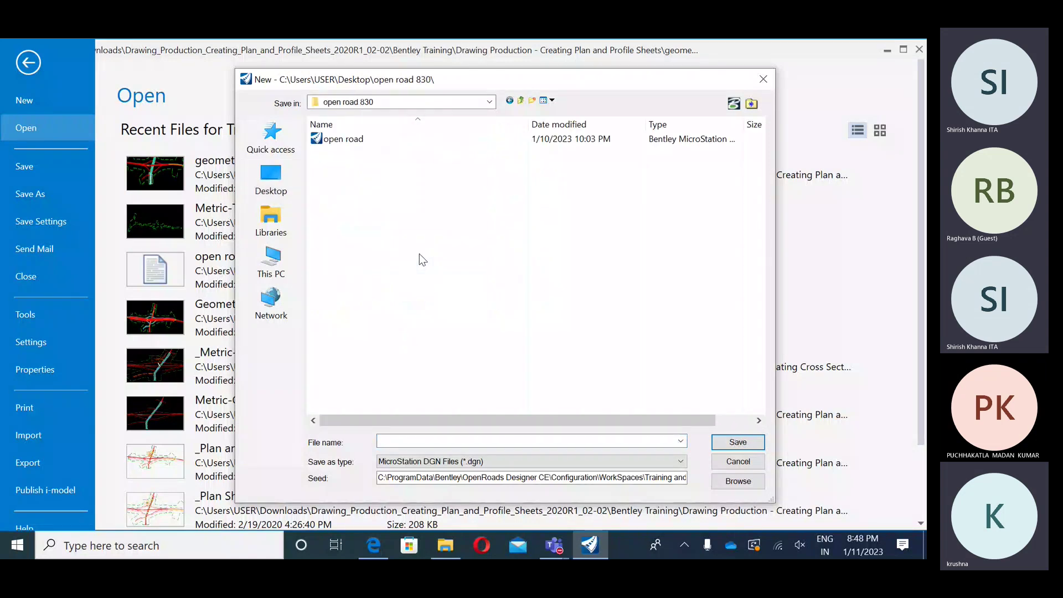
# - Name the new DGN file "terren" and create it in the open road 830 folder
pyautogui.click(411, 440)
pyautogui.write('terren')
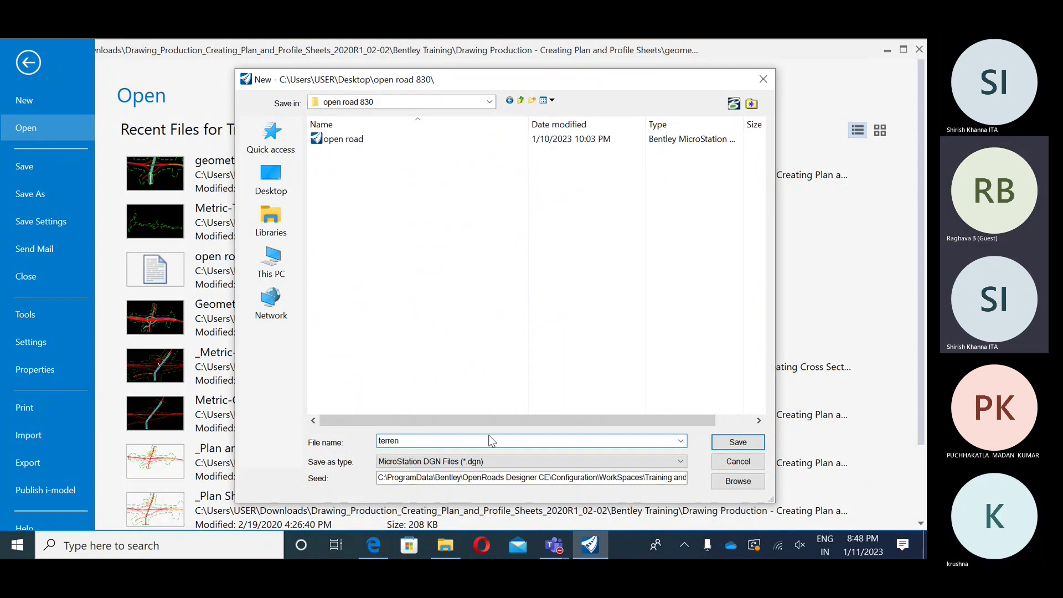
pyautogui.click(746, 443)
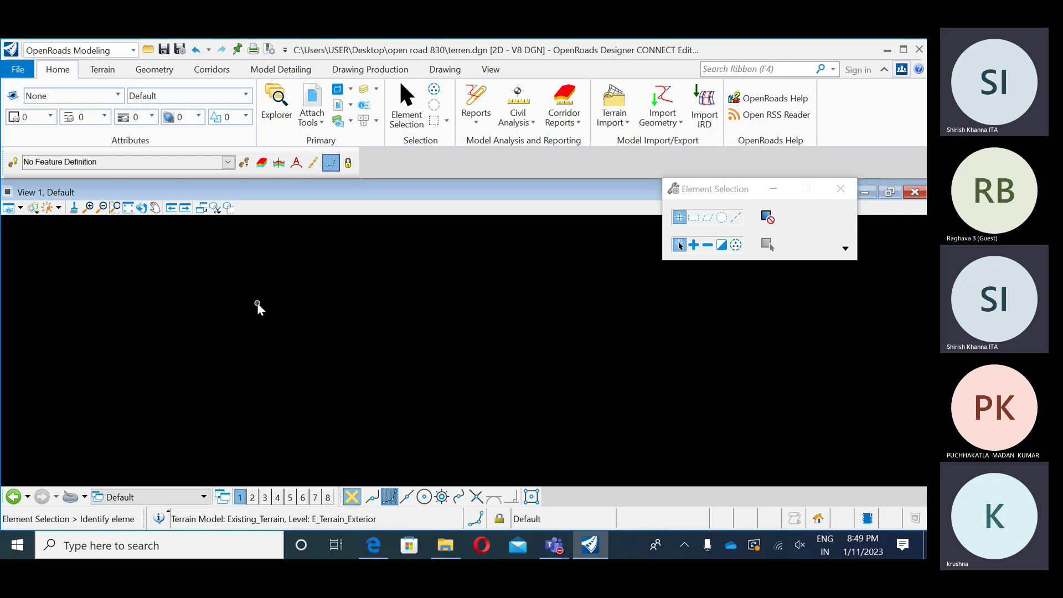
# - Open the file references of the empty terren file and start attaching a new reference
pyautogui.click(128, 208)
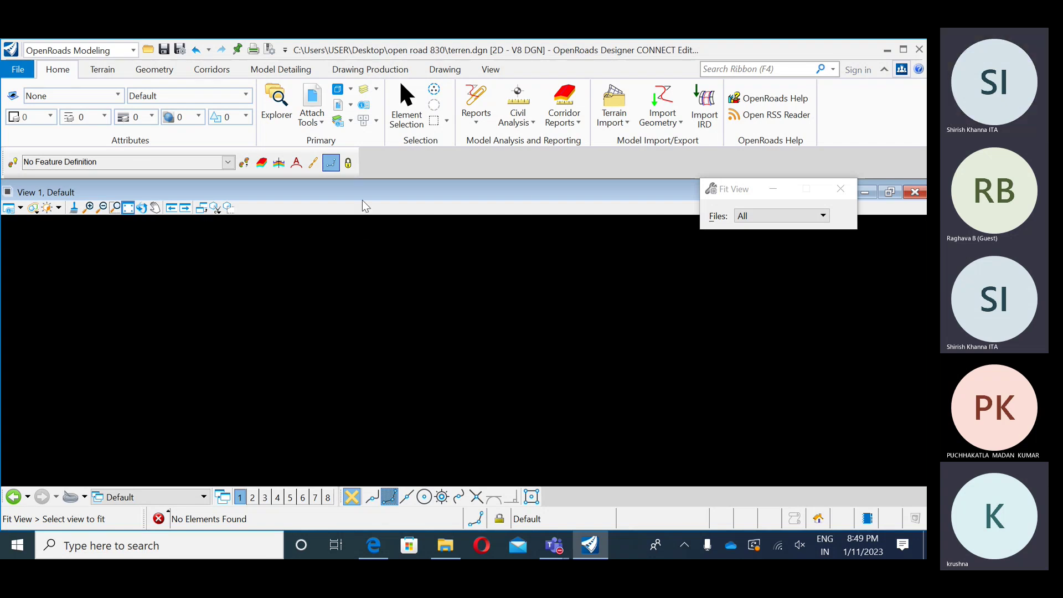
pyautogui.click(323, 118)
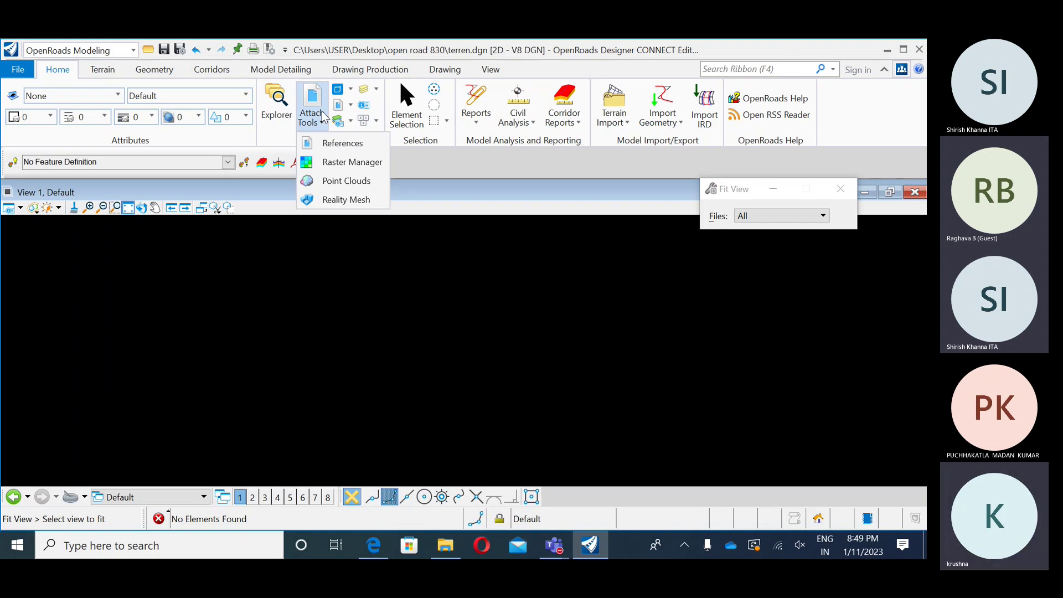
pyautogui.click(341, 143)
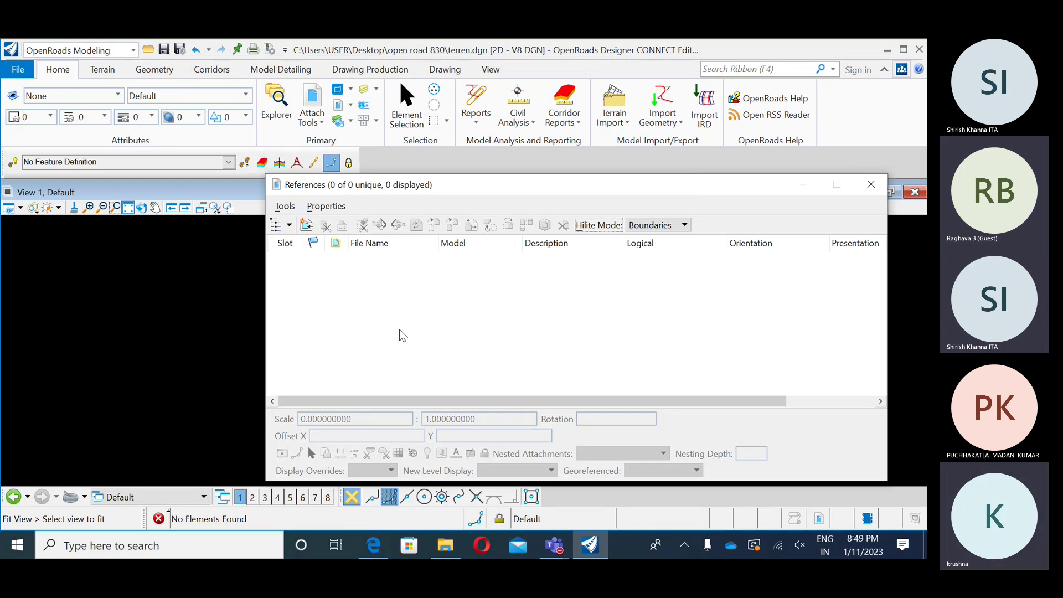
pyautogui.moveTo(644, 190); pyautogui.dragTo(566, 168)
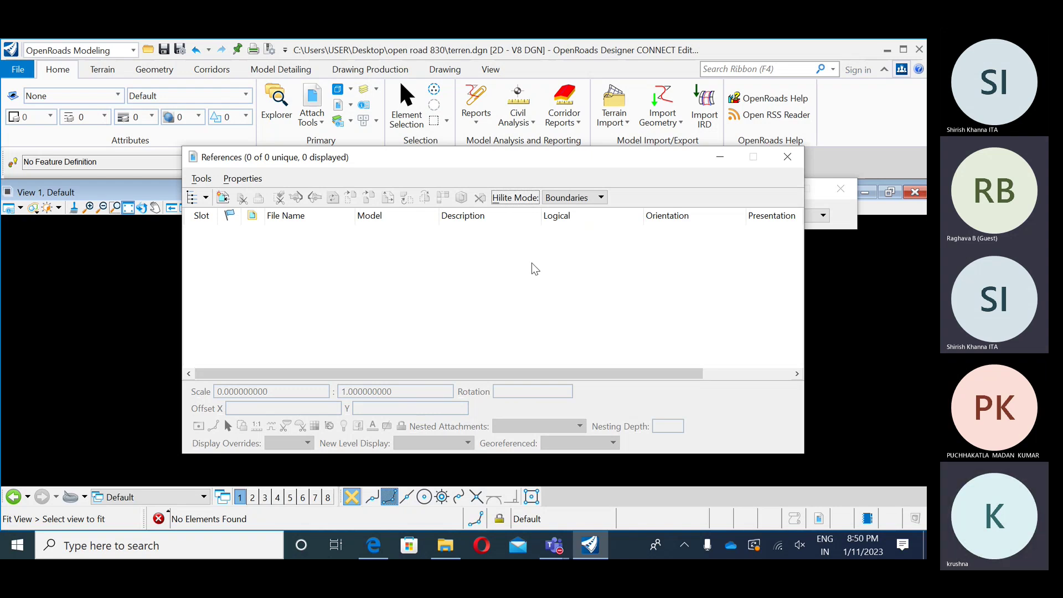
pyautogui.click(200, 182)
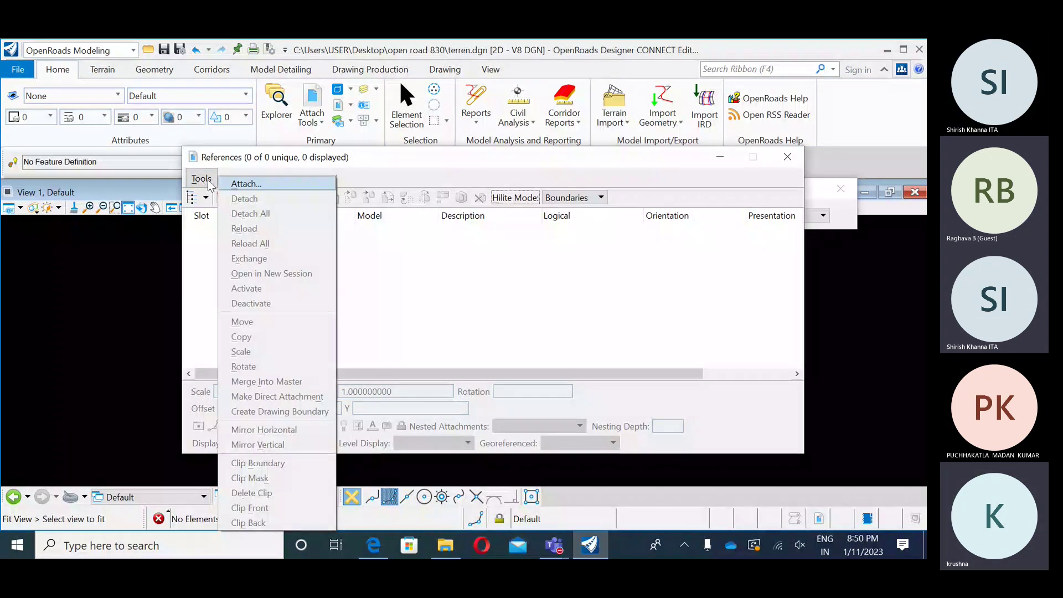
pyautogui.click(238, 183)
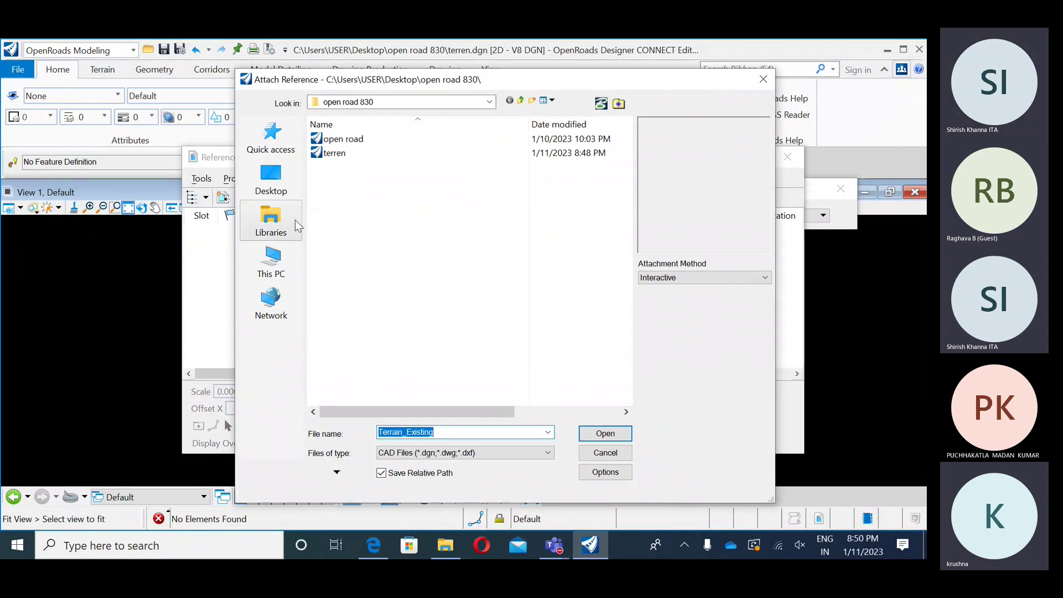
# - Attach Metric-Terrain_Existing.dgn from the QuickStart for Terrain Display training folder in Downloads as a reference, using its Default model
pyautogui.click(275, 256)
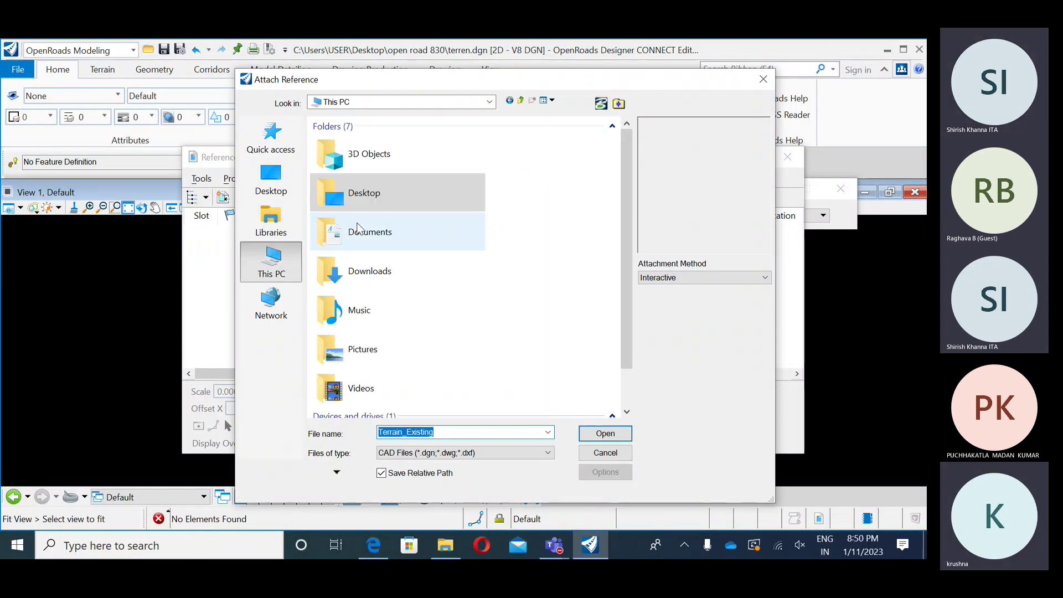
pyautogui.doubleClick(366, 271)
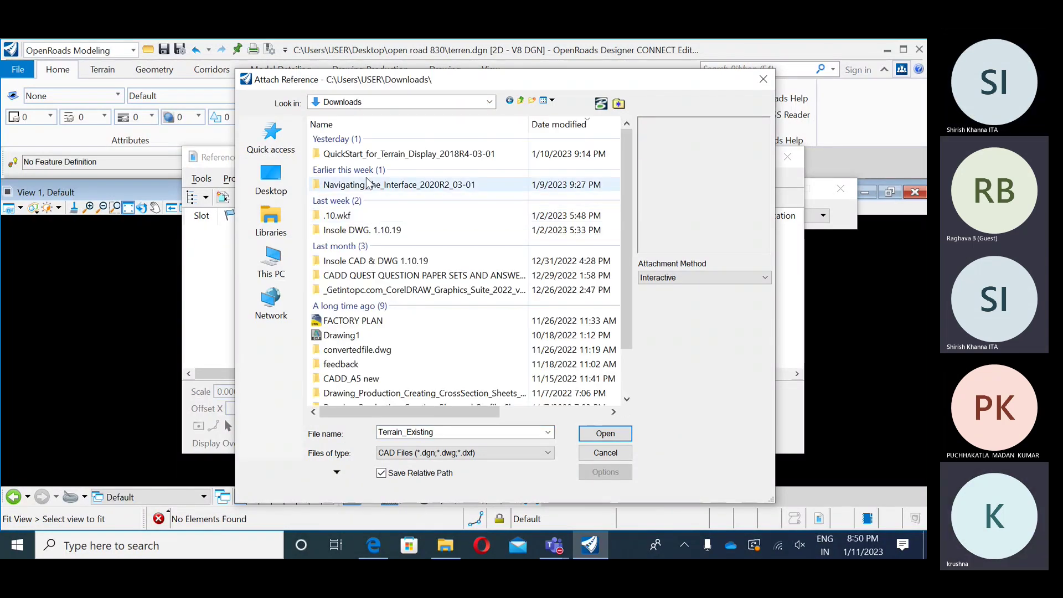
pyautogui.doubleClick(381, 154)
pyautogui.doubleClick(361, 141)
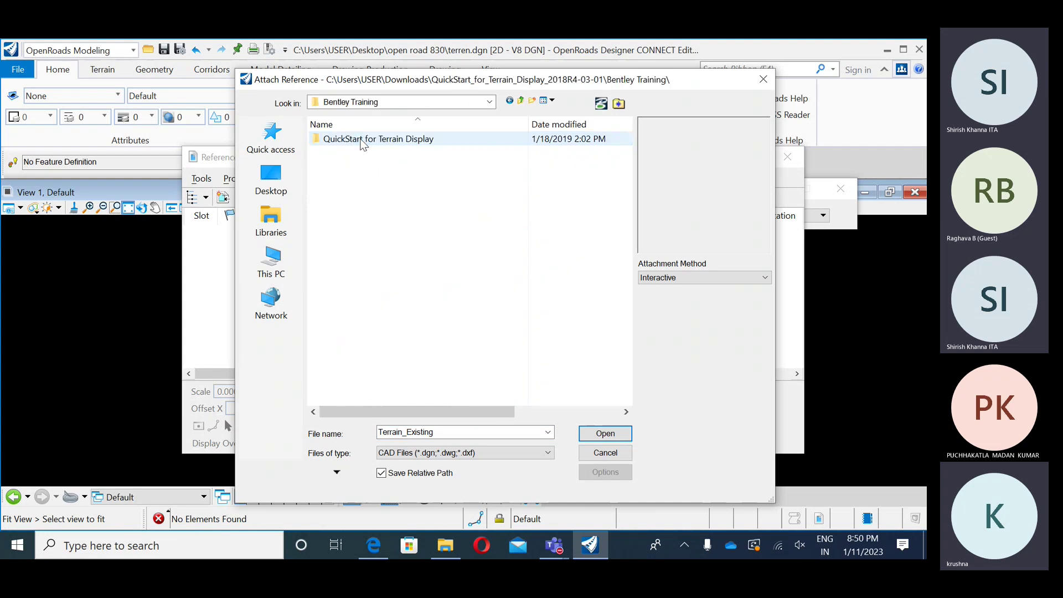
pyautogui.doubleClick(361, 141)
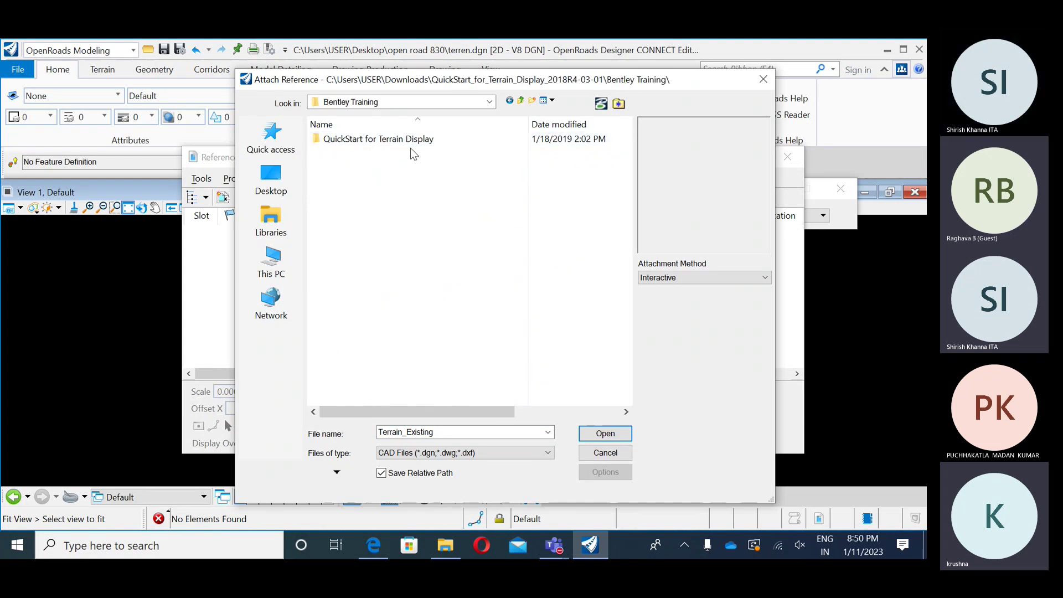
pyautogui.click(388, 139)
pyautogui.click(605, 438)
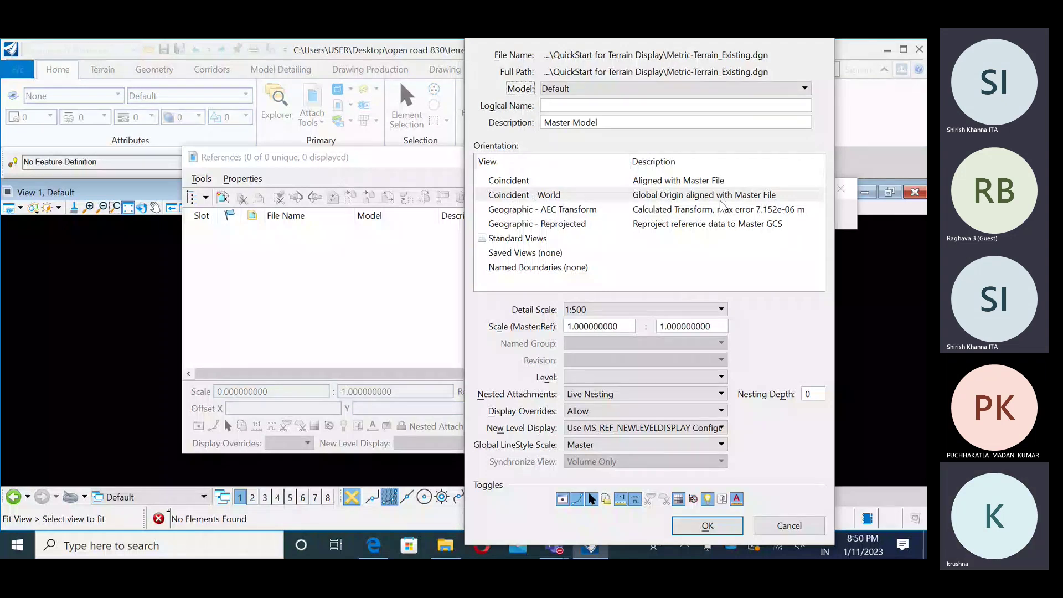
pyautogui.click(716, 524)
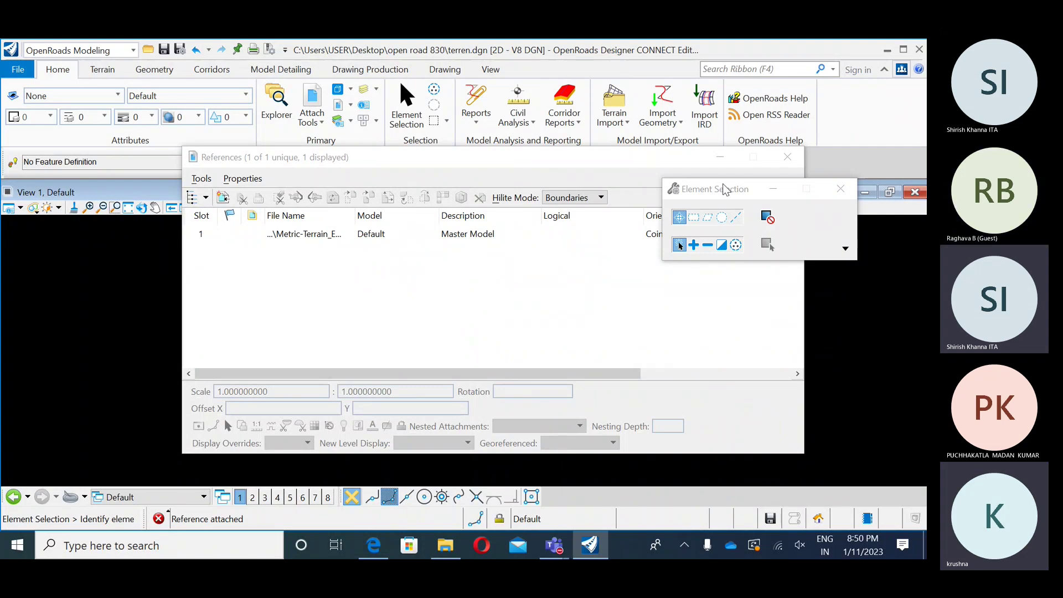
# - Close the references list and fit View 1 to the attached terrain boundary
pyautogui.click(787, 158)
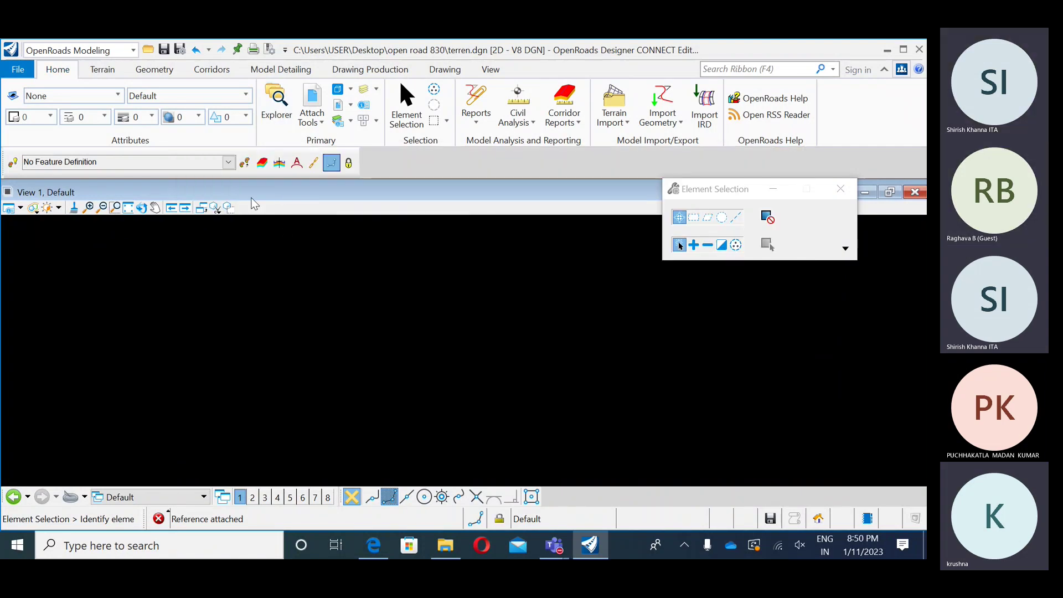
pyautogui.click(128, 208)
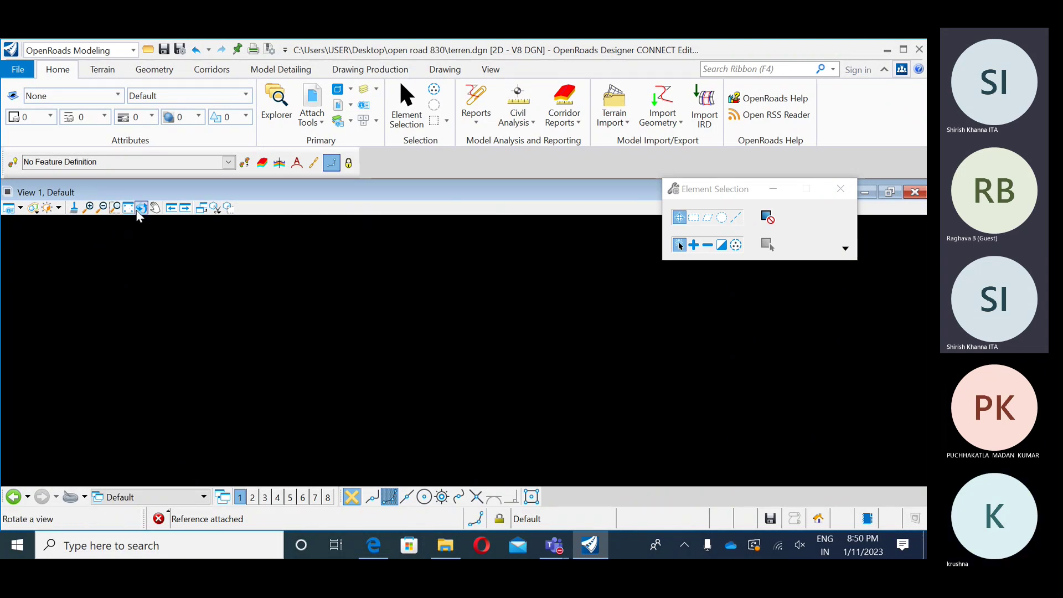
pyautogui.click(336, 352)
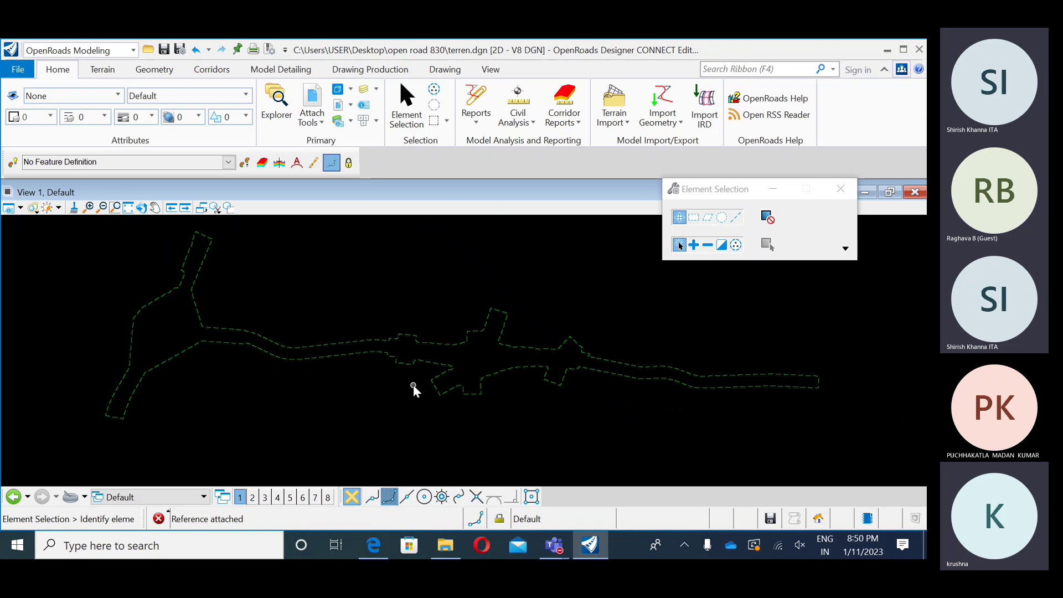
pyautogui.moveTo(288, 291); pyautogui.dragTo(308, 304, button='middle')
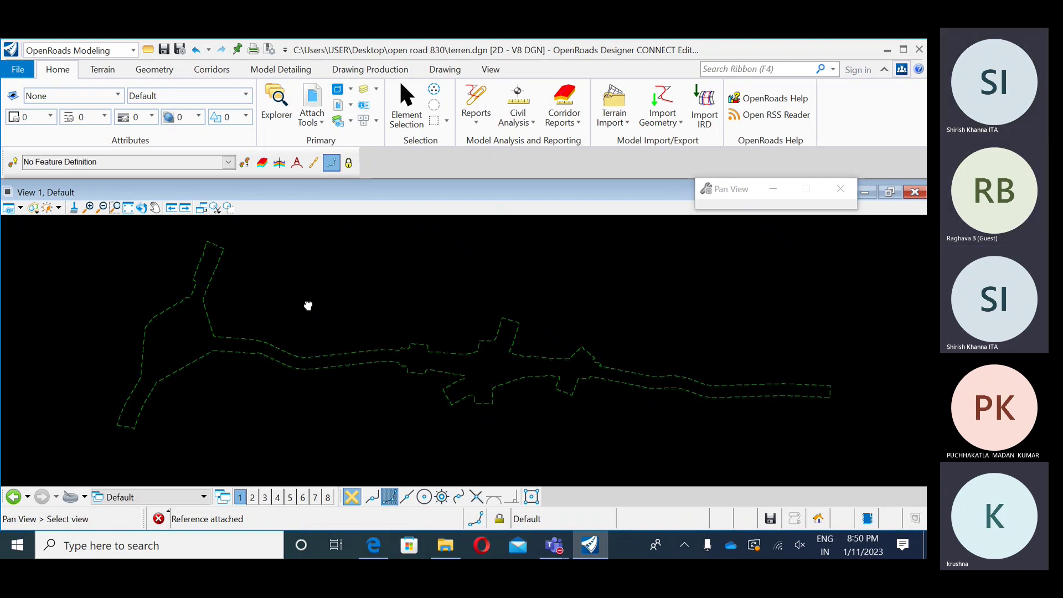
# - Set the referenced existing terrain as the active terrain model and deselect it
pyautogui.click(275, 361)
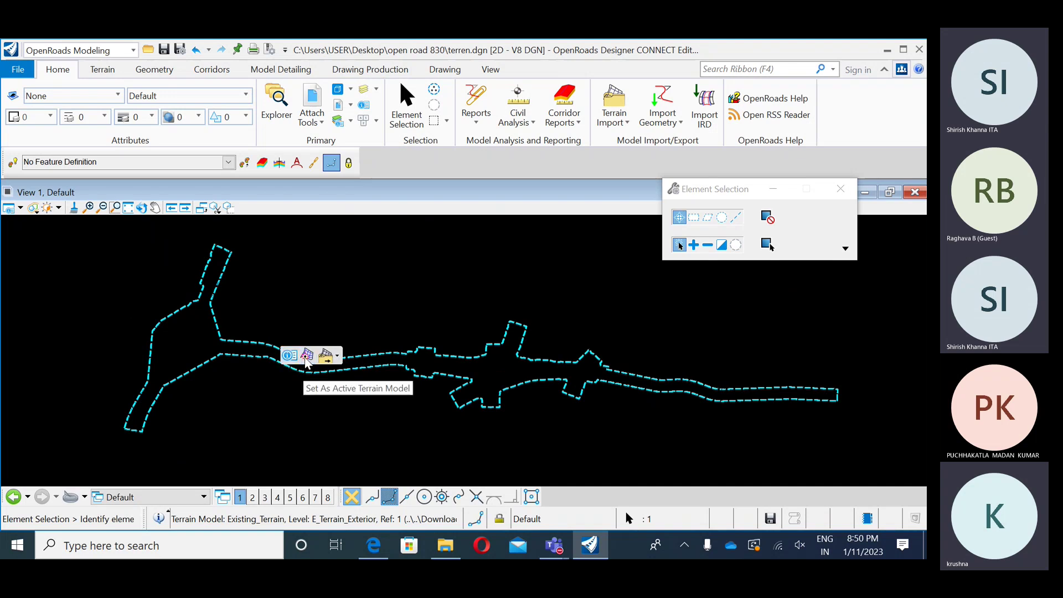
pyautogui.moveTo(306, 361)
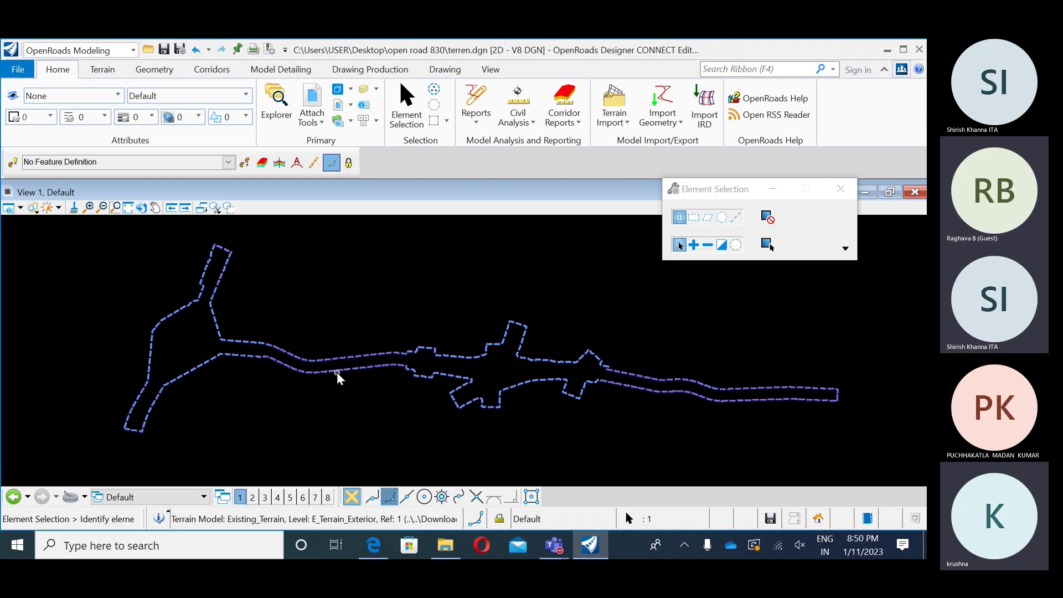
pyautogui.moveTo(340, 371)
pyautogui.click(369, 368)
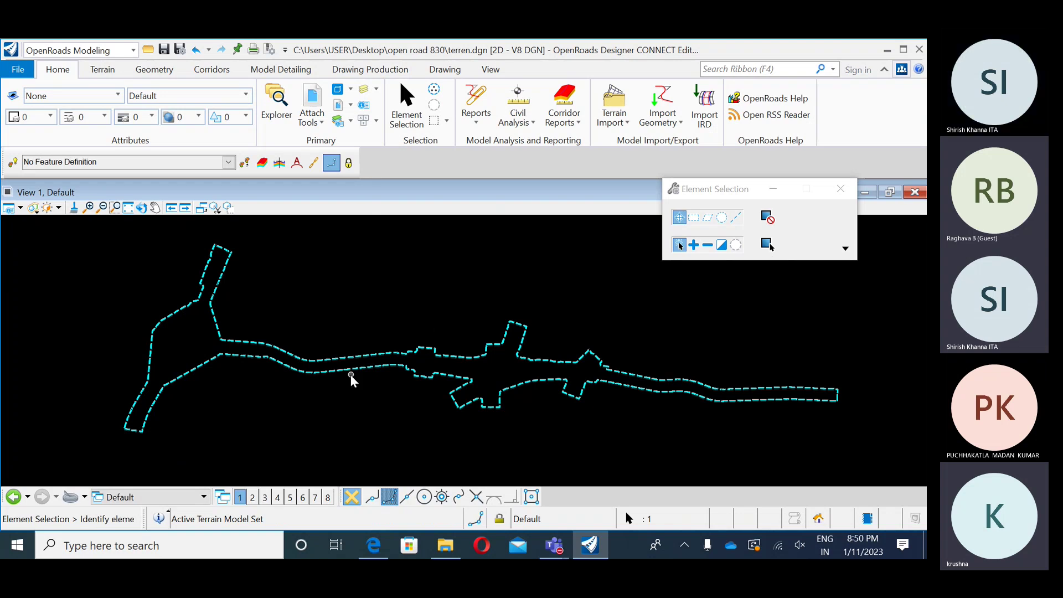
pyautogui.moveTo(363, 375)
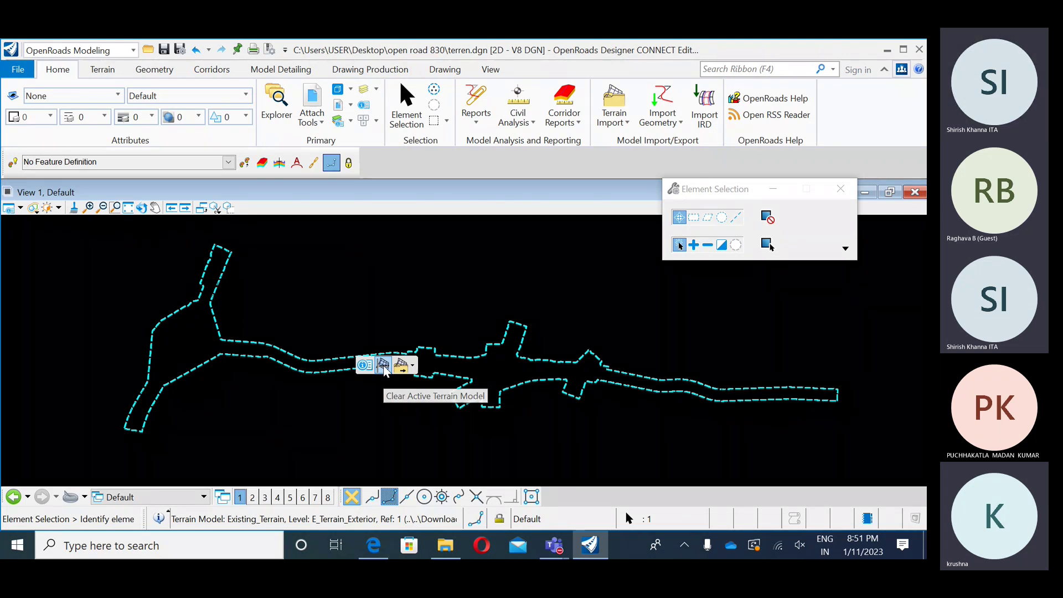
pyautogui.click(315, 401)
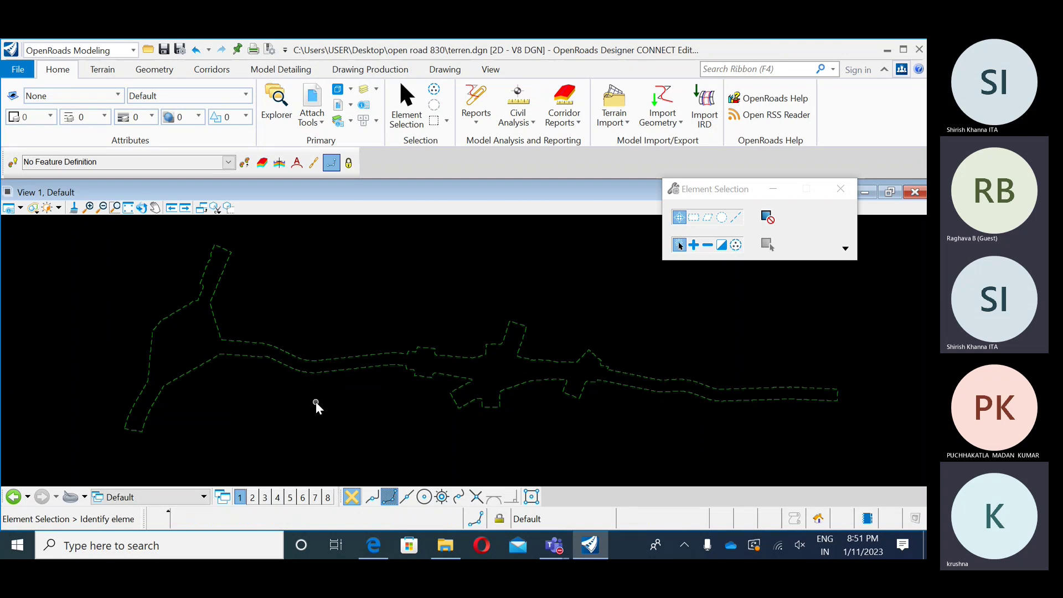
# - Examine the existing terrain's properties, including its point and triangle counts, edge method and feature display settings
pyautogui.moveTo(313, 371)
pyautogui.click(313, 371)
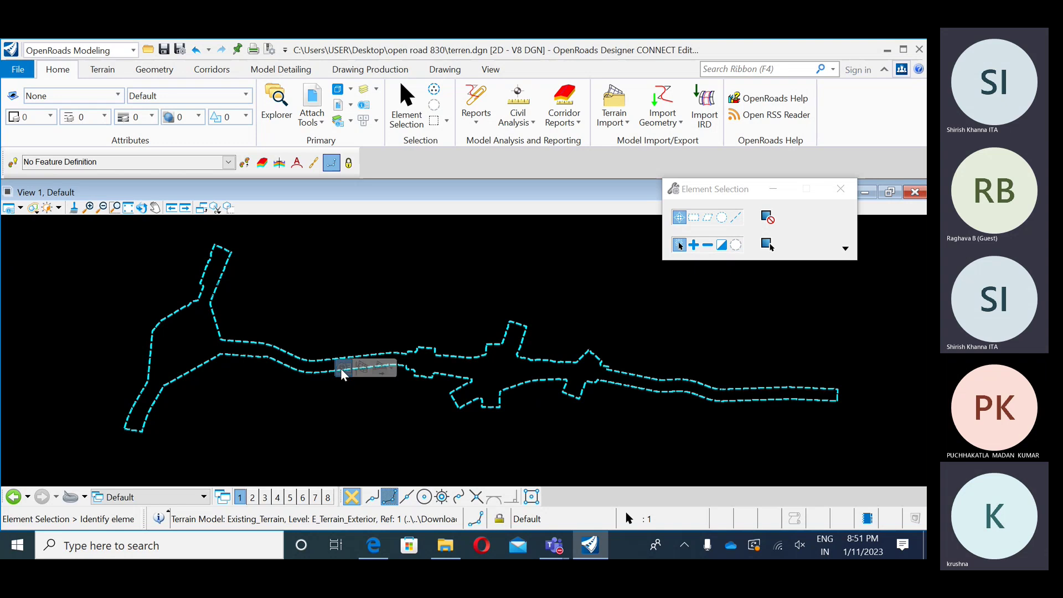
pyautogui.moveTo(344, 367)
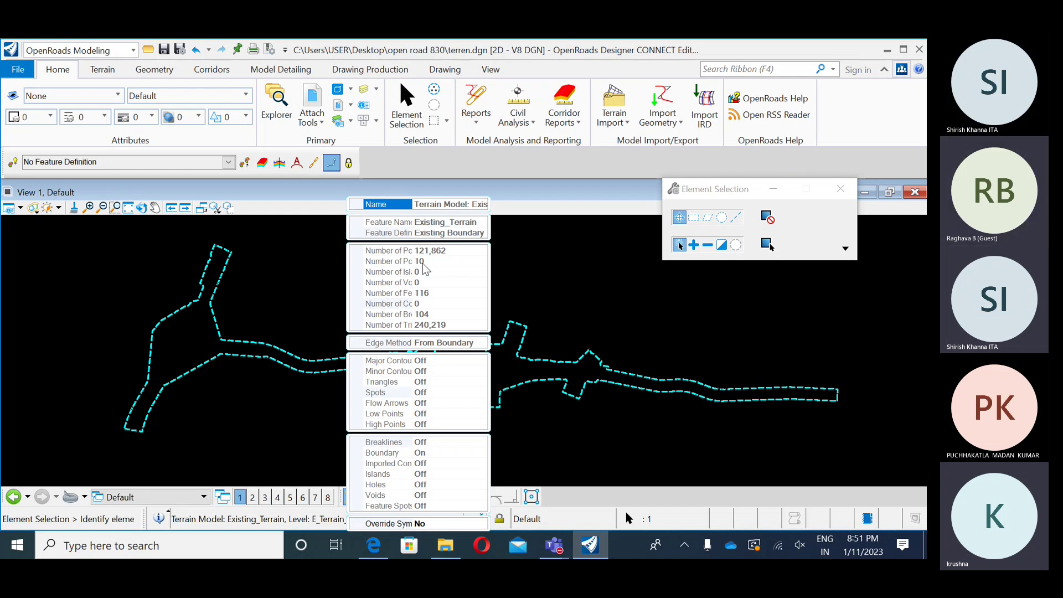
pyautogui.click(340, 354)
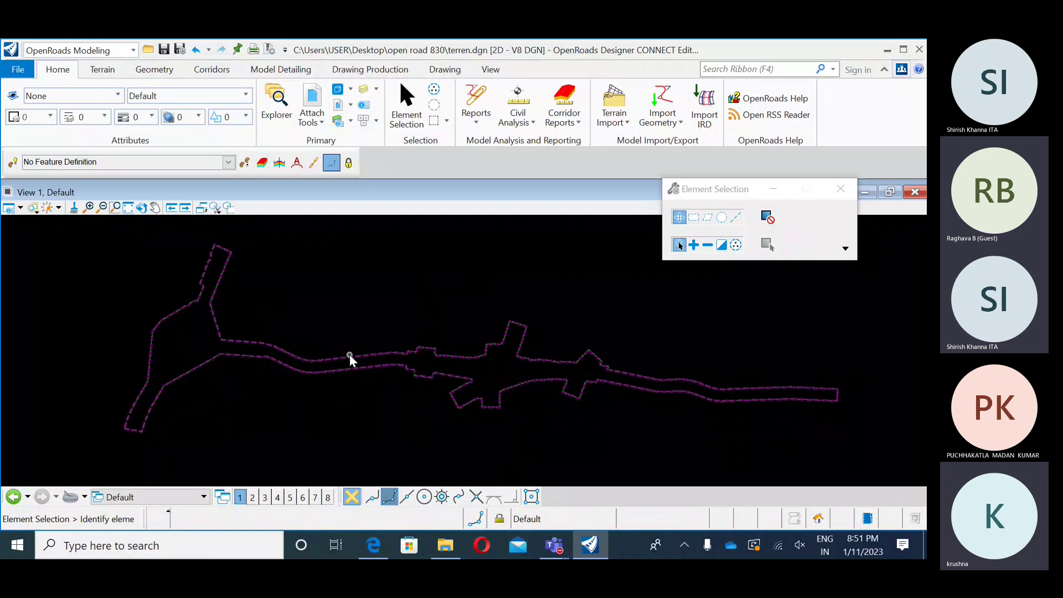
pyautogui.click(366, 355)
pyautogui.moveTo(382, 355)
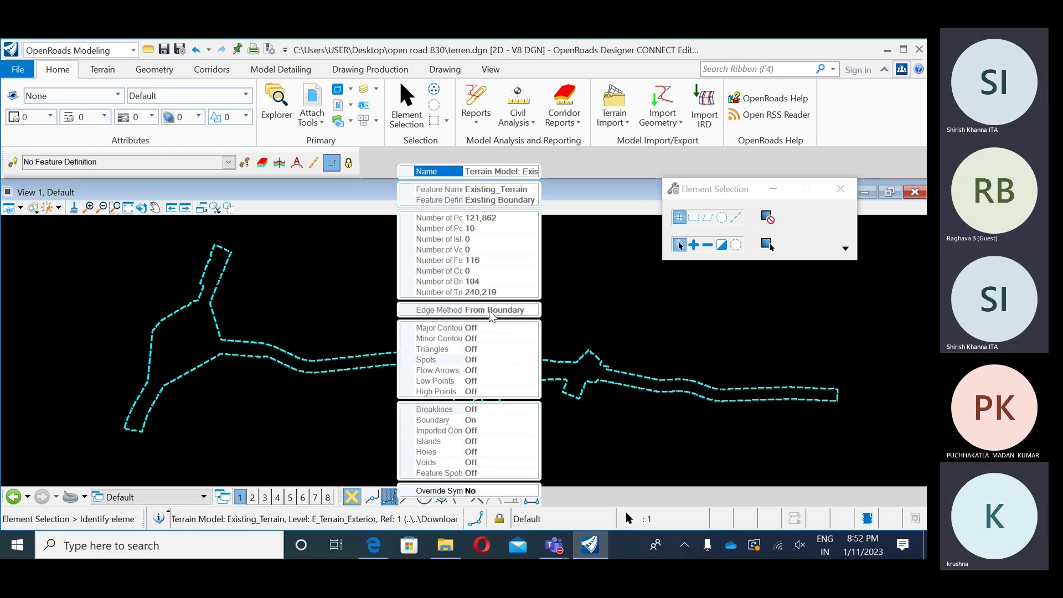
pyautogui.moveTo(381, 355)
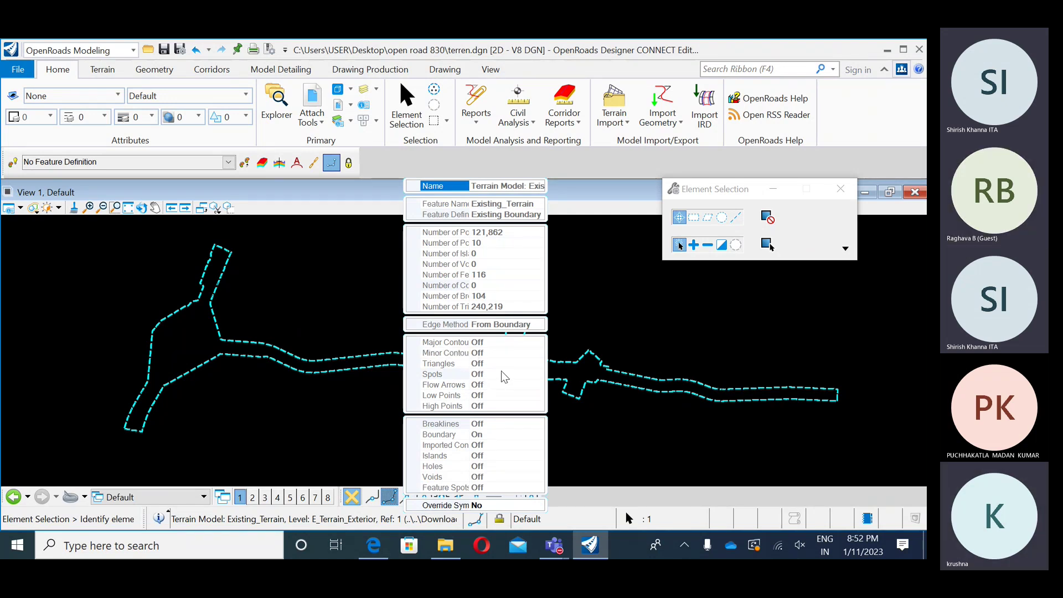
# - Go through the terrain's display settings from High Points up to Major Contours, checking whether they can be edited
pyautogui.click(486, 406)
pyautogui.click(485, 394)
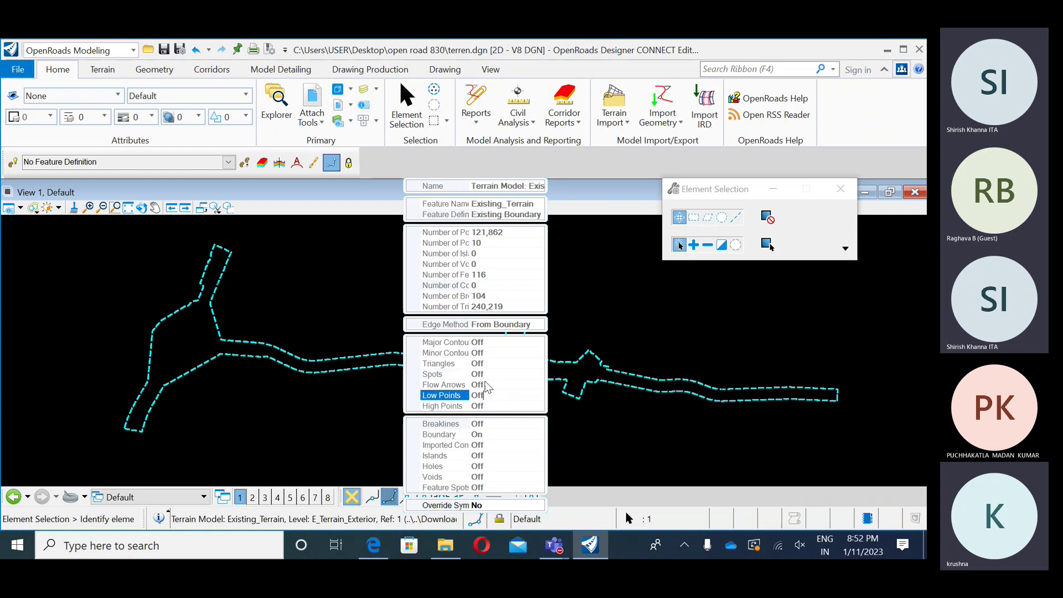
pyautogui.click(487, 385)
pyautogui.click(490, 372)
pyautogui.click(496, 364)
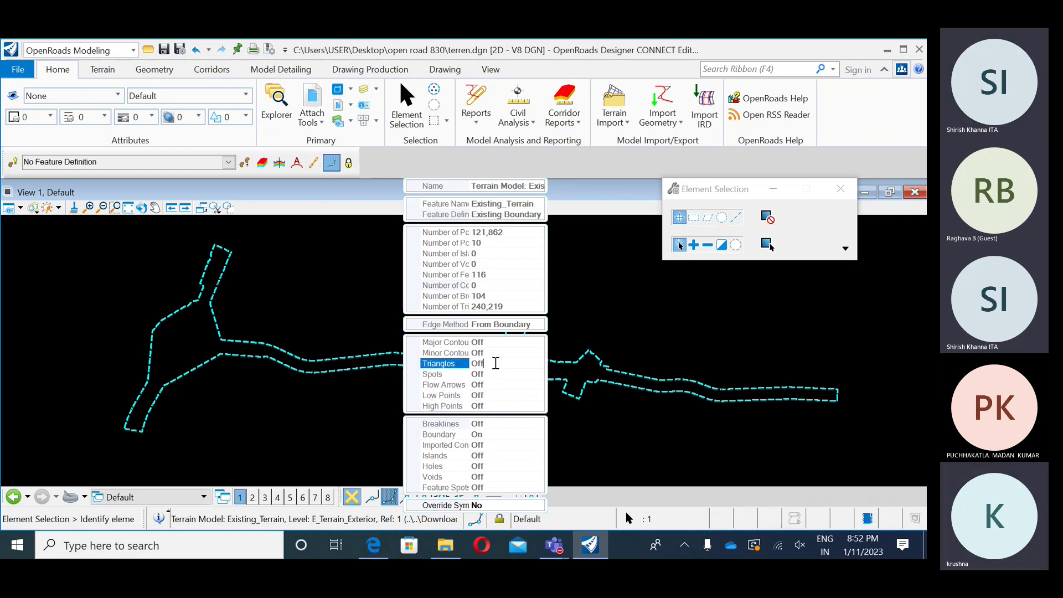
pyautogui.click(501, 343)
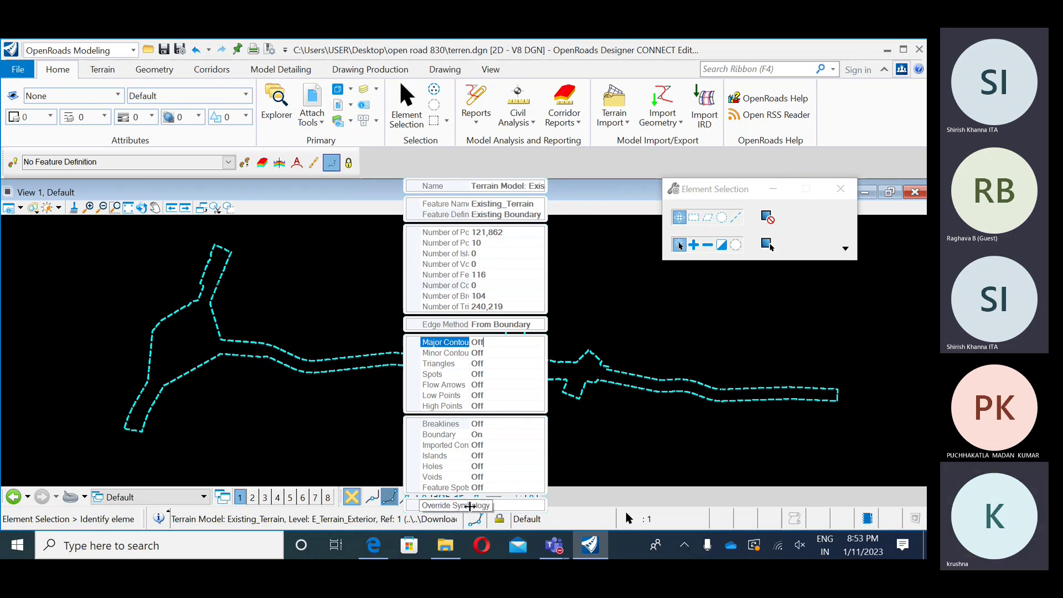
# - Set the terrain's Override Symbology property to Yes
pyautogui.click(503, 506)
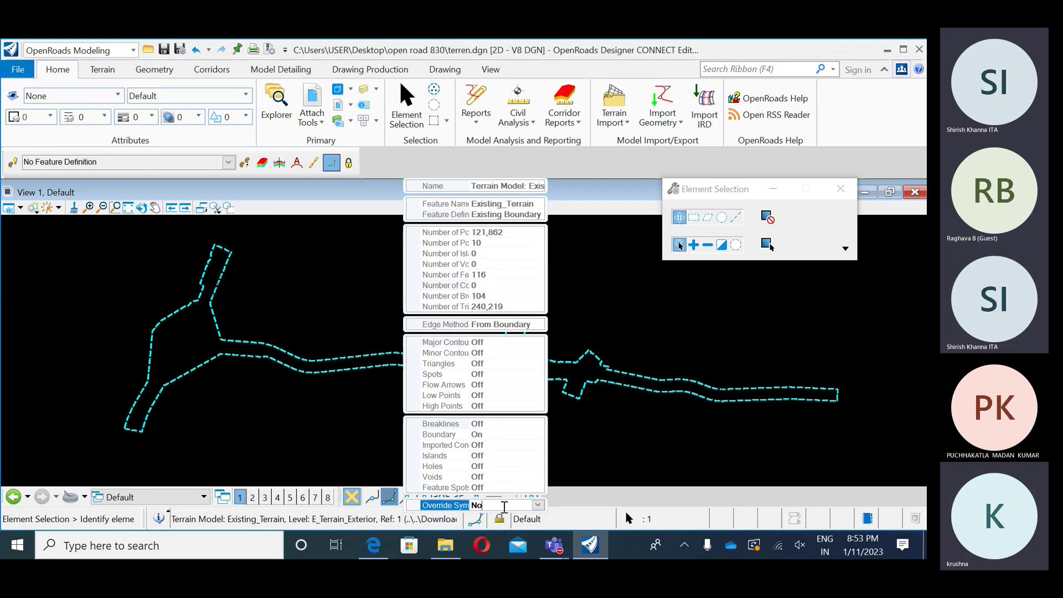
pyautogui.click(538, 505)
pyautogui.click(485, 492)
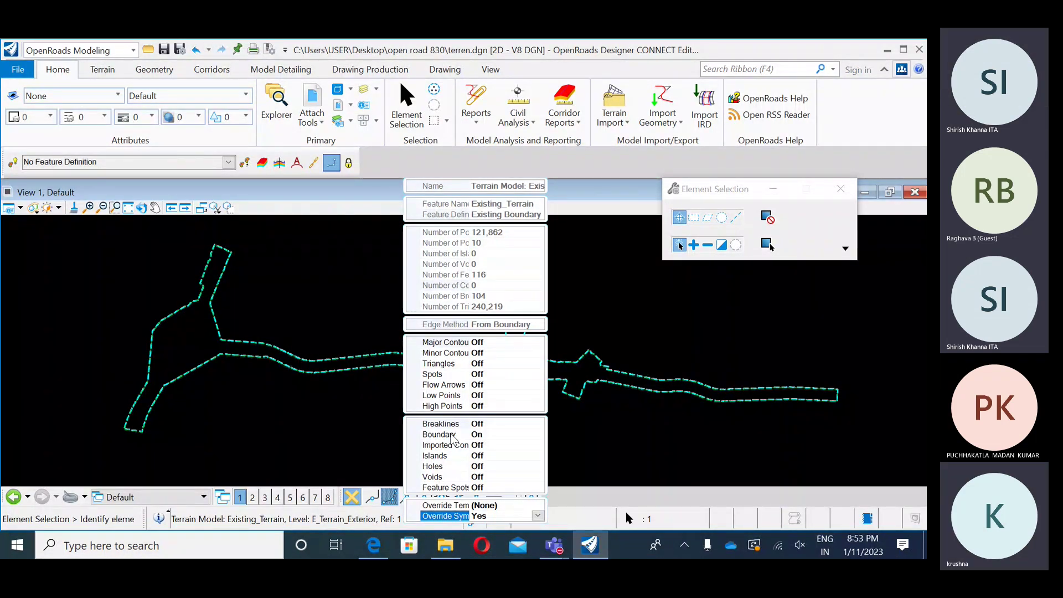
# - Turn on the terrain's Spots display and inspect the spot points up close around the road junction
pyautogui.click(475, 375)
pyautogui.click(535, 375)
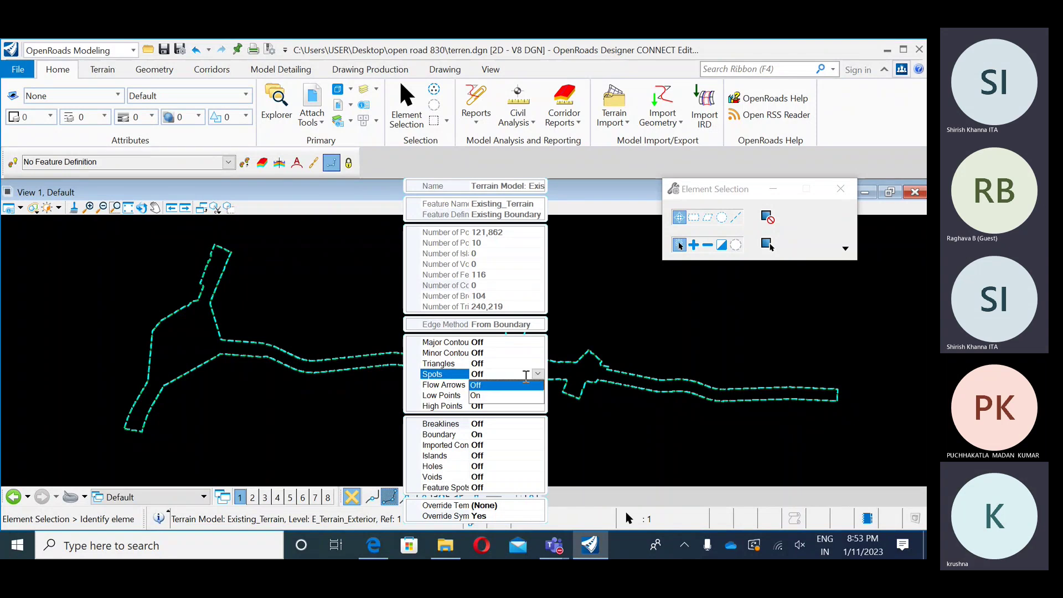
pyautogui.click(483, 396)
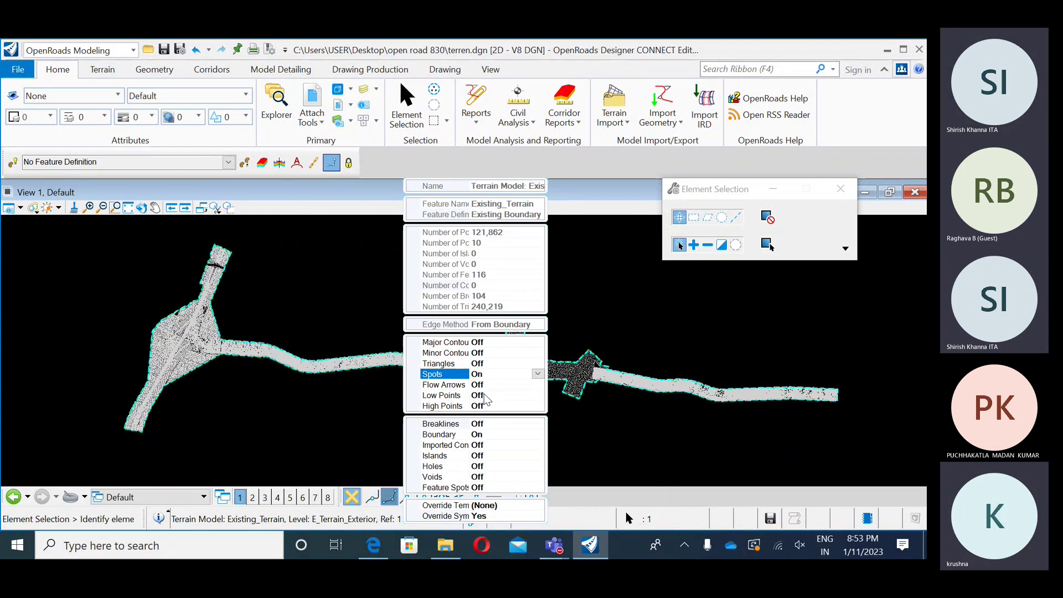
pyautogui.scroll(8, 129, 344)
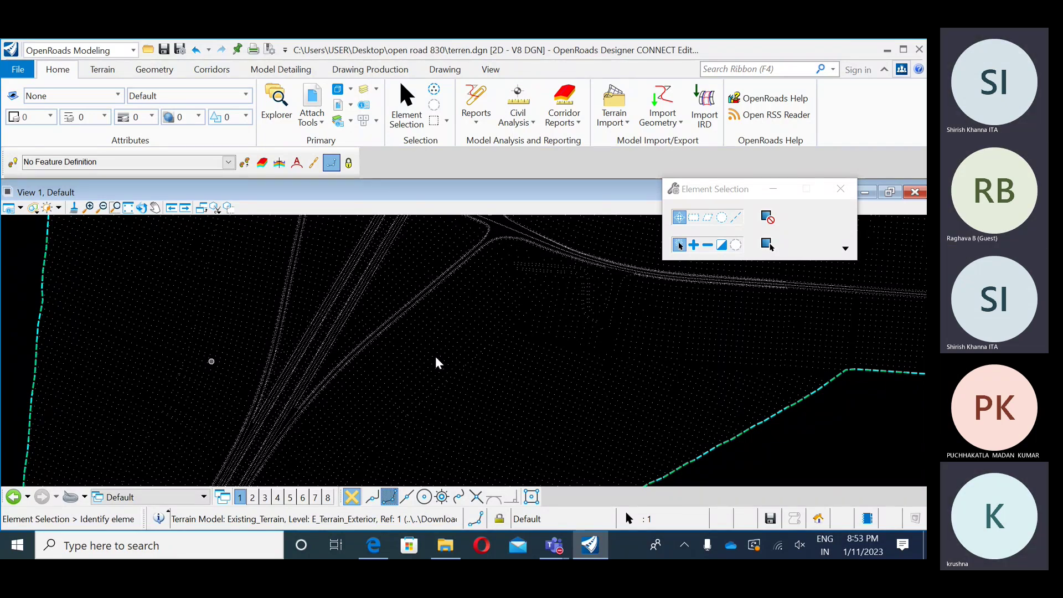
pyautogui.scroll(2, 435, 357)
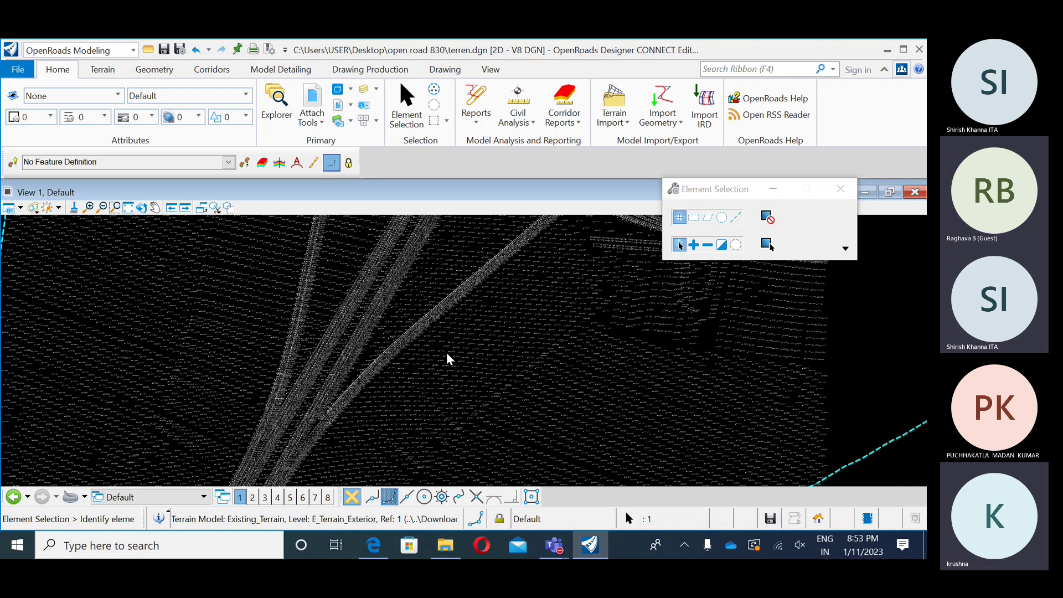
pyautogui.scroll(1, 447, 354)
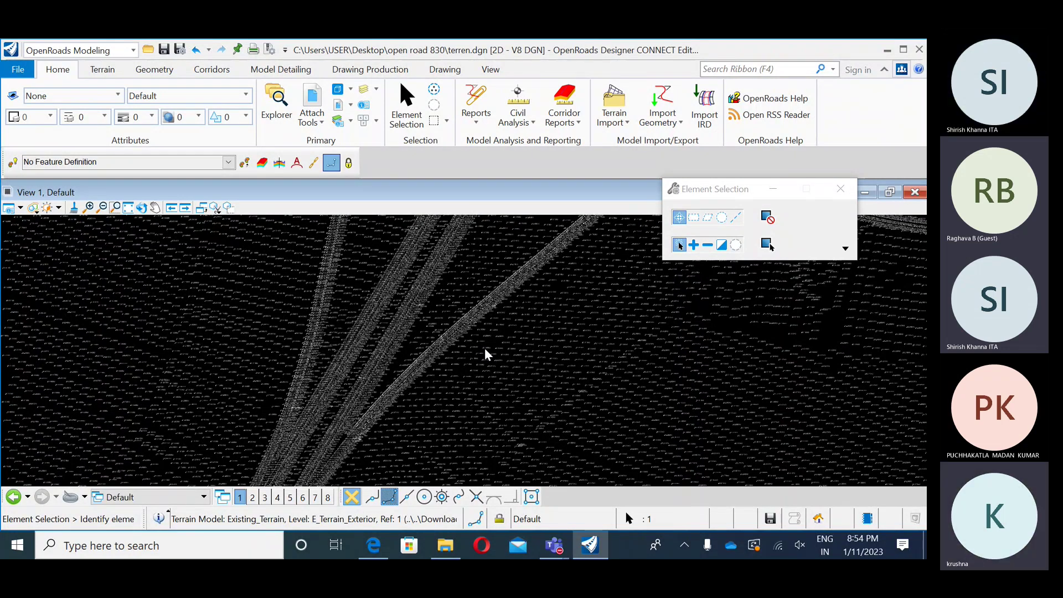
pyautogui.click(732, 327)
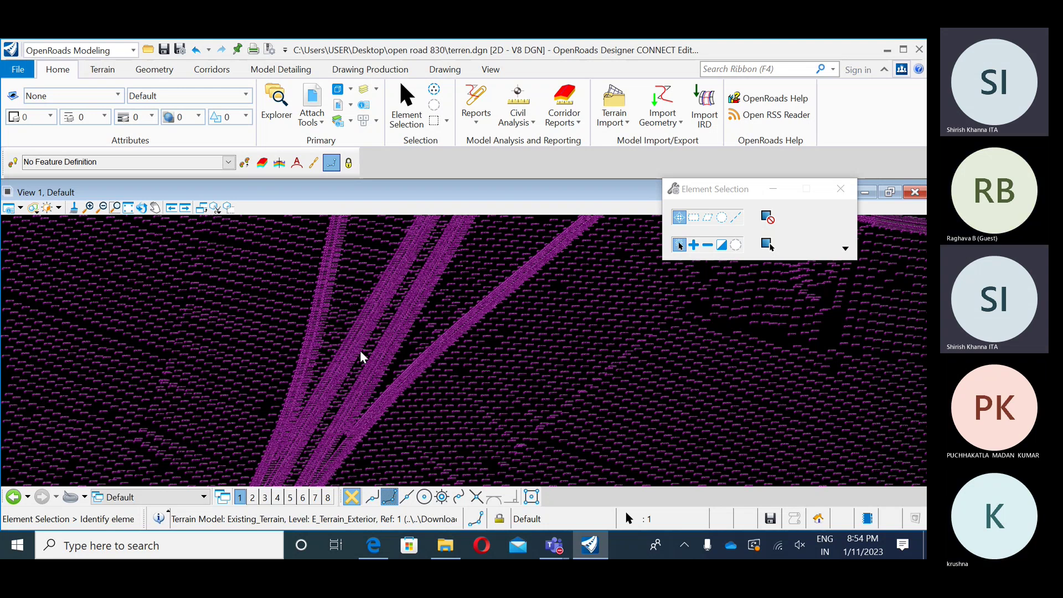
pyautogui.moveTo(360, 351); pyautogui.dragTo(414, 347, button='right')
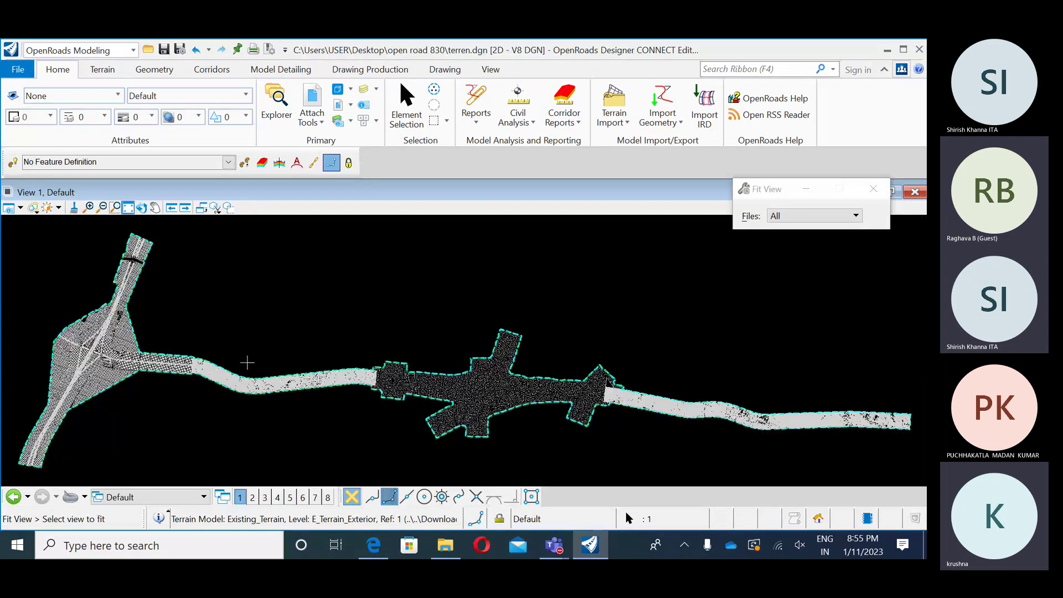
pyautogui.rightClick(349, 406)
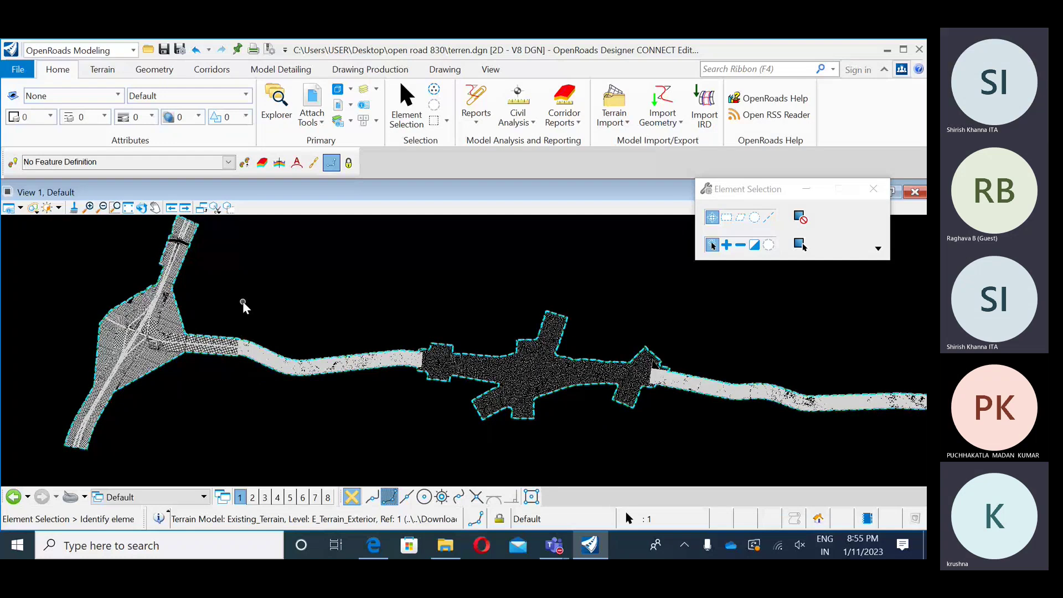
# - Examine the spot elevation labels up close within the terrain's road junction area
pyautogui.click(116, 208)
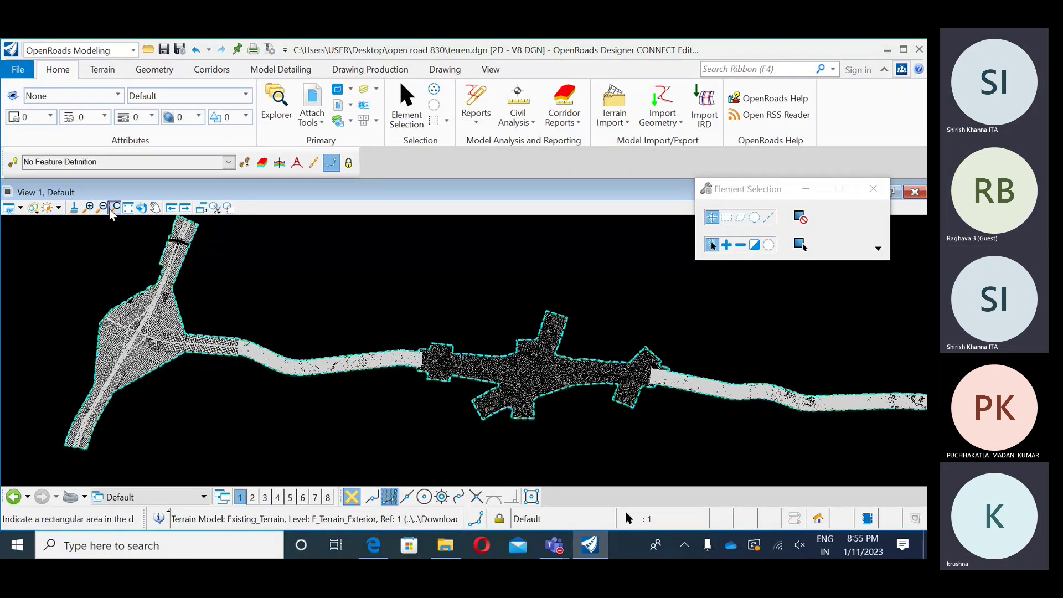
pyautogui.click(115, 207)
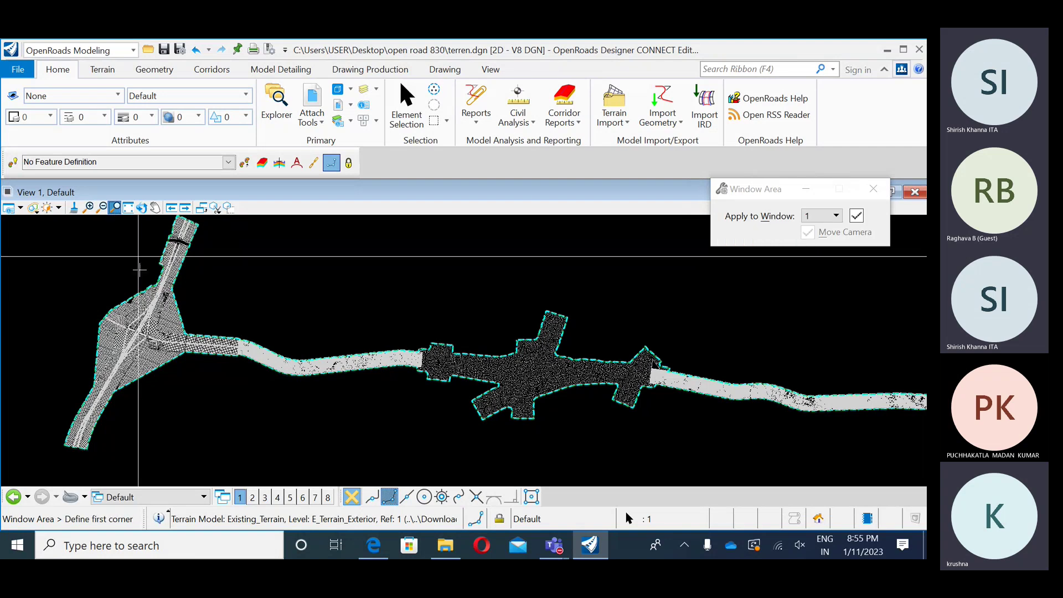
pyautogui.click(146, 308)
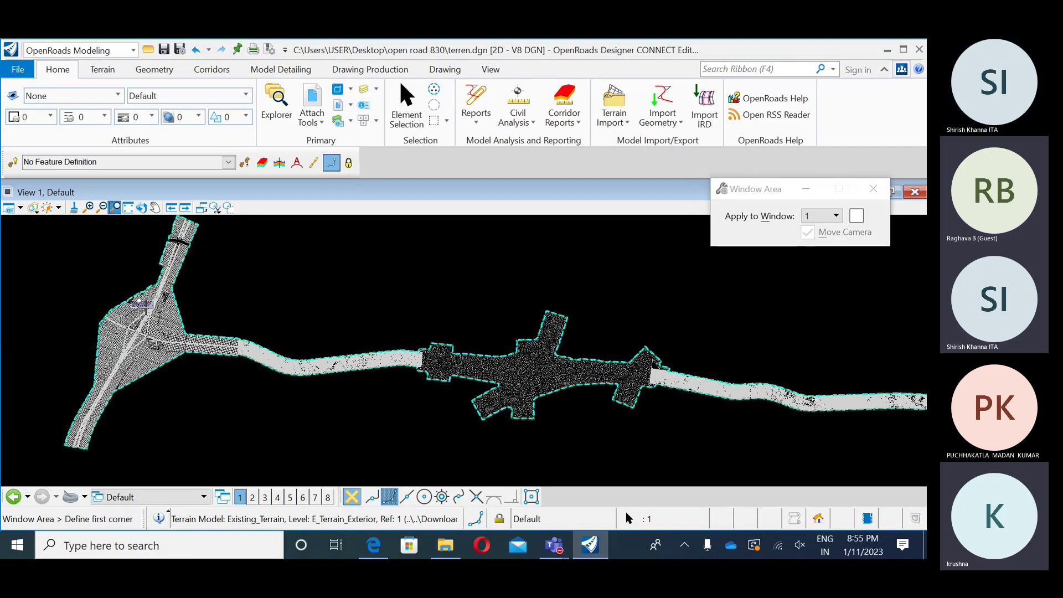
pyautogui.click(145, 306)
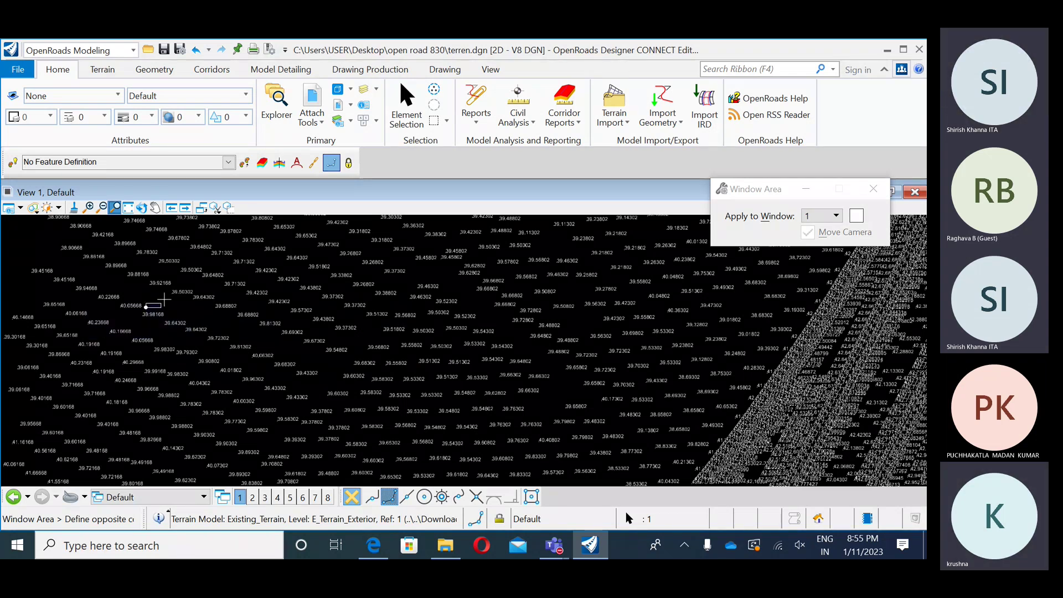
pyautogui.click(196, 288)
pyautogui.scroll(-4, 271, 332)
pyautogui.moveTo(540, 339); pyautogui.dragTo(331, 333, button='middle')
pyautogui.scroll(-2, 331, 332)
pyautogui.moveTo(645, 346); pyautogui.dragTo(486, 384, button='middle')
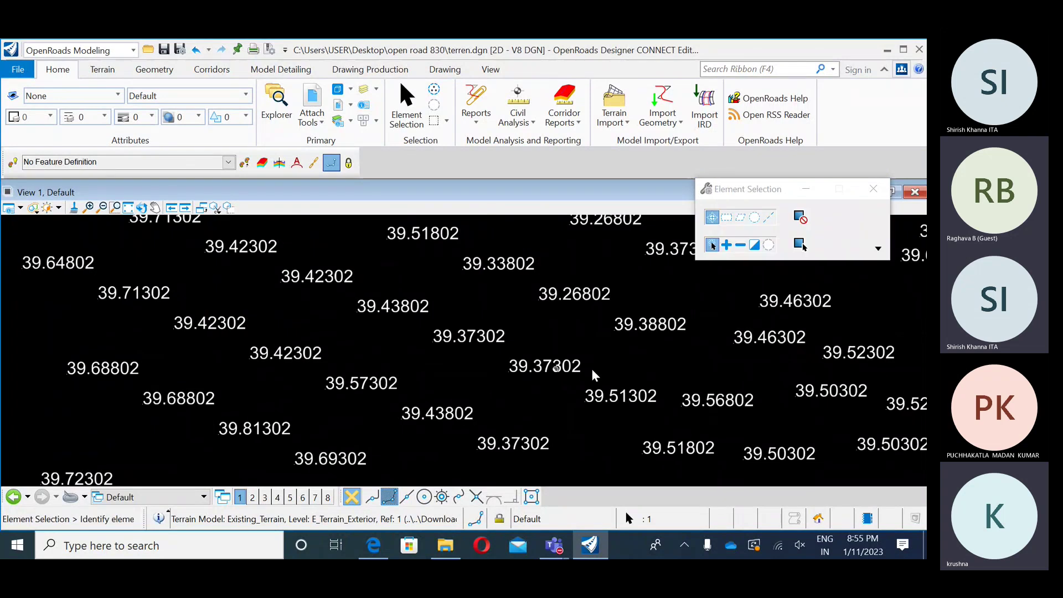
pyautogui.moveTo(668, 369)
pyautogui.mouseDown(button='middle')
pyautogui.moveTo(477, 336)
pyautogui.moveTo(619, 398)
pyautogui.mouseUp(button='middle')
pyautogui.scroll(-1, 477, 337)
pyautogui.scroll(-1, 477, 337)
pyautogui.moveTo(563, 369); pyautogui.dragTo(443, 309, button='middle')
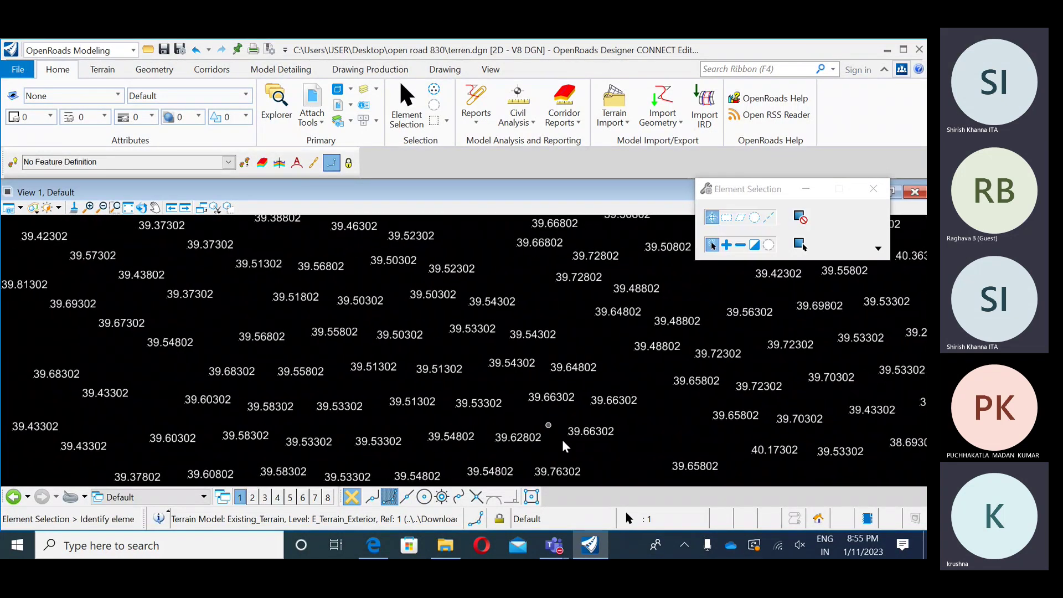
pyautogui.moveTo(563, 442); pyautogui.dragTo(606, 373, button='middle')
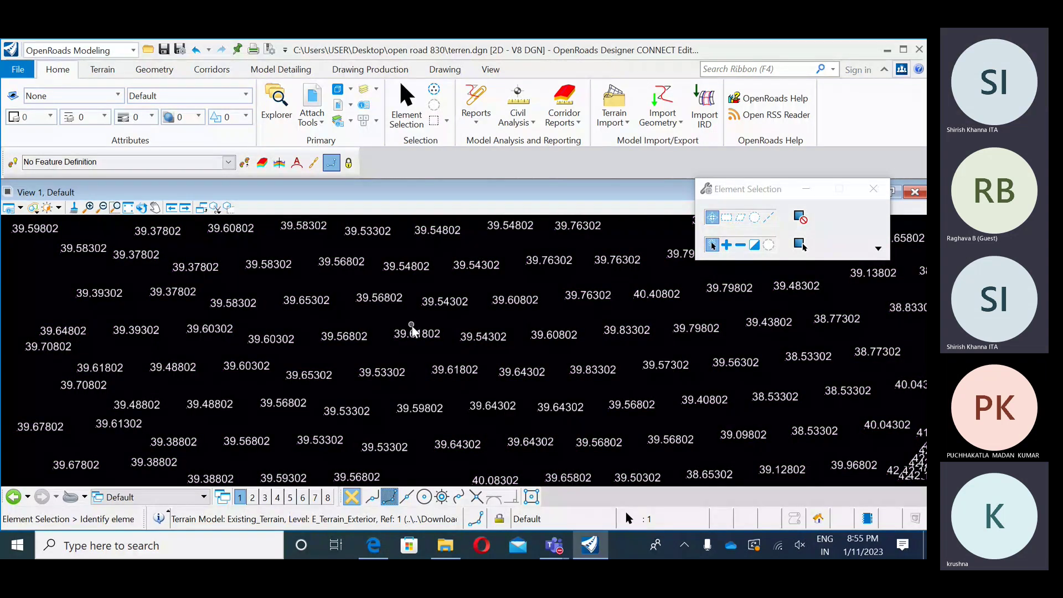
pyautogui.scroll(-1, 411, 326)
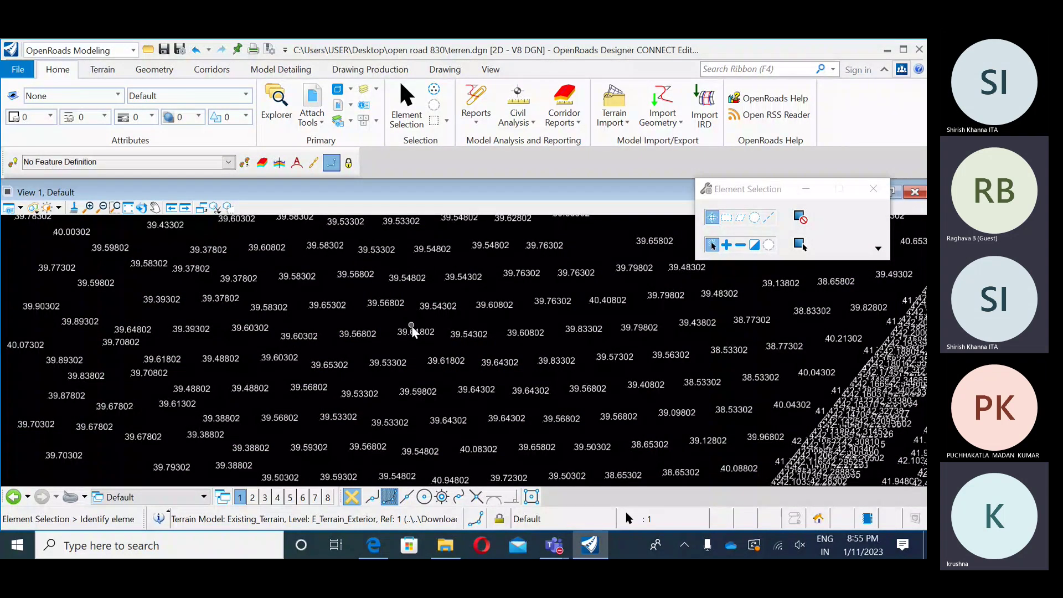
pyautogui.scroll(-2, 411, 325)
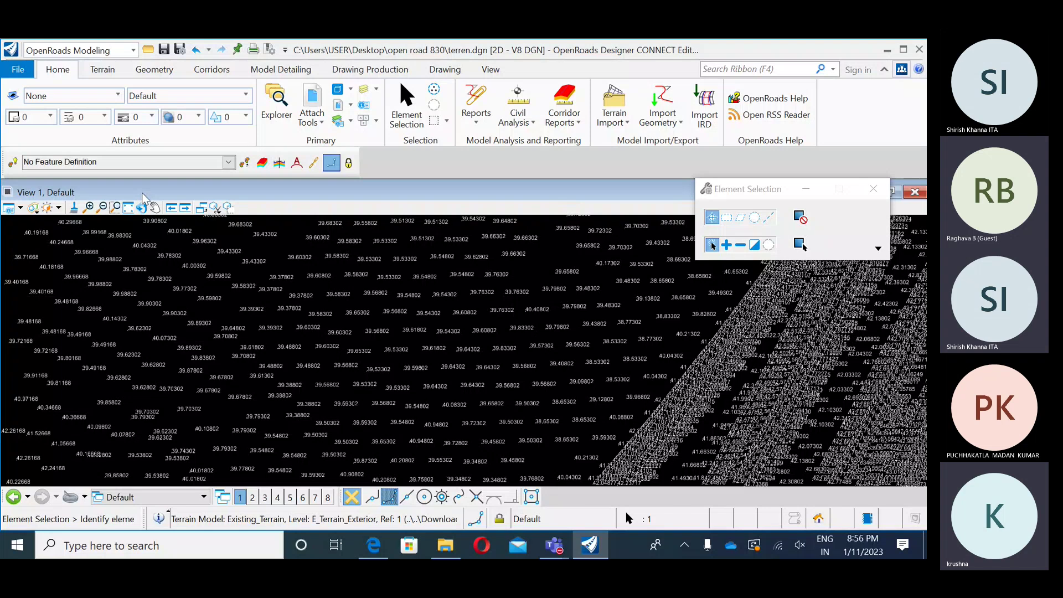
pyautogui.scroll(-1, 131, 215)
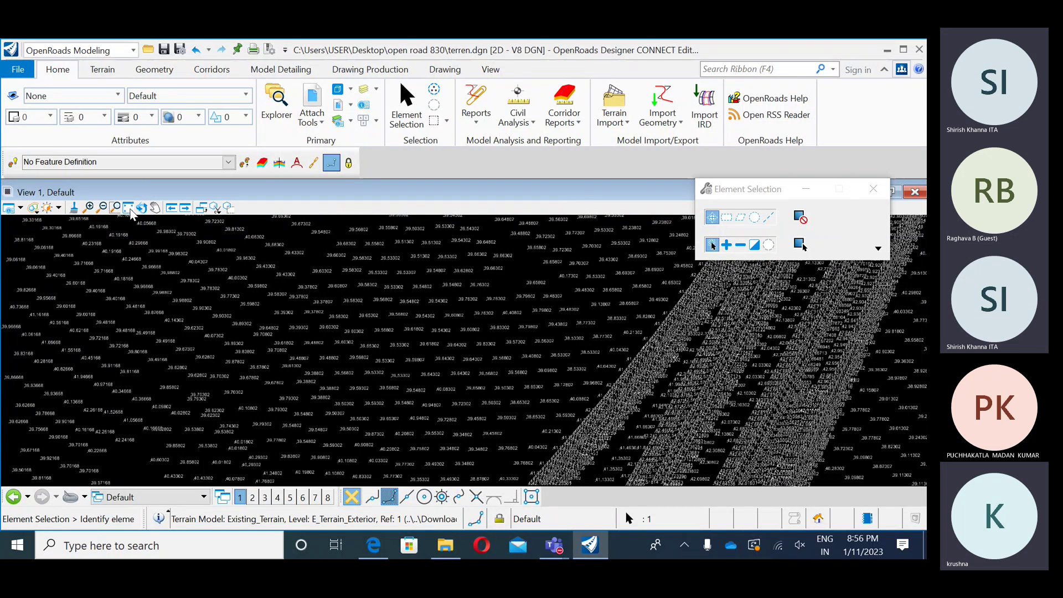
# - Turn off the Spots display of the existing terrain
pyautogui.click(131, 215)
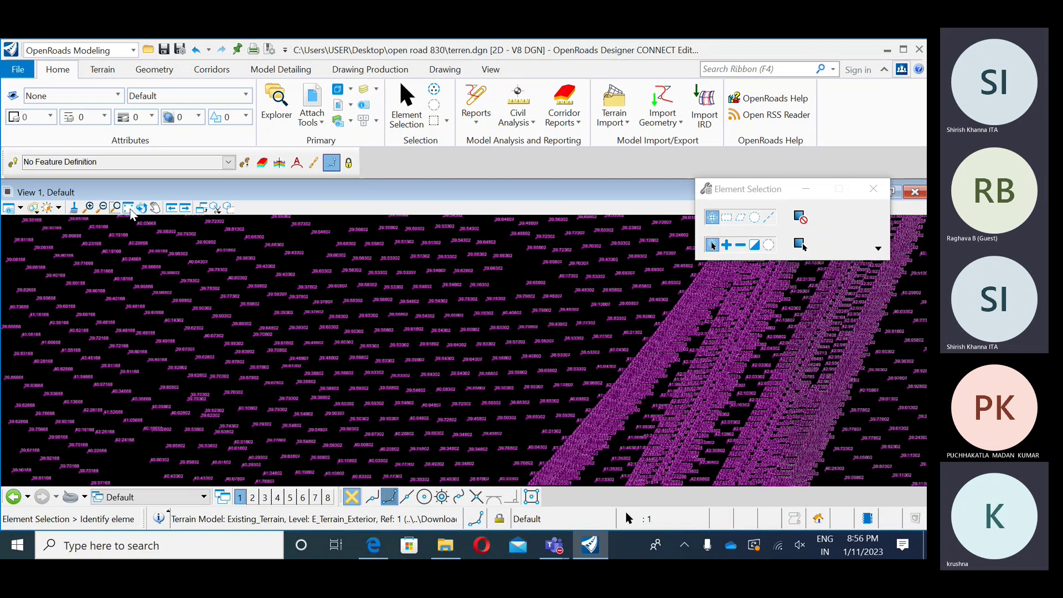
pyautogui.middleClick(212, 304)
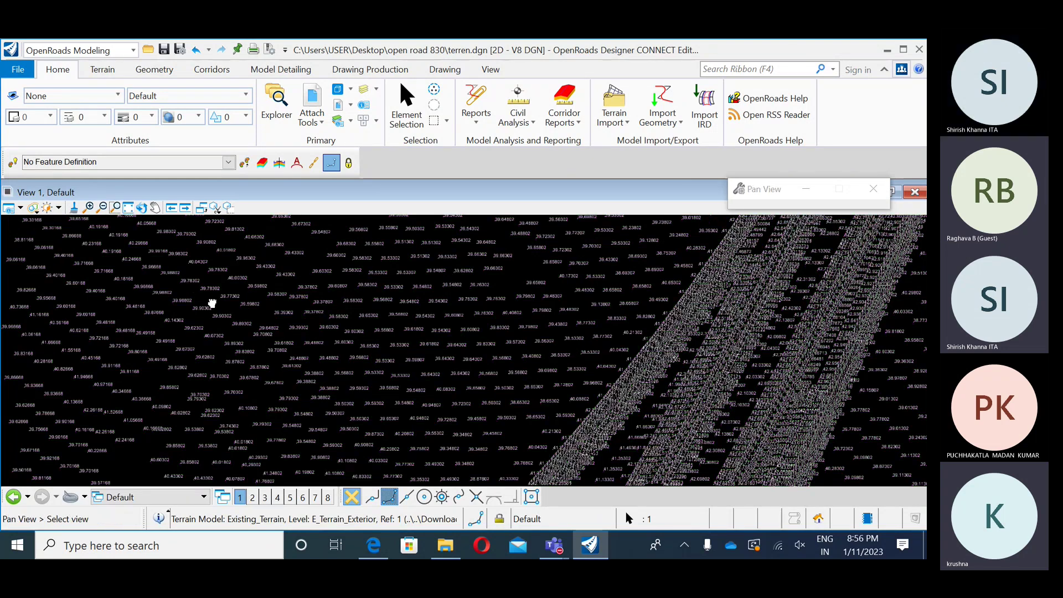
pyautogui.click(128, 211)
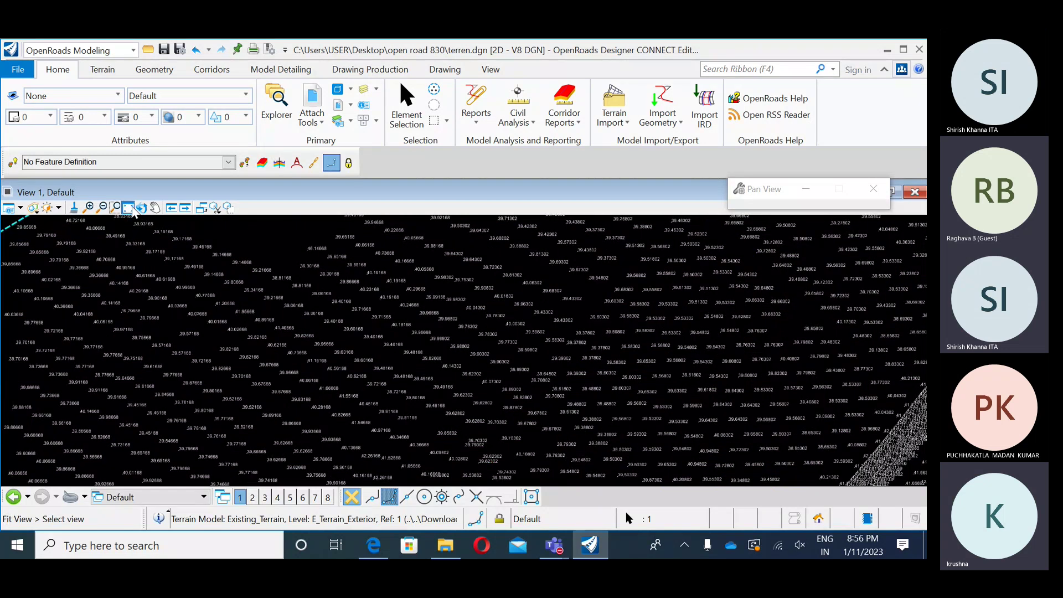
pyautogui.click(236, 217)
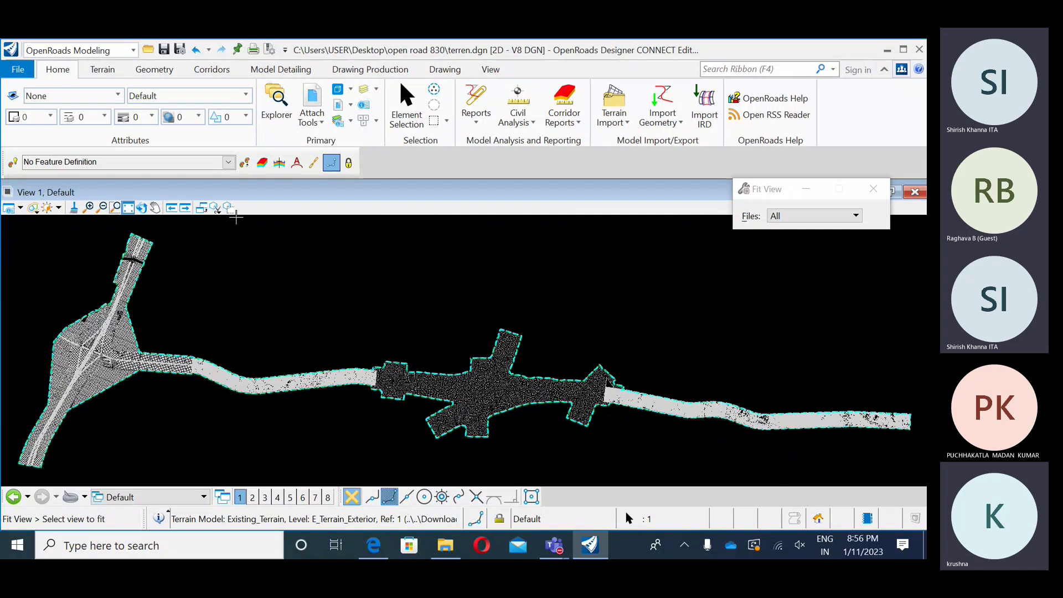
pyautogui.moveTo(255, 363); pyautogui.dragTo(361, 336, button='middle')
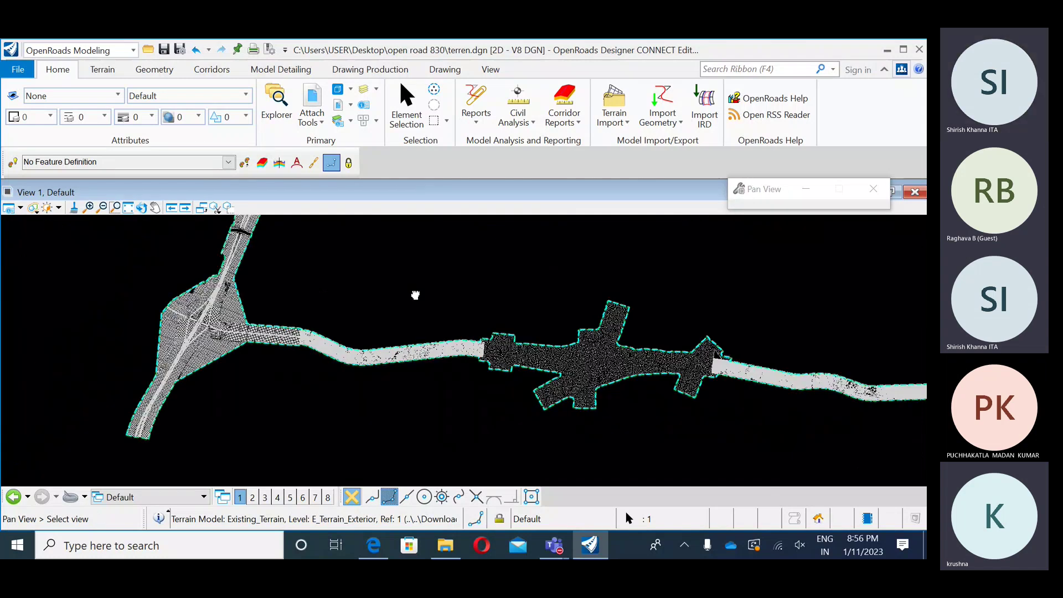
pyautogui.moveTo(415, 295); pyautogui.dragTo(394, 310, button='middle')
pyautogui.click(403, 359)
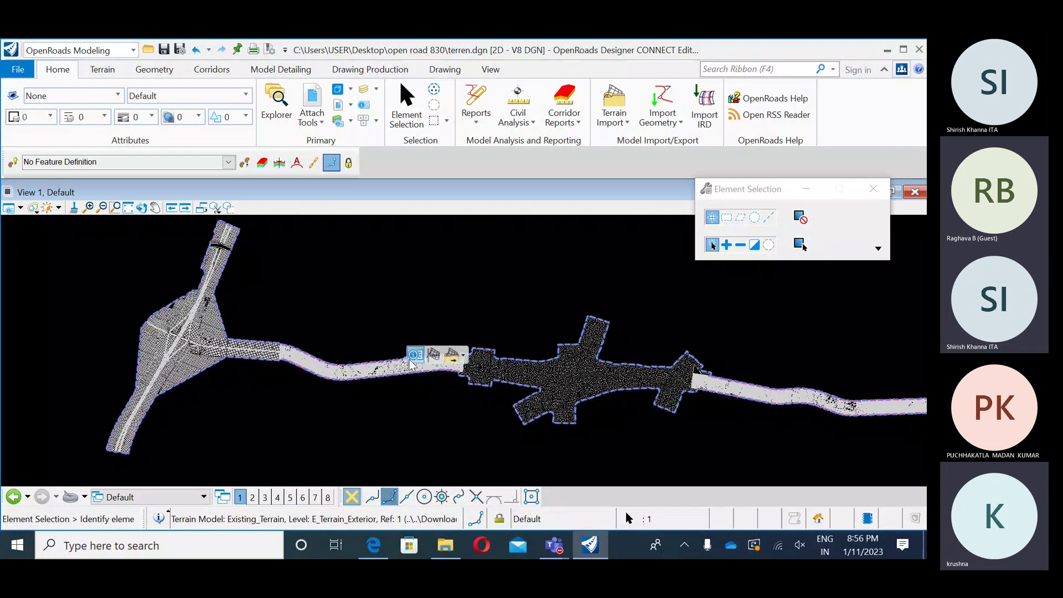
pyautogui.moveTo(417, 357)
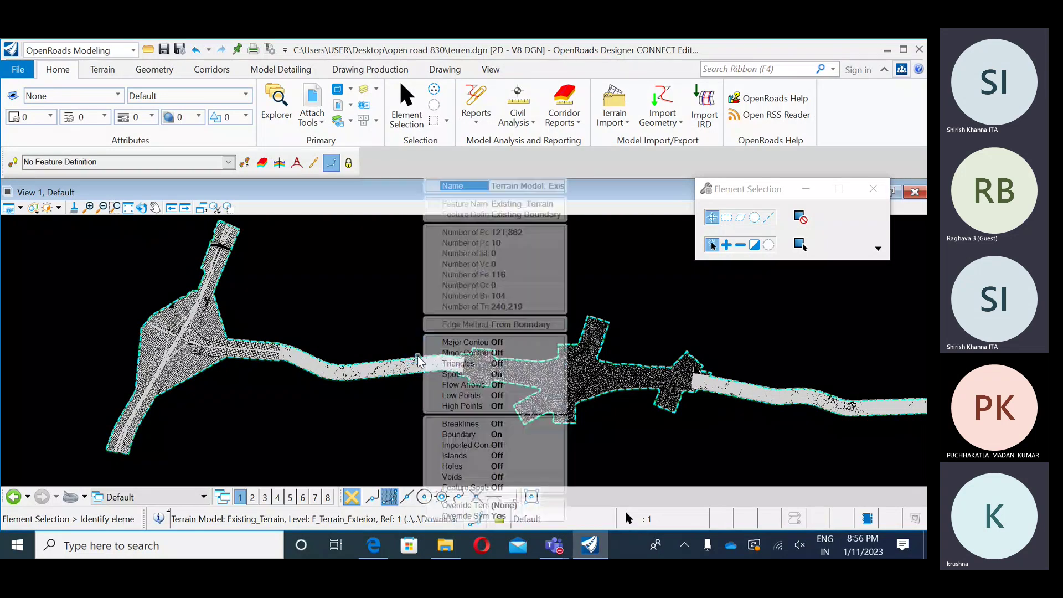
pyautogui.click(517, 374)
pyautogui.click(558, 374)
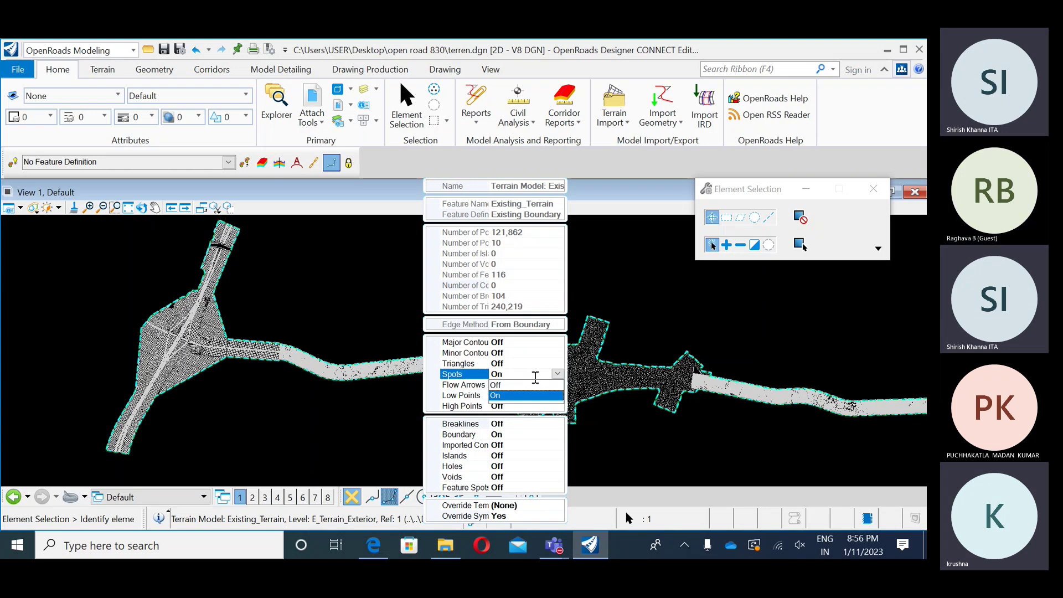
pyautogui.click(508, 389)
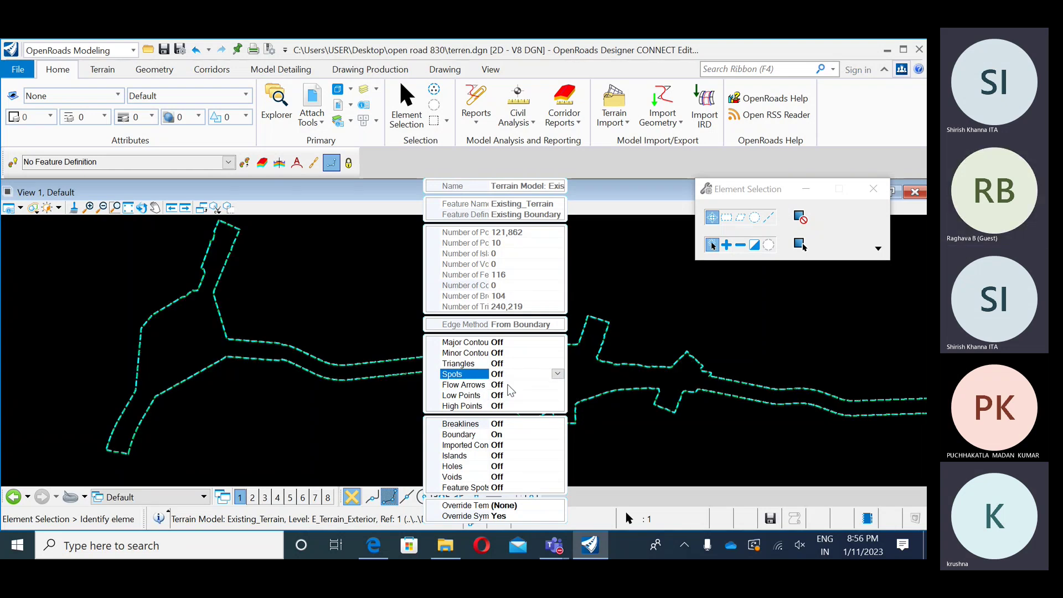
# - Turn on the Triangles display of the existing terrain
pyautogui.click(526, 363)
pyautogui.click(526, 363)
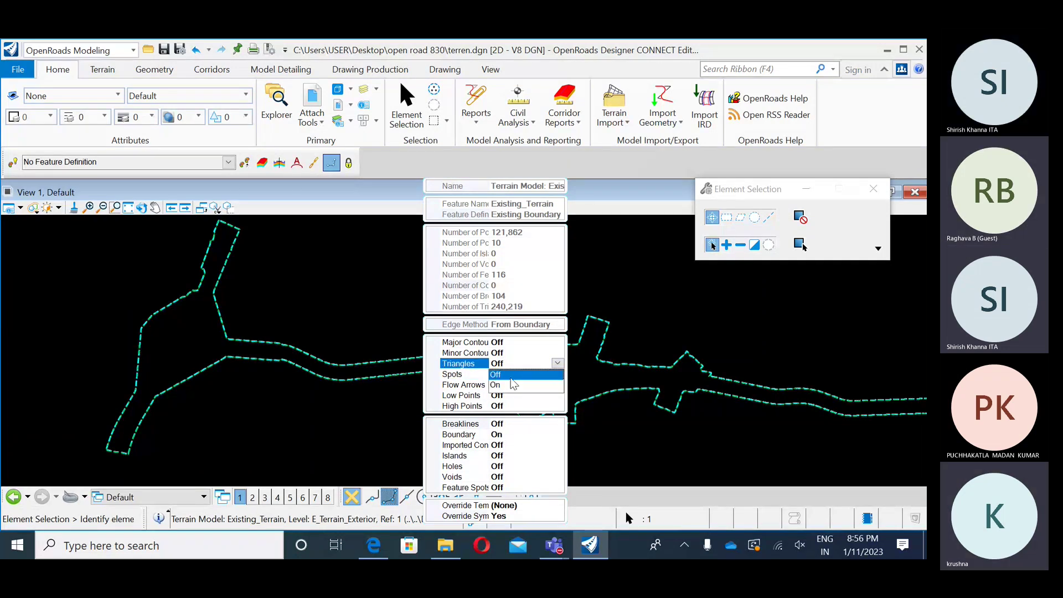
pyautogui.click(514, 385)
# - Examine the terrain's triangle mesh up close around the road junction and along the adjoining corridor
pyautogui.scroll(5, 310, 368)
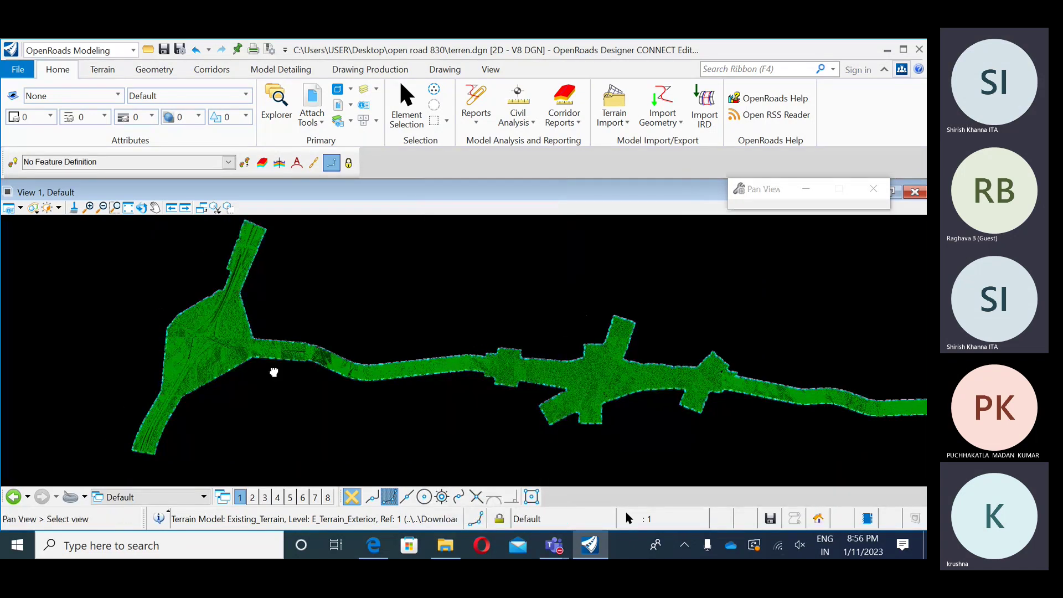
pyautogui.click(115, 207)
pyautogui.click(311, 306)
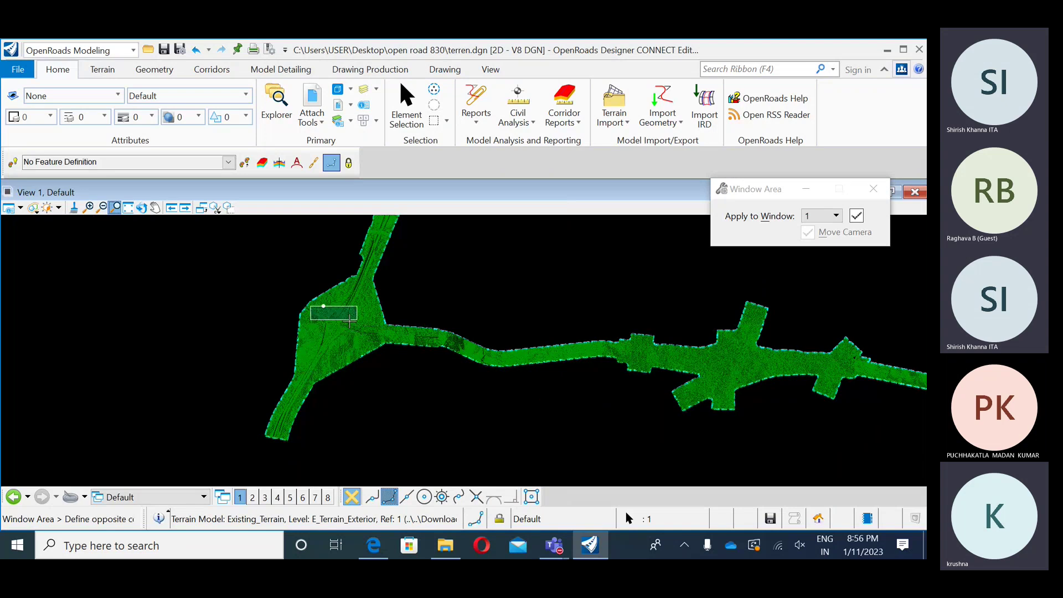
pyautogui.click(353, 320)
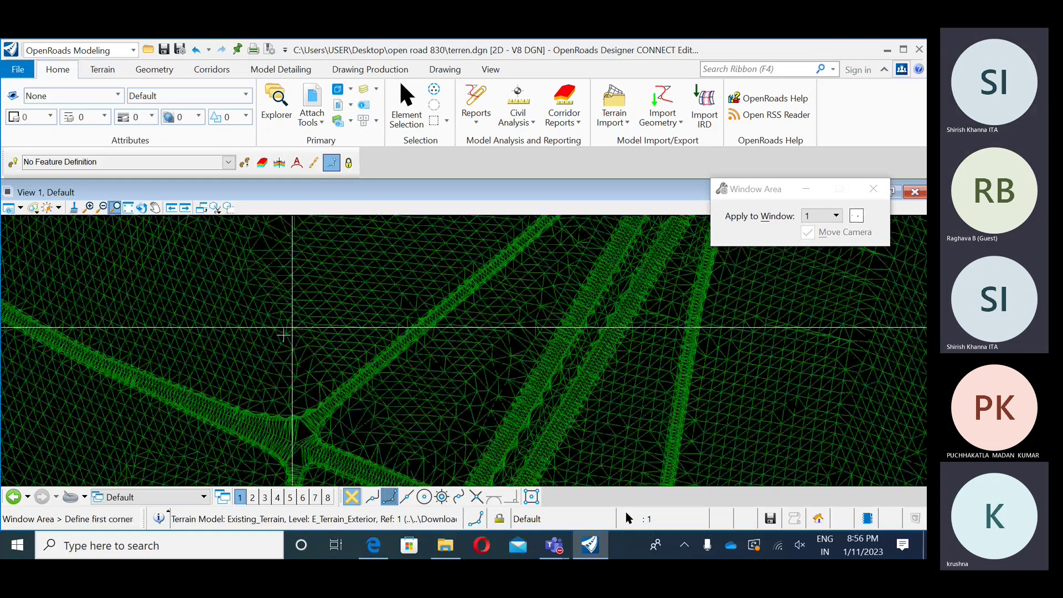
pyautogui.rightClick(283, 334)
pyautogui.moveTo(283, 470); pyautogui.dragTo(374, 361, button='middle')
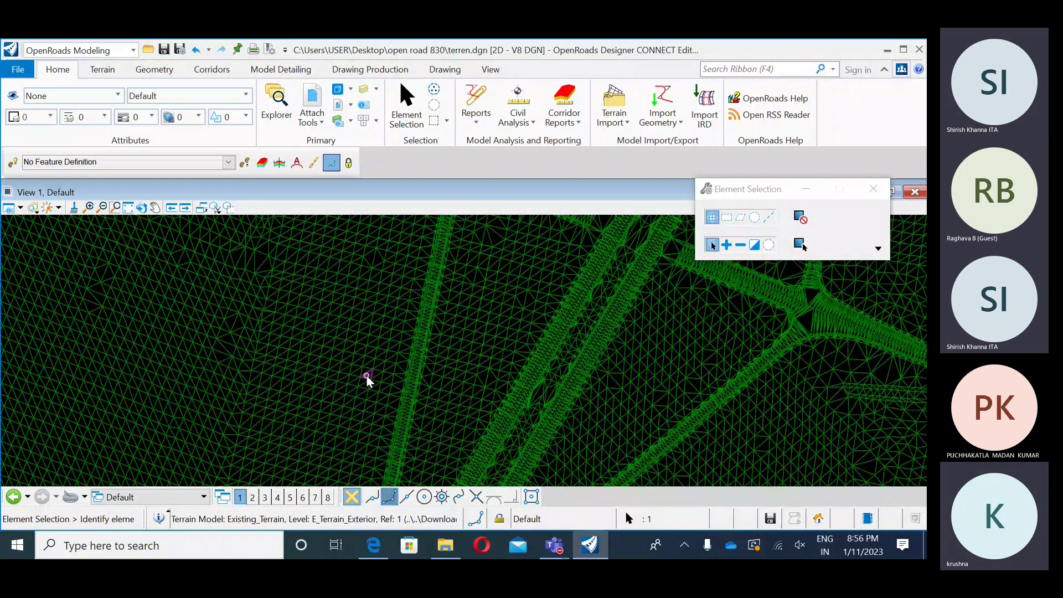
pyautogui.click(367, 374)
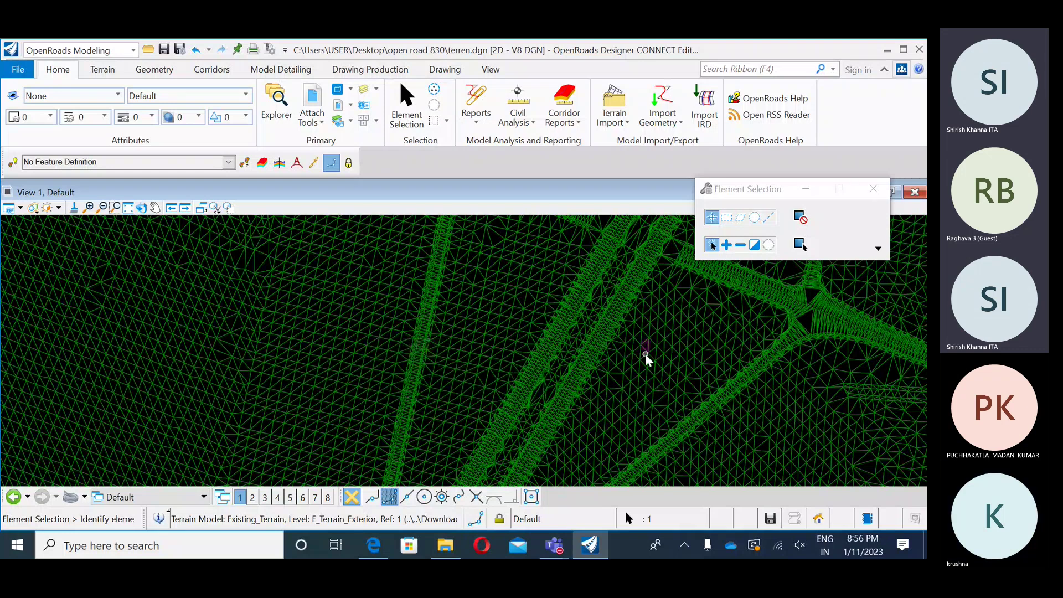
pyautogui.moveTo(645, 353); pyautogui.dragTo(505, 373, button='middle')
pyautogui.scroll(2, 498, 355)
pyautogui.scroll(-2, 497, 351)
pyautogui.moveTo(497, 351); pyautogui.dragTo(652, 371, button='middle')
pyautogui.scroll(2, 653, 371)
pyautogui.scroll(-2, 652, 371)
pyautogui.scroll(2, 535, 345)
pyautogui.scroll(-2, 588, 338)
pyautogui.moveTo(588, 340); pyautogui.dragTo(712, 366, button='middle')
pyautogui.scroll(2, 686, 366)
pyautogui.scroll(-2, 472, 361)
pyautogui.moveTo(472, 360); pyautogui.dragTo(660, 365, button='middle')
pyautogui.scroll(-1, 600, 370)
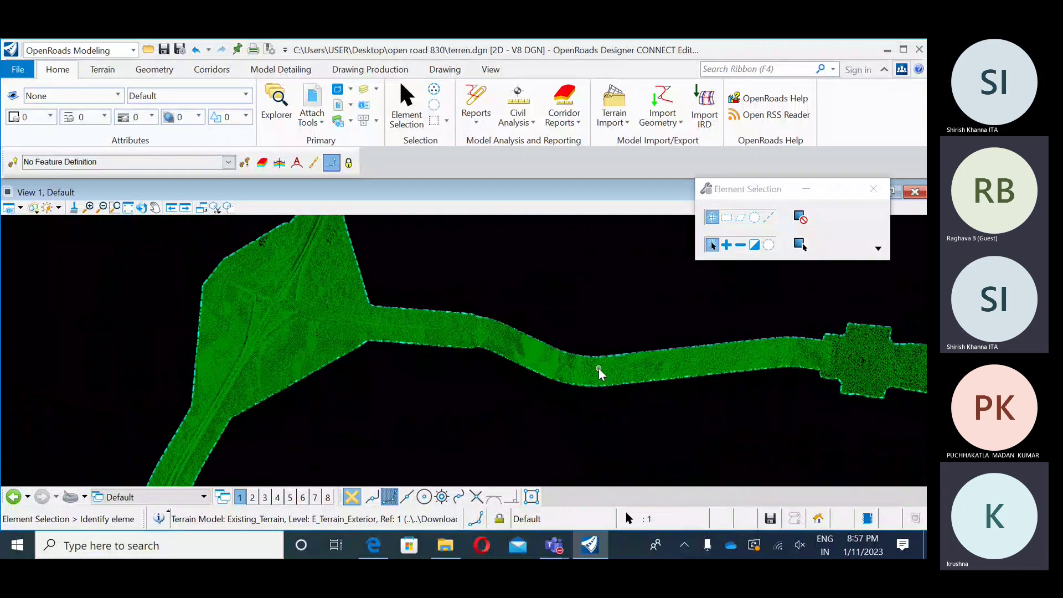
pyautogui.scroll(1, 496, 380)
pyautogui.moveTo(496, 380); pyautogui.dragTo(480, 414, button='middle')
pyautogui.scroll(-1, 416, 360)
pyautogui.scroll(1, 388, 355)
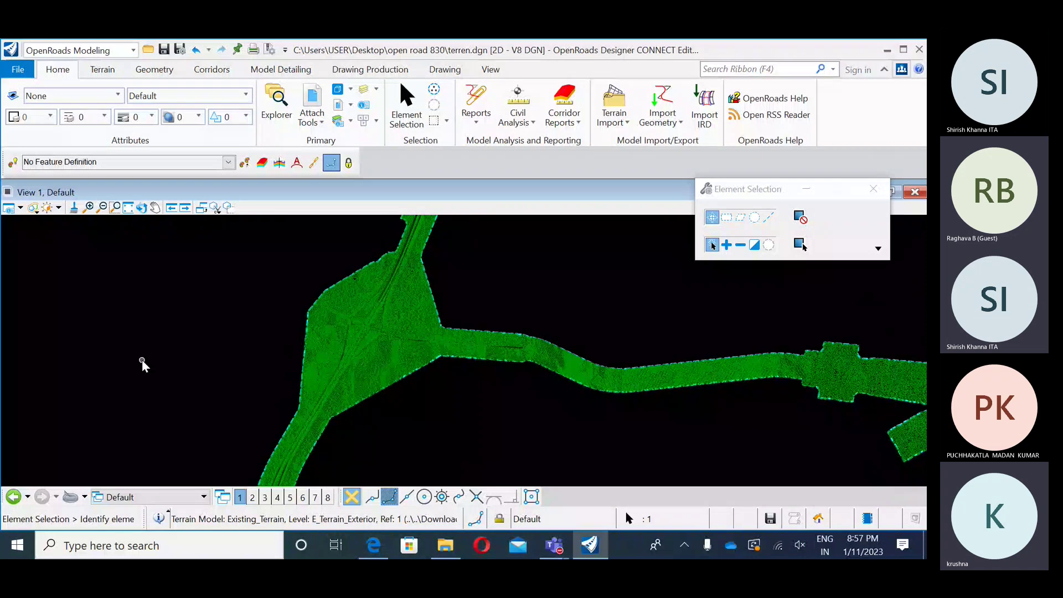
pyautogui.scroll(-1, 437, 390)
pyautogui.scroll(1, 391, 336)
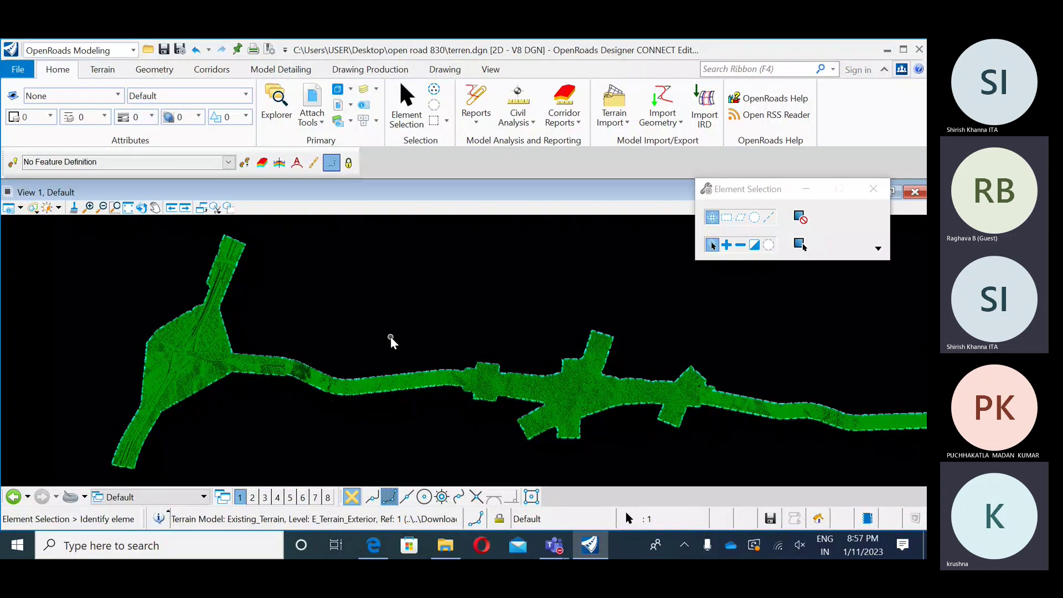
# - Switch to the 2 Views Plan/3D layout and look at the terrain boundary from another angle in the 3D view
pyautogui.rightClick(335, 261)
pyautogui.moveTo(421, 251)
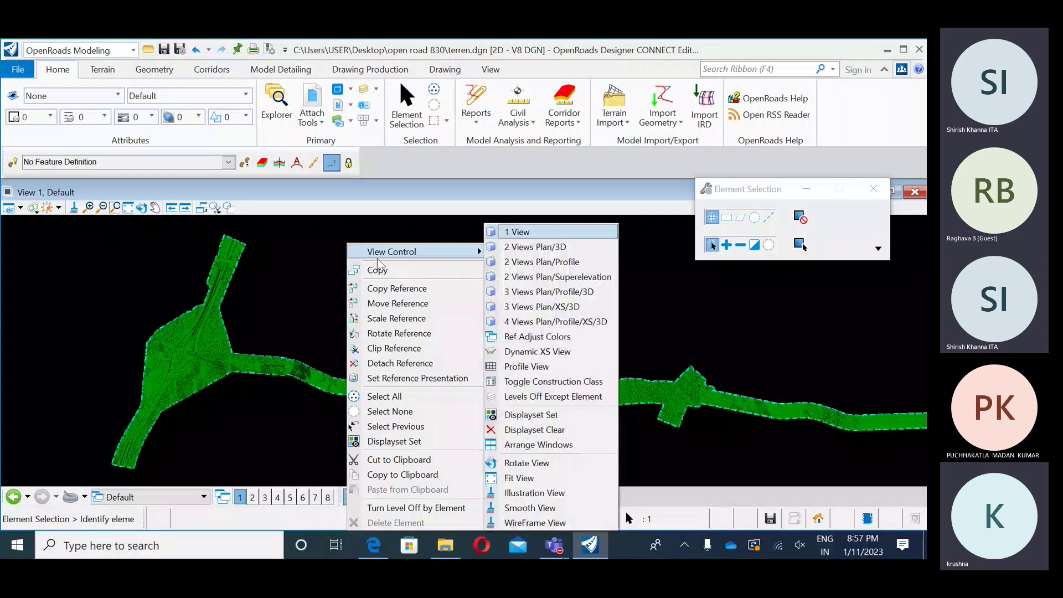
pyautogui.click(524, 247)
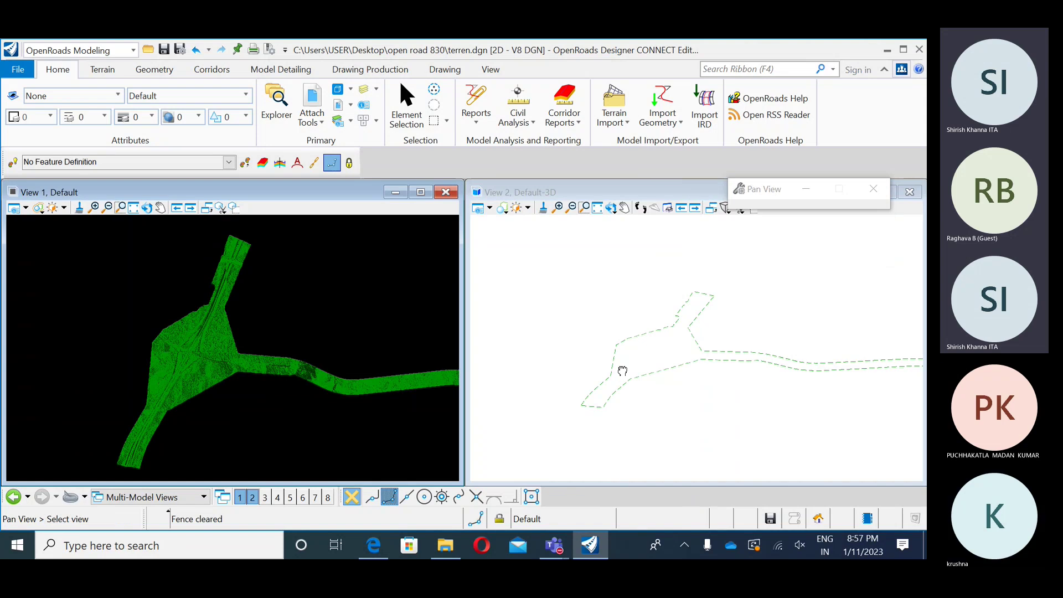
pyautogui.moveTo(716, 400); pyautogui.dragTo(806, 382, button='middle')
pyautogui.moveTo(645, 380); pyautogui.dragTo(826, 394, button='middle')
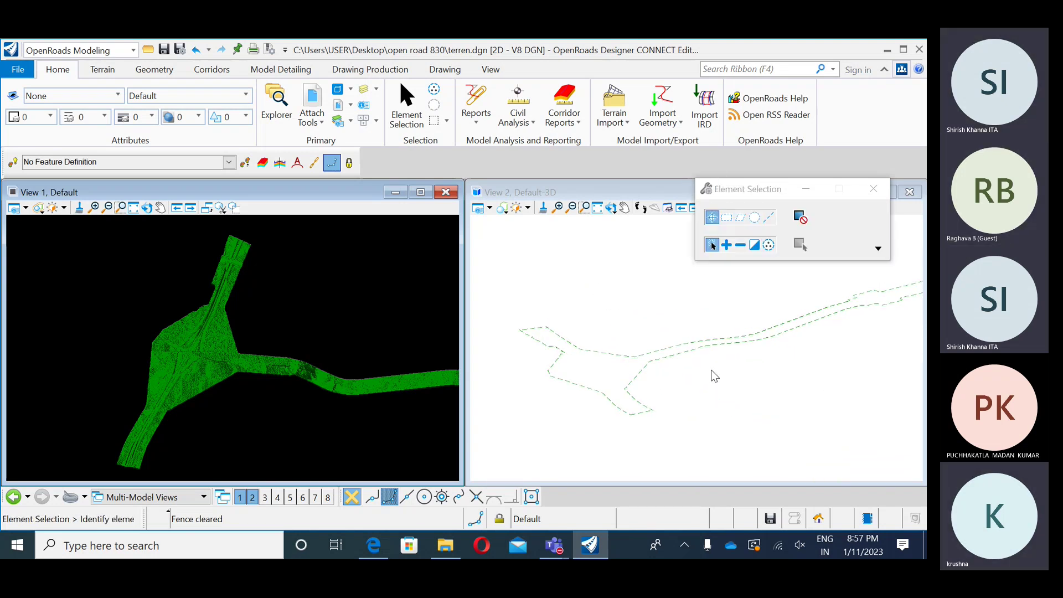
# - Select the existing terrain's boundary in the 3D view and set its Override Symbology to Yes
pyautogui.click(646, 359)
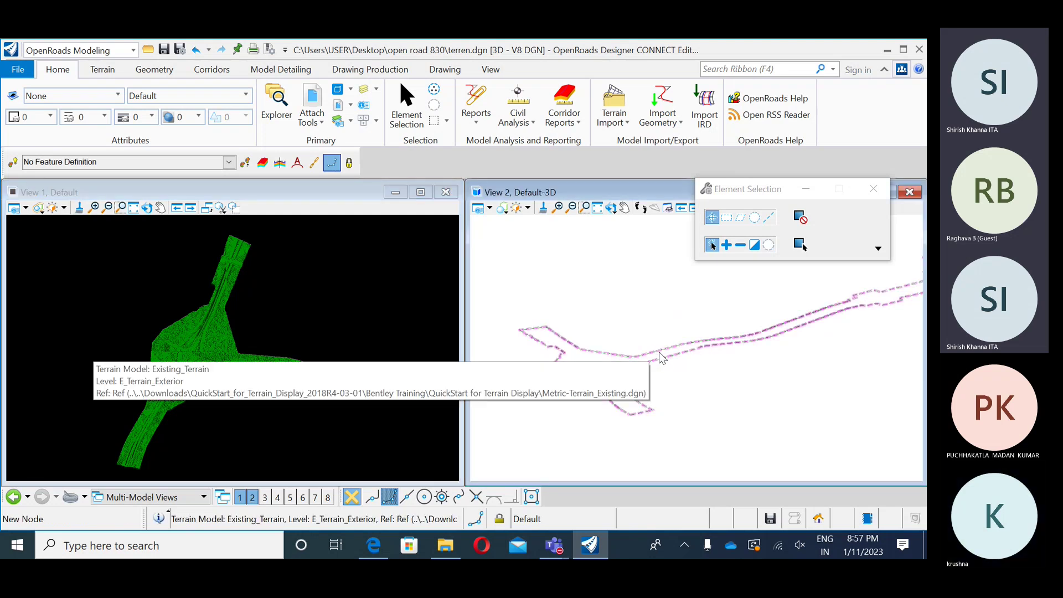
pyautogui.click(673, 354)
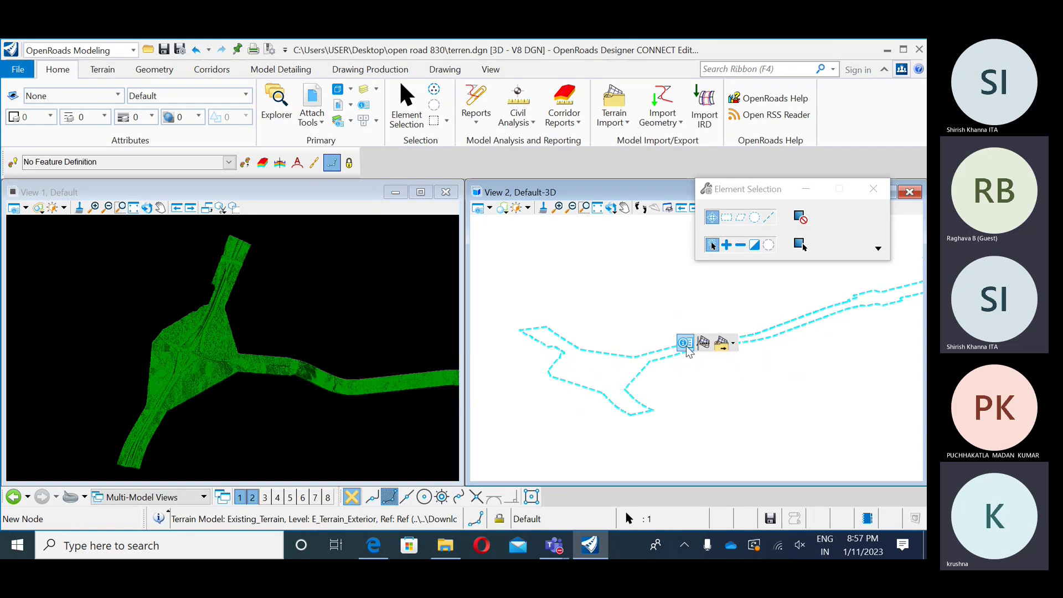
pyautogui.moveTo(690, 349)
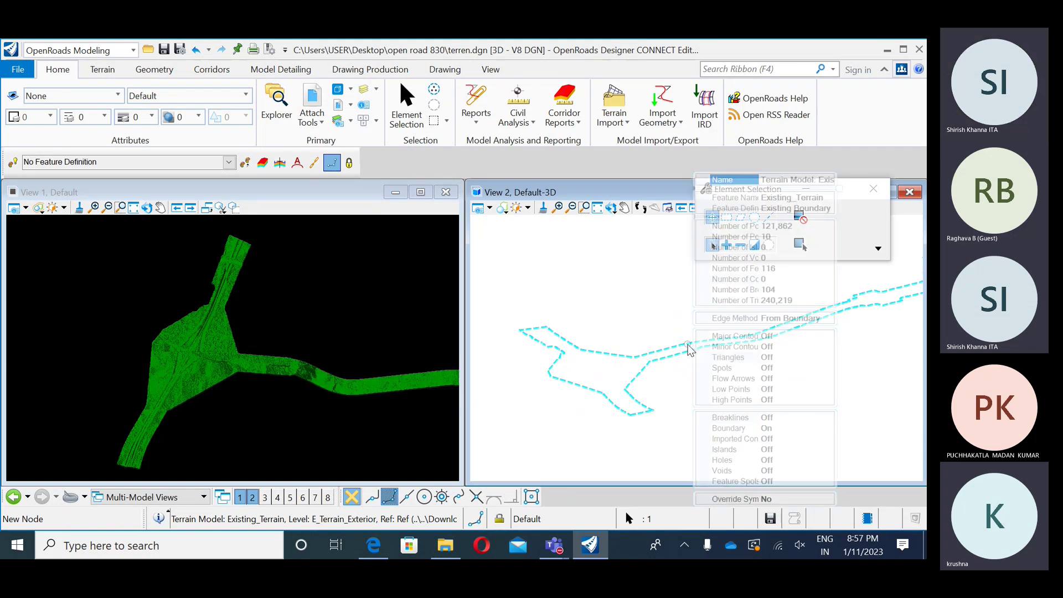
pyautogui.click(790, 360)
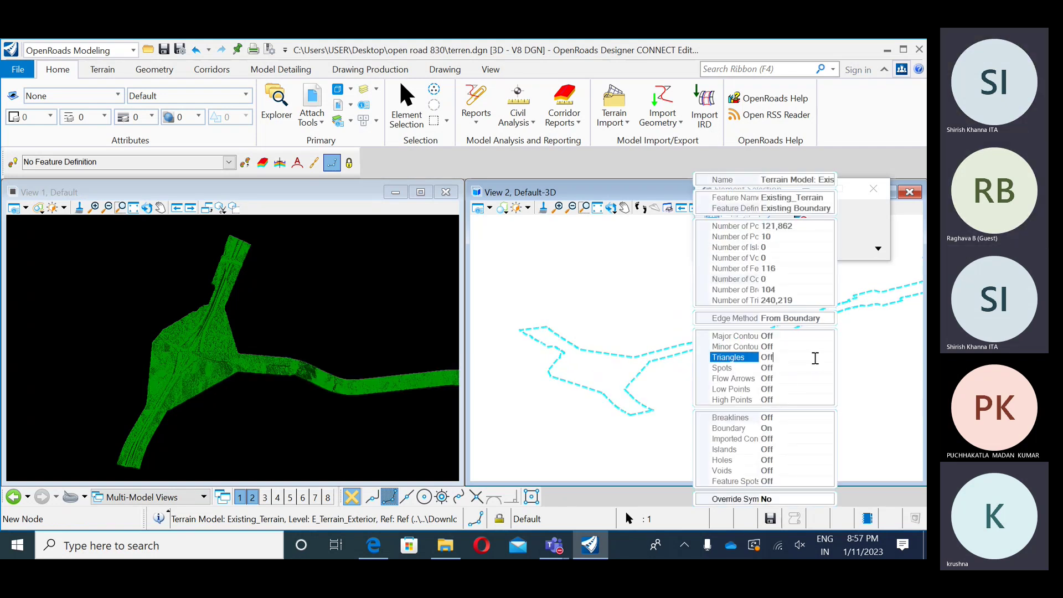
pyautogui.click(780, 501)
pyautogui.click(782, 499)
pyautogui.click(782, 520)
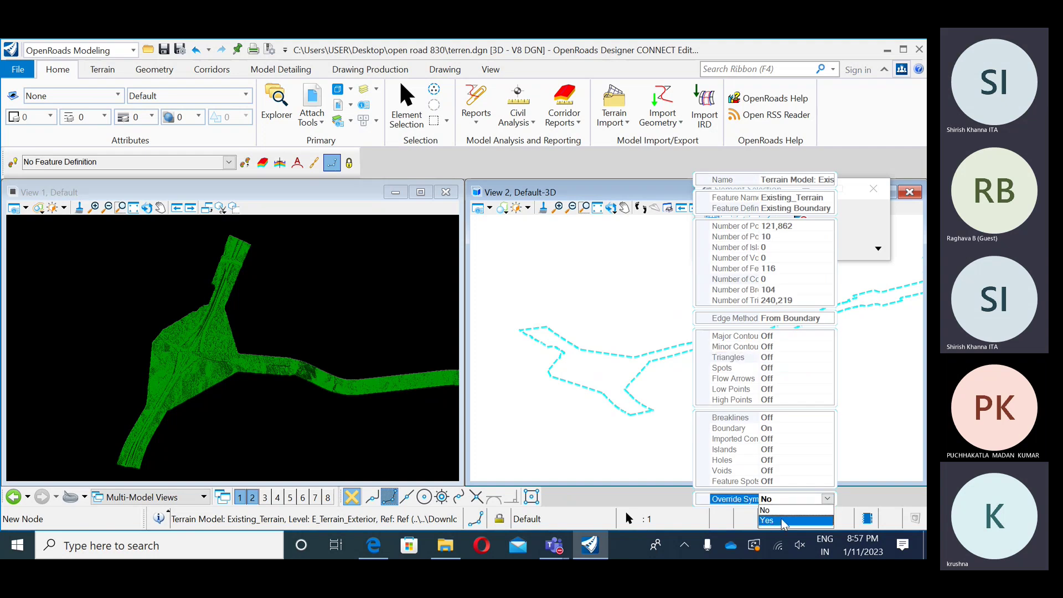
# - Turn on the Triangles display of the terrain in the 3D view
pyautogui.click(784, 358)
pyautogui.click(784, 358)
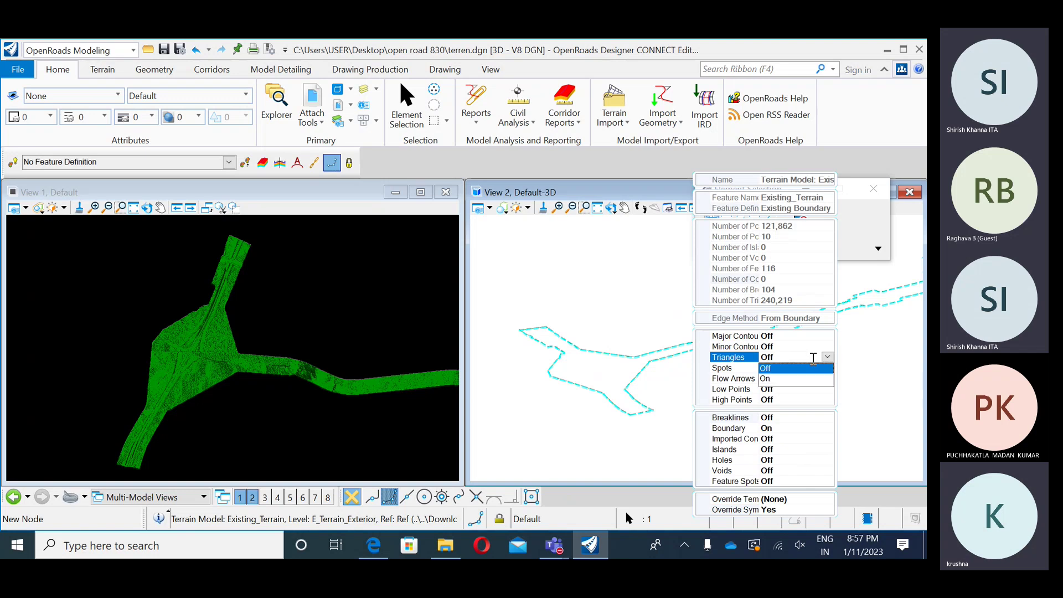
pyautogui.click(782, 379)
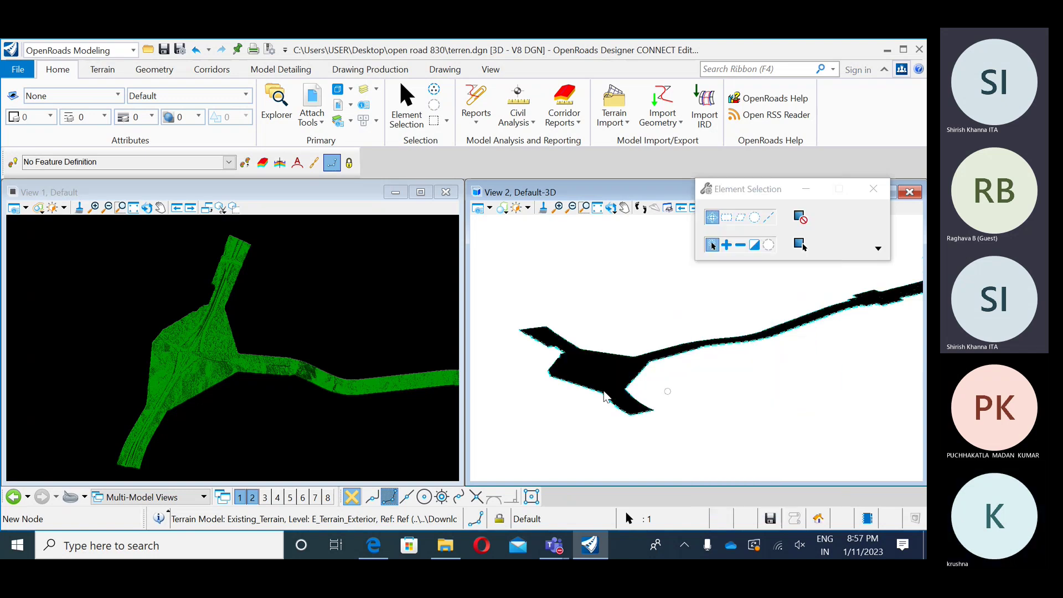
# - Examine the terrain's triangle mesh in the 3D view around the road junction and along the corridor
pyautogui.scroll(5, 578, 363)
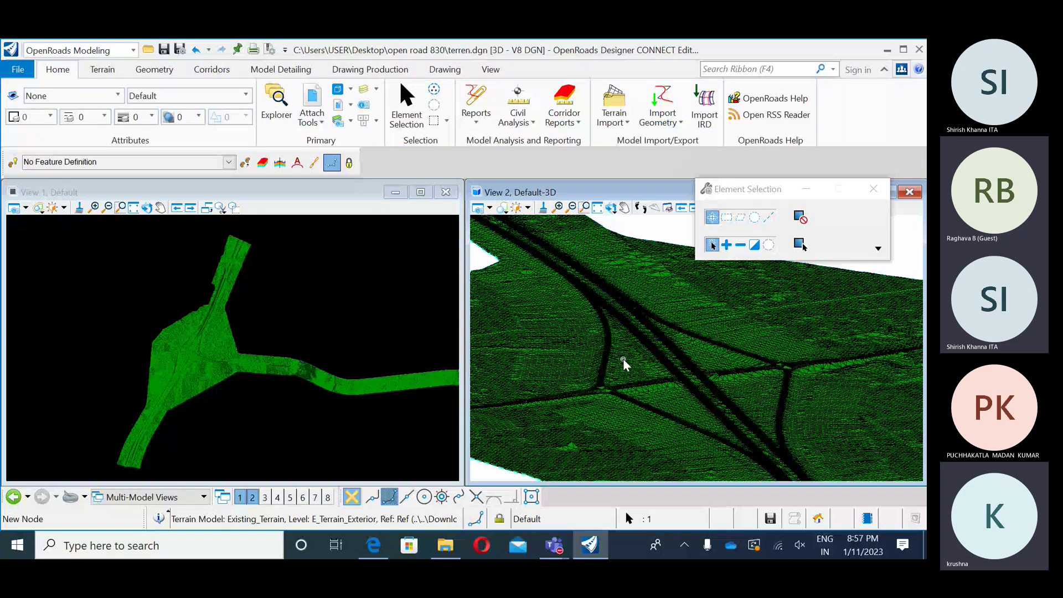
pyautogui.scroll(2, 633, 377)
pyautogui.scroll(1, 632, 376)
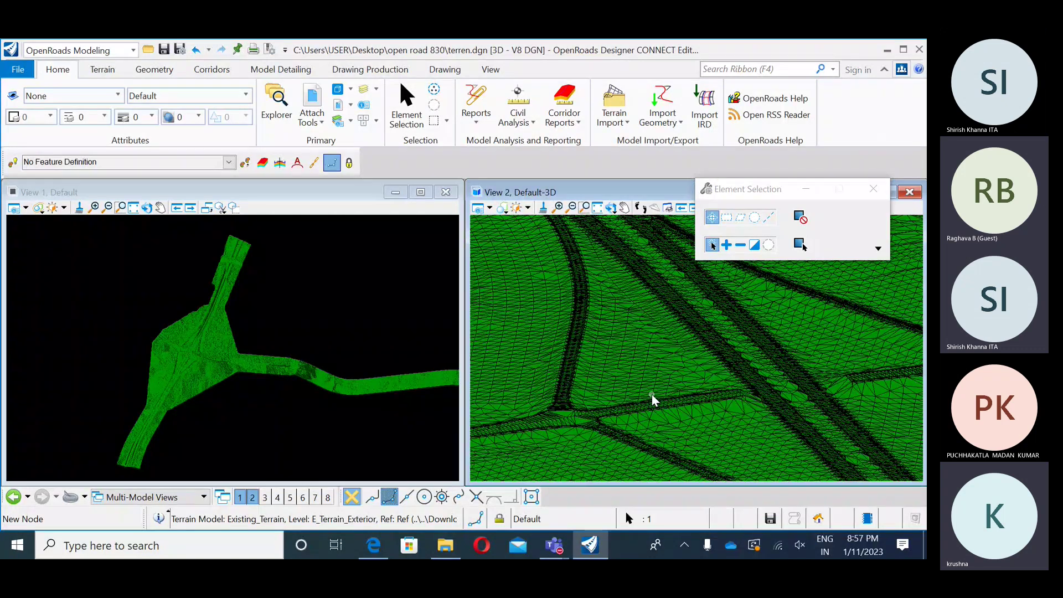
pyautogui.click(597, 207)
pyautogui.moveTo(635, 384); pyautogui.dragTo(733, 386, button='middle')
pyautogui.scroll(2, 734, 386)
pyautogui.scroll(-1, 613, 423)
pyautogui.moveTo(613, 424); pyautogui.dragTo(699, 357, button='middle')
pyautogui.scroll(-2, 632, 401)
pyautogui.scroll(2, 633, 401)
pyautogui.moveTo(570, 413); pyautogui.dragTo(680, 395, button='middle')
pyautogui.moveTo(398, 423); pyautogui.dragTo(590, 405, button='middle')
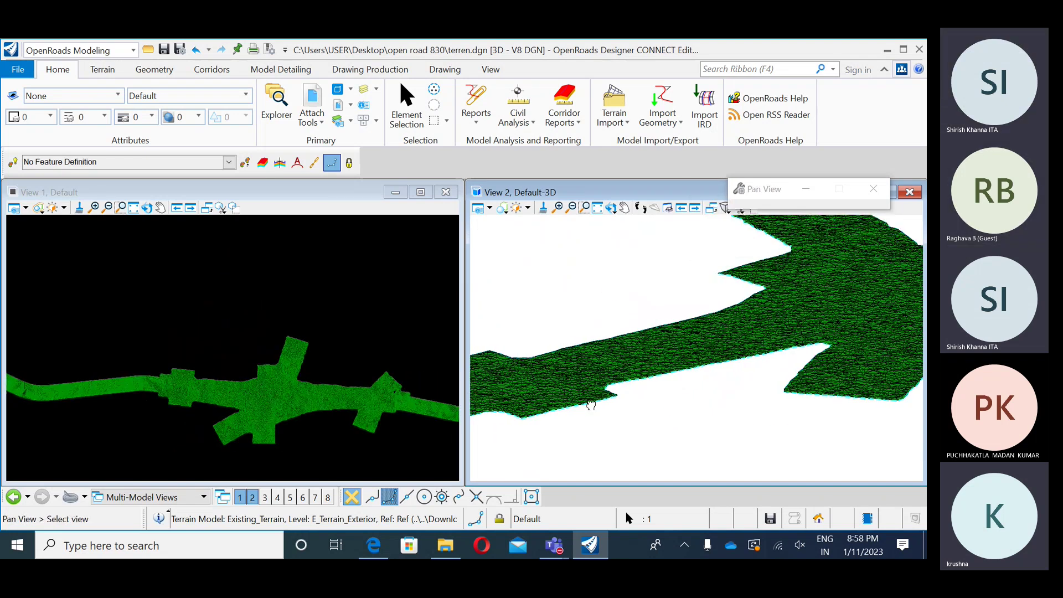
pyautogui.moveTo(591, 405); pyautogui.dragTo(642, 380, button='middle')
pyautogui.moveTo(537, 395); pyautogui.dragTo(781, 357, button='middle')
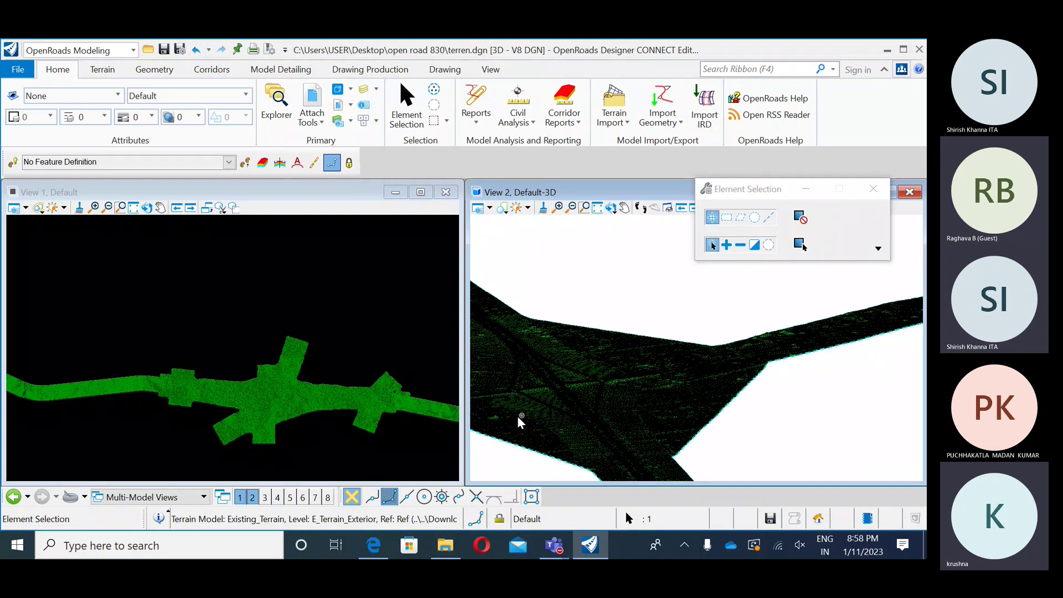
# - Inspect individual triangles beside the crossing roads up close, and view the junction's 3D mesh from another angle
pyautogui.moveTo(519, 418); pyautogui.dragTo(594, 394, button='middle')
pyautogui.scroll(3, 639, 370)
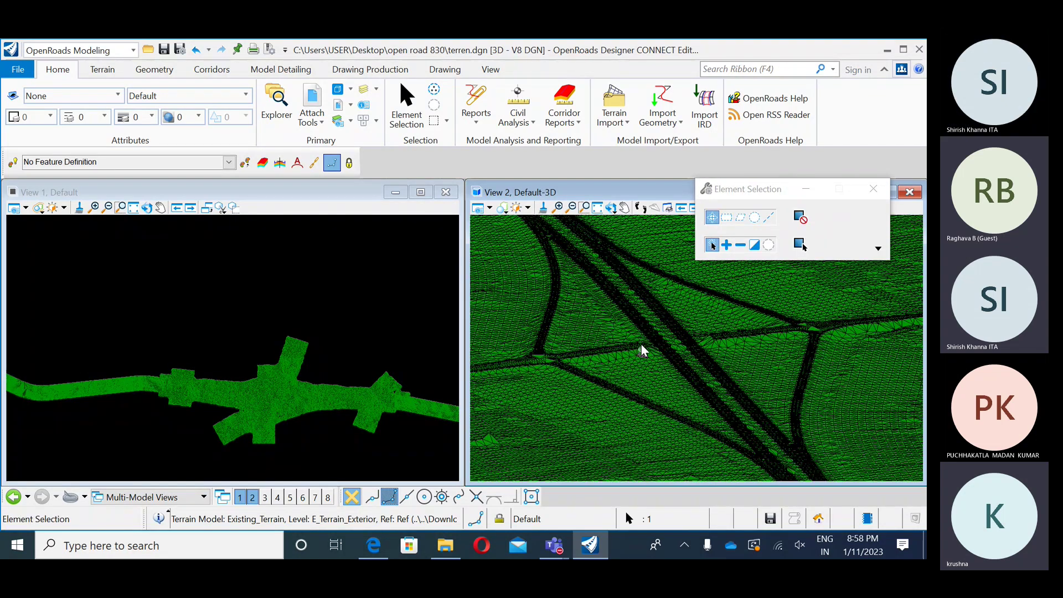
pyautogui.scroll(2, 641, 349)
pyautogui.scroll(3, 626, 360)
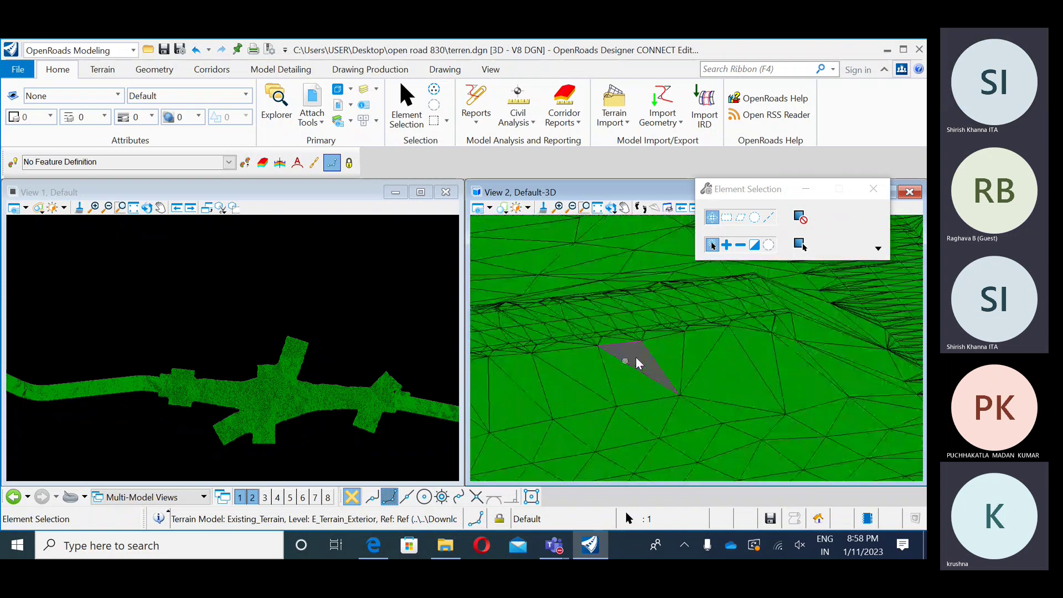
pyautogui.scroll(-4, 639, 339)
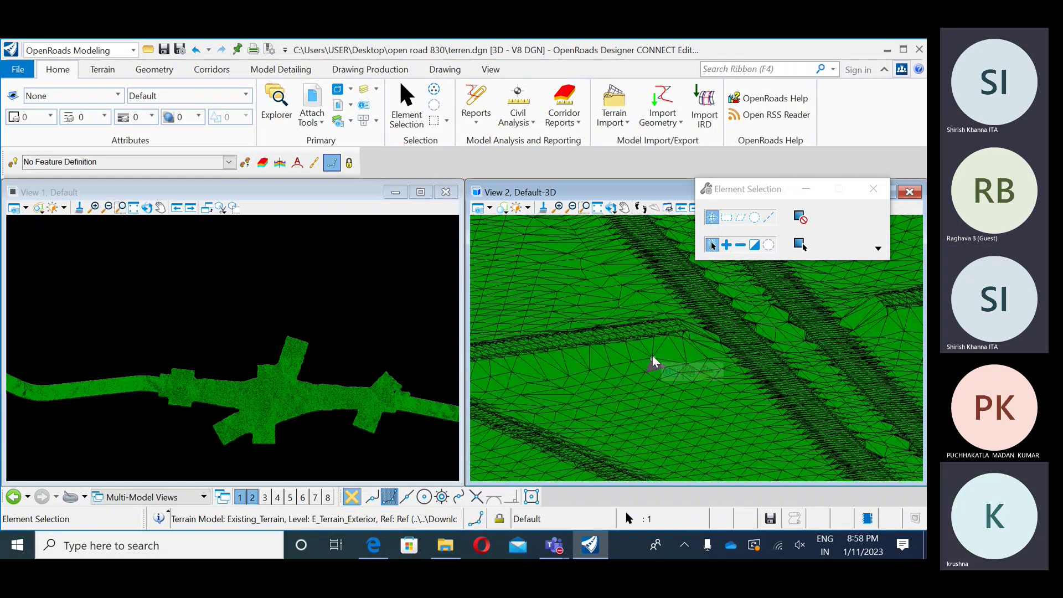
pyautogui.scroll(-2, 583, 333)
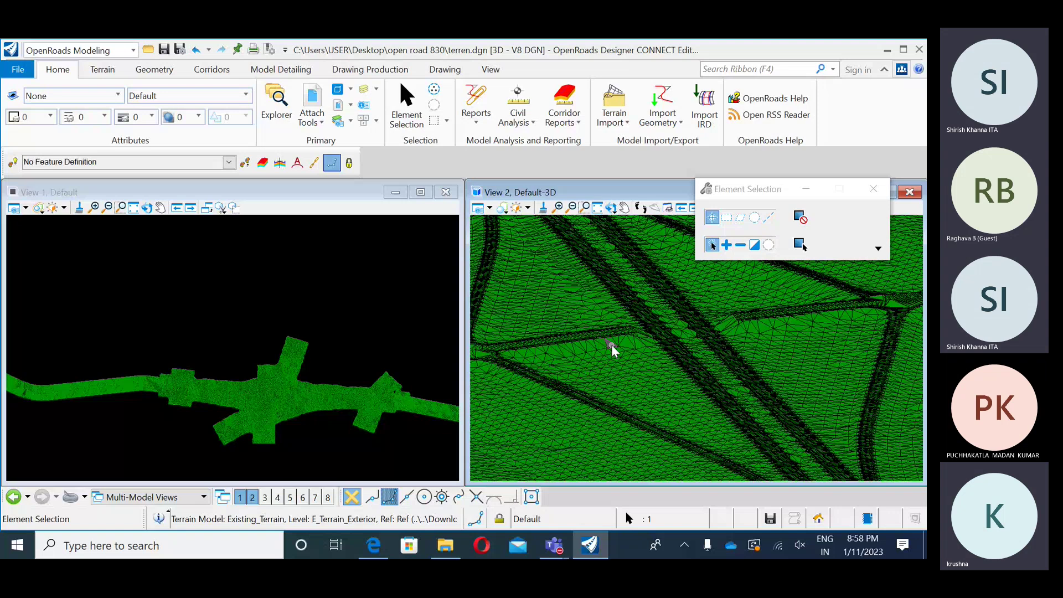
pyautogui.moveTo(611, 345); pyautogui.dragTo(781, 357, button='middle')
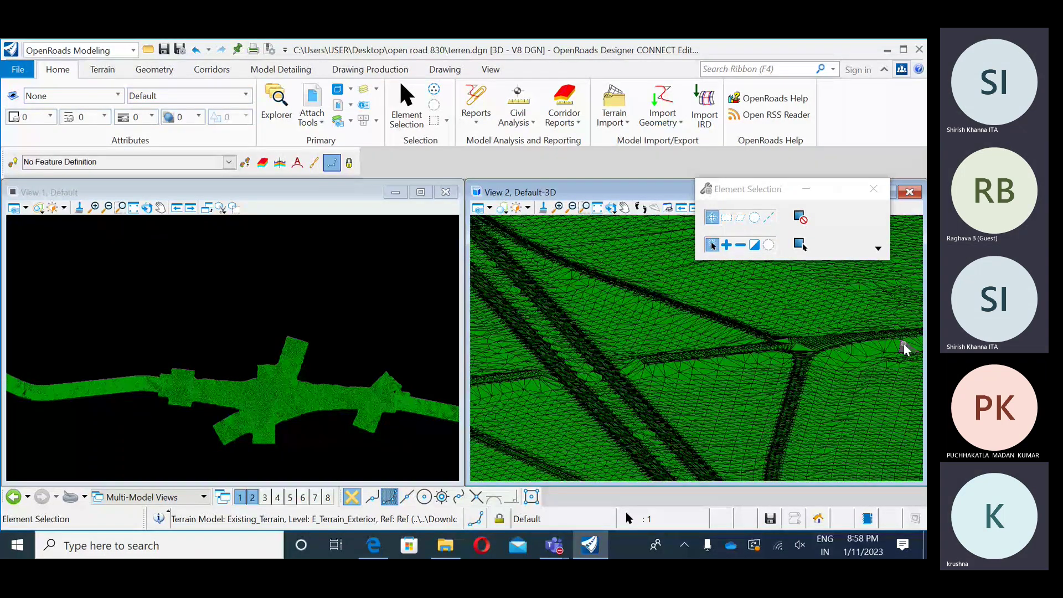
pyautogui.keyDown('shift'); pyautogui.moveTo(686, 329); pyautogui.dragTo(599, 335, button='middle'); pyautogui.keyUp('shift')
pyautogui.moveTo(599, 377); pyautogui.dragTo(747, 369, button='middle')
pyautogui.moveTo(539, 378); pyautogui.dragTo(811, 340, button='middle')
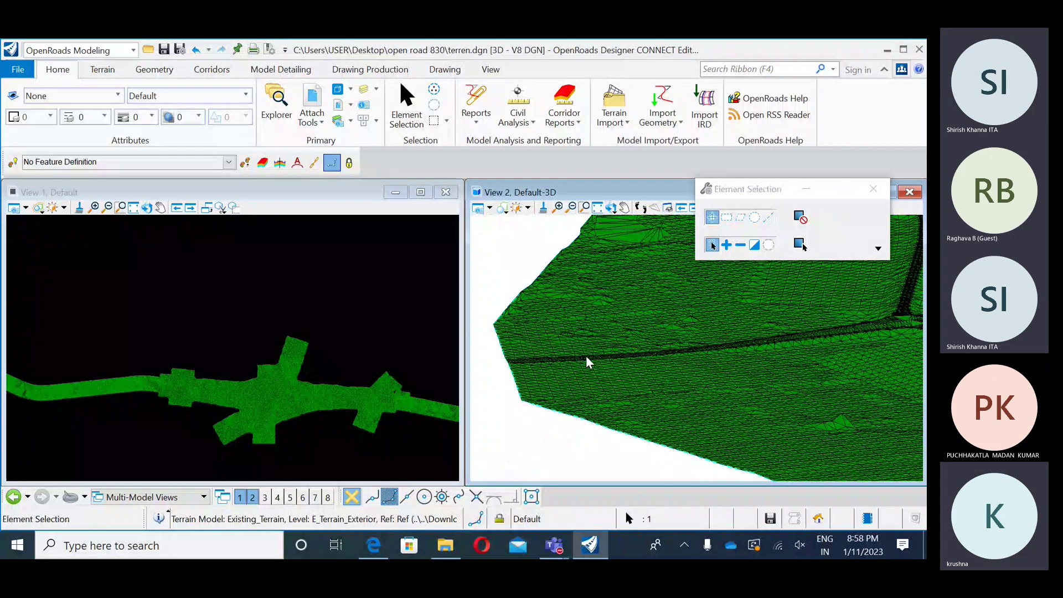
pyautogui.scroll(-4, 586, 355)
pyautogui.moveTo(714, 354); pyautogui.dragTo(640, 360, button='middle')
pyautogui.scroll(-2, 642, 359)
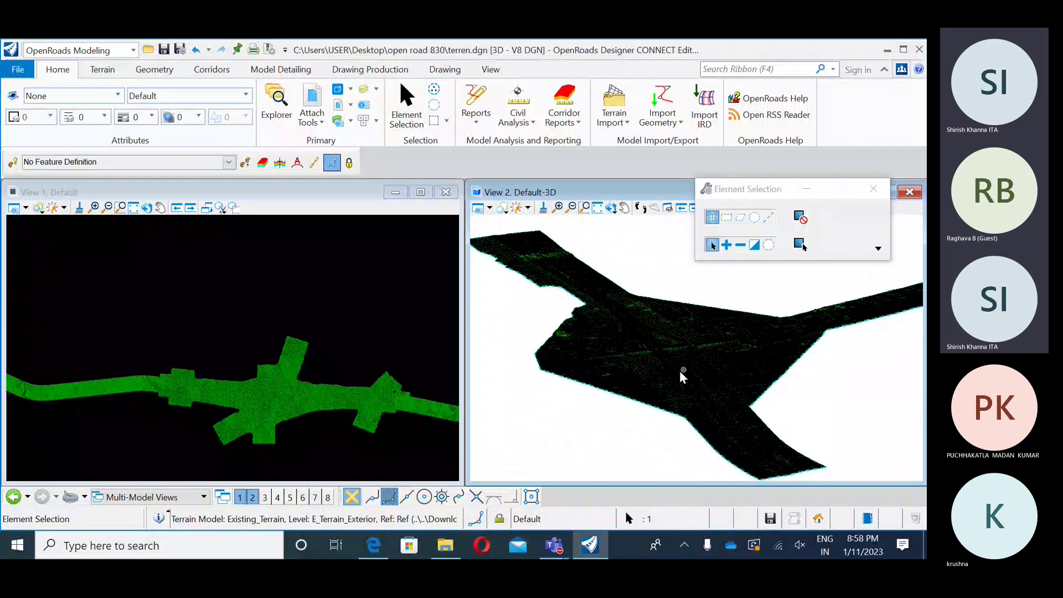
pyautogui.scroll(2, 679, 370)
pyautogui.scroll(2, 595, 374)
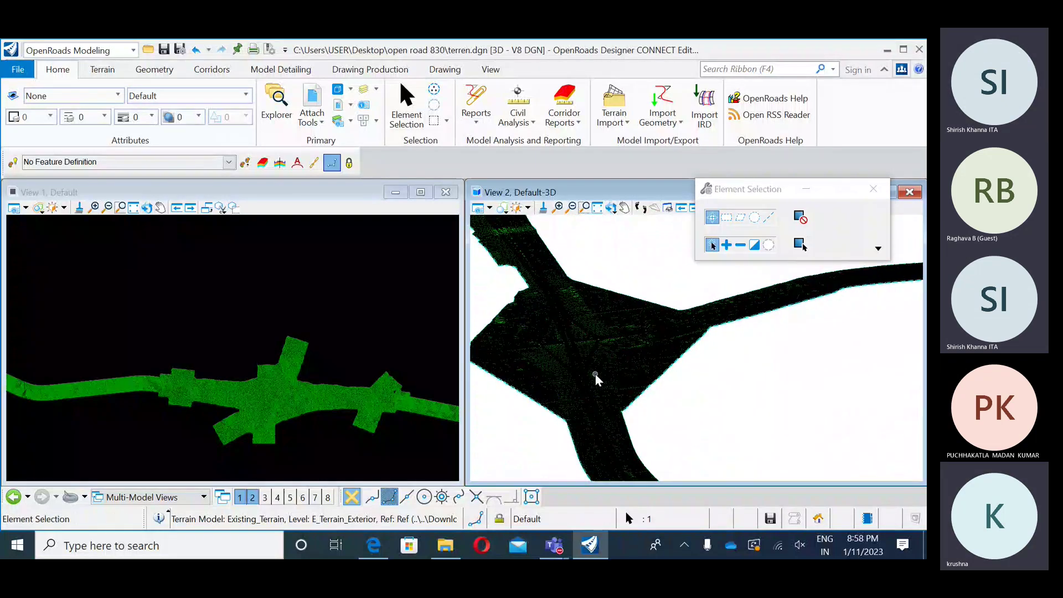
# - Close the 3D view and maximize the plan view, with the whole terrain corridor in sight
pyautogui.click(909, 192)
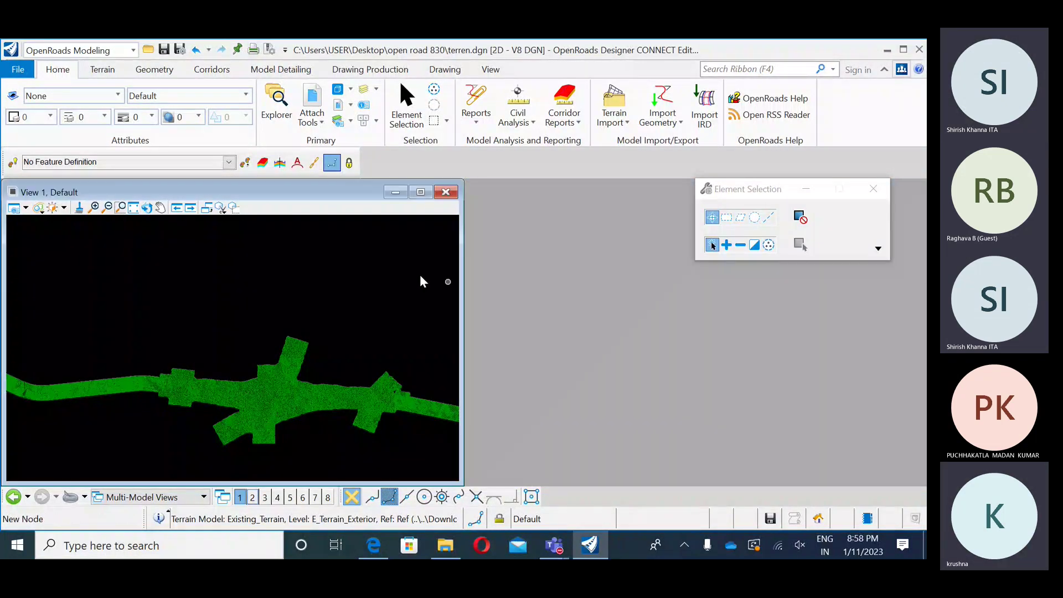
pyautogui.click(420, 191)
pyautogui.moveTo(434, 201); pyautogui.dragTo(488, 283, button='middle')
pyautogui.scroll(2, 254, 321)
pyautogui.moveTo(394, 304); pyautogui.dragTo(383, 330, button='middle')
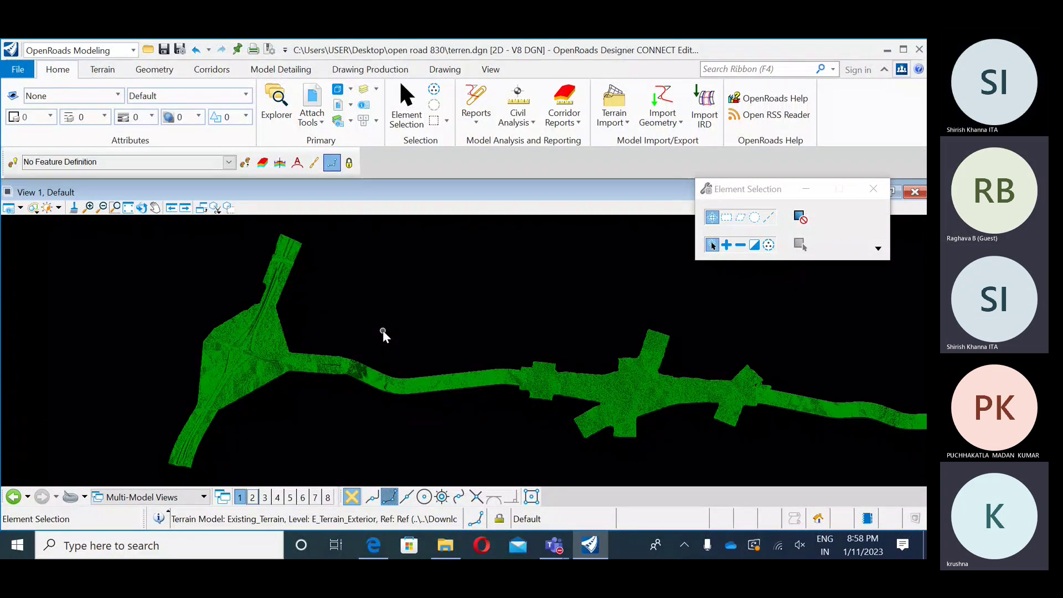
pyautogui.moveTo(370, 336); pyautogui.dragTo(304, 321, button='middle')
pyautogui.scroll(-1, 377, 328)
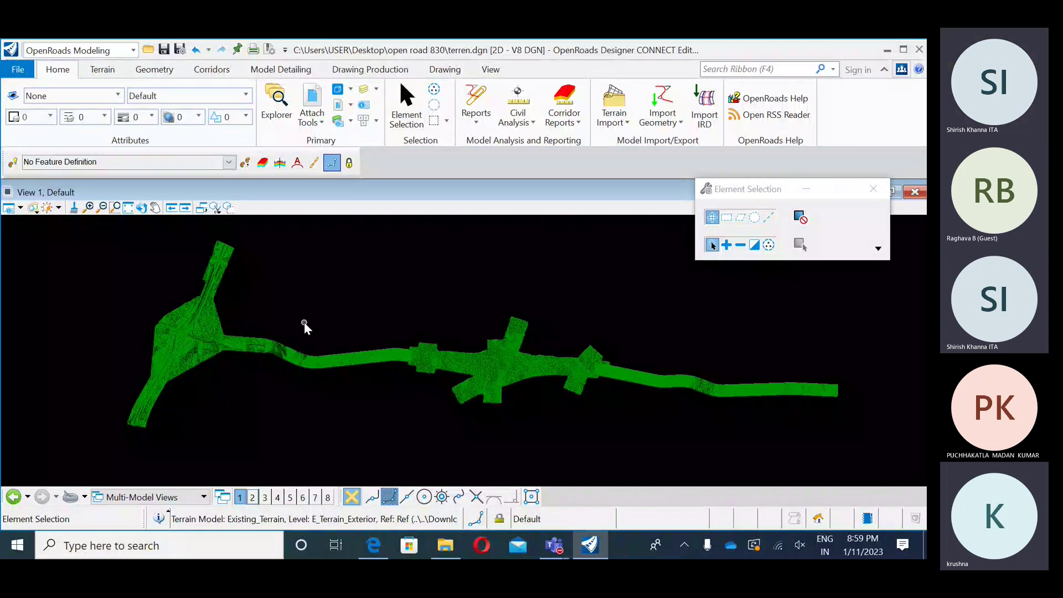
pyautogui.moveTo(252, 378); pyautogui.dragTo(271, 383, button='middle')
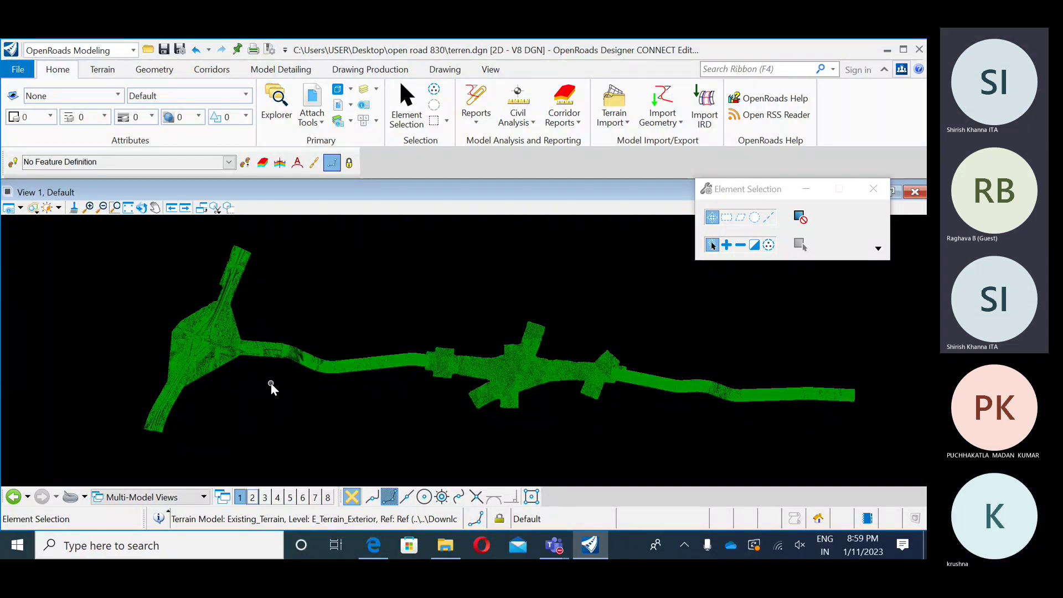
# - Turn off the Triangles display of the existing terrain in the plan view
pyautogui.click(274, 359)
pyautogui.moveTo(284, 359)
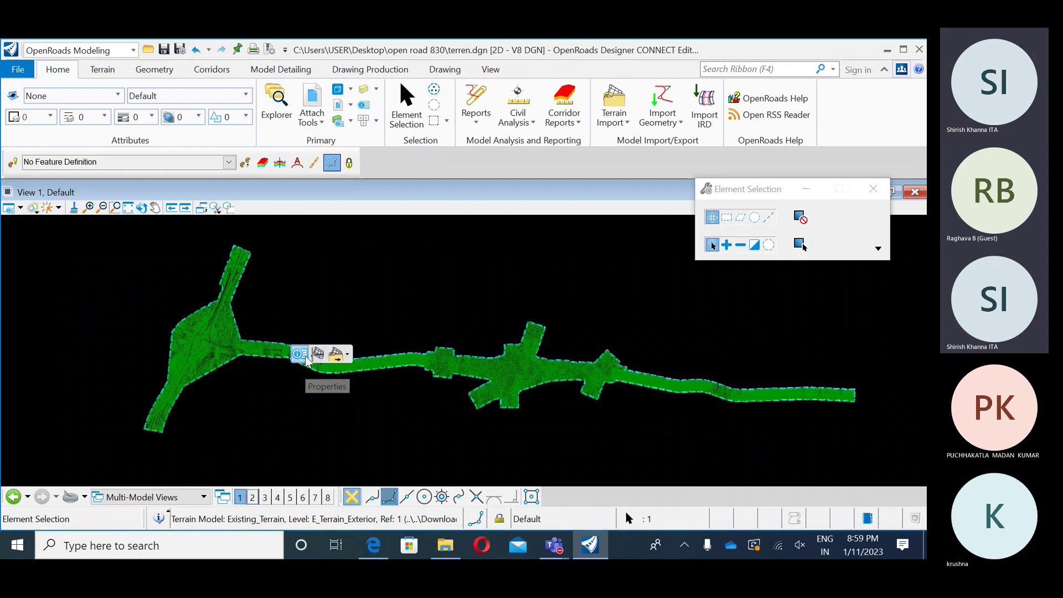
pyautogui.click(299, 354)
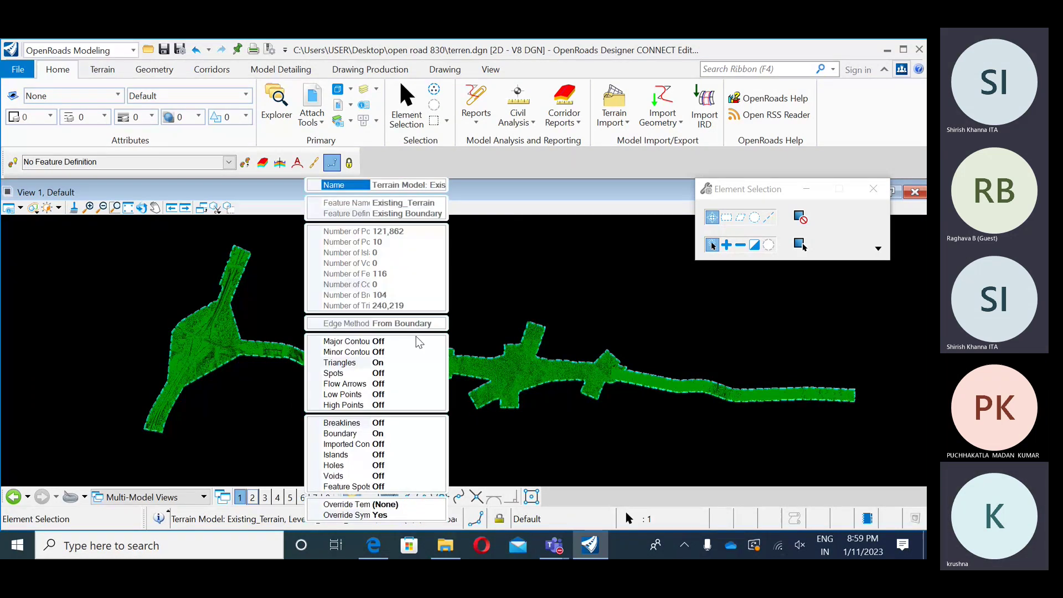
pyautogui.click(400, 363)
pyautogui.click(438, 363)
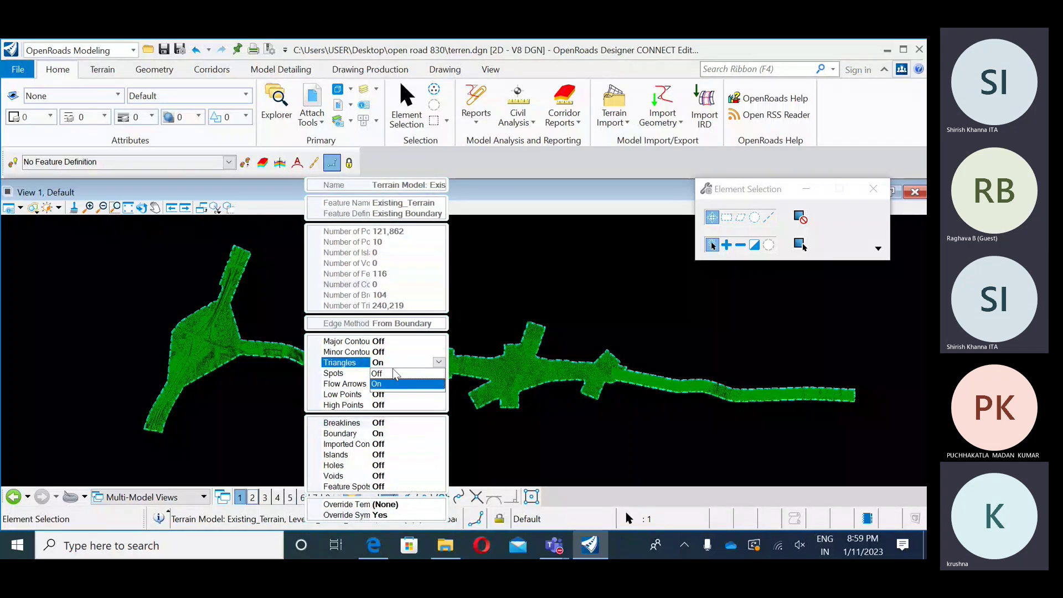
pyautogui.click(388, 372)
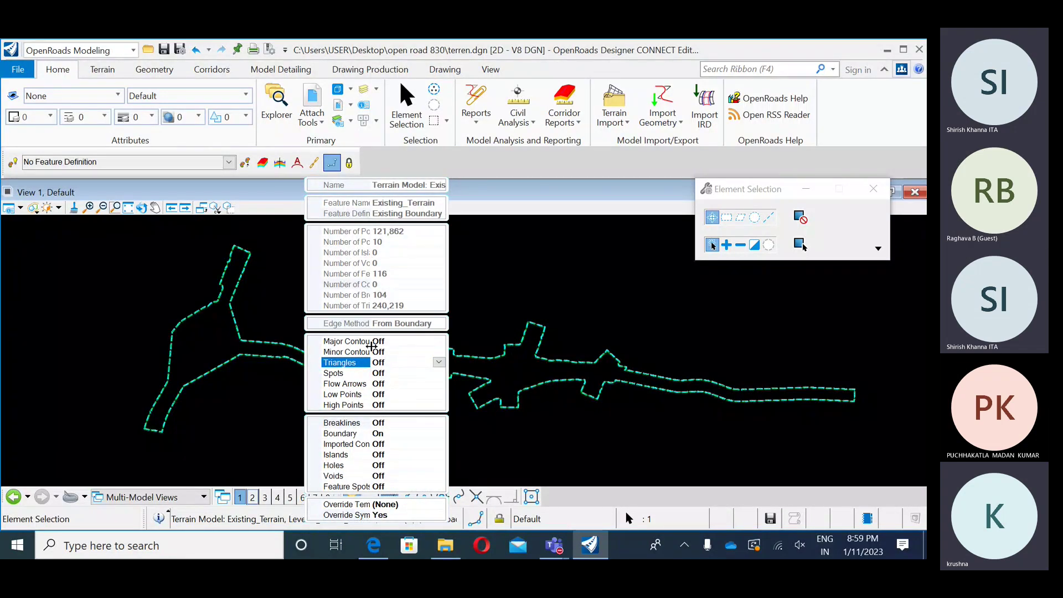
# - Turn on the Major Contours display of the existing terrain
pyautogui.click(410, 342)
pyautogui.click(438, 341)
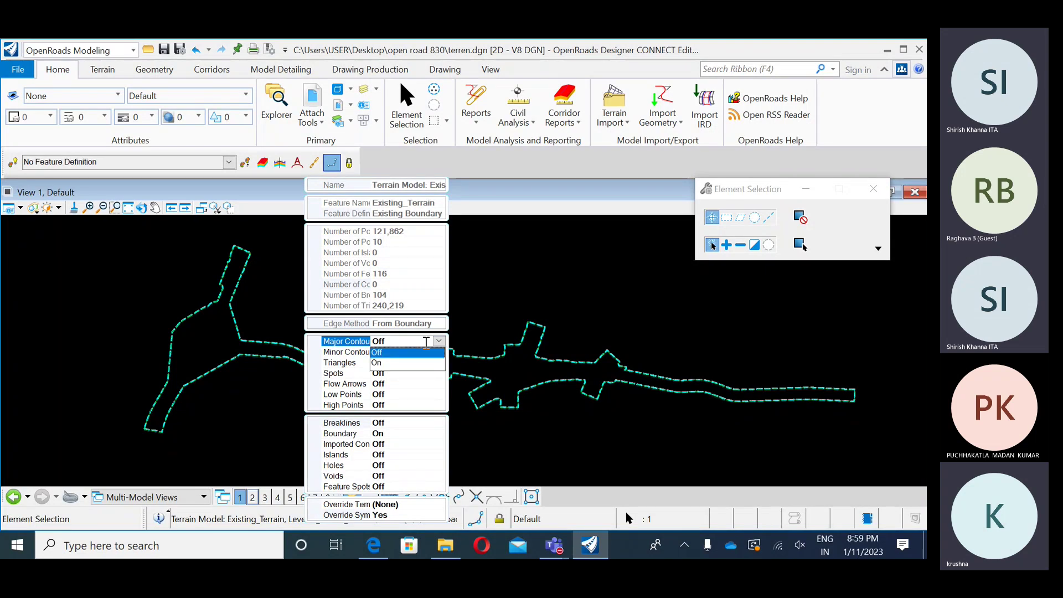
pyautogui.click(381, 365)
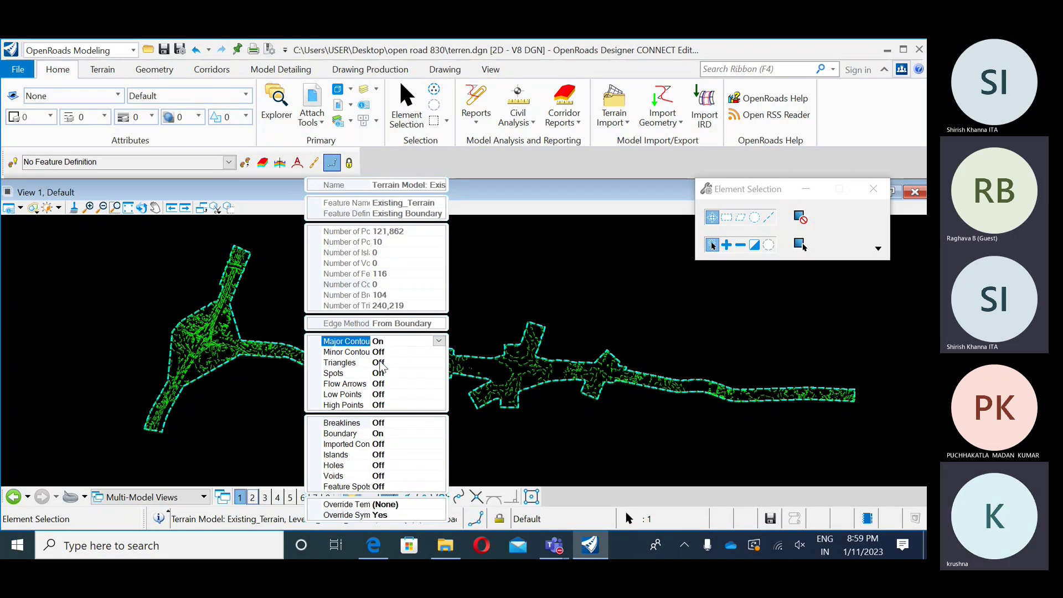
# - Examine the major contour lines and their elevation labels up close near the road junction
pyautogui.moveTo(257, 382); pyautogui.dragTo(354, 377, button='middle')
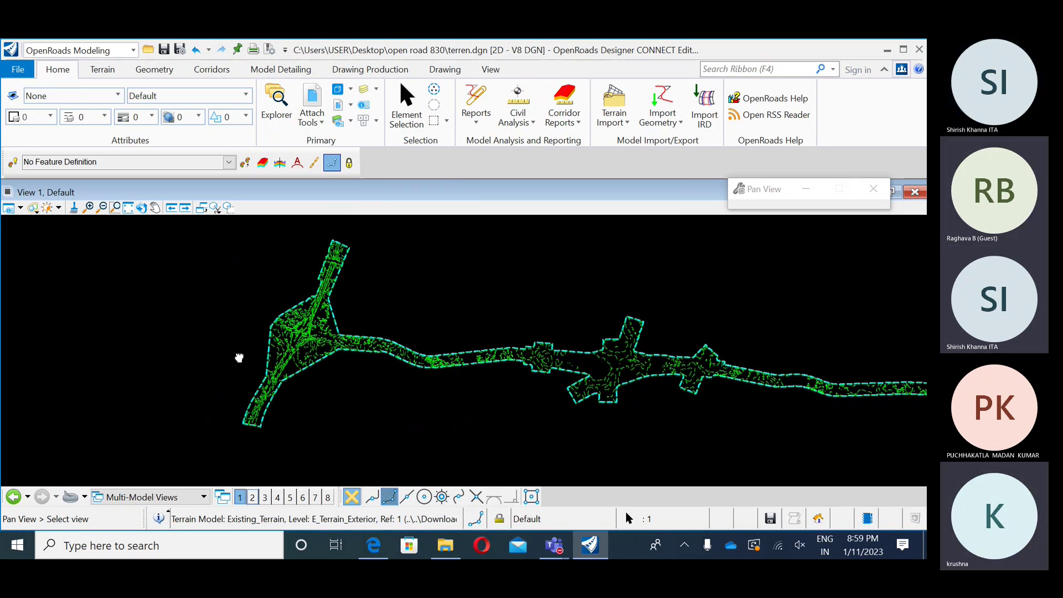
pyautogui.scroll(9, 335, 360)
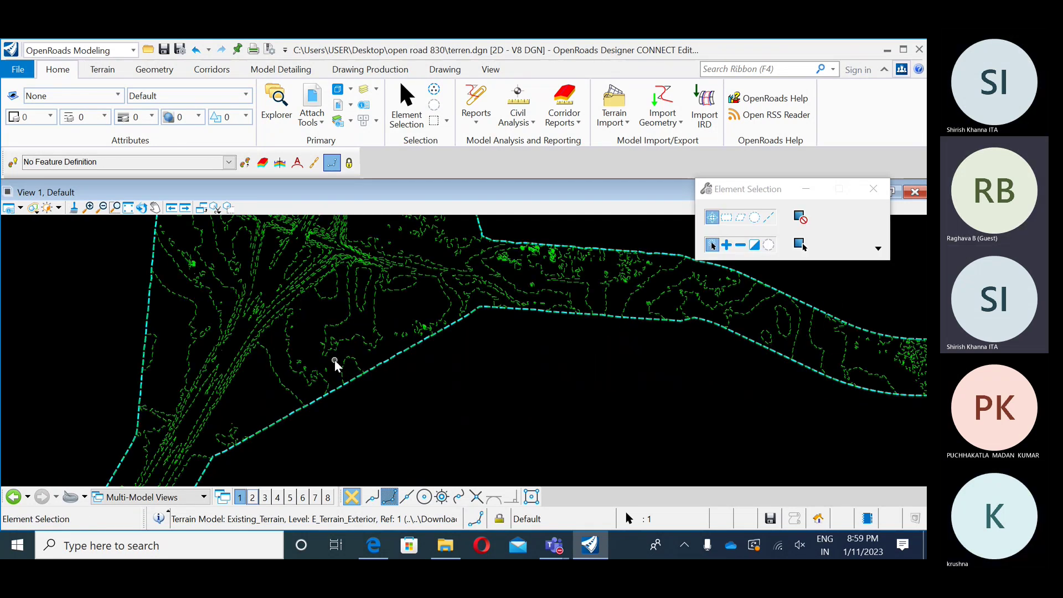
pyautogui.scroll(4, 334, 360)
pyautogui.scroll(5, 385, 313)
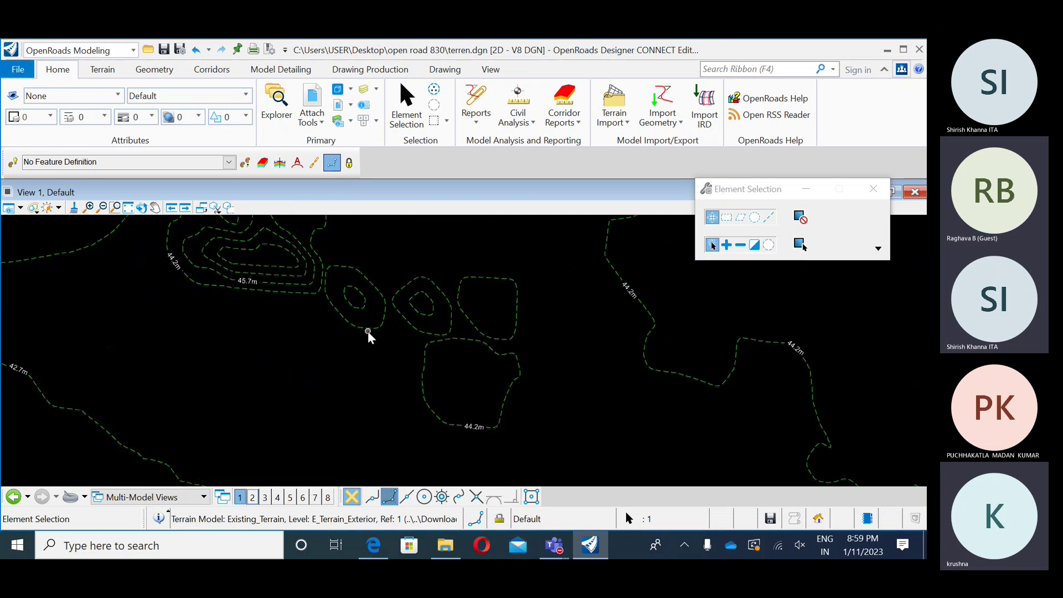
pyautogui.moveTo(368, 331); pyautogui.dragTo(410, 402, button='middle')
pyautogui.scroll(5, 282, 381)
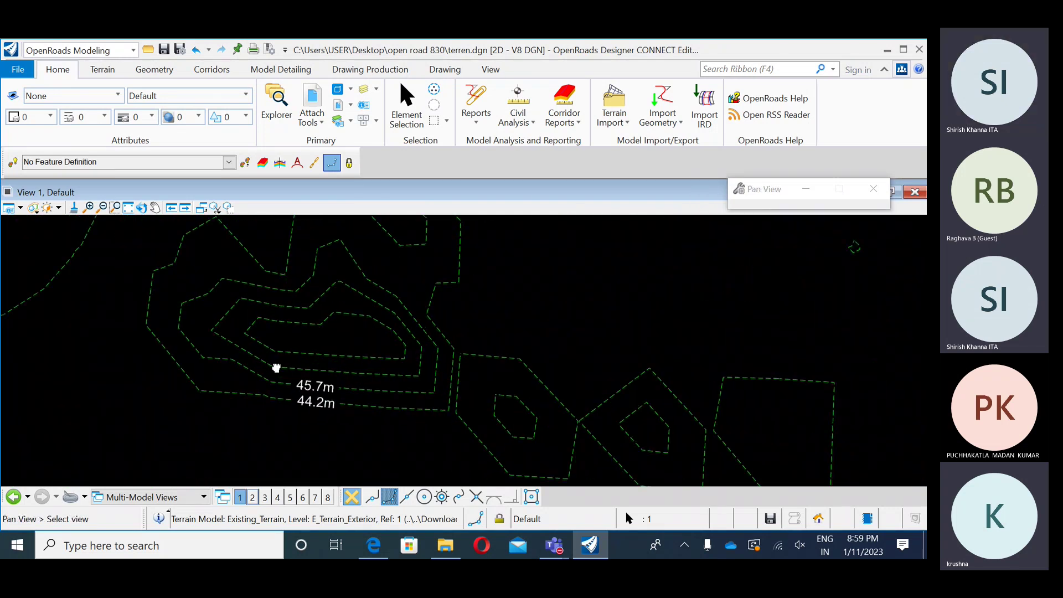
pyautogui.moveTo(303, 379); pyautogui.dragTo(308, 367, button='middle')
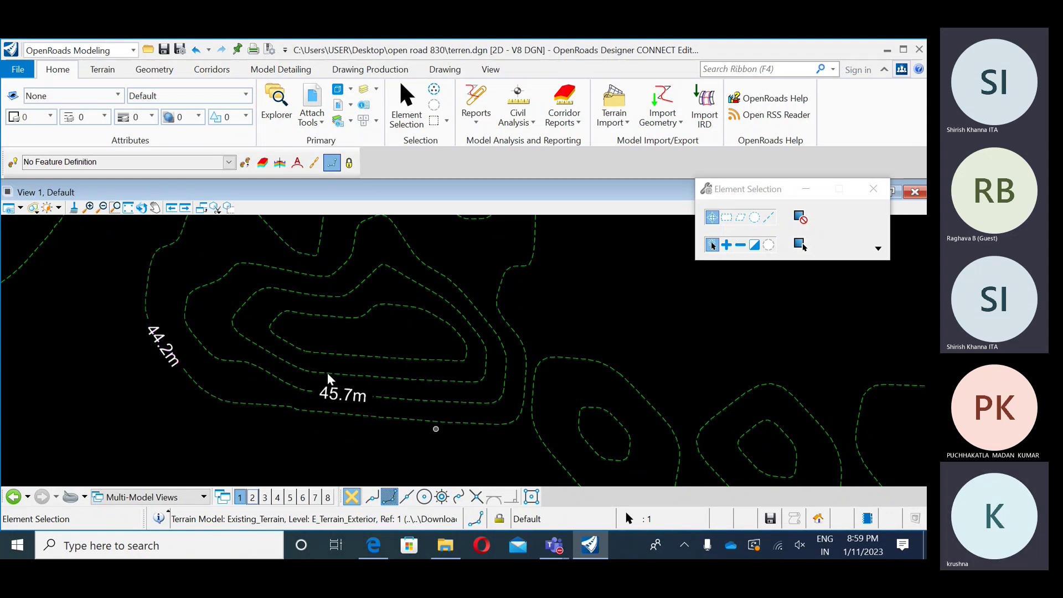
pyautogui.scroll(-1, 165, 388)
pyautogui.moveTo(162, 383); pyautogui.dragTo(264, 333, button='middle')
pyautogui.moveTo(195, 333); pyautogui.dragTo(365, 443, button='middle')
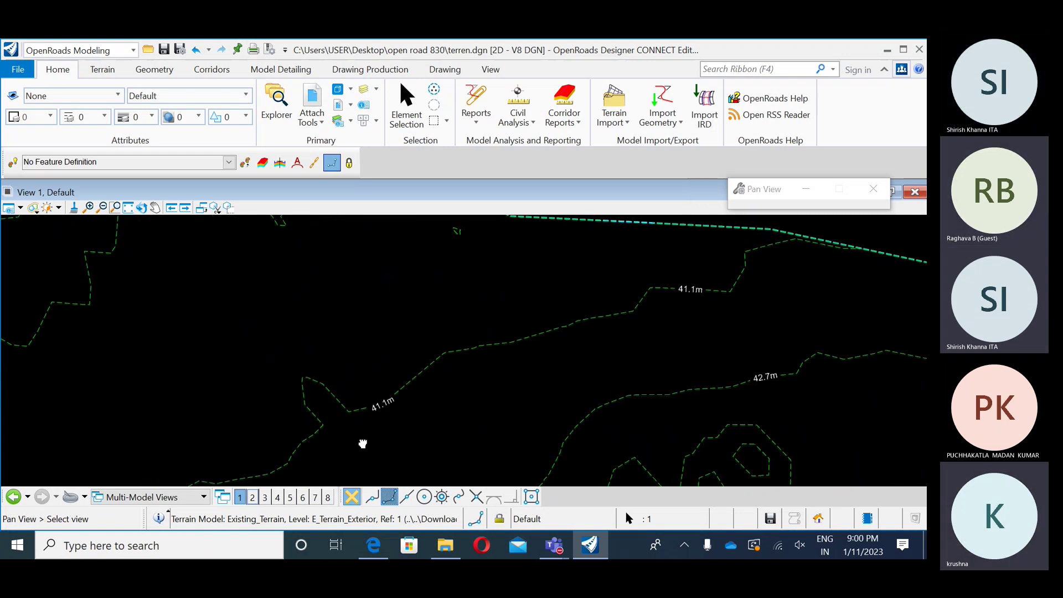
# - Turn on the Minor Contours display of the existing terrain in the plan view
pyautogui.scroll(-3, 376, 319)
pyautogui.moveTo(264, 346); pyautogui.dragTo(410, 371, button='middle')
pyautogui.scroll(-3, 222, 307)
pyautogui.scroll(-3, 297, 320)
pyautogui.scroll(3, 420, 348)
pyautogui.scroll(-2, 420, 350)
pyautogui.scroll(-1, 410, 372)
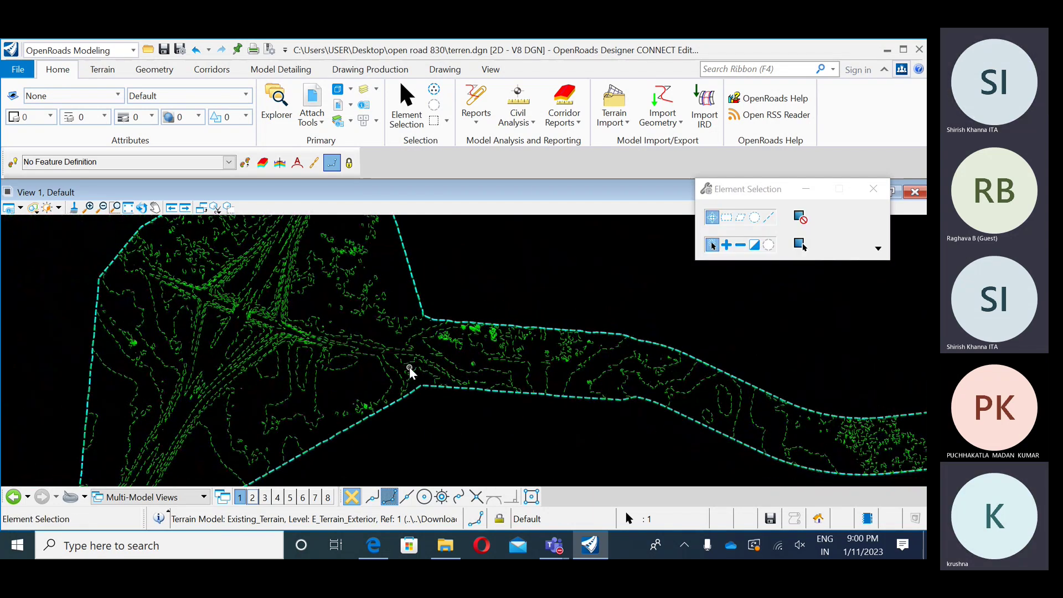
pyautogui.click(434, 386)
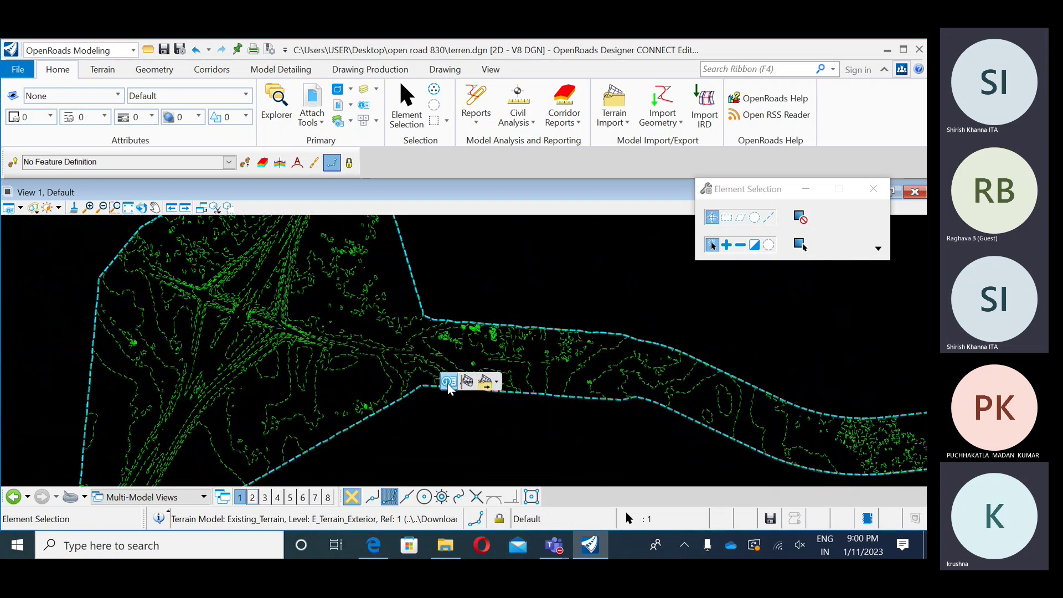
pyautogui.click(448, 382)
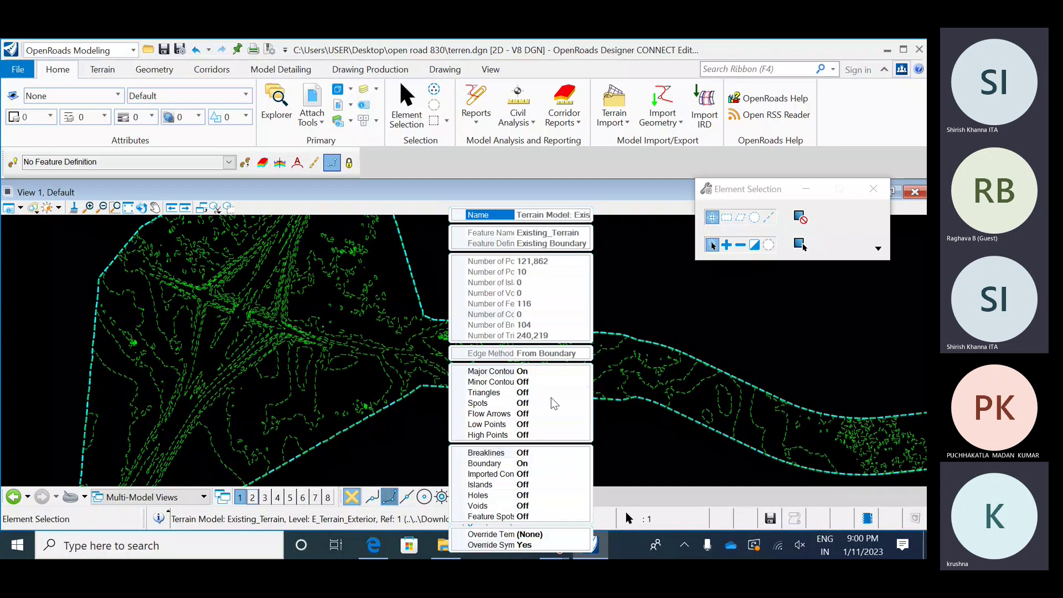
pyautogui.click(542, 382)
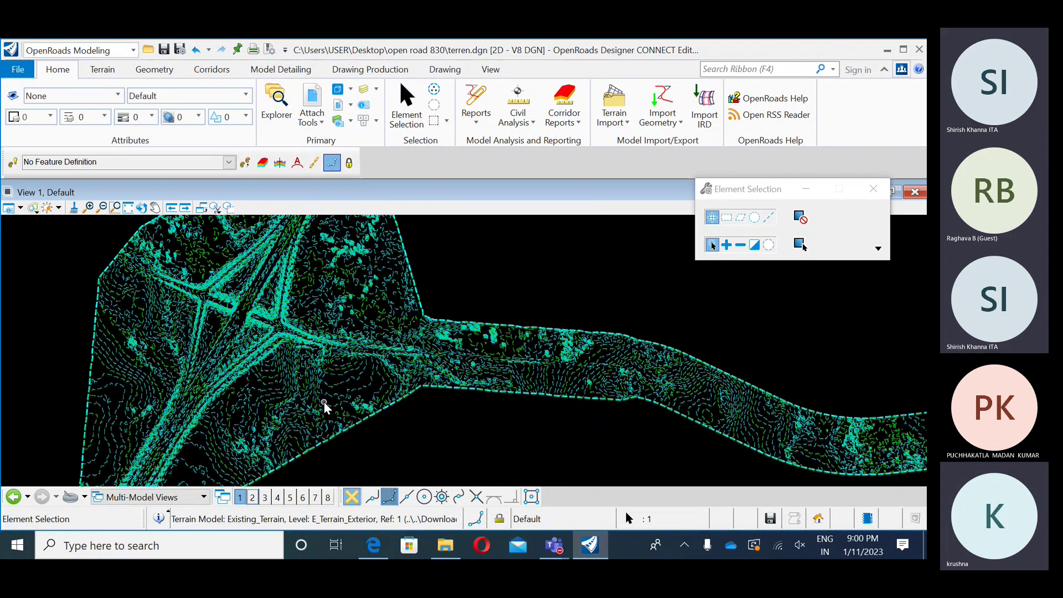
# - Examine the minor contours and elevation labels up close around the mounds in the narrow terrain corridor
pyautogui.scroll(2, 453, 424)
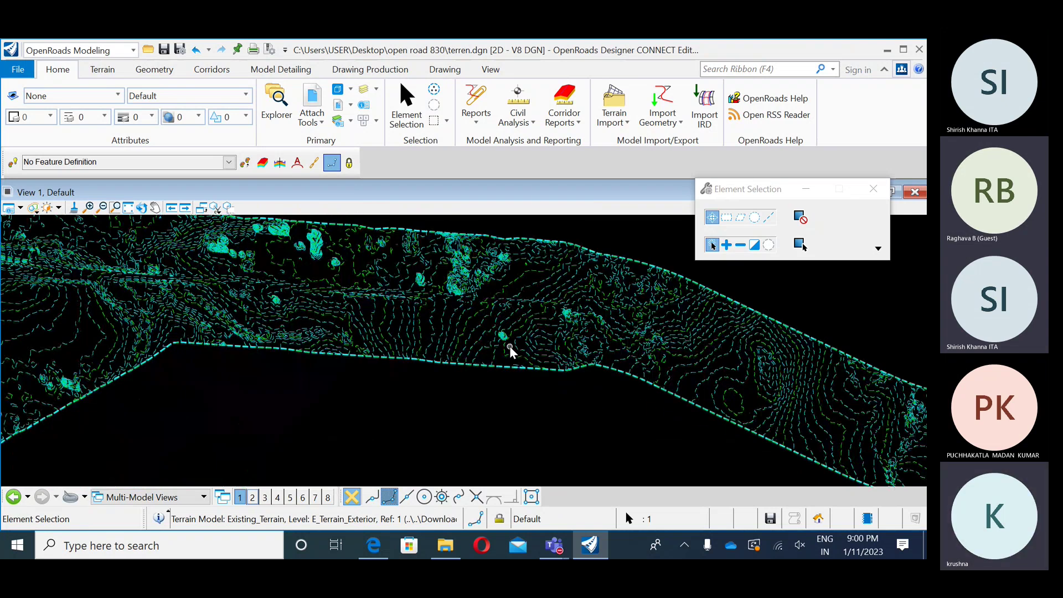
pyautogui.scroll(2, 509, 347)
pyautogui.scroll(2, 449, 265)
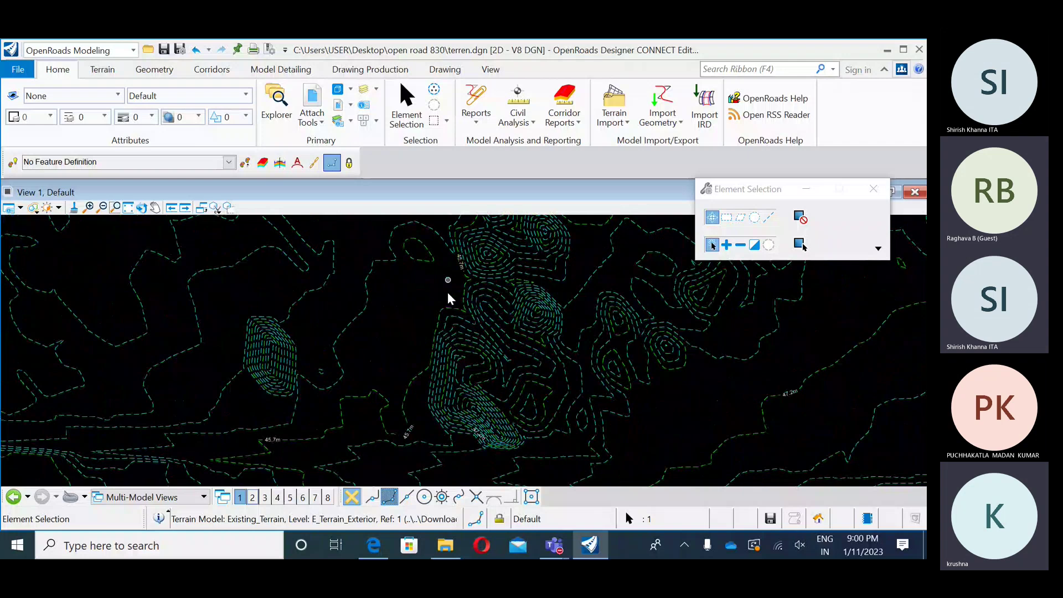
pyautogui.moveTo(447, 291); pyautogui.dragTo(408, 363, button='middle')
pyautogui.scroll(4, 409, 383)
pyautogui.scroll(-2, 410, 383)
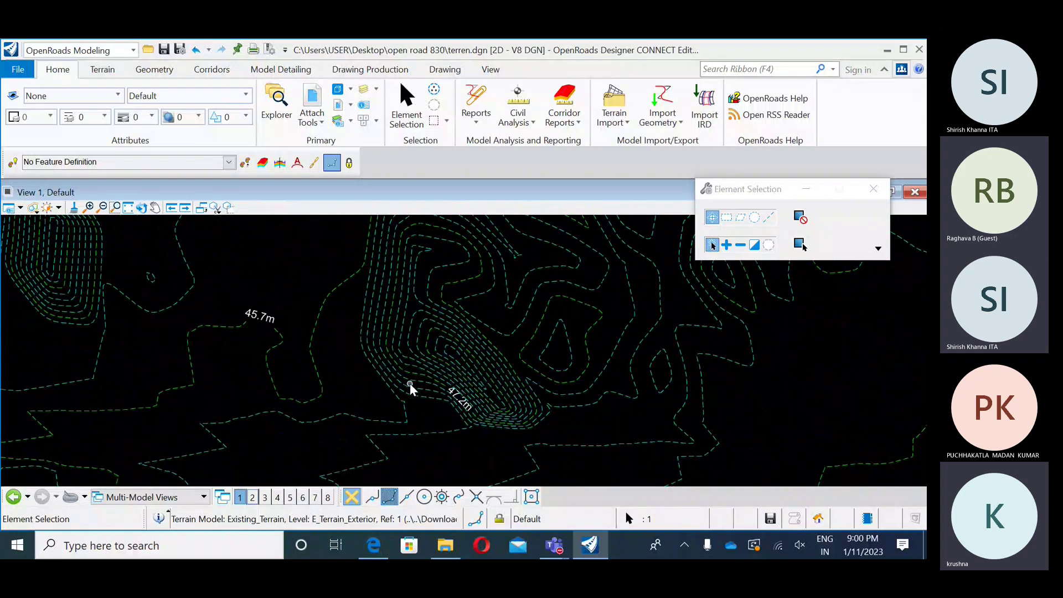
pyautogui.moveTo(410, 383); pyautogui.dragTo(560, 408, button='middle')
pyautogui.scroll(-2, 344, 324)
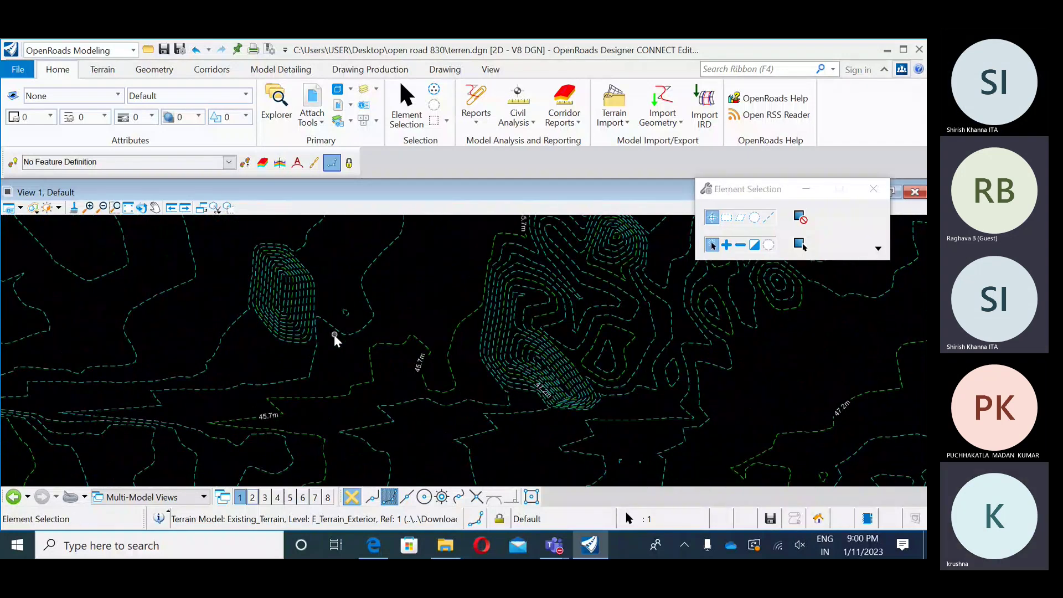
pyautogui.moveTo(321, 342); pyautogui.dragTo(474, 287, button='middle')
pyautogui.scroll(-1, 332, 361)
pyautogui.scroll(-2, 332, 364)
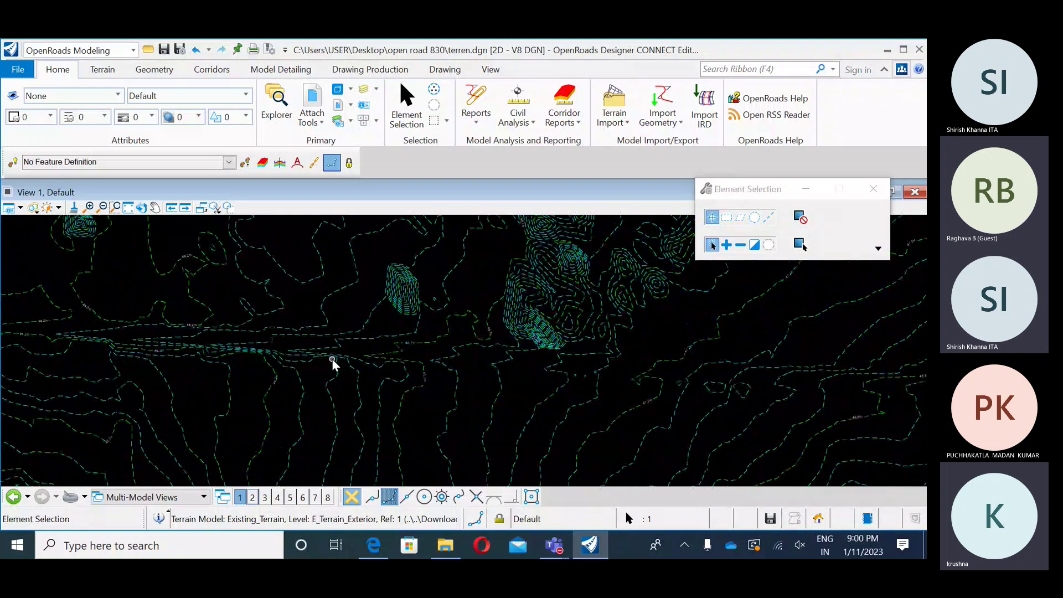
# - Examine the spacing of minor contours between the labelled major contours on the slope below the mounds
pyautogui.moveTo(322, 375)
pyautogui.mouseDown(button='middle')
pyautogui.moveTo(344, 356)
pyautogui.moveTo(319, 379)
pyautogui.mouseUp(button='middle')
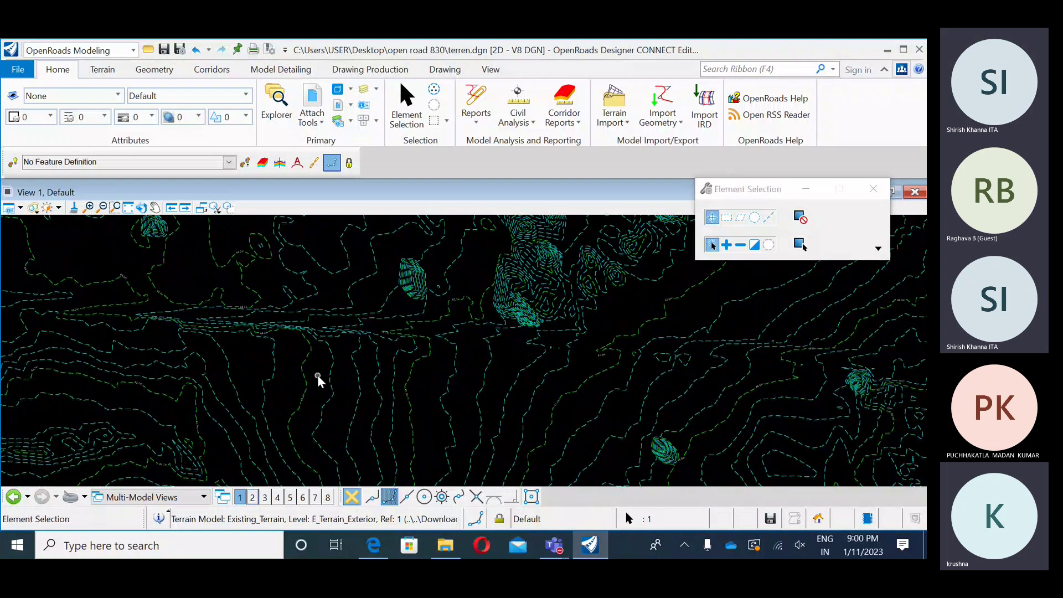
pyautogui.scroll(-2, 317, 375)
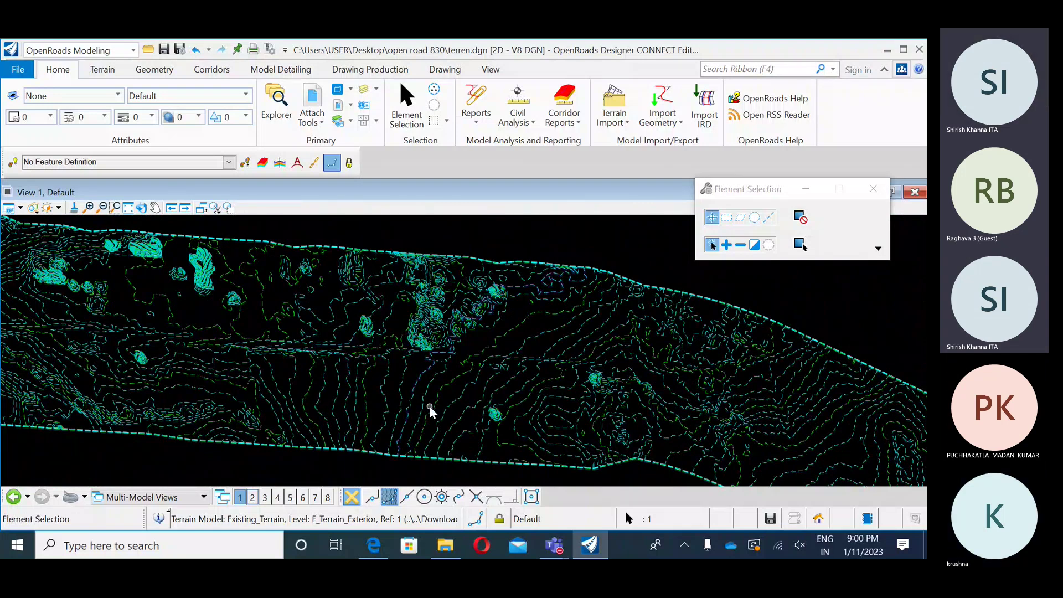
pyautogui.scroll(1, 349, 406)
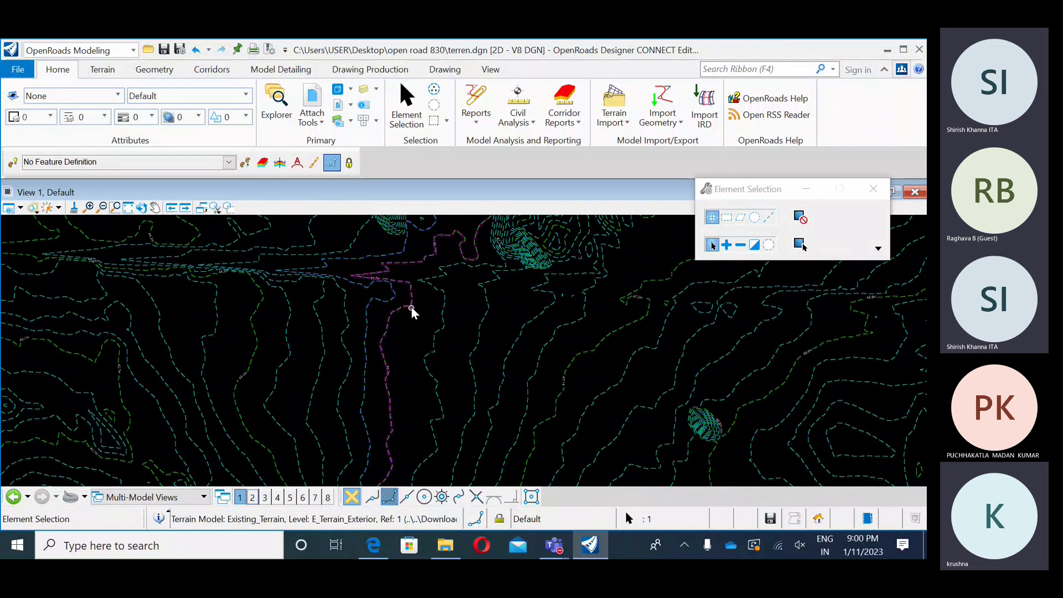
pyautogui.scroll(1, 411, 306)
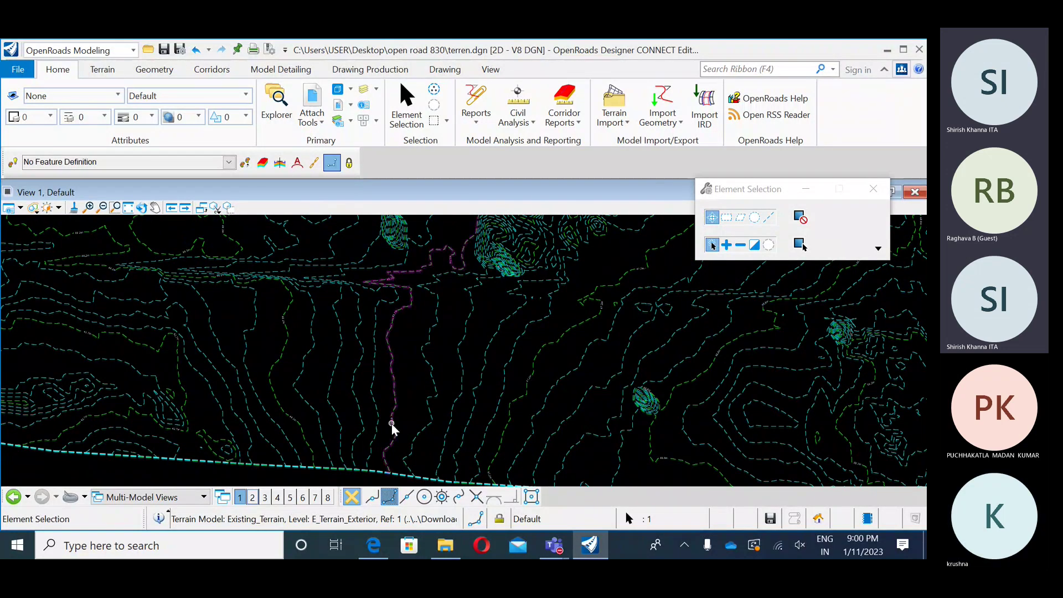
pyautogui.scroll(2, 391, 423)
pyautogui.scroll(-3, 391, 424)
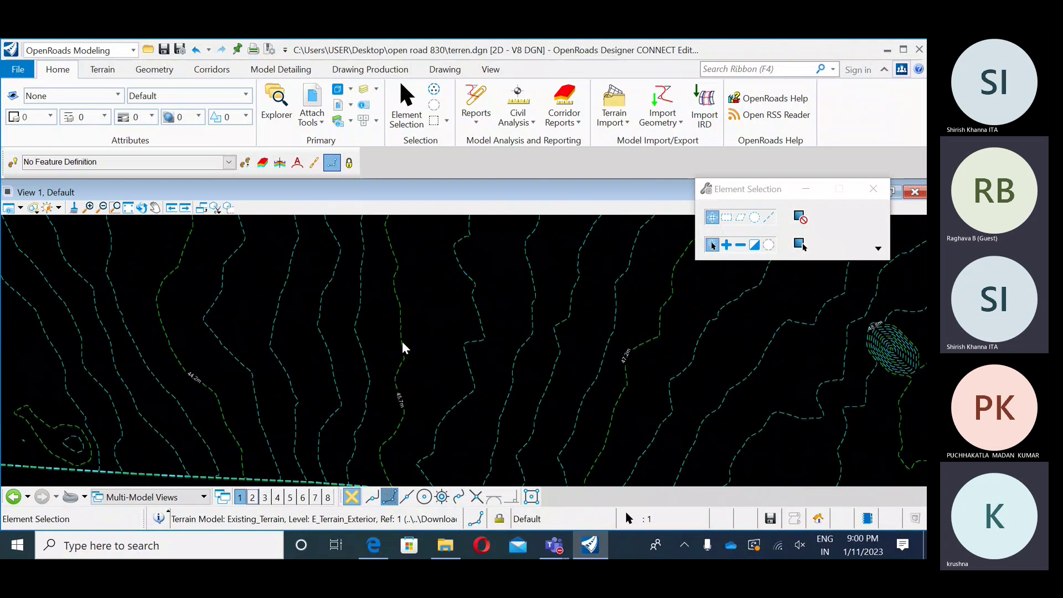
pyautogui.moveTo(264, 349); pyautogui.dragTo(351, 355, button='middle')
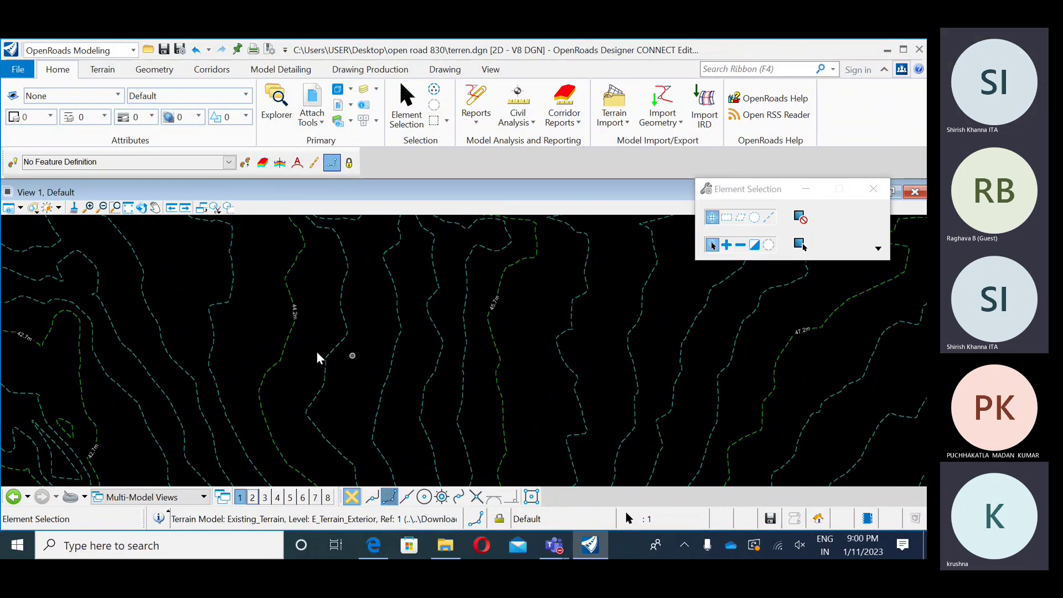
pyautogui.scroll(-3, 235, 341)
# - Turn off the Minor Contours and Major Contours displays of the existing terrain
pyautogui.moveTo(240, 344); pyautogui.dragTo(367, 373, button='middle')
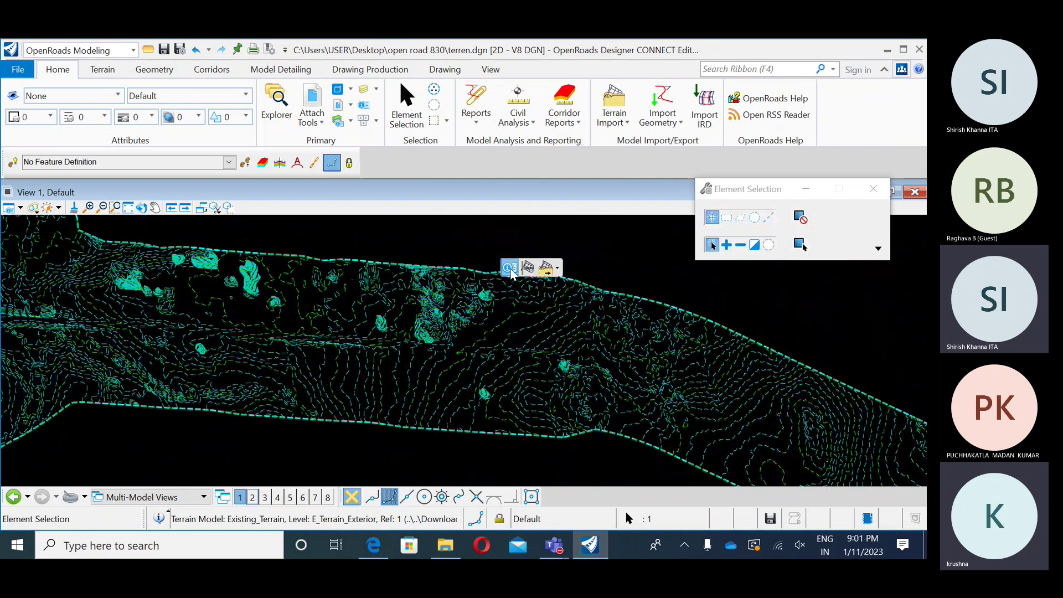
pyautogui.moveTo(499, 272)
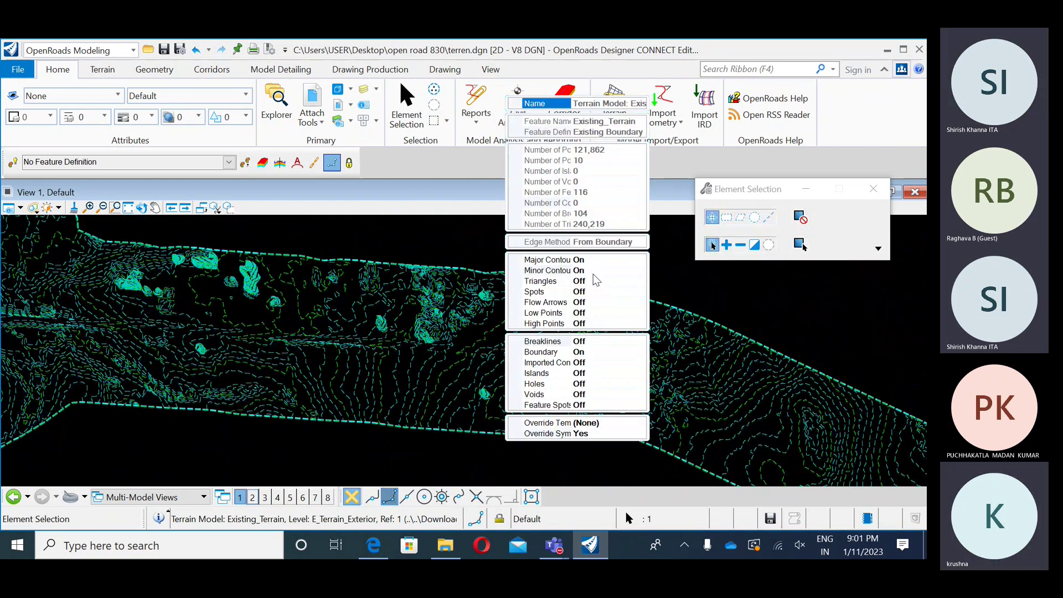
pyautogui.click(636, 271)
pyautogui.click(639, 271)
pyautogui.click(599, 291)
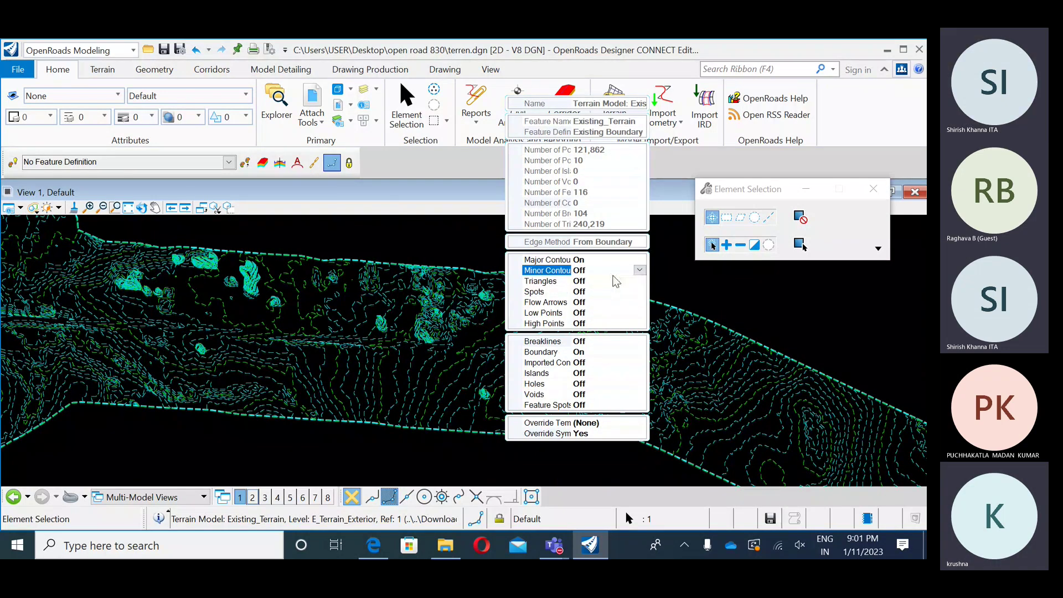
pyautogui.click(641, 260)
pyautogui.click(641, 260)
pyautogui.click(600, 277)
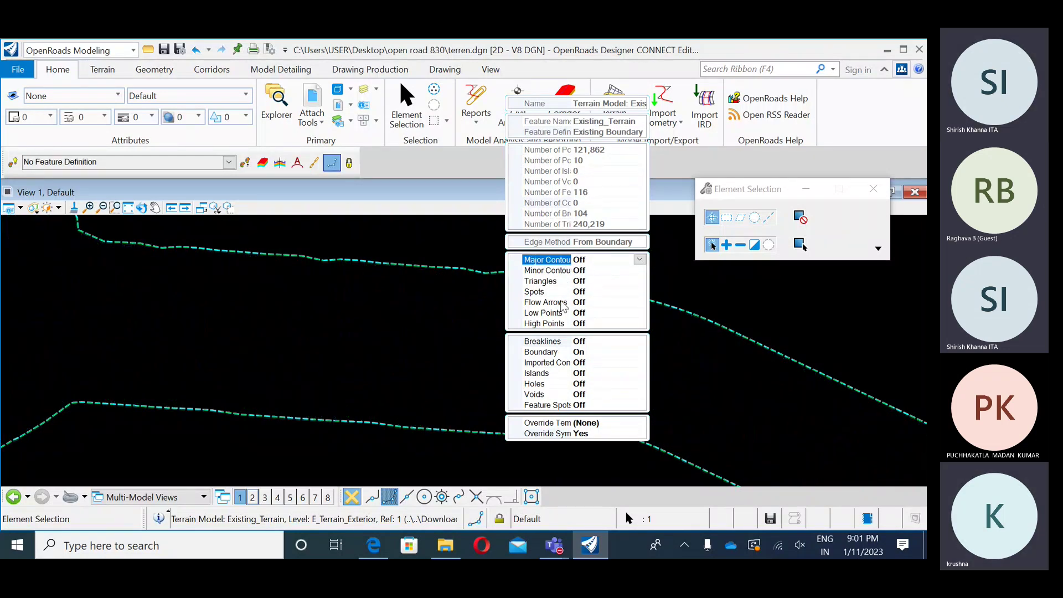
# - Turn on the Flow Arrows display of the existing terrain
pyautogui.click(598, 304)
pyautogui.click(639, 302)
pyautogui.click(590, 324)
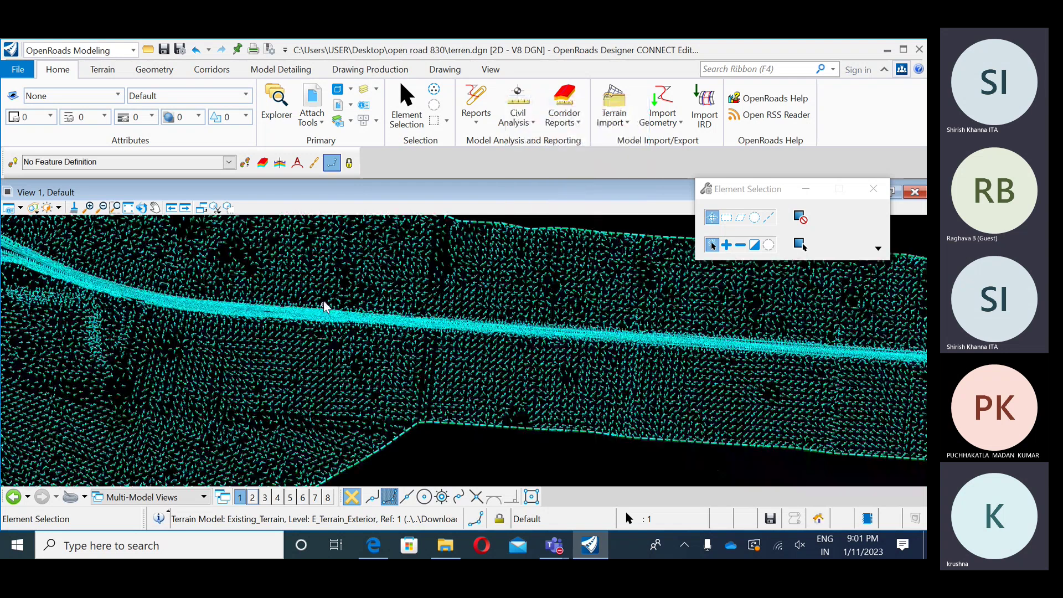
# - Examine the flow arrow directions up close on the open ground beside the road
pyautogui.scroll(5, 324, 303)
pyautogui.scroll(2, 386, 338)
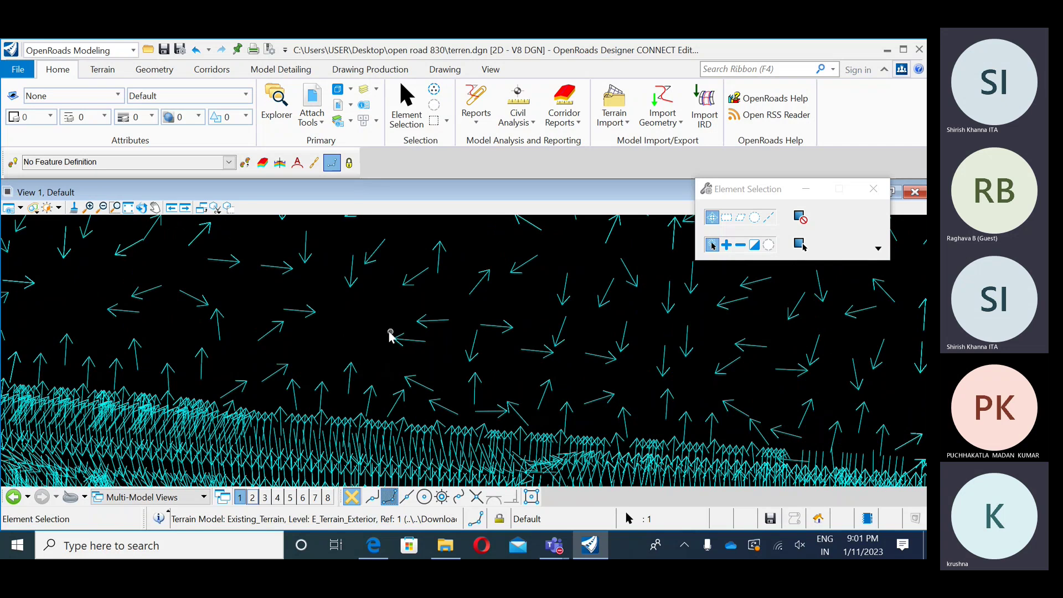
pyautogui.scroll(-1, 360, 309)
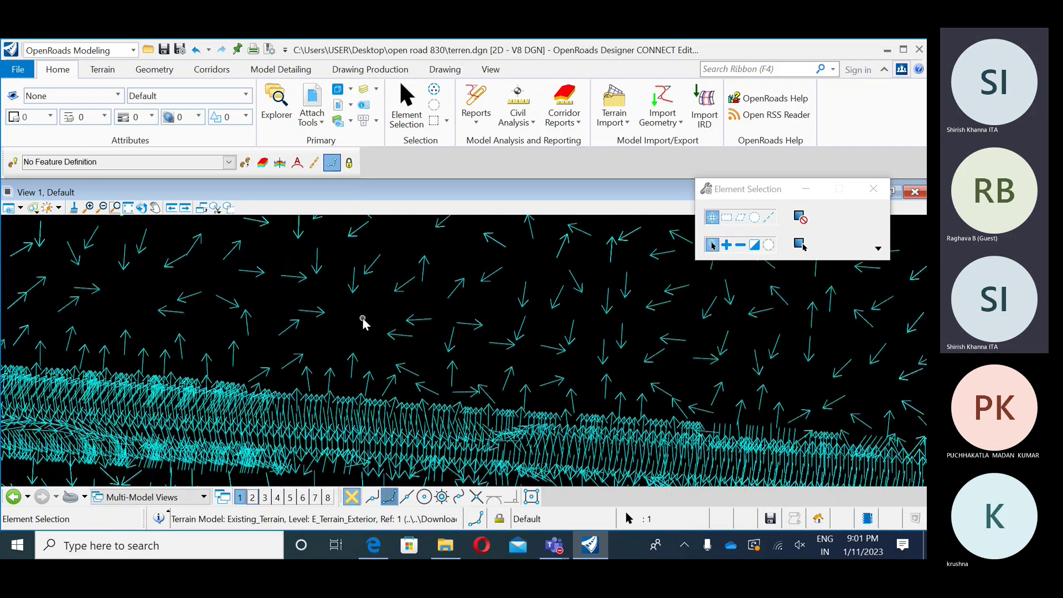
pyautogui.scroll(-1, 362, 318)
pyautogui.moveTo(362, 317); pyautogui.dragTo(351, 460, button='middle')
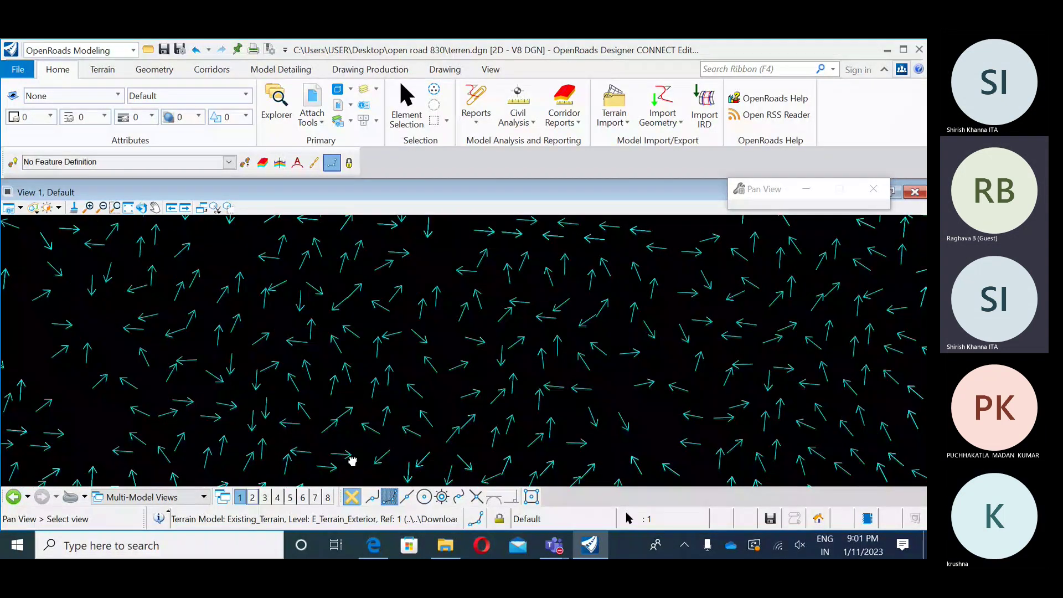
pyautogui.scroll(-1, 347, 400)
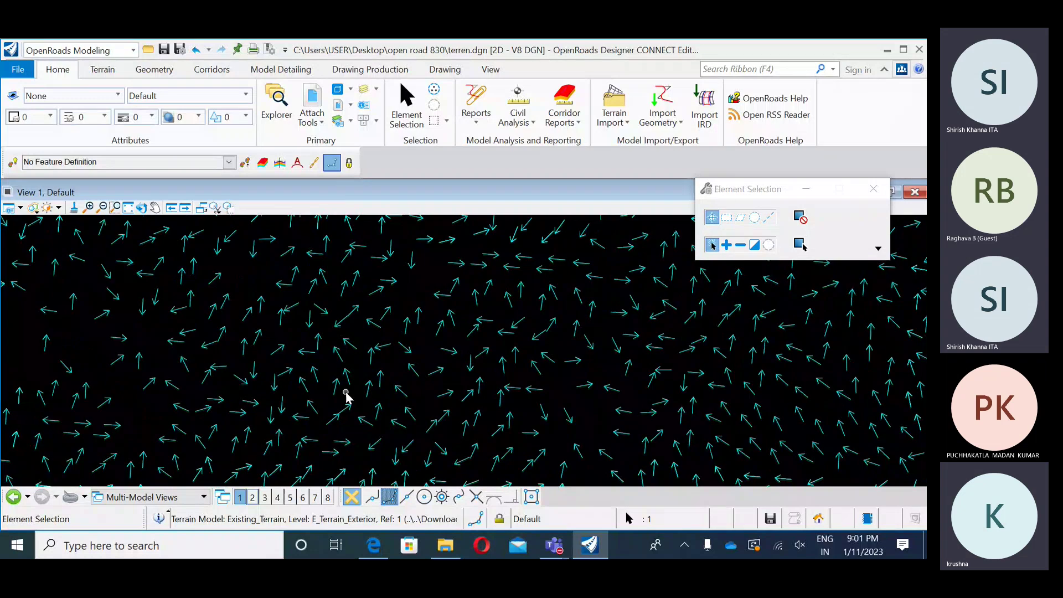
pyautogui.scroll(-1, 345, 395)
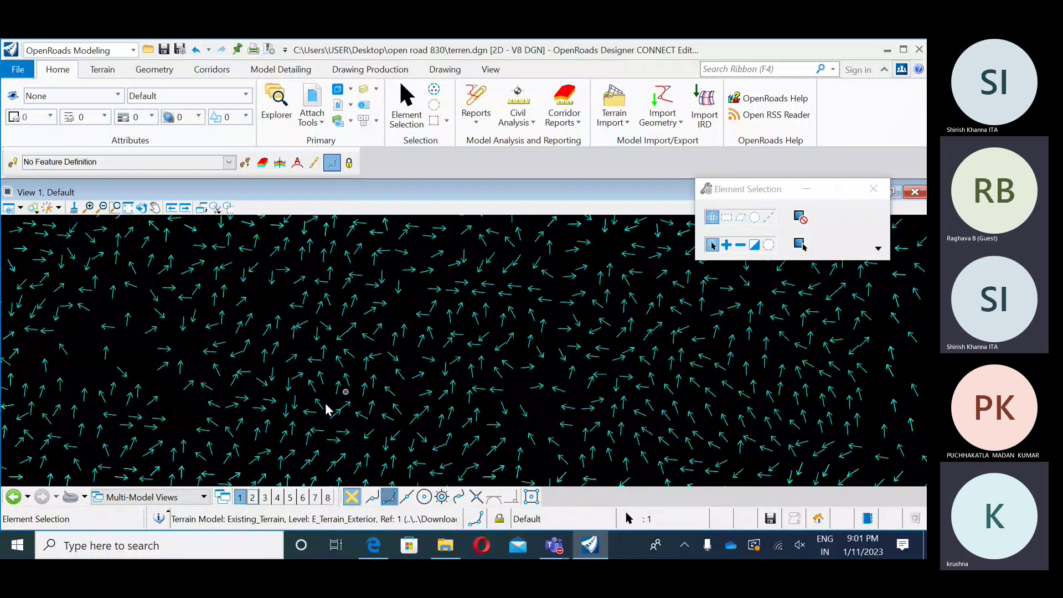
# - Inspect the flow arrows along the road and around the road junction for the drainage direction
pyautogui.moveTo(326, 410); pyautogui.dragTo(311, 360, button='middle')
pyautogui.scroll(2, 403, 301)
pyautogui.scroll(2, 378, 377)
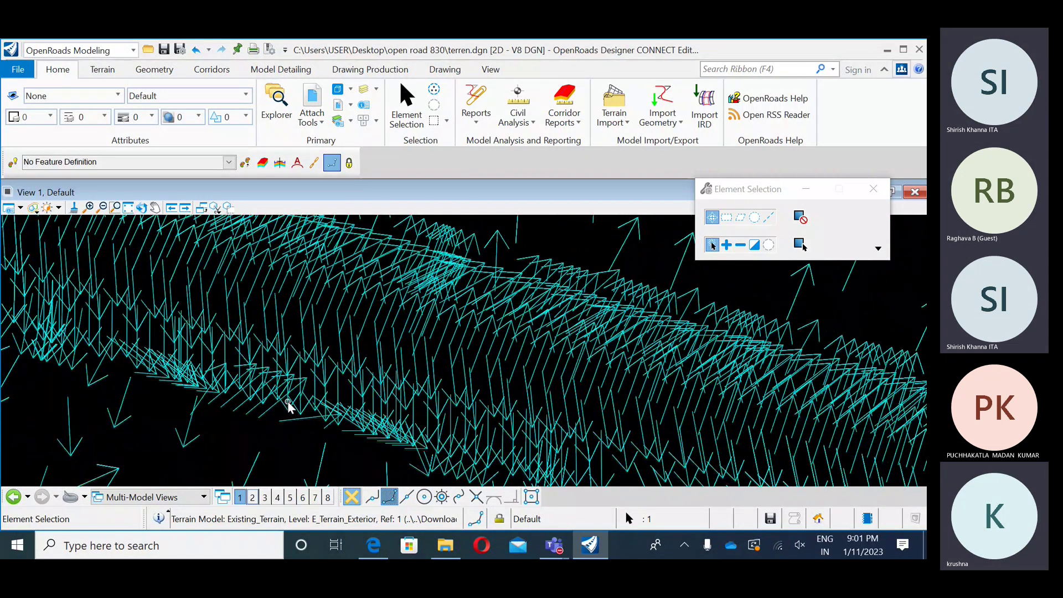
pyautogui.moveTo(295, 397); pyautogui.dragTo(292, 354, button='middle')
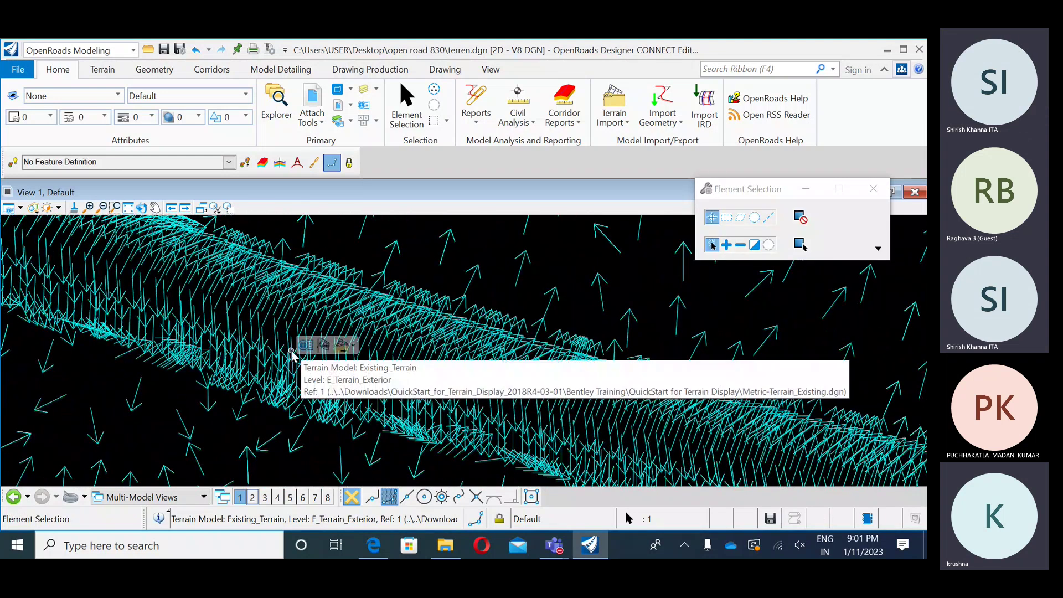
pyautogui.scroll(1, 292, 378)
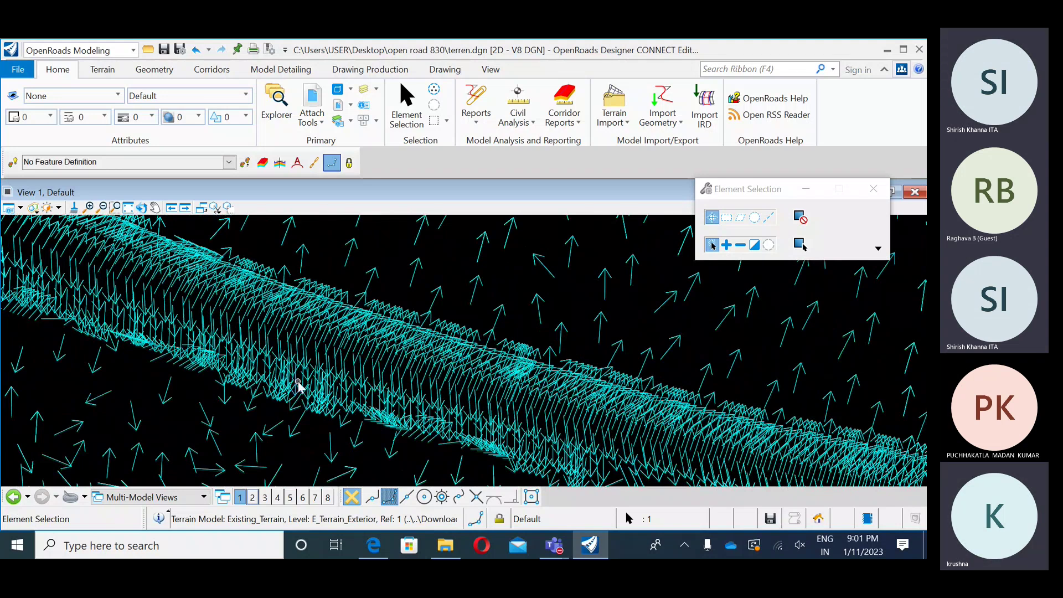
pyautogui.moveTo(298, 382); pyautogui.dragTo(551, 429, button='middle')
pyautogui.moveTo(240, 341); pyautogui.dragTo(692, 460, button='middle')
pyautogui.moveTo(363, 360); pyautogui.dragTo(392, 408, button='middle')
pyautogui.rightClick(392, 408)
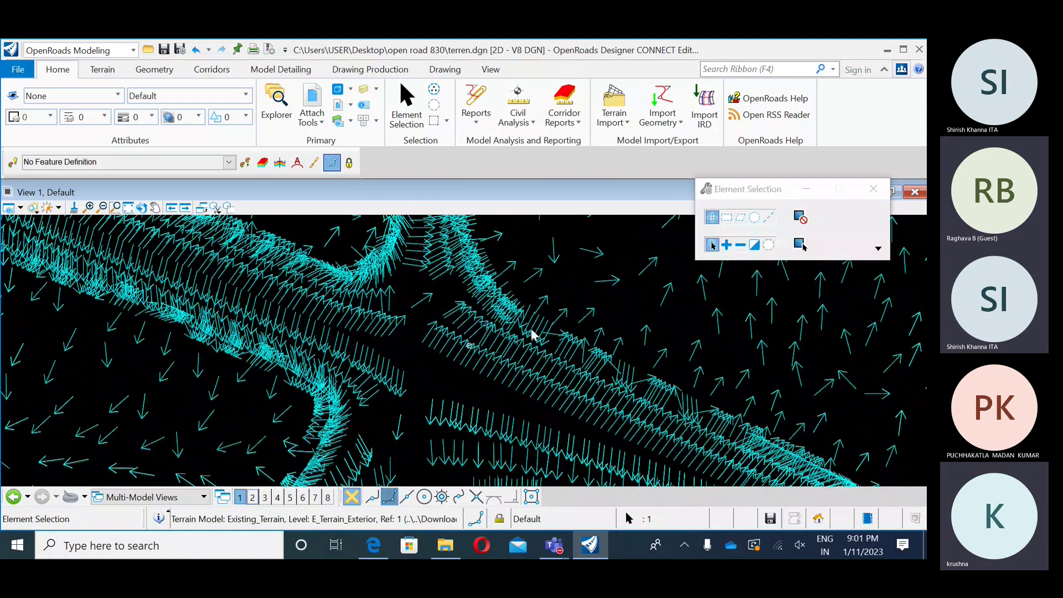
# - Turn off the Flow Arrows display of the existing terrain
pyautogui.scroll(-5, 531, 335)
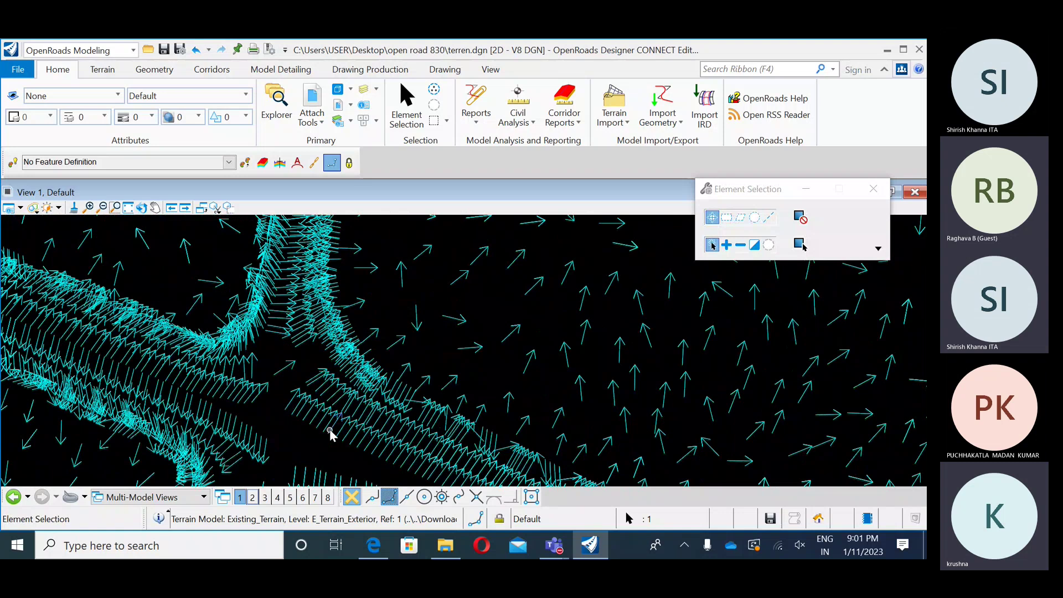
pyautogui.moveTo(759, 380); pyautogui.dragTo(492, 328, button='middle')
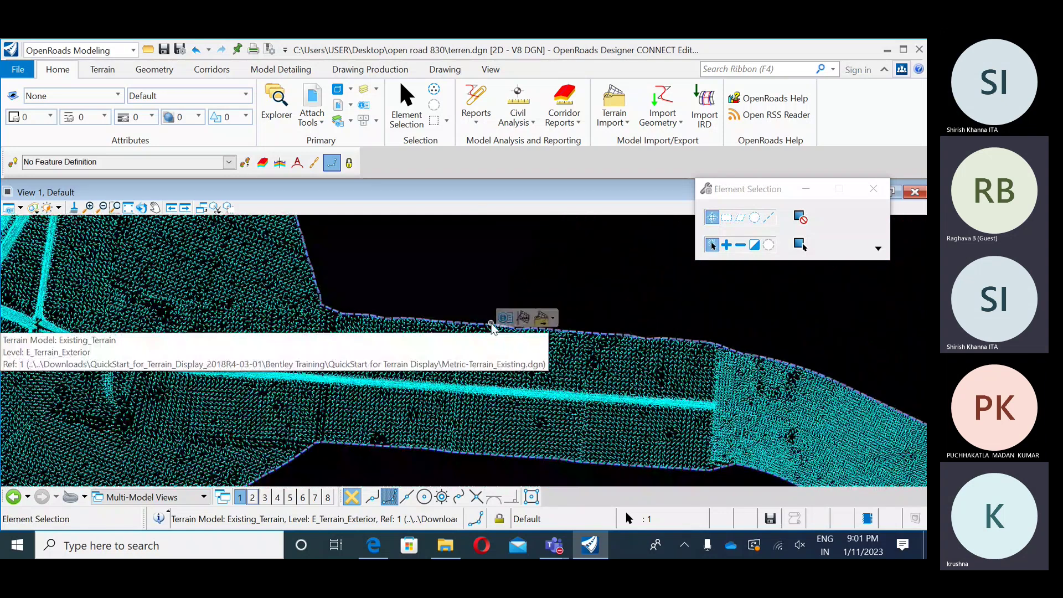
pyautogui.moveTo(507, 317)
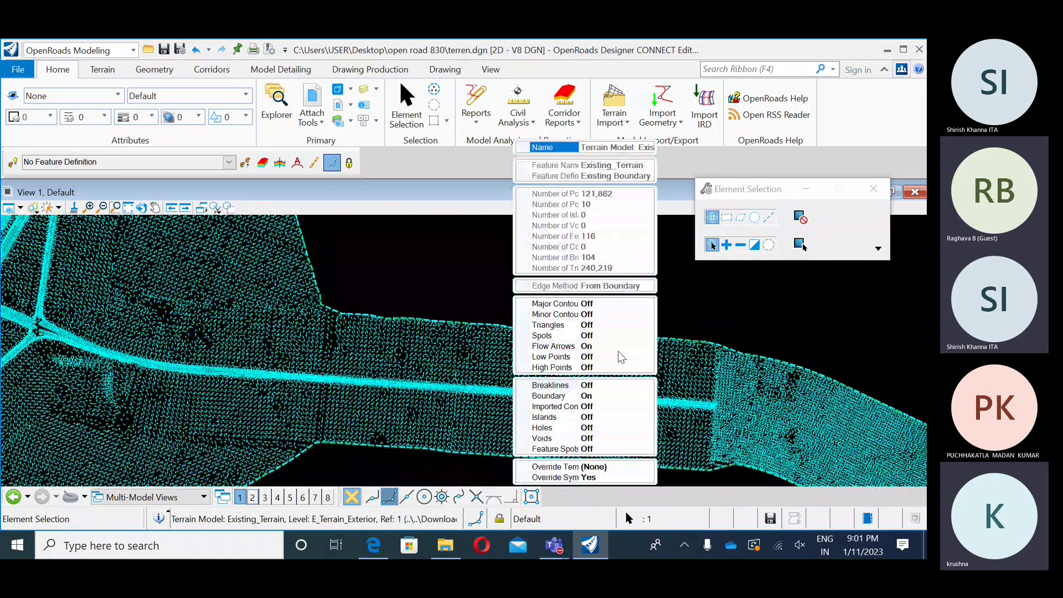
pyautogui.click(633, 347)
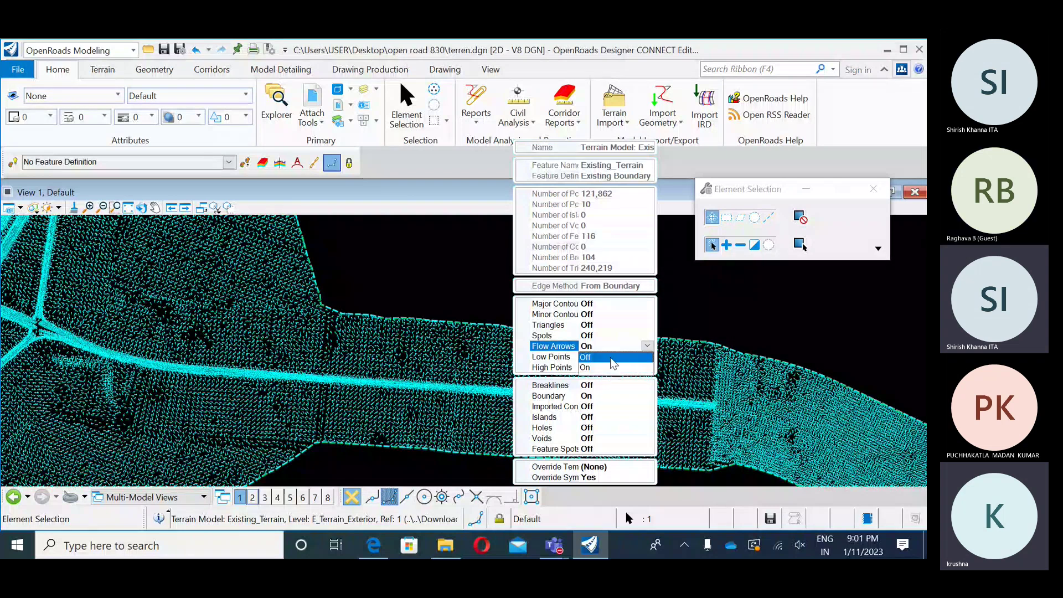
pyautogui.click(610, 357)
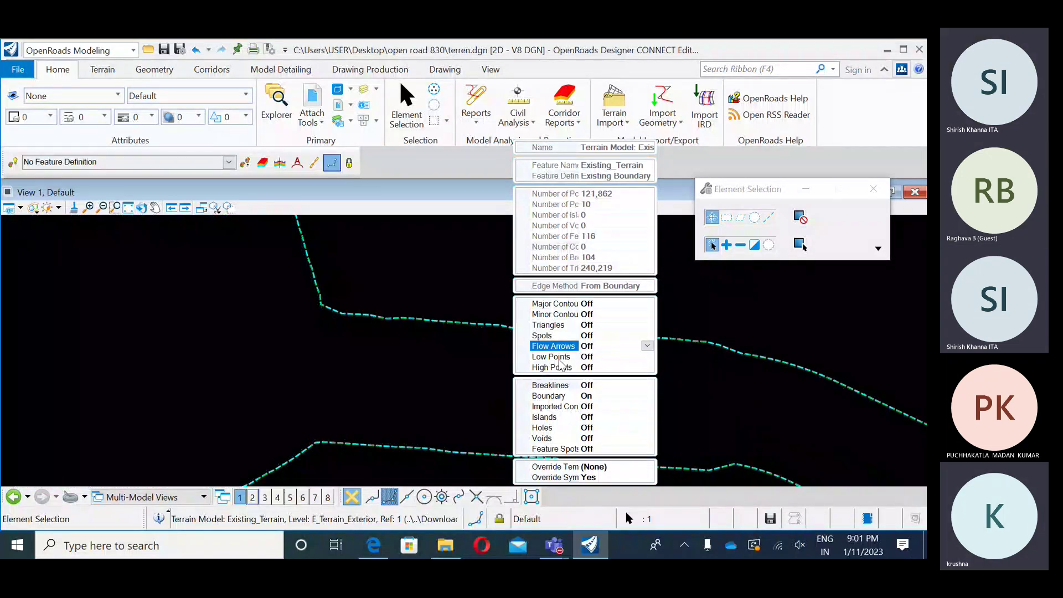
# - Turn on the Low Points and High Points displays of the existing terrain
pyautogui.click(610, 357)
pyautogui.click(637, 357)
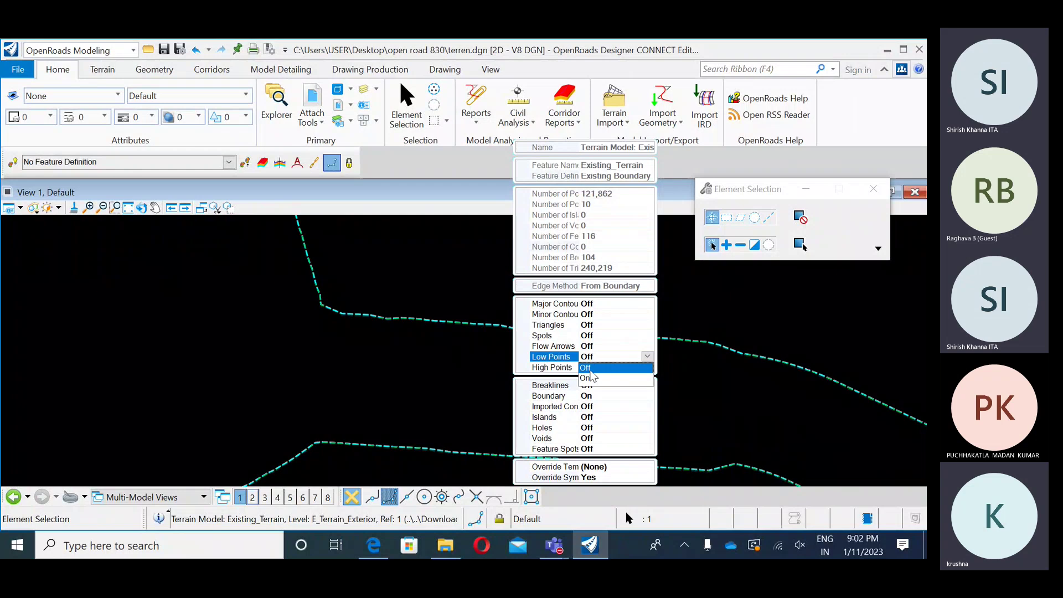
pyautogui.click(590, 378)
pyautogui.click(604, 368)
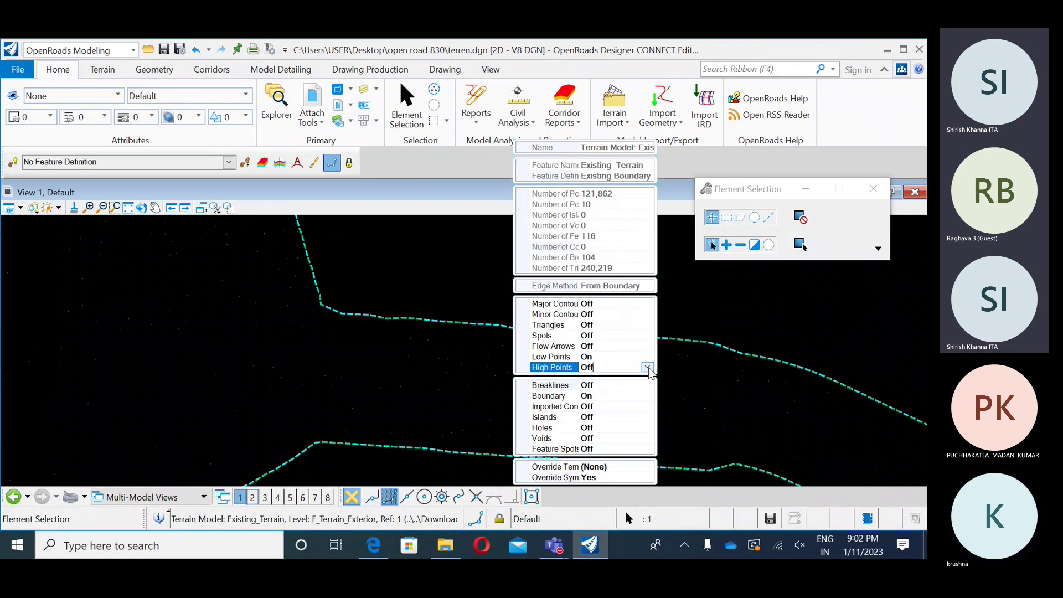
pyautogui.click(646, 367)
pyautogui.click(589, 388)
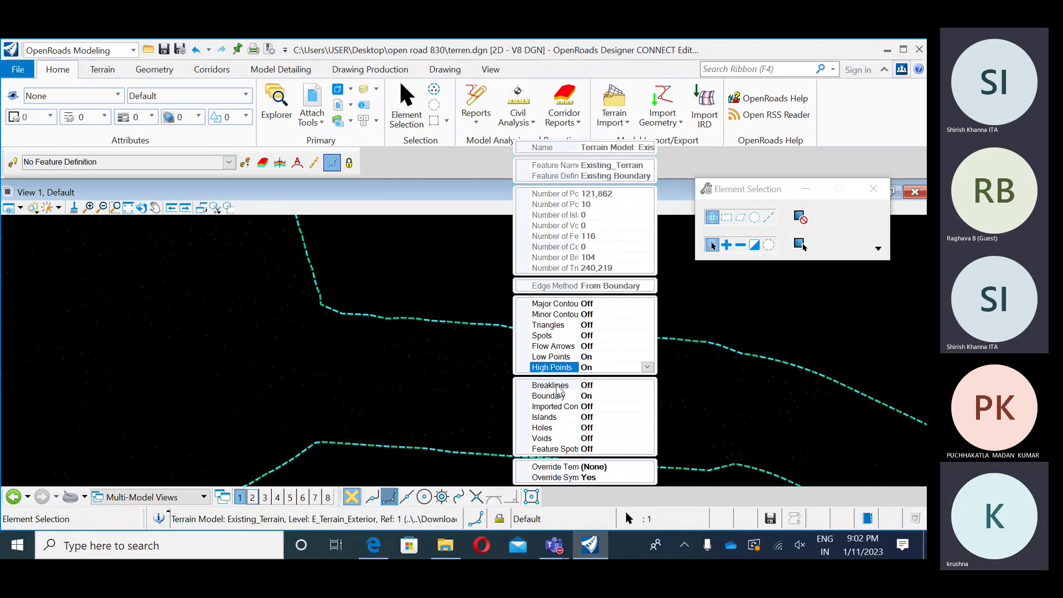
# - Examine the distribution of low and high points on the terrain and along its narrow road corridor
pyautogui.scroll(1, 402, 393)
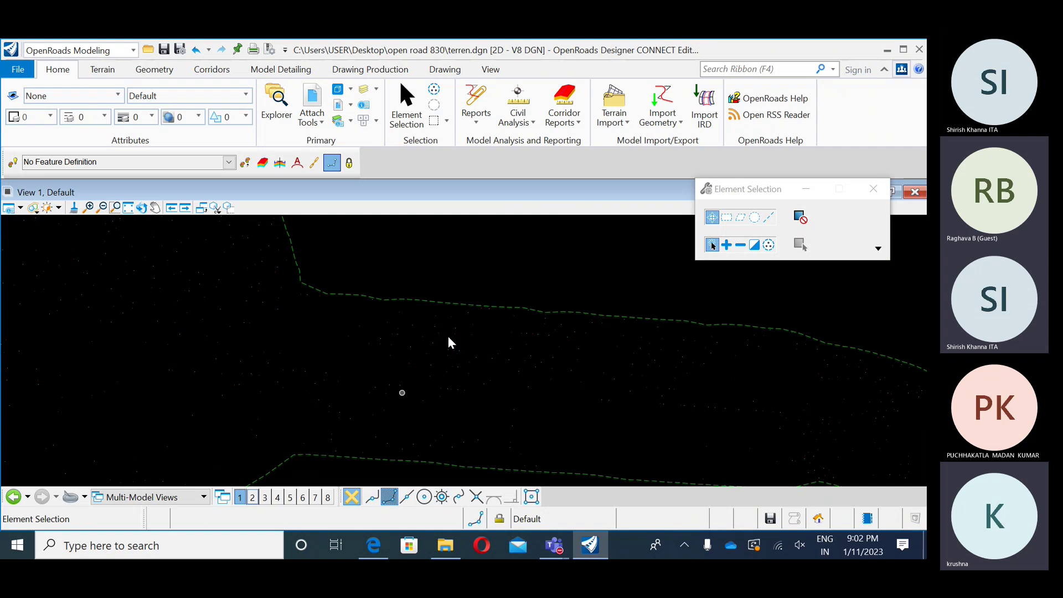
pyautogui.scroll(5, 446, 337)
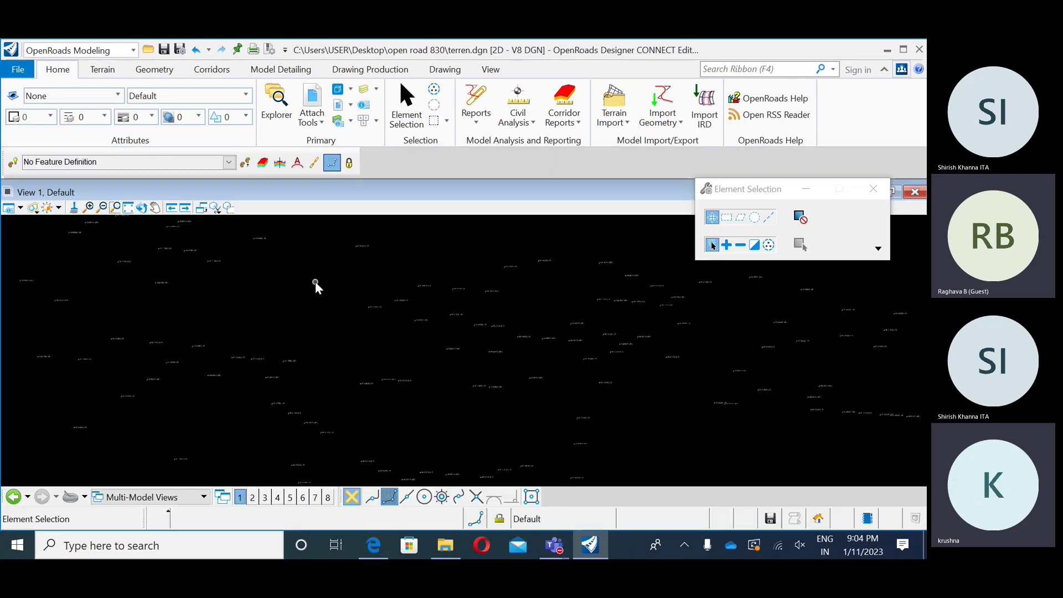
pyautogui.click(128, 209)
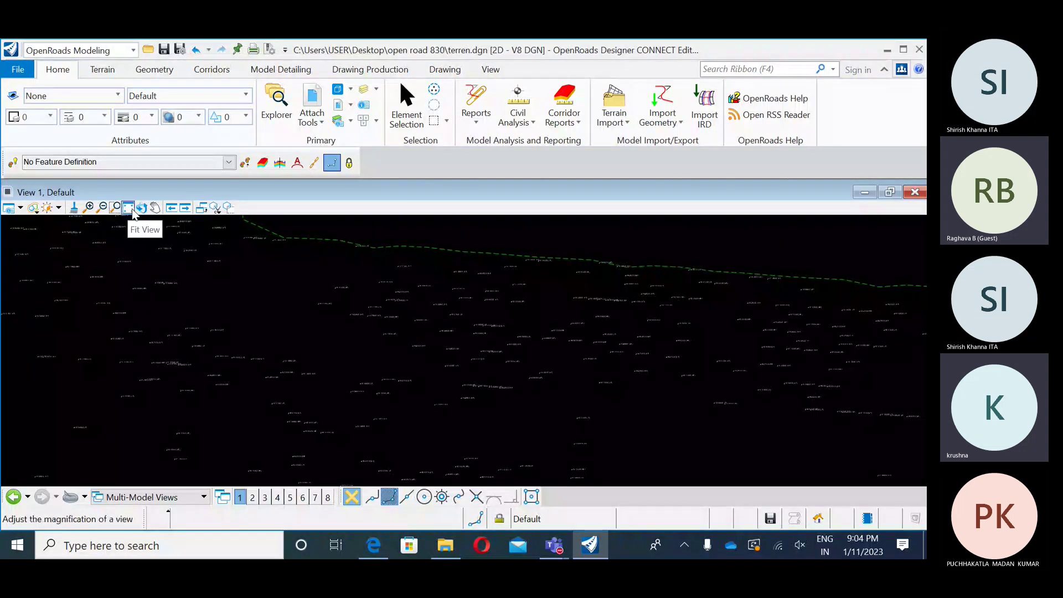
pyautogui.click(128, 208)
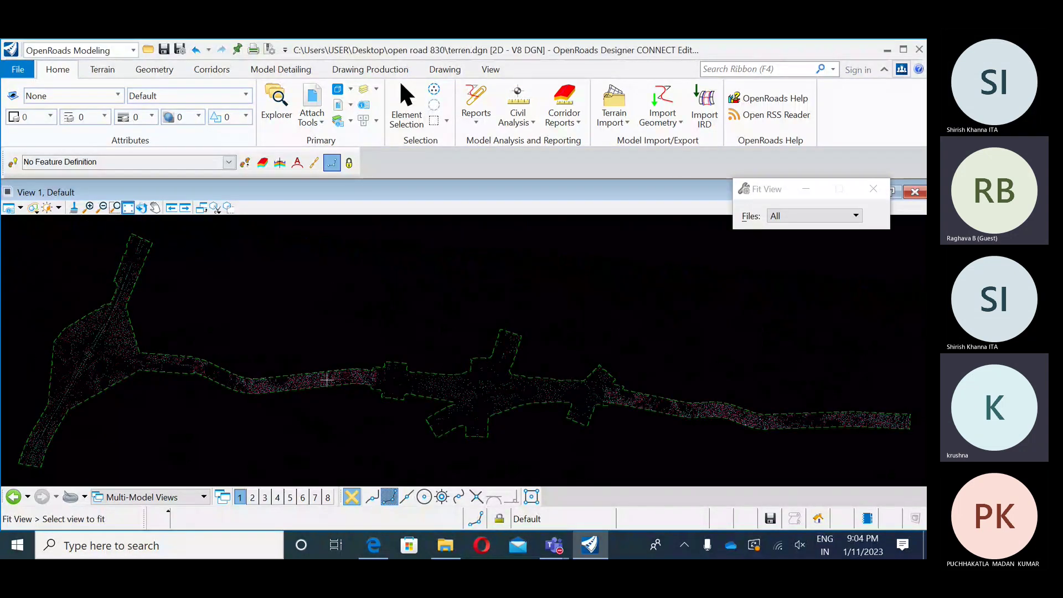
pyautogui.rightClick(341, 335)
pyautogui.scroll(3, 341, 336)
pyautogui.scroll(5, 301, 360)
pyautogui.scroll(2, 301, 362)
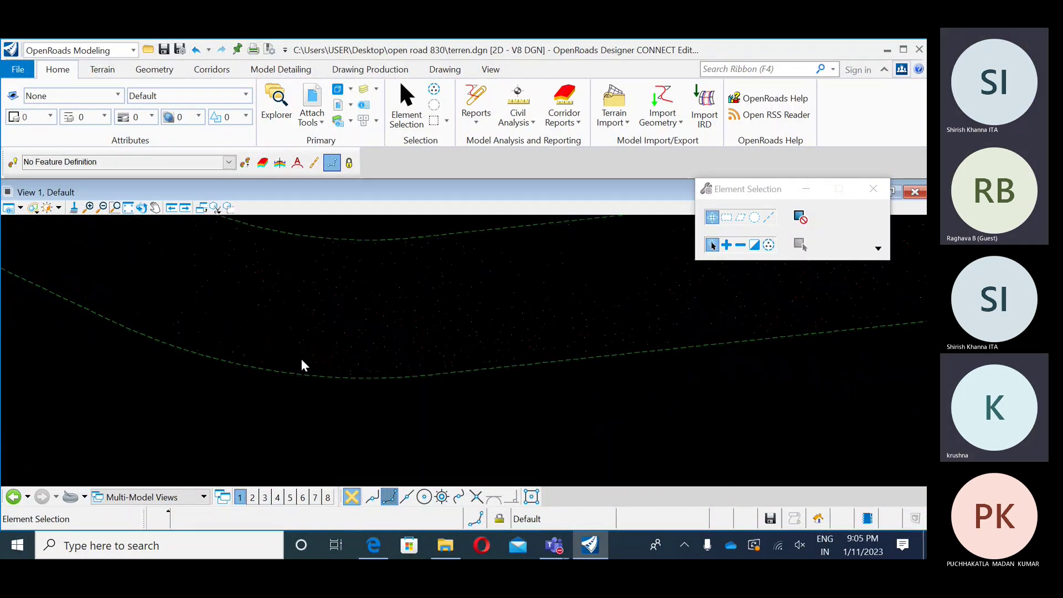
pyautogui.scroll(-3, 301, 359)
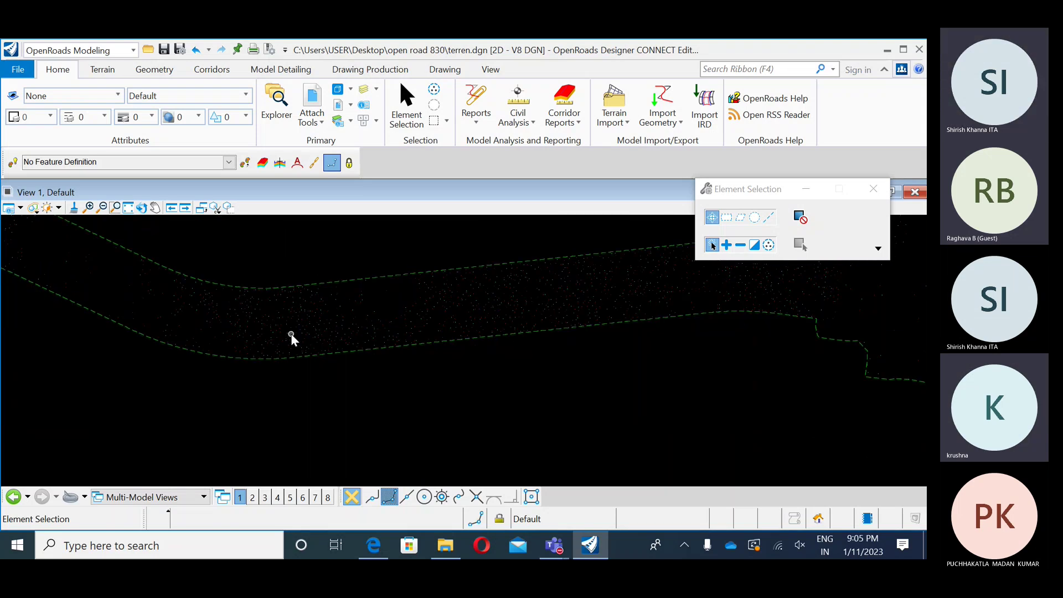
# - Read the low-point and high-point elevation labels up close at the bend of the narrow road corridor
pyautogui.click(116, 208)
pyautogui.click(195, 311)
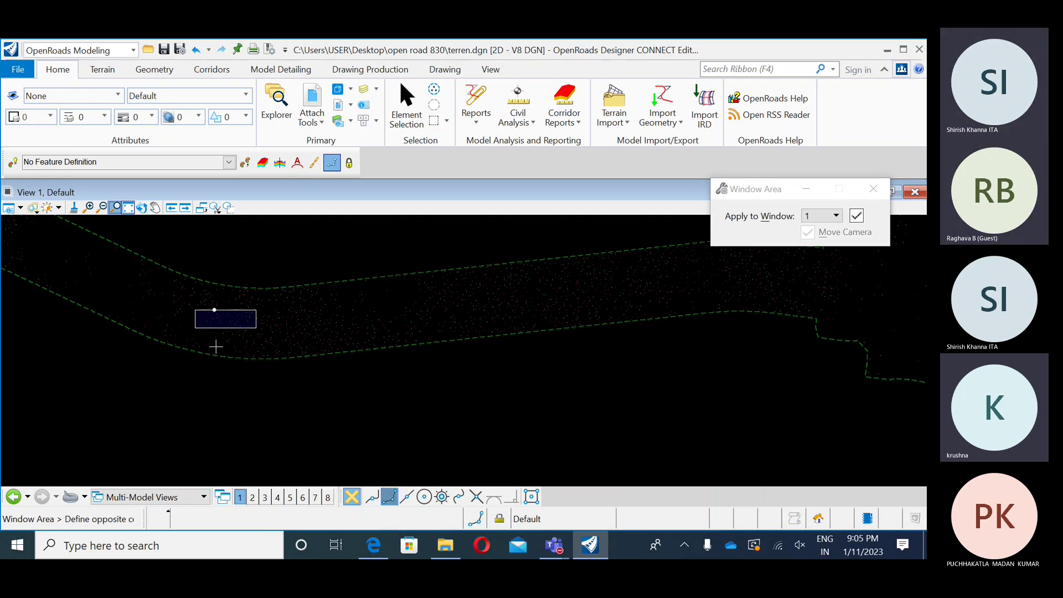
pyautogui.rightClick(216, 343)
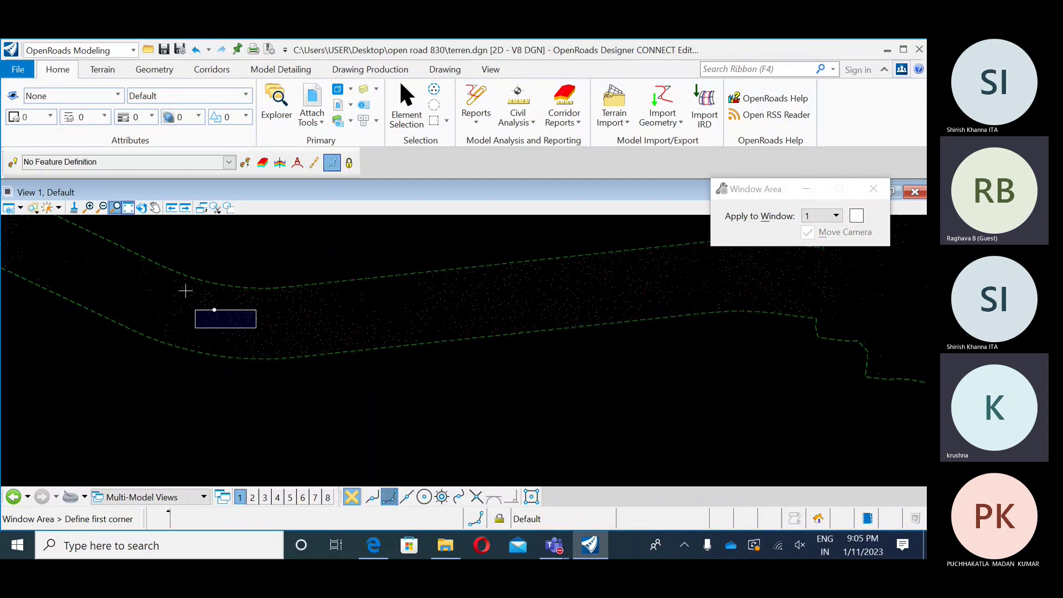
pyautogui.scroll(3, 176, 352)
pyautogui.click(175, 351)
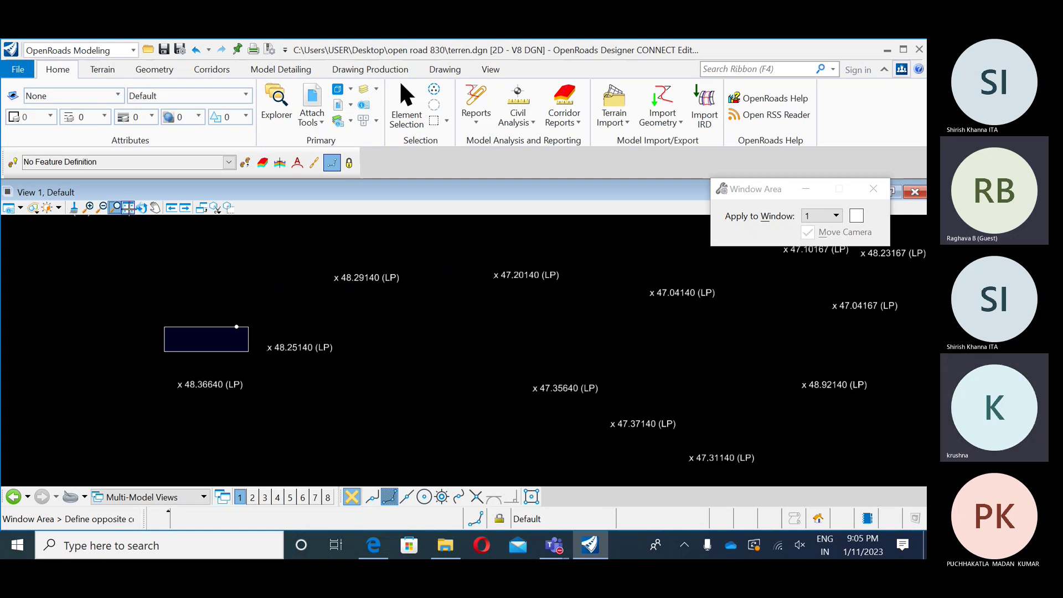
pyautogui.click(128, 209)
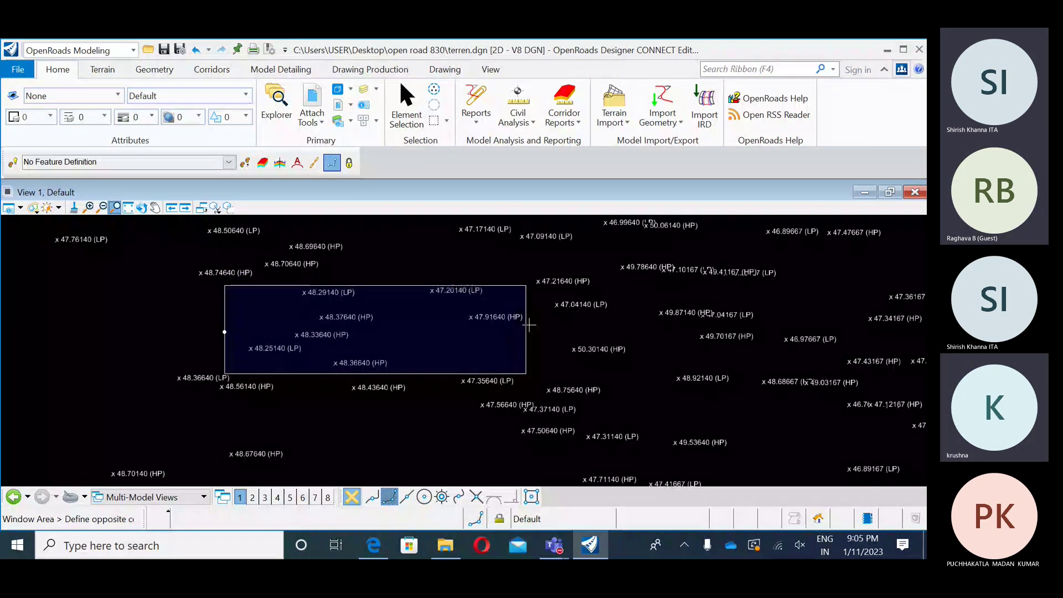
# - Turn off the Low Points and High Points displays of the existing terrain
pyautogui.click(129, 208)
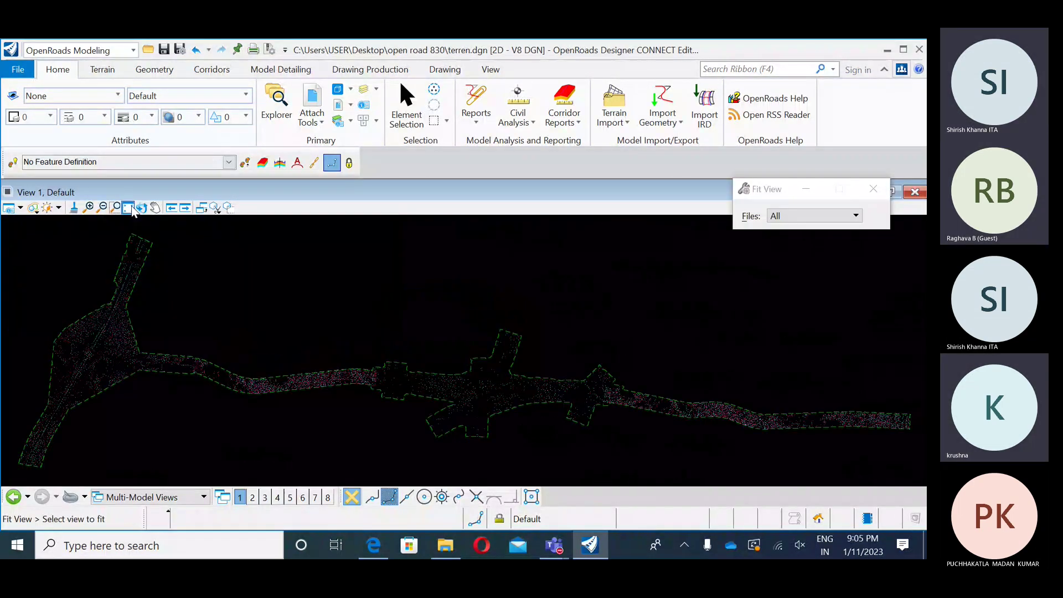
pyautogui.click(317, 355)
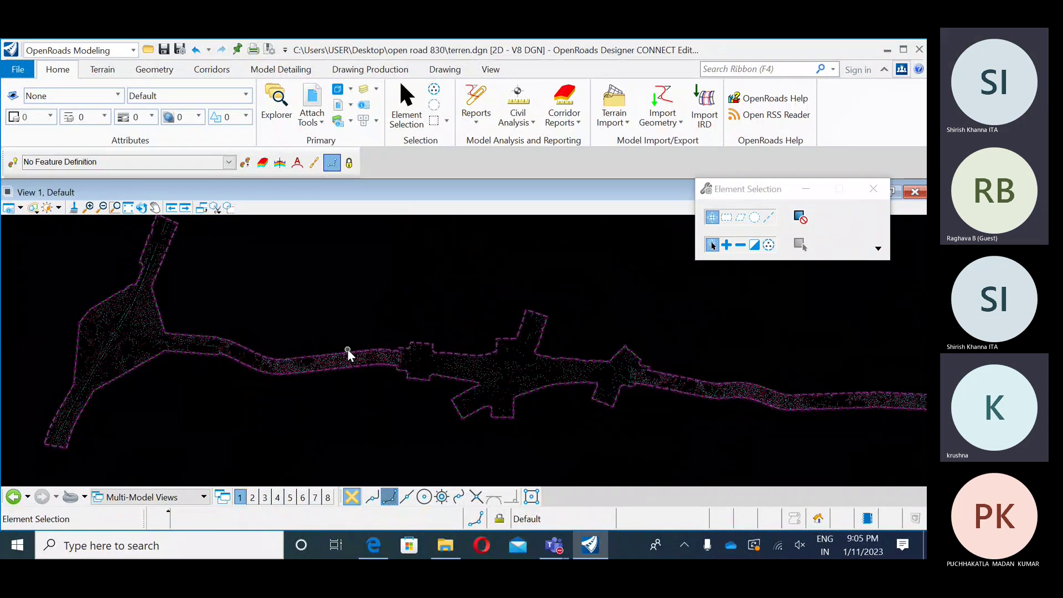
pyautogui.click(355, 354)
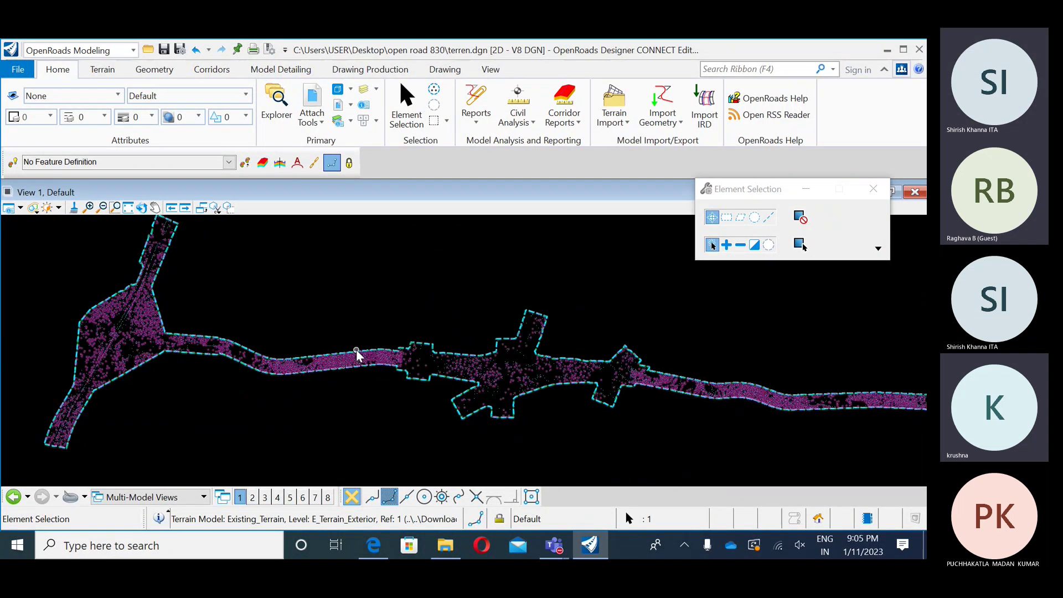
pyautogui.moveTo(370, 344)
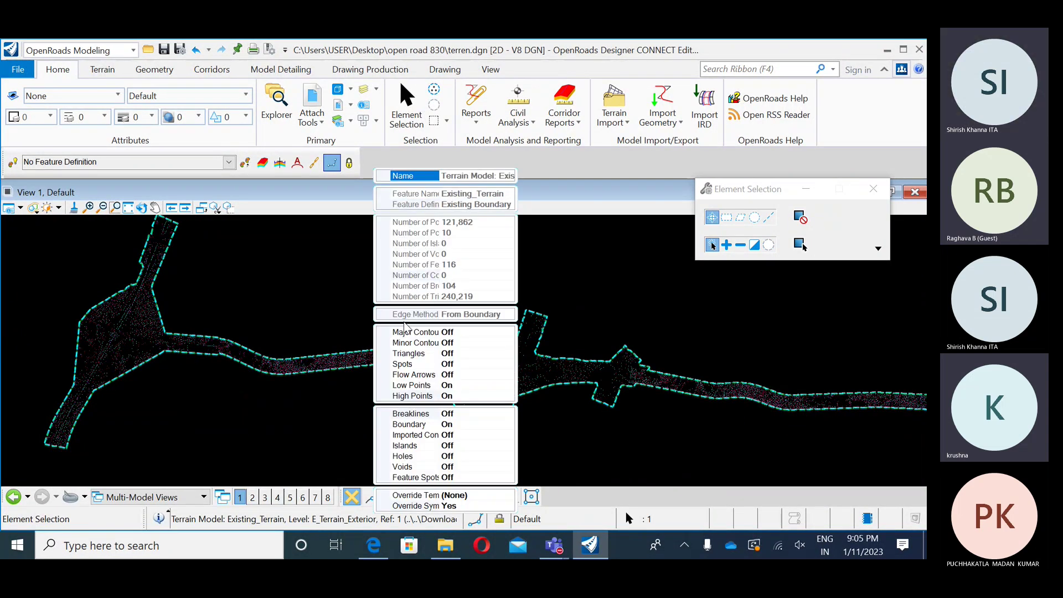
pyautogui.click(430, 385)
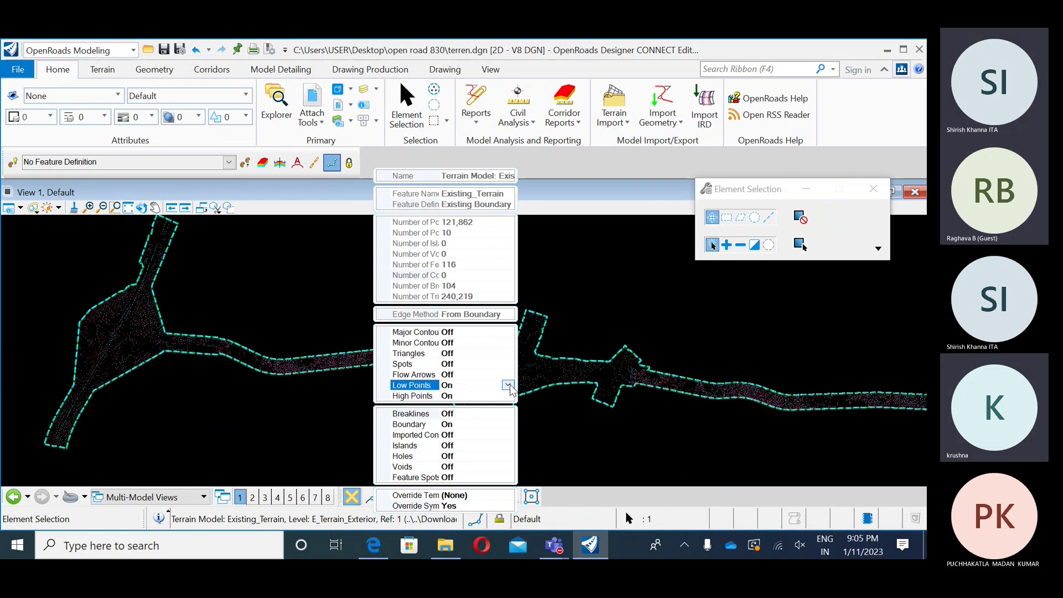
pyautogui.click(481, 386)
pyautogui.click(485, 395)
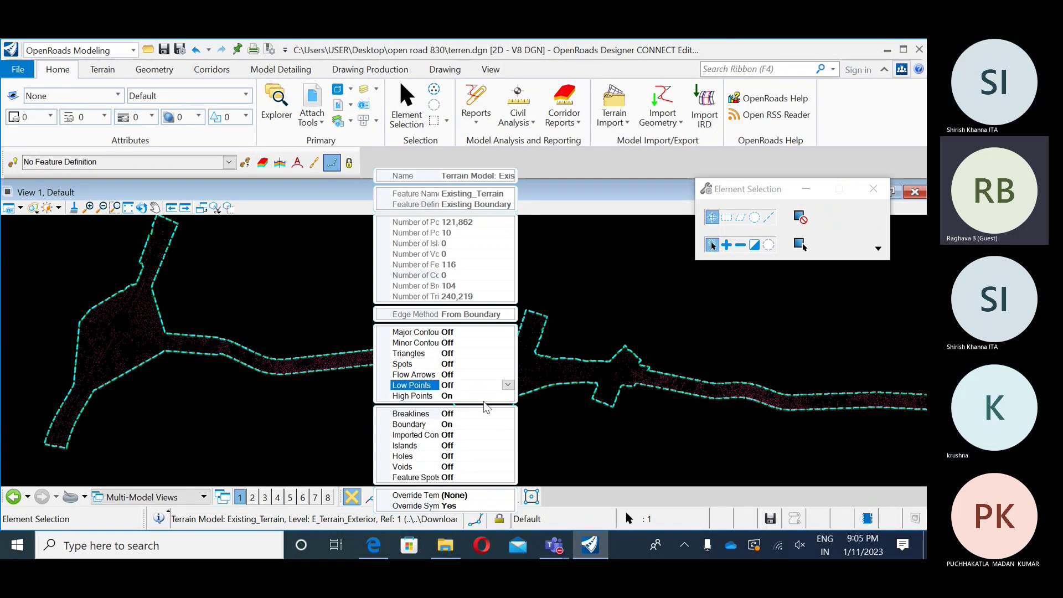
pyautogui.click(502, 397)
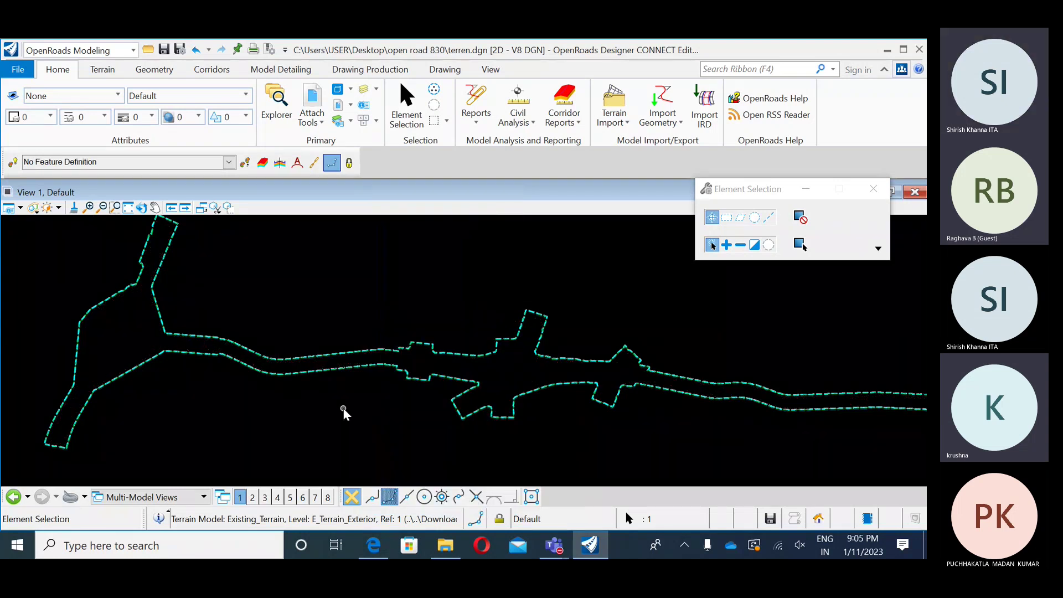
# - Turn on the Islands display of the existing terrain and check the terrain for island features
pyautogui.click(410, 349)
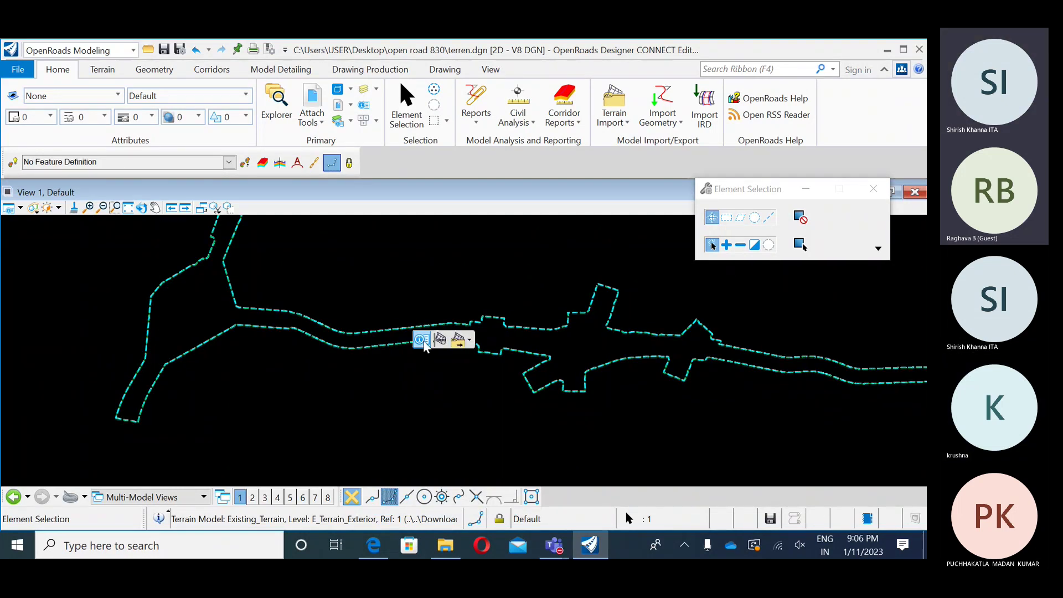
pyautogui.moveTo(420, 344)
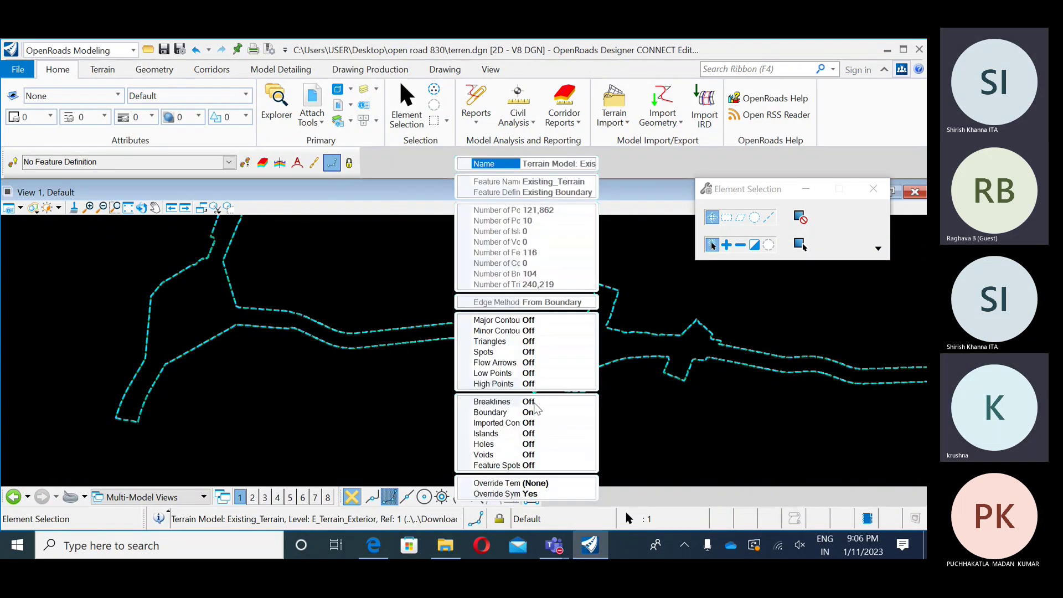
pyautogui.click(542, 434)
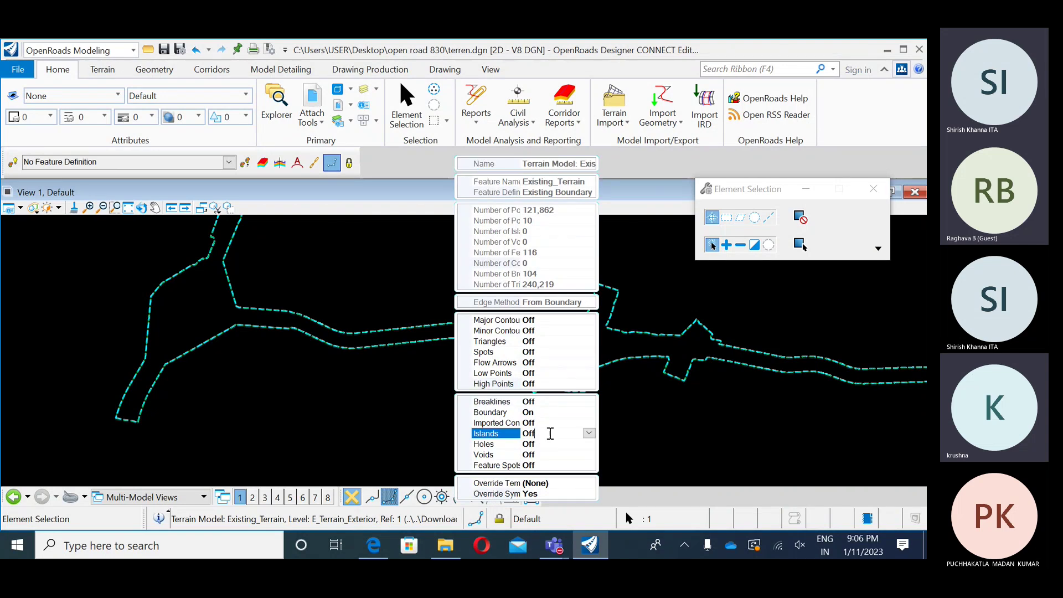
pyautogui.click(588, 433)
pyautogui.click(531, 459)
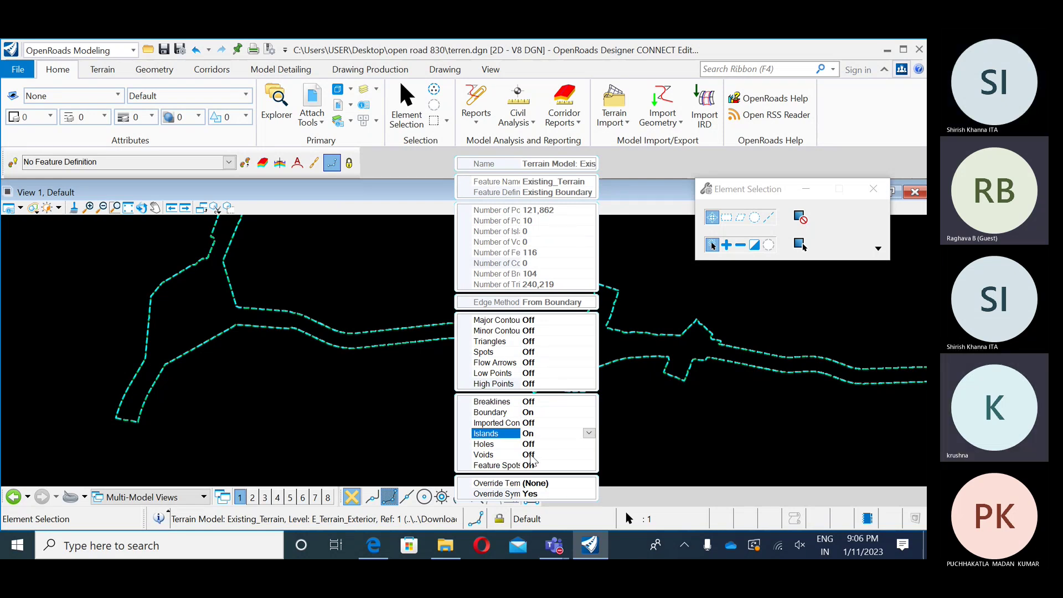
pyautogui.moveTo(404, 423); pyautogui.dragTo(472, 441, button='middle')
pyautogui.scroll(-2, 318, 425)
pyautogui.moveTo(246, 384); pyautogui.dragTo(328, 398, button='middle')
# - Turn off the Islands display of the existing terrain
pyautogui.click(342, 389)
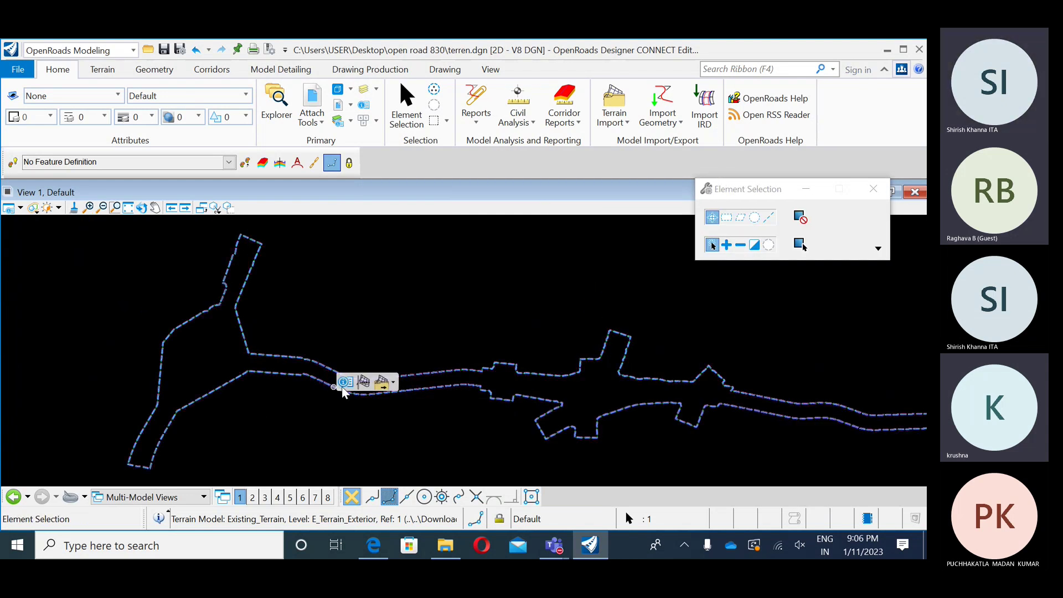
pyautogui.moveTo(345, 382)
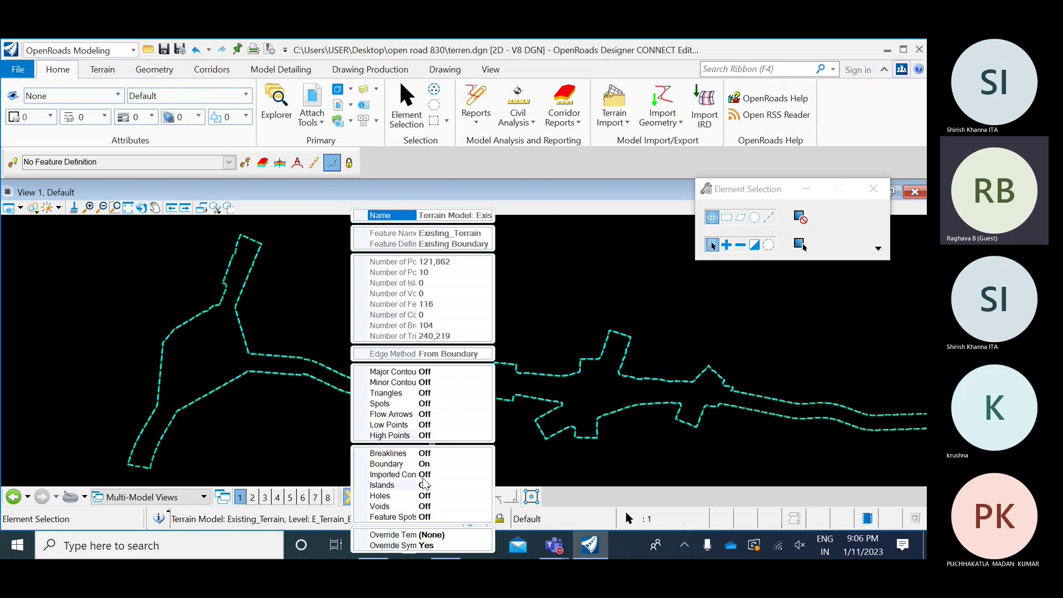
pyautogui.click(476, 485)
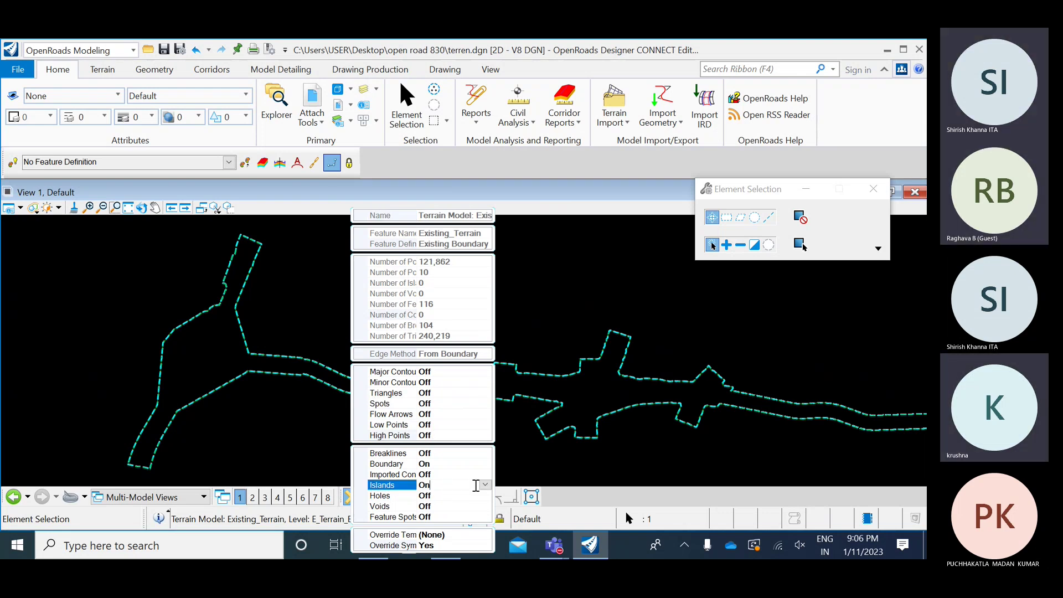
pyautogui.click(485, 484)
pyautogui.click(443, 496)
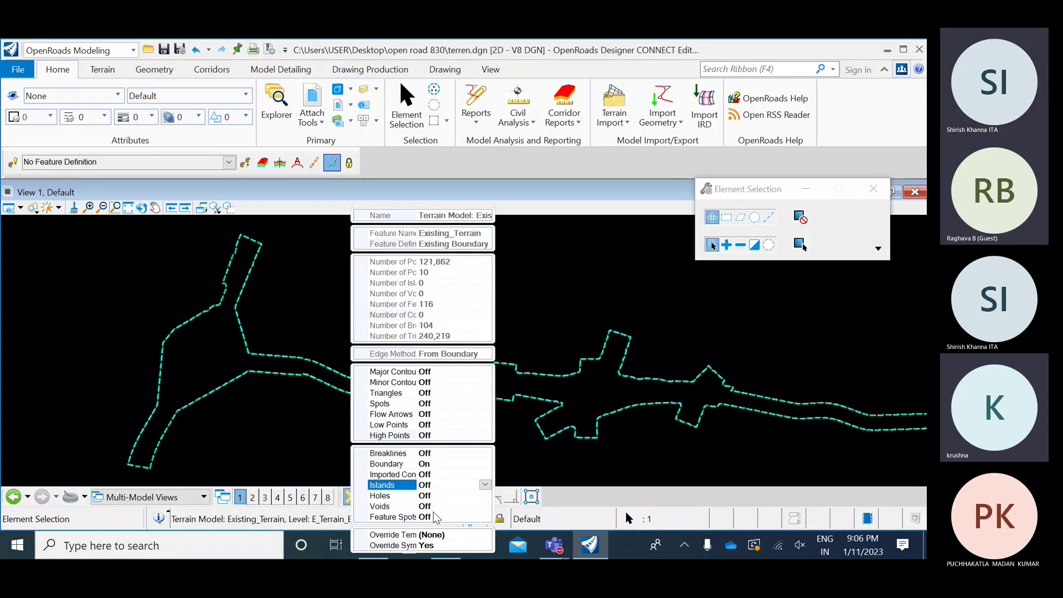
pyautogui.moveTo(547, 338); pyautogui.dragTo(508, 316, button='middle')
pyautogui.press('Escape')
pyautogui.scroll(-3, 444, 336)
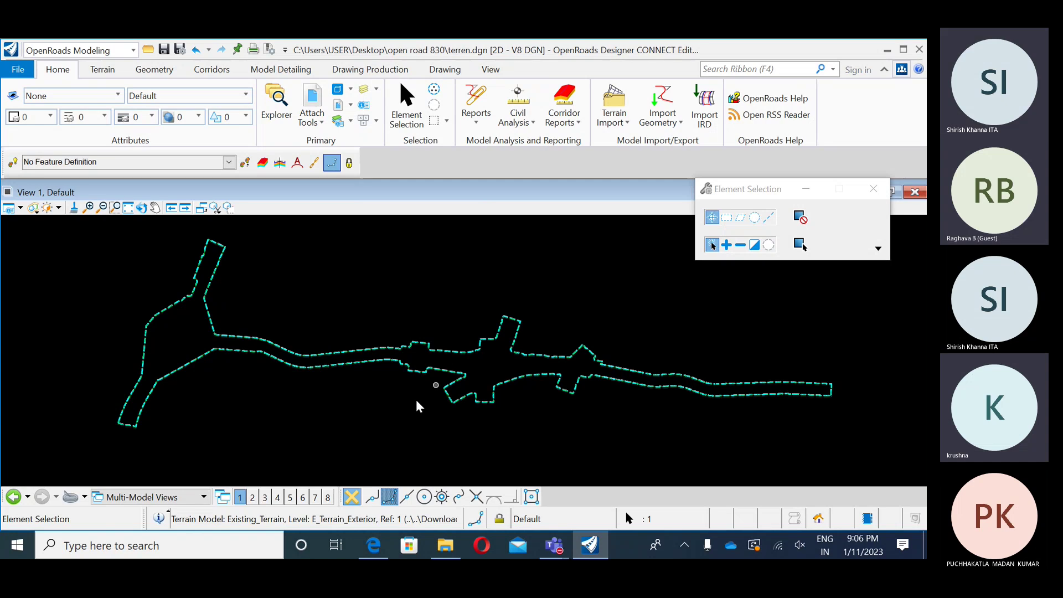
# - Switch to the Quickstart for Terrain Display PDF in Edge and find the exercise instructions on toggling terrain features
pyautogui.click(374, 546)
pyautogui.scroll(-10, 326, 259)
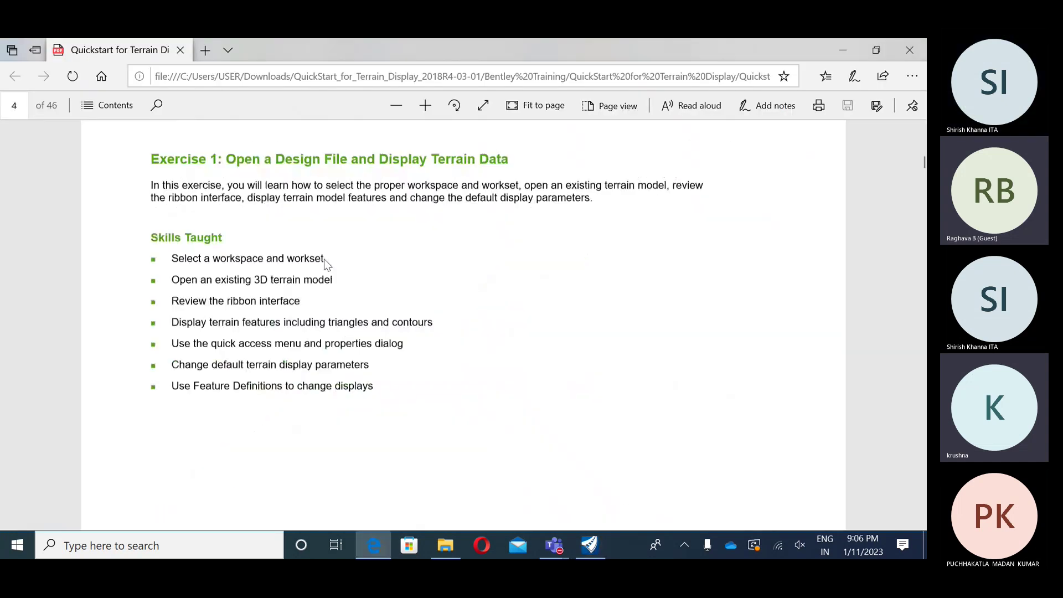
pyautogui.scroll(-15, 325, 259)
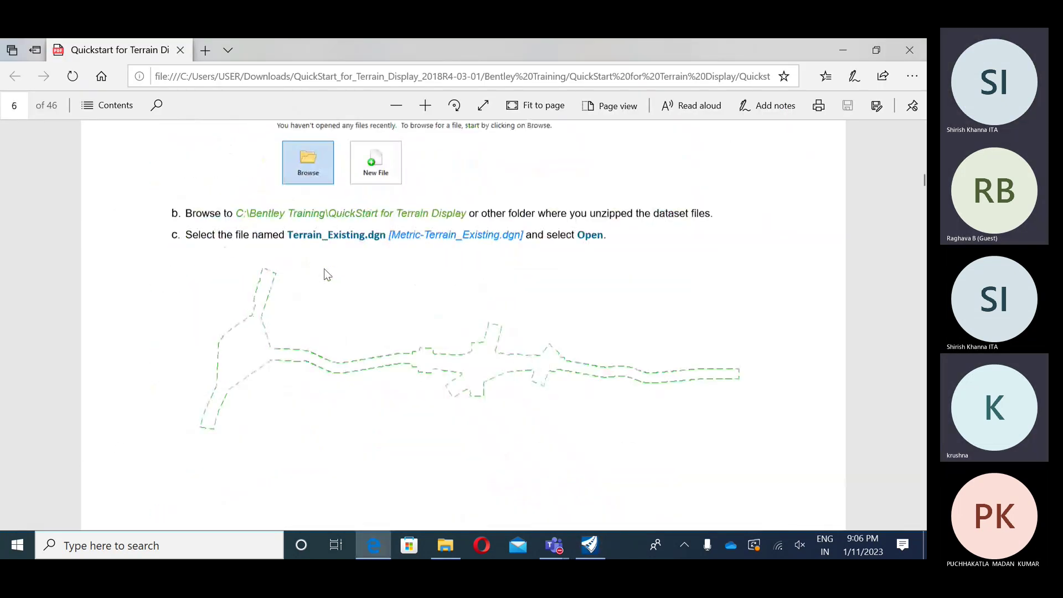
pyautogui.scroll(-20, 324, 270)
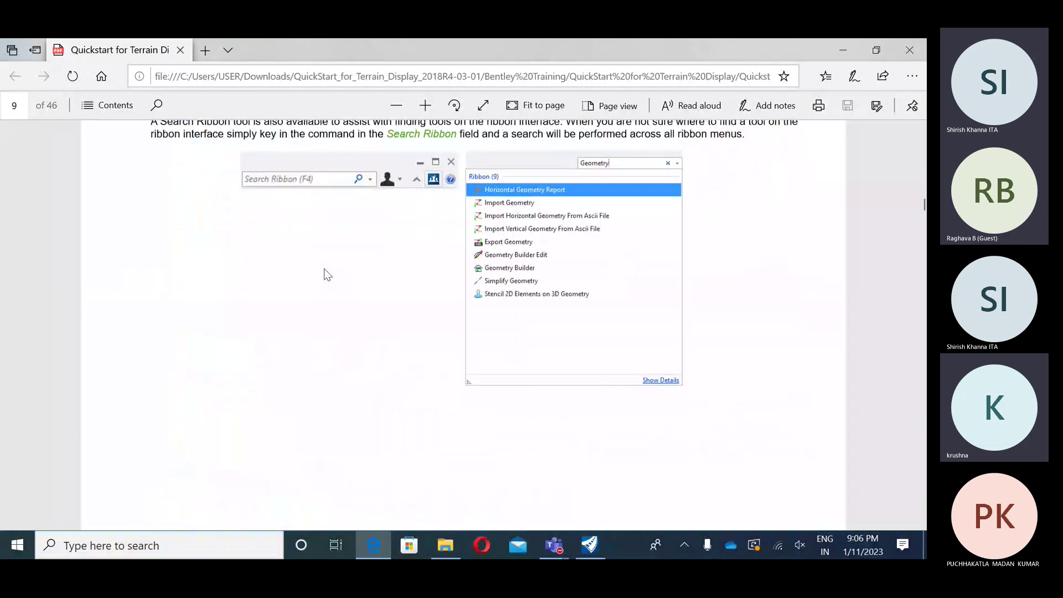
pyautogui.scroll(-20, 324, 271)
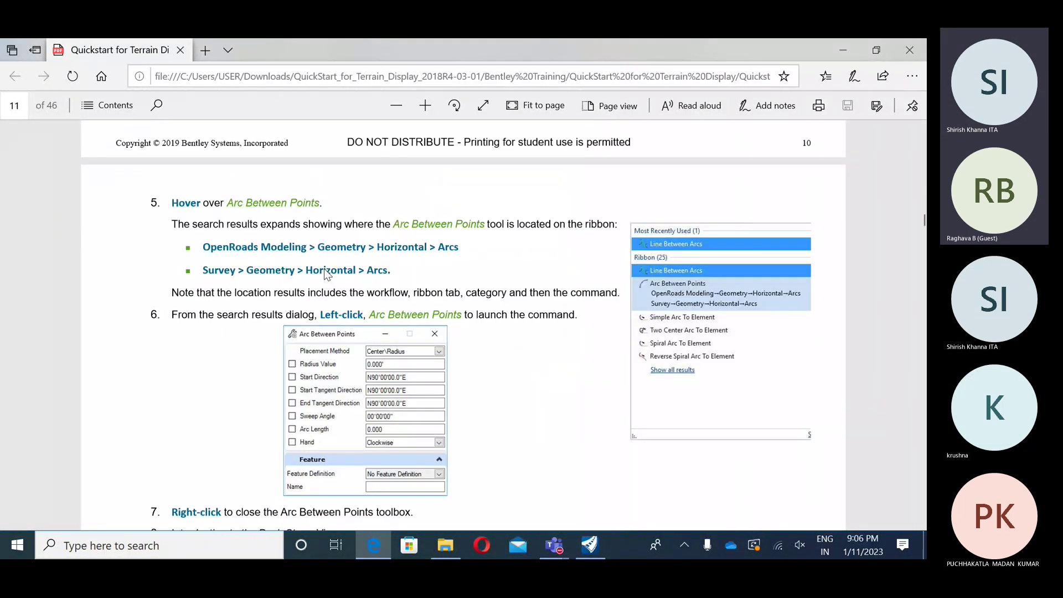
pyautogui.scroll(-20, 327, 274)
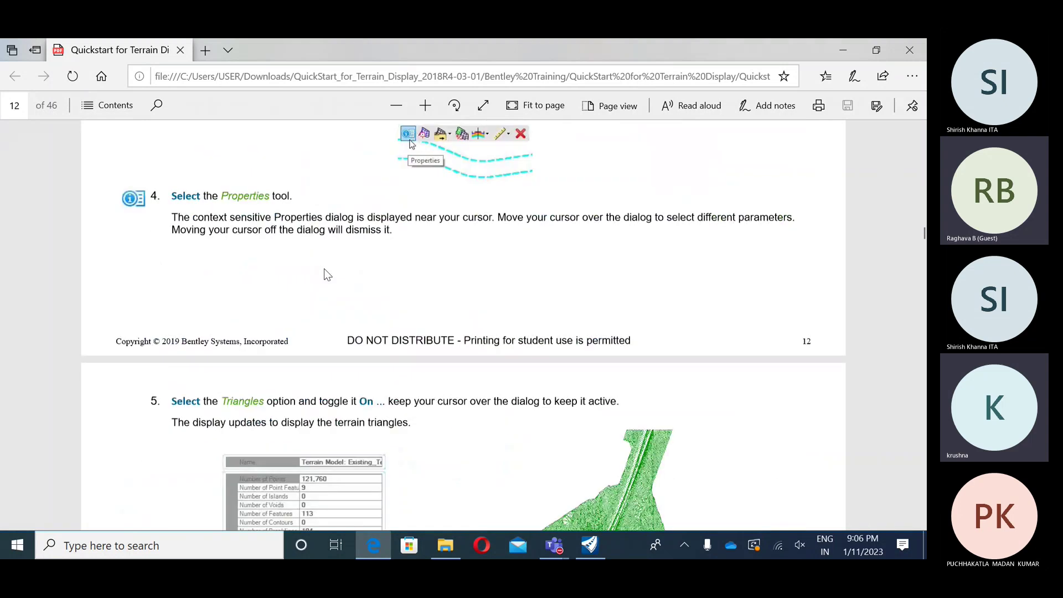
pyautogui.scroll(-5, 325, 269)
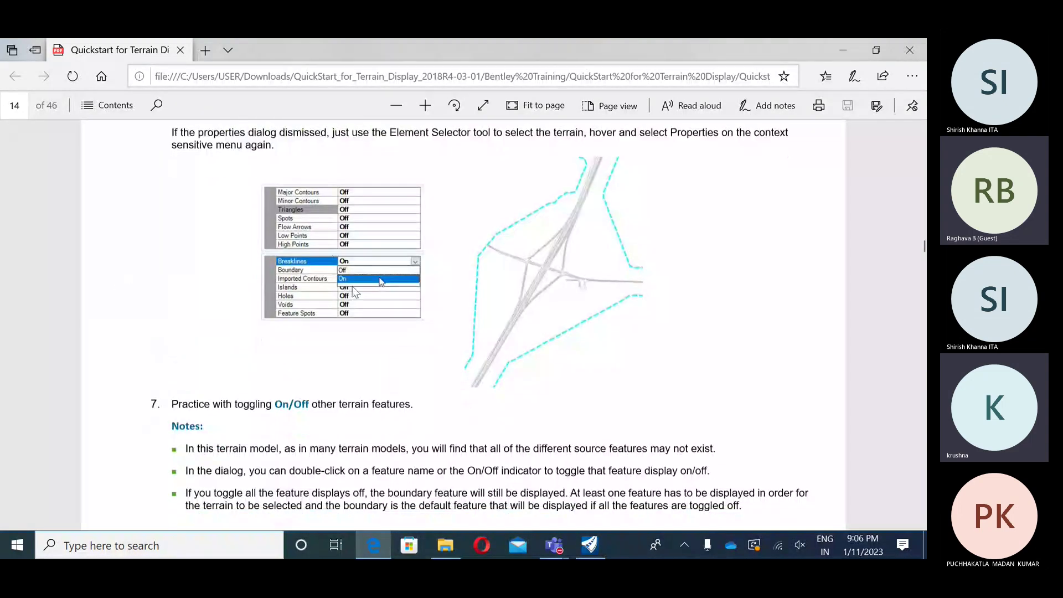
# - Find the Label Terrain Contours instructions of Exercise 3 in the Quickstart PDF and read how to display and zoom into the contours
pyautogui.scroll(-6, 394, 364)
pyautogui.scroll(-6, 393, 359)
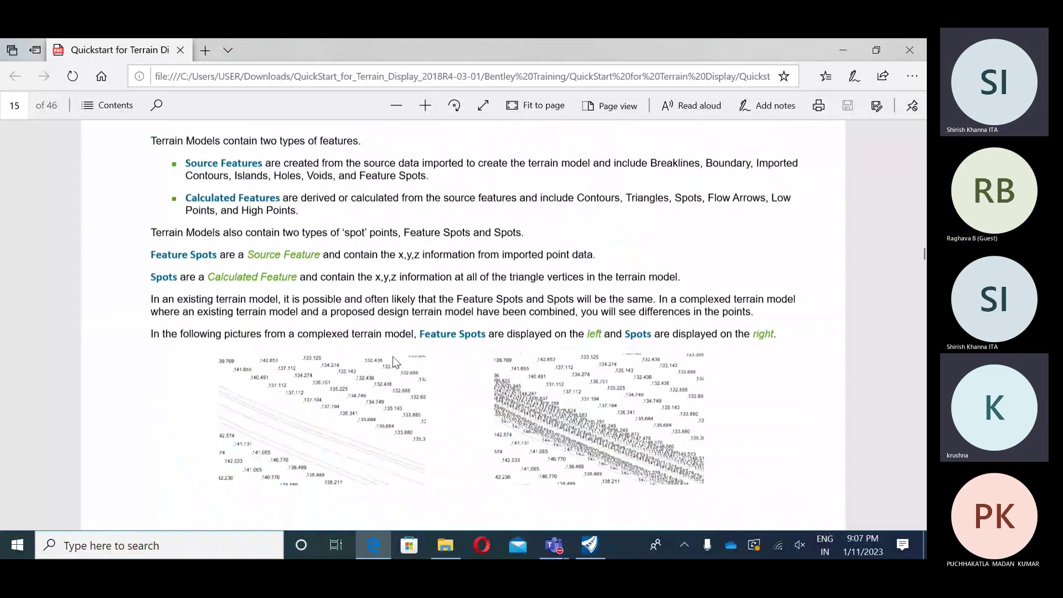
pyautogui.scroll(2, 393, 359)
pyautogui.scroll(-10, 393, 359)
pyautogui.scroll(-20, 393, 359)
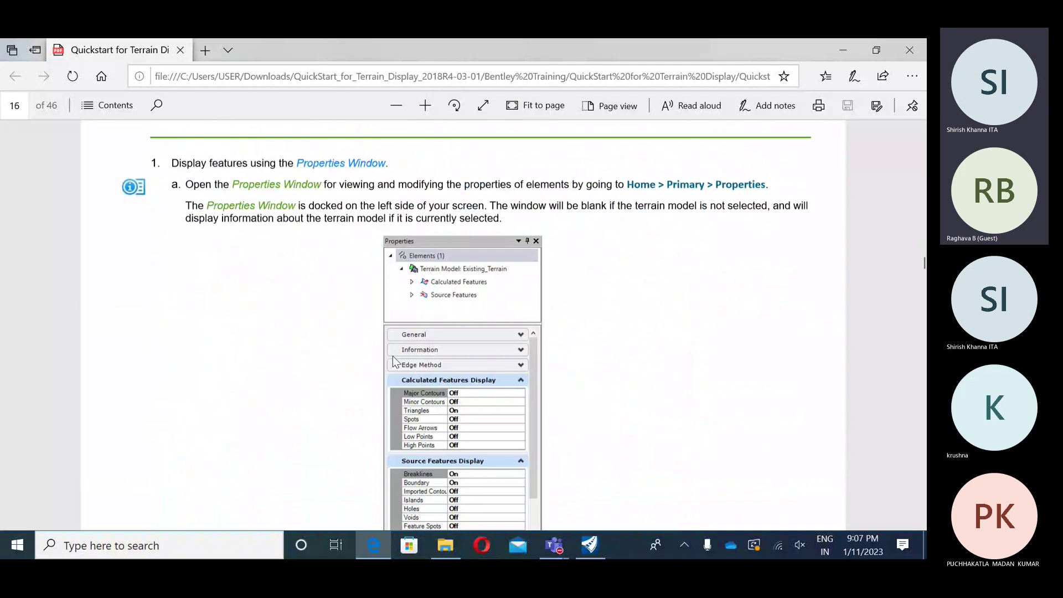
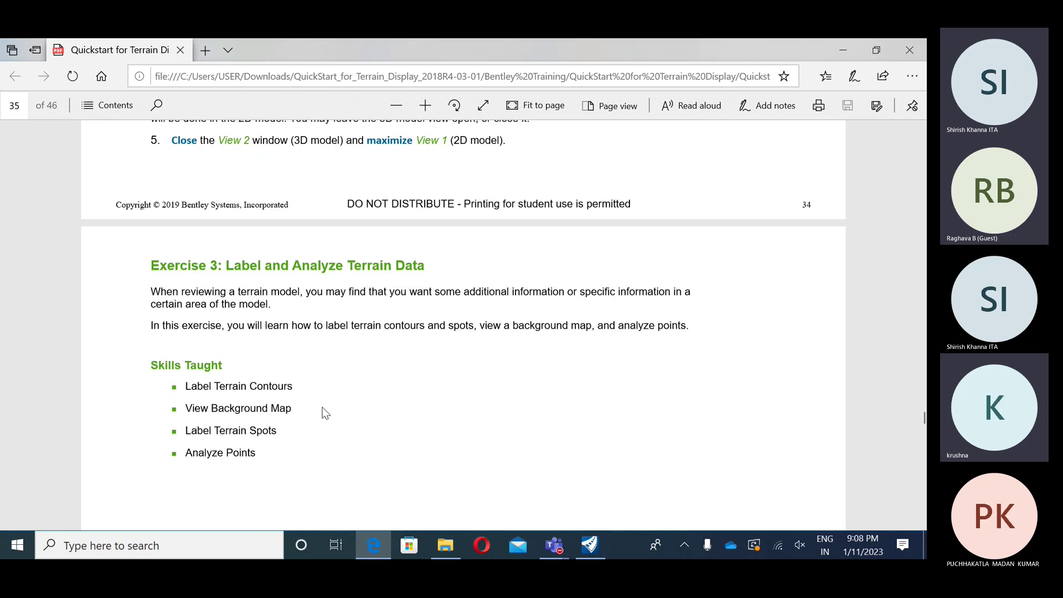
pyautogui.scroll(-10, 336, 373)
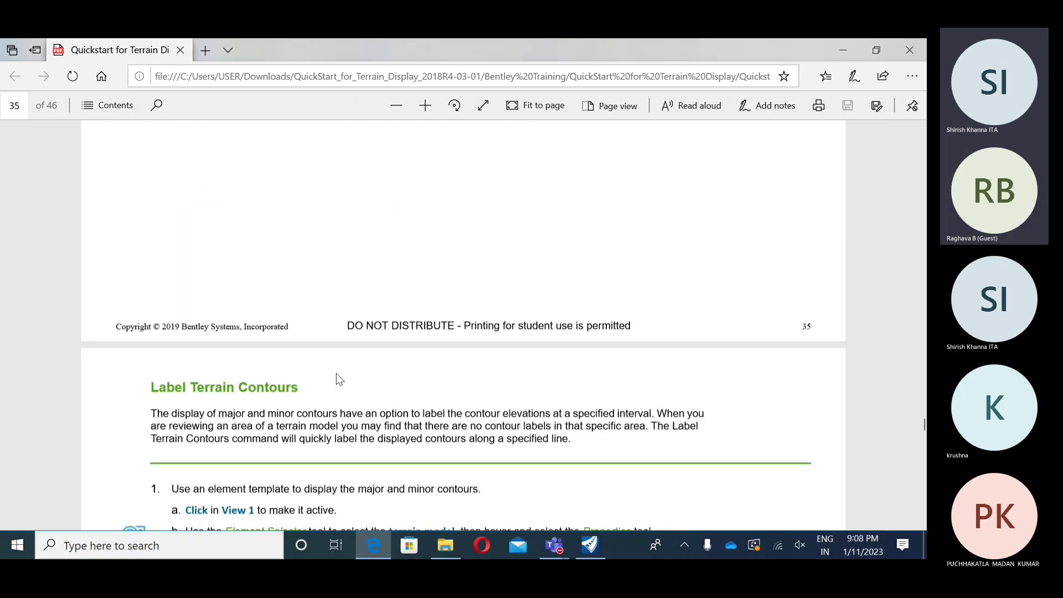
pyautogui.scroll(-3, 339, 379)
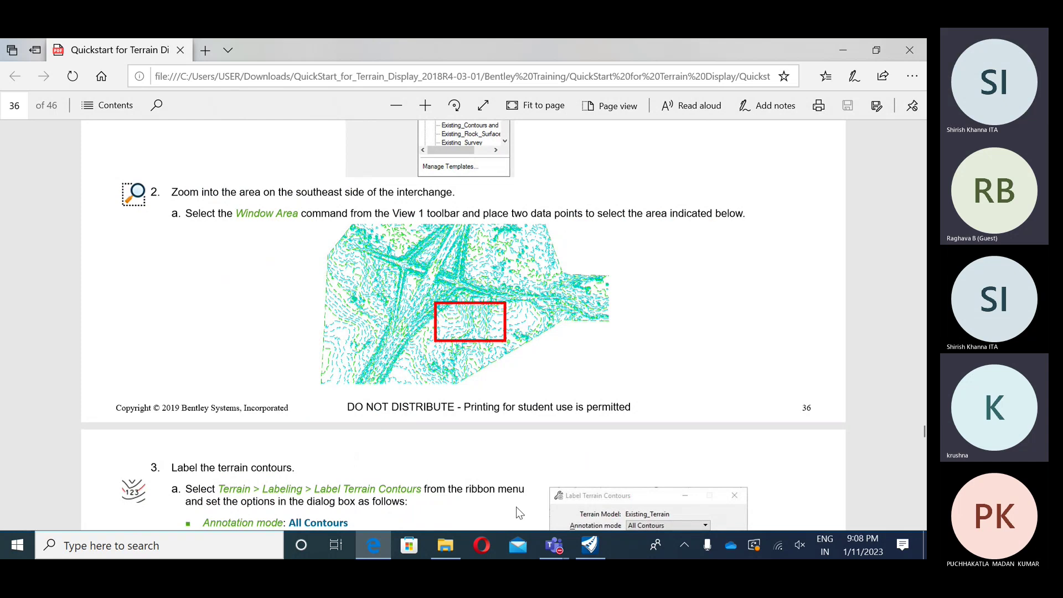
# - Switch to OpenRoads Designer and turn on the Minor Contours and Major Contours displays of the existing terrain
pyautogui.click(589, 545)
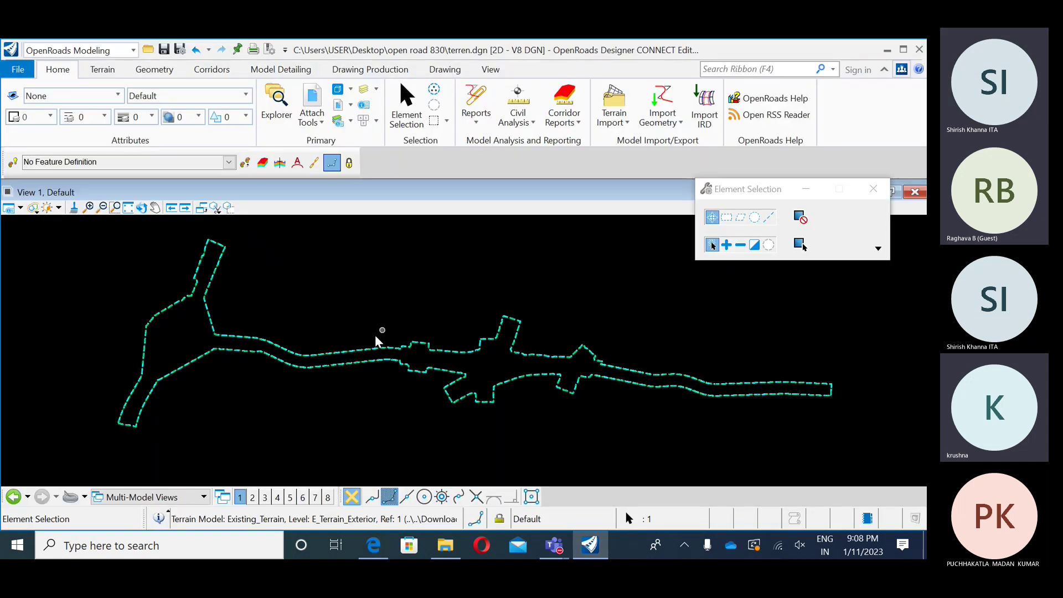
pyautogui.click(389, 350)
pyautogui.moveTo(393, 350)
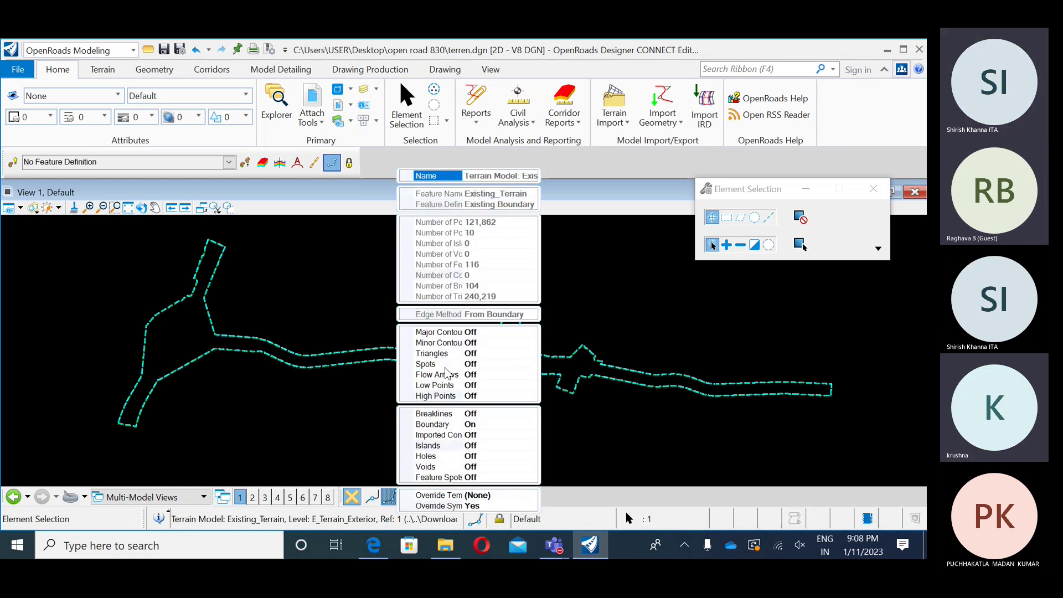
pyautogui.click(497, 346)
pyautogui.click(501, 343)
pyautogui.click(493, 364)
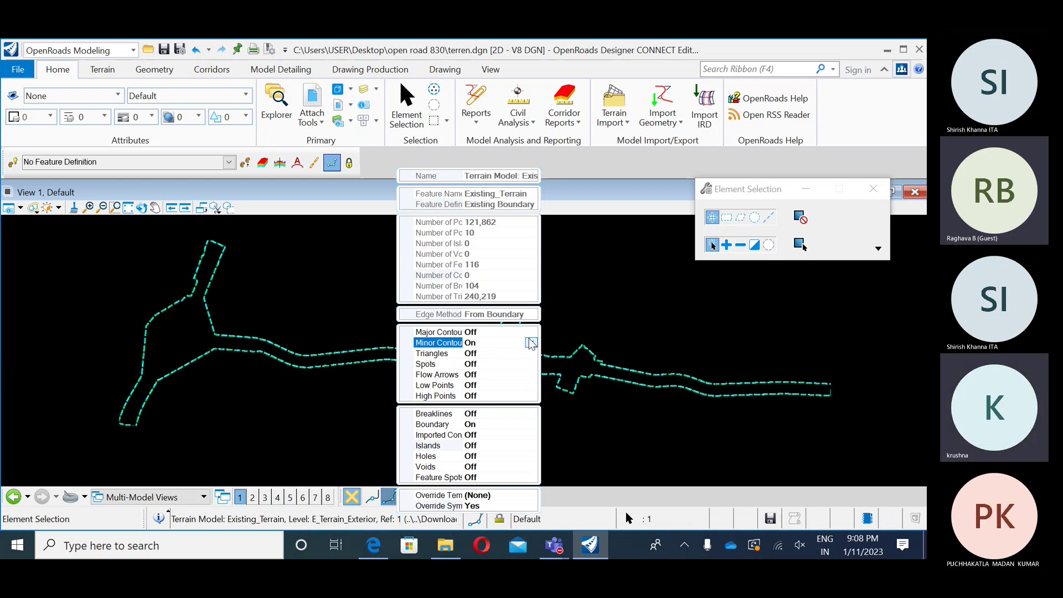
pyautogui.click(504, 333)
pyautogui.click(481, 354)
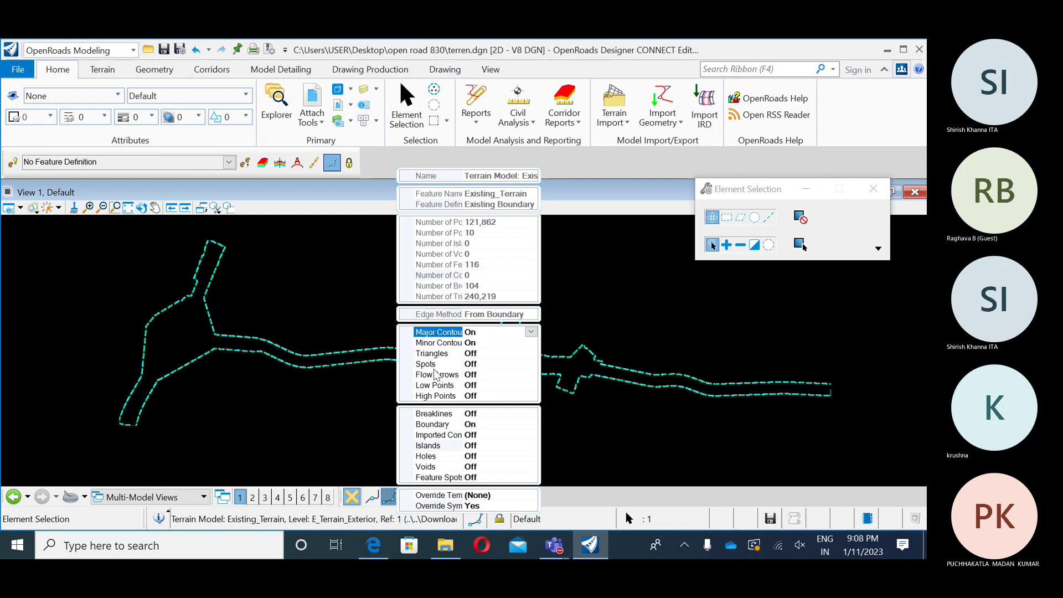
pyautogui.moveTo(348, 396); pyautogui.dragTo(387, 387, button='middle')
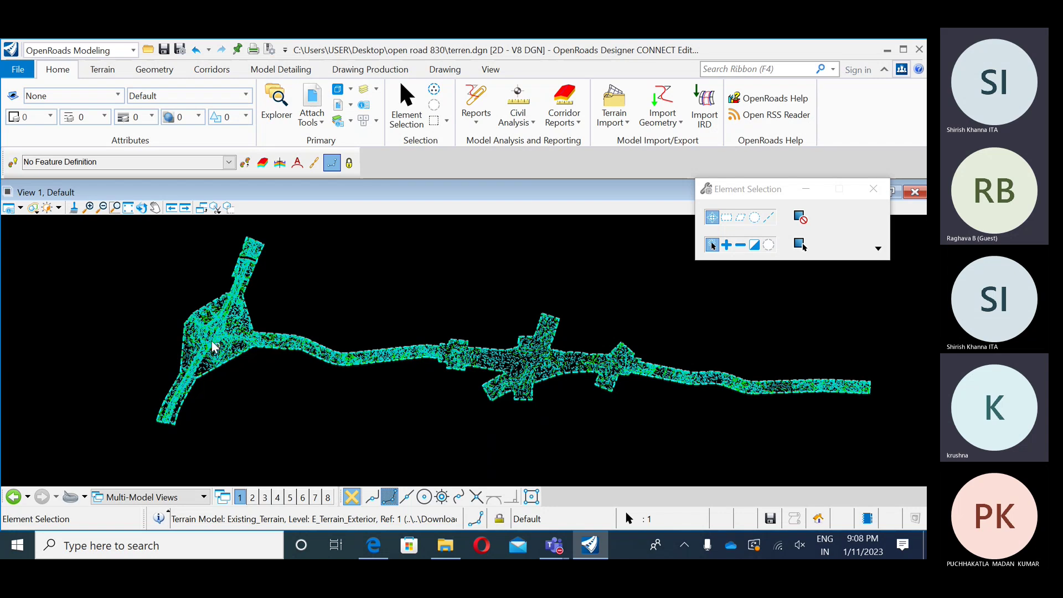
# - Window into the area on the southeast side of the interchange and examine the elevation labels on the contours
pyautogui.scroll(3, 215, 347)
pyautogui.moveTo(216, 348); pyautogui.dragTo(311, 401, button='middle')
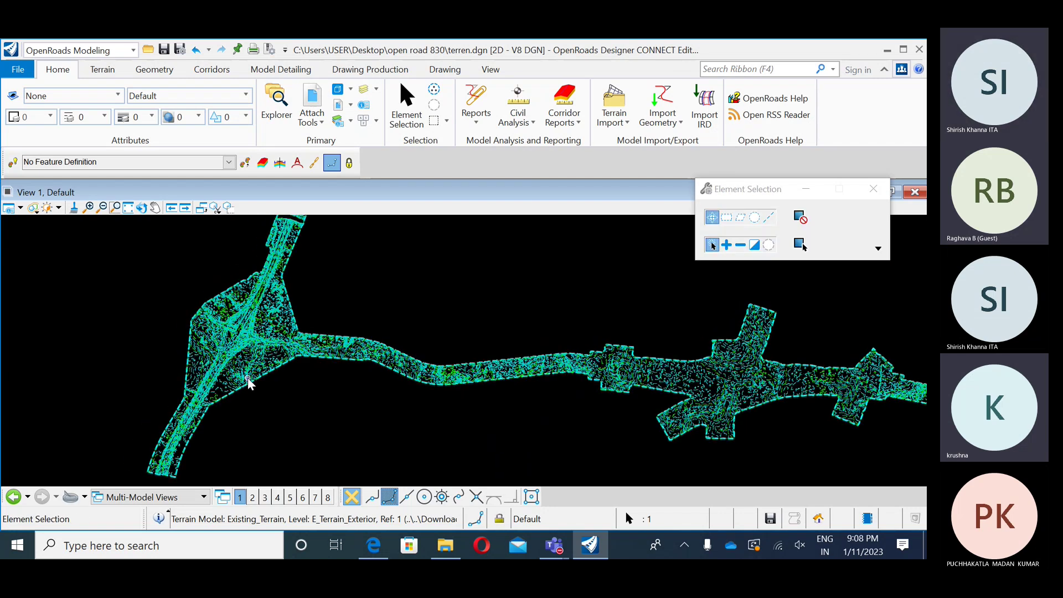
pyautogui.click(115, 207)
pyautogui.click(237, 347)
pyautogui.click(289, 363)
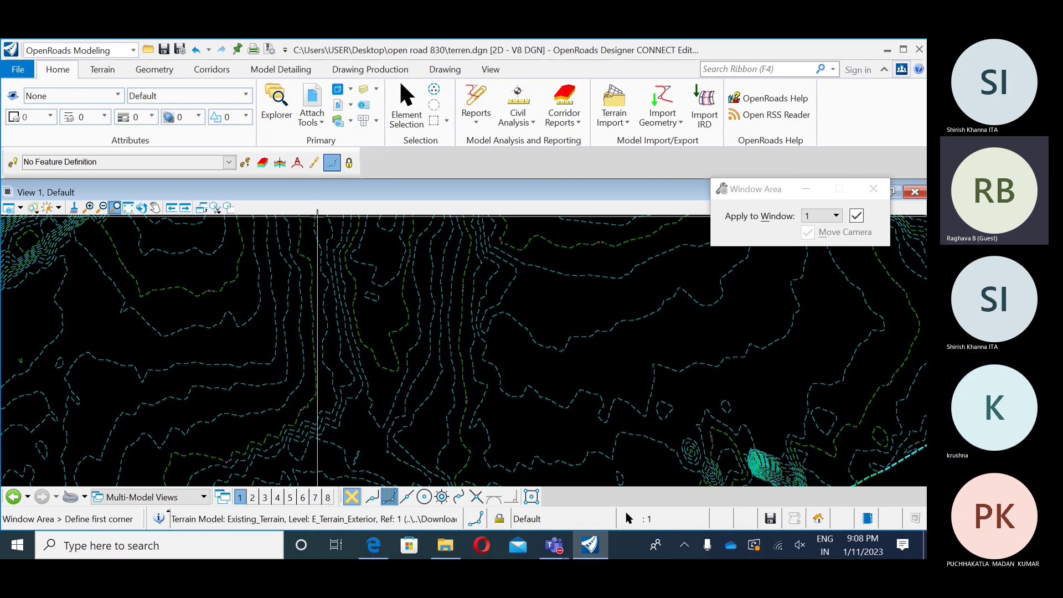
pyautogui.rightClick(297, 268)
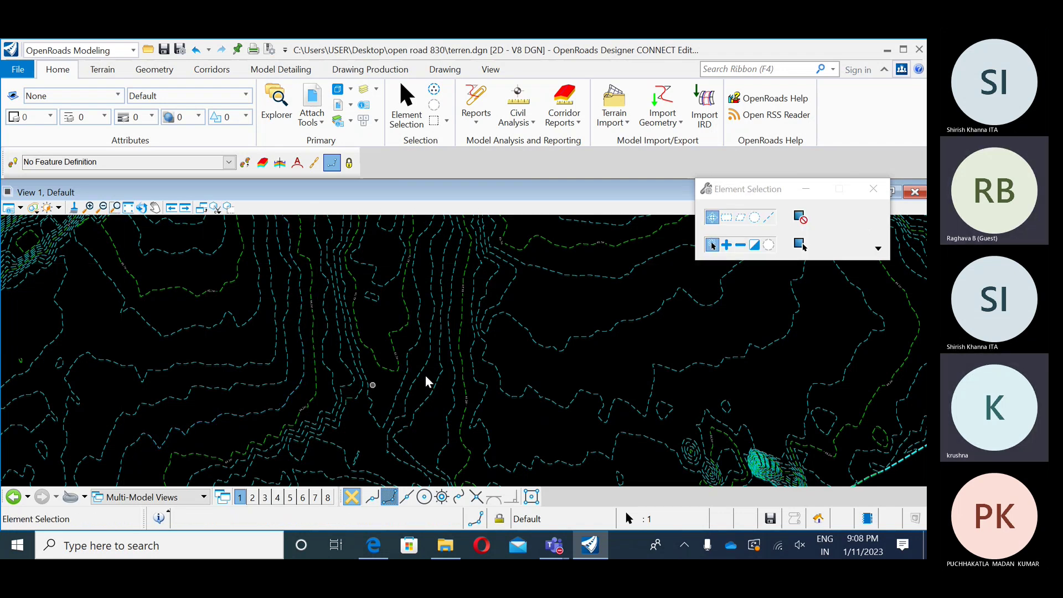
pyautogui.click(468, 360)
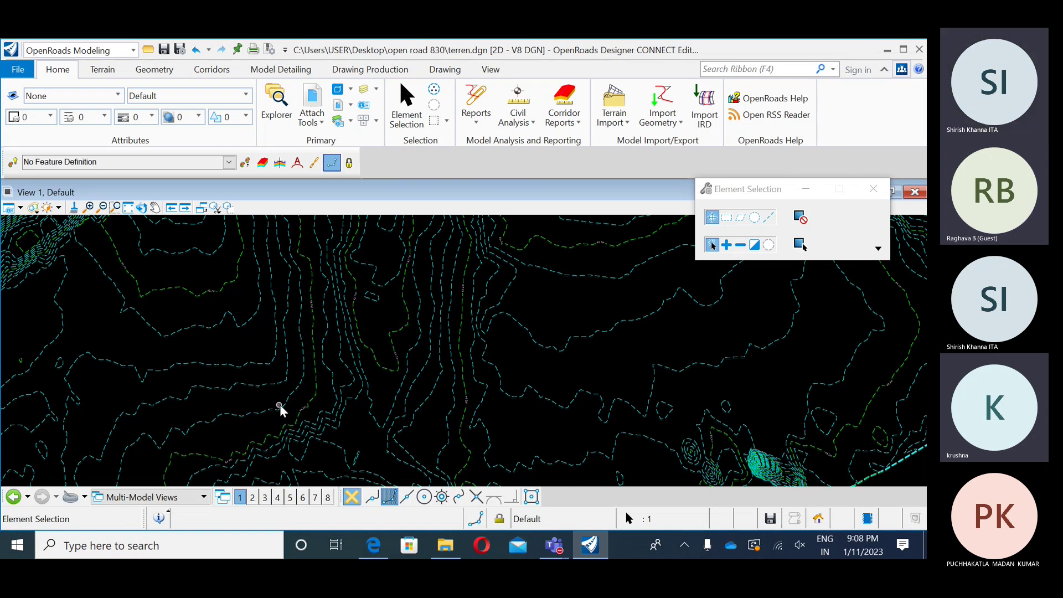
pyautogui.moveTo(281, 409); pyautogui.dragTo(308, 382, button='middle')
pyautogui.scroll(5, 470, 348)
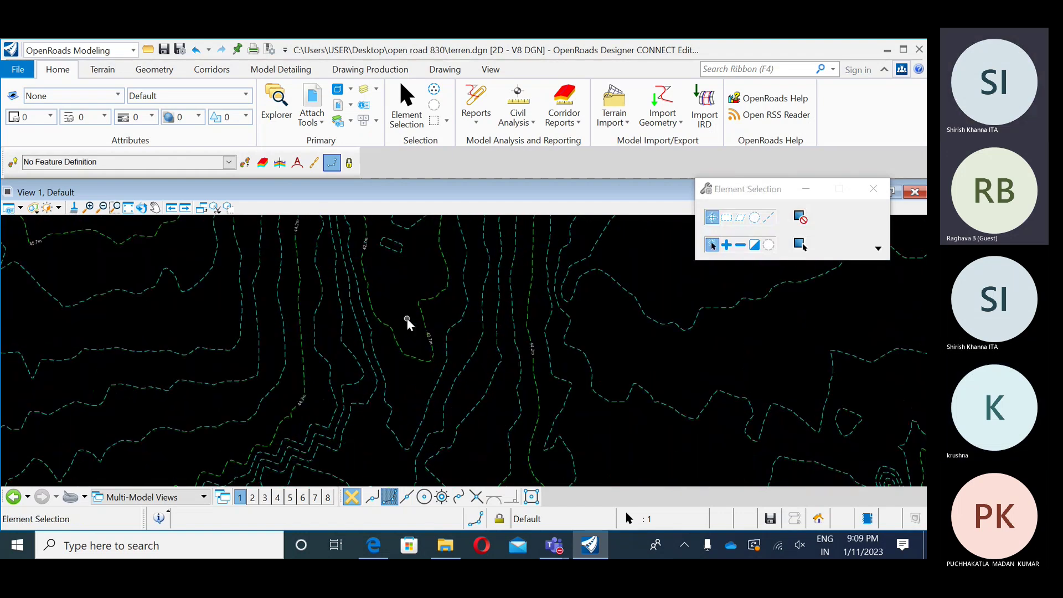
pyautogui.scroll(-1, 394, 352)
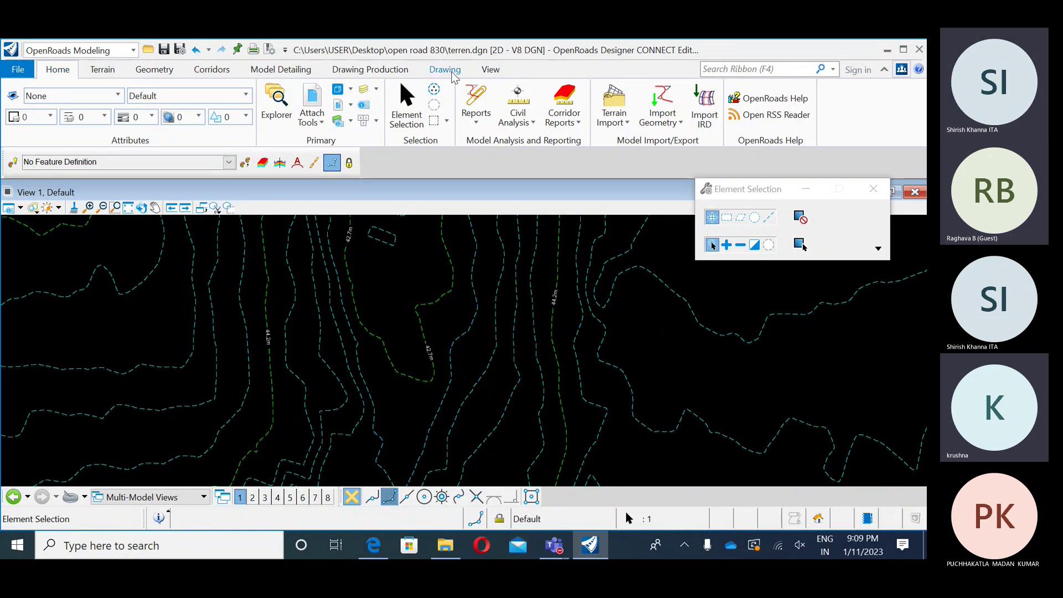
# - Look through the annotation scales available for the drawing
pyautogui.scroll(-6, 496, 77)
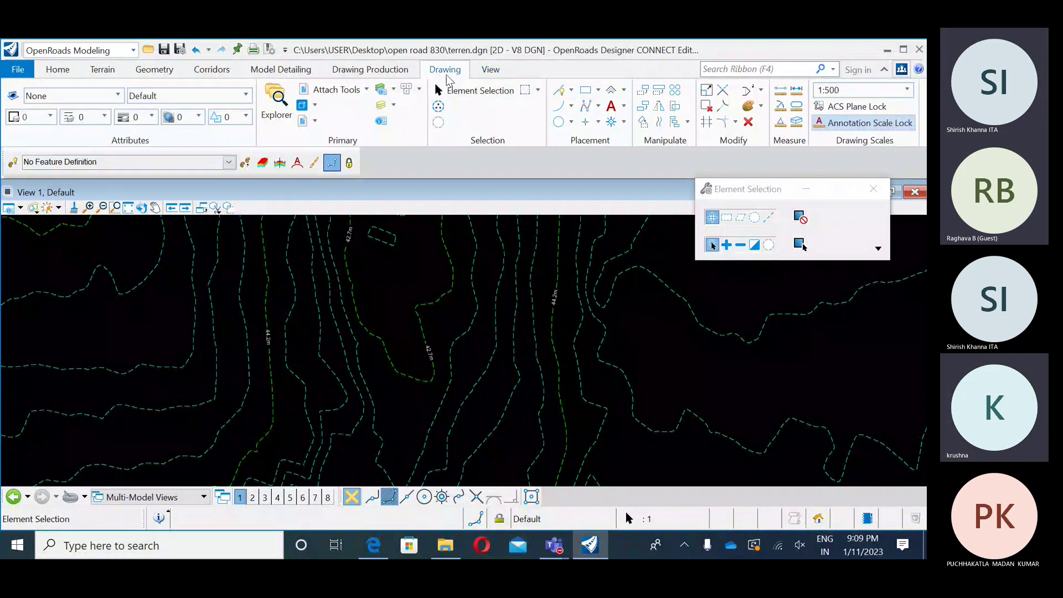
pyautogui.click(867, 91)
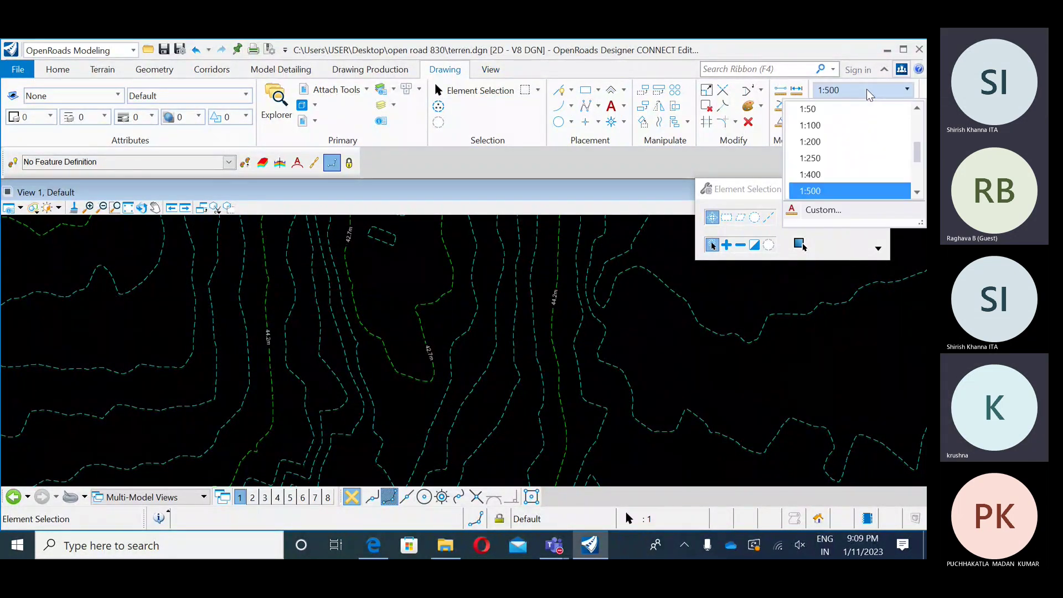
pyautogui.scroll(2, 827, 138)
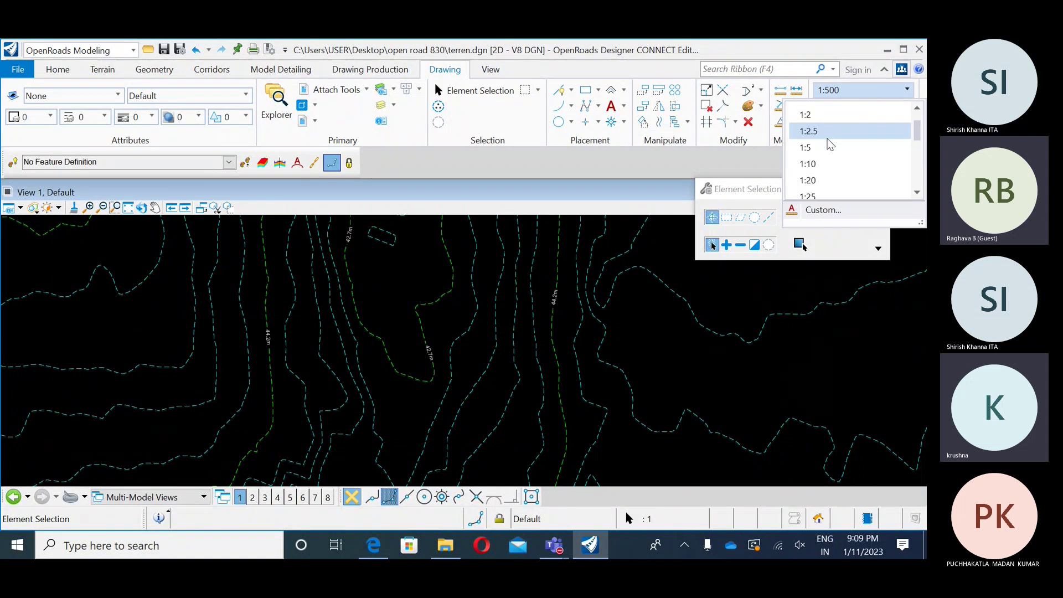
pyautogui.scroll(-5, 827, 141)
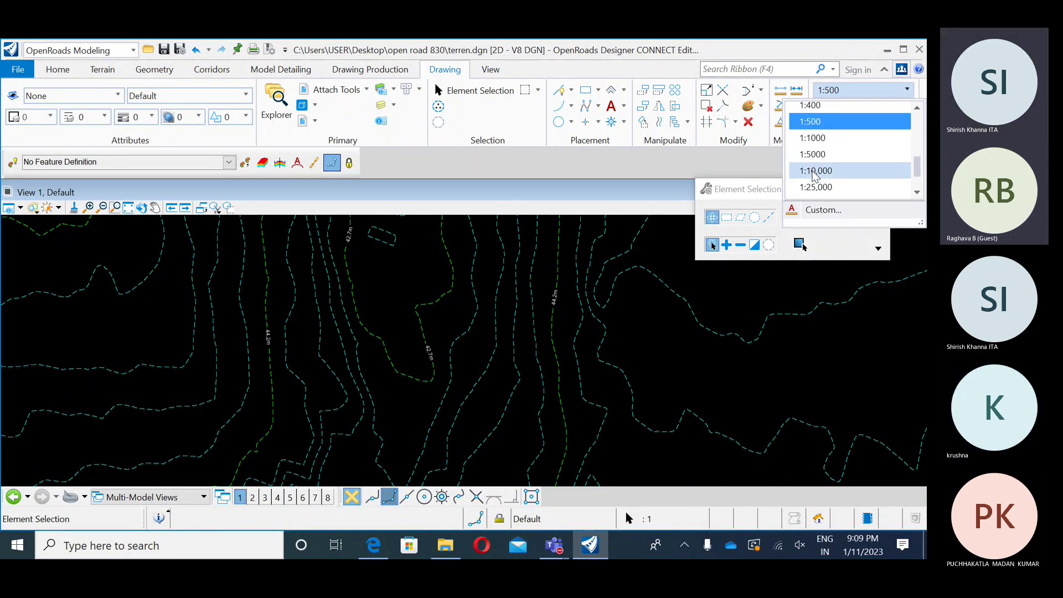
pyautogui.click(624, 73)
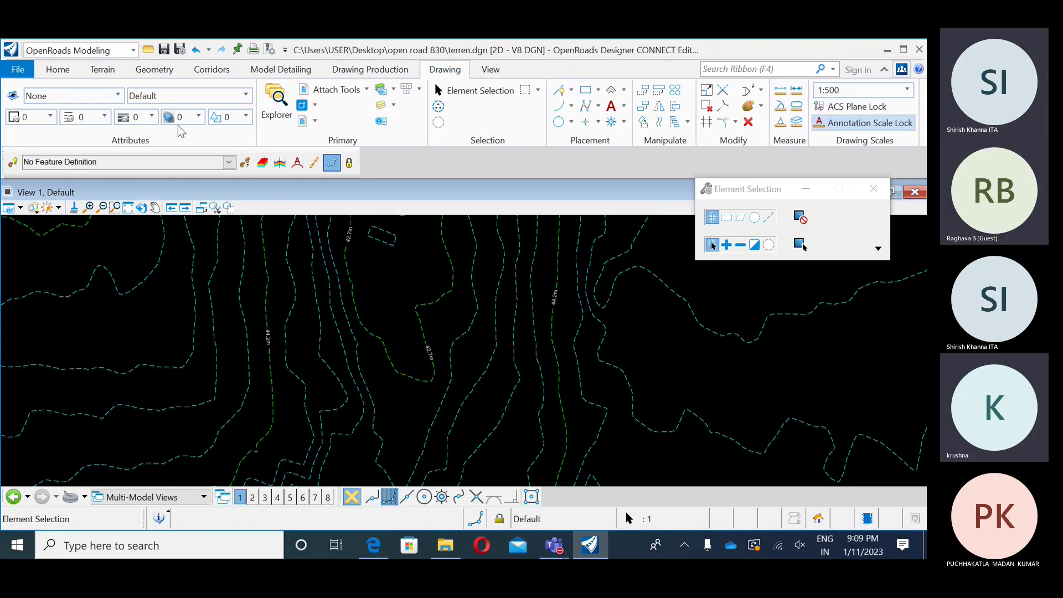
# - Review the terrain analysis tools, including point and elevation analysis, ponds, trace slope, conflict reports, aquaplaning and sight visibility
pyautogui.click(104, 75)
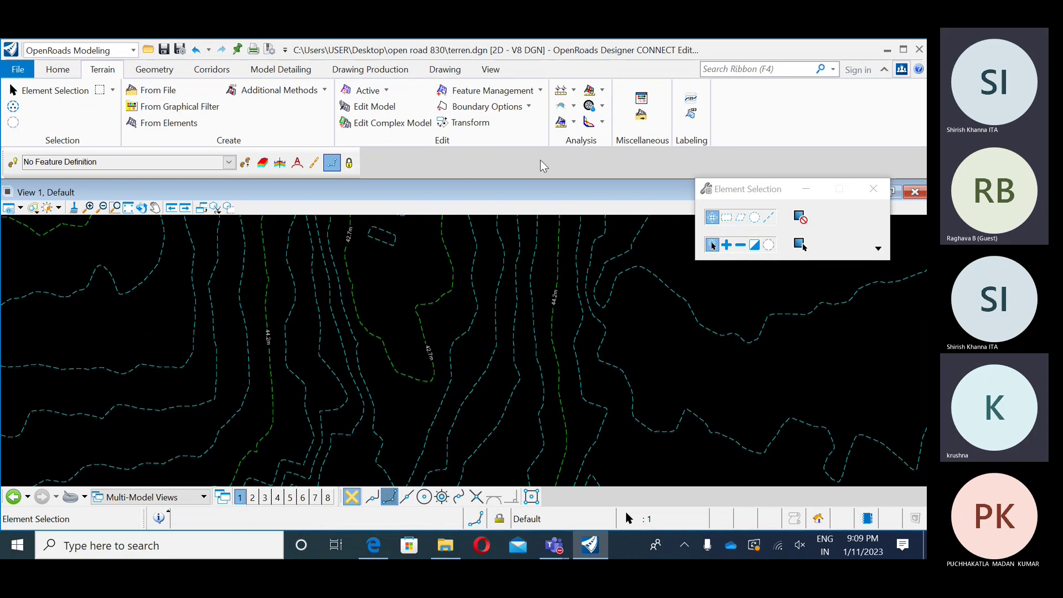
pyautogui.click(574, 91)
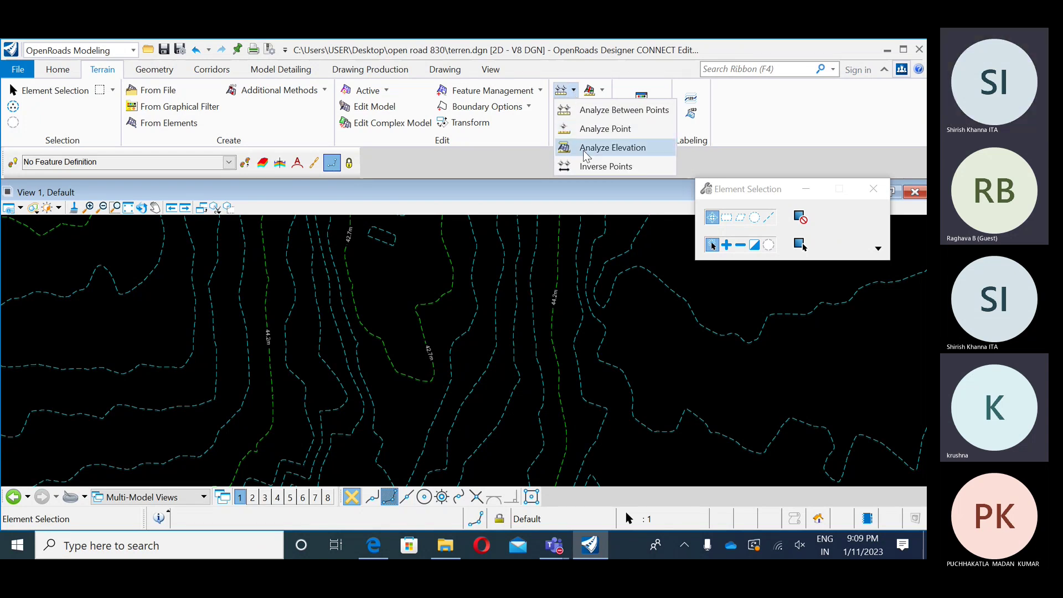
pyautogui.click(531, 175)
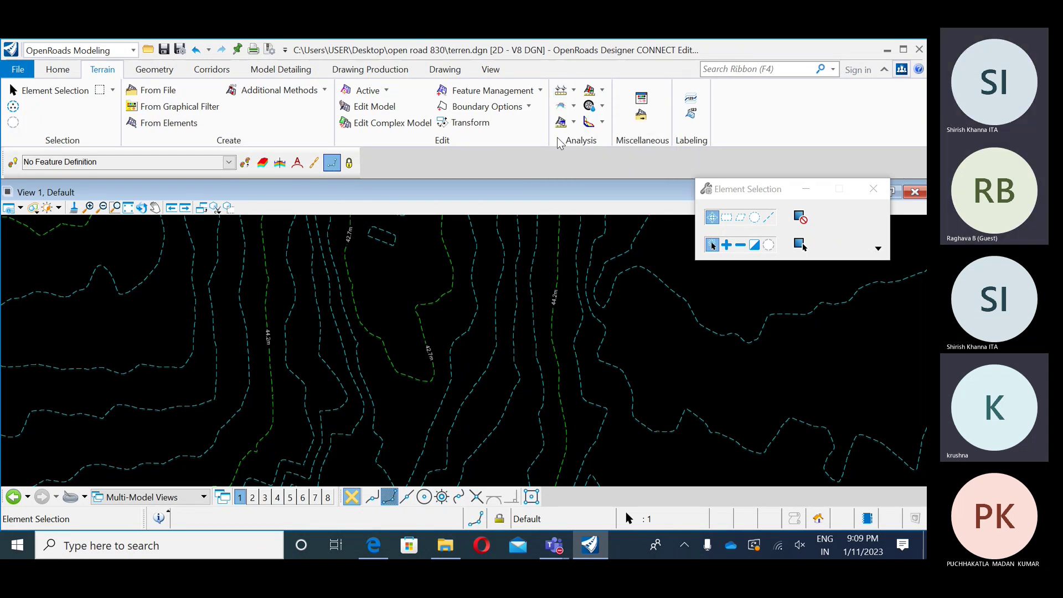
pyautogui.click(566, 105)
pyautogui.click(531, 167)
pyautogui.click(566, 121)
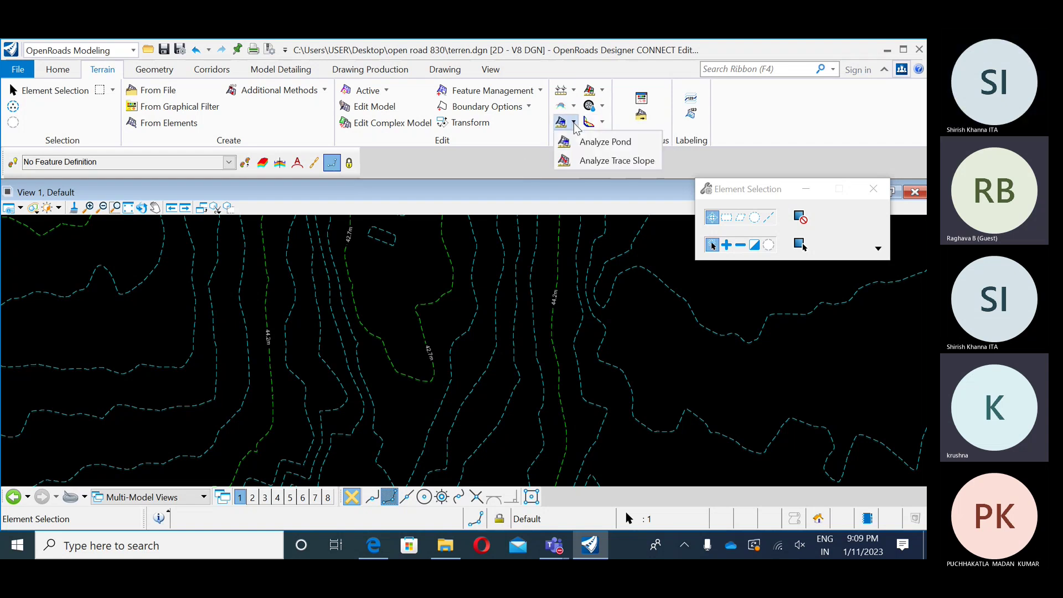
pyautogui.click(589, 178)
pyautogui.click(603, 90)
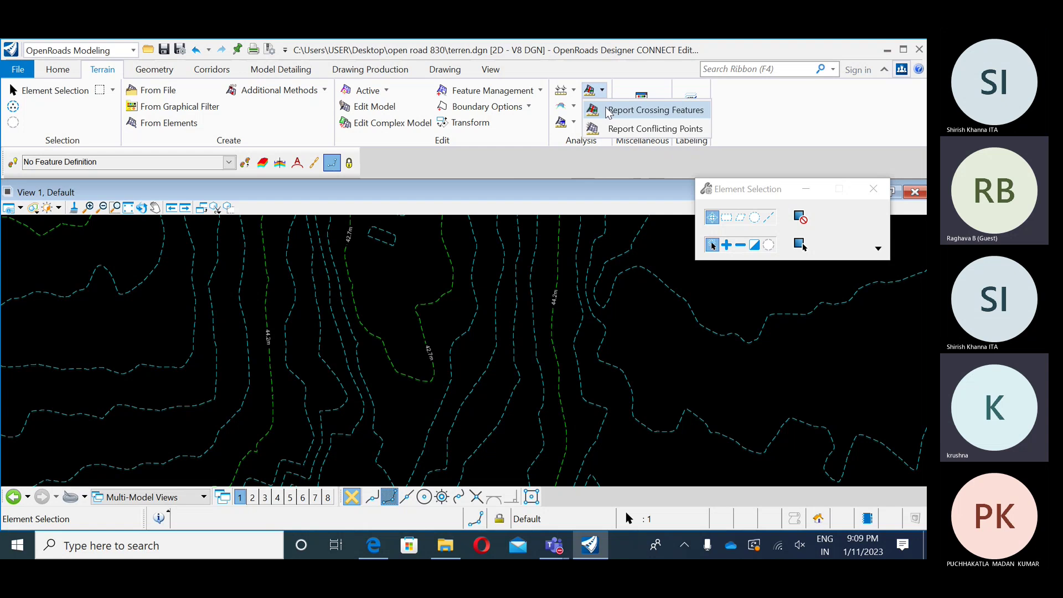
pyautogui.click(602, 178)
pyautogui.click(602, 107)
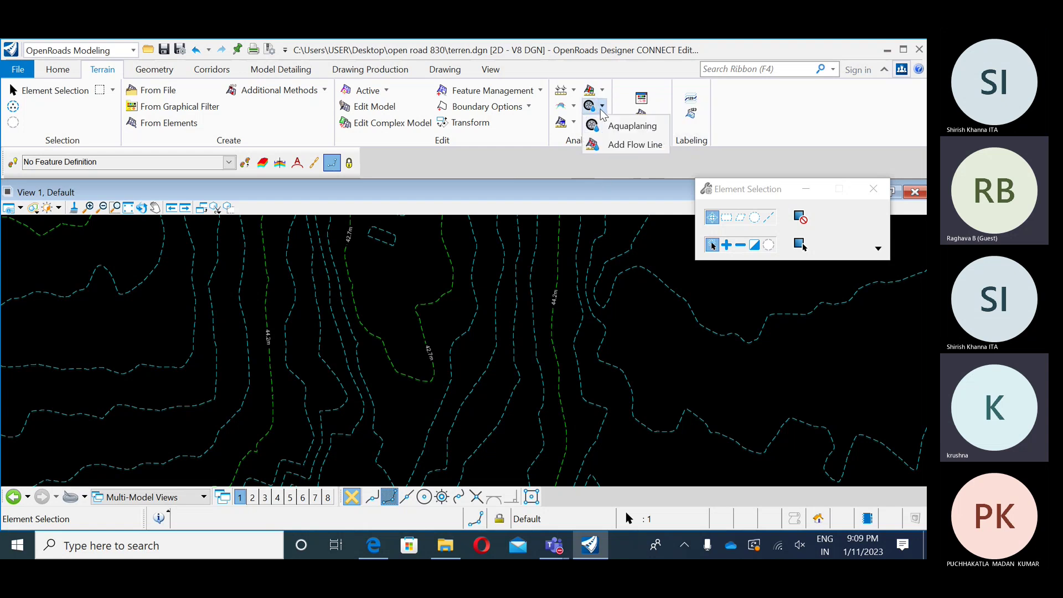
pyautogui.click(601, 107)
pyautogui.click(602, 122)
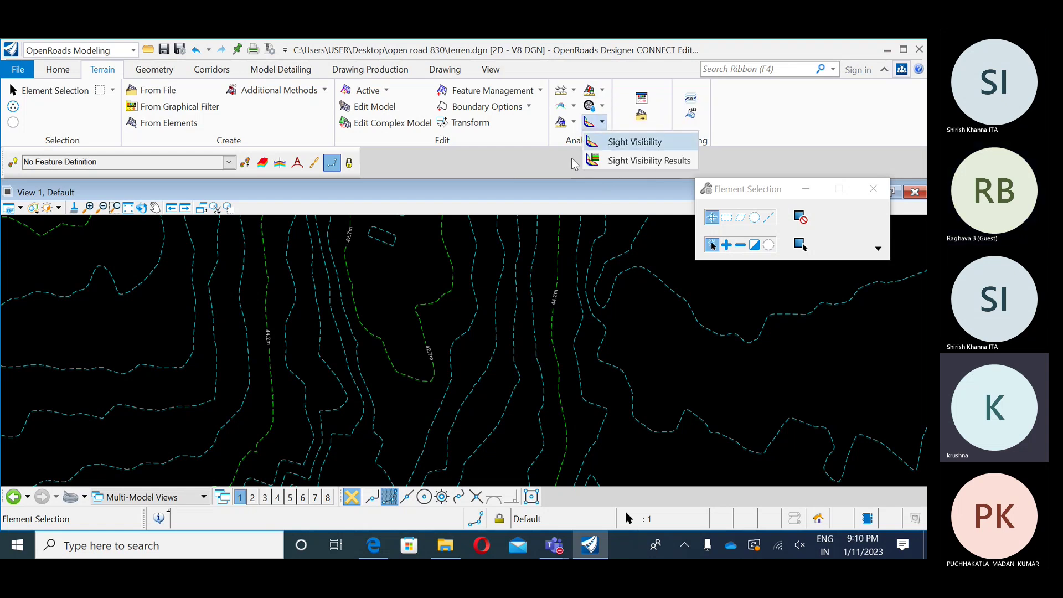
pyautogui.click(555, 177)
pyautogui.click(574, 91)
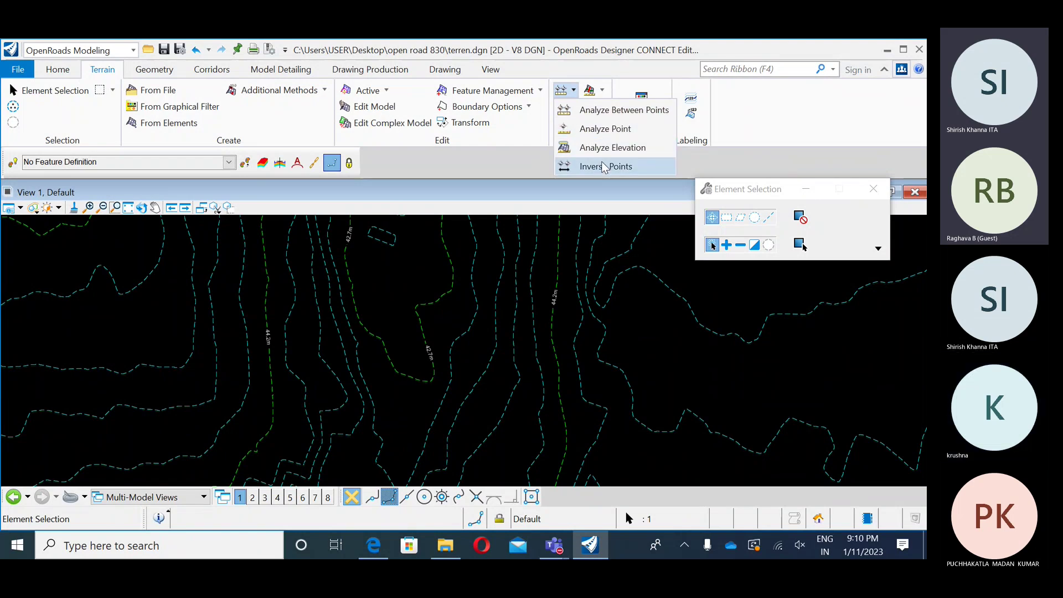
pyautogui.click(506, 165)
# - Check the contour labeling options and prompts in the Quickstart PDF in Edge and return to OpenRoads Designer
pyautogui.click(361, 552)
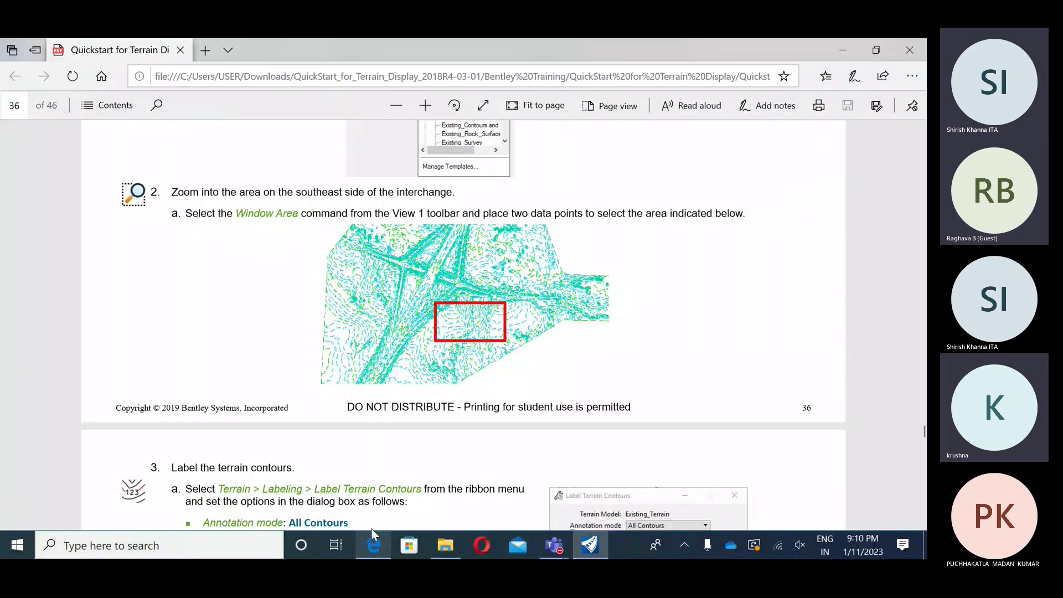
pyautogui.scroll(-3, 376, 380)
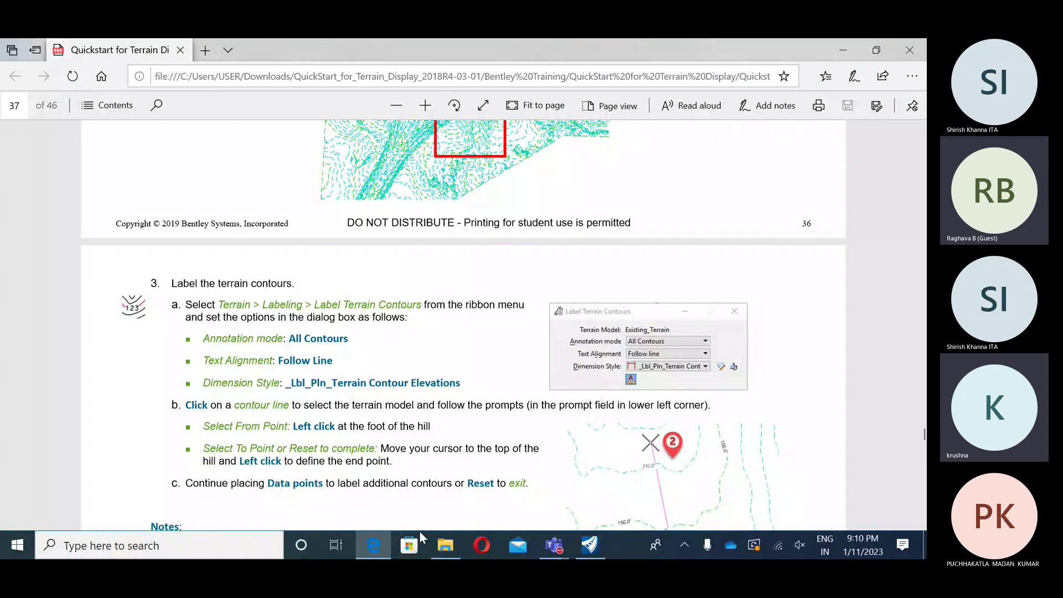
pyautogui.click(590, 545)
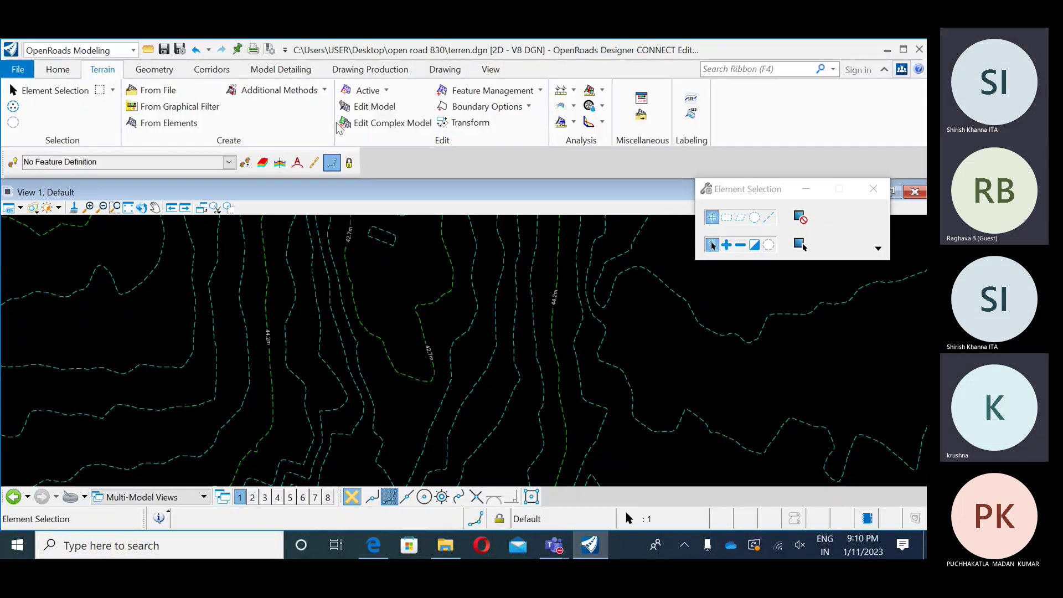
# - Start labelling terrain contours, pick the Existing_Terrain model and draw a label line across the contours below the 42.7 m contour
pyautogui.click(692, 102)
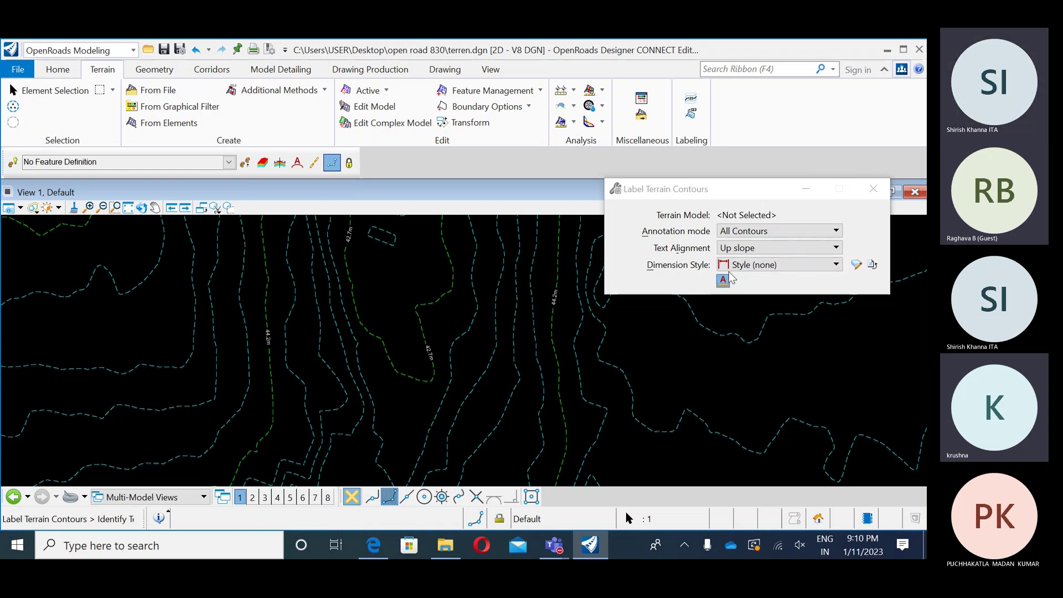
pyautogui.click(425, 408)
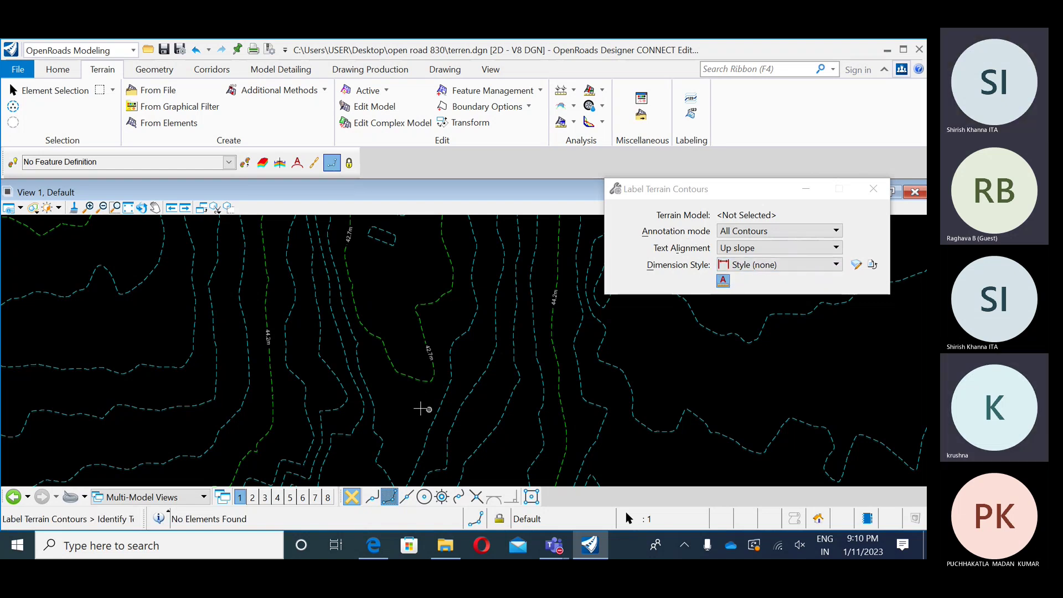
pyautogui.click(275, 399)
pyautogui.click(273, 399)
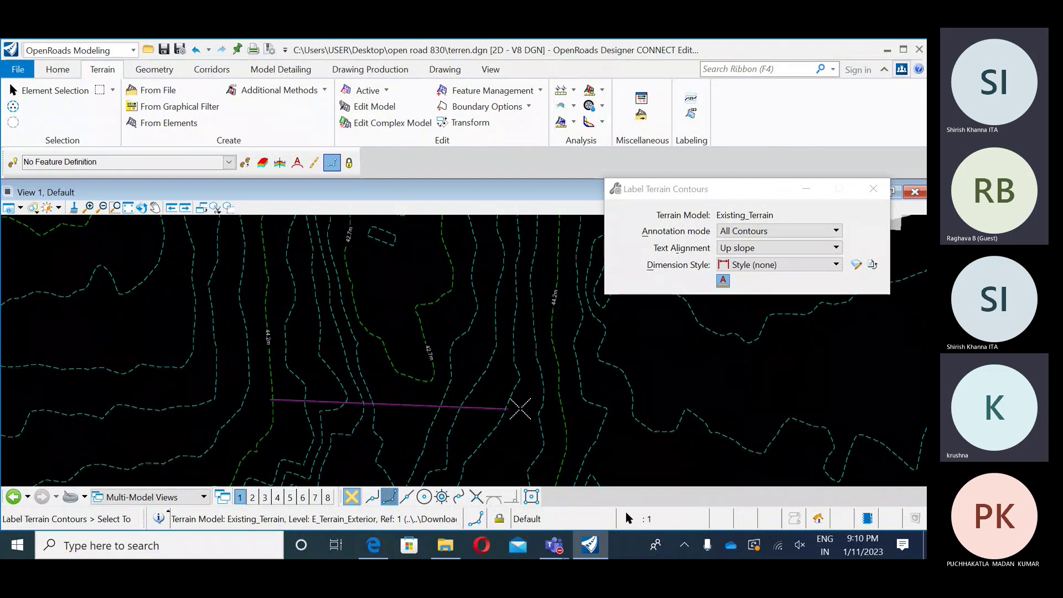
pyautogui.click(497, 408)
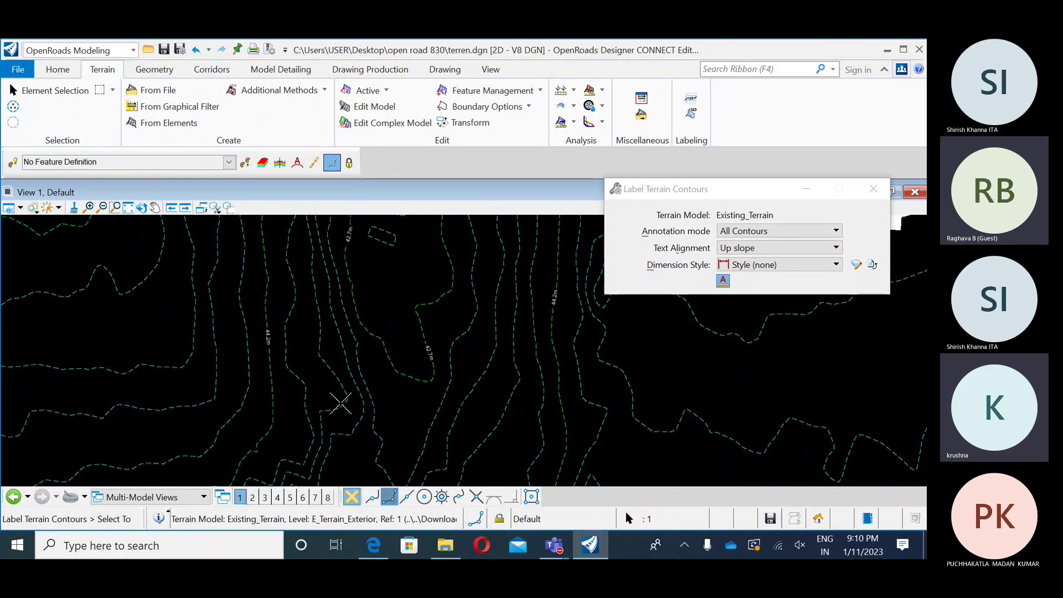
# - Try to label more contours of Existing_Terrain by drawing further crossing lines with the dimension style set to none
pyautogui.scroll(3, 387, 368)
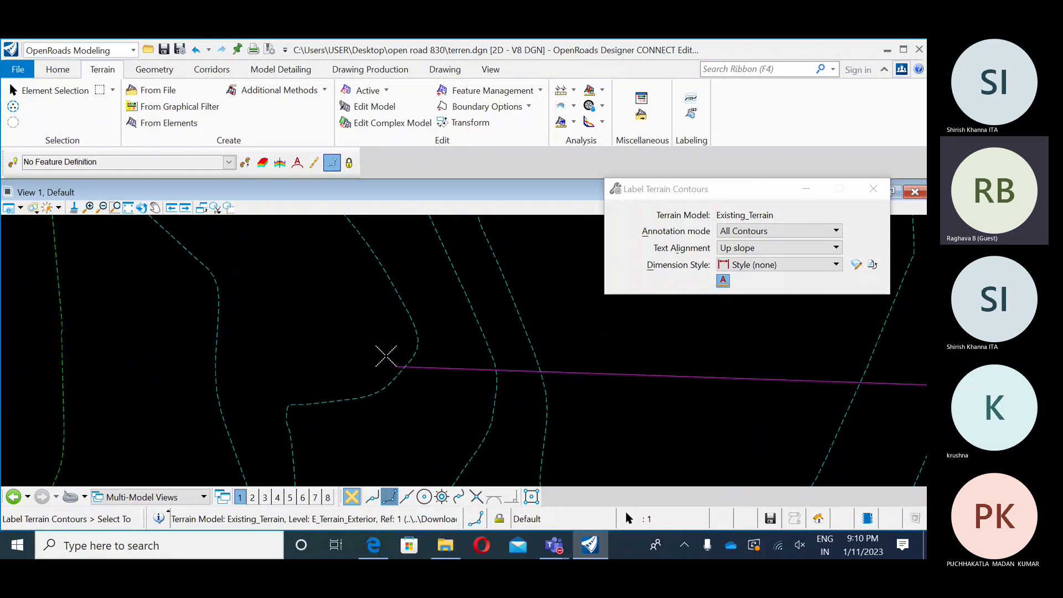
pyautogui.click(386, 355)
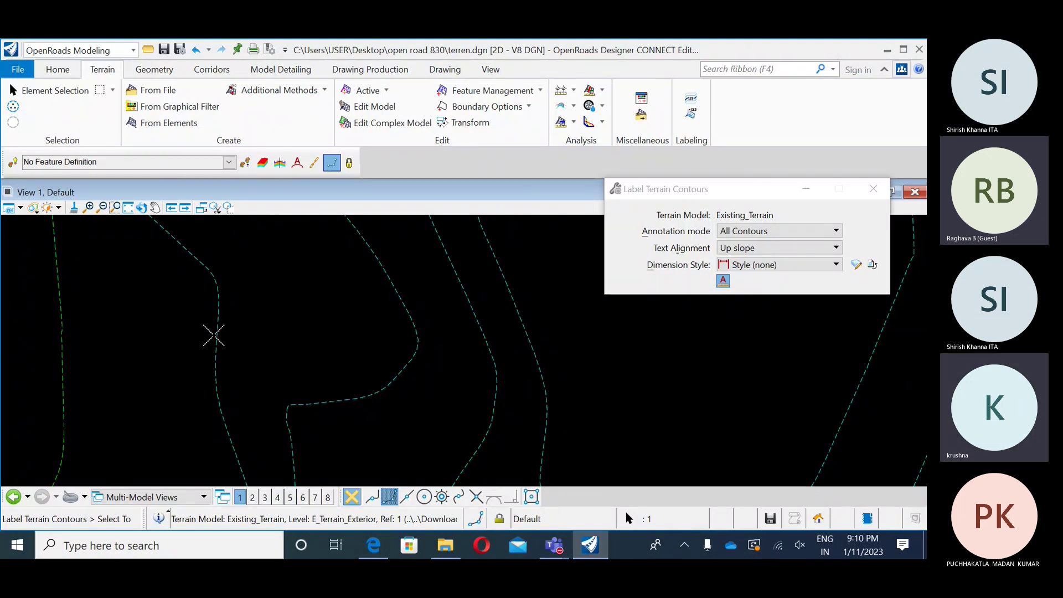
pyautogui.scroll(-2, 116, 331)
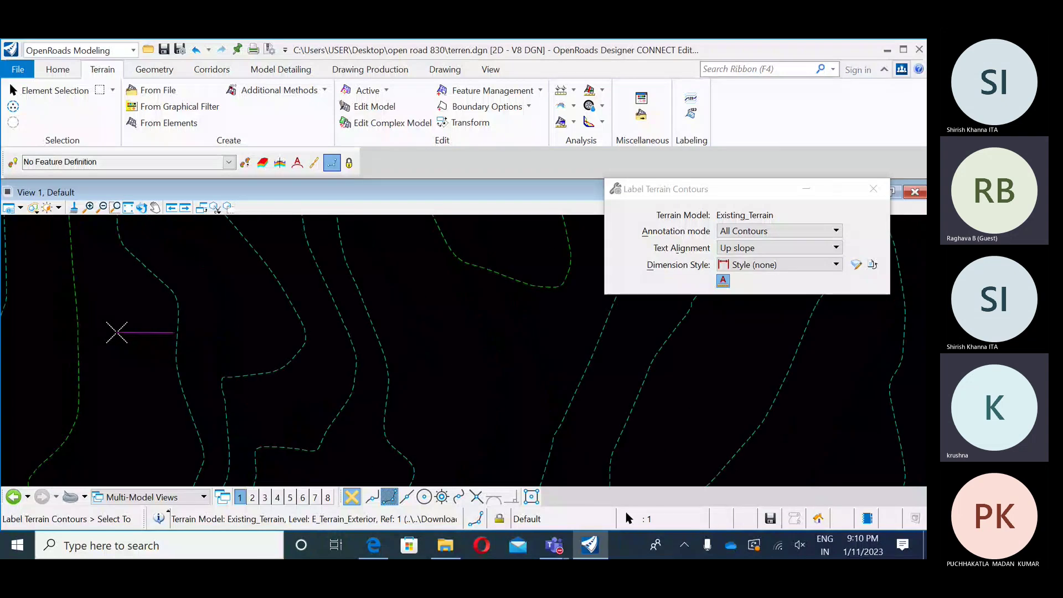
pyautogui.scroll(-2, 117, 332)
pyautogui.moveTo(147, 333); pyautogui.dragTo(256, 337)
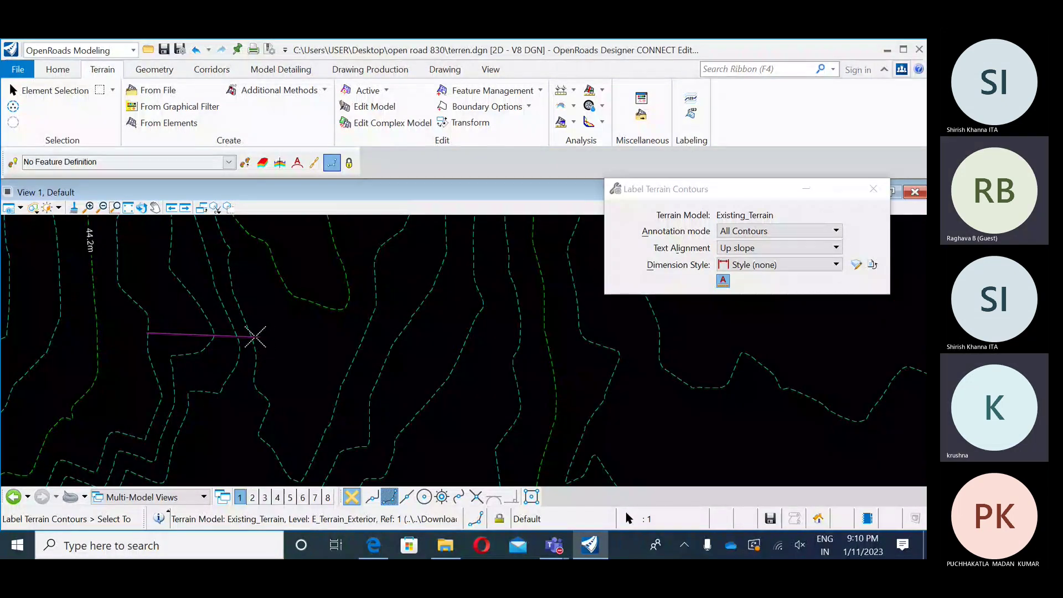
pyautogui.click(252, 337)
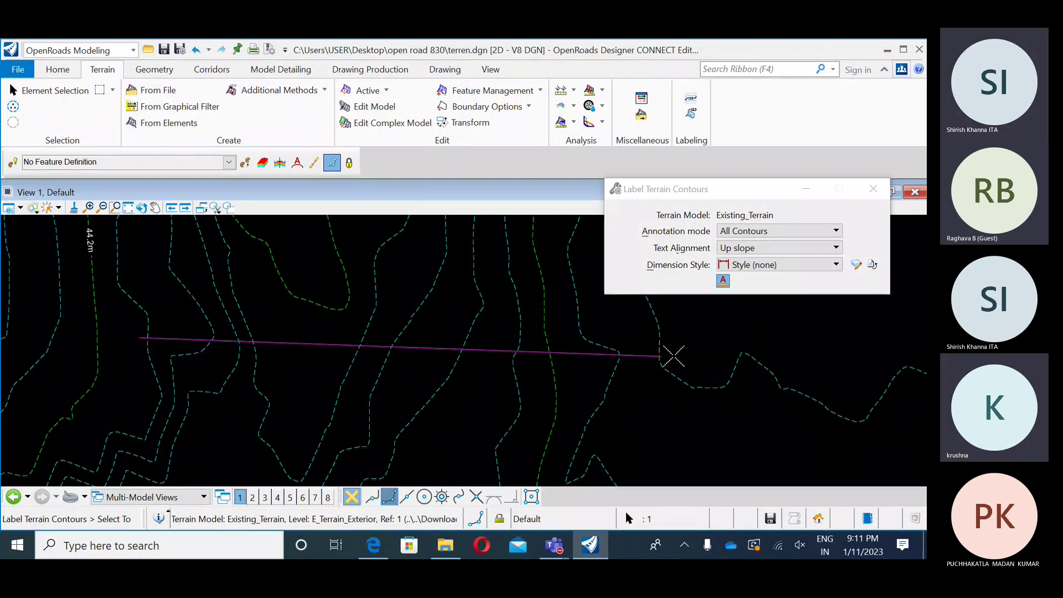
pyautogui.click(590, 364)
pyautogui.rightClick(600, 361)
# - Reselect Existing_Terrain and try again to label all contours along lines running back and forth across them
pyautogui.click(222, 322)
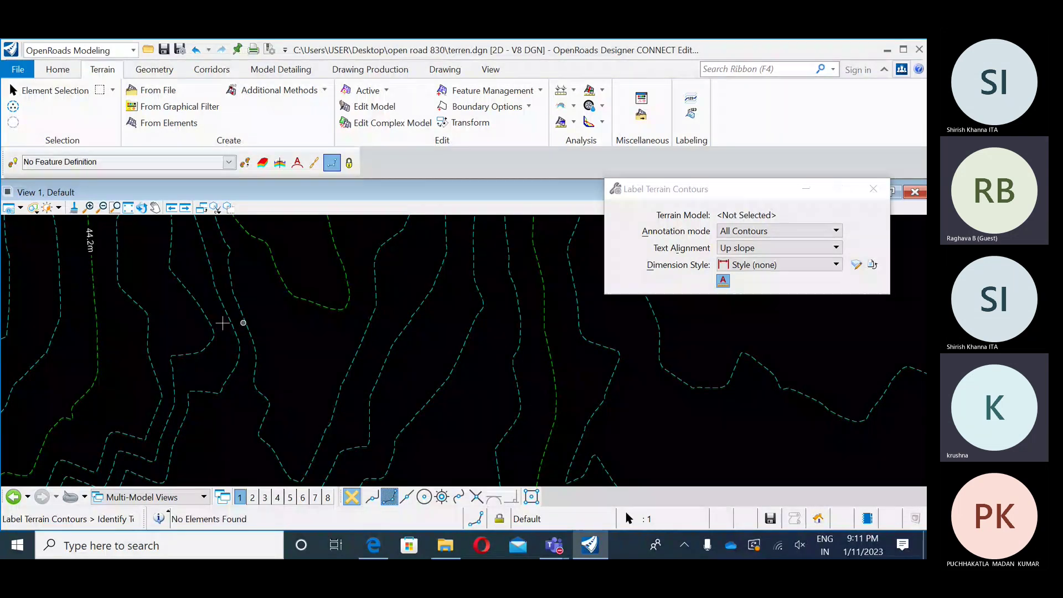
pyautogui.click(214, 331)
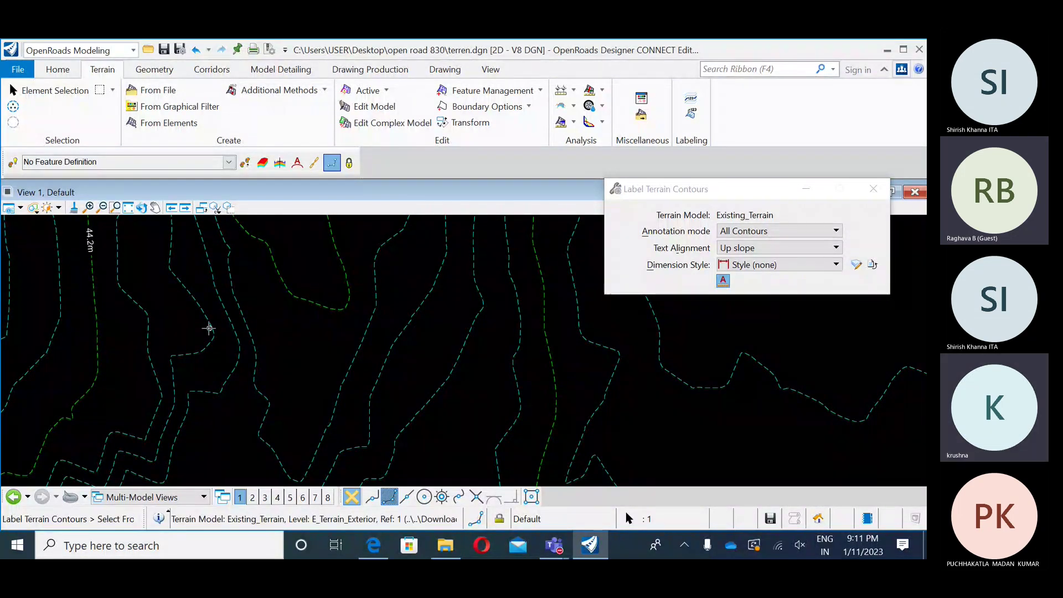
pyautogui.click(186, 336)
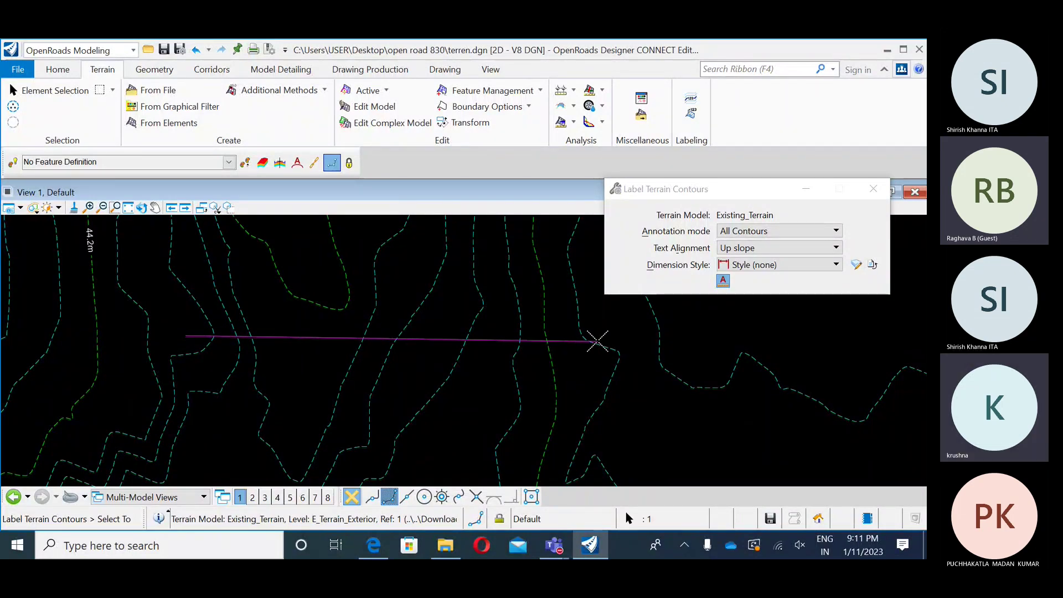
pyautogui.click(618, 335)
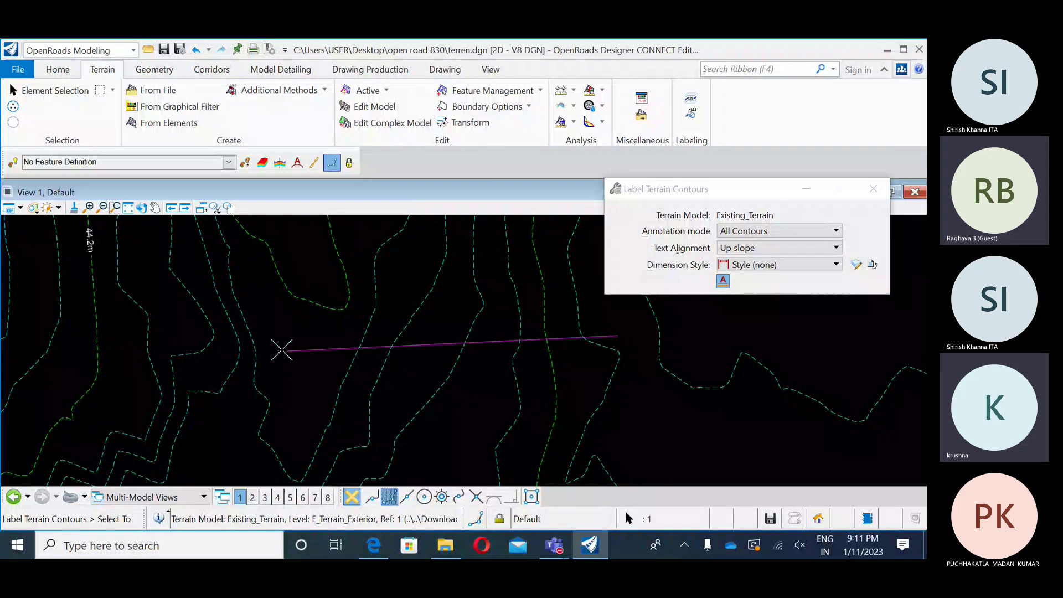
pyautogui.click(167, 338)
pyautogui.moveTo(168, 338); pyautogui.dragTo(212, 332, button='middle')
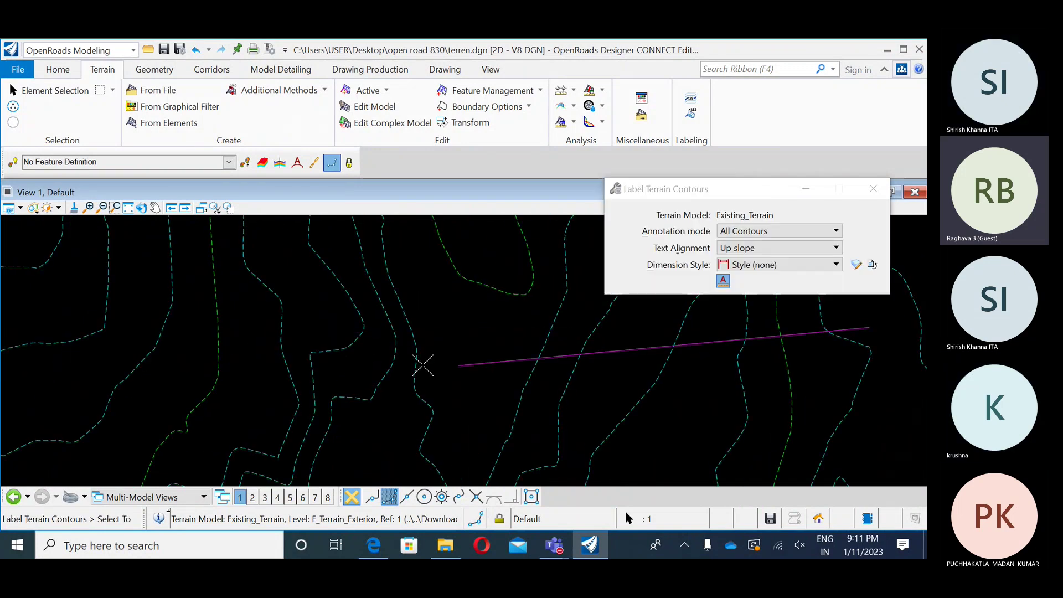
# - Choose All Contours annotation, Up slope text alignment and the _Lbl_Pln_Terrain Contour Elevations dimension style for the contour labels
pyautogui.click(767, 233)
pyautogui.click(754, 240)
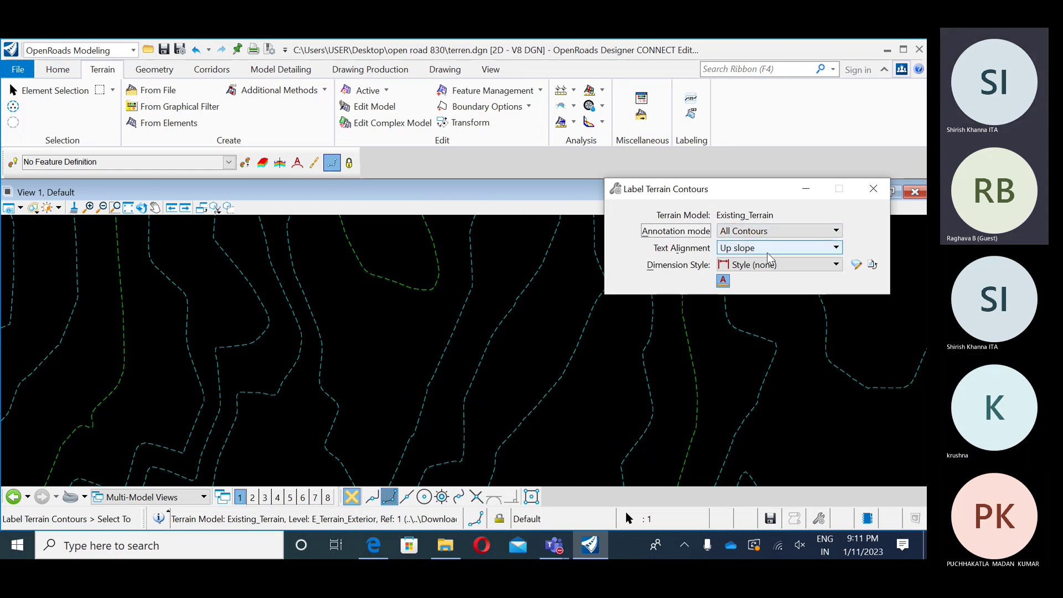
pyautogui.click(764, 255)
pyautogui.click(733, 256)
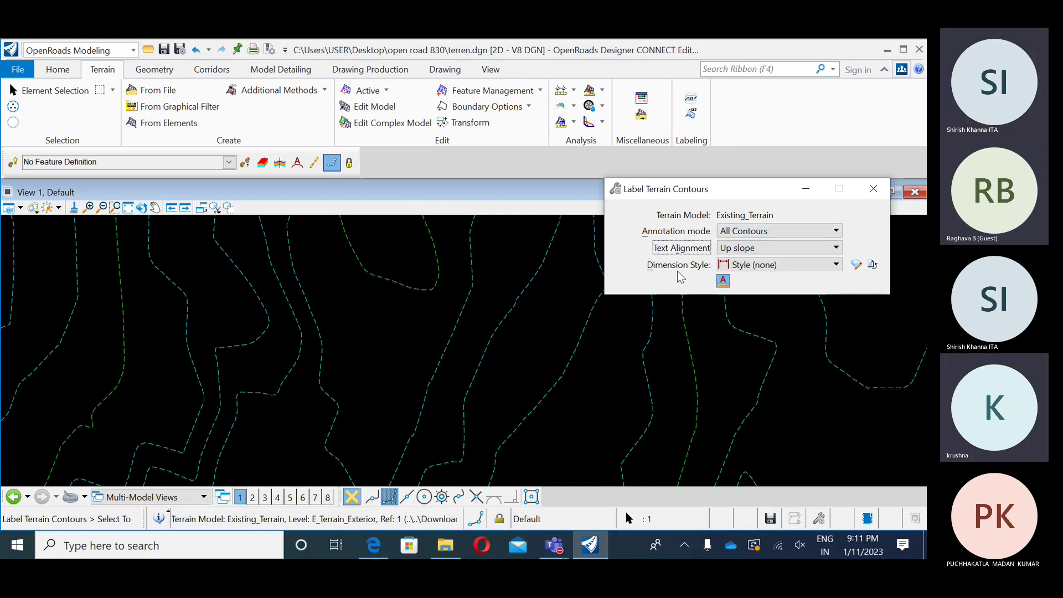
pyautogui.click(765, 264)
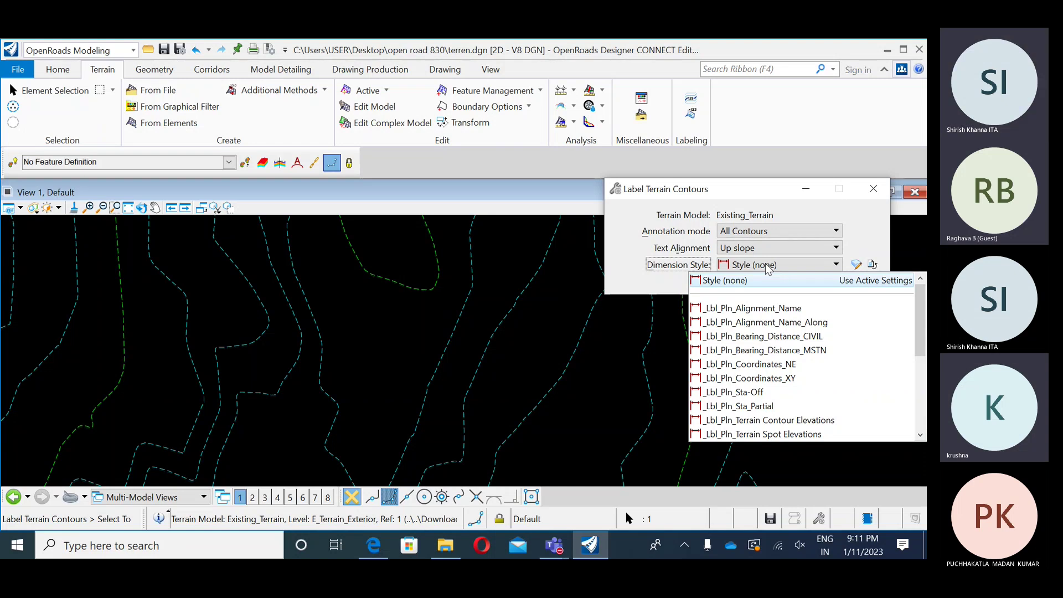
pyautogui.click(767, 420)
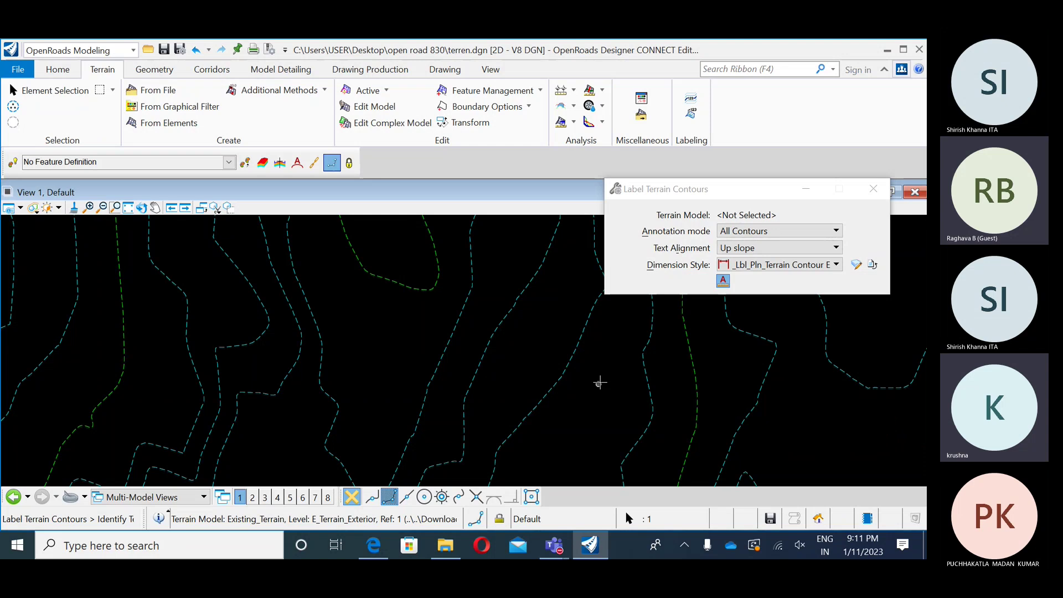
# - Select Existing_Terrain and place contour elevation labels along successive lines crossing the contours around and east of the 44.2 m contour
pyautogui.click(650, 378)
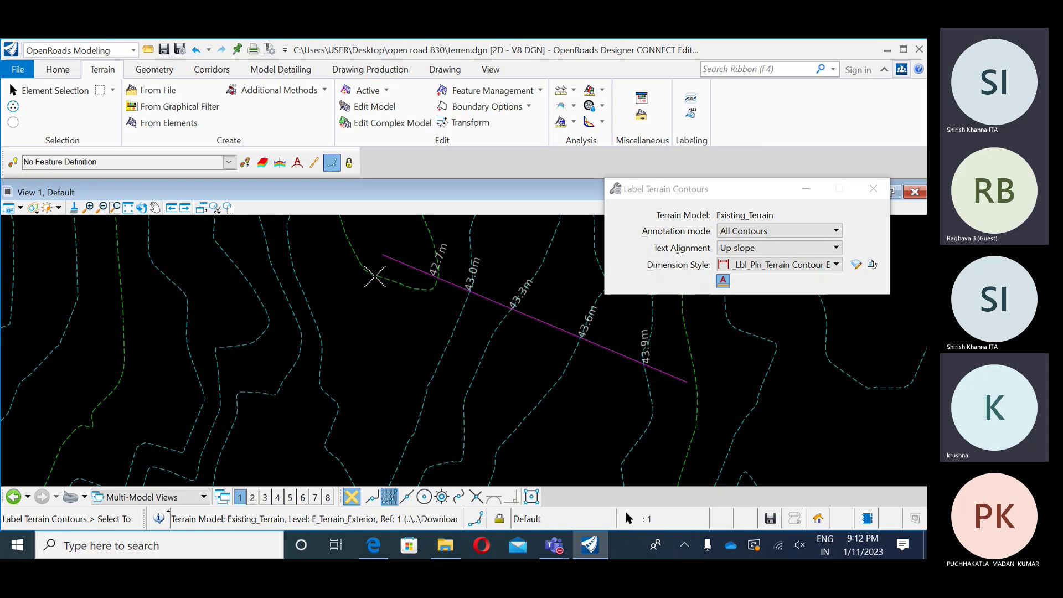
pyautogui.click(297, 424)
pyautogui.scroll(-2, 274, 348)
pyautogui.moveTo(527, 403); pyautogui.dragTo(308, 413, button='middle')
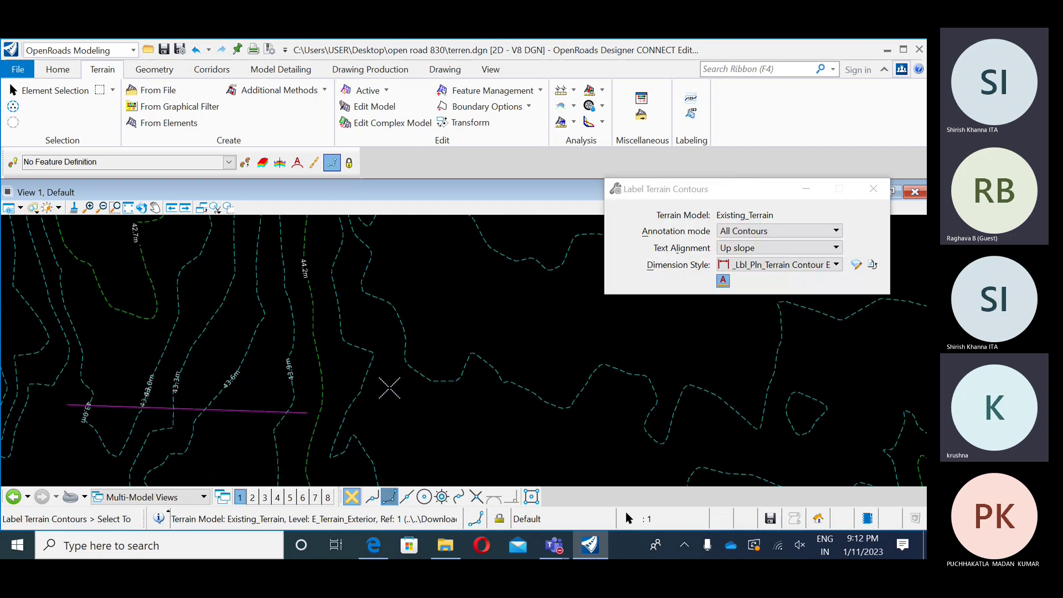
pyautogui.click(723, 429)
pyautogui.moveTo(722, 430); pyautogui.dragTo(342, 401, button='middle')
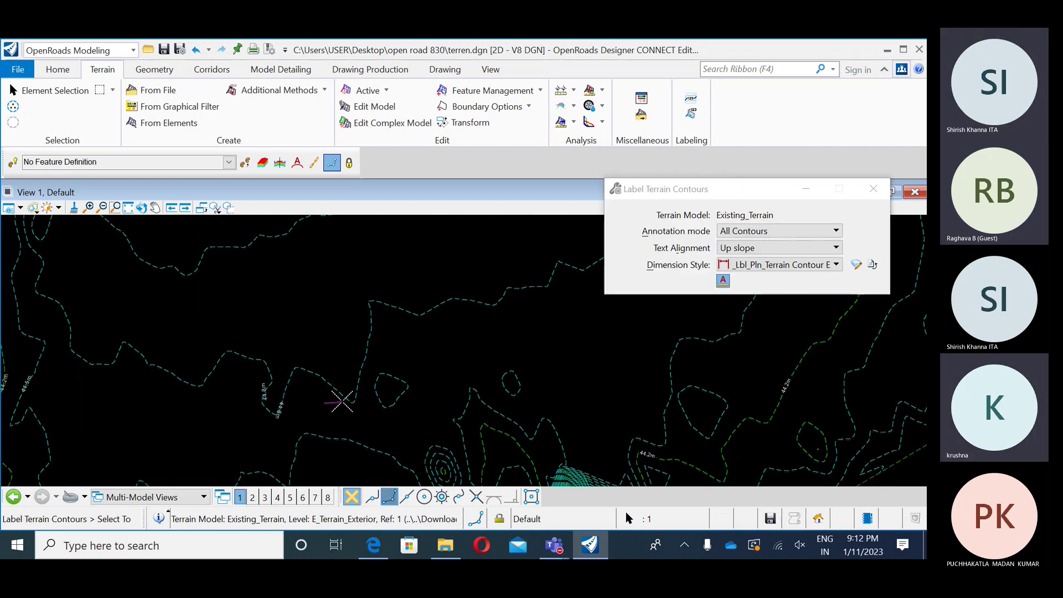
# - Label the closely spaced contours of the elongated mound with elevations and finish the contour labelling
pyautogui.moveTo(511, 418); pyautogui.dragTo(323, 292, button='middle')
pyautogui.scroll(2, 382, 412)
pyautogui.scroll(3, 404, 344)
pyautogui.click(453, 258)
pyautogui.moveTo(476, 410); pyautogui.dragTo(449, 312, button='middle')
pyautogui.moveTo(454, 271); pyautogui.dragTo(415, 320, button='middle')
pyautogui.scroll(2, 415, 321)
pyautogui.scroll(-2, 410, 378)
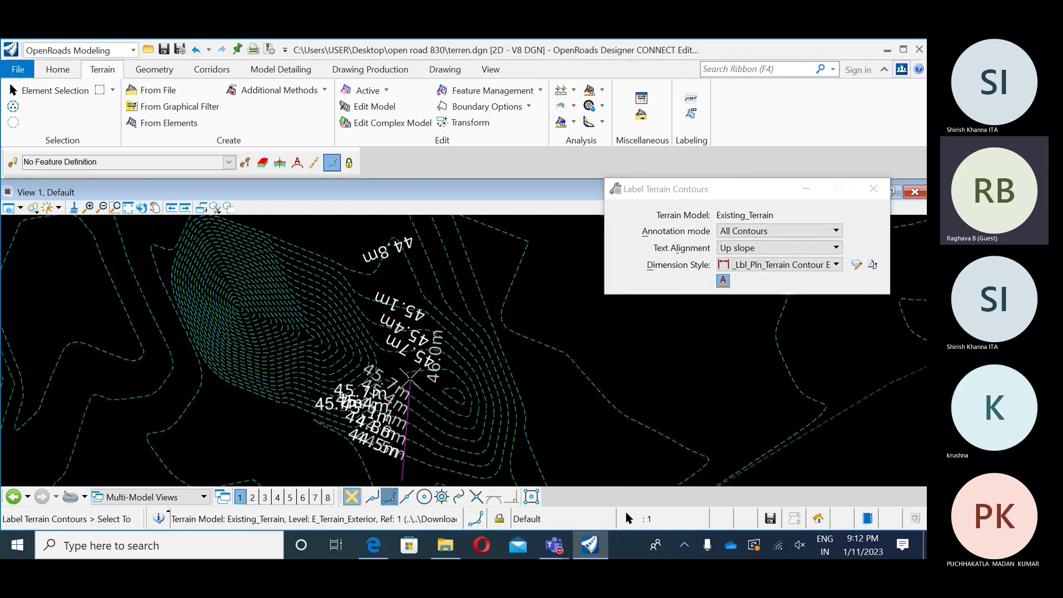
pyautogui.press('Escape')
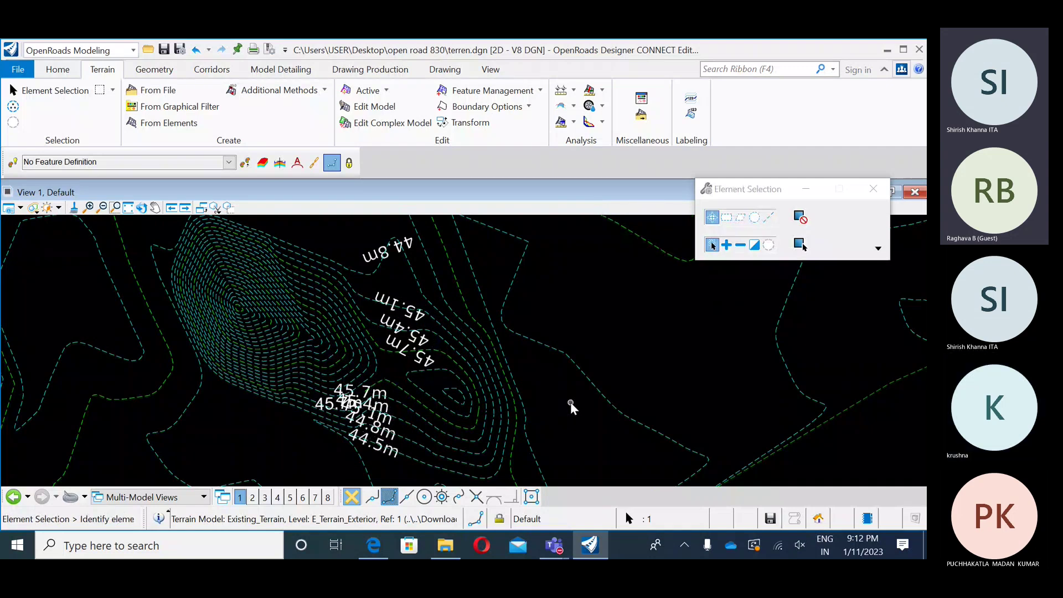
# - Examine the elevation labels placed on and around the mound's contours
pyautogui.moveTo(555, 404); pyautogui.dragTo(595, 372, button='middle')
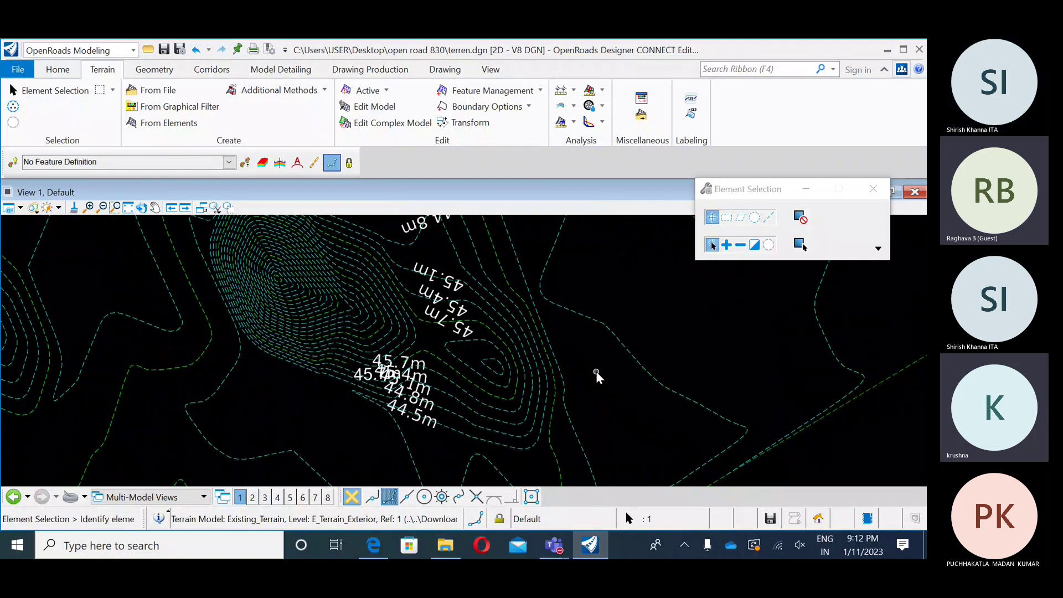
pyautogui.scroll(-1, 595, 371)
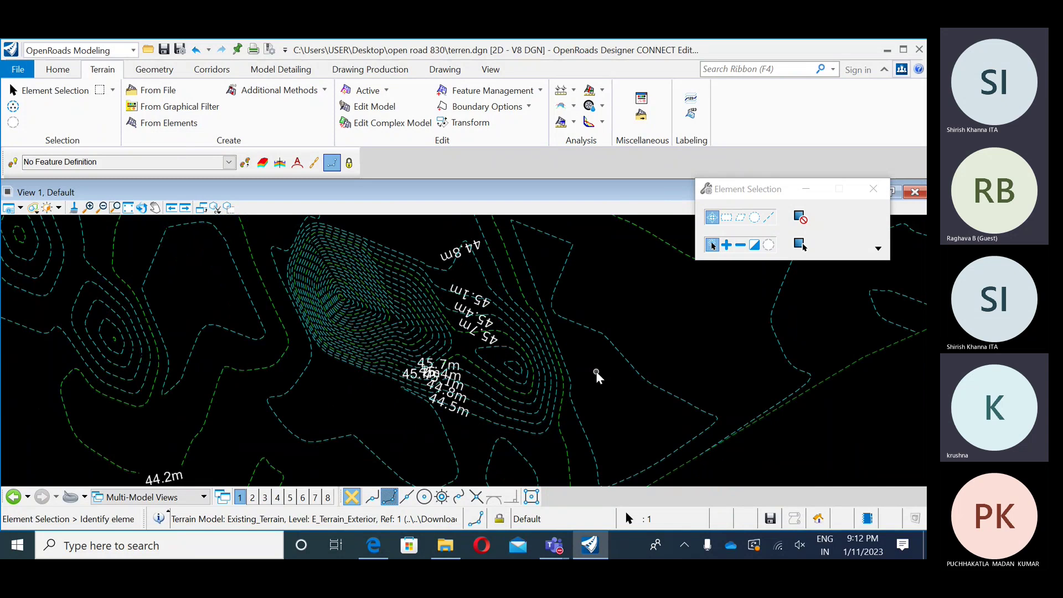
pyautogui.moveTo(488, 303); pyautogui.dragTo(514, 334, button='middle')
pyautogui.moveTo(430, 355); pyautogui.dragTo(464, 385, button='middle')
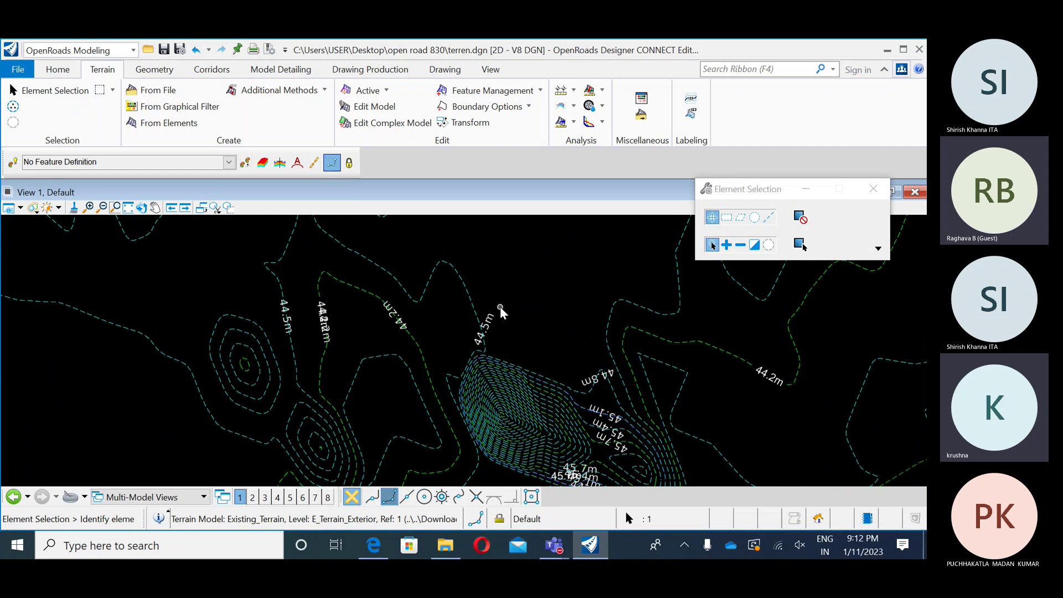
pyautogui.scroll(-2, 532, 329)
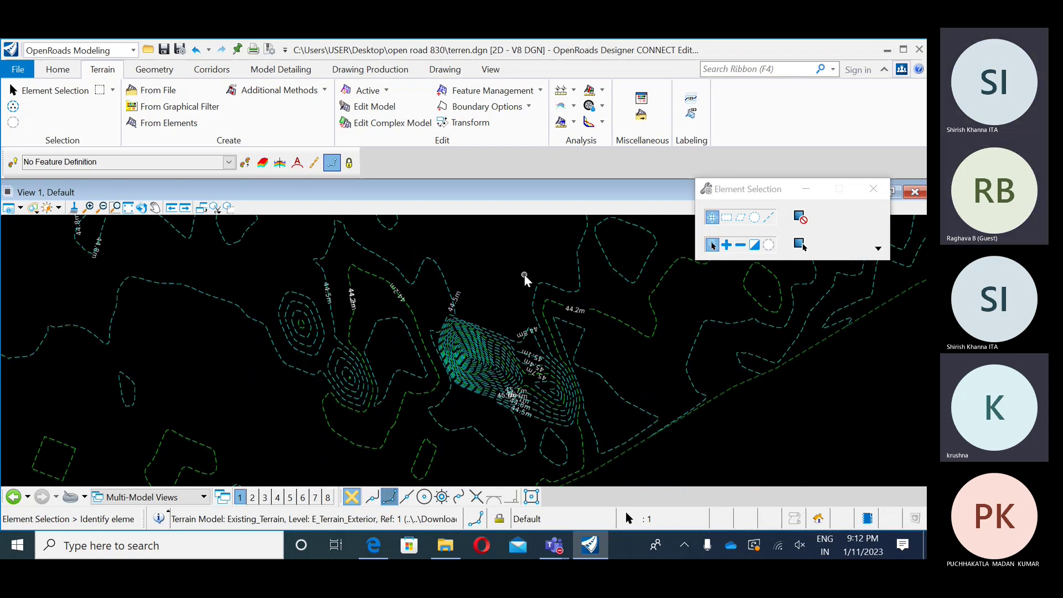
pyautogui.scroll(1, 523, 265)
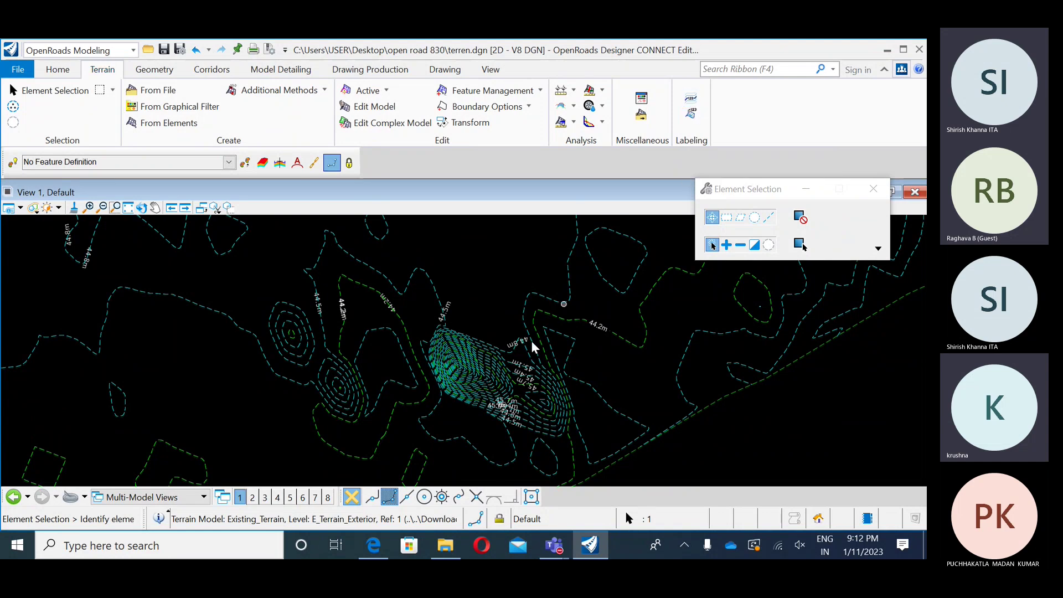
pyautogui.scroll(1, 487, 394)
pyautogui.moveTo(487, 394); pyautogui.dragTo(457, 330, button='middle')
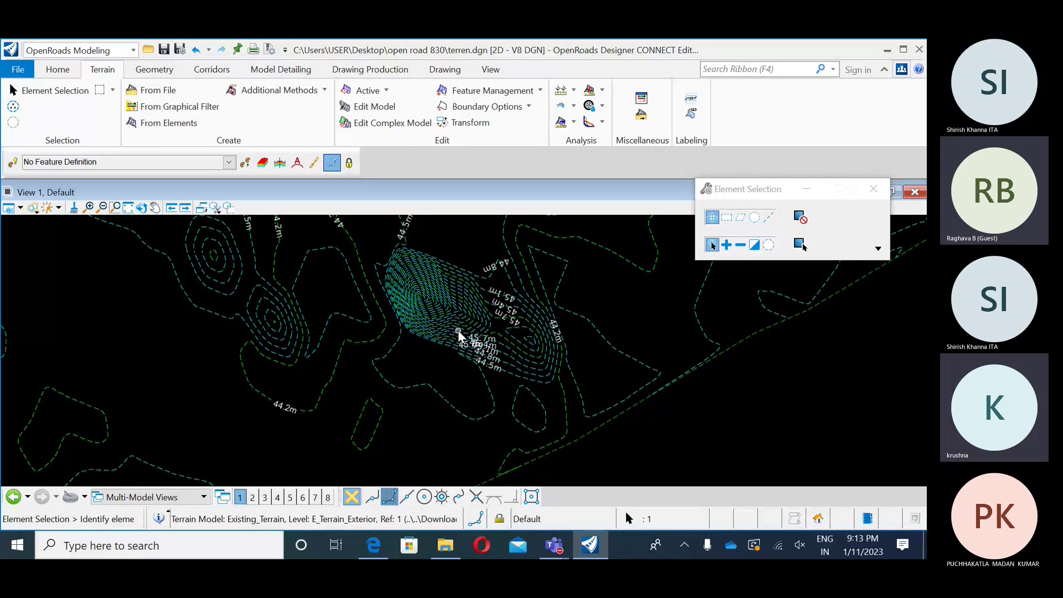
# - Switch to the Quickstart for Terrain Display PDF in Edge and read the View Background Map instructions on page 38
pyautogui.click(368, 545)
pyautogui.scroll(-7, 321, 353)
pyautogui.scroll(-7, 321, 354)
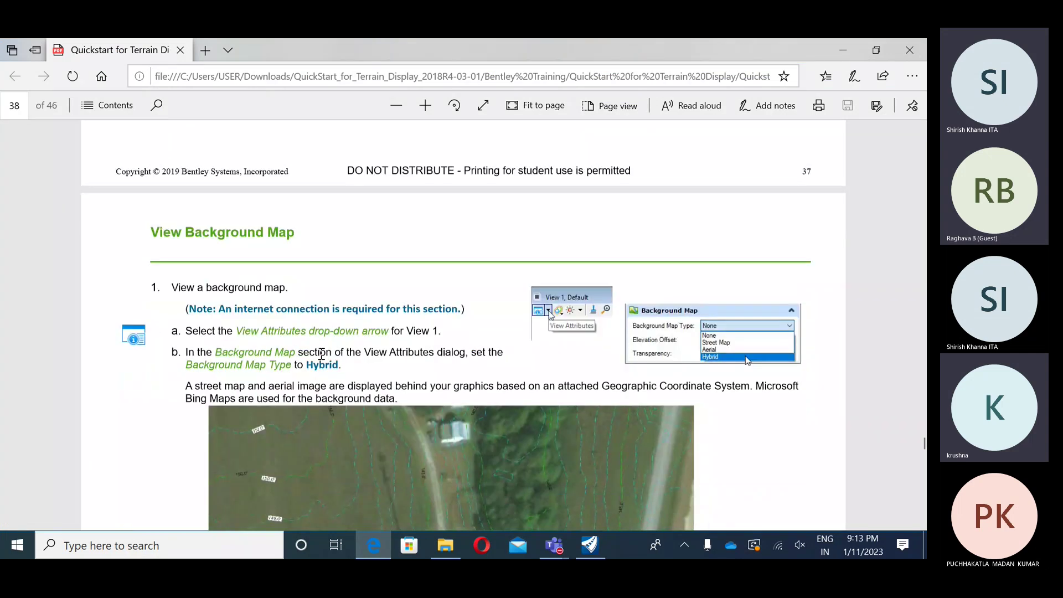
pyautogui.scroll(-1, 252, 258)
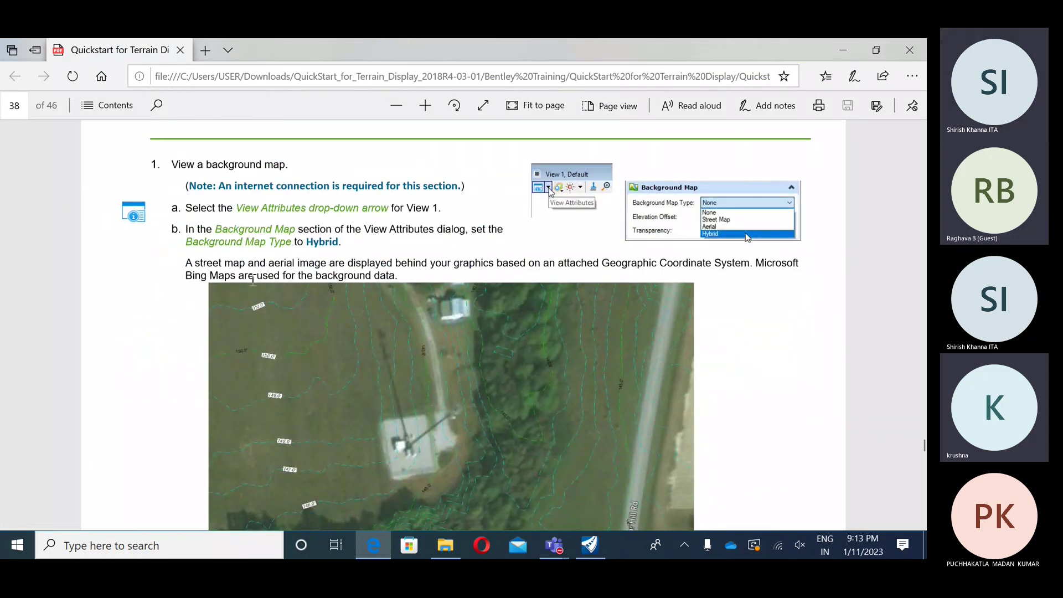
pyautogui.scroll(2, 253, 280)
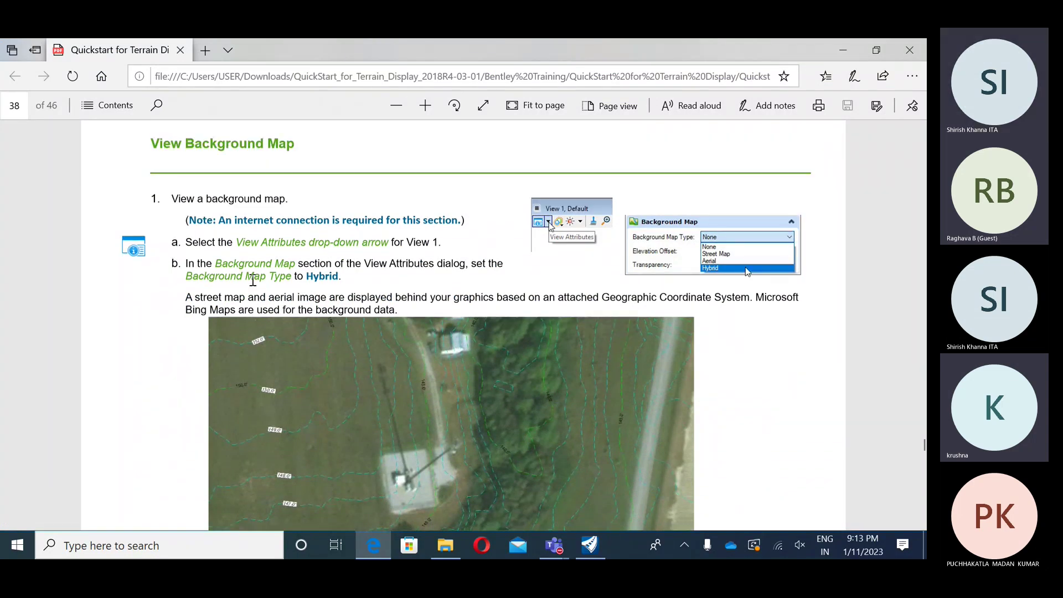
pyautogui.scroll(-2, 359, 363)
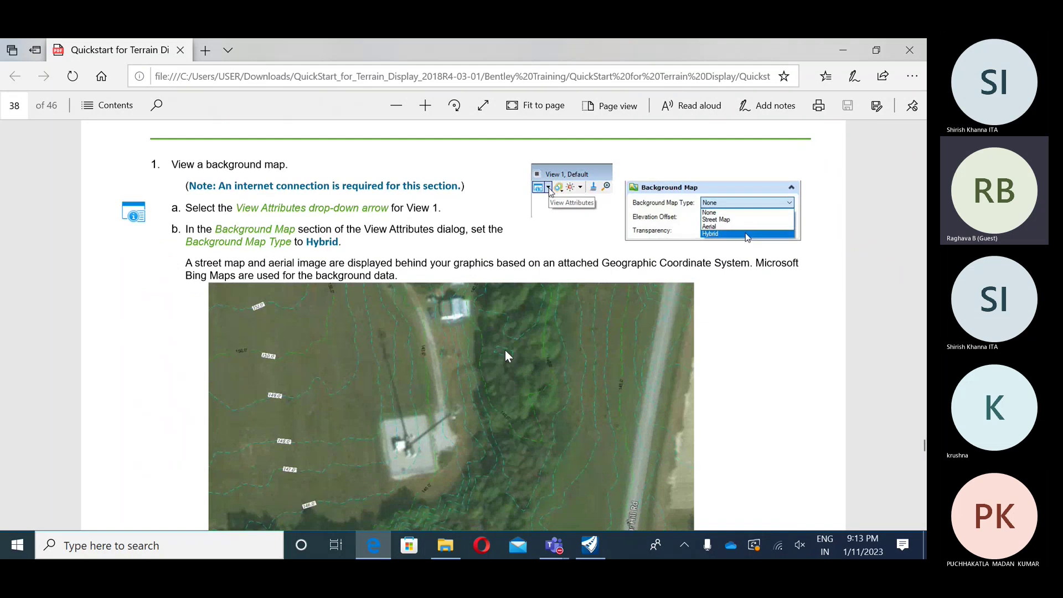
pyautogui.scroll(-2, 492, 343)
pyautogui.scroll(2, 411, 374)
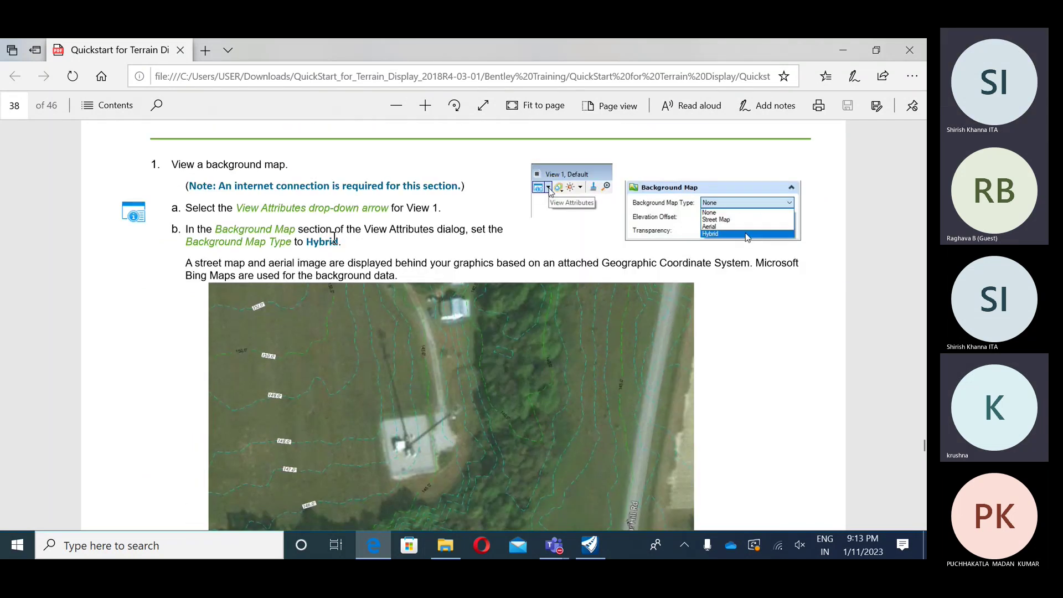
pyautogui.moveTo(217, 231); pyautogui.dragTo(296, 229)
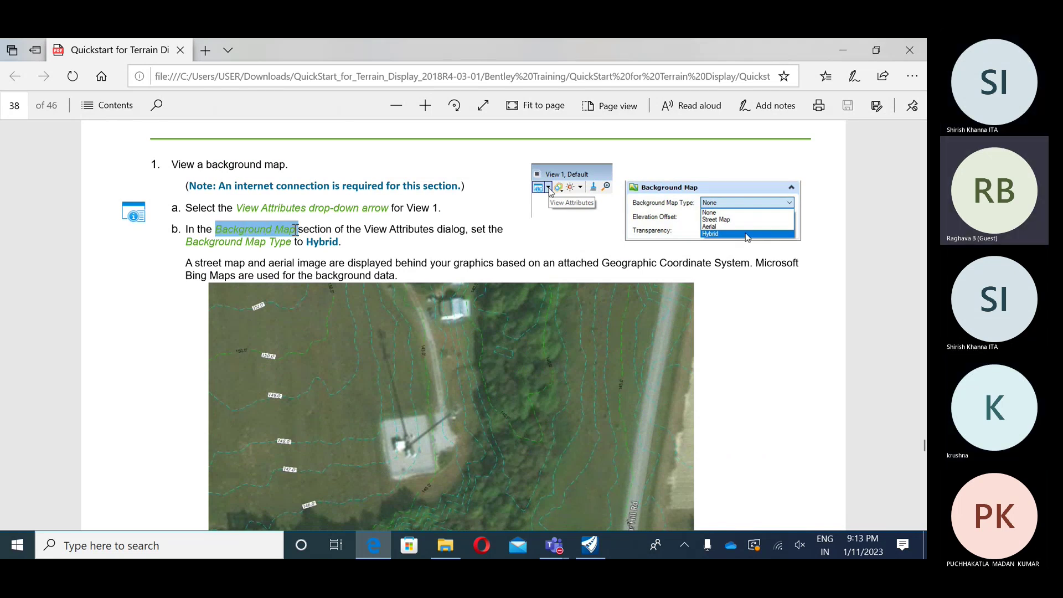
# - Switch to OpenRoads Designer and set the Background Map Type of View 1 to Hybrid
pyautogui.moveTo(301, 233); pyautogui.dragTo(339, 244)
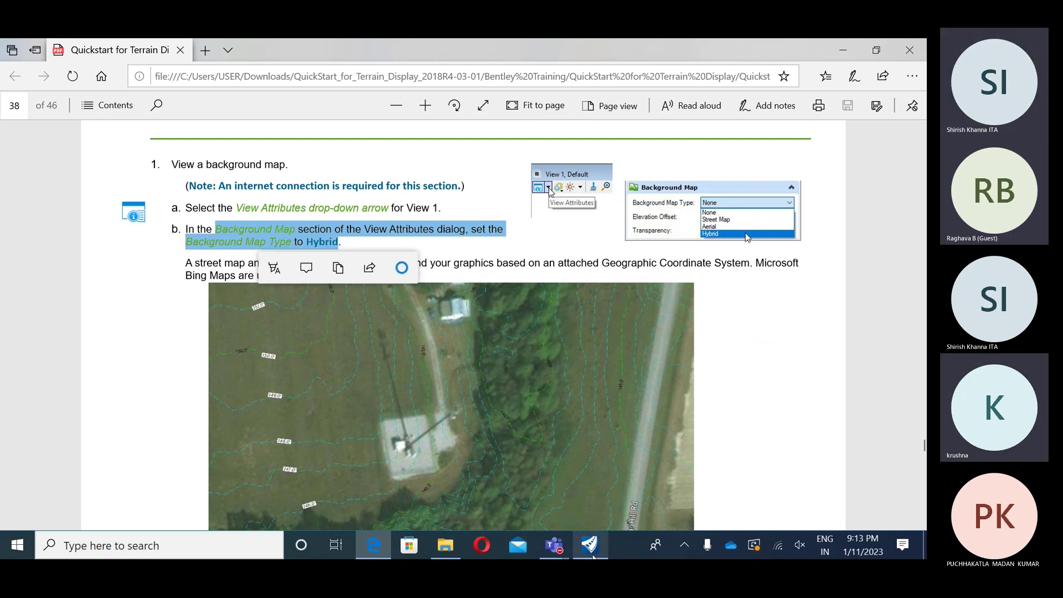
pyautogui.click(592, 548)
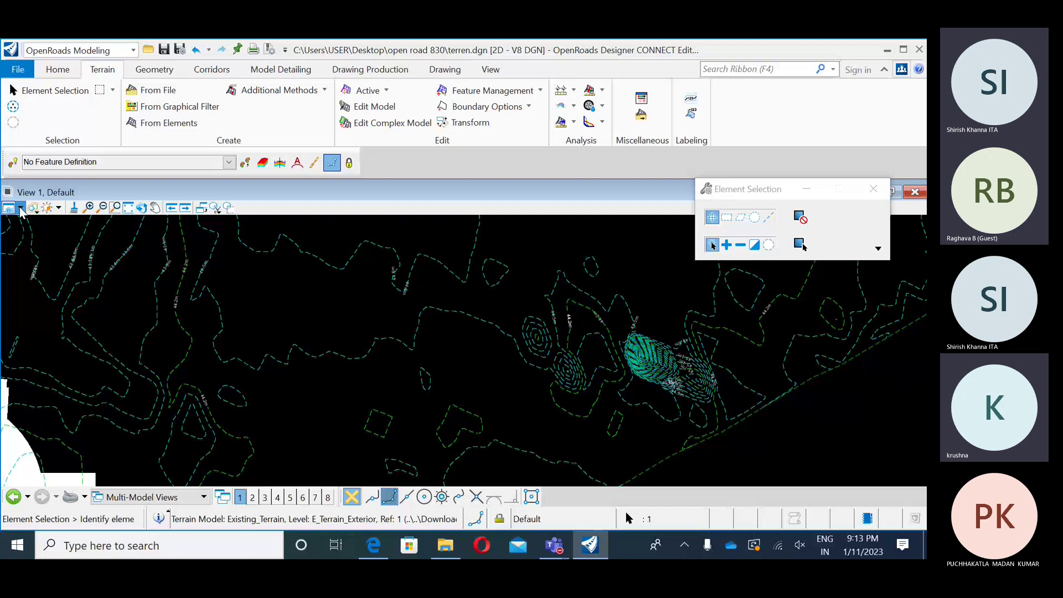
pyautogui.click(21, 209)
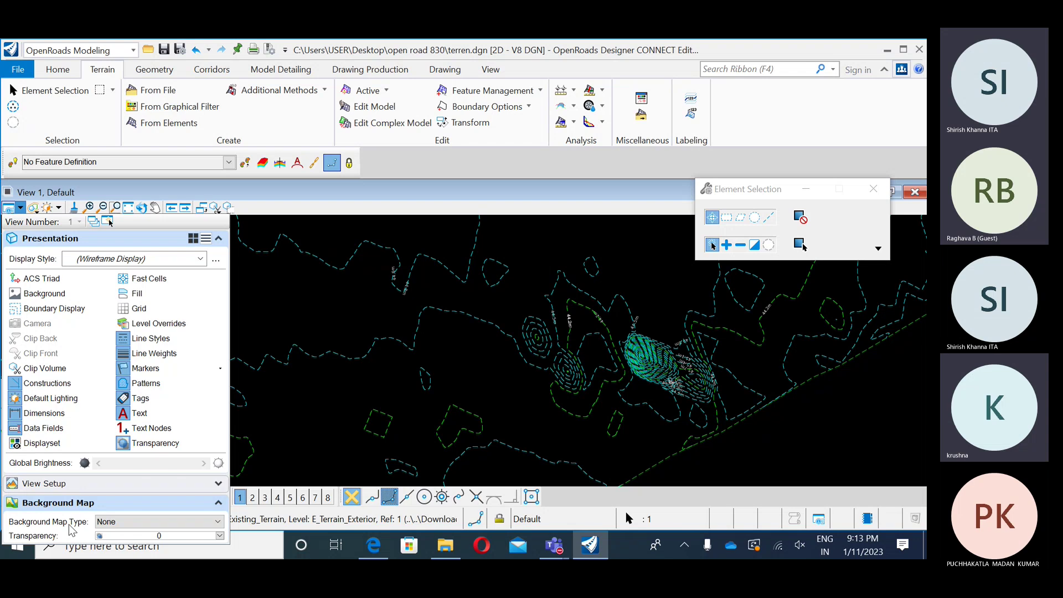
pyautogui.click(139, 524)
pyautogui.click(119, 504)
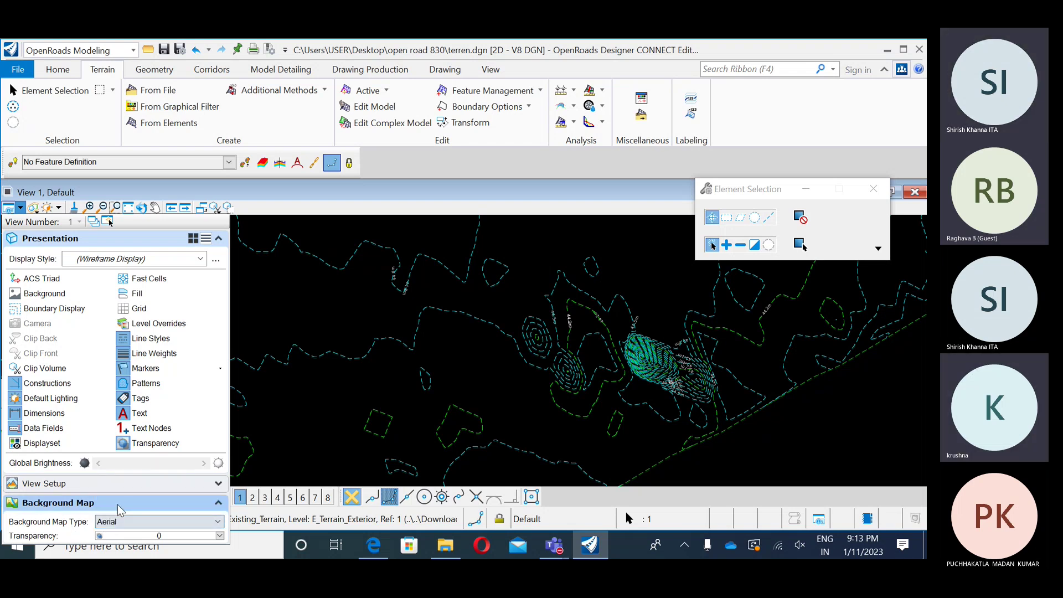
pyautogui.click(126, 522)
pyautogui.click(127, 518)
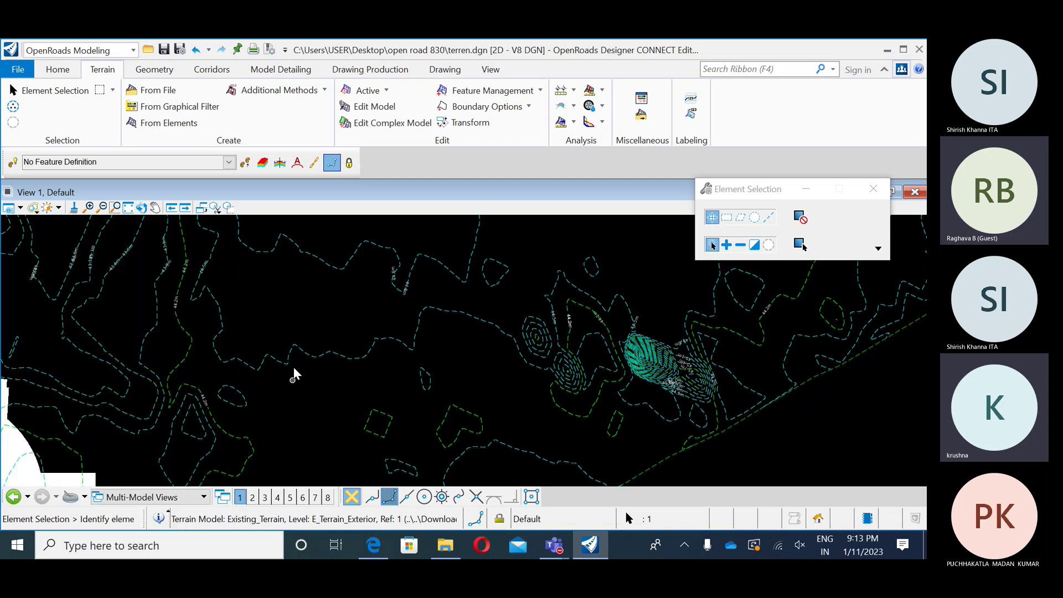
# - Undo the contour labels and the preceding contour display changes on Existing_Terrain
pyautogui.scroll(-2, 293, 367)
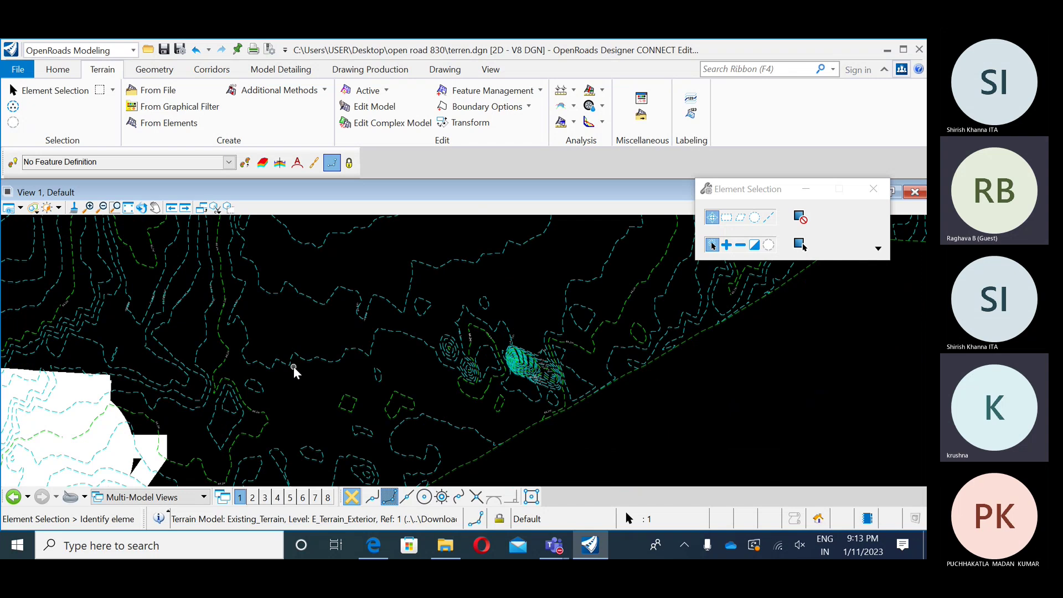
pyautogui.scroll(2, 294, 367)
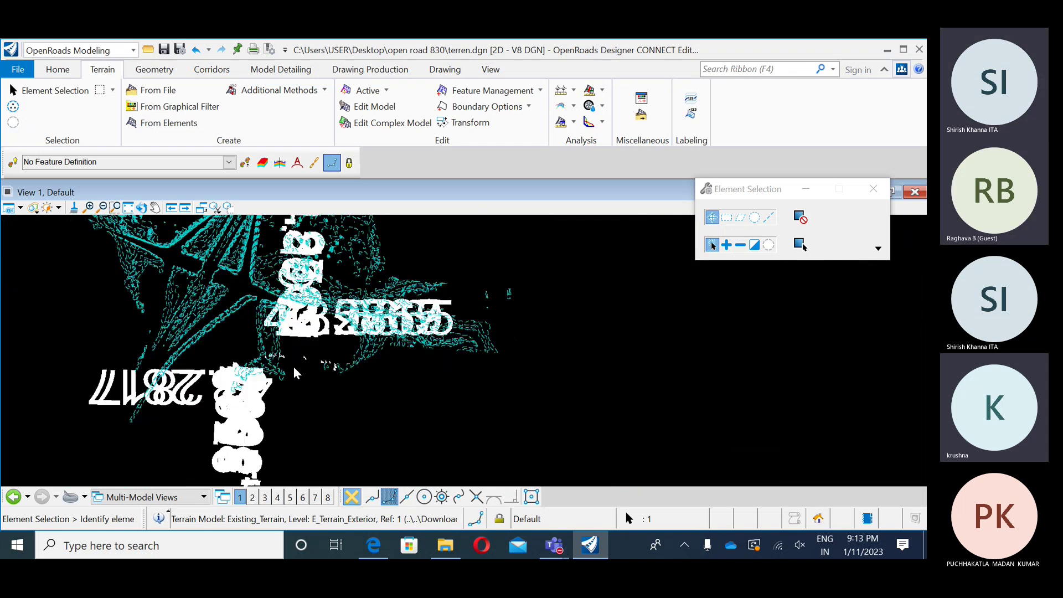
pyautogui.moveTo(293, 367); pyautogui.dragTo(361, 397, button='middle')
pyautogui.scroll(-1, 639, 311)
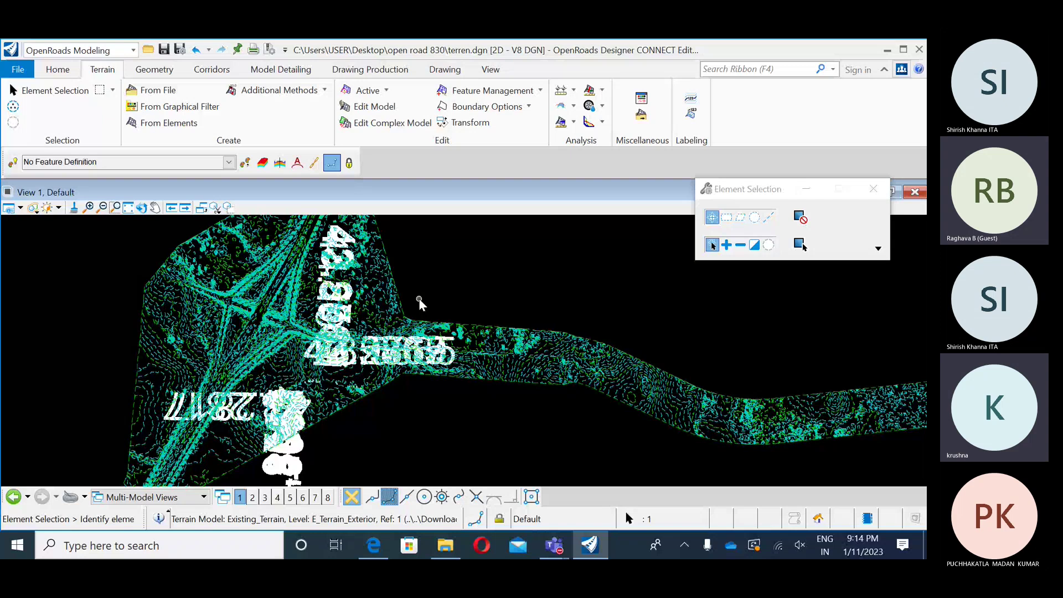
pyautogui.hotkey('ctrl', 'z')
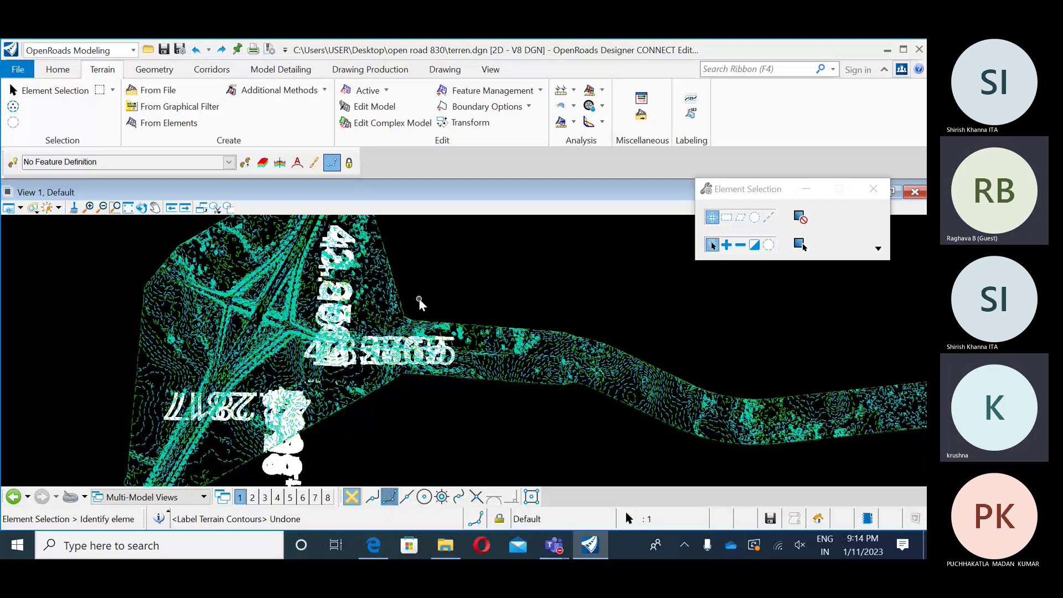
pyautogui.hotkey('ctrl', 'z')
pyautogui.hotkey('ctrl', 'z')
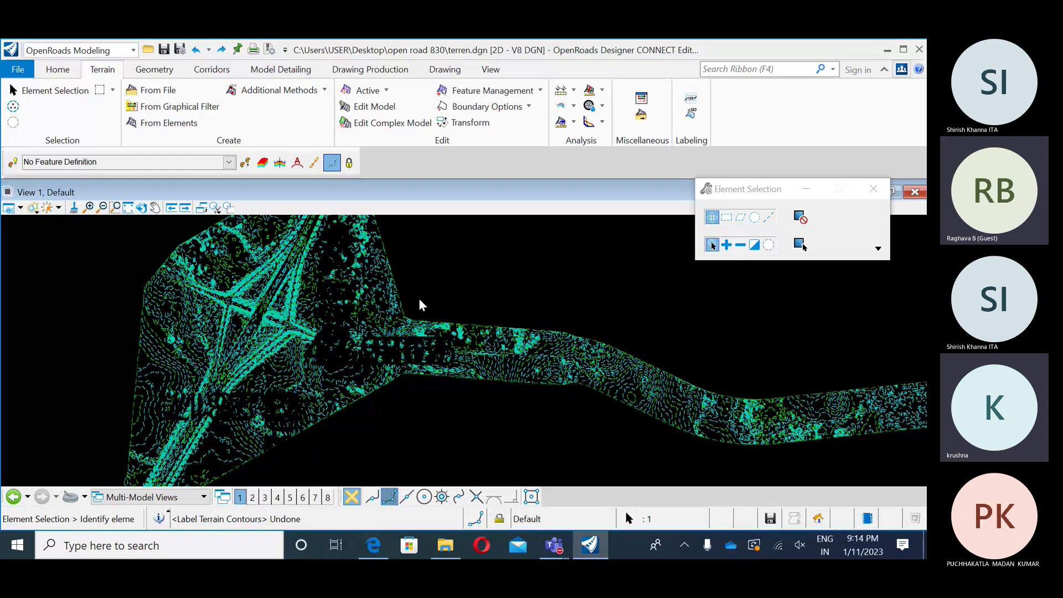
pyautogui.hotkey('ctrl', 'z')
pyautogui.scroll(-1, 333, 326)
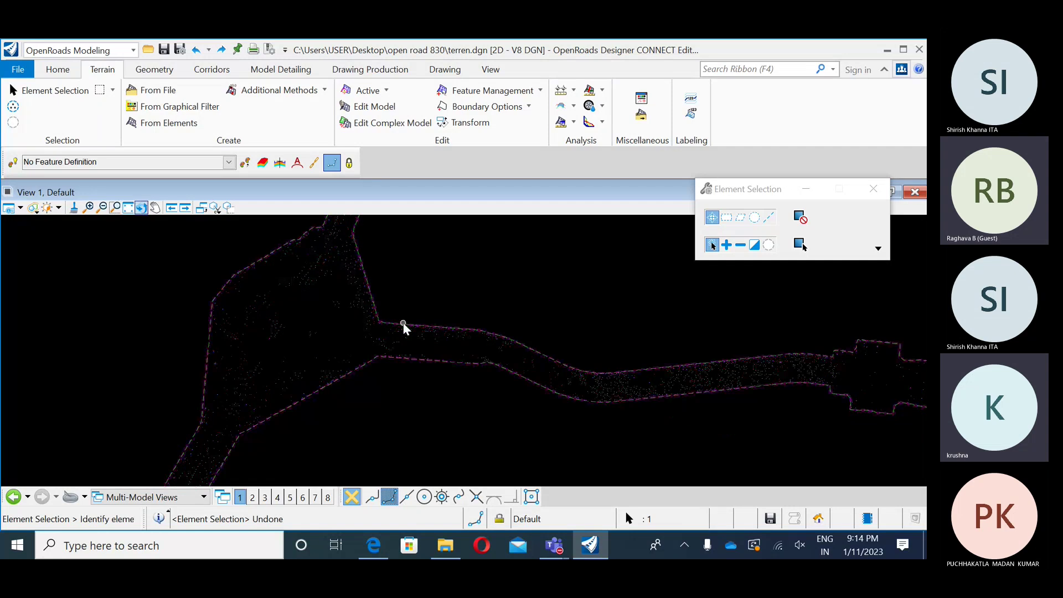
# - Turn off the Low Points and High Points display of Existing_Terrain
pyautogui.moveTo(403, 323)
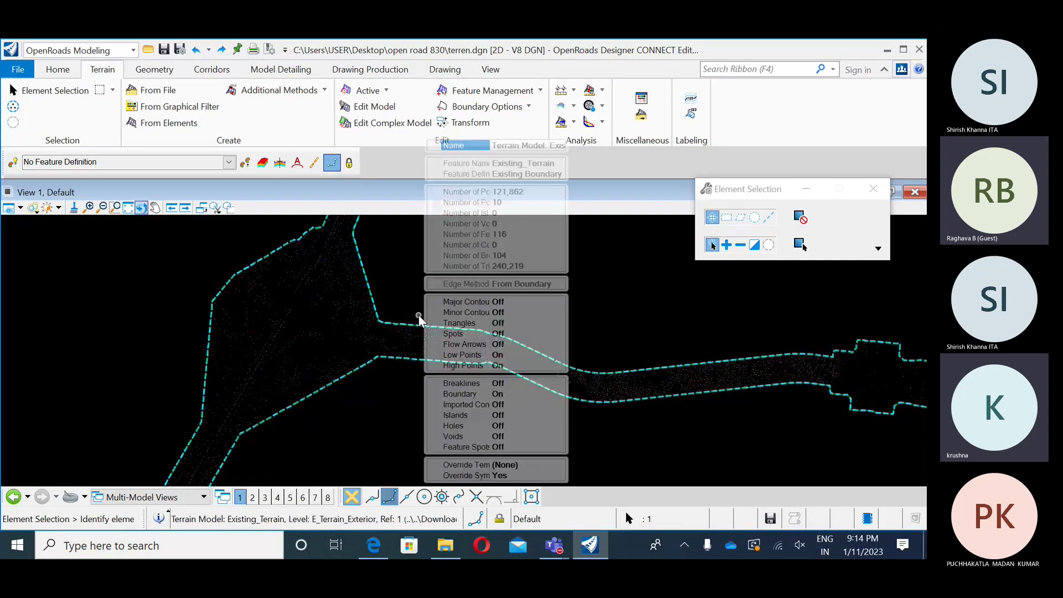
pyautogui.click(516, 354)
pyautogui.click(531, 355)
pyautogui.click(521, 365)
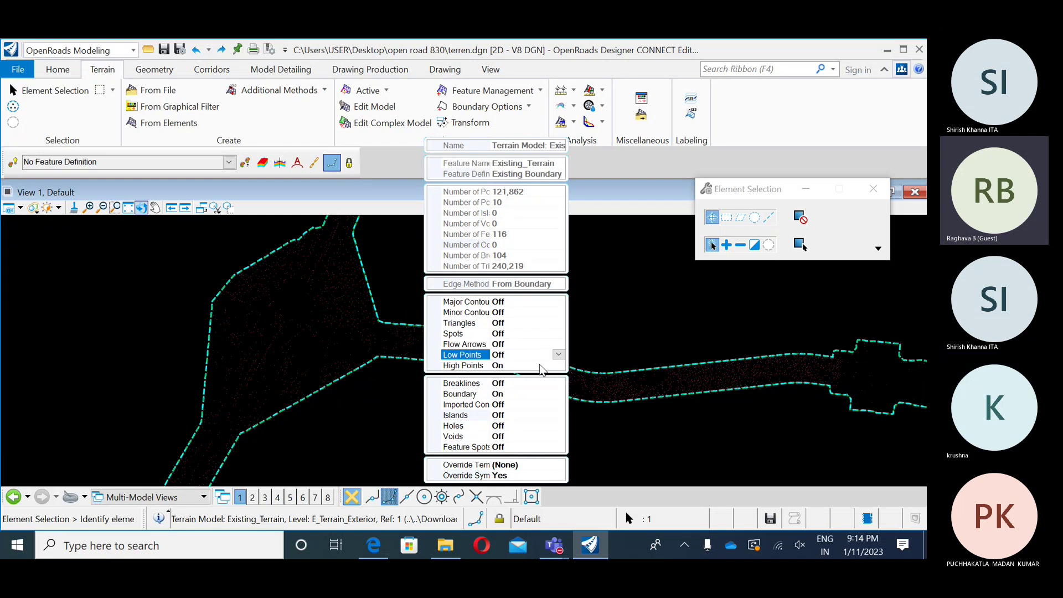
pyautogui.click(516, 366)
pyautogui.click(515, 365)
pyautogui.click(514, 376)
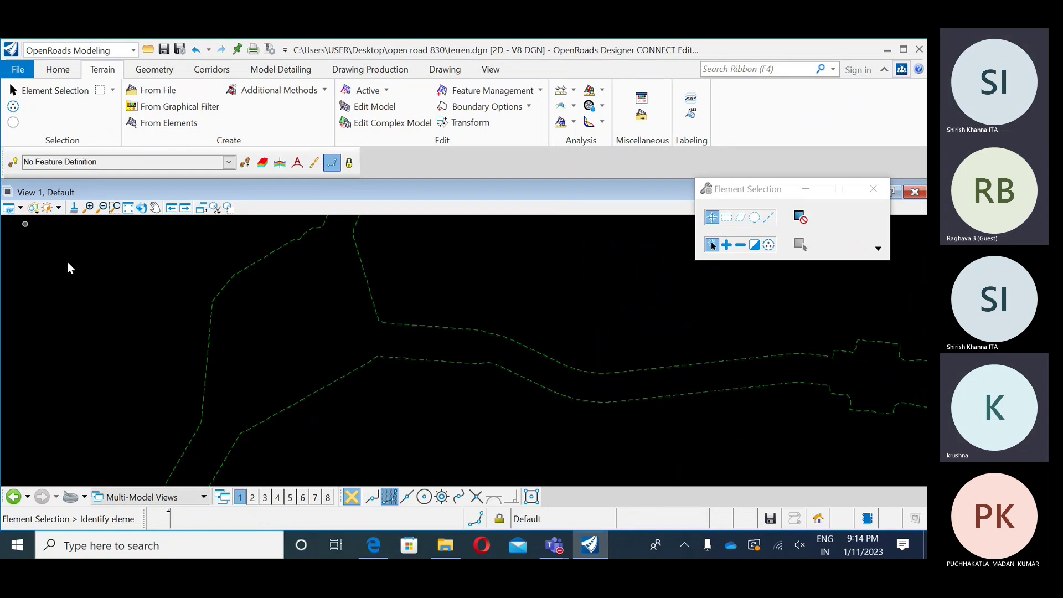
# - Select the terrain boundary and set the background map transparency of View 1 to 50
pyautogui.click(214, 298)
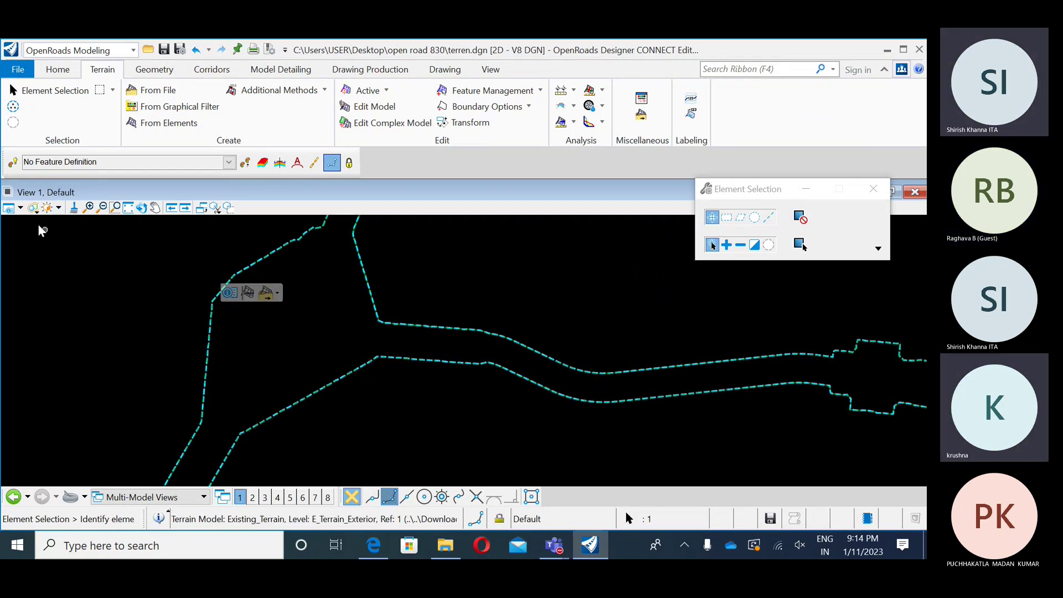
pyautogui.click(21, 208)
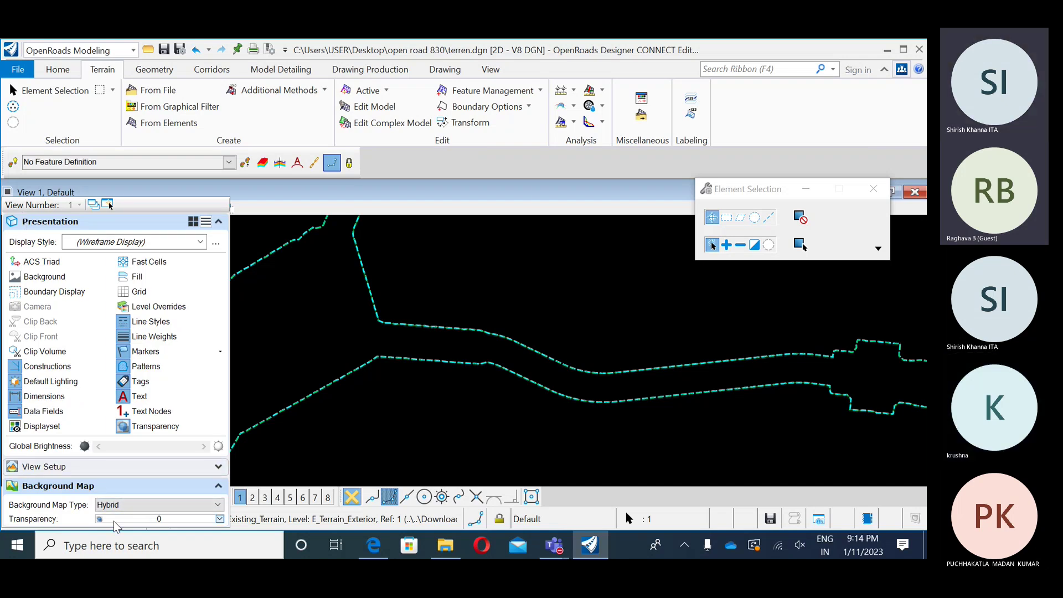
pyautogui.click(219, 518)
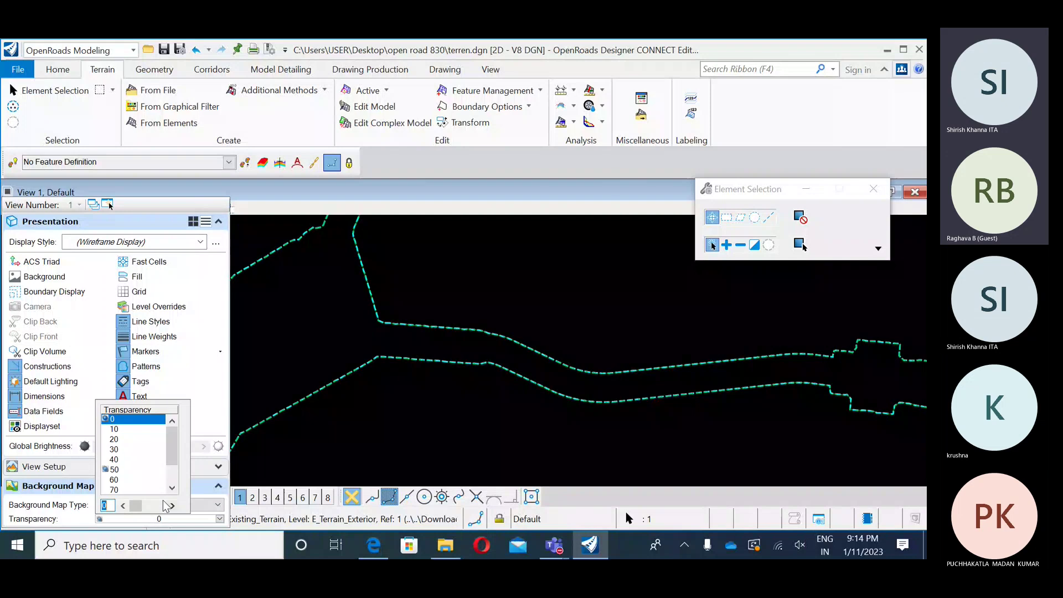
pyautogui.click(117, 475)
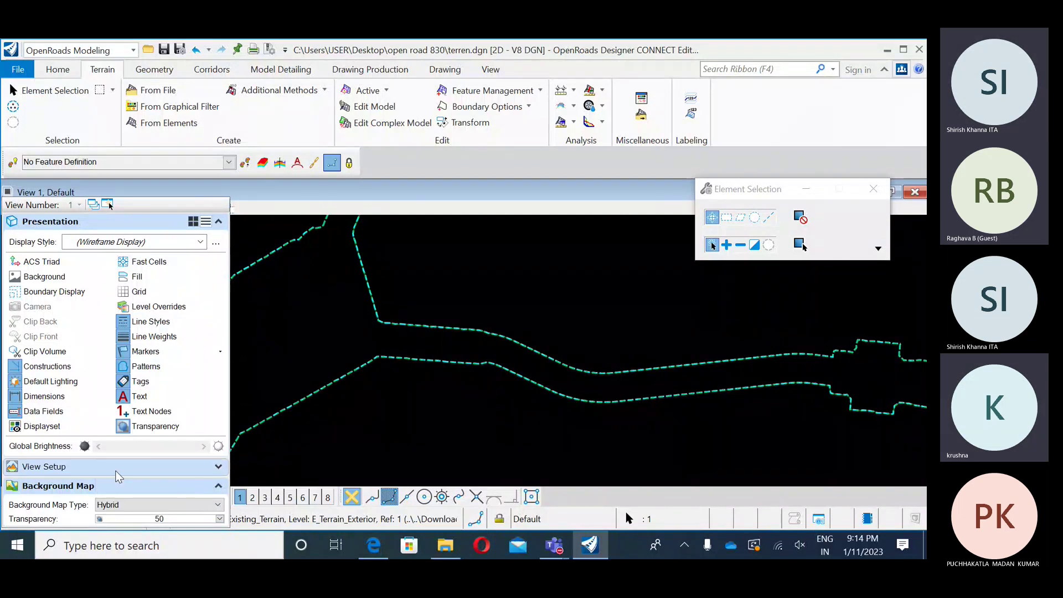
# - Inspect View 1 along the full terrain boundary for the hybrid background map
pyautogui.moveTo(396, 398); pyautogui.dragTo(430, 377, button='middle')
pyautogui.scroll(-1, 409, 381)
pyautogui.moveTo(548, 401); pyautogui.dragTo(445, 389, button='middle')
pyautogui.scroll(-2, 417, 388)
pyautogui.moveTo(574, 424); pyautogui.dragTo(613, 441, button='middle')
pyautogui.scroll(2, 296, 354)
pyautogui.scroll(6, 350, 366)
pyautogui.scroll(-7, 321, 343)
pyautogui.scroll(-2, 337, 398)
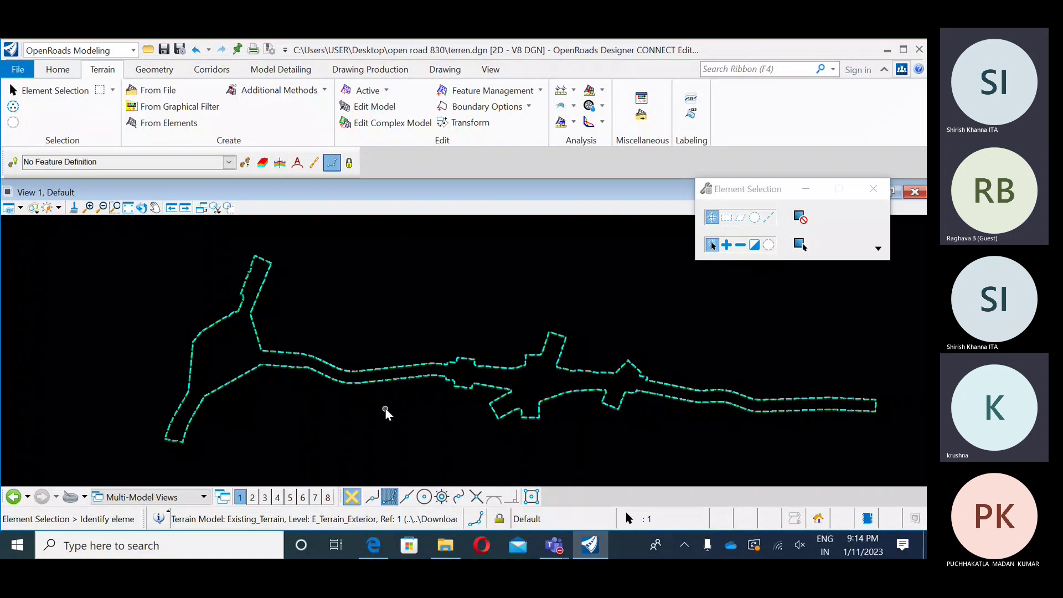
# - Switch to the Quickstart PDF in Edge and read the background map's coordinate system note and the Label Terrain Spots instructions
pyautogui.click(582, 546)
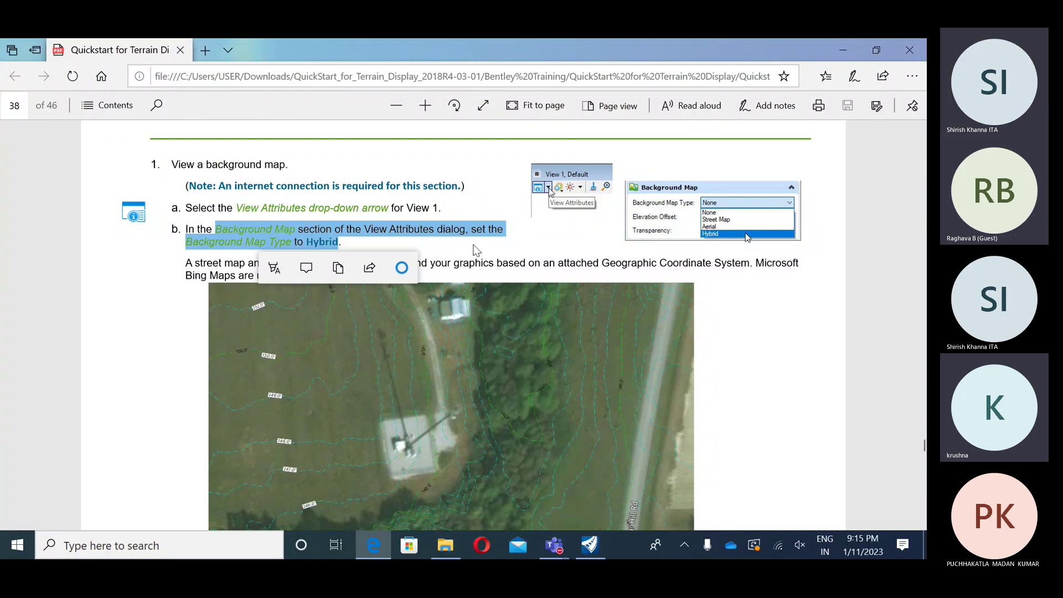
pyautogui.click(506, 255)
pyautogui.scroll(-3, 401, 263)
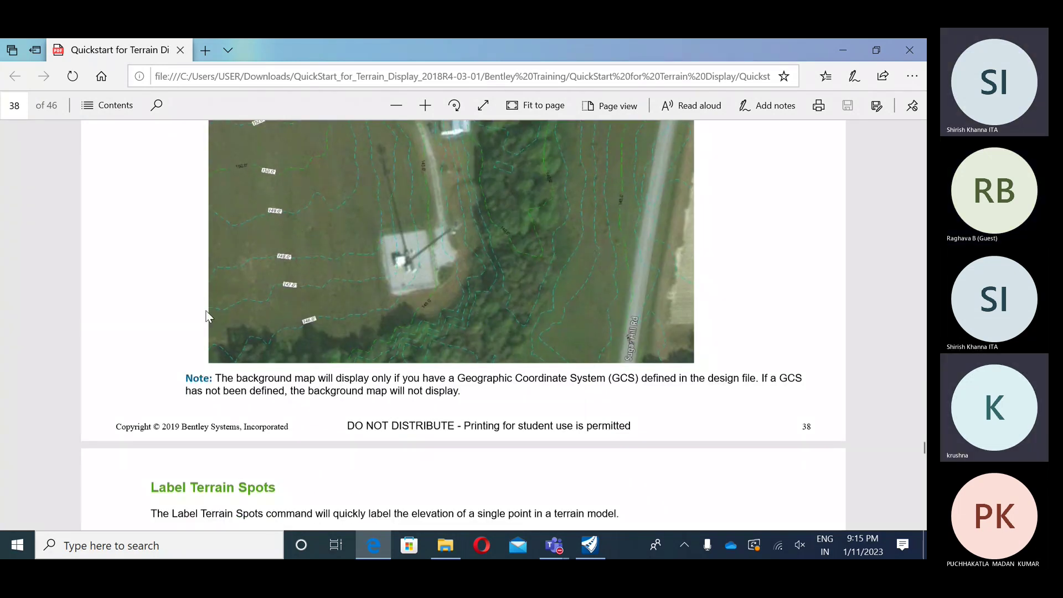
pyautogui.scroll(1, 224, 335)
pyautogui.scroll(1, 231, 354)
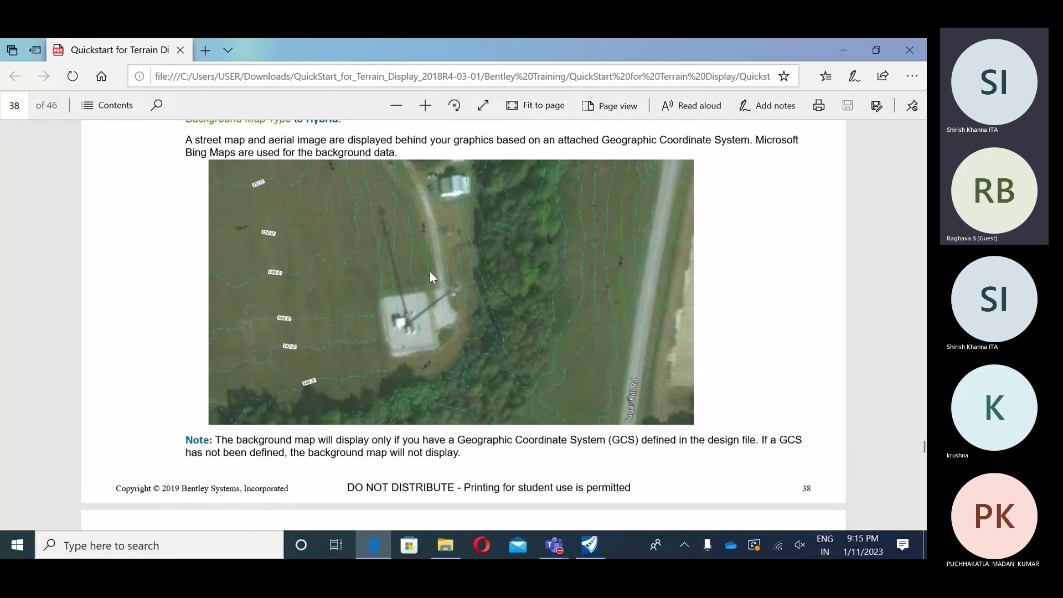
pyautogui.scroll(-3, 208, 275)
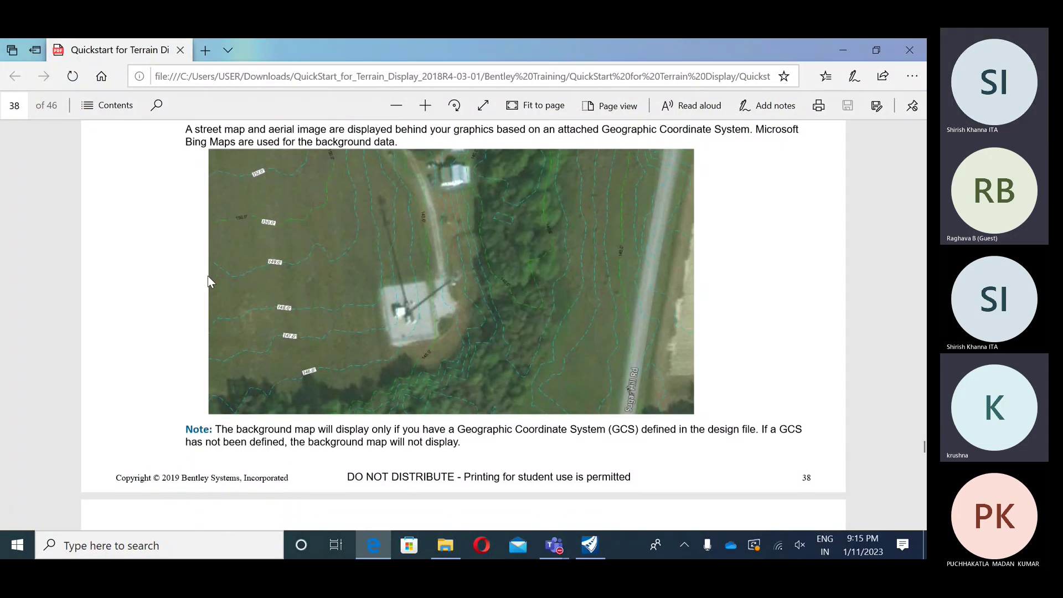
pyautogui.scroll(-4, 208, 276)
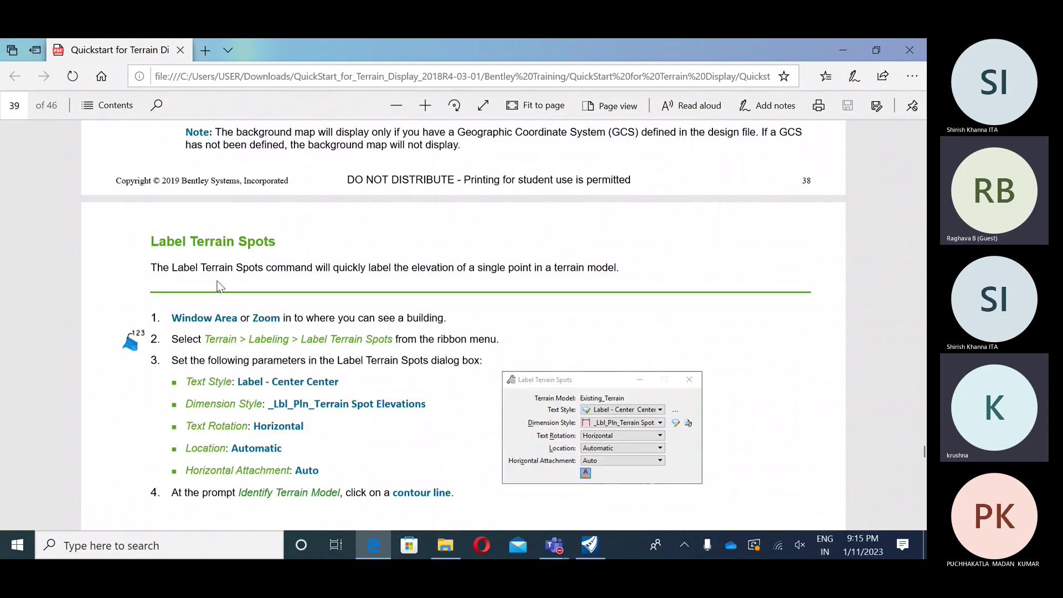
pyautogui.scroll(-3, 217, 286)
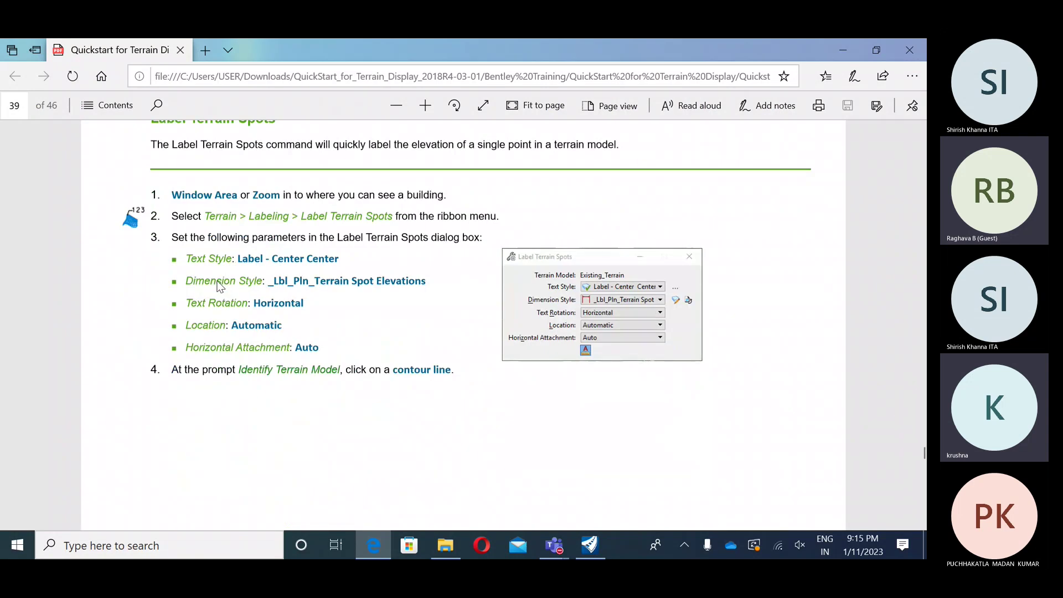
pyautogui.scroll(-8, 218, 286)
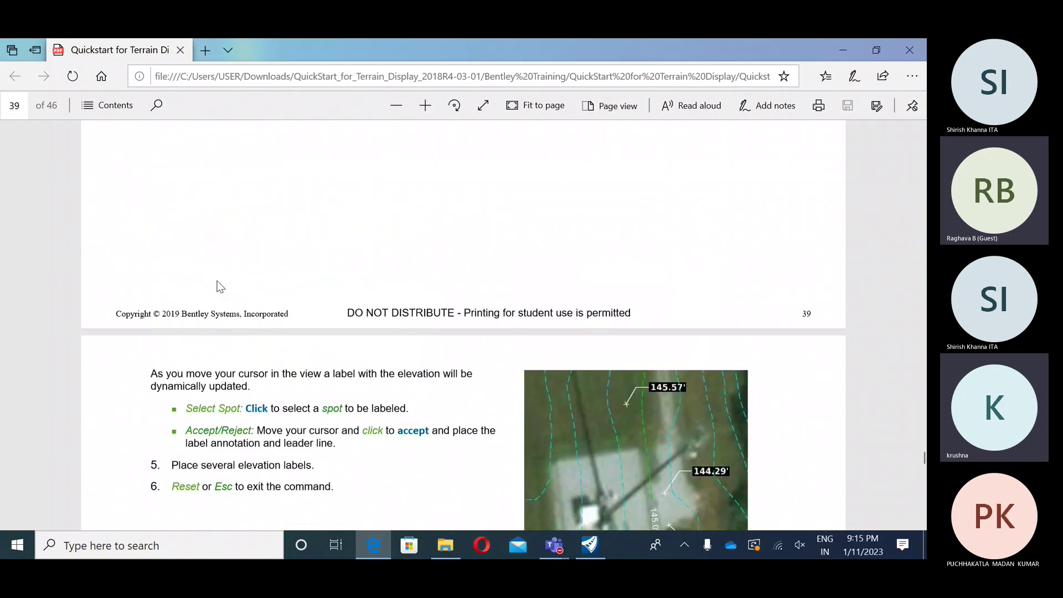
# - Switch back to OpenRoads Designer and turn on Major Contours and Minor Contours for Existing_Terrain
pyautogui.click(581, 551)
pyautogui.moveTo(360, 346); pyautogui.dragTo(340, 321, button='middle')
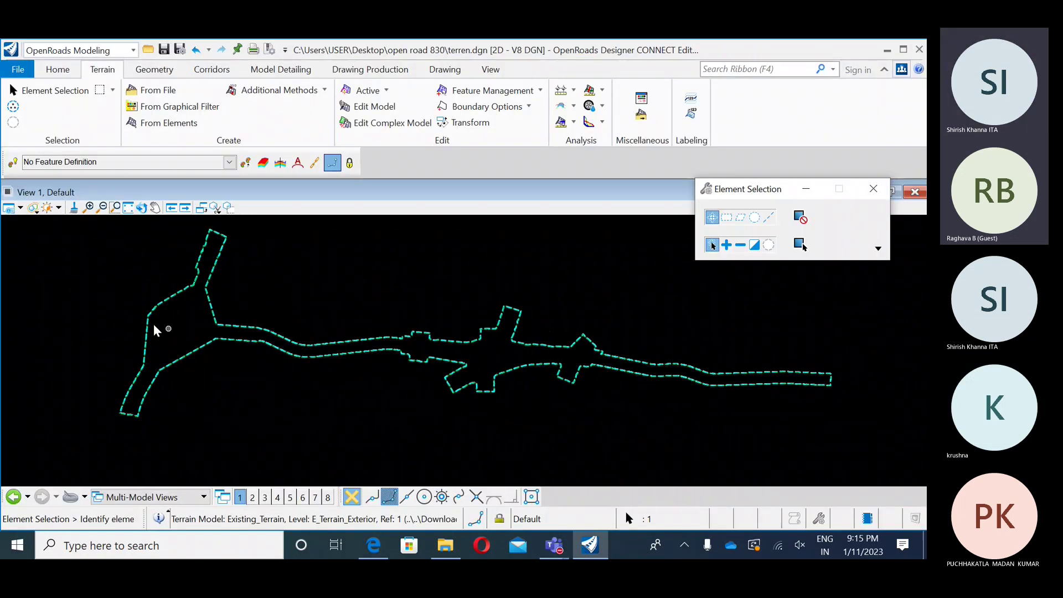
pyautogui.scroll(1, 157, 331)
pyautogui.click(271, 332)
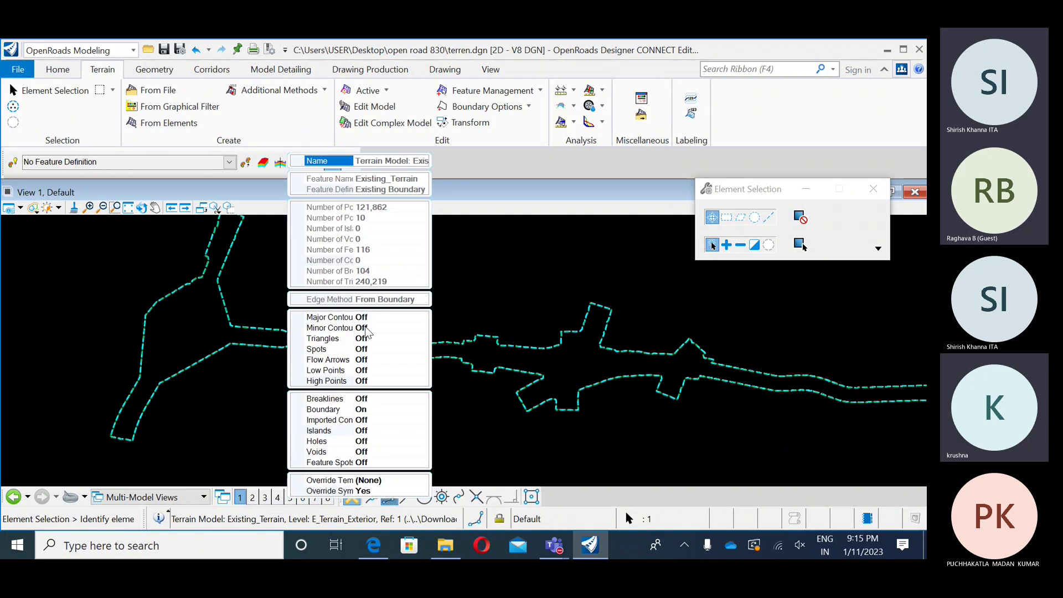
pyautogui.click(406, 317)
pyautogui.click(407, 318)
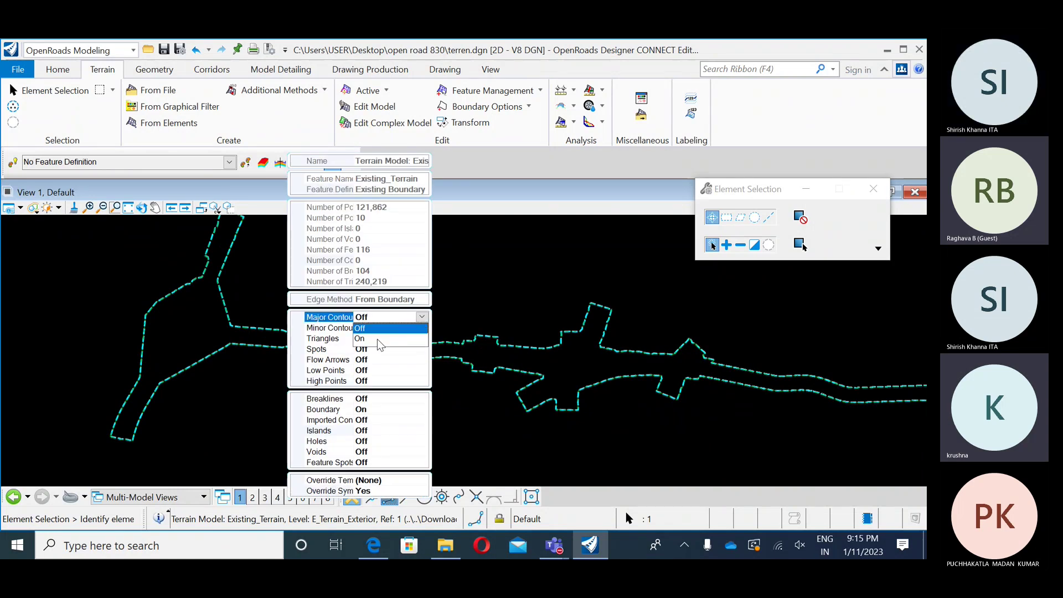
pyautogui.click(378, 339)
pyautogui.click(412, 328)
pyautogui.click(412, 329)
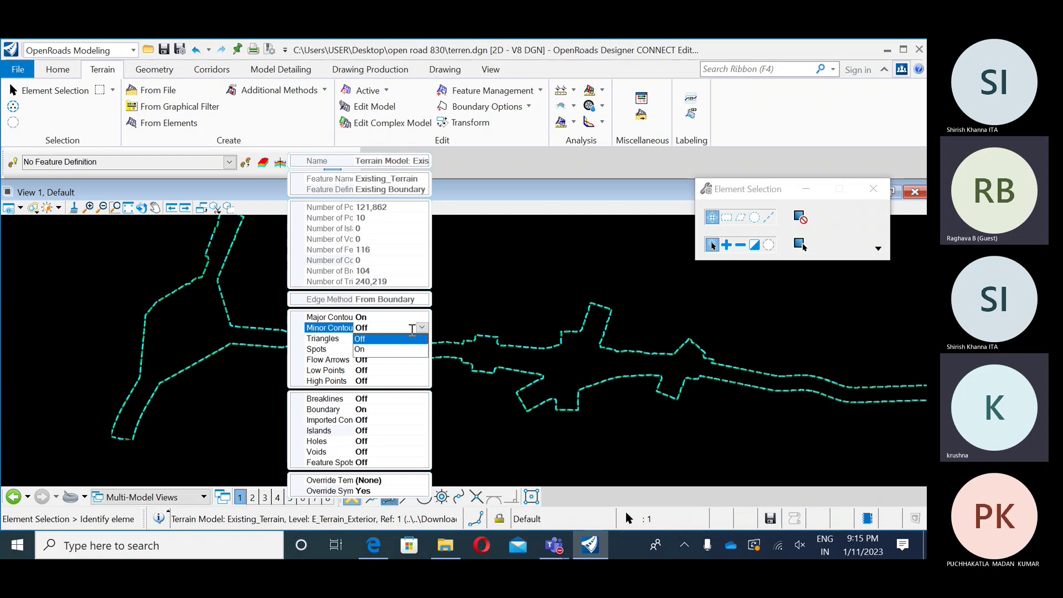
pyautogui.click(376, 349)
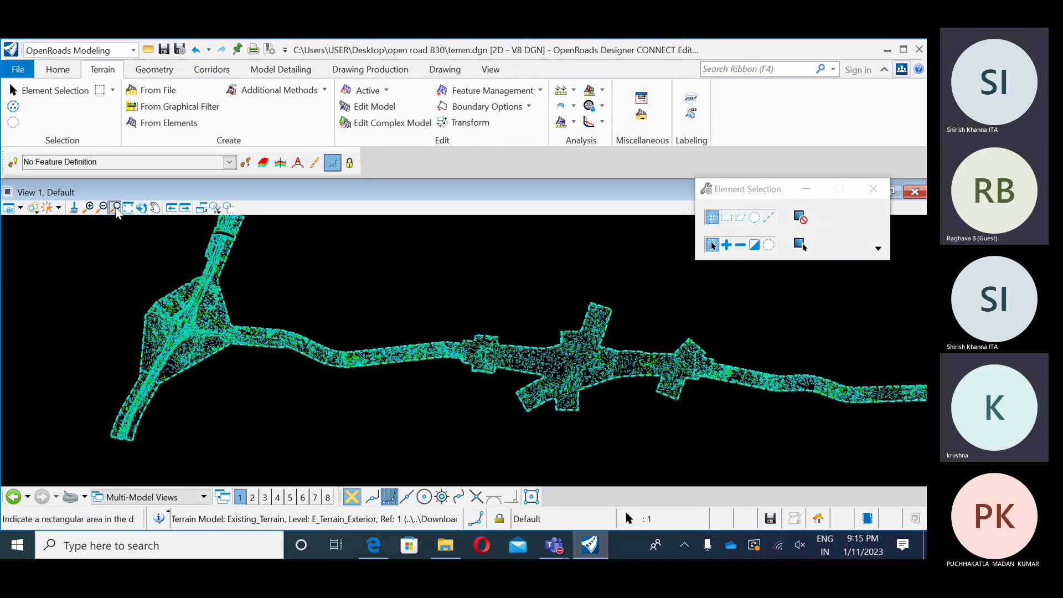
# - Use Window Area to frame the contours in the southeastern part of the terrain's wide western section
pyautogui.click(115, 207)
pyautogui.click(193, 335)
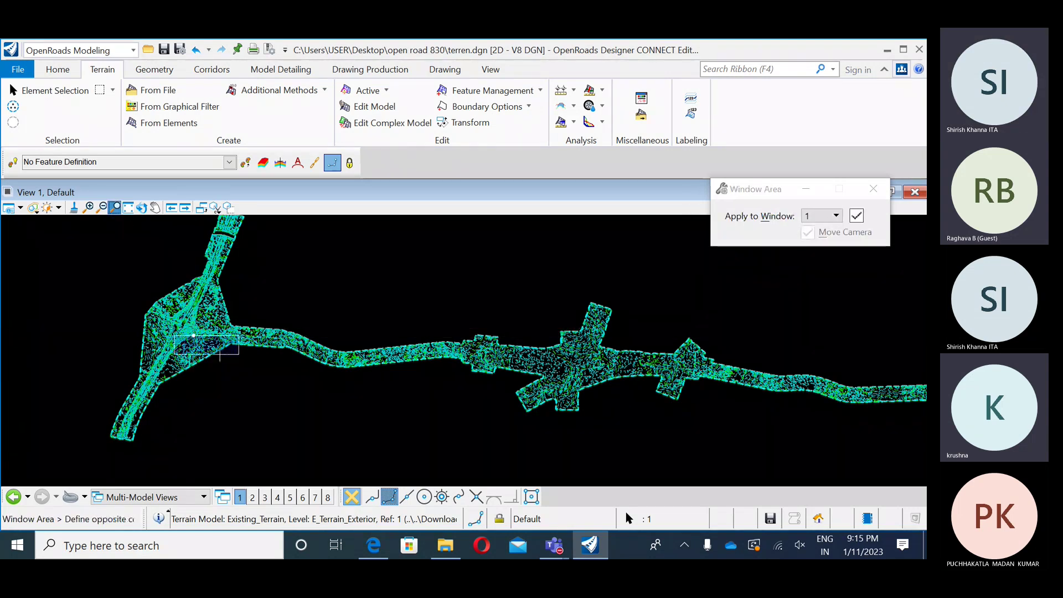
pyautogui.click(220, 354)
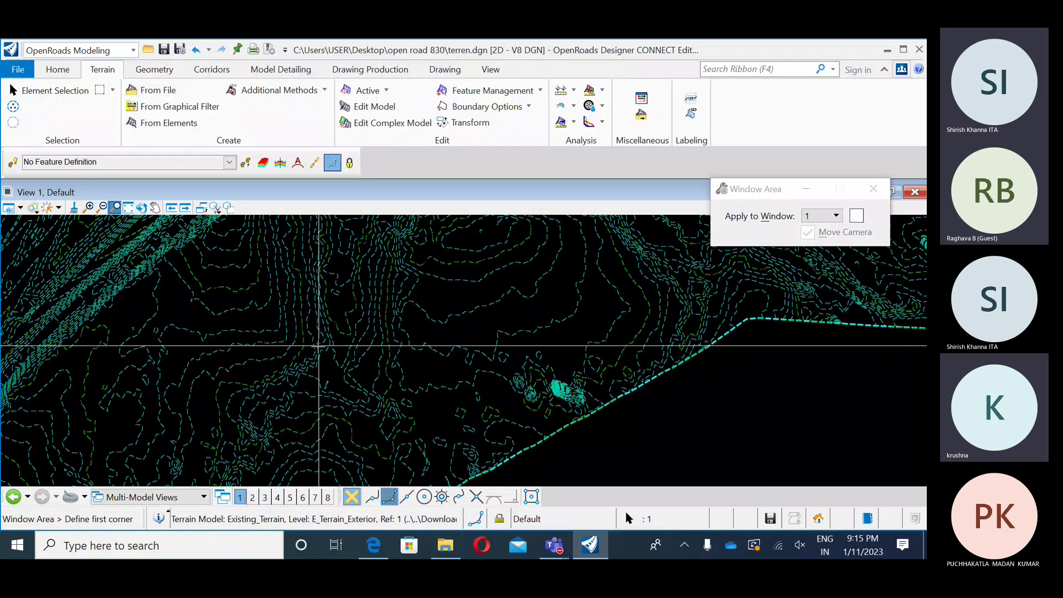
pyautogui.rightClick(318, 346)
pyautogui.scroll(2, 363, 352)
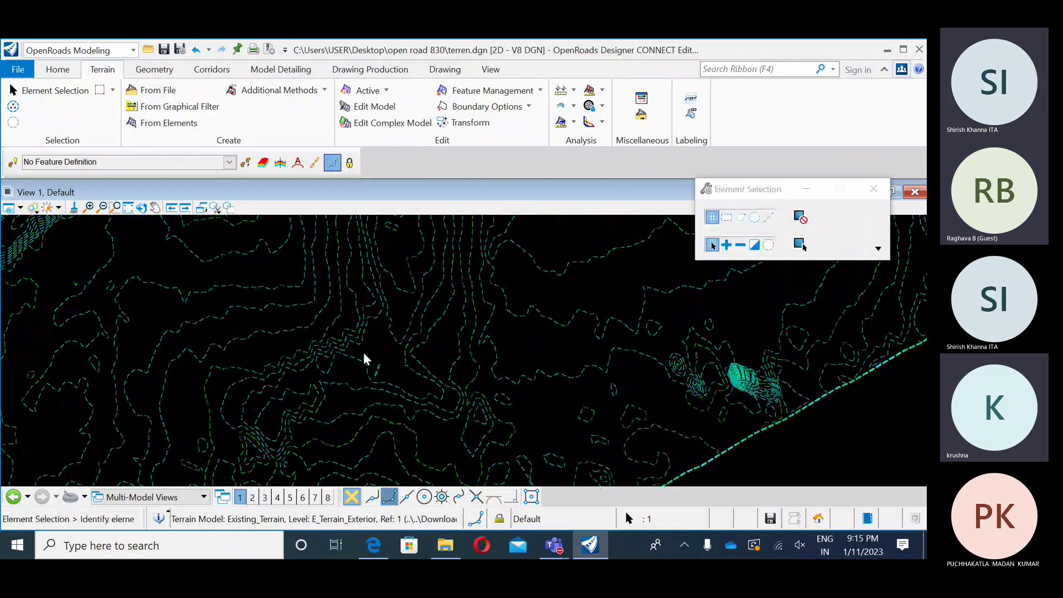
pyautogui.scroll(-1, 363, 352)
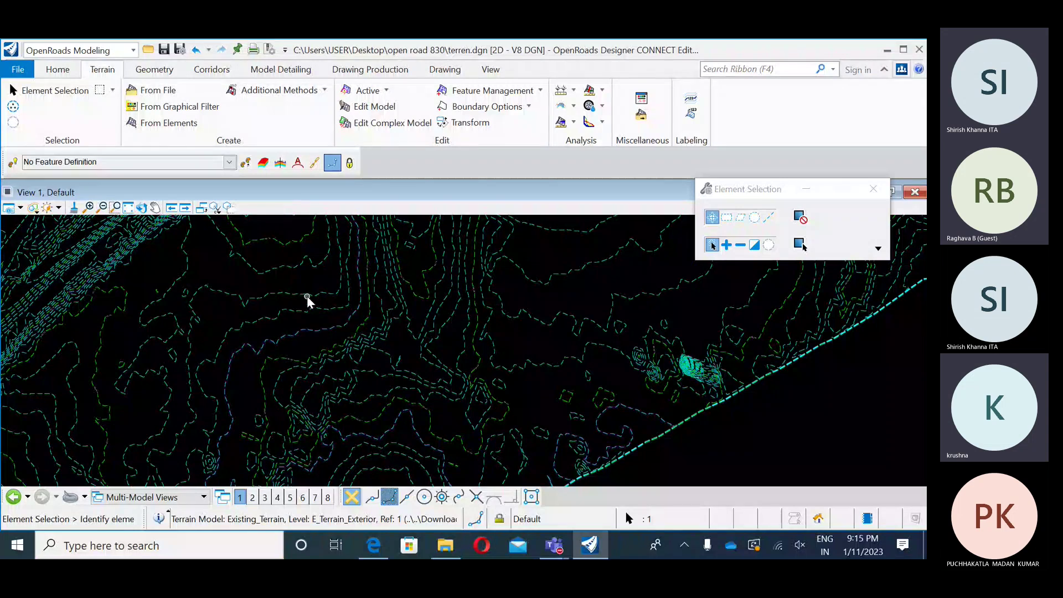
# - Start Label Terrain Spots with dimension style _Lbl_Pln_Terrain Spot Elevations and text style Bearing Label
pyautogui.scroll(1, 307, 295)
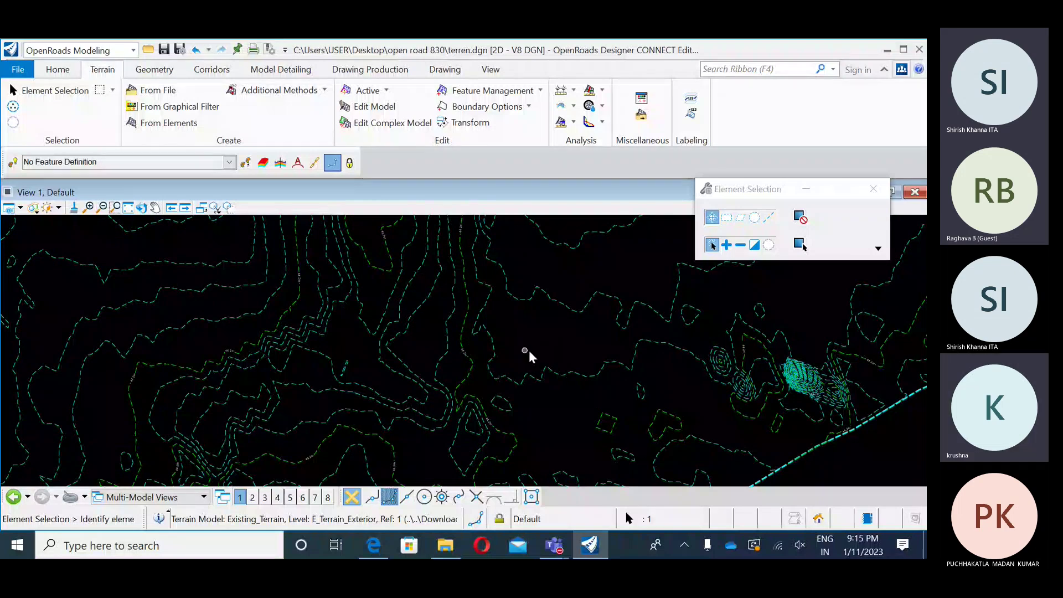
pyautogui.click(690, 117)
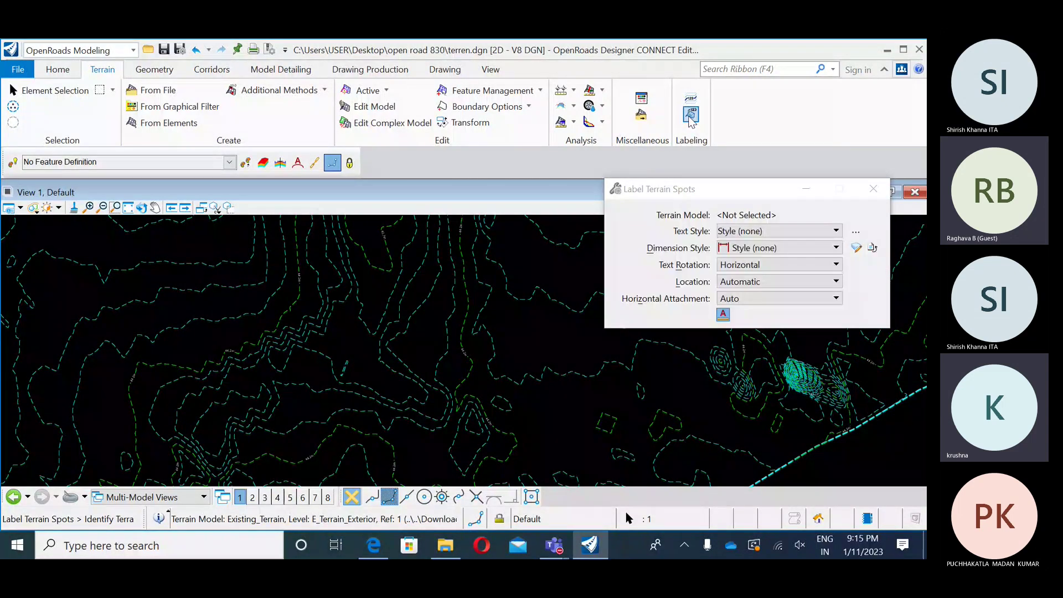
pyautogui.click(548, 332)
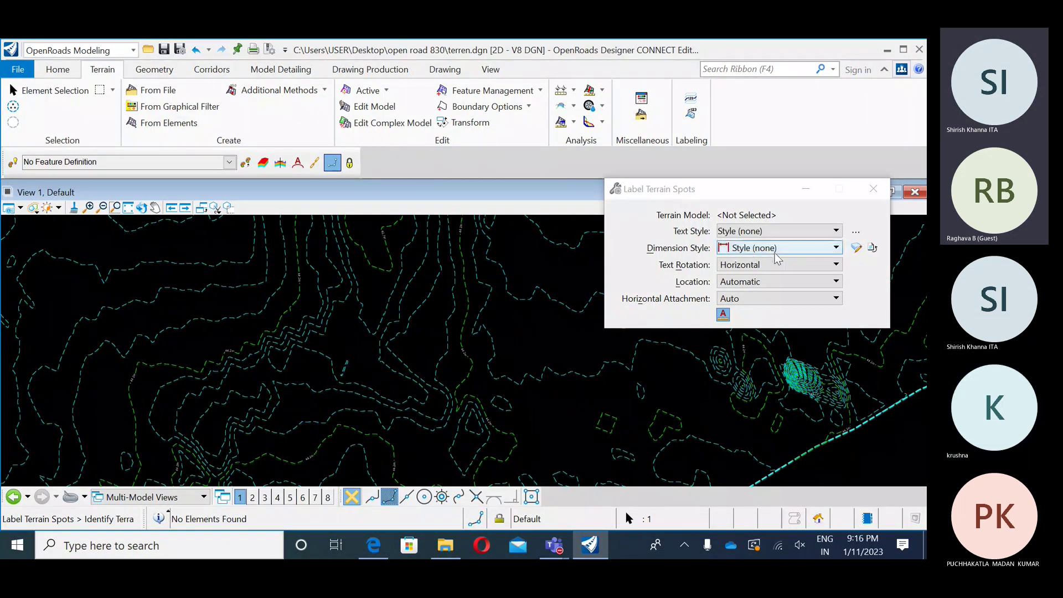
pyautogui.click(748, 253)
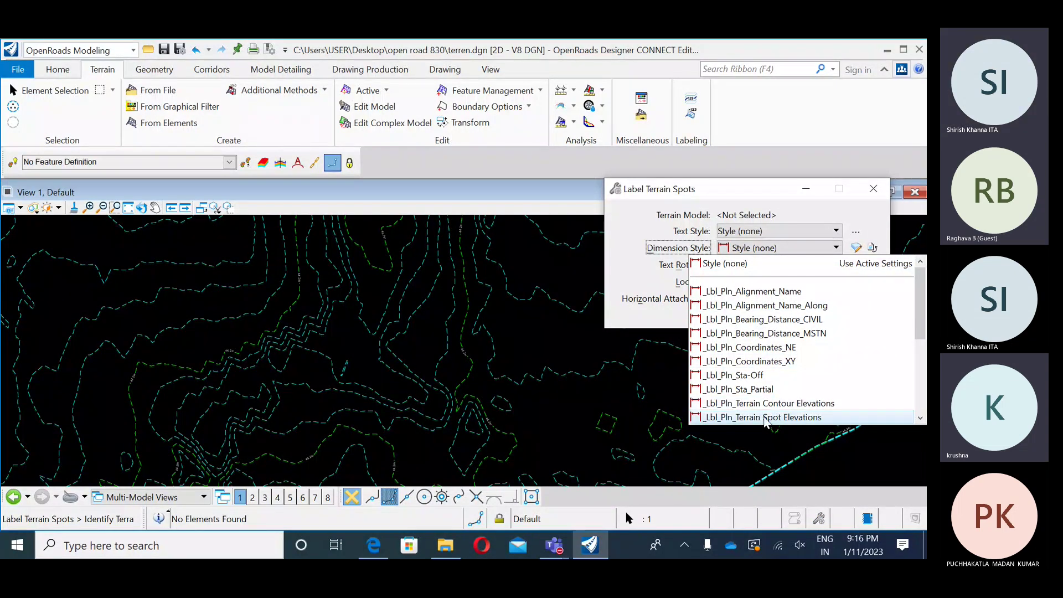
pyautogui.click(764, 417)
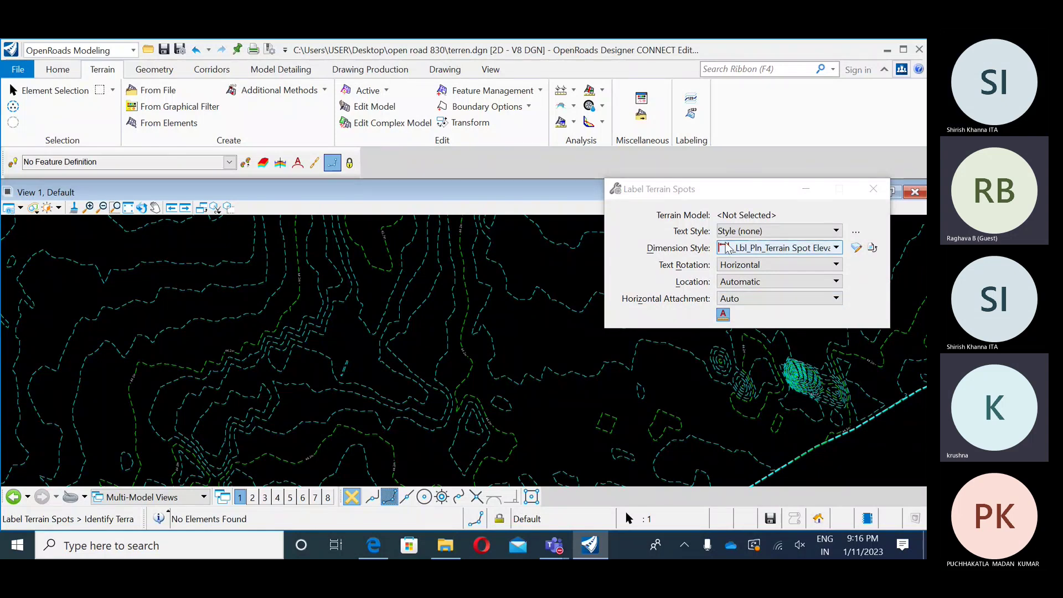
pyautogui.click(743, 234)
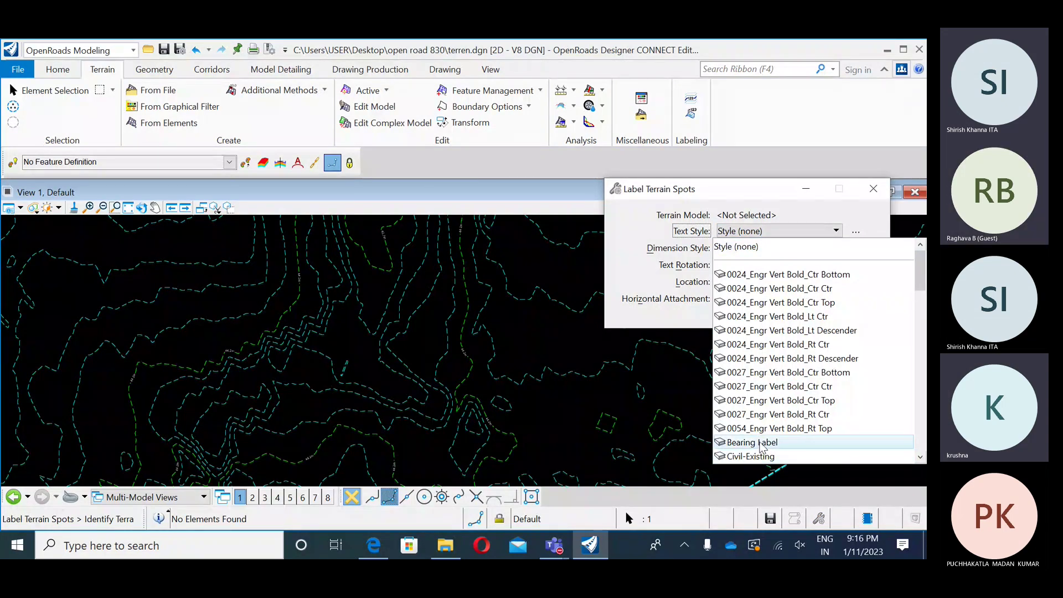
pyautogui.click(761, 443)
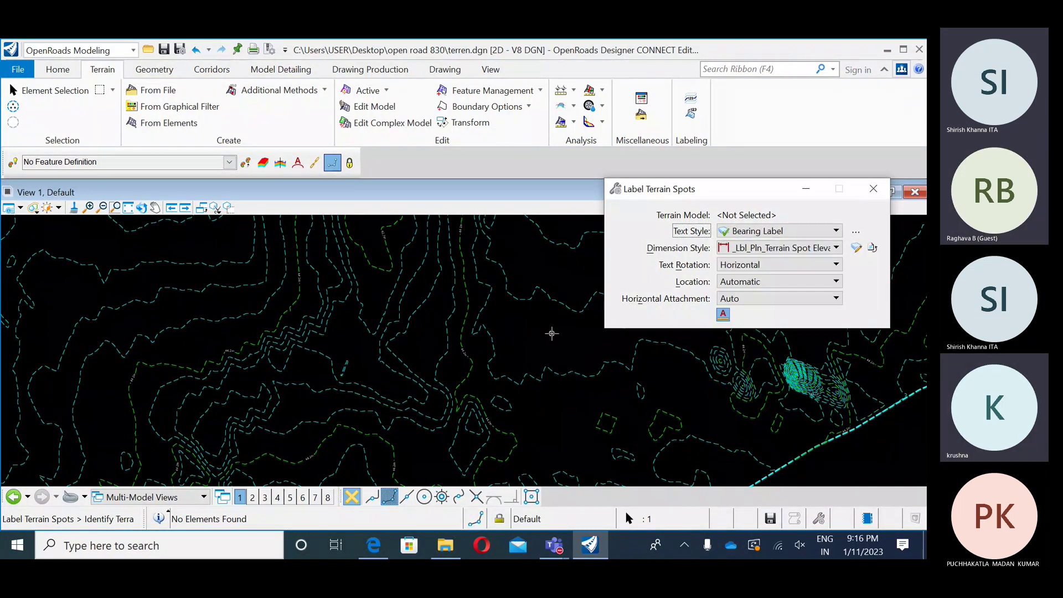
# - Select Existing_Terrain and place a horizontal spot elevation label with a leader in the open area between the contours
pyautogui.click(752, 234)
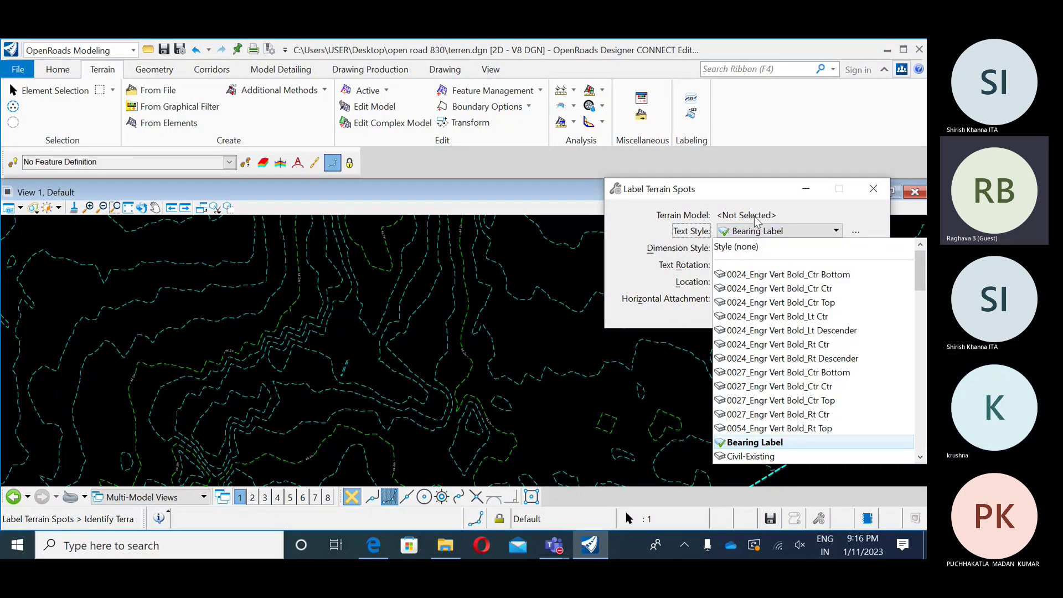
pyautogui.click(754, 227)
pyautogui.click(789, 461)
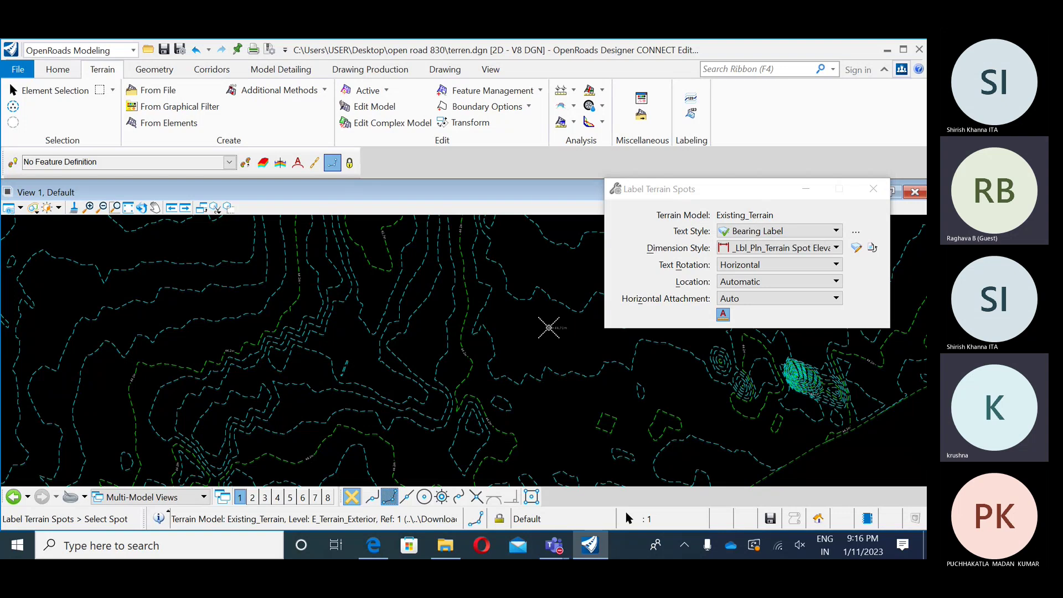
pyautogui.click(541, 330)
pyautogui.scroll(2, 579, 311)
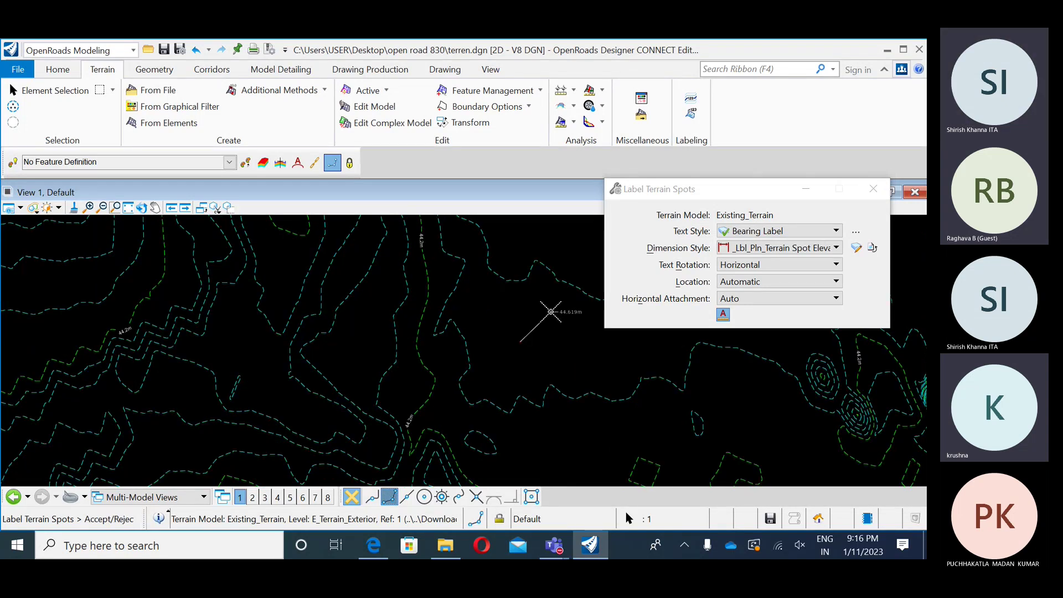
pyautogui.click(551, 311)
pyautogui.scroll(4, 578, 311)
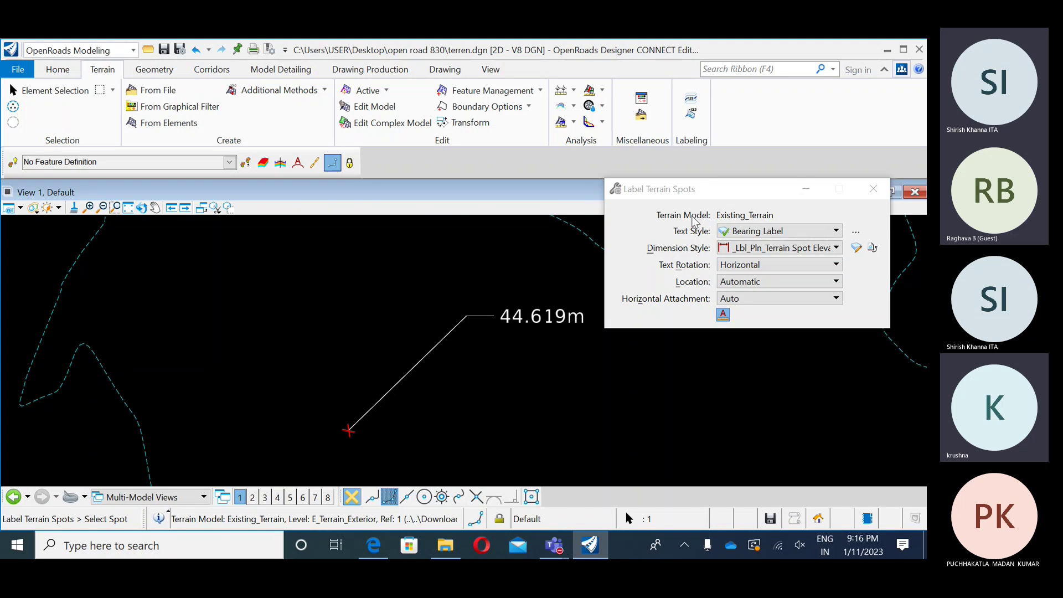
pyautogui.scroll(-5, 455, 307)
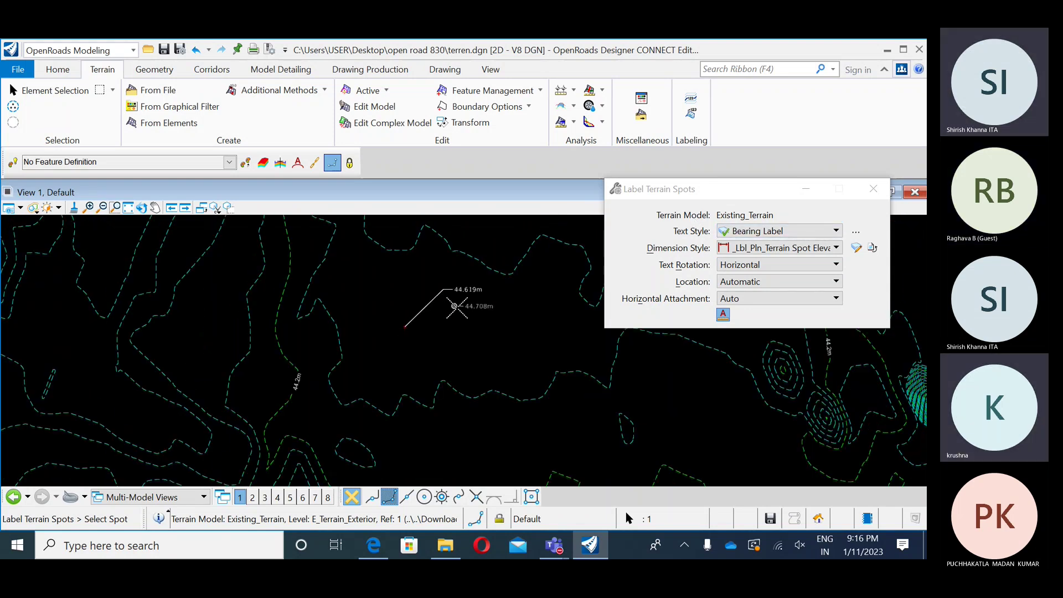
pyautogui.scroll(-3, 456, 307)
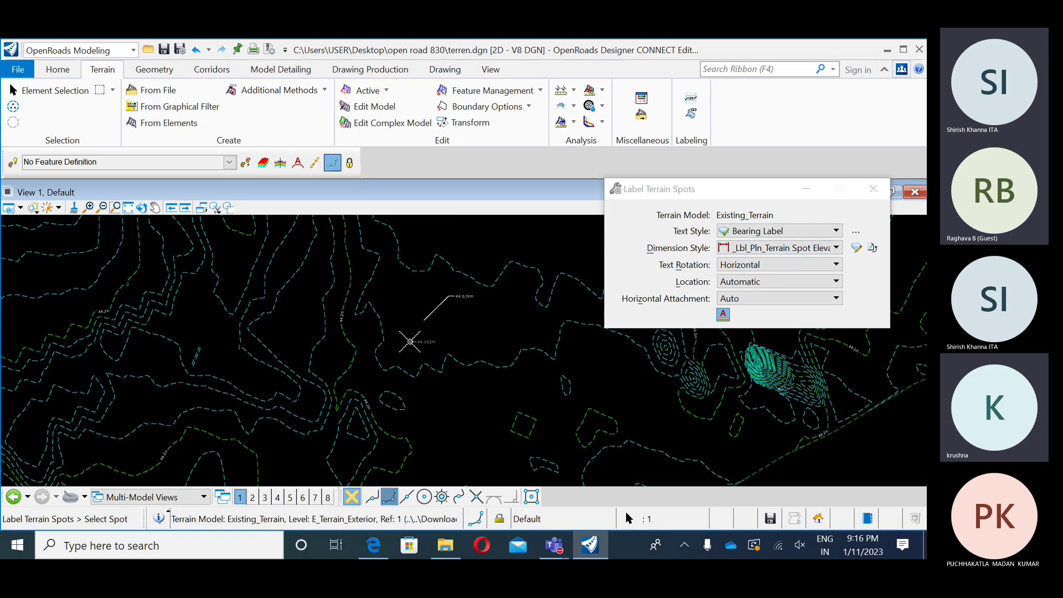
# - Set the text rotation to Vertical and place a second spot elevation label southeast of the first one
pyautogui.scroll(3, 458, 299)
pyautogui.scroll(3, 491, 299)
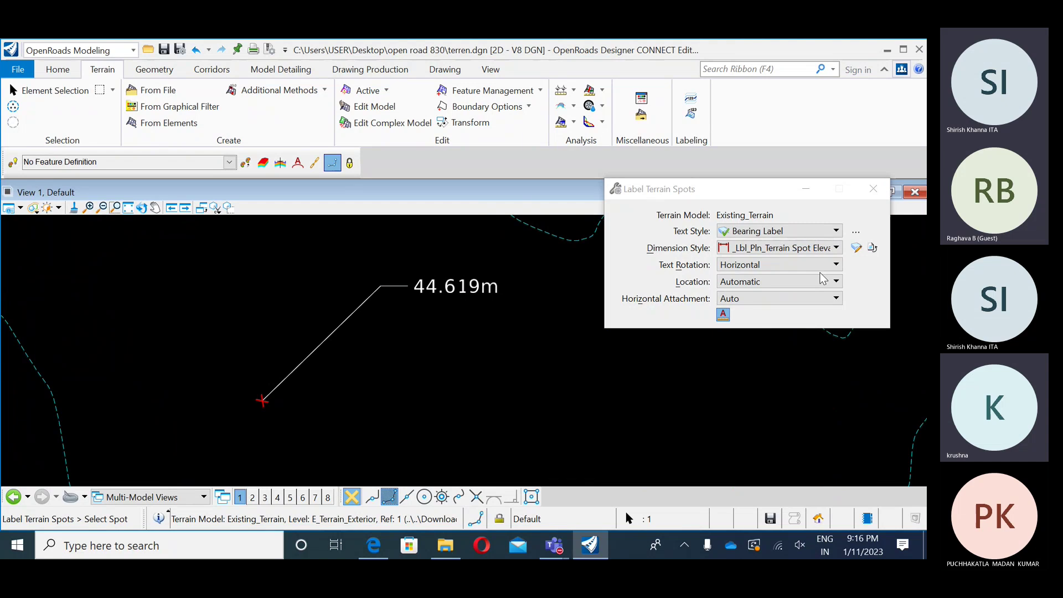
pyautogui.click(776, 264)
pyautogui.click(749, 280)
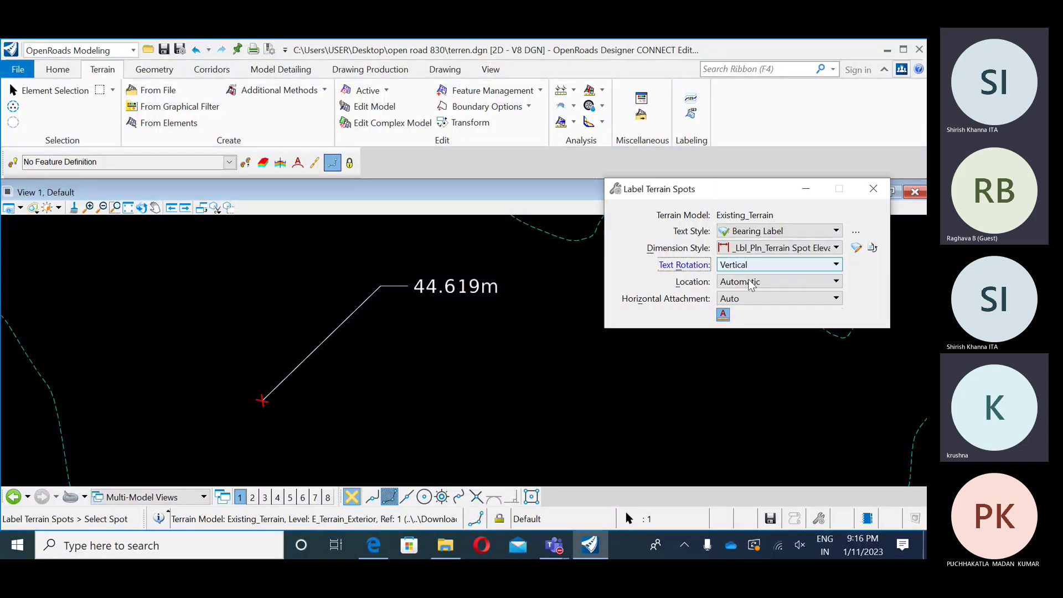
pyautogui.click(548, 440)
pyautogui.click(727, 410)
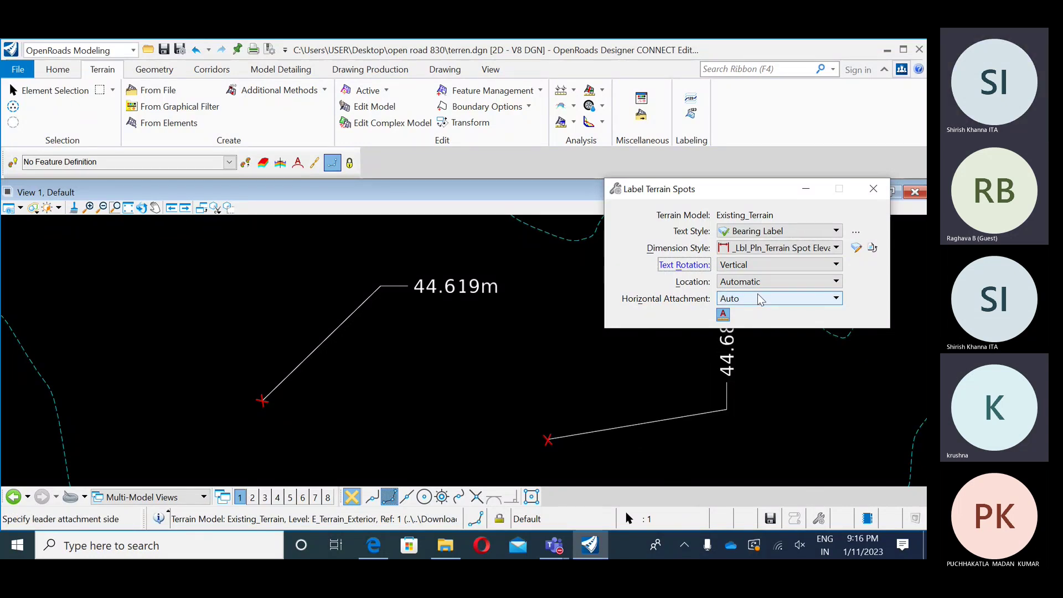
# - Set the text rotation to In-line and place a third spot elevation label northwest of the first one
pyautogui.click(758, 265)
pyautogui.click(748, 279)
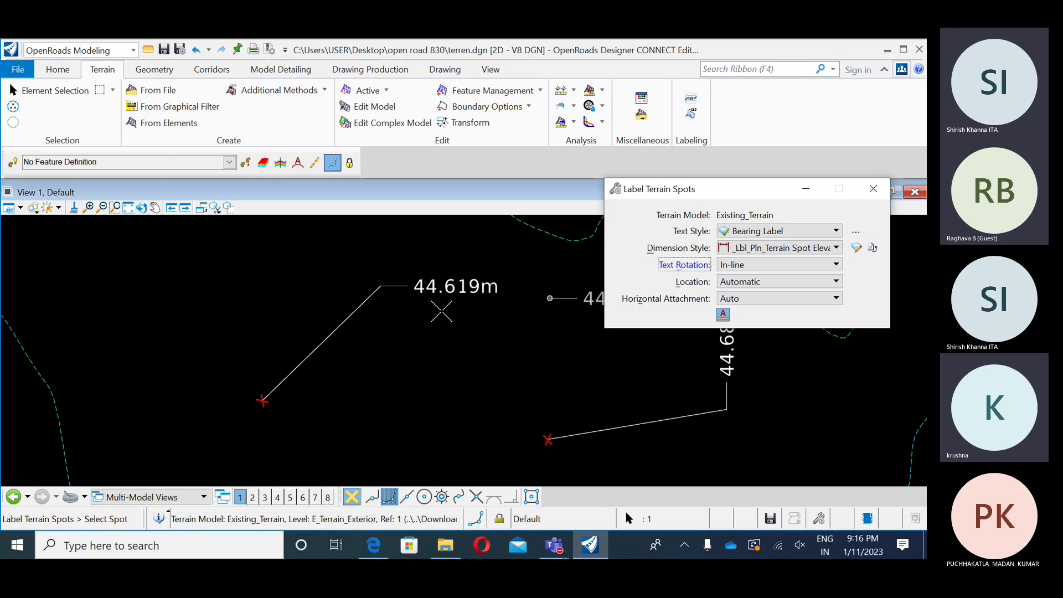
pyautogui.click(85, 335)
pyautogui.click(219, 277)
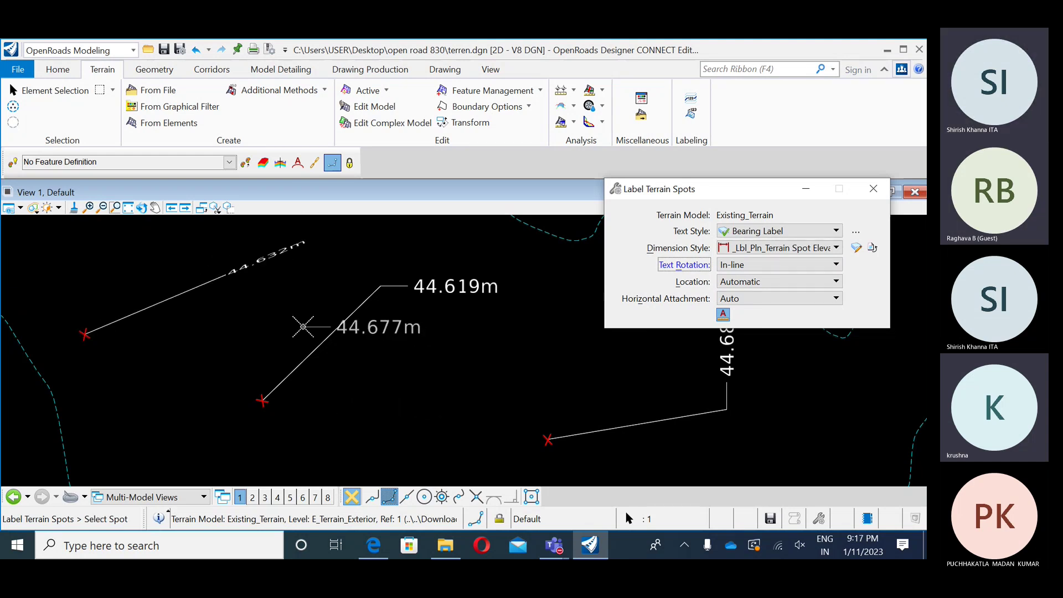
pyautogui.scroll(-3, 306, 325)
pyautogui.moveTo(309, 325); pyautogui.dragTo(295, 365, button='middle')
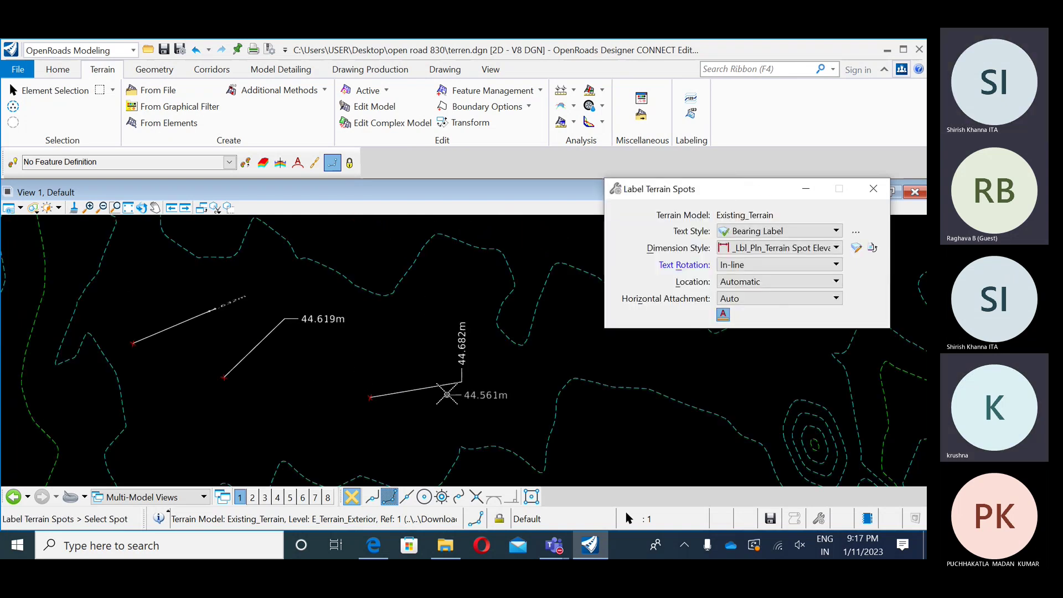
pyautogui.scroll(-2, 439, 339)
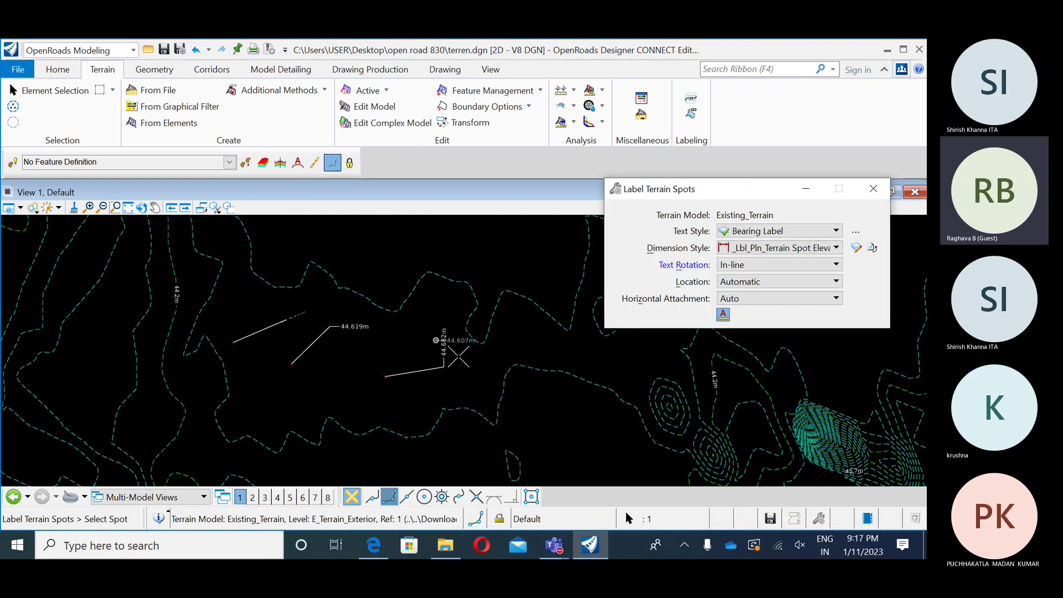
pyautogui.moveTo(459, 357); pyautogui.dragTo(449, 346, button='middle')
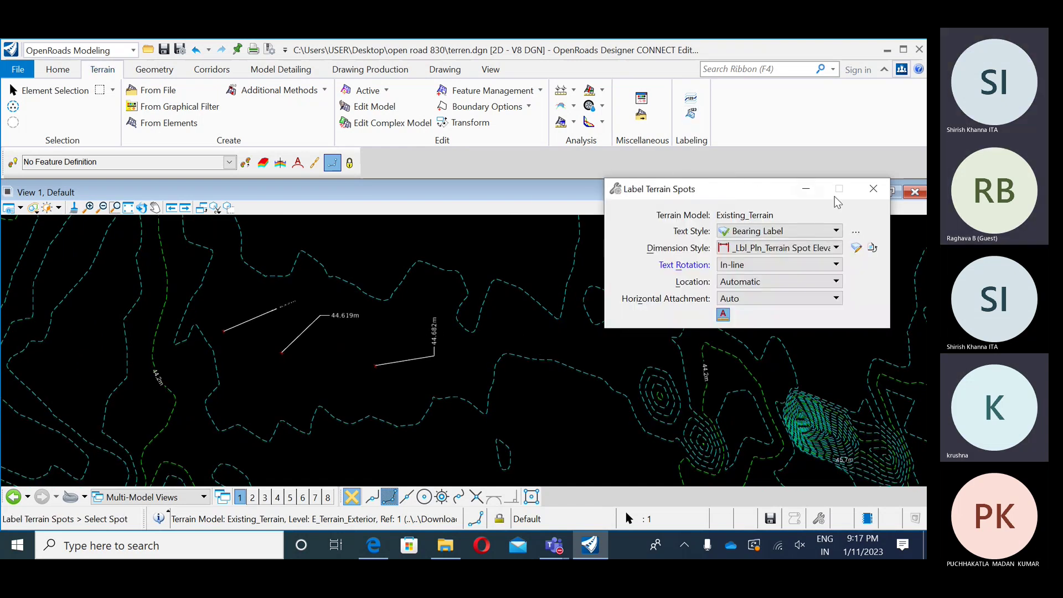
# - Undo the three placed spot elevation labels and exit Label Terrain Spots
pyautogui.click(873, 189)
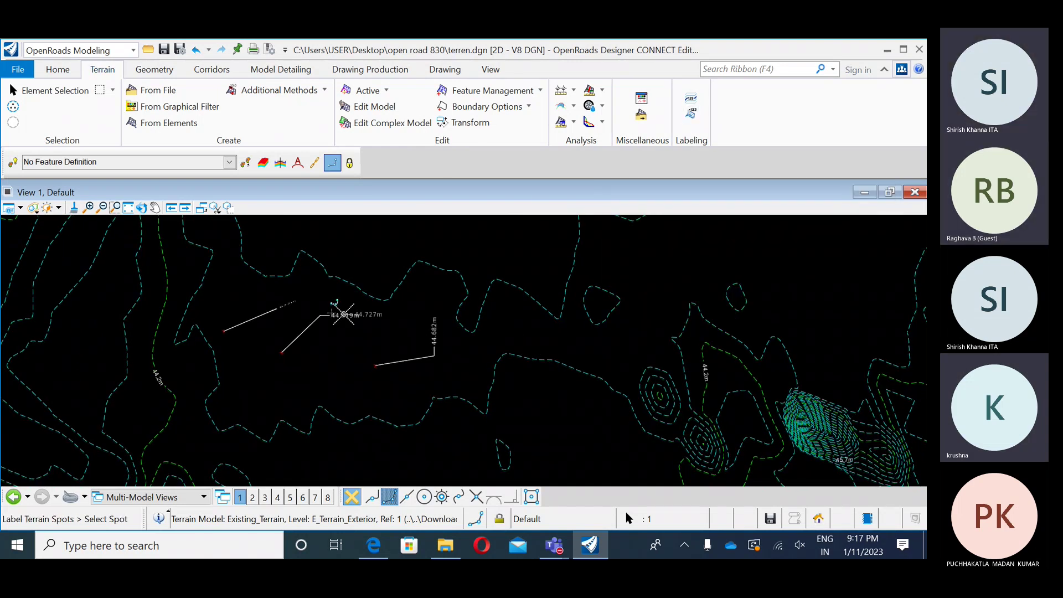
pyautogui.hotkey('ctrl', 'z')
pyautogui.hotkey('ctrl', 'z')
pyautogui.hotkey('ctrl', 'z')
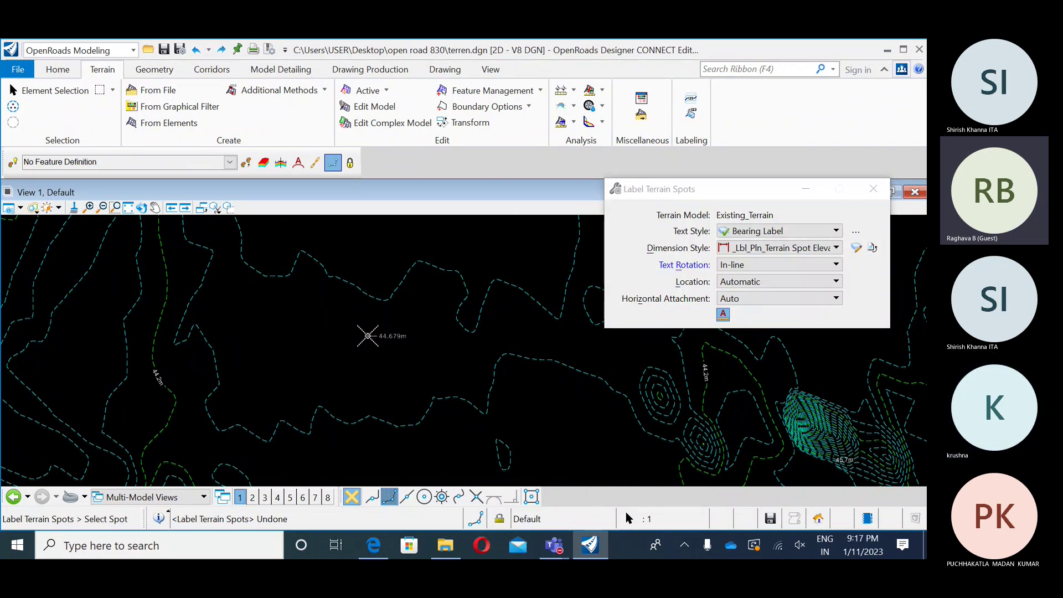
pyautogui.press('Escape')
pyautogui.click(873, 189)
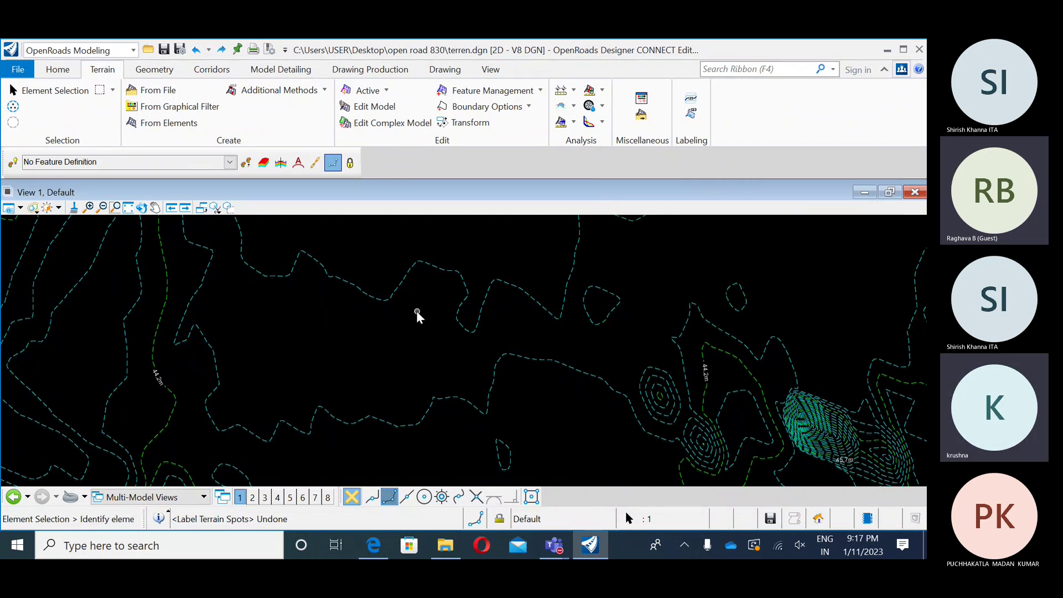
# - Fit the whole terrain in View 1 and pan it slightly toward the upper right
pyautogui.scroll(-2, 417, 310)
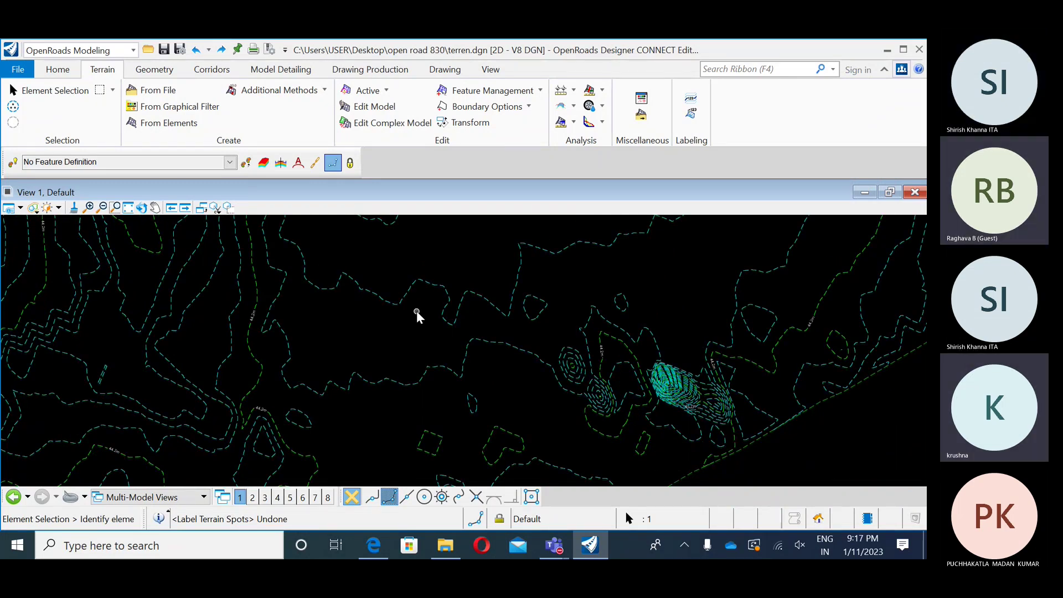
pyautogui.scroll(-2, 403, 330)
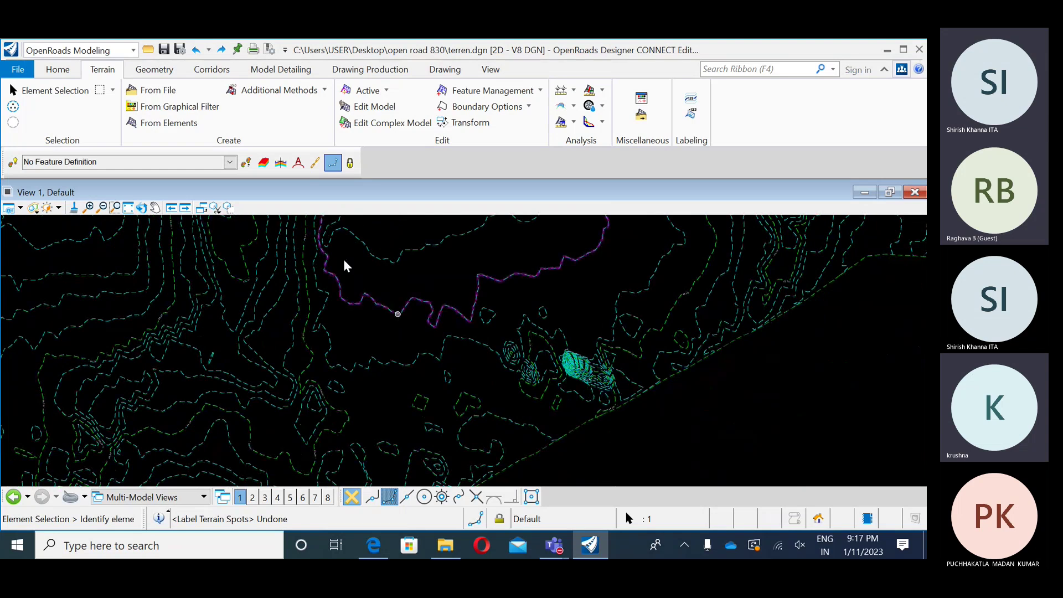
pyautogui.click(128, 208)
pyautogui.click(155, 207)
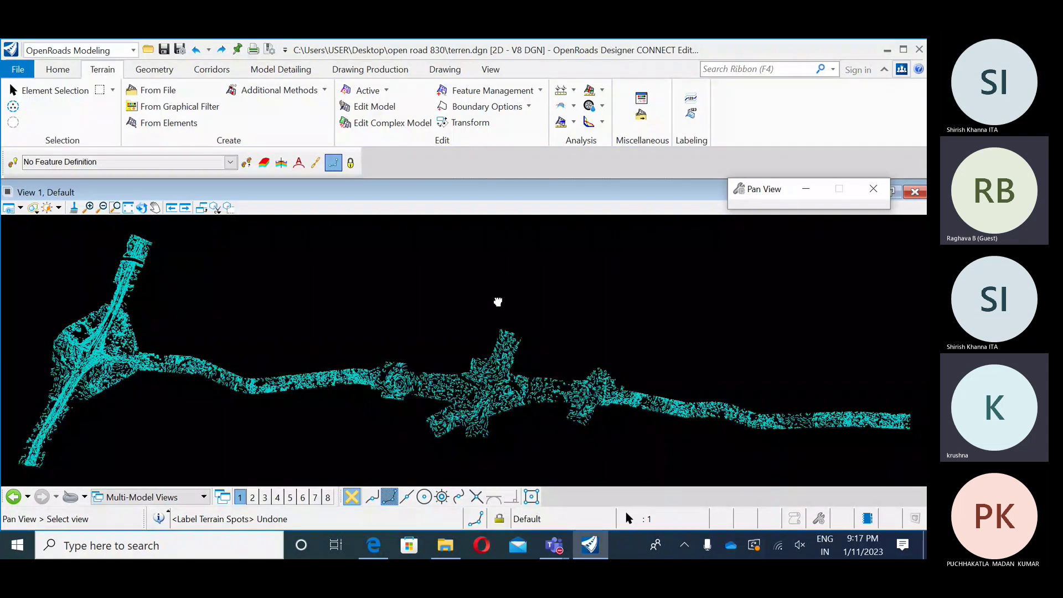
pyautogui.moveTo(498, 302); pyautogui.dragTo(548, 250)
pyautogui.rightClick(372, 280)
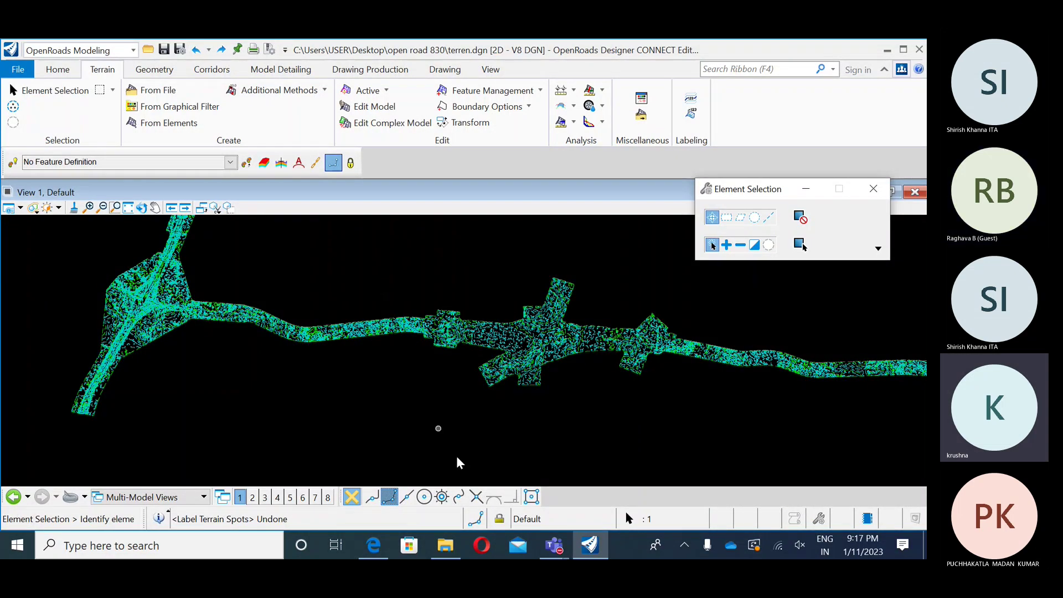
# - Switch to the Quickstart PDF in Edge, read the Analyze Points instructions and display settings, and return to OpenRoads Designer
pyautogui.click(374, 545)
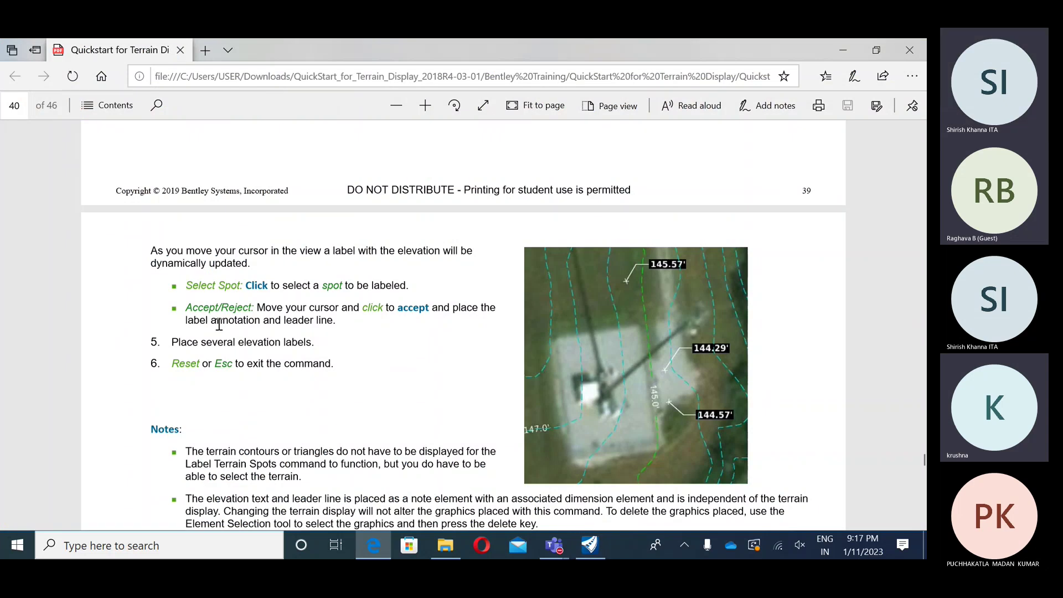
pyautogui.scroll(-8, 216, 323)
pyautogui.scroll(-2, 218, 325)
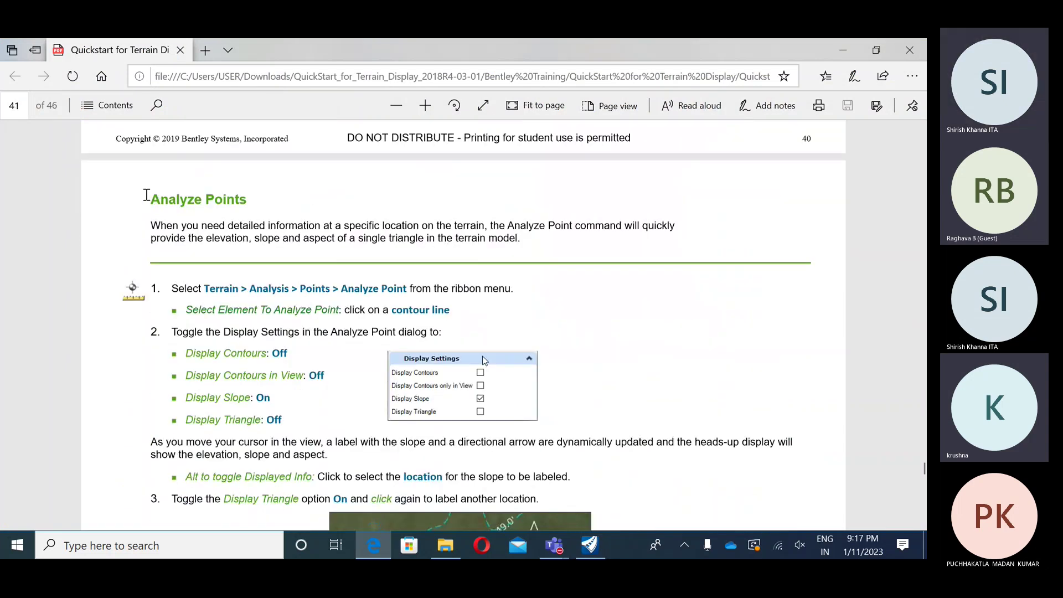
pyautogui.moveTo(151, 197); pyautogui.dragTo(257, 198)
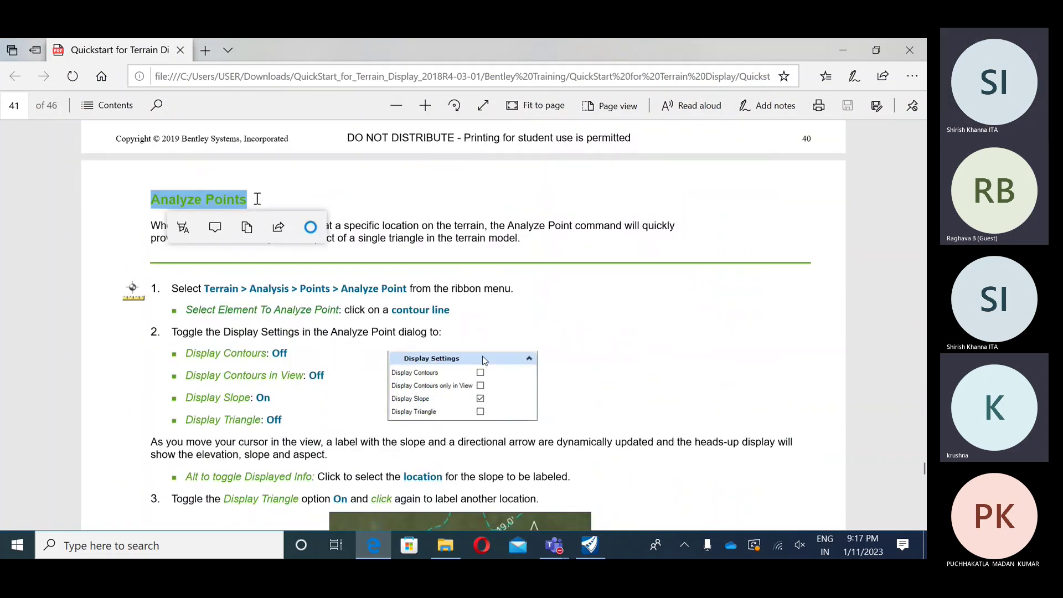
pyautogui.click(474, 215)
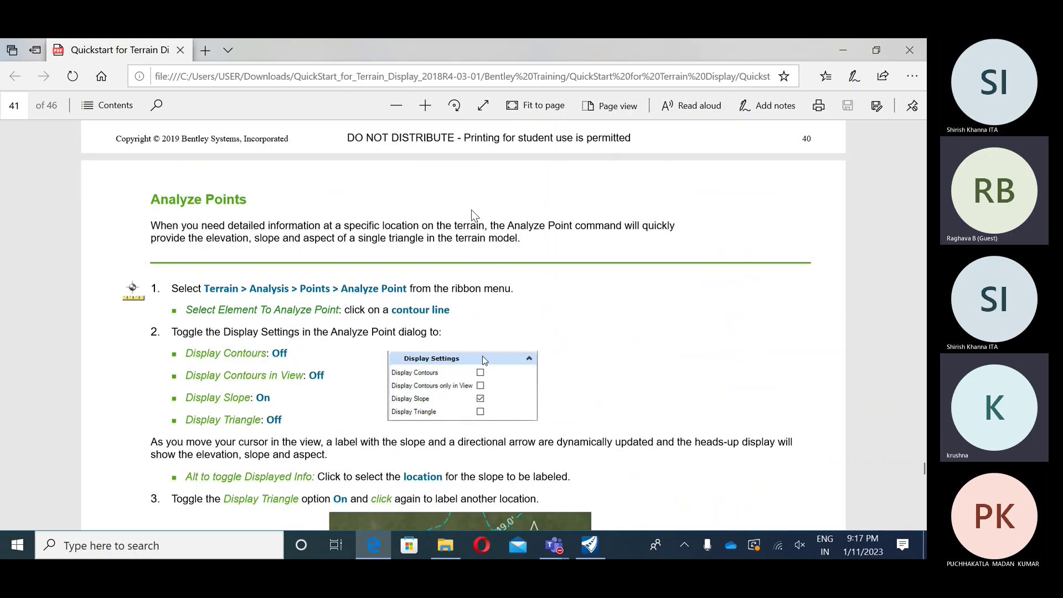
pyautogui.moveTo(190, 403); pyautogui.dragTo(276, 400)
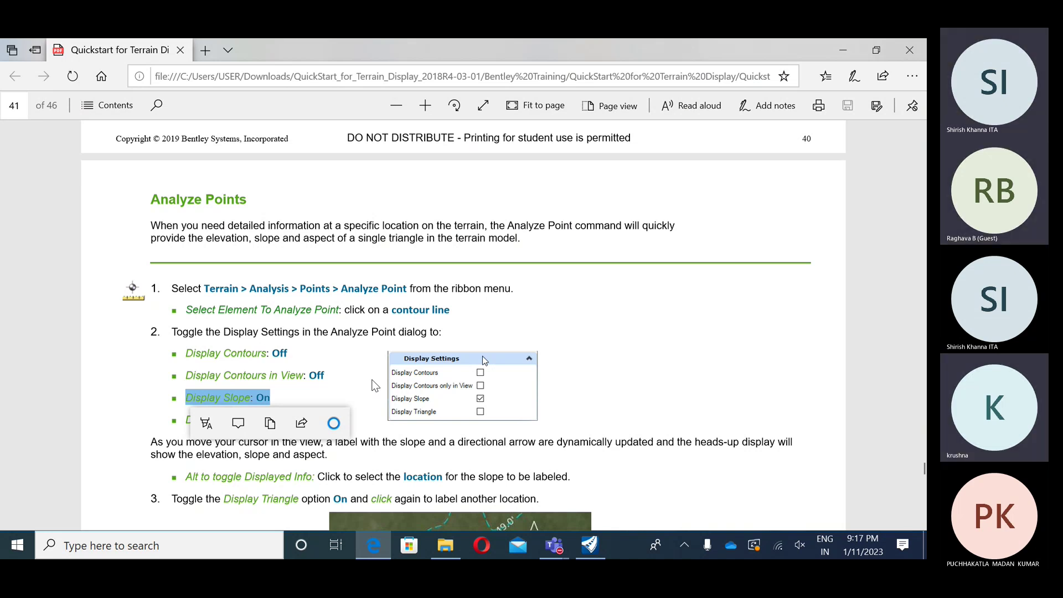
pyautogui.scroll(-3, 372, 385)
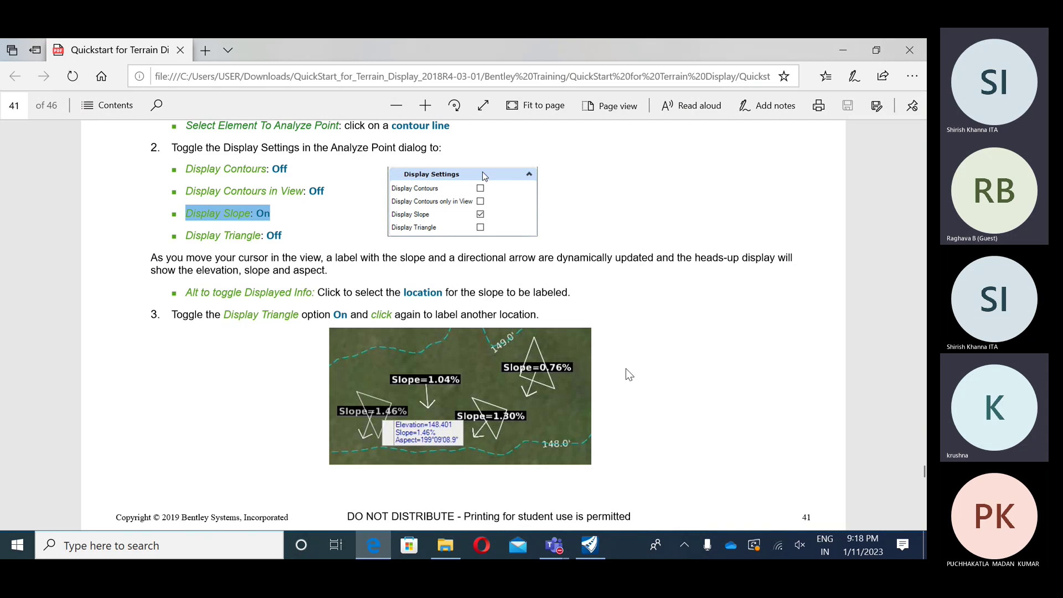
pyautogui.click(590, 546)
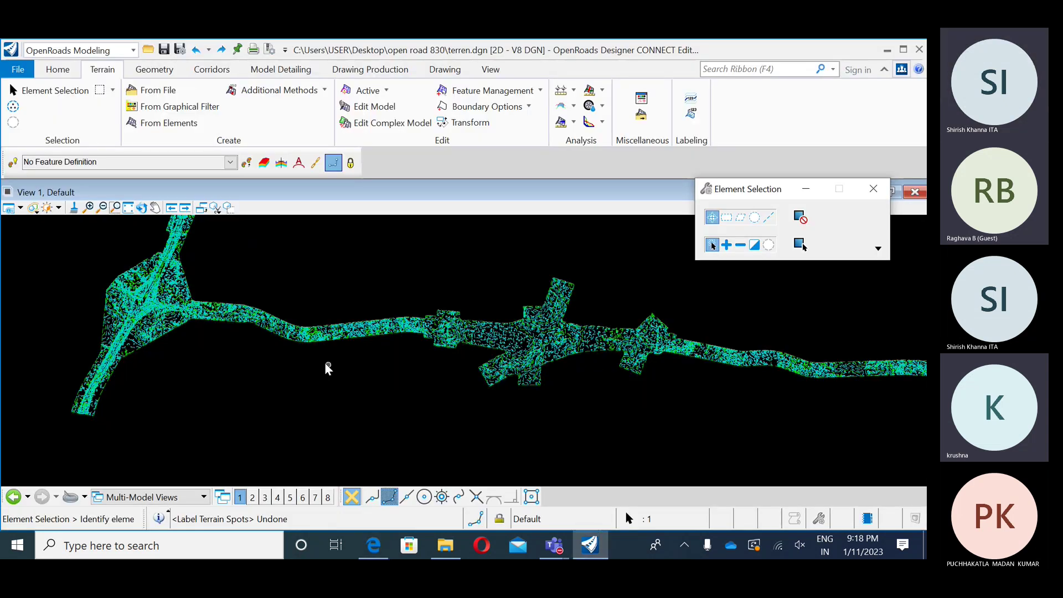
# - Start Analyze Point on the terrain contours and move its settings dialog clear of the area being analyzed
pyautogui.moveTo(284, 351); pyautogui.dragTo(404, 373, button='middle')
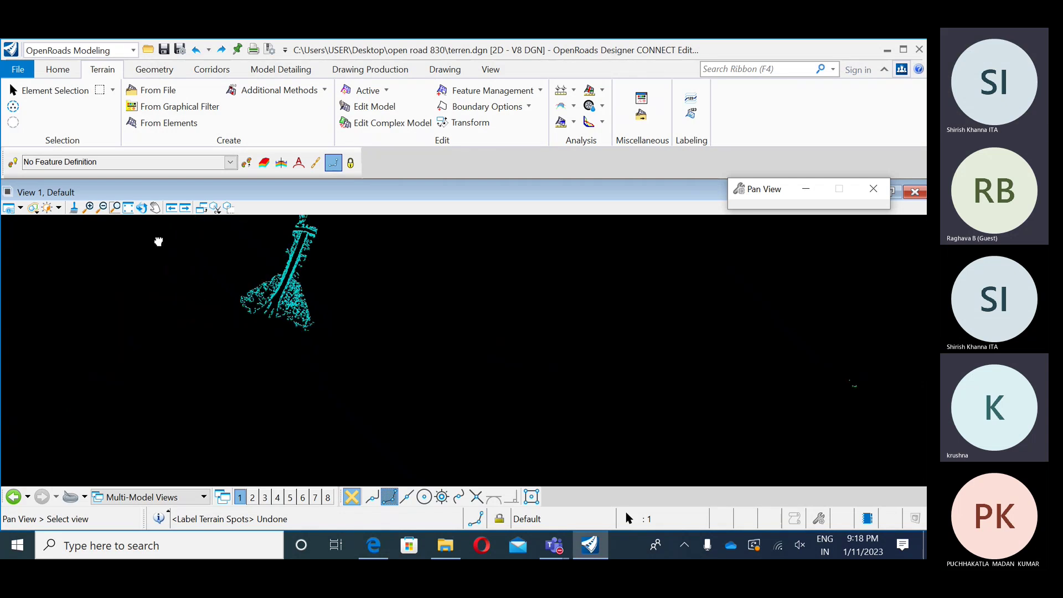
pyautogui.click(114, 207)
pyautogui.click(267, 328)
pyautogui.click(298, 340)
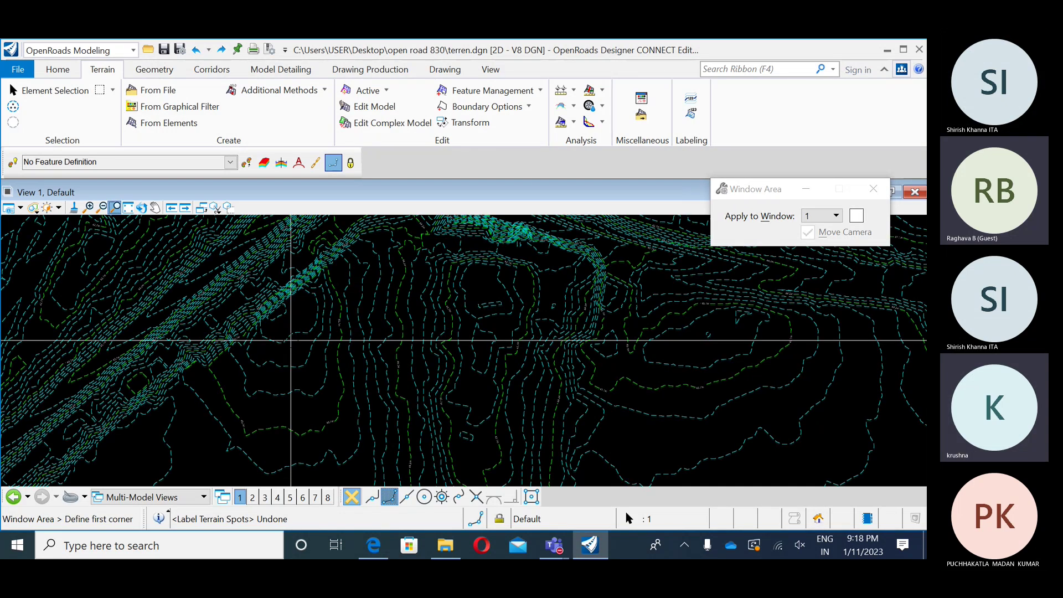
pyautogui.scroll(2, 419, 362)
pyautogui.moveTo(419, 362); pyautogui.dragTo(416, 316, button='middle')
pyautogui.rightClick(330, 363)
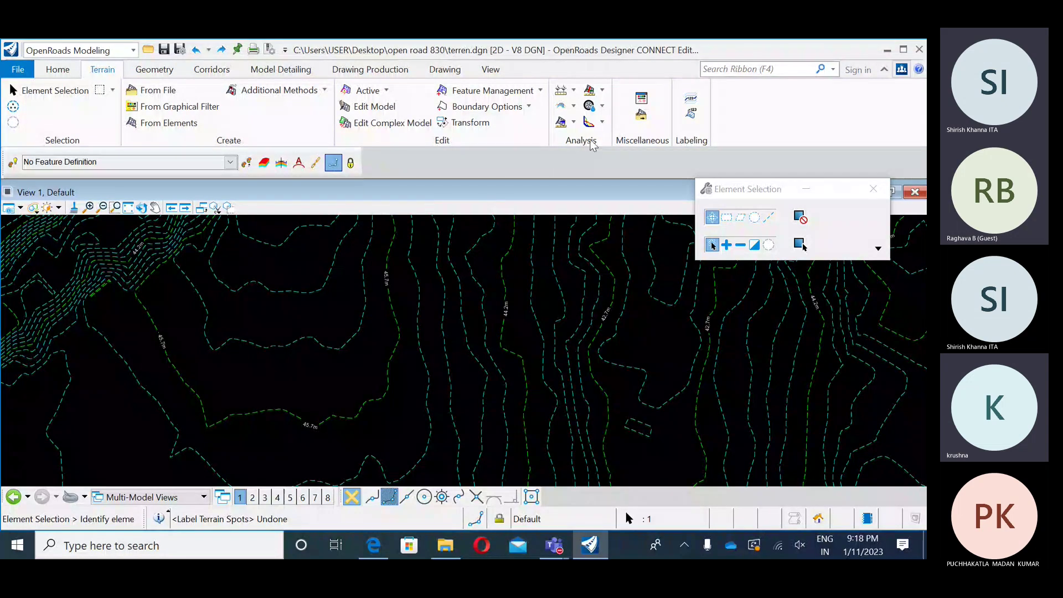
pyautogui.click(574, 91)
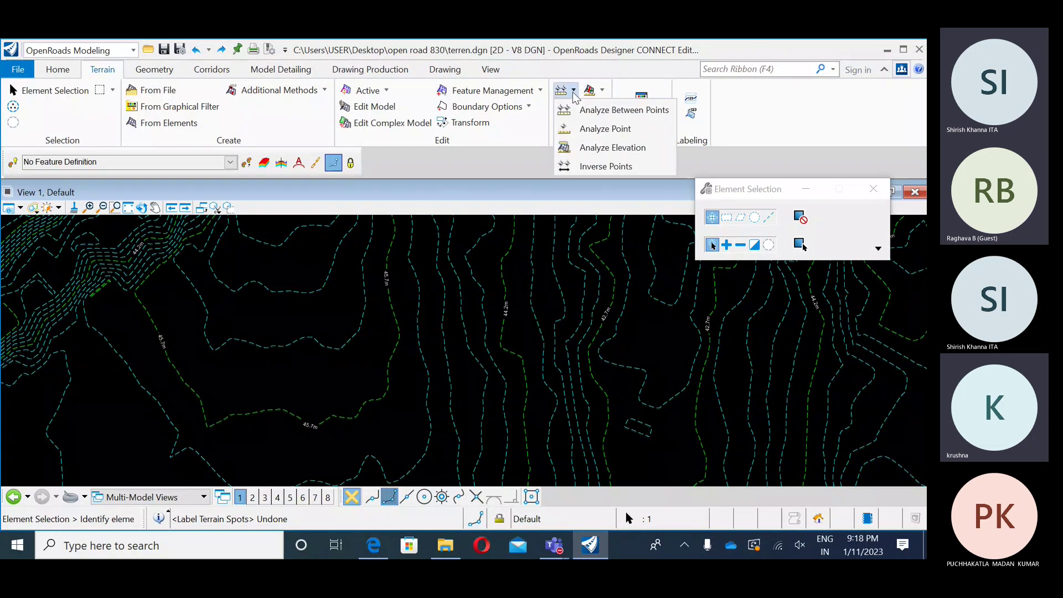
pyautogui.click(595, 129)
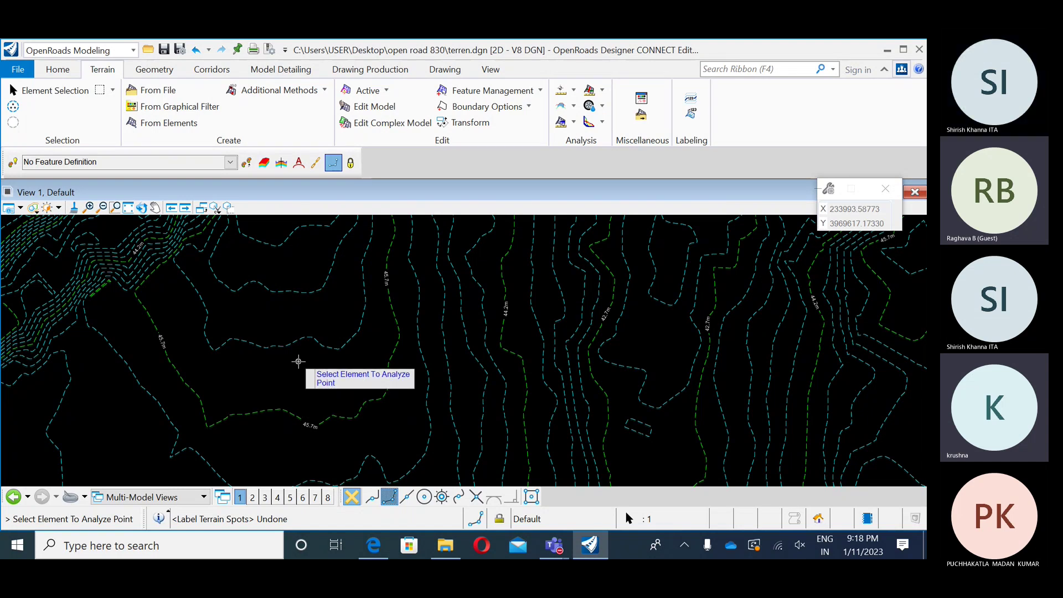
pyautogui.scroll(-1, 299, 361)
pyautogui.scroll(1, 452, 341)
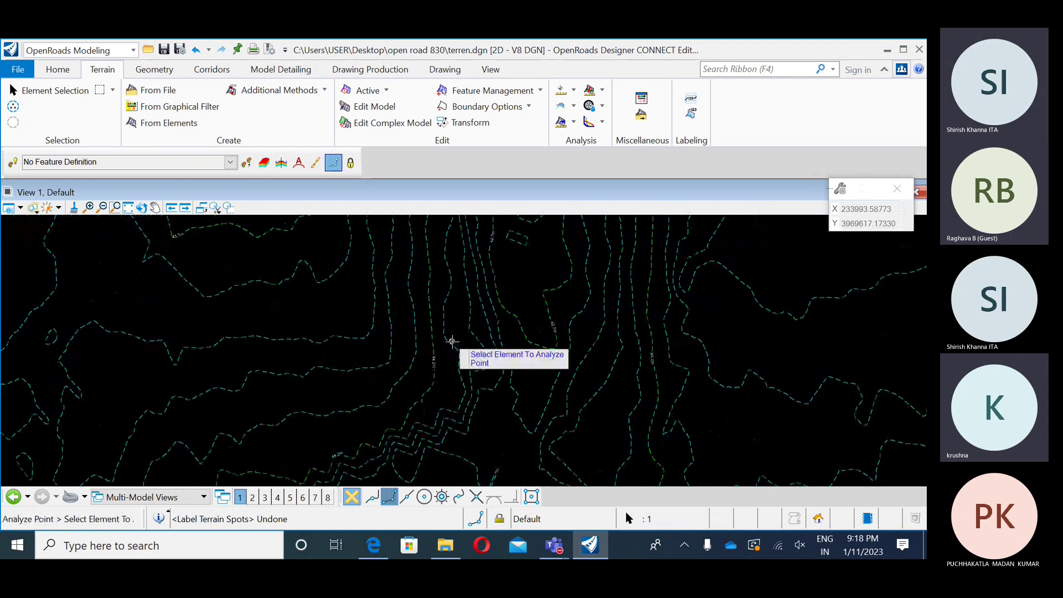
pyautogui.scroll(-2, 452, 342)
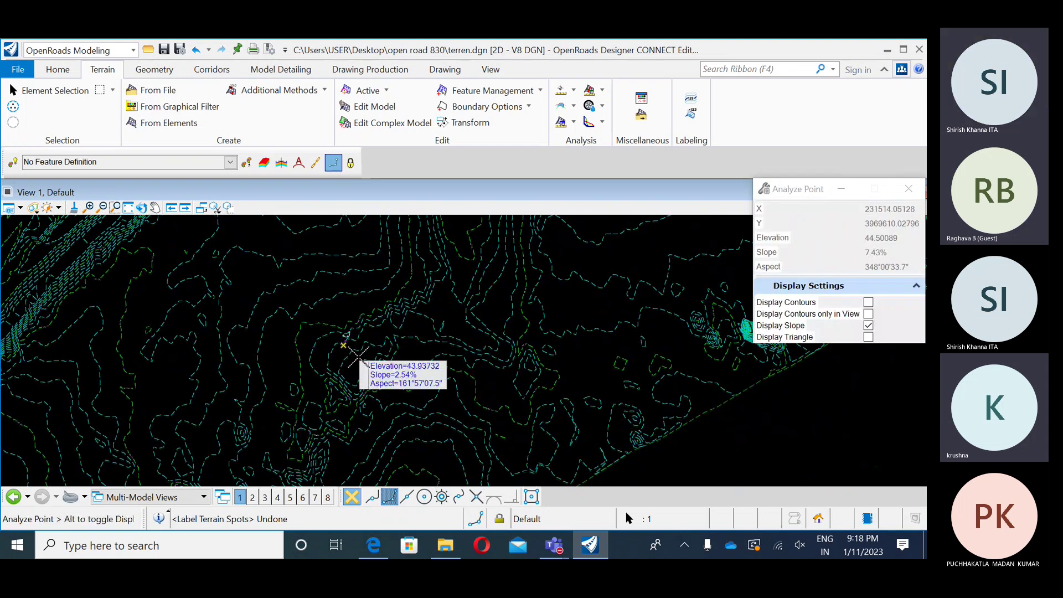
pyautogui.scroll(1, 357, 357)
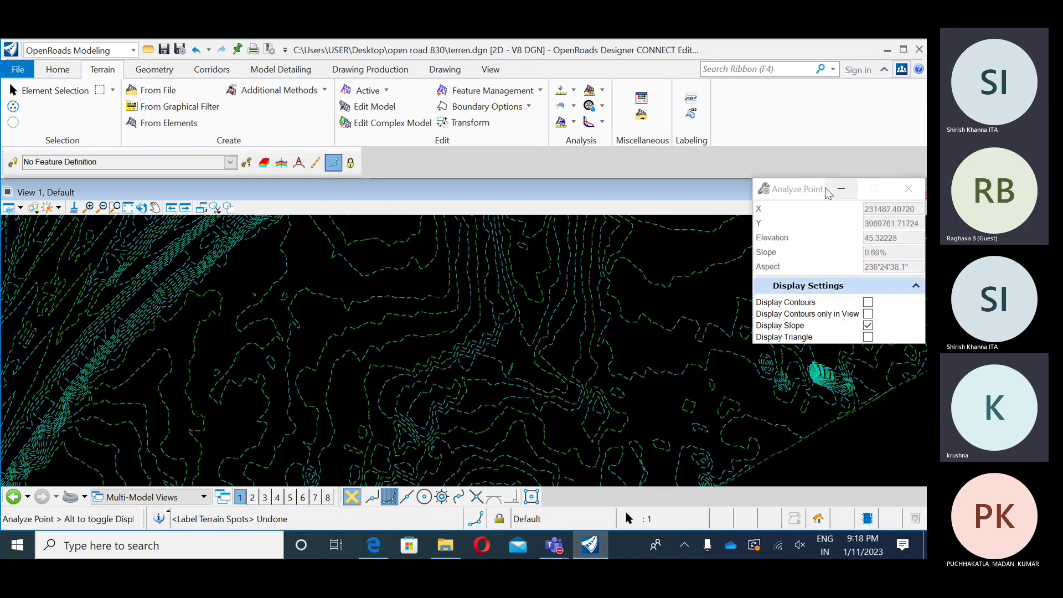
pyautogui.moveTo(799, 193); pyautogui.dragTo(611, 218)
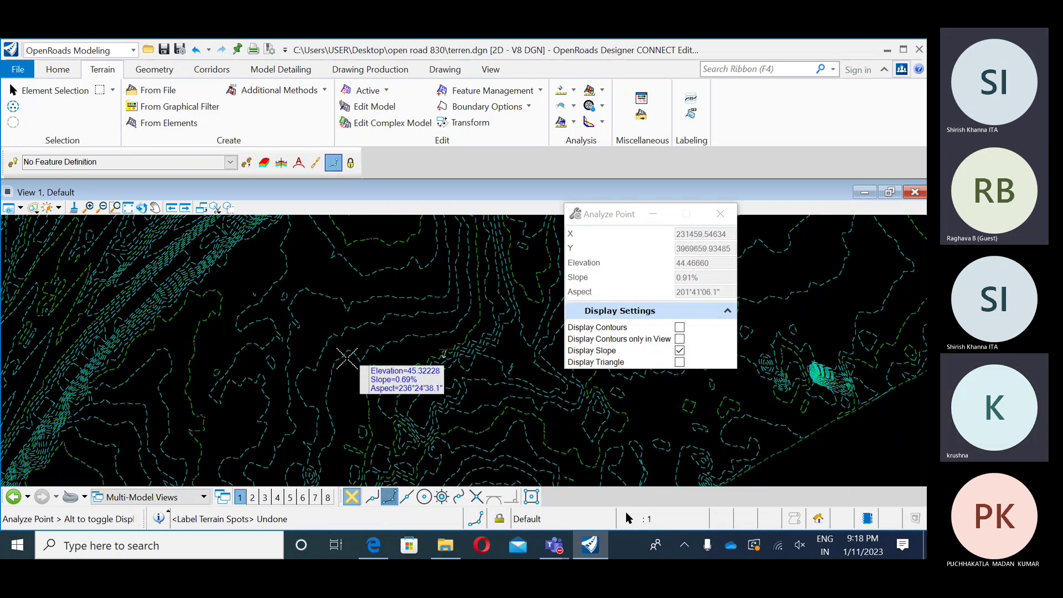
# - Place four slope annotations between the contours near the 44.2m contour with Display Slope on
pyautogui.scroll(3, 360, 378)
pyautogui.scroll(2, 339, 374)
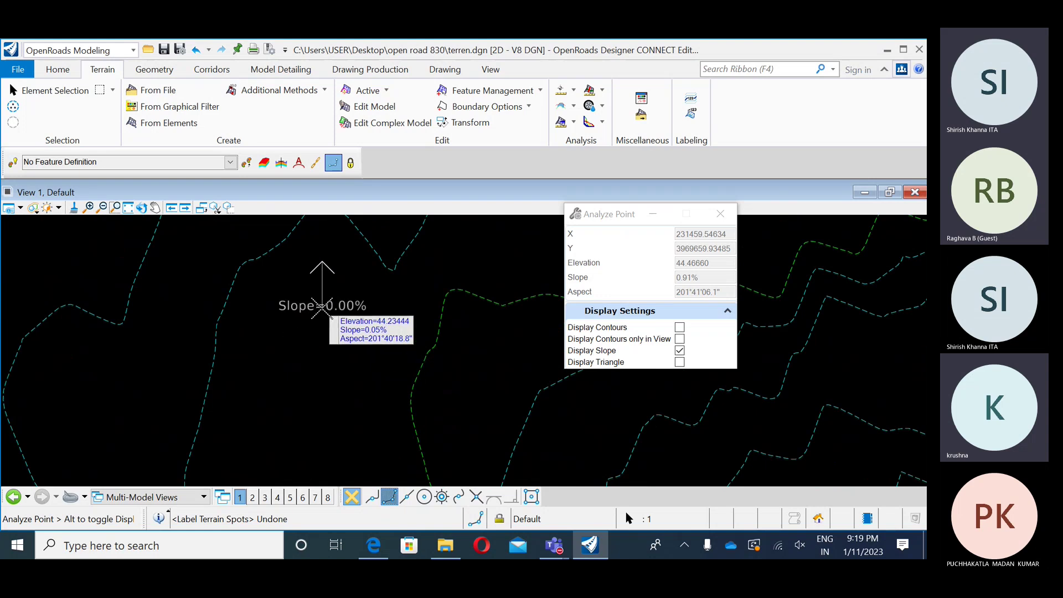
pyautogui.click(335, 351)
pyautogui.scroll(-1, 360, 314)
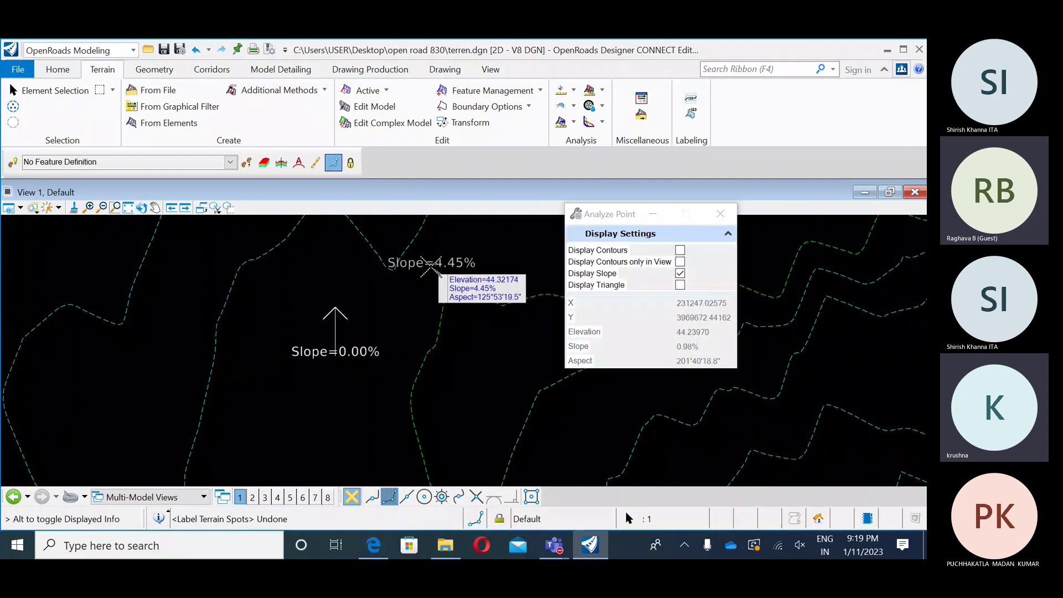
pyautogui.click(443, 265)
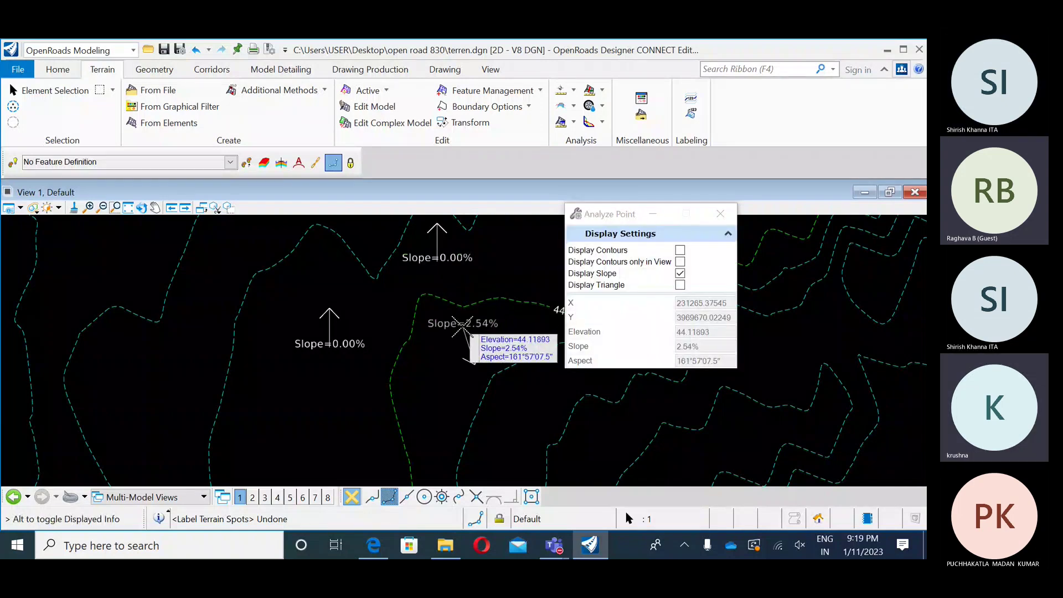
pyautogui.click(471, 372)
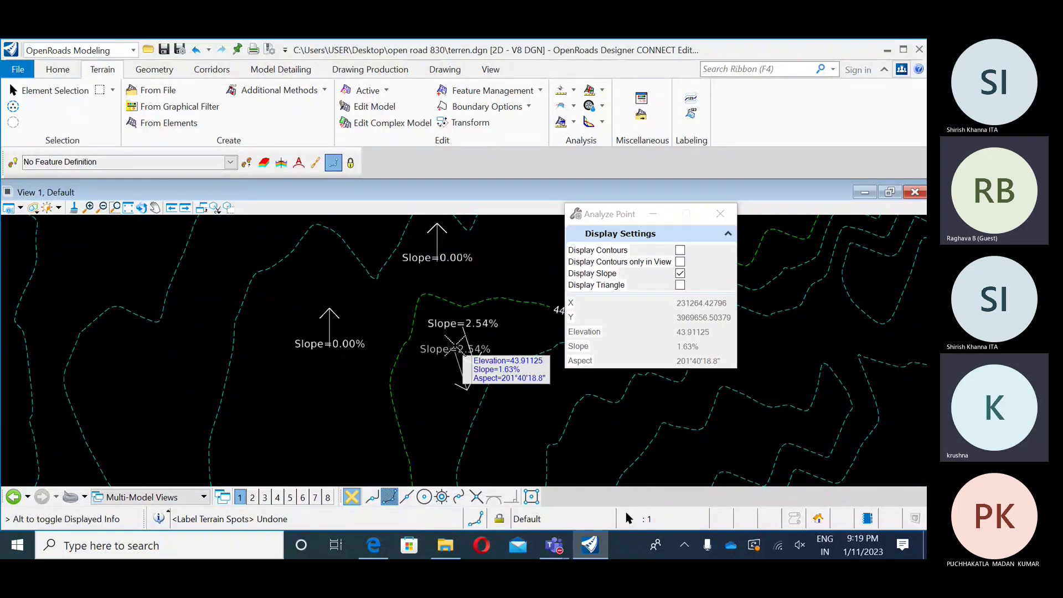
pyautogui.moveTo(419, 365); pyautogui.dragTo(401, 314, button='middle')
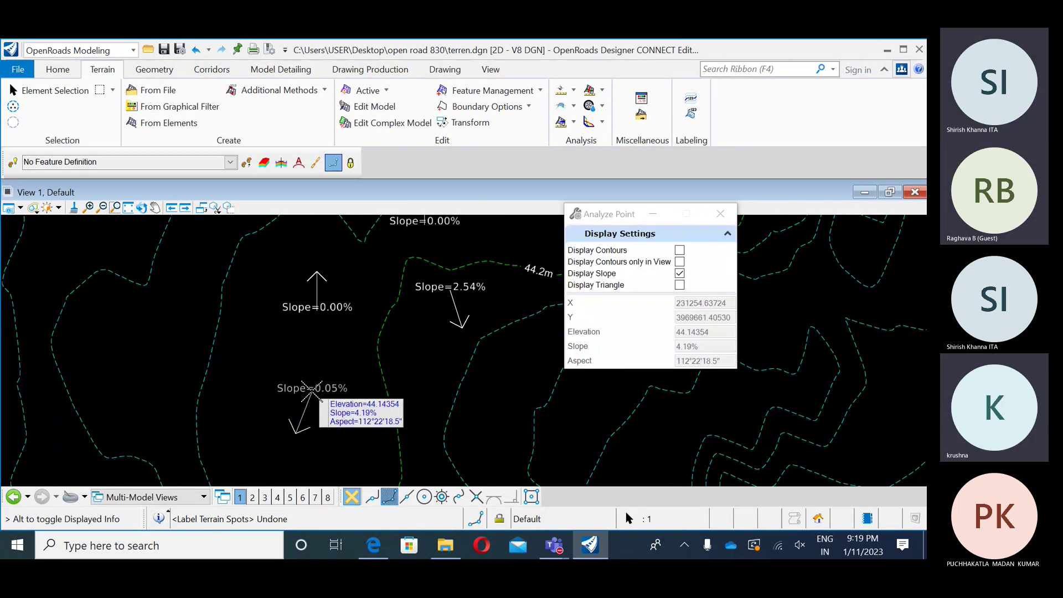
pyautogui.click(287, 404)
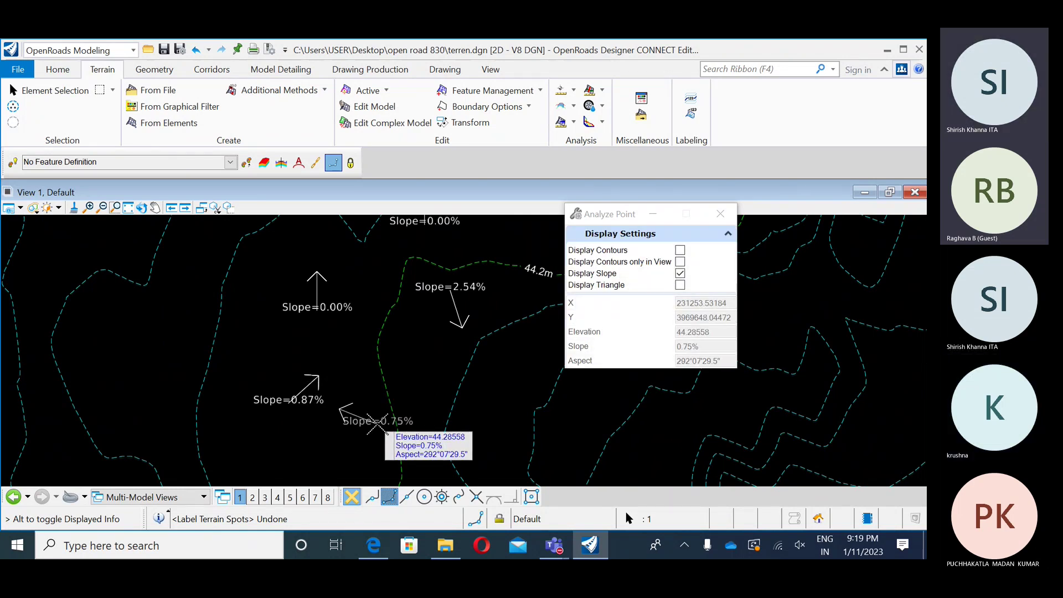
pyautogui.moveTo(437, 360); pyautogui.dragTo(408, 386, button='middle')
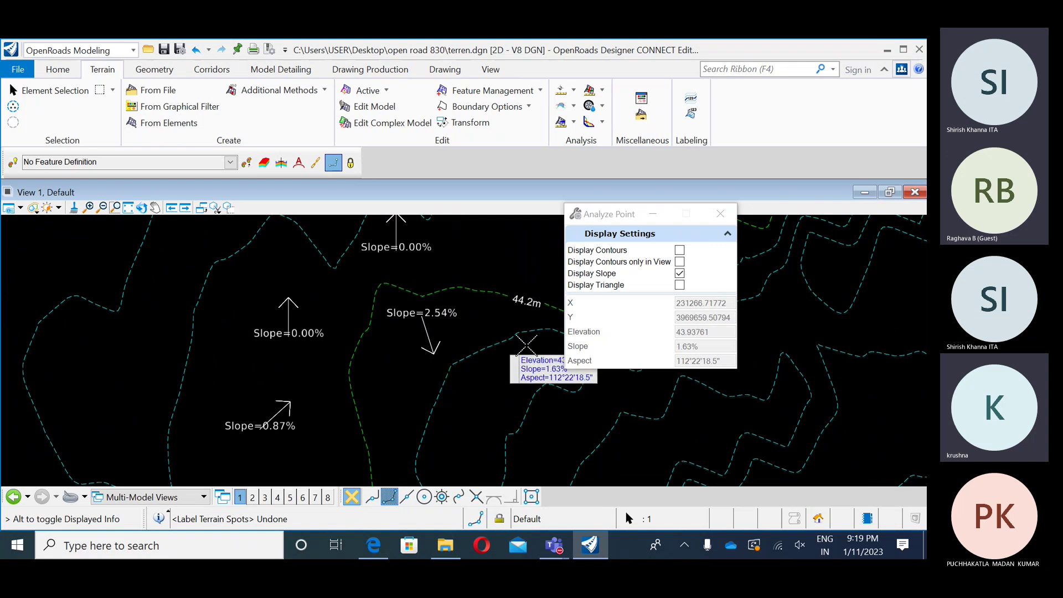
# - Turn off Display Slope and preview contours through terrain points with Display Contours, then with only Display Contours only in View enabled
pyautogui.click(680, 274)
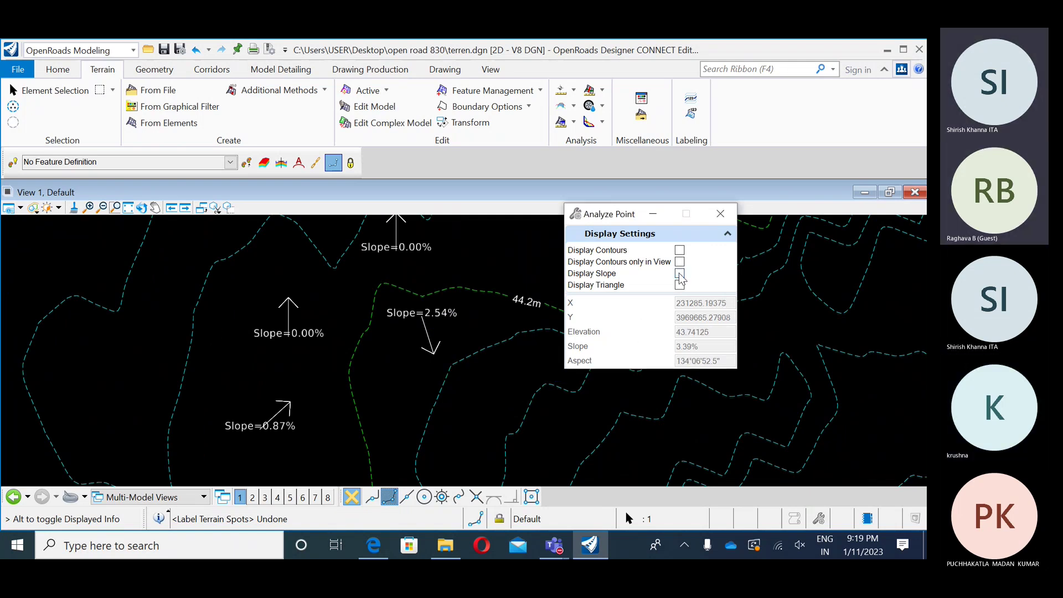
pyautogui.click(680, 250)
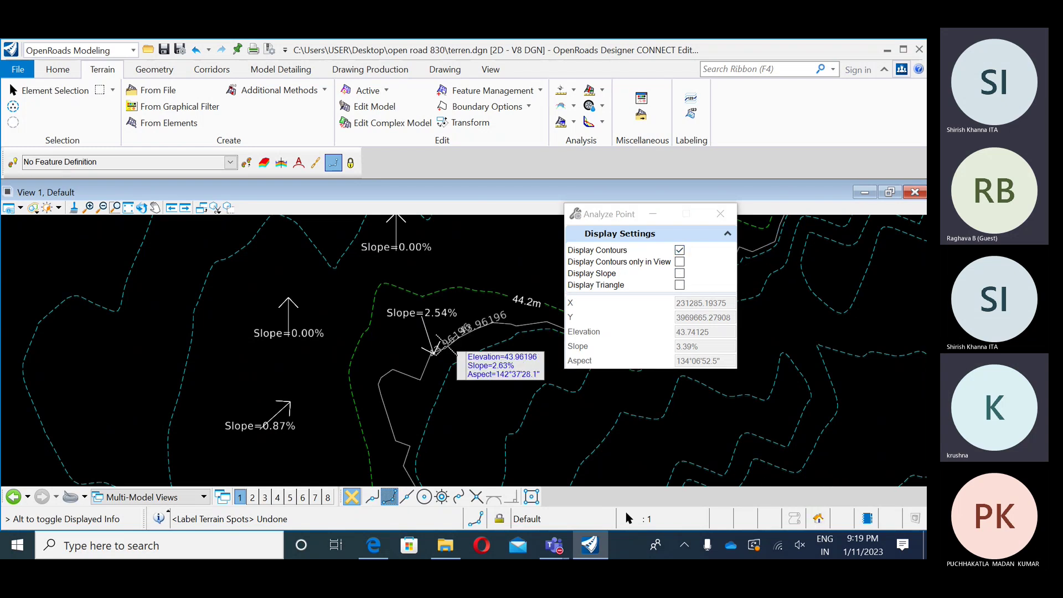
pyautogui.moveTo(422, 348); pyautogui.dragTo(311, 286, button='middle')
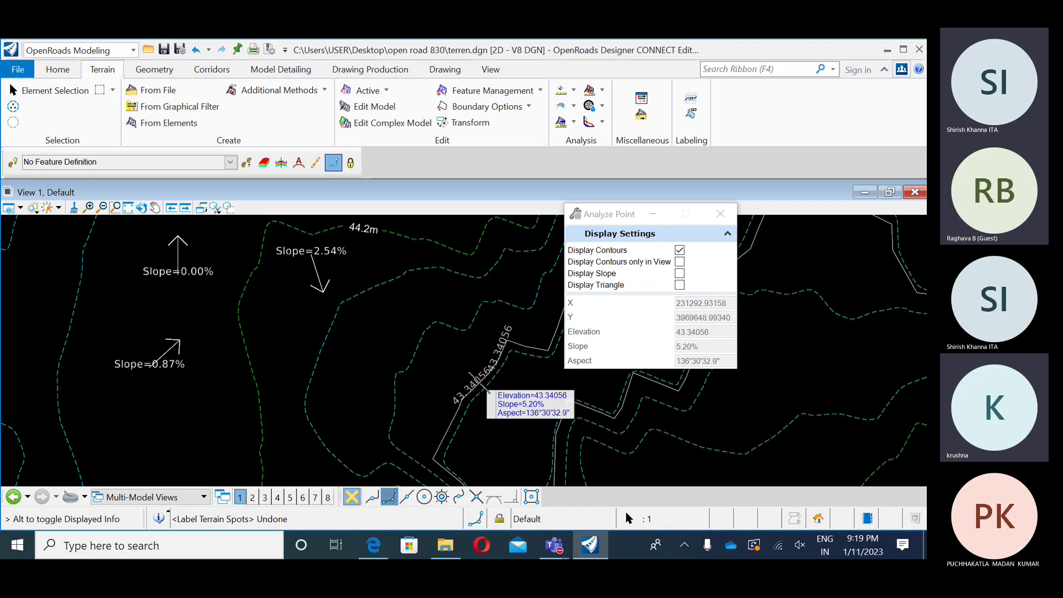
pyautogui.click(680, 262)
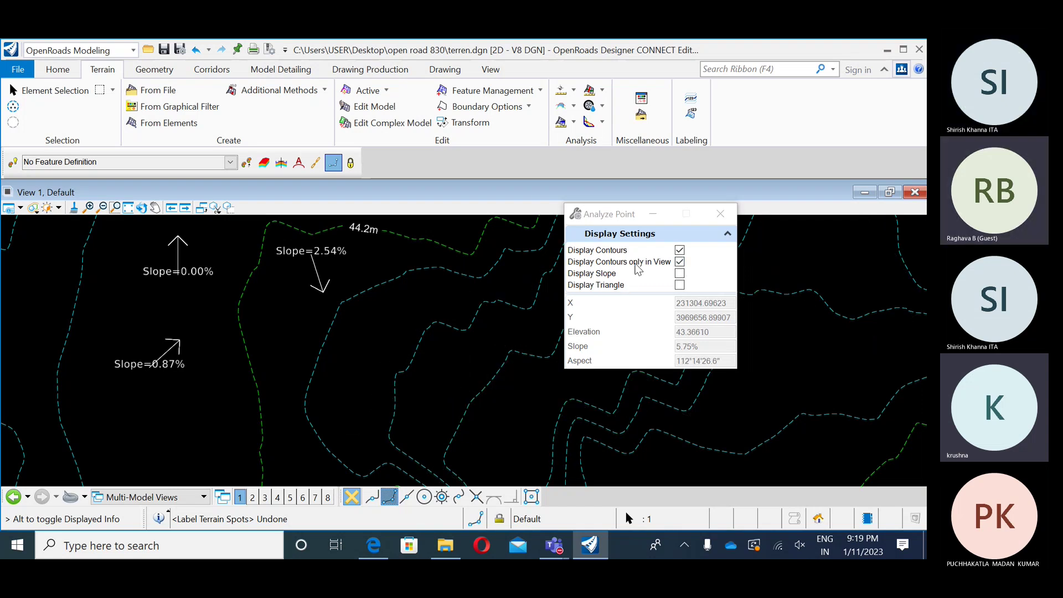
pyautogui.click(680, 250)
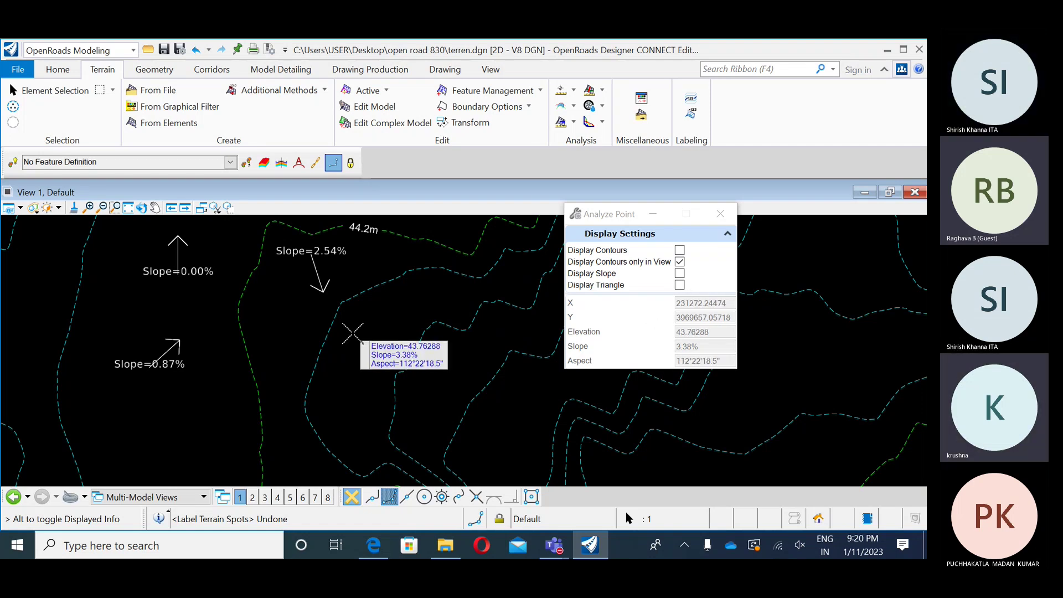
# - Leave only Display Triangle enabled and place the terrain triangles at two points south of the 2.54% slope annotation
pyautogui.click(680, 284)
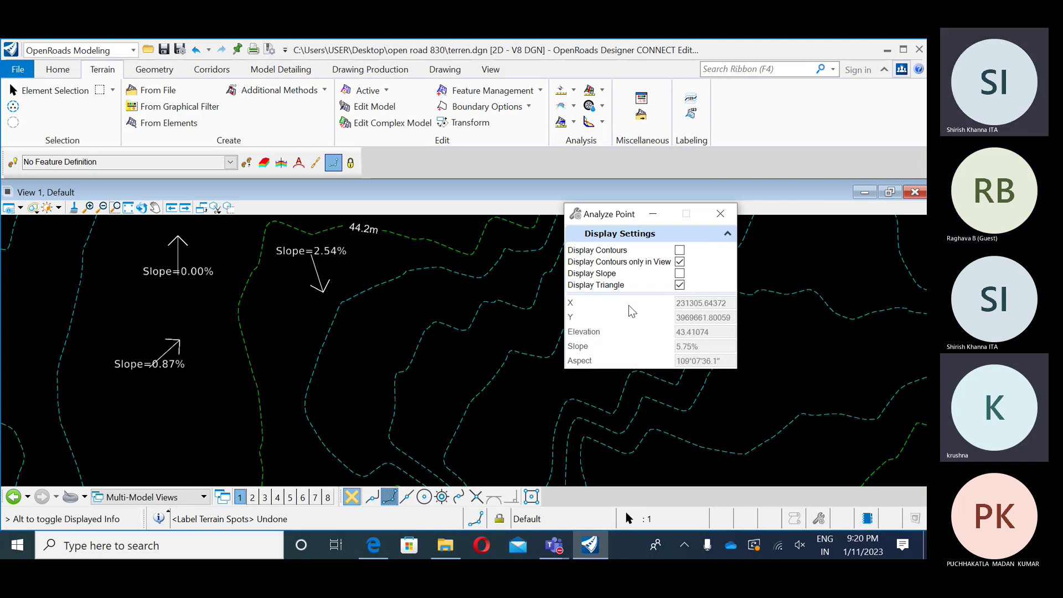
pyautogui.click(680, 262)
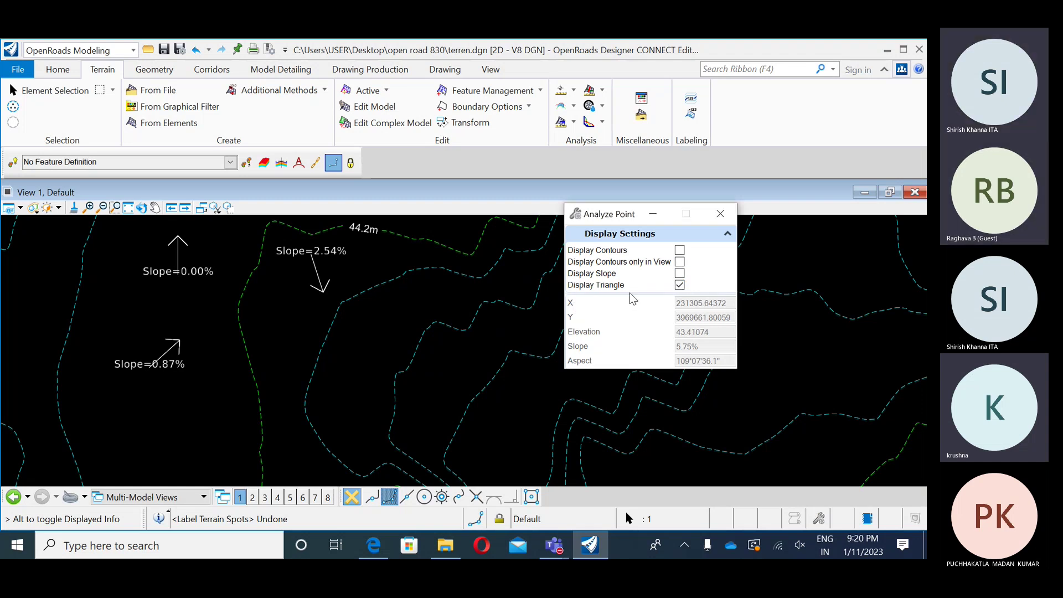
pyautogui.click(374, 359)
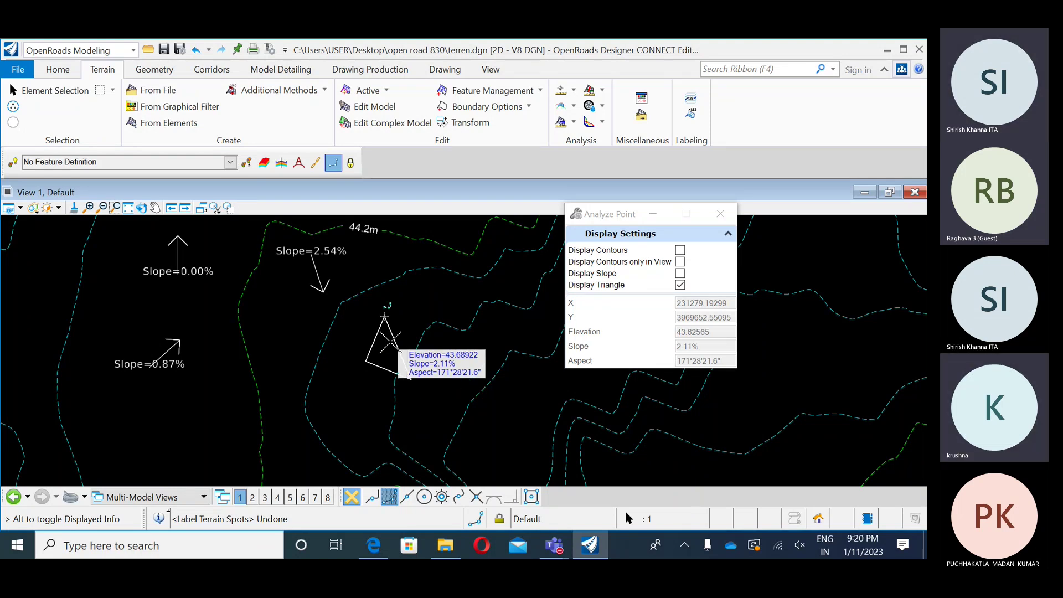
pyautogui.click(308, 432)
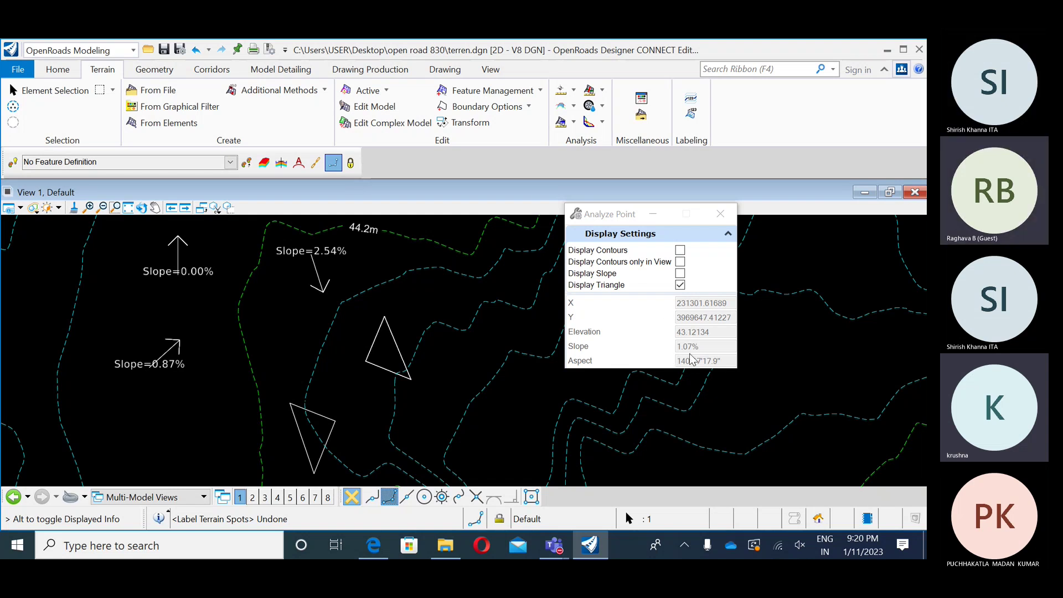
# - Turn off Display Triangle and undo all the placed slope and triangle annotations
pyautogui.click(680, 285)
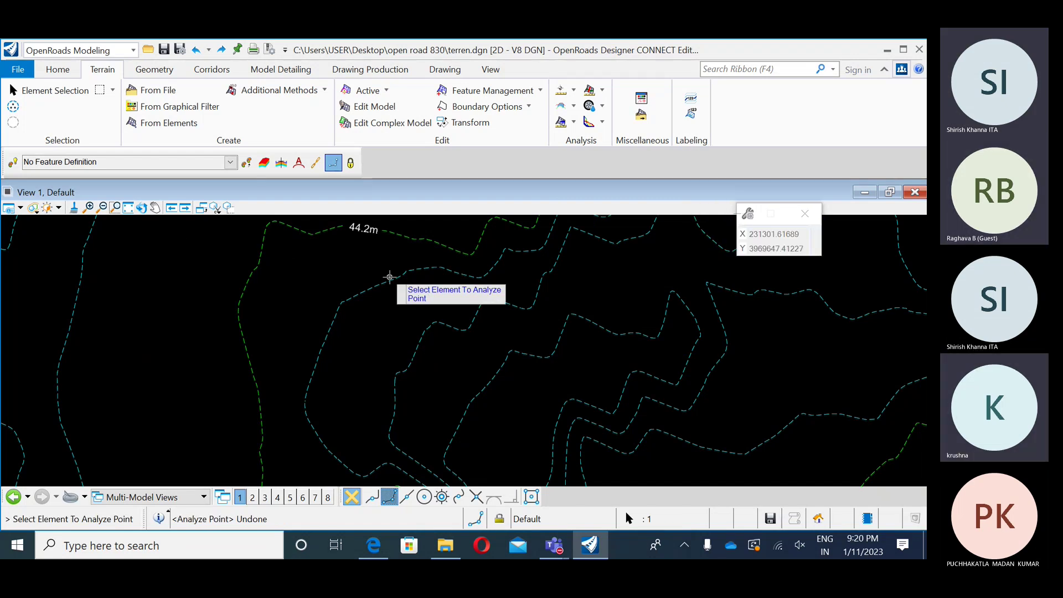
pyautogui.click(565, 90)
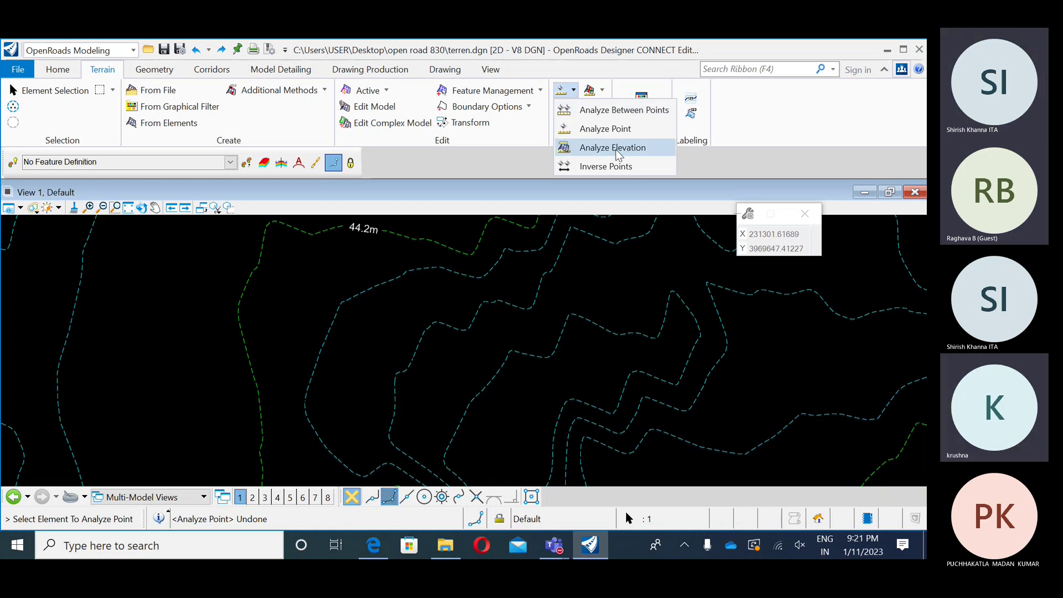
pyautogui.click(596, 191)
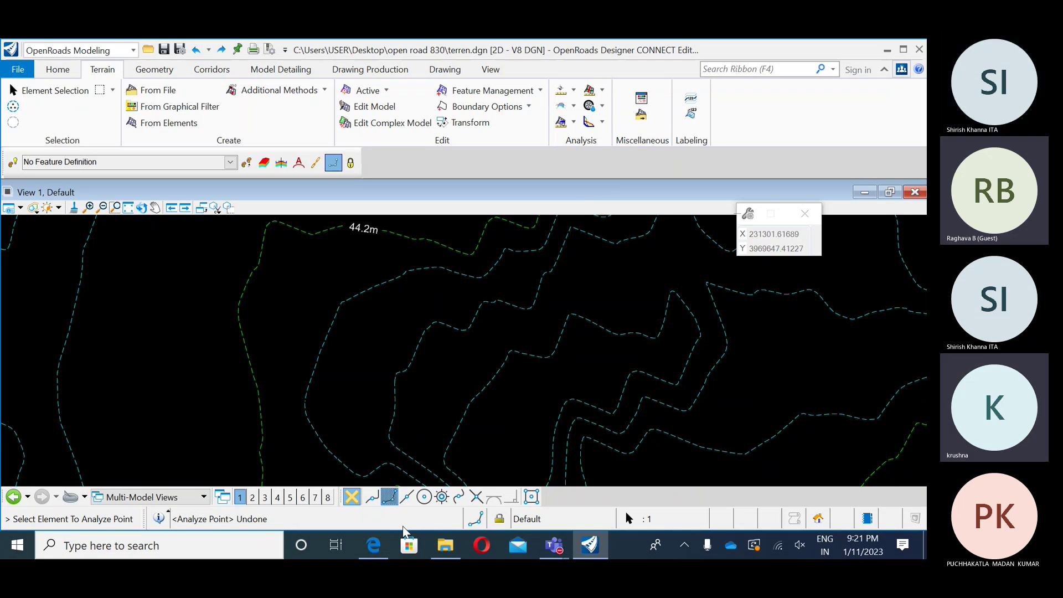
# - Switch to the Quickstart PDF in Edge and read the Analyze Between Two Points instructions
pyautogui.click(385, 546)
pyautogui.scroll(-10, 280, 363)
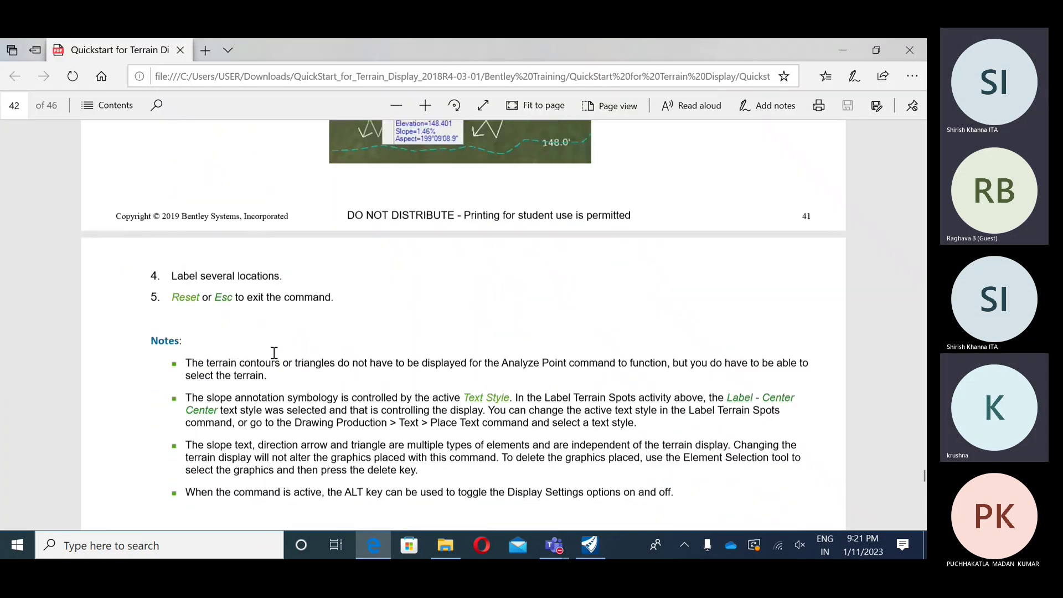
pyautogui.scroll(-6, 274, 352)
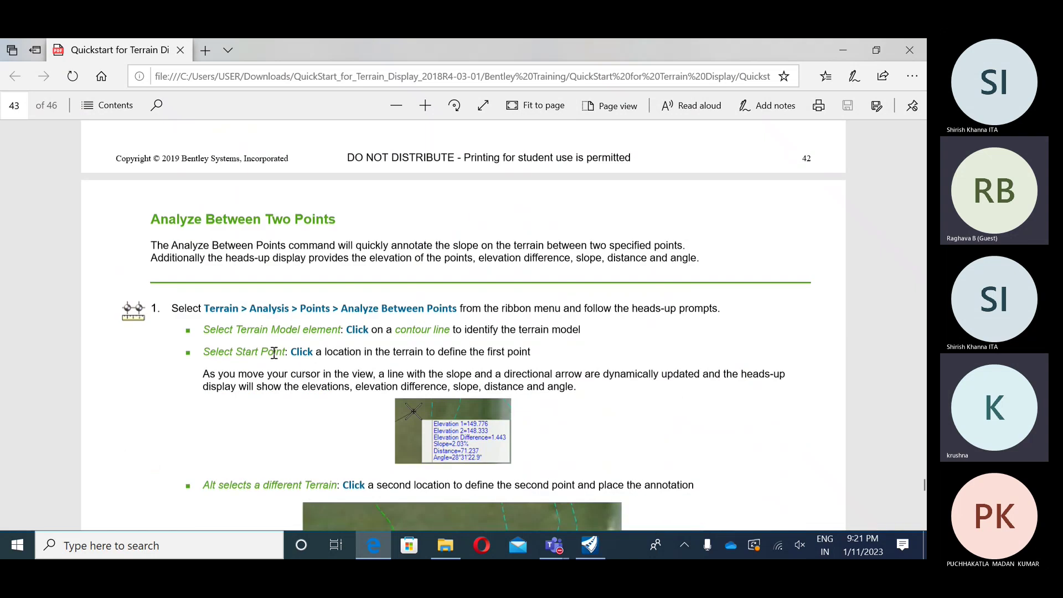
pyautogui.scroll(-5, 294, 219)
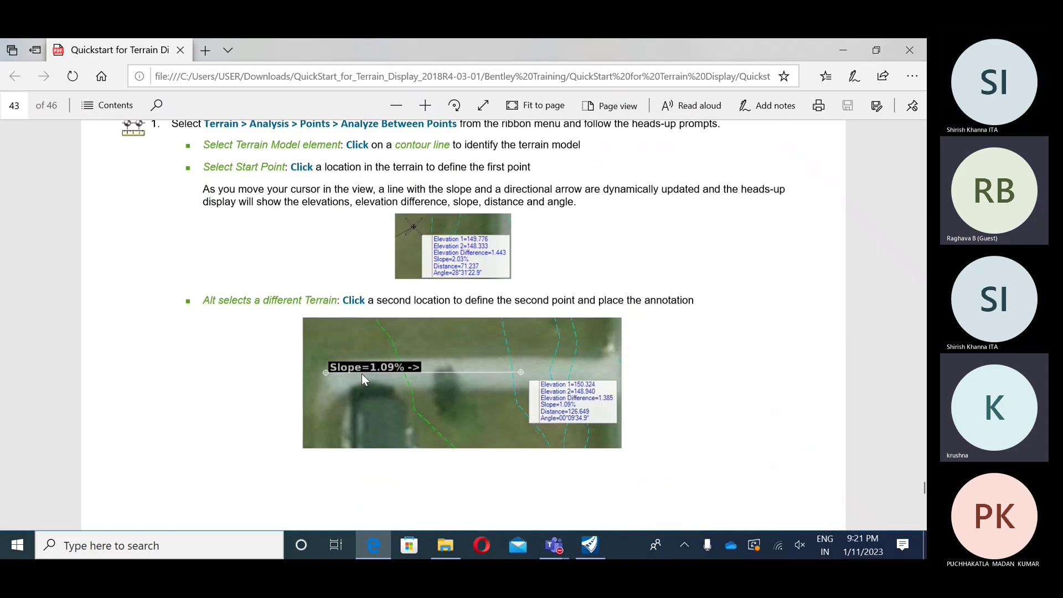
pyautogui.scroll(-5, 362, 379)
pyautogui.scroll(-1, 365, 380)
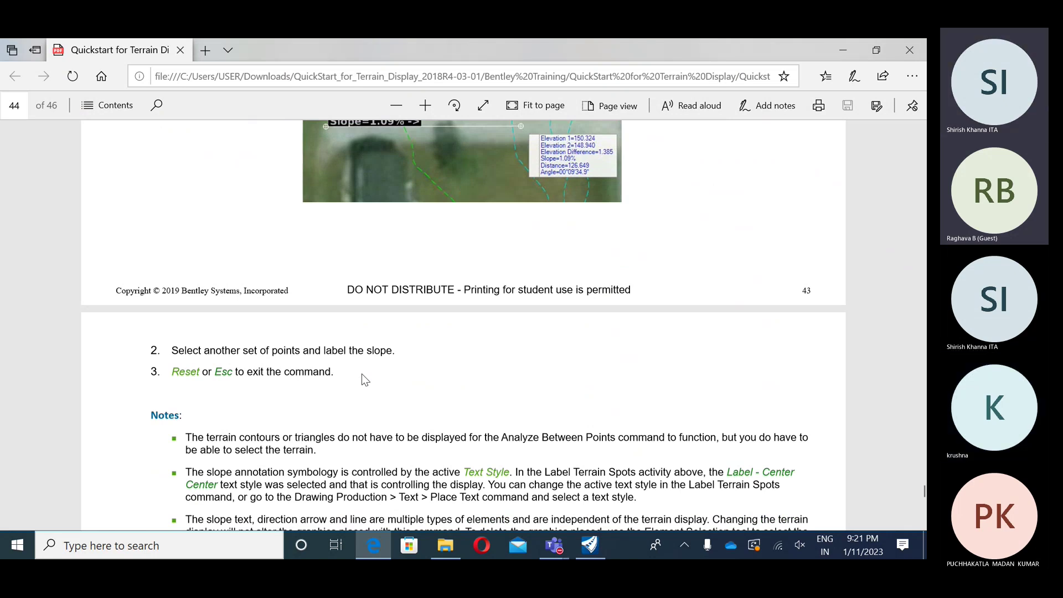
# - Review the Quickstart's Summary and the Appendix A section on the Element Template Manager
pyautogui.scroll(-8, 362, 378)
pyautogui.scroll(-10, 362, 379)
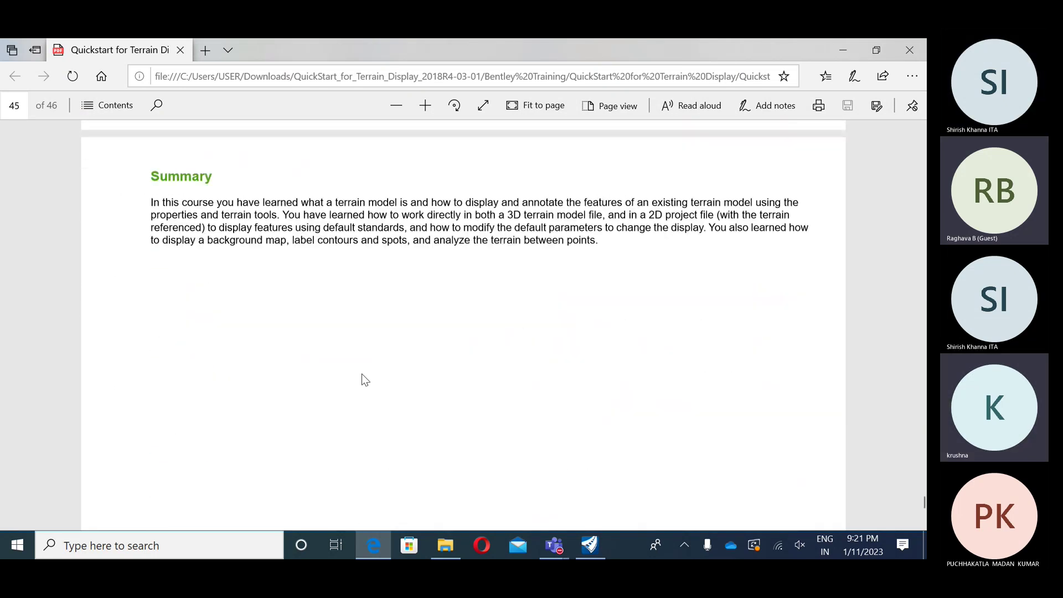
pyautogui.scroll(1, 362, 375)
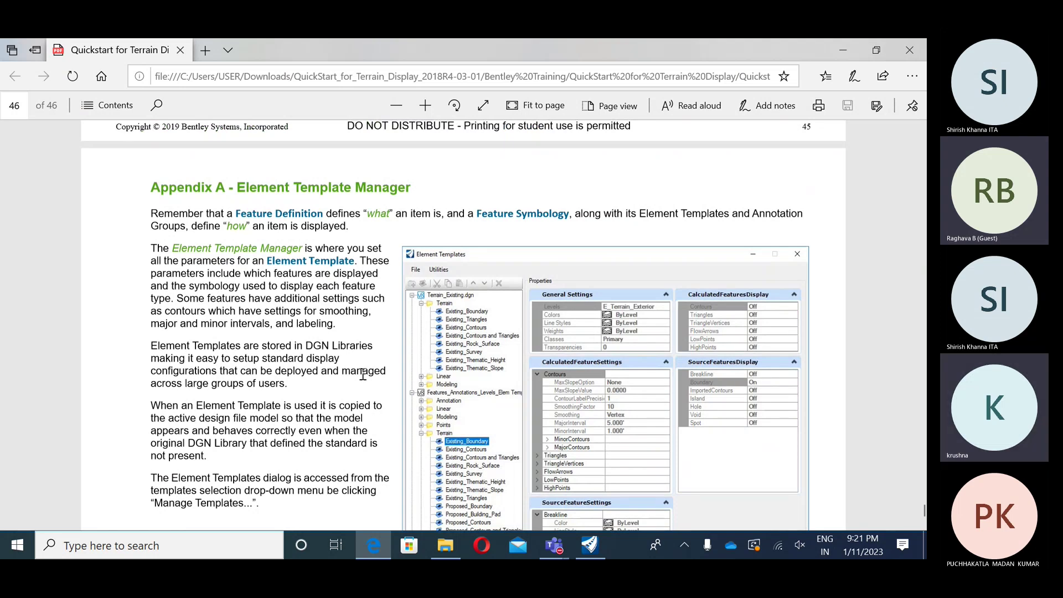
pyautogui.scroll(8, 362, 375)
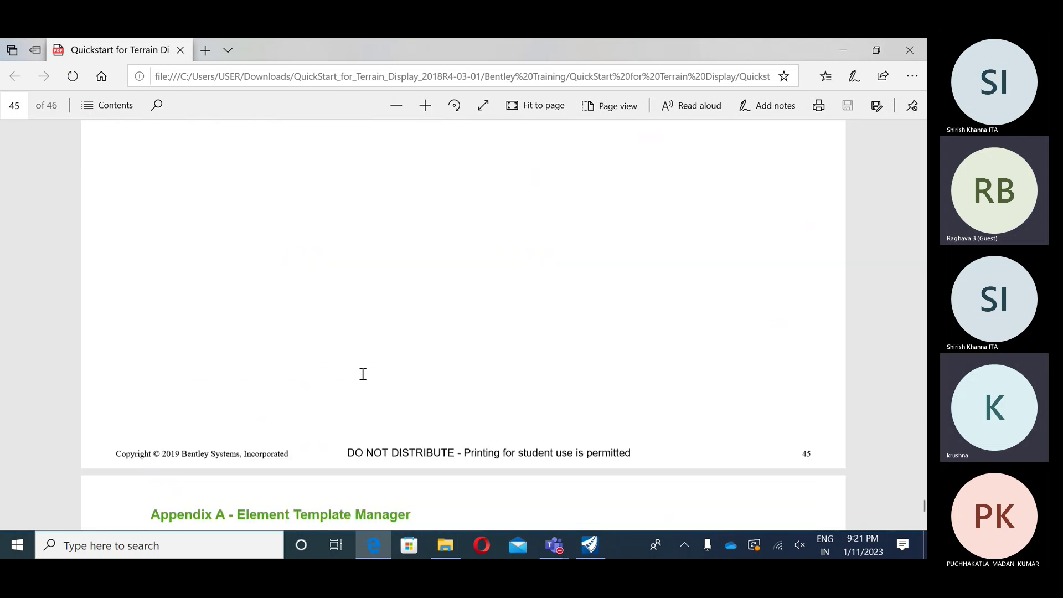
# - Look through the final Appendix A page on Element Templates and close the Quickstart PDF
pyautogui.scroll(-4, 363, 374)
pyautogui.scroll(-5, 363, 374)
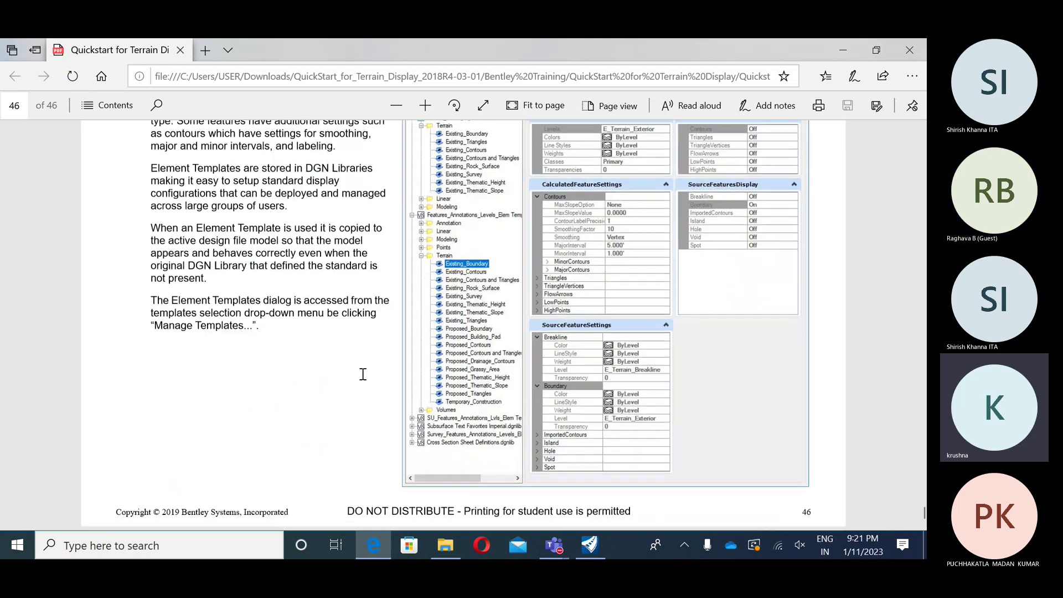
pyautogui.scroll(5, 362, 375)
pyautogui.scroll(-8, 362, 374)
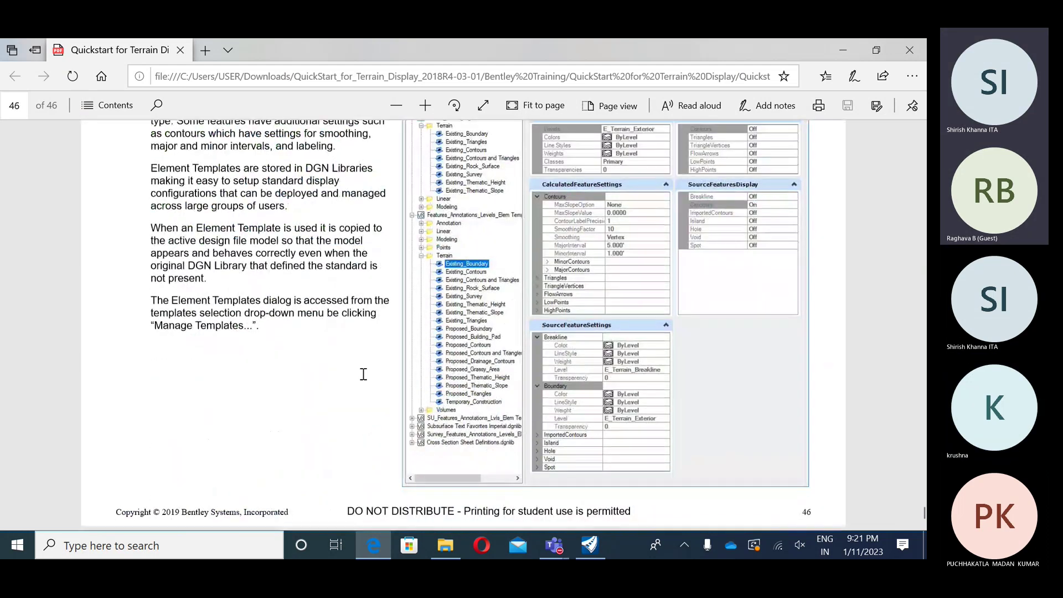
pyautogui.scroll(15, 363, 375)
pyautogui.scroll(5, 366, 379)
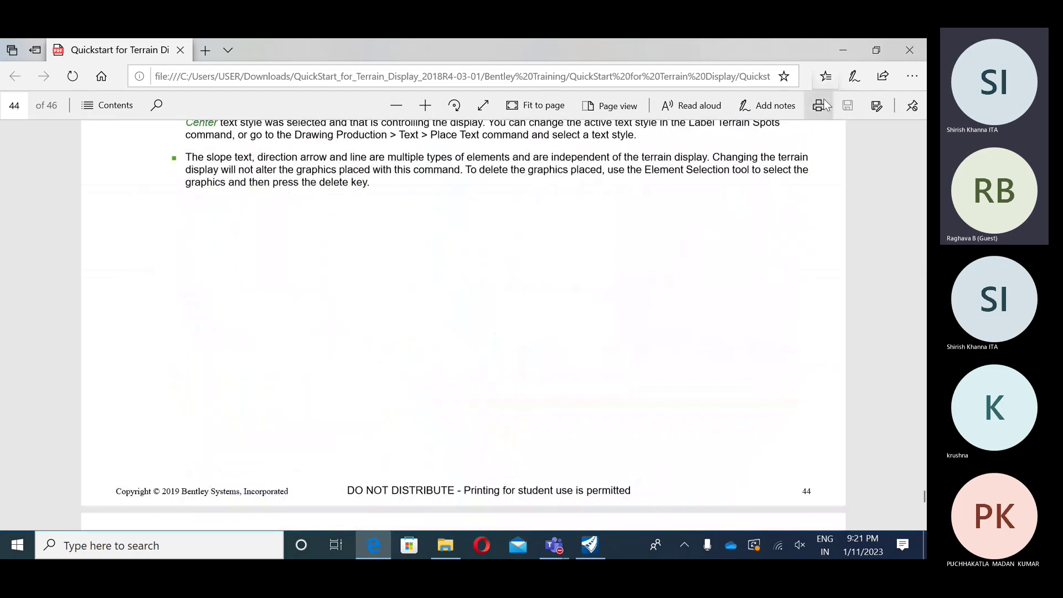
pyautogui.click(909, 48)
# - Examine the terrain contours across the road junction and along the corridor extending east
pyautogui.scroll(-1, 370, 329)
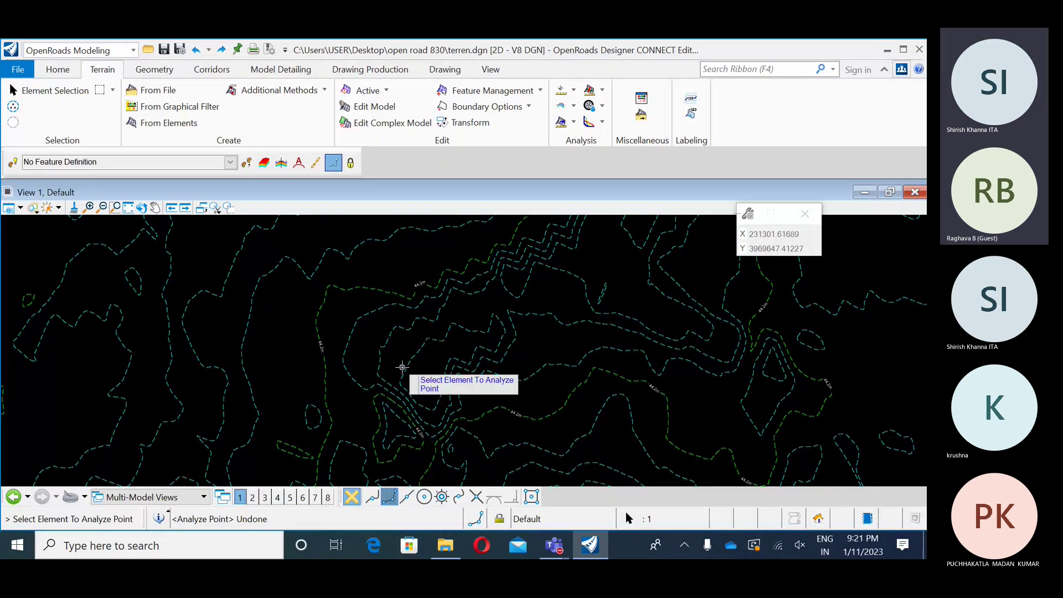
pyautogui.moveTo(411, 370); pyautogui.dragTo(432, 354, button='middle')
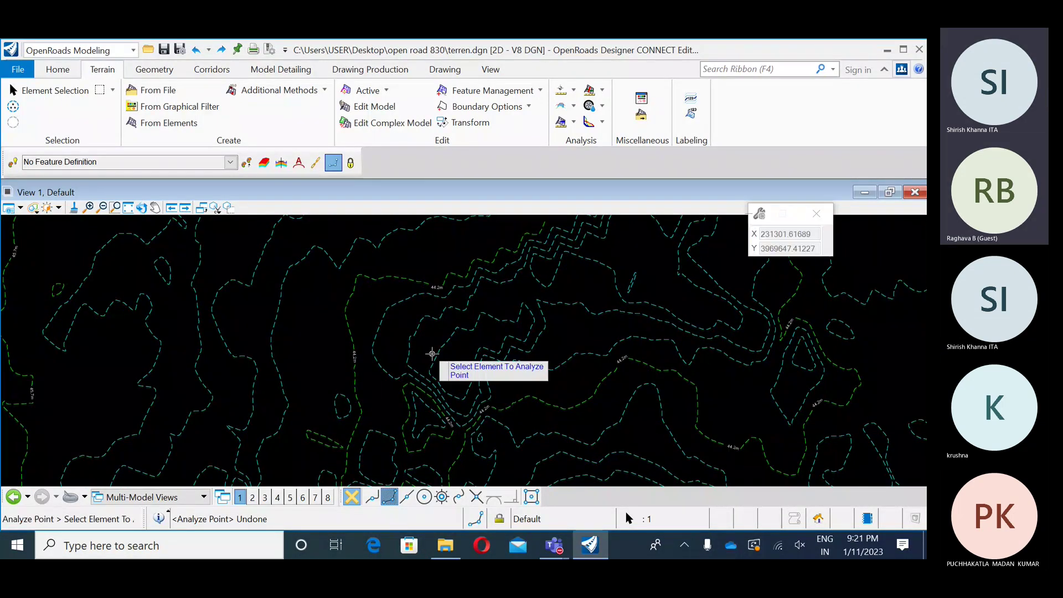
pyautogui.scroll(-3, 432, 354)
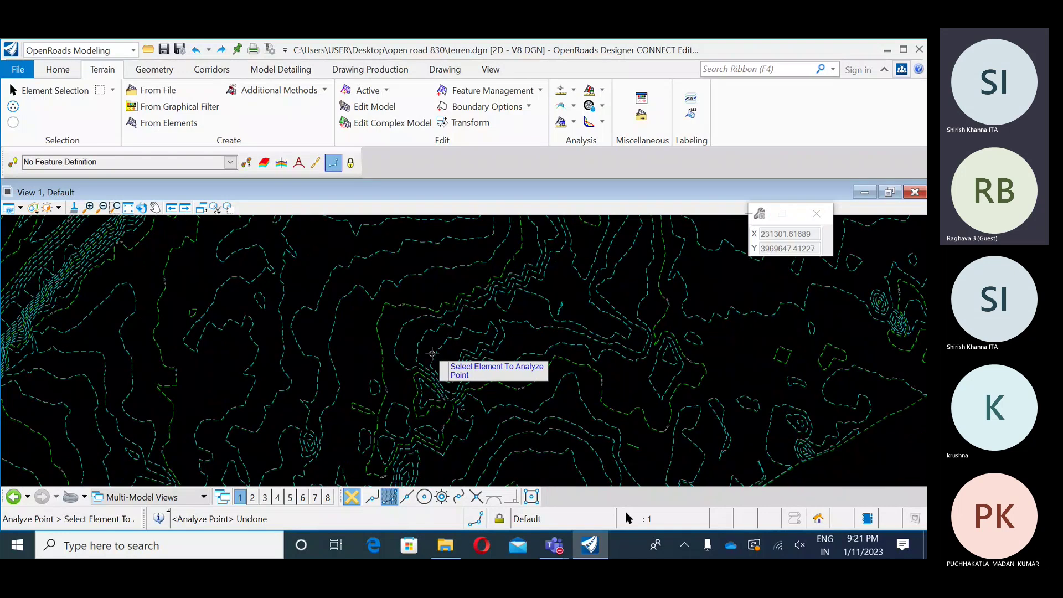
pyautogui.scroll(-2, 432, 353)
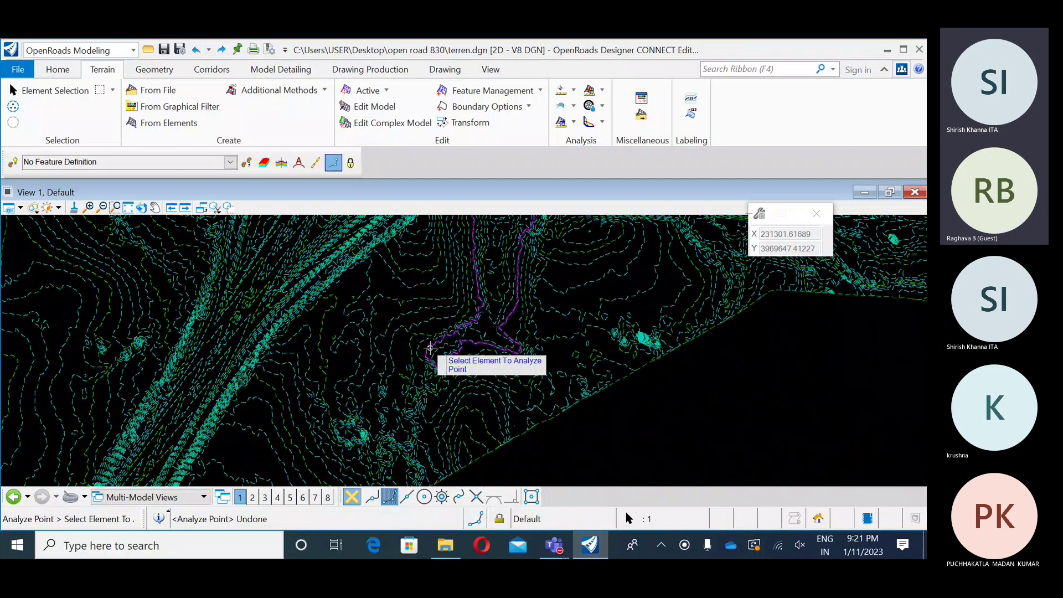
pyautogui.scroll(-1, 468, 350)
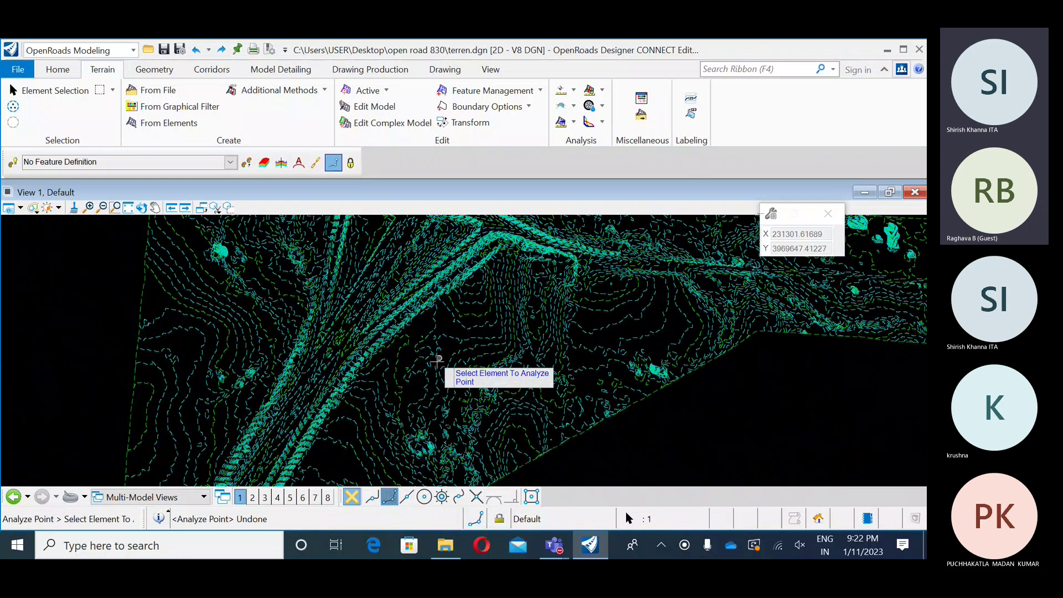
pyautogui.scroll(-1, 437, 360)
pyautogui.moveTo(517, 388); pyautogui.dragTo(192, 423, button='middle')
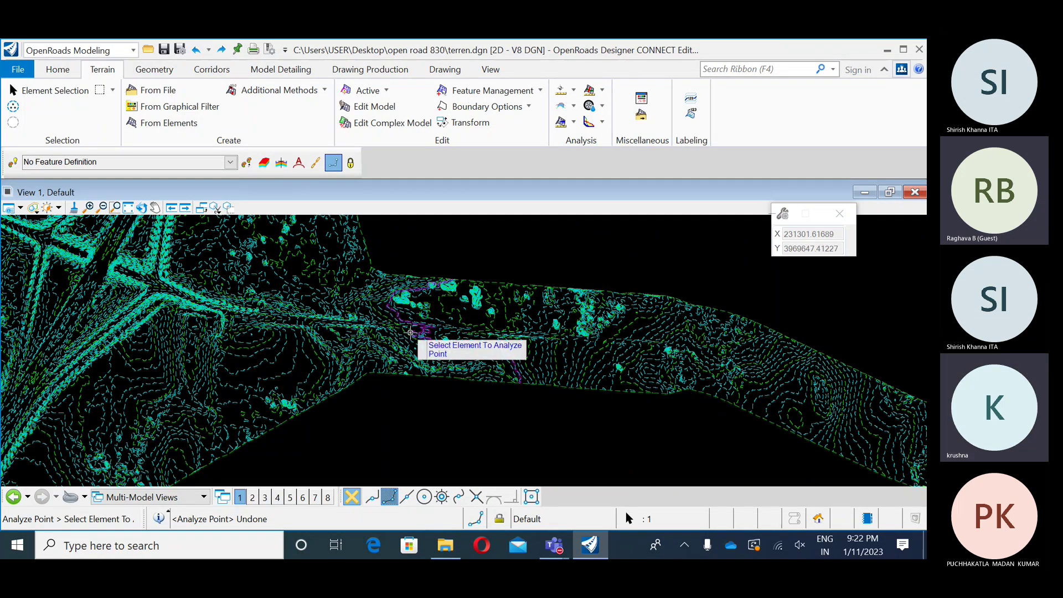
pyautogui.scroll(-1, 410, 333)
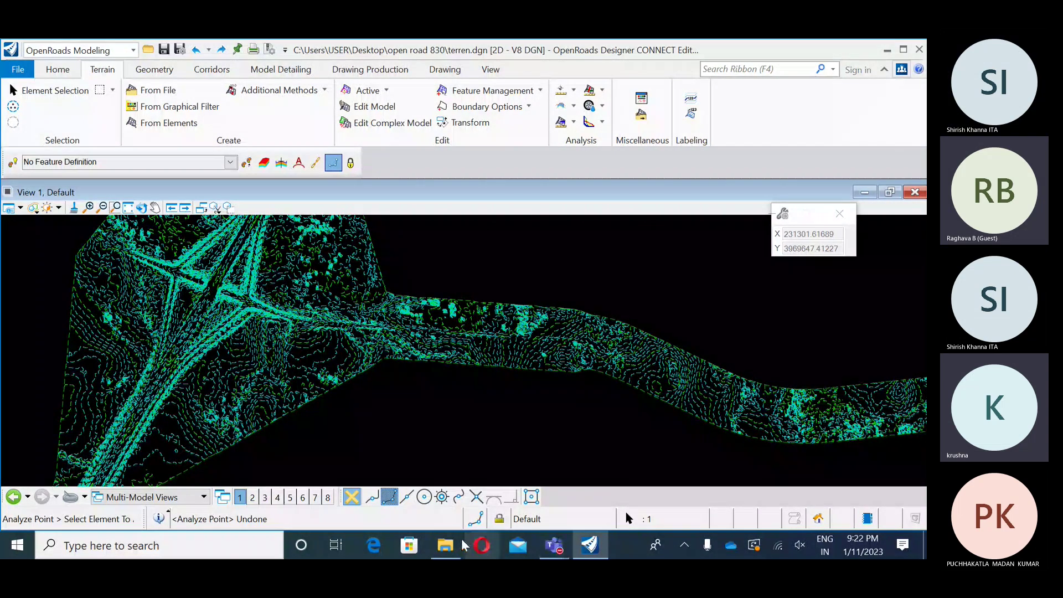
# - Minimize OpenRoads Designer, switch to Chrome and open the Dezign Layers account's inbox in Gmail
pyautogui.click(886, 50)
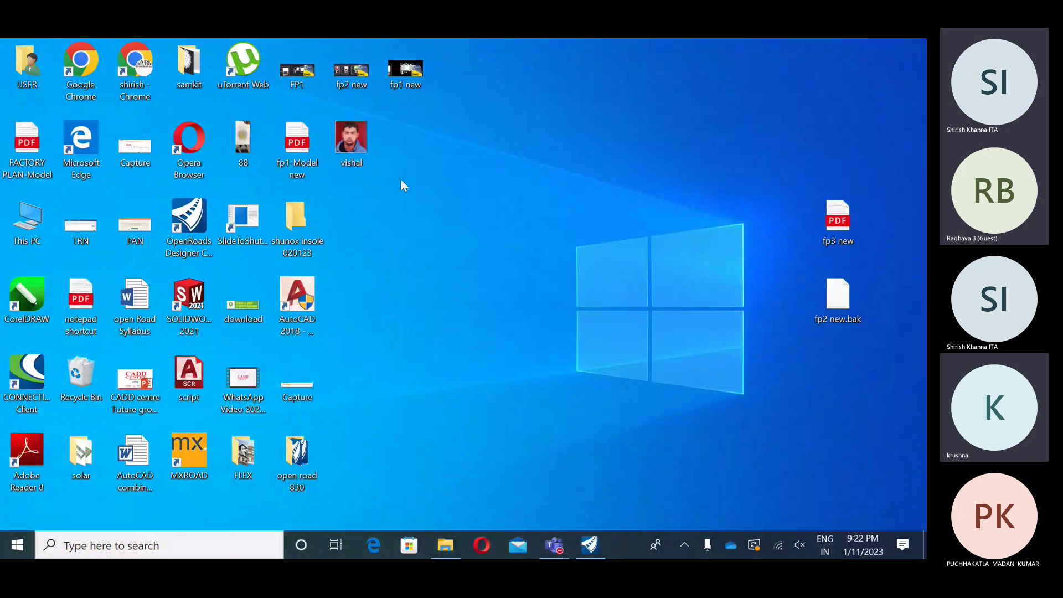
pyautogui.click(151, 84)
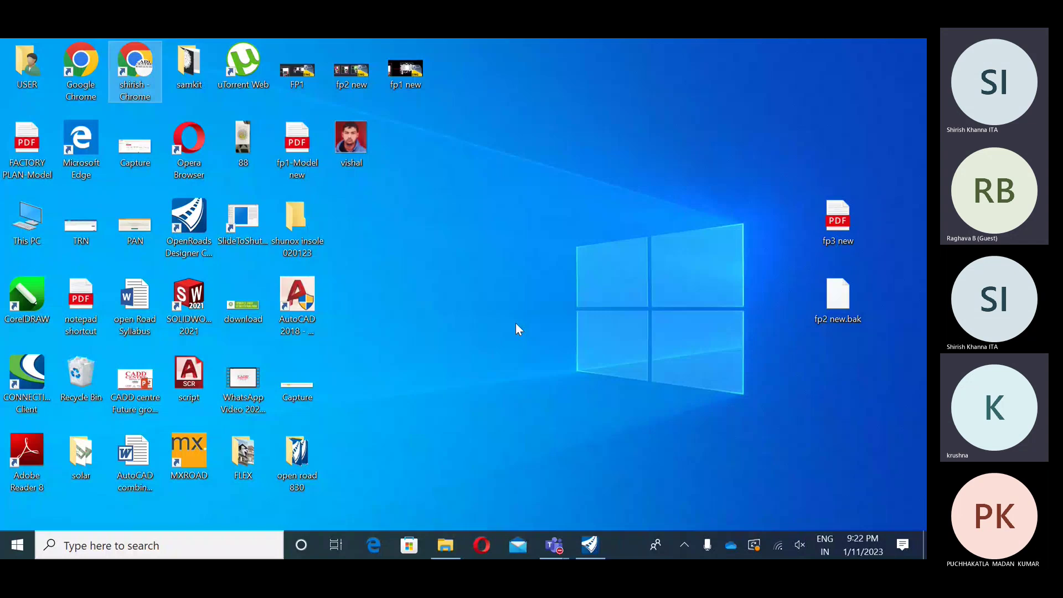
pyautogui.press('Return')
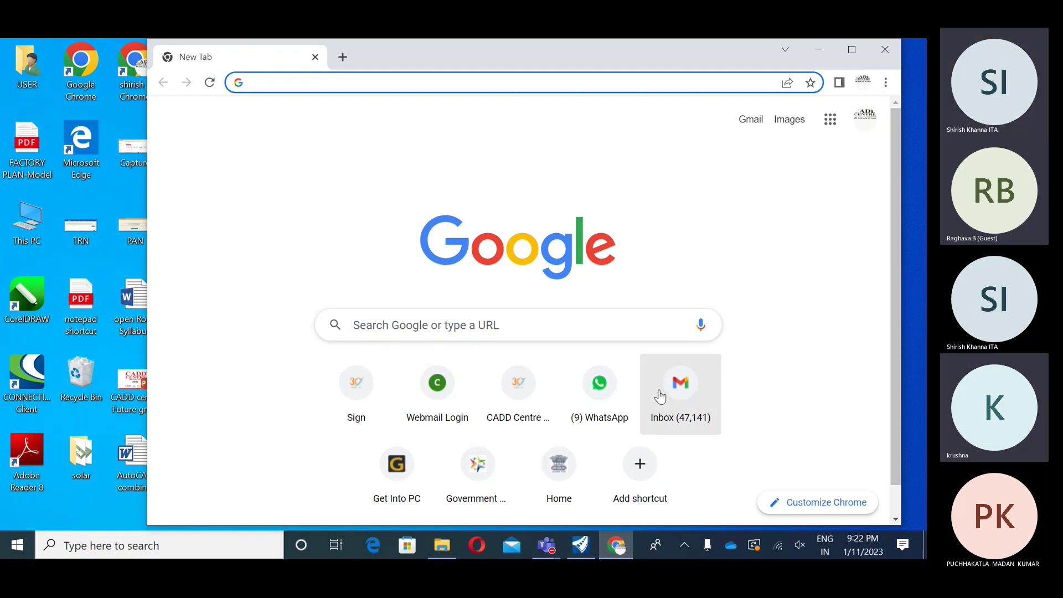
pyautogui.click(689, 394)
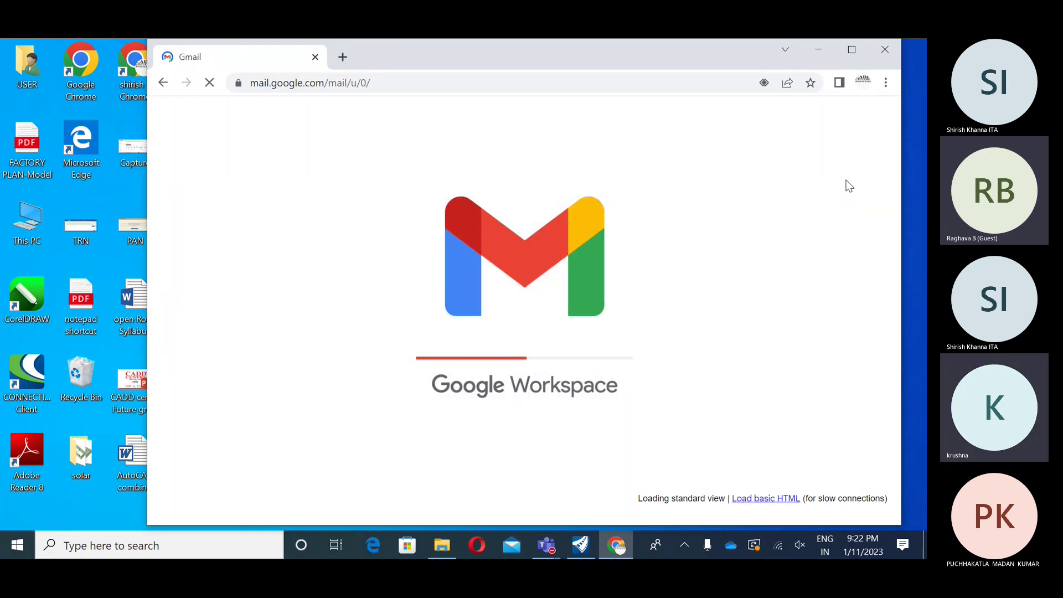
pyautogui.click(876, 121)
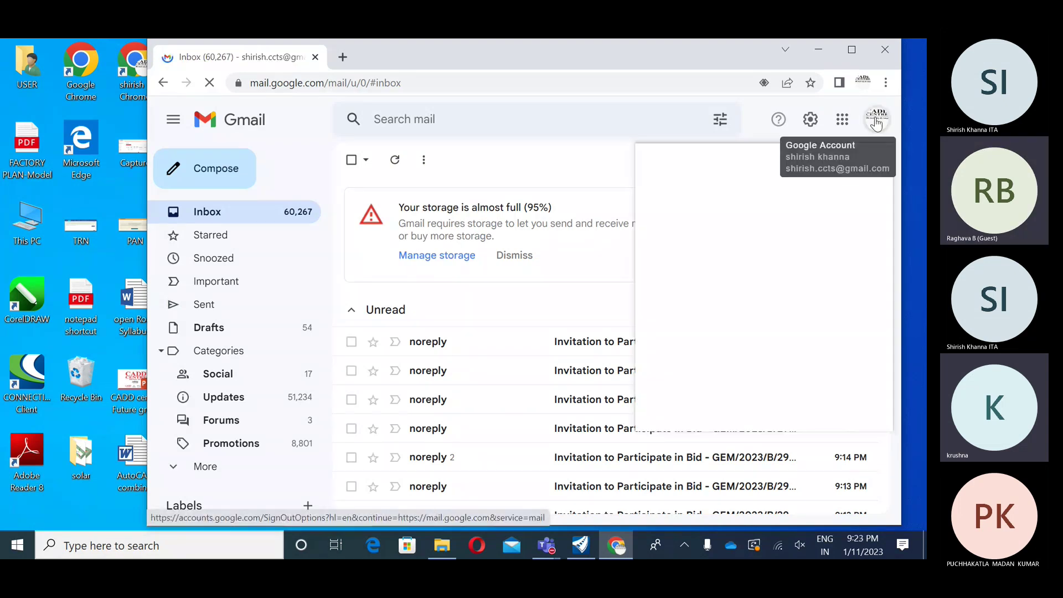
pyautogui.click(774, 327)
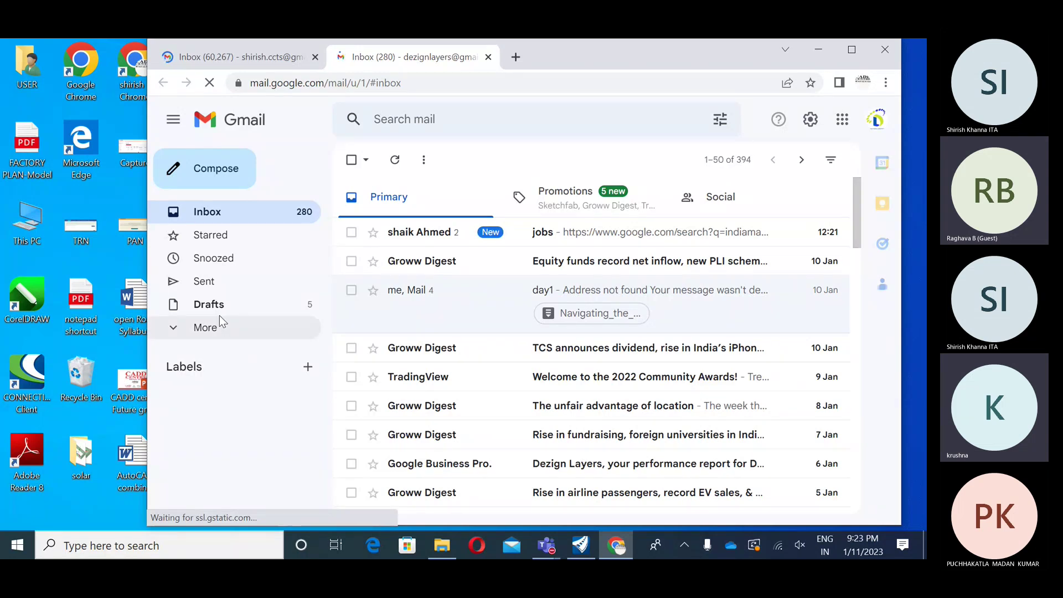
# - Open the day1 conversation from the Dezign Layers account's sent mail, closing the other account's inbox
pyautogui.click(212, 282)
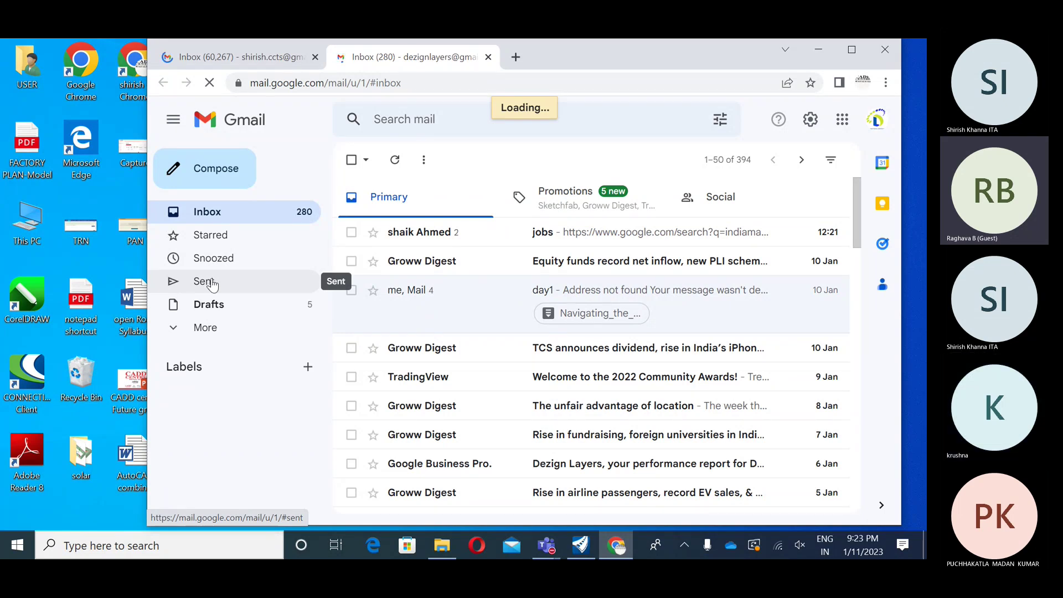
pyautogui.click(315, 57)
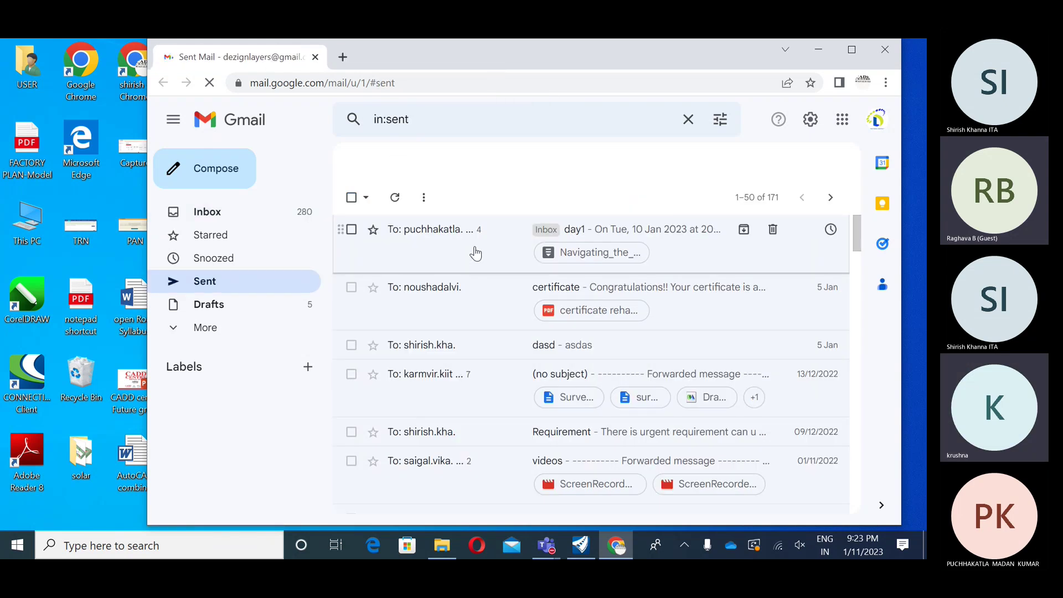
pyautogui.click(462, 232)
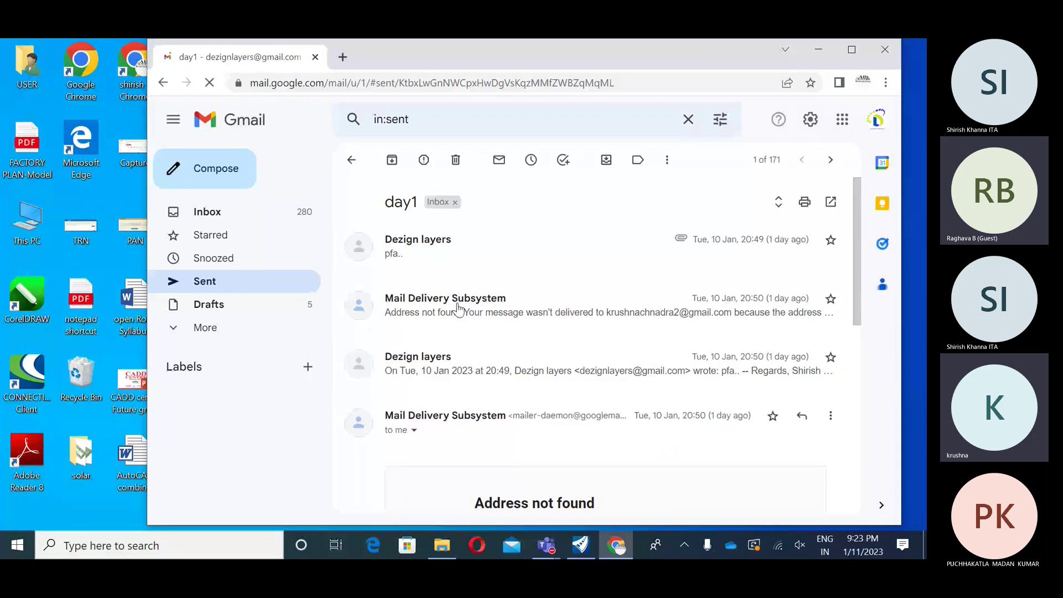
pyautogui.scroll(-5, 458, 309)
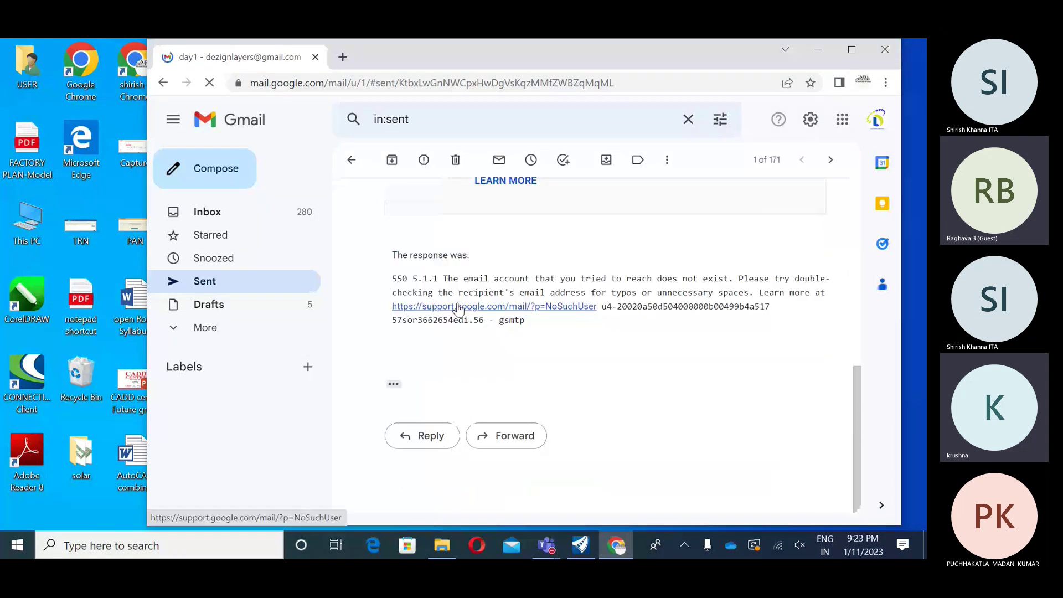
pyautogui.scroll(5, 456, 404)
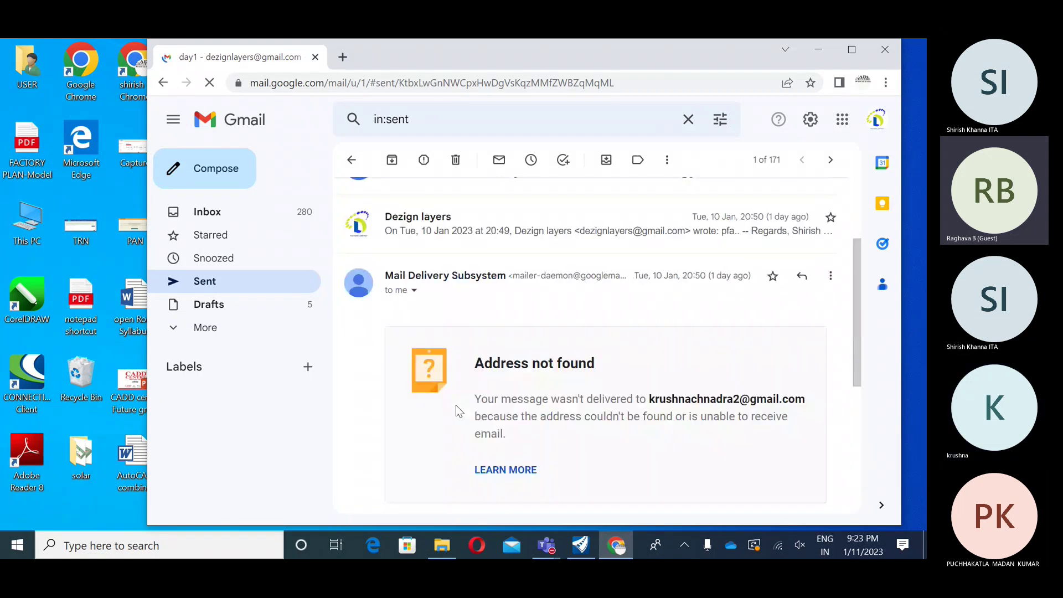
pyautogui.scroll(3, 458, 410)
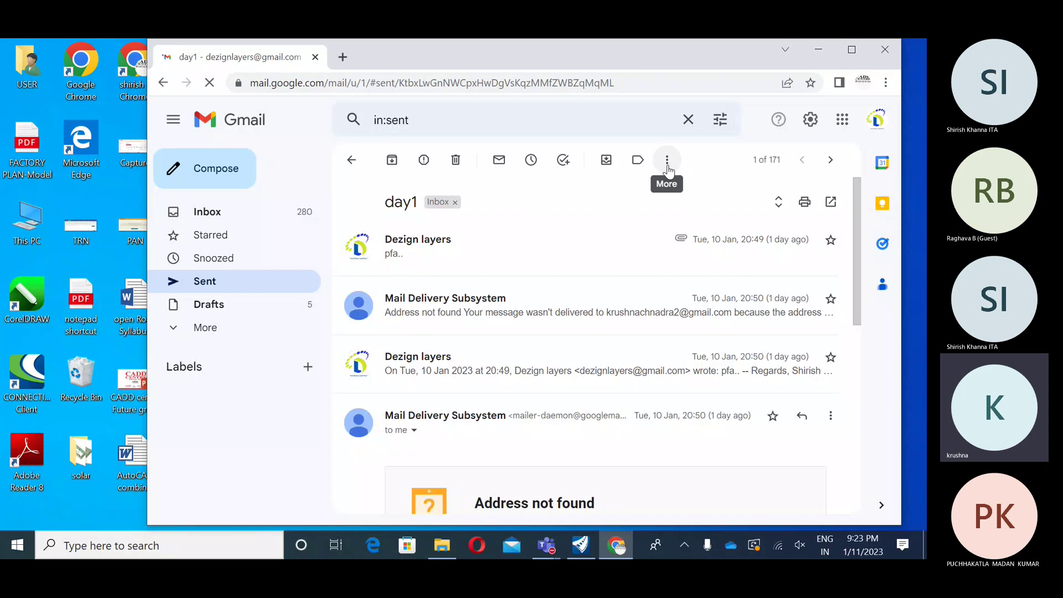
pyautogui.scroll(-8, 527, 321)
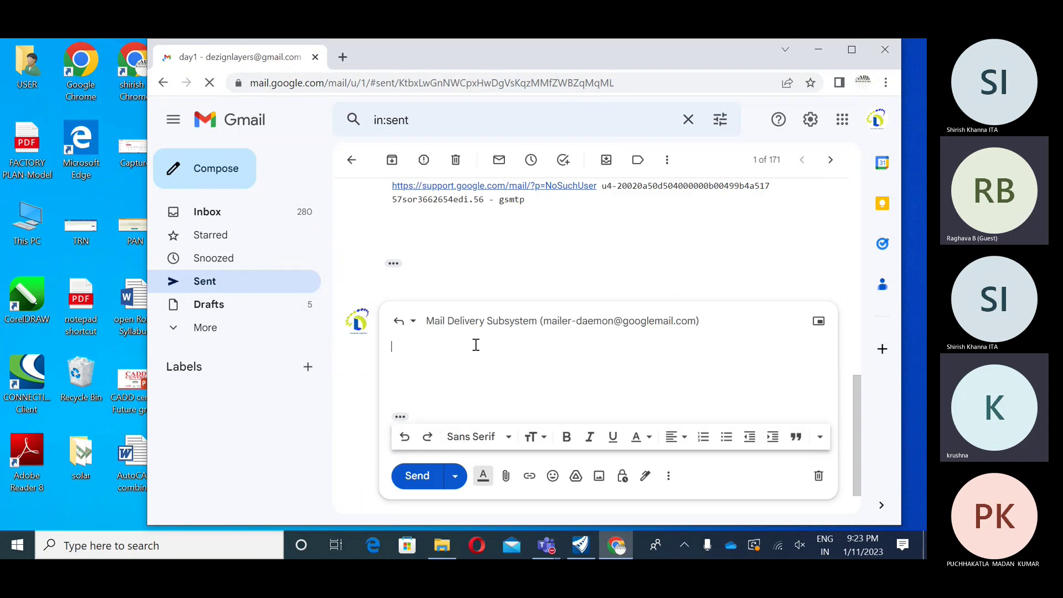
pyautogui.click(413, 322)
pyautogui.click(422, 347)
pyautogui.click(818, 476)
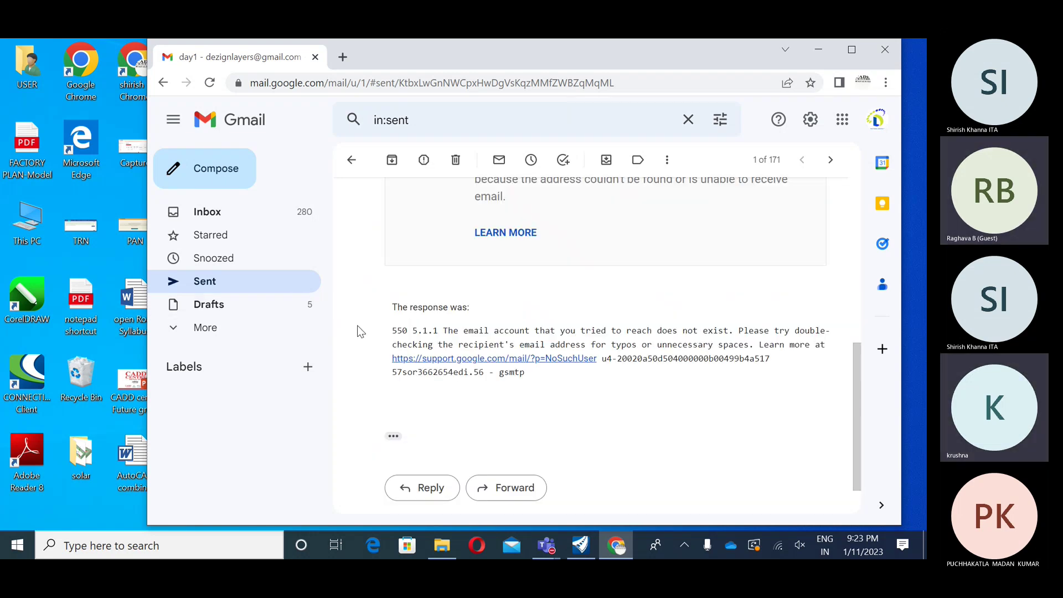
# - Expand the original message in the day1 conversation and check its zip attachment
pyautogui.scroll(10, 387, 293)
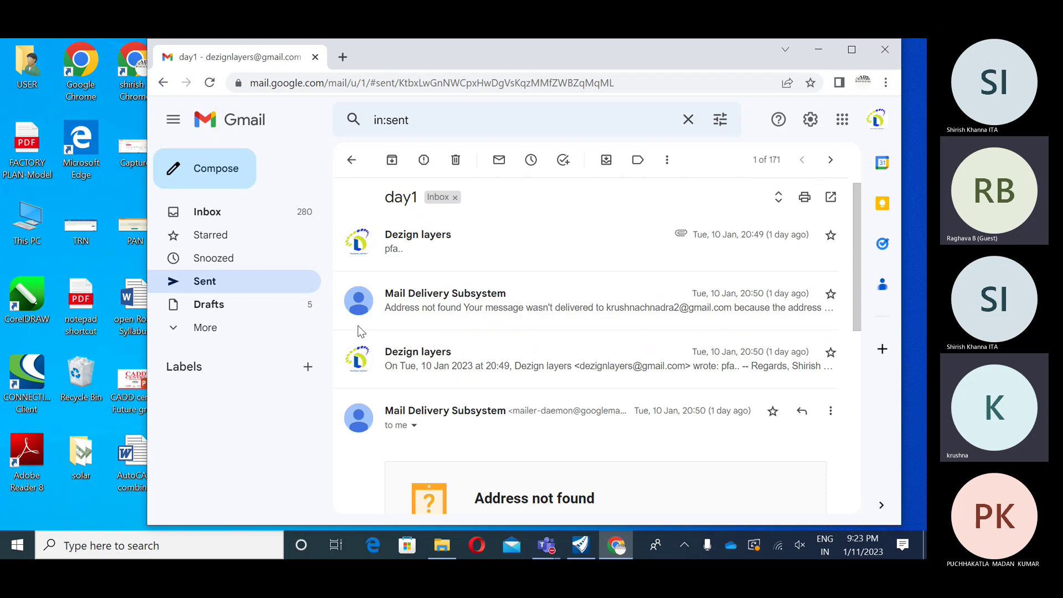
pyautogui.click(436, 248)
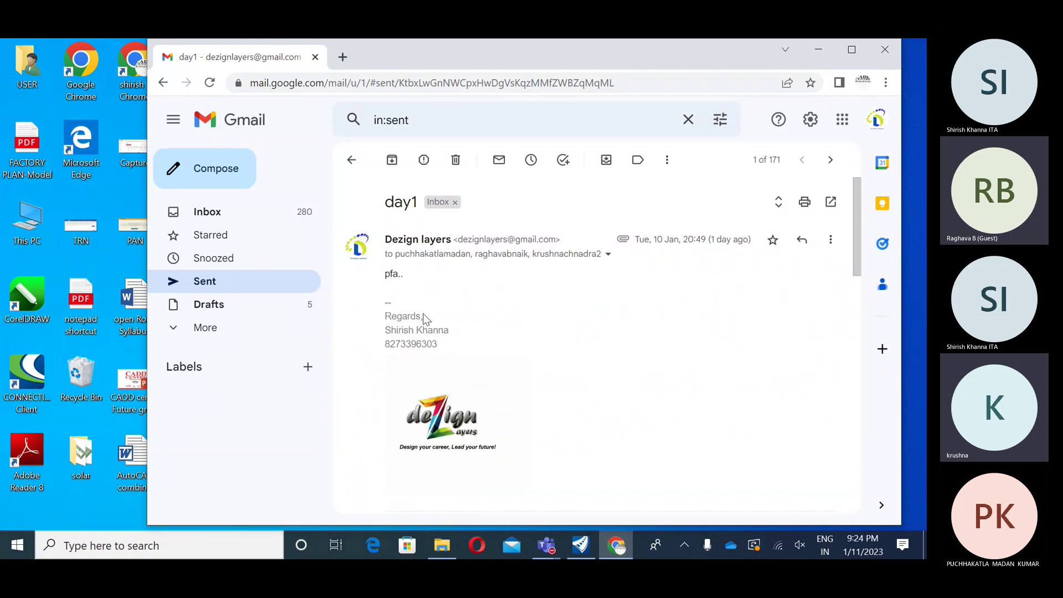
pyautogui.scroll(-8, 423, 313)
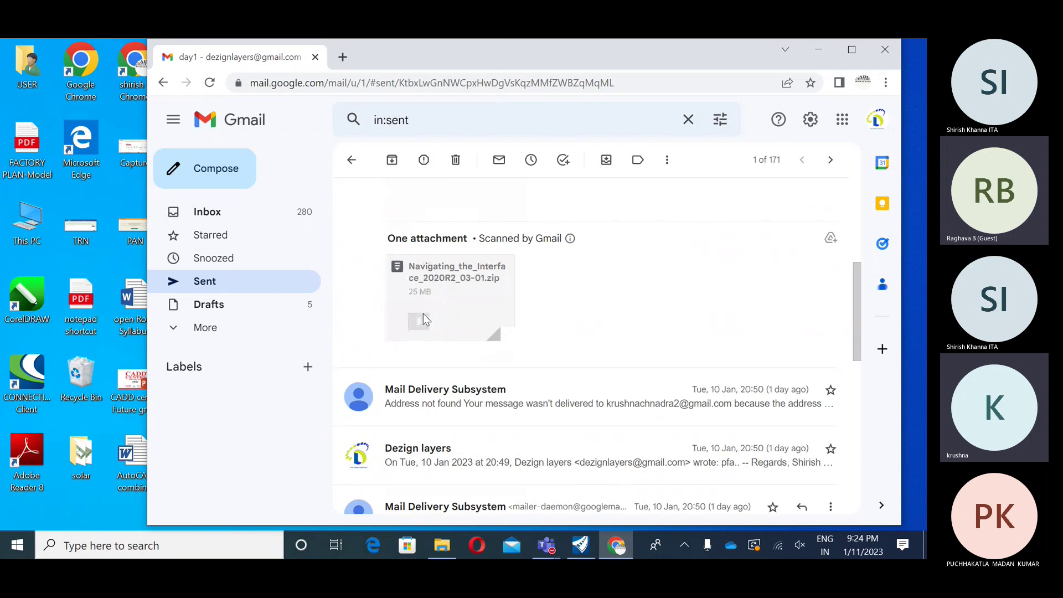
pyautogui.scroll(3, 423, 310)
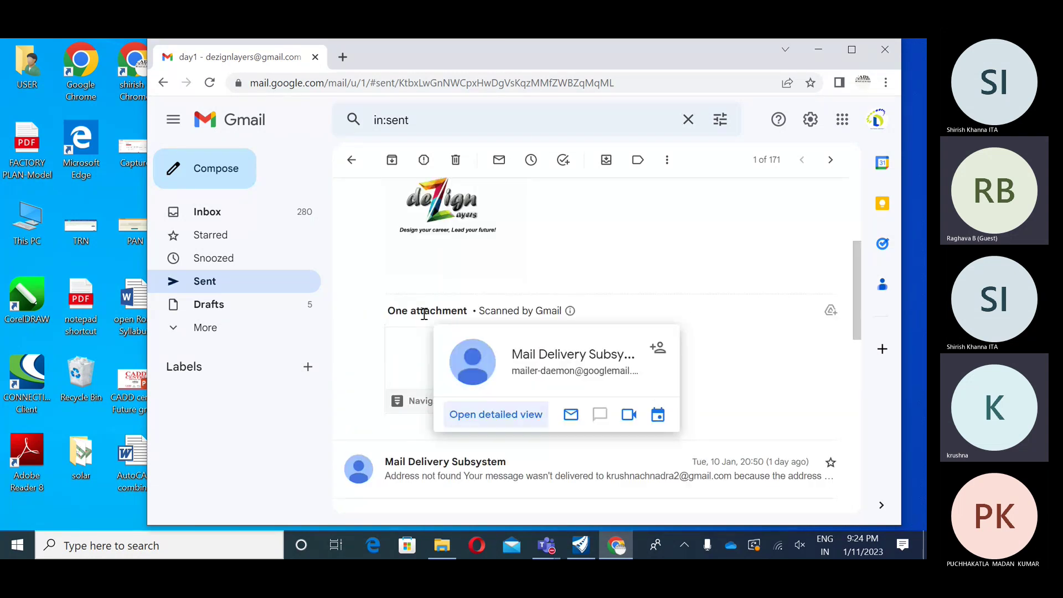
pyautogui.scroll(4, 626, 285)
# - Start a reply to all recipients of the original day1 message and expand its recipient list
pyautogui.click(830, 239)
pyautogui.click(738, 281)
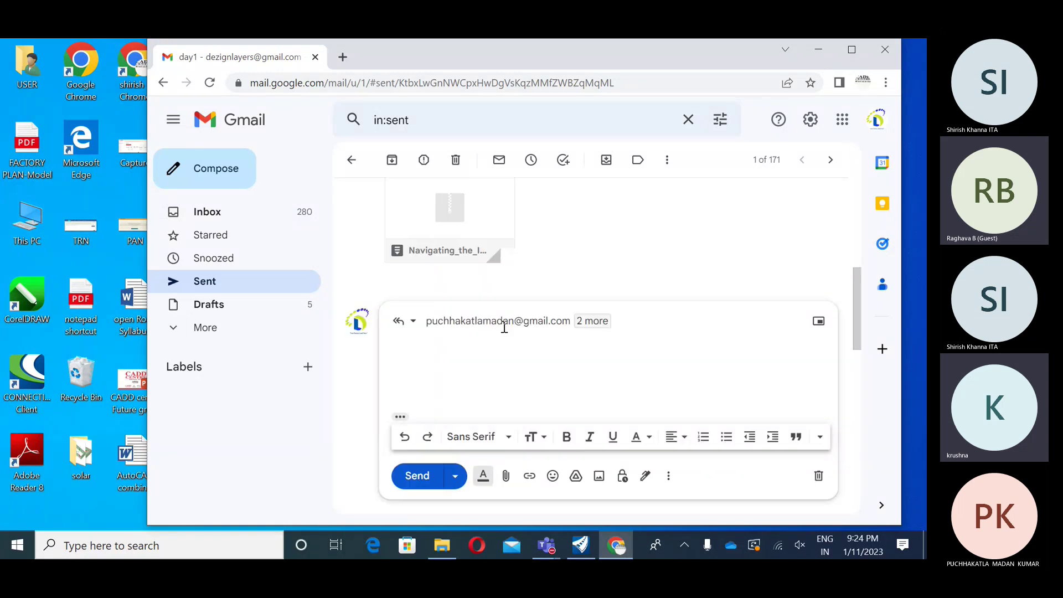
pyautogui.click(604, 324)
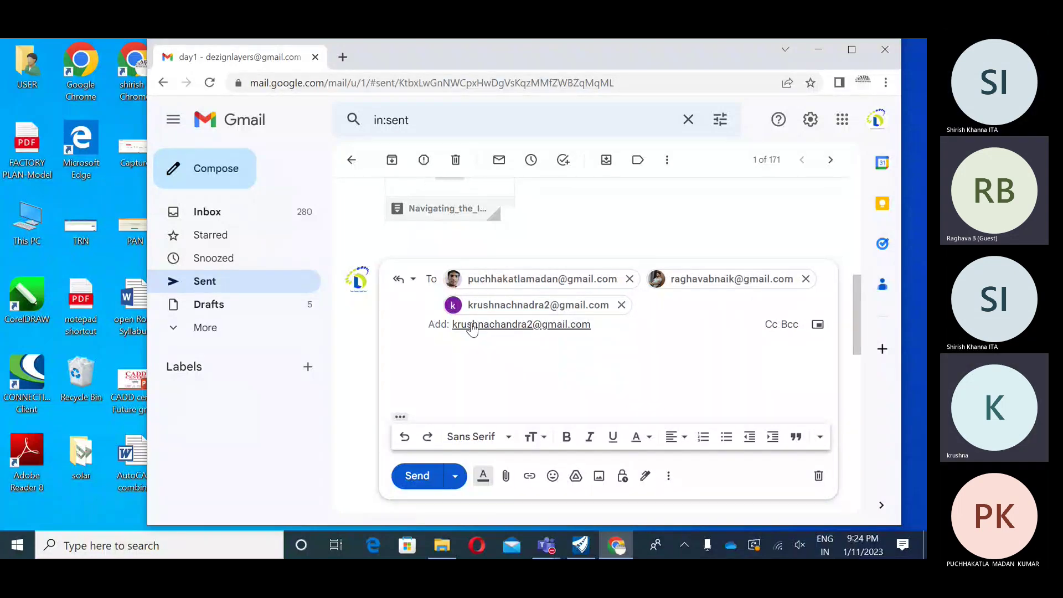
# - Add the suggested corrected e-mail address to the reply's recipients and remove the misspelled address
pyautogui.moveTo(485, 328)
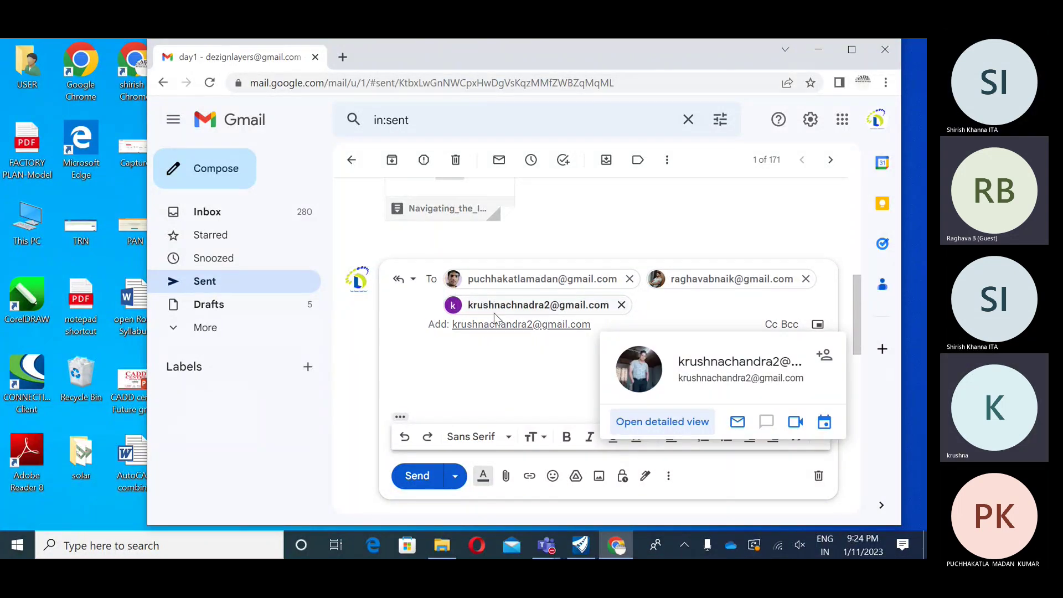
pyautogui.moveTo(496, 310)
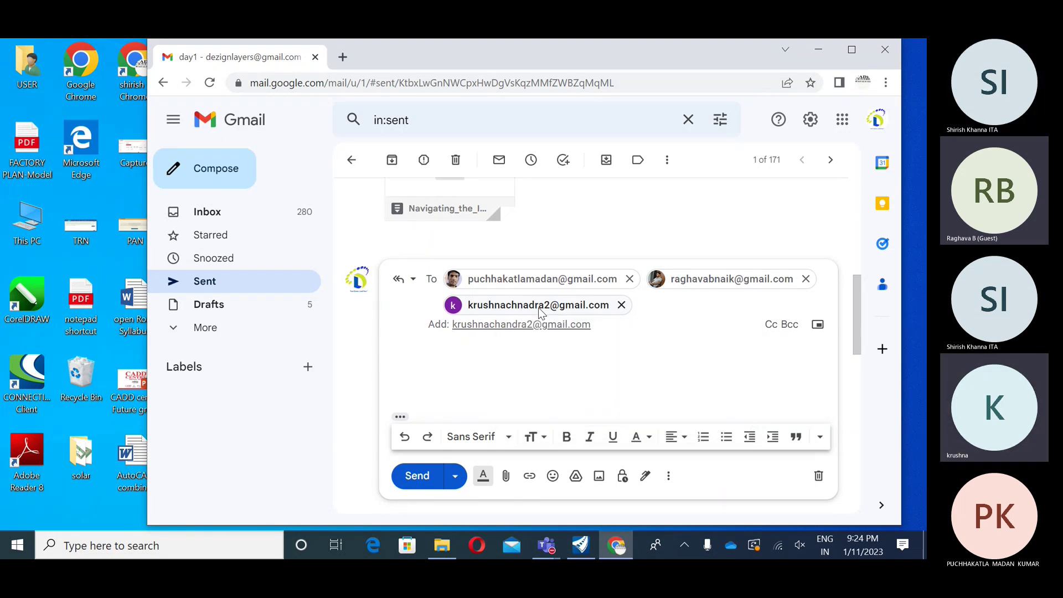
pyautogui.click(538, 307)
pyautogui.rightClick(538, 307)
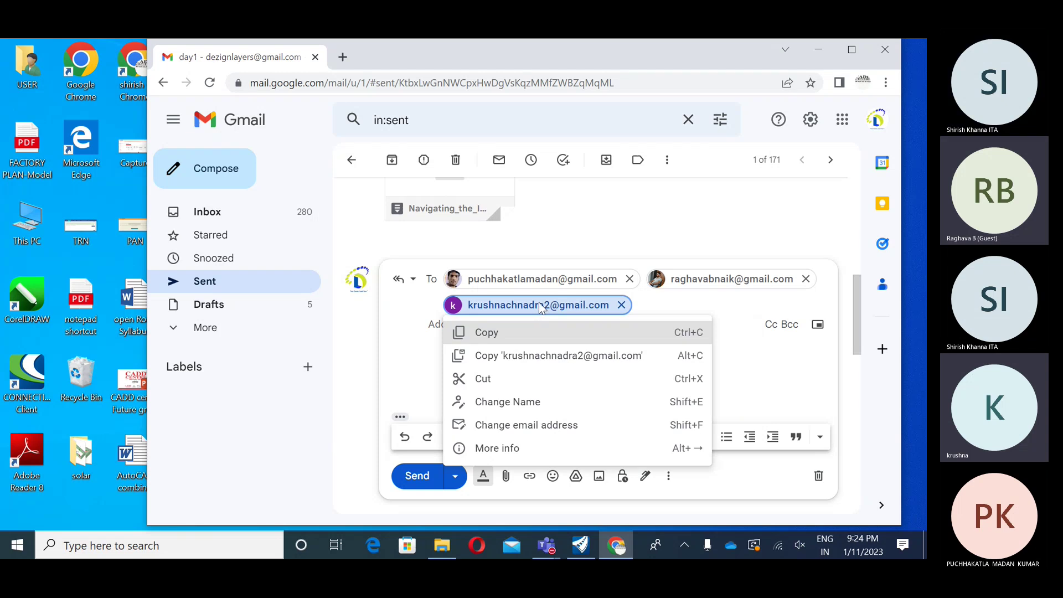
pyautogui.click(538, 302)
pyautogui.click(533, 324)
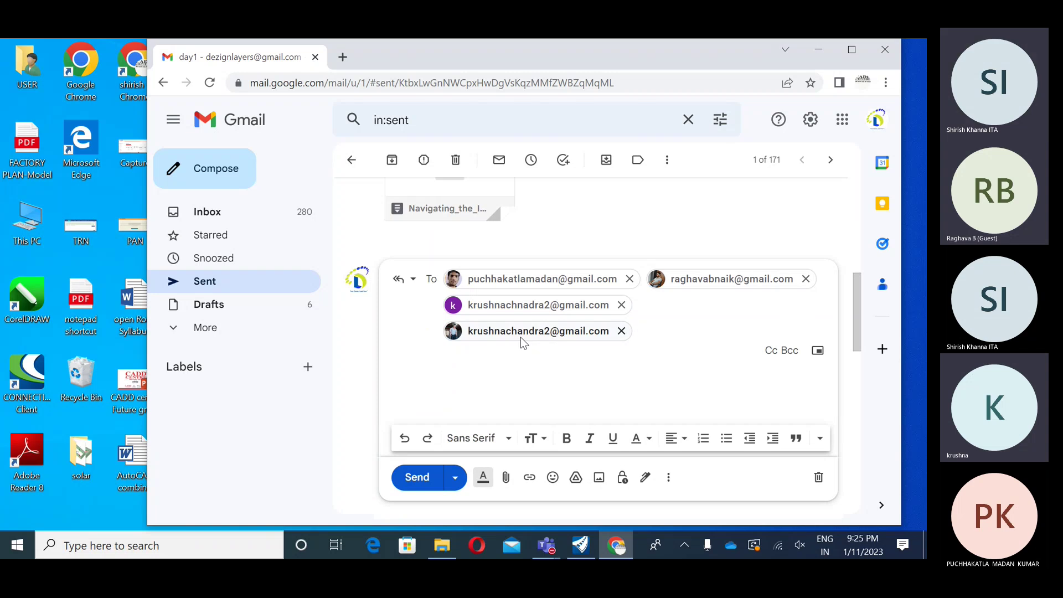
pyautogui.moveTo(524, 338)
pyautogui.click(621, 305)
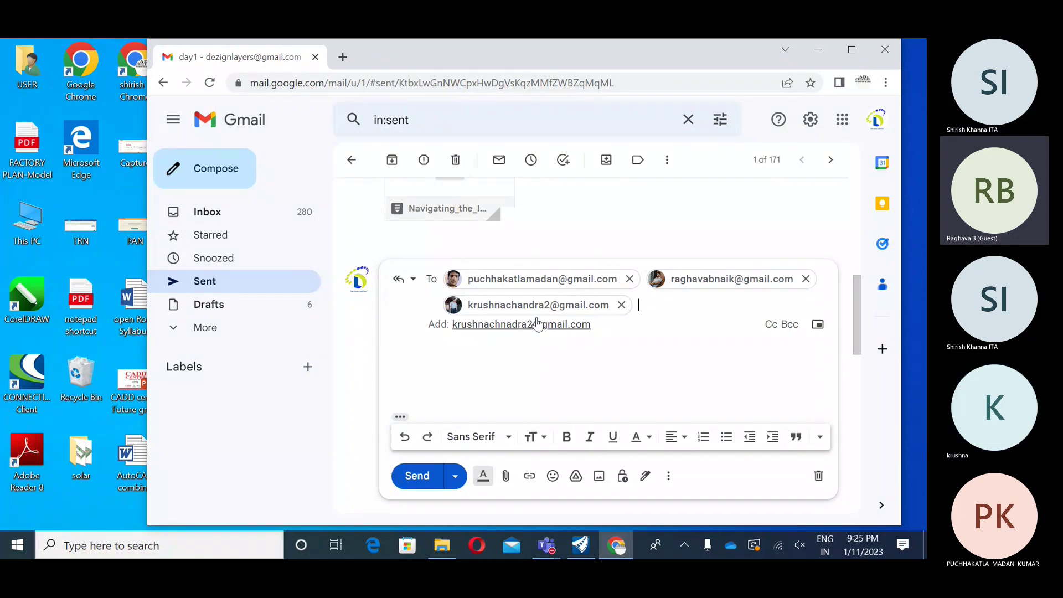
# - Attach Metric-Terrain_Existing.dgn and the Quickstart for Terrain Display_2018R4-03-01 PDF from the extracted quickstart folder in Downloads to the reply
pyautogui.moveTo(522, 312)
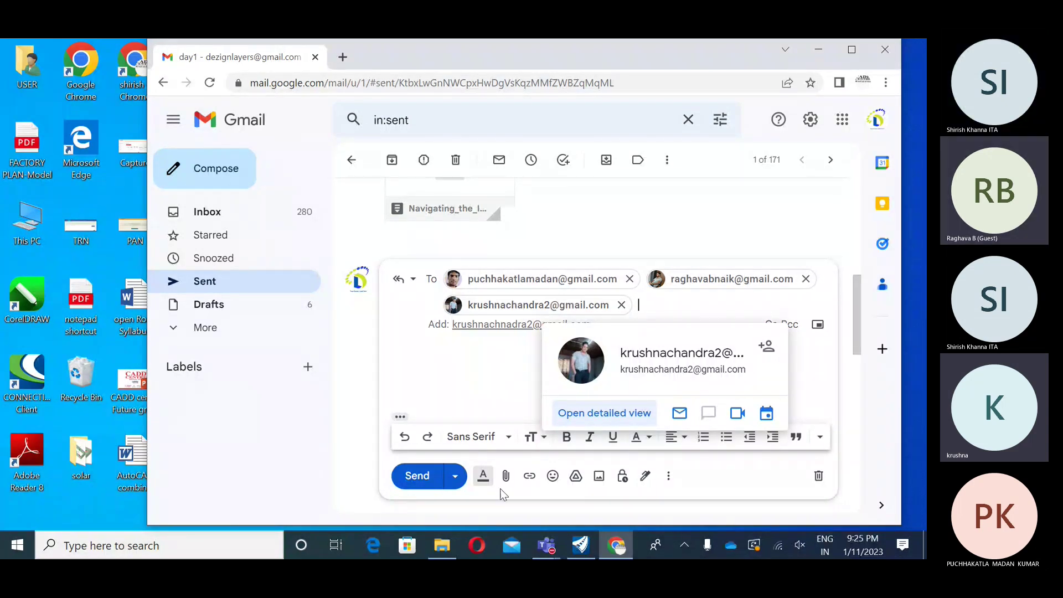
pyautogui.click(505, 476)
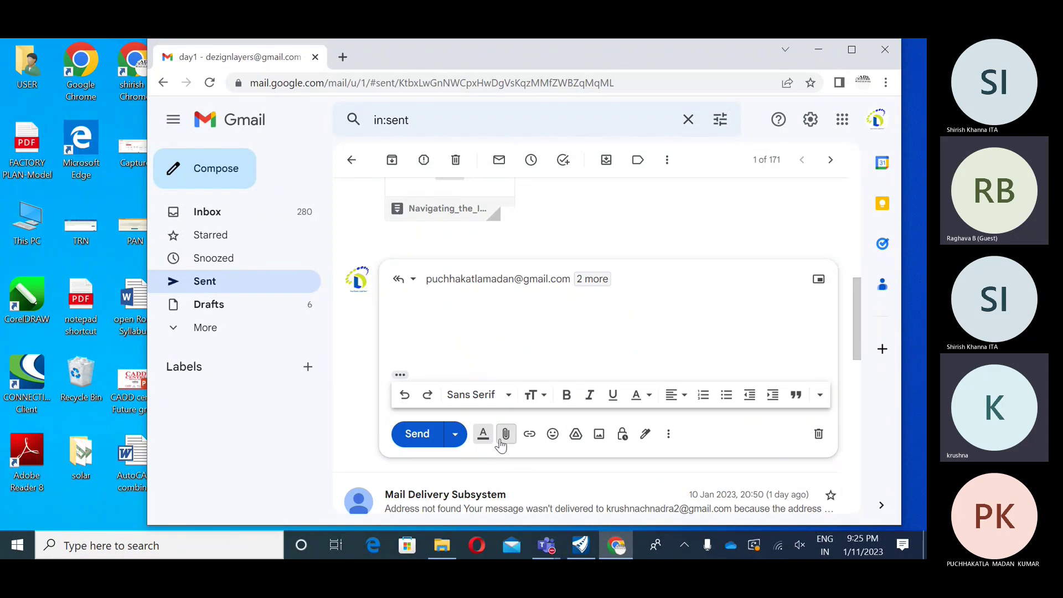
pyautogui.click(506, 433)
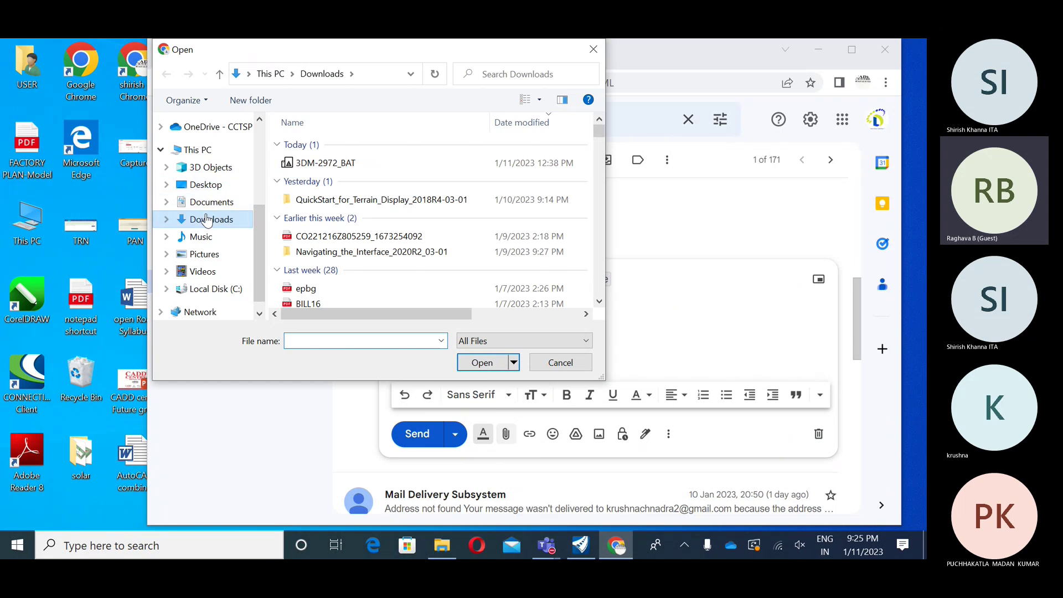
pyautogui.doubleClick(363, 201)
pyautogui.doubleClick(324, 144)
pyautogui.doubleClick(322, 145)
pyautogui.click(328, 160)
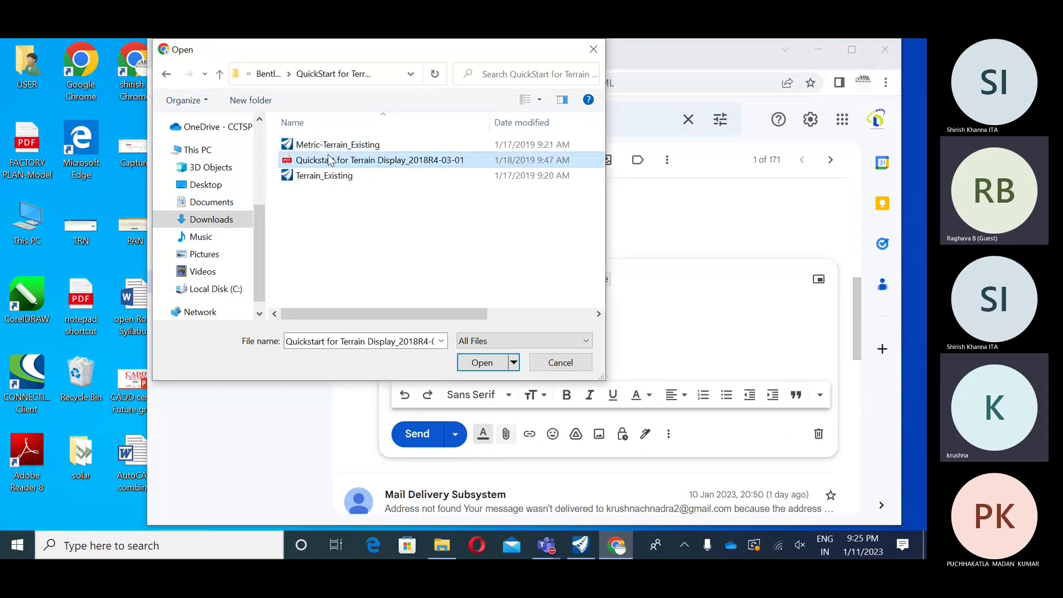
pyautogui.keyDown('ctrl'); pyautogui.click(332, 144); pyautogui.keyUp('ctrl')
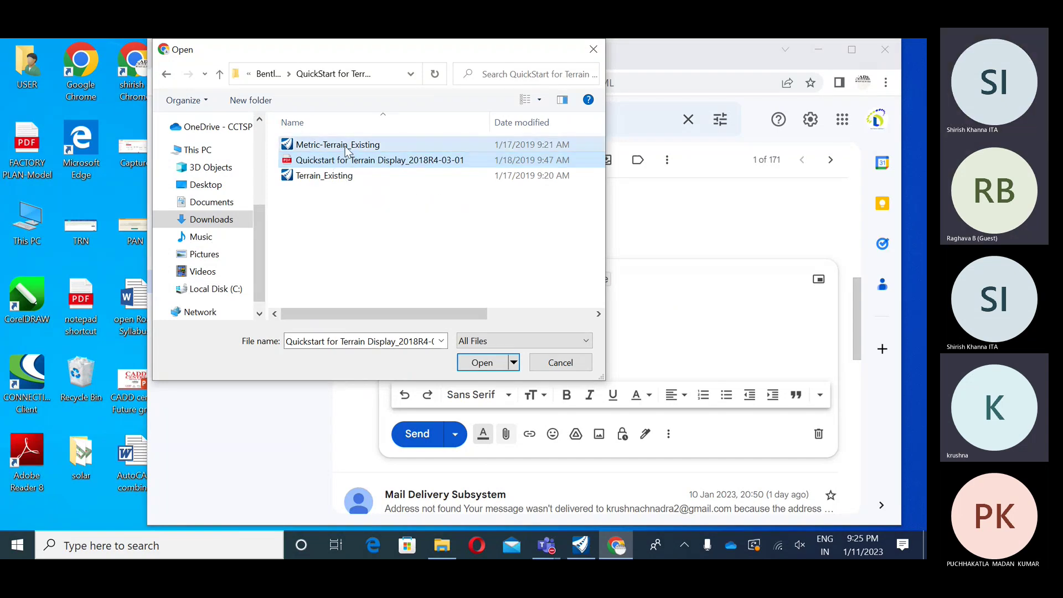
pyautogui.click(482, 363)
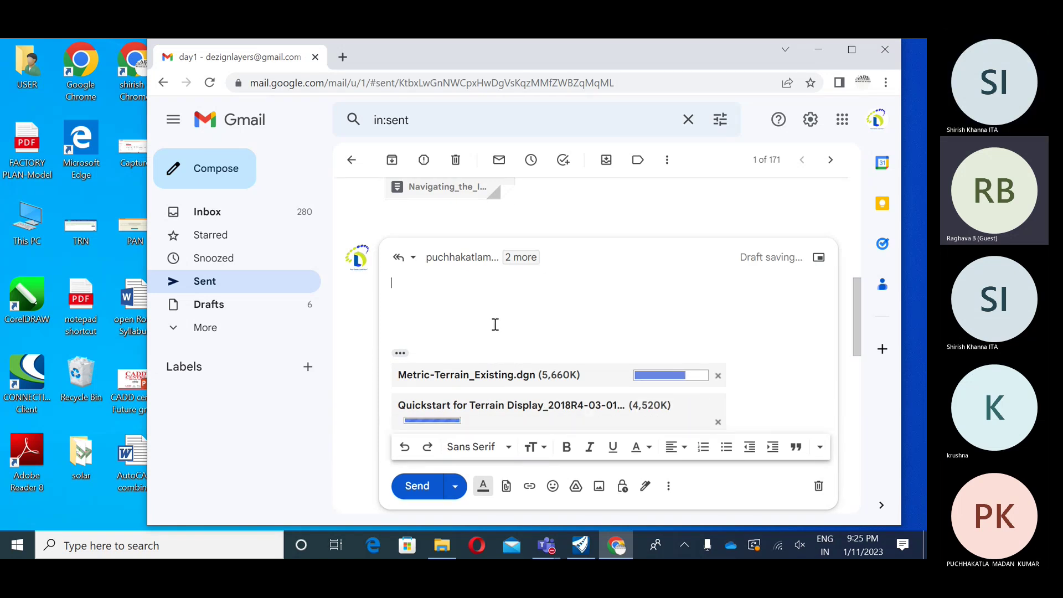
# - Send the reply with its two attachments and minimize the browser to the desktop
pyautogui.click(417, 473)
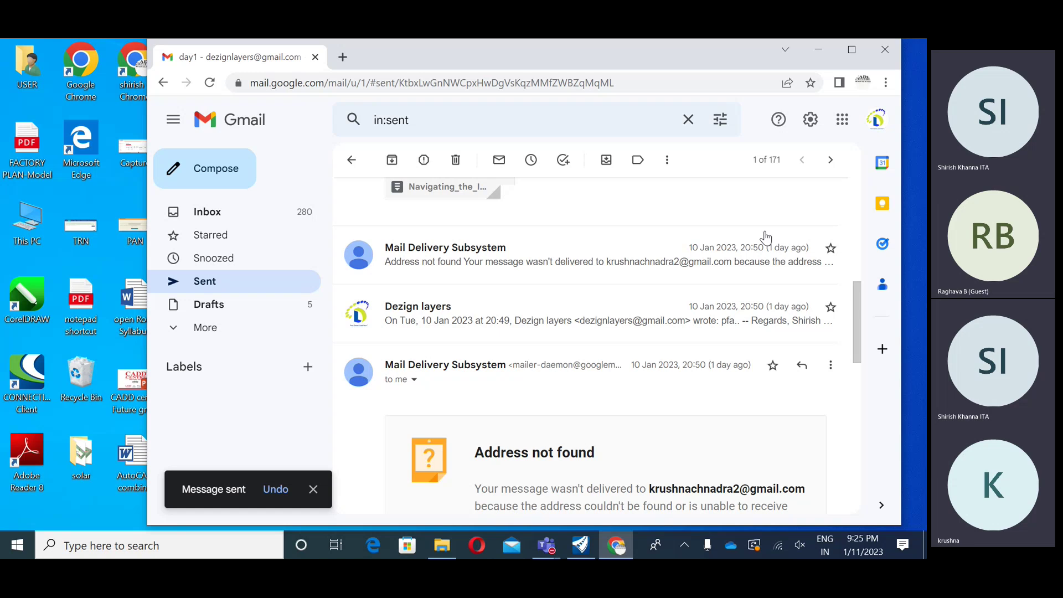
pyautogui.moveTo(859, 298); pyautogui.dragTo(861, 229)
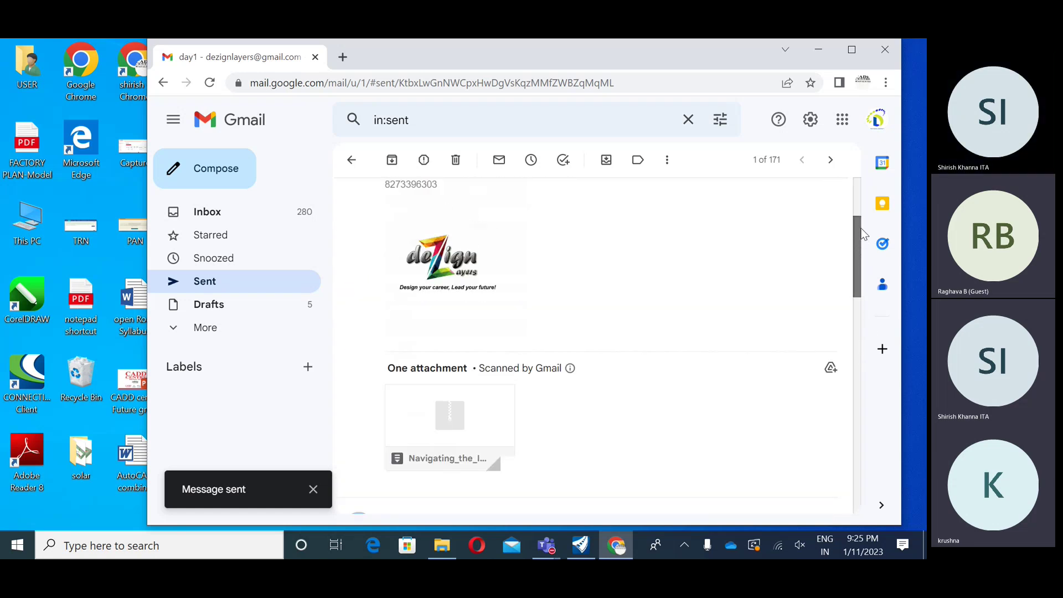
pyautogui.scroll(3, 777, 217)
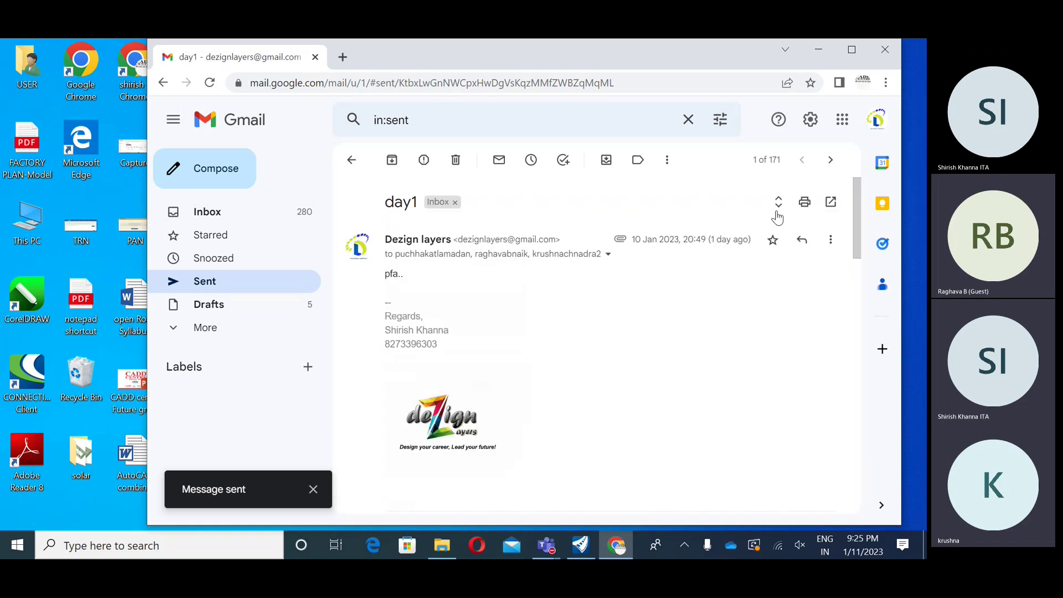
pyautogui.click(819, 49)
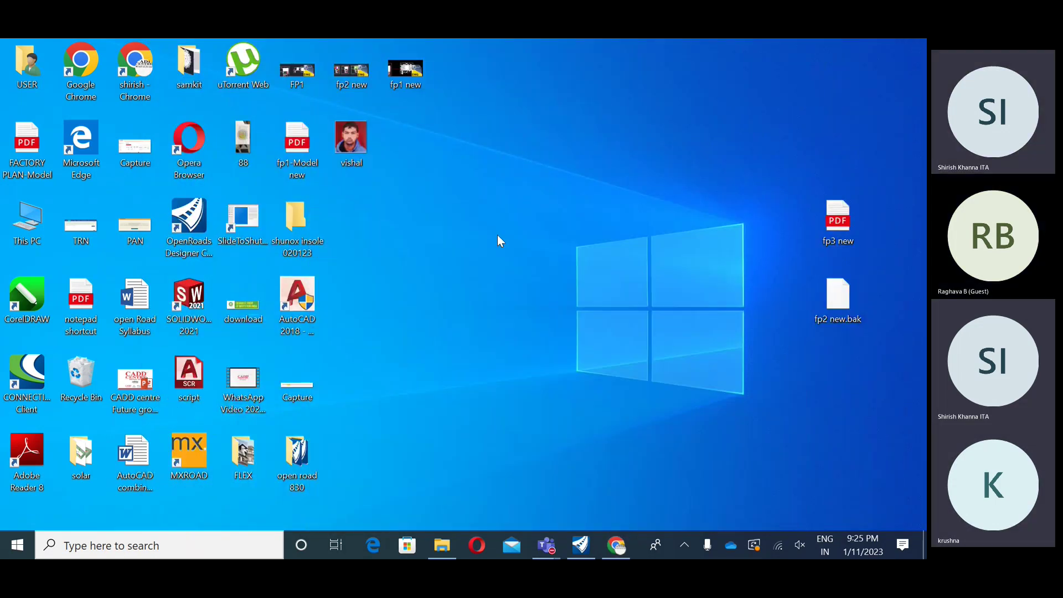
pyautogui.rightClick(501, 247)
pyautogui.click(502, 247)
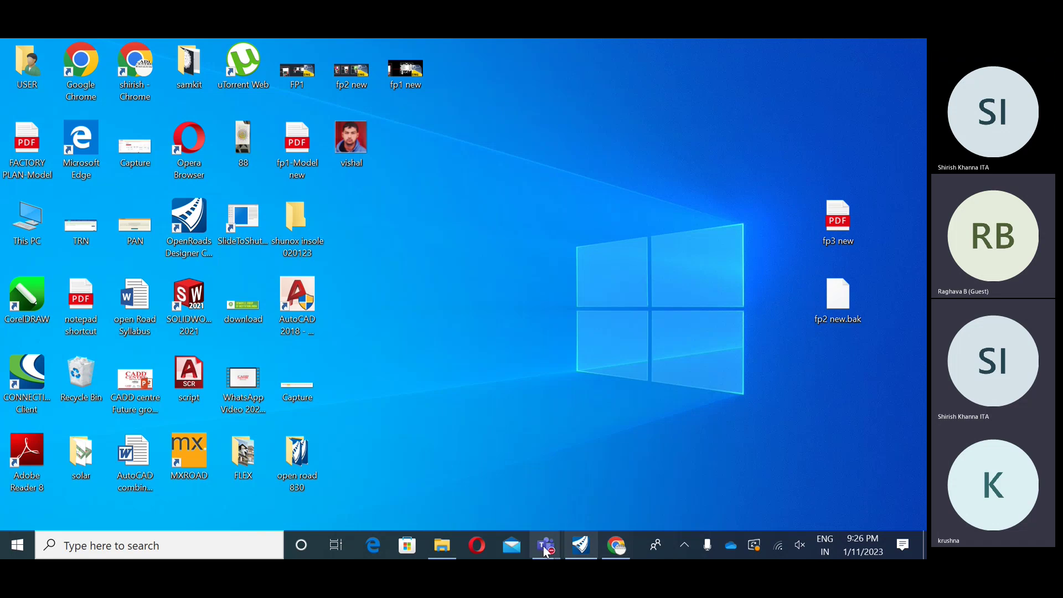
# - In File Explorer's Downloads folder, extract the Quickstart_for_Geometry-Road_2018R4-06-01 archive into a folder of the same name
pyautogui.click(442, 547)
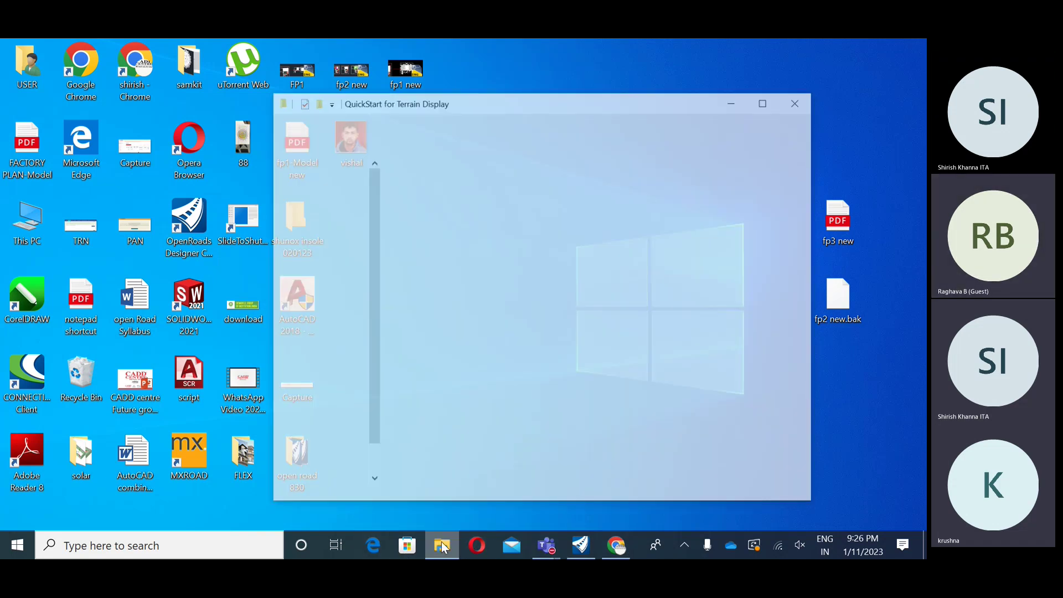
pyautogui.click(326, 184)
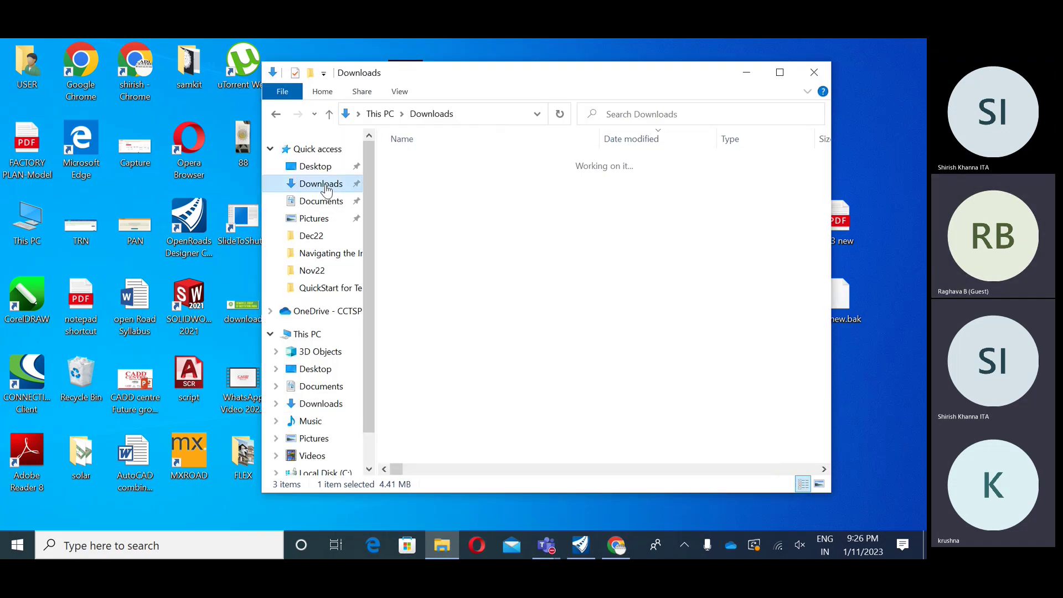
pyautogui.scroll(-10, 431, 443)
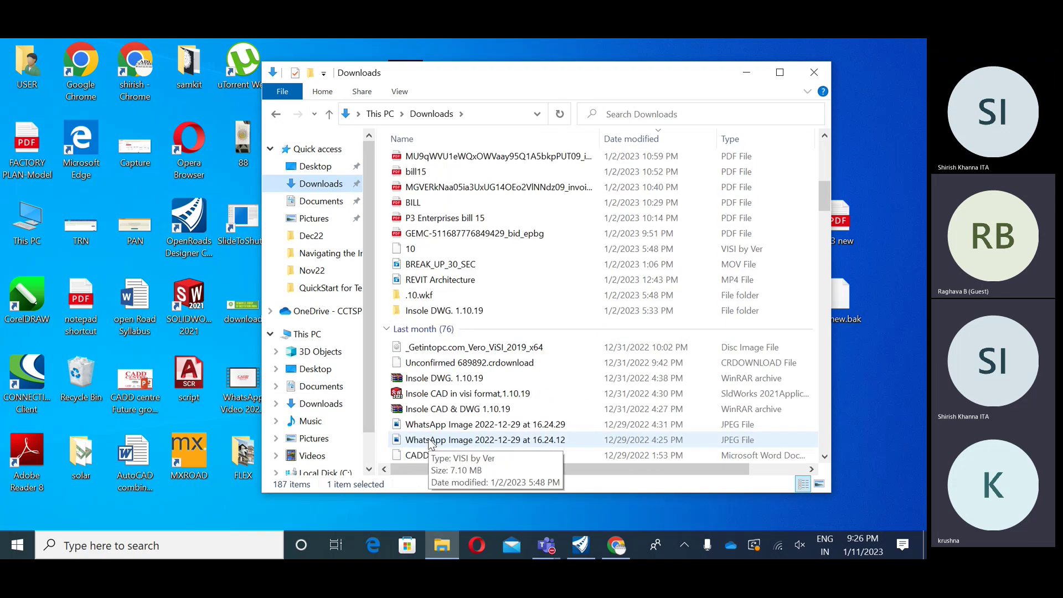
pyautogui.scroll(-12, 431, 443)
pyautogui.scroll(-5, 441, 370)
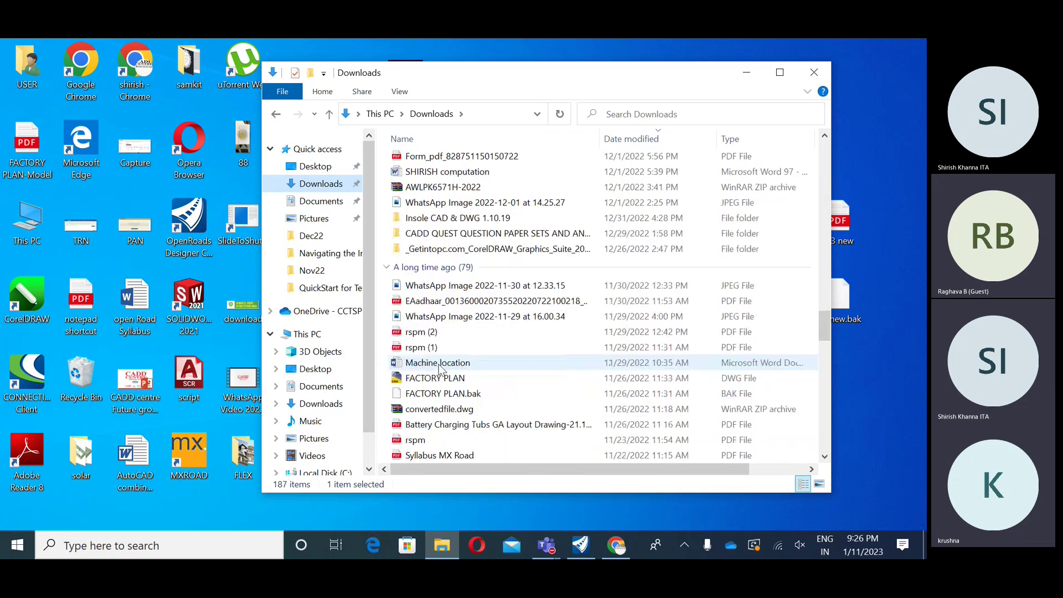
pyautogui.scroll(-12, 439, 369)
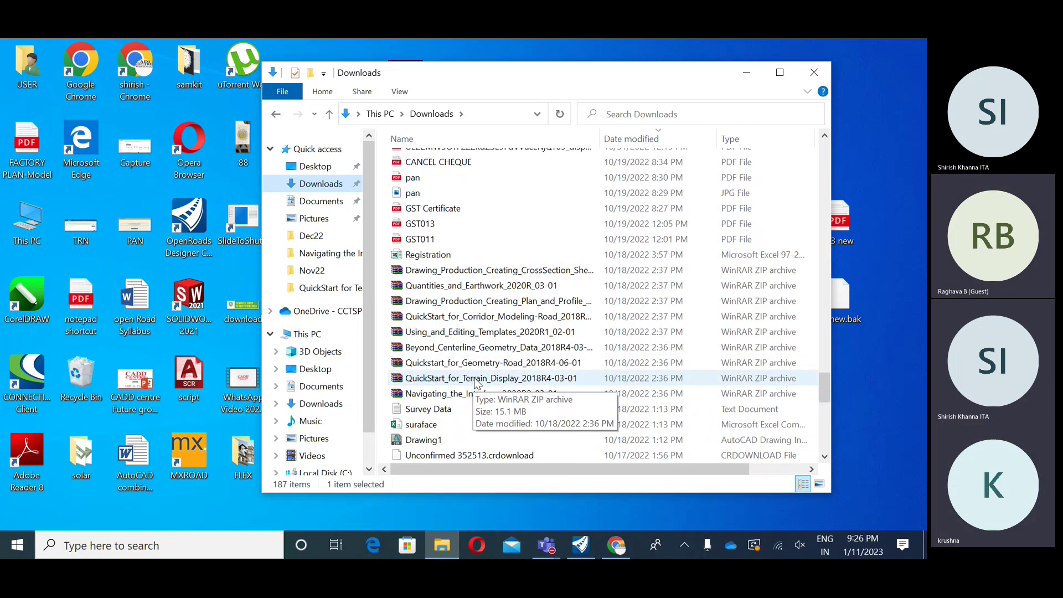
pyautogui.click(483, 363)
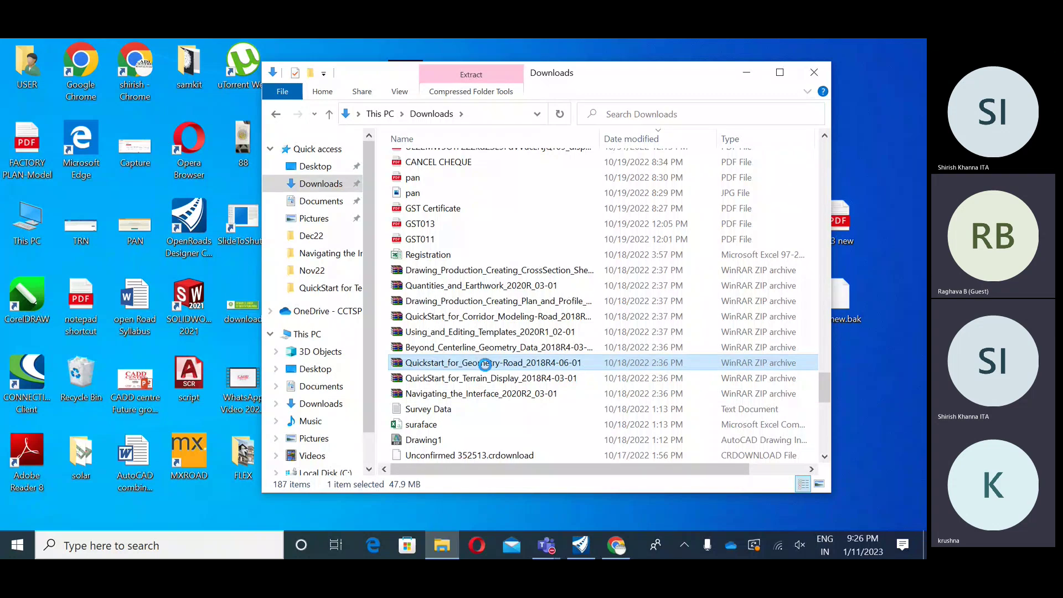
pyautogui.rightClick(485, 364)
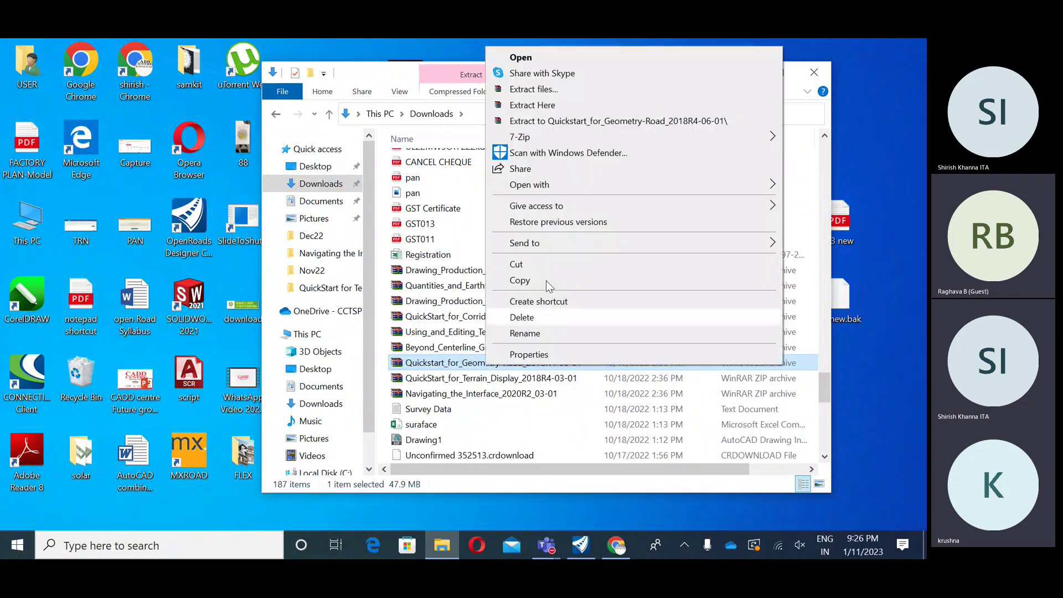
pyautogui.click(554, 124)
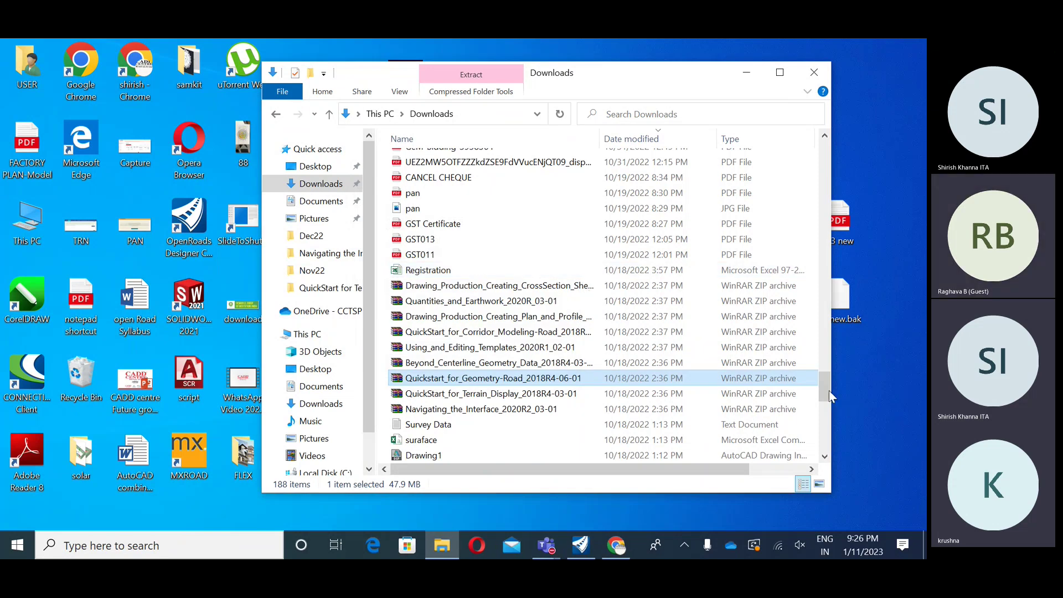
# - Open the Quickstart for Geometry - Road_2018R4-06-01 PDF from the Bentley Training subfolder of the extracted folder
pyautogui.moveTo(829, 397); pyautogui.dragTo(828, 146)
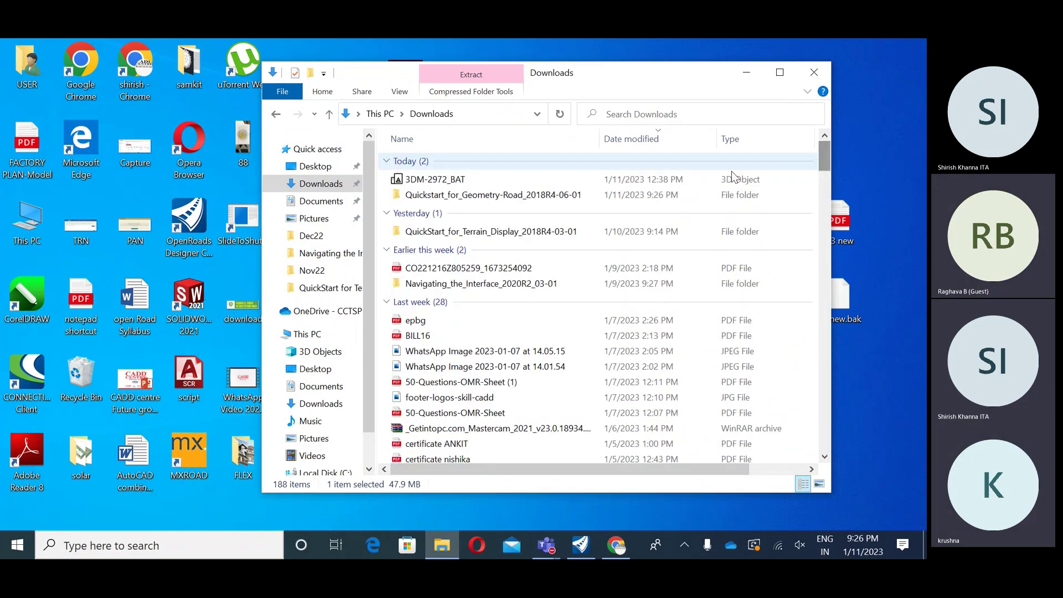
pyautogui.doubleClick(453, 195)
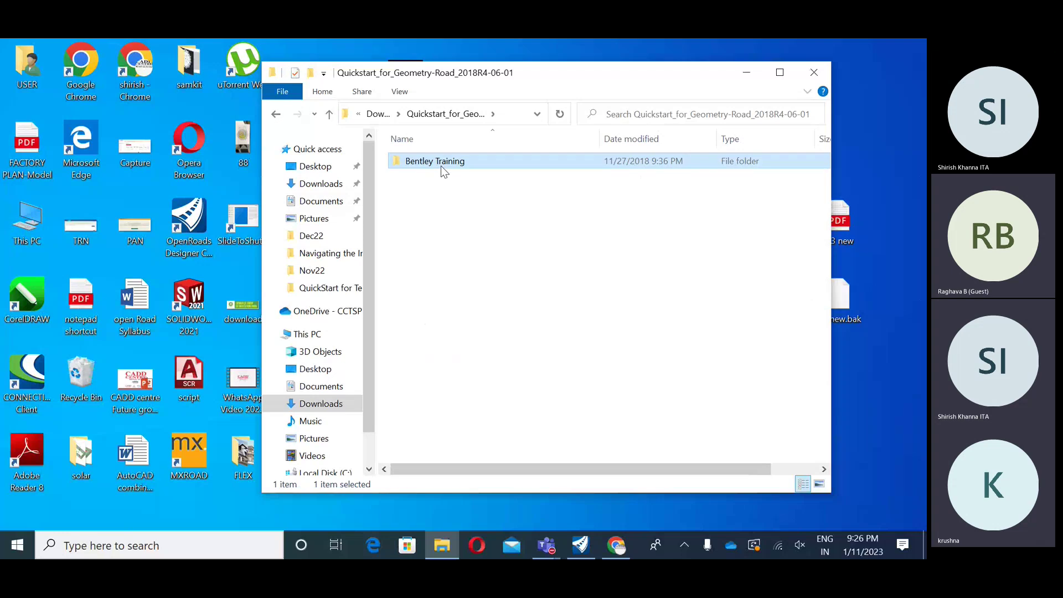
pyautogui.doubleClick(441, 164)
pyautogui.doubleClick(440, 164)
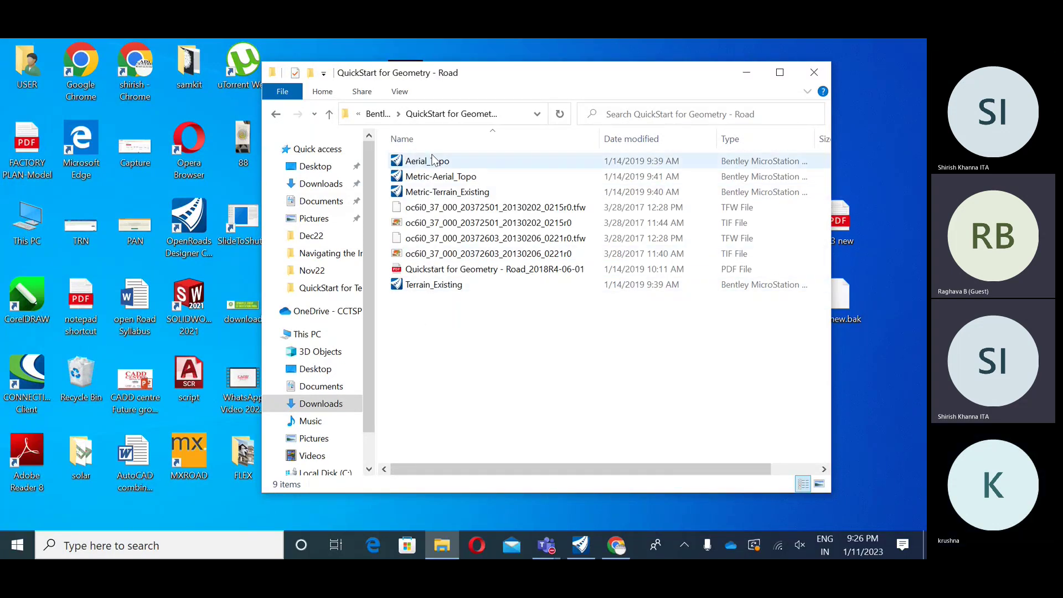
pyautogui.click(446, 271)
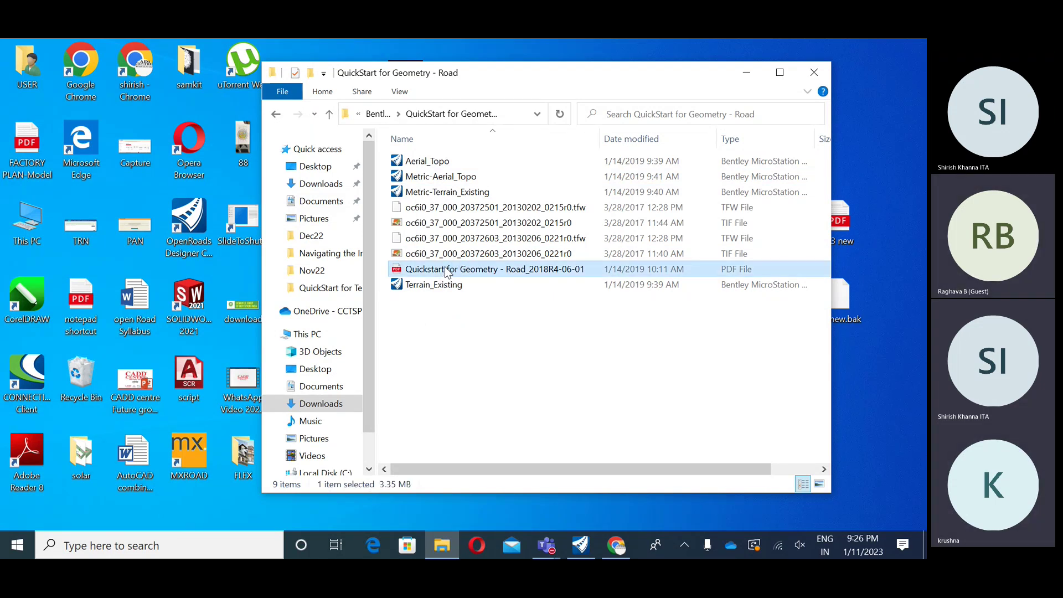
pyautogui.doubleClick(445, 269)
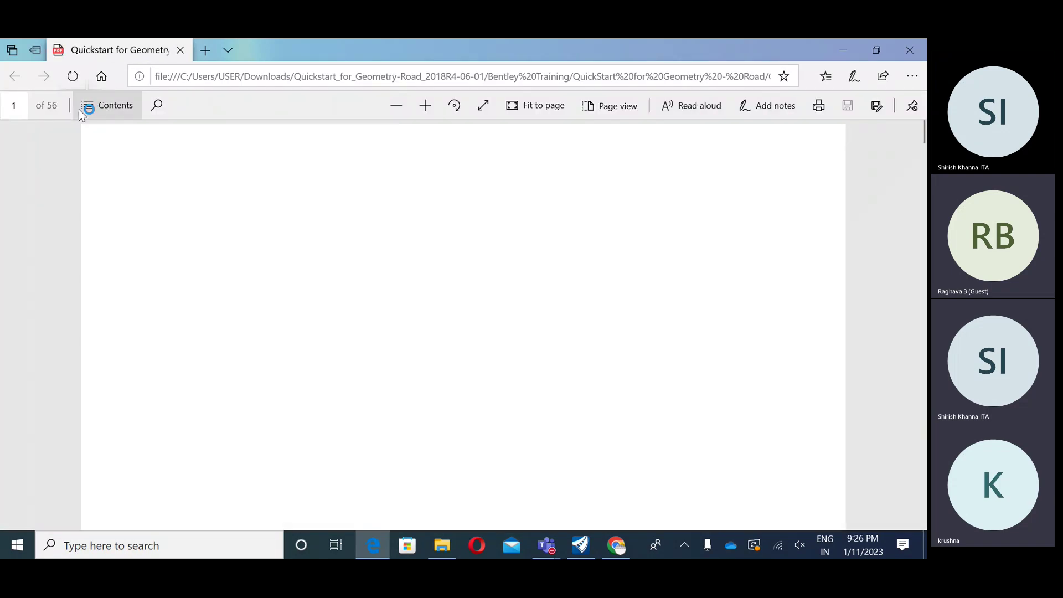
# - Show the workbook's table of contents and examine its exercises from the Course Overview to the Summary
pyautogui.click(101, 107)
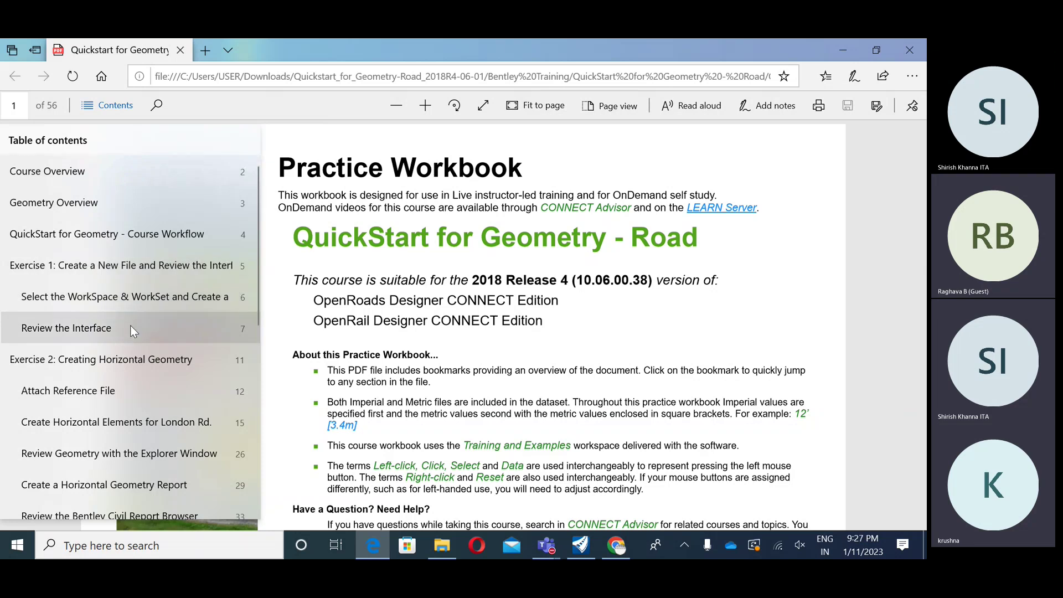
pyautogui.scroll(-2, 116, 354)
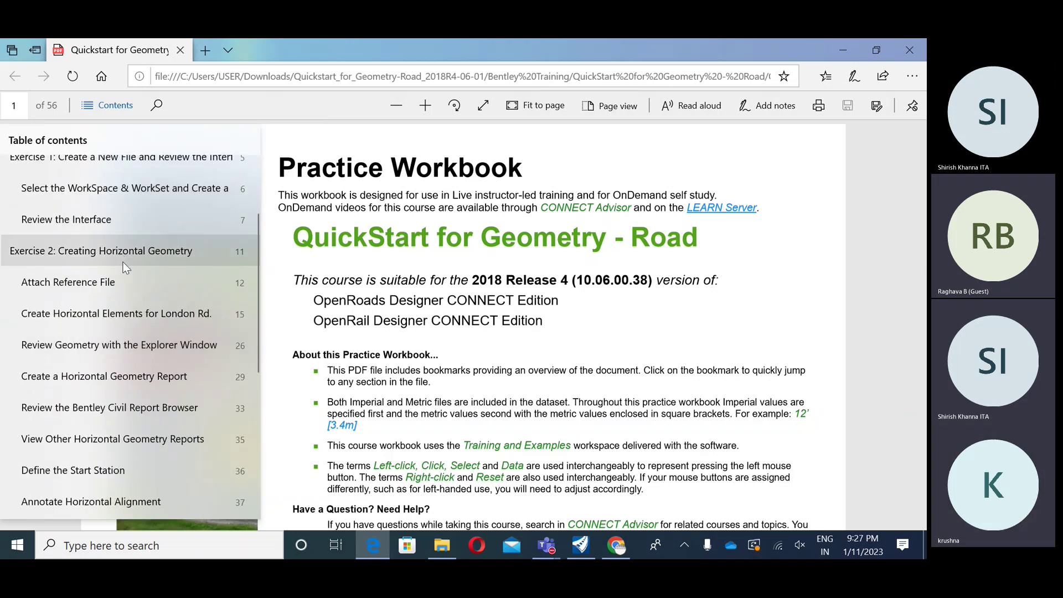
pyautogui.scroll(-1, 112, 327)
pyautogui.scroll(-2, 111, 337)
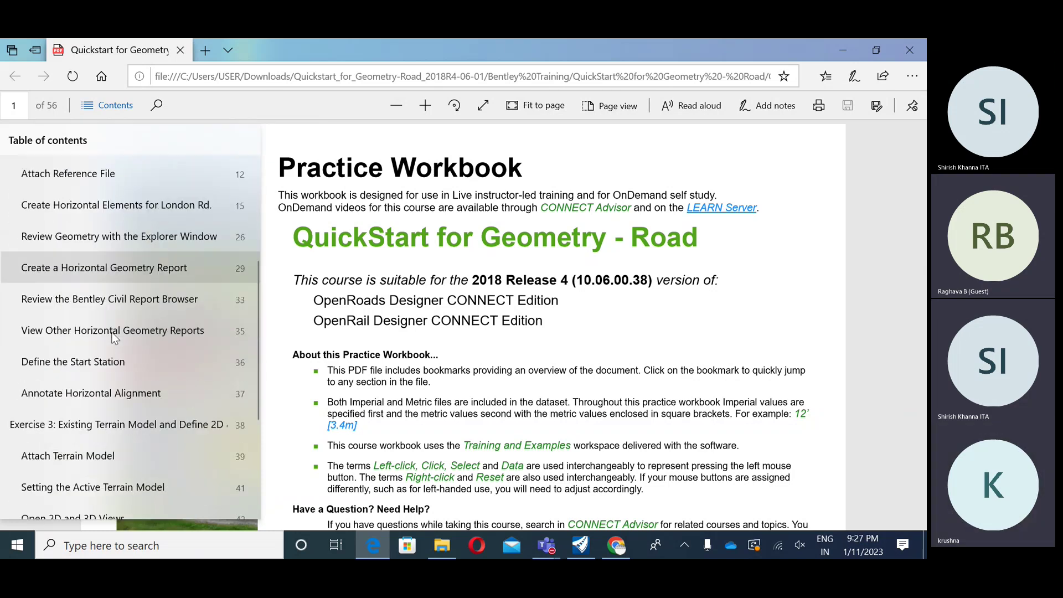
pyautogui.scroll(-1, 99, 382)
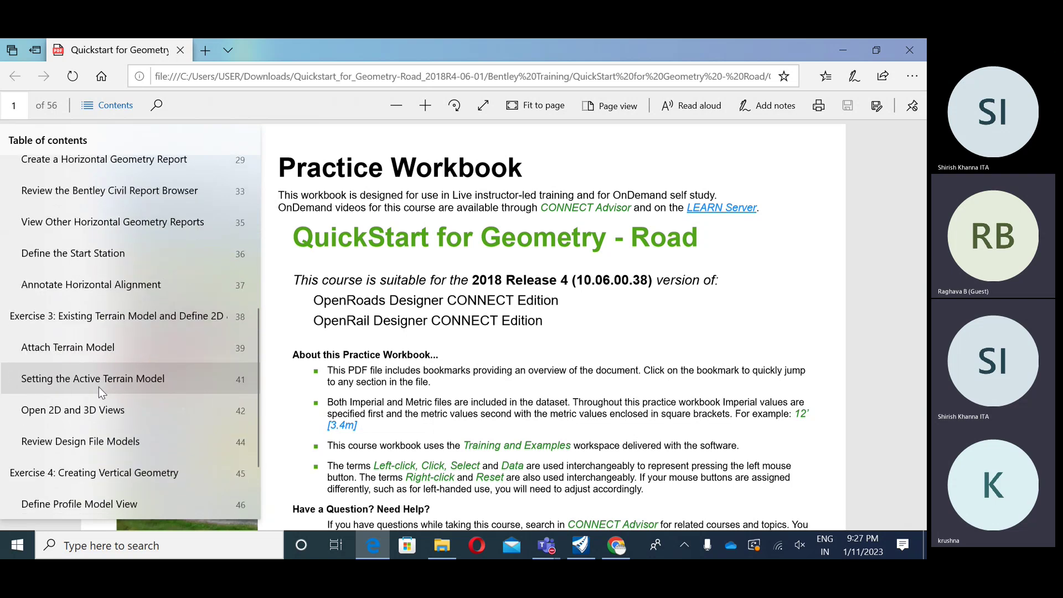
pyautogui.scroll(-2, 100, 437)
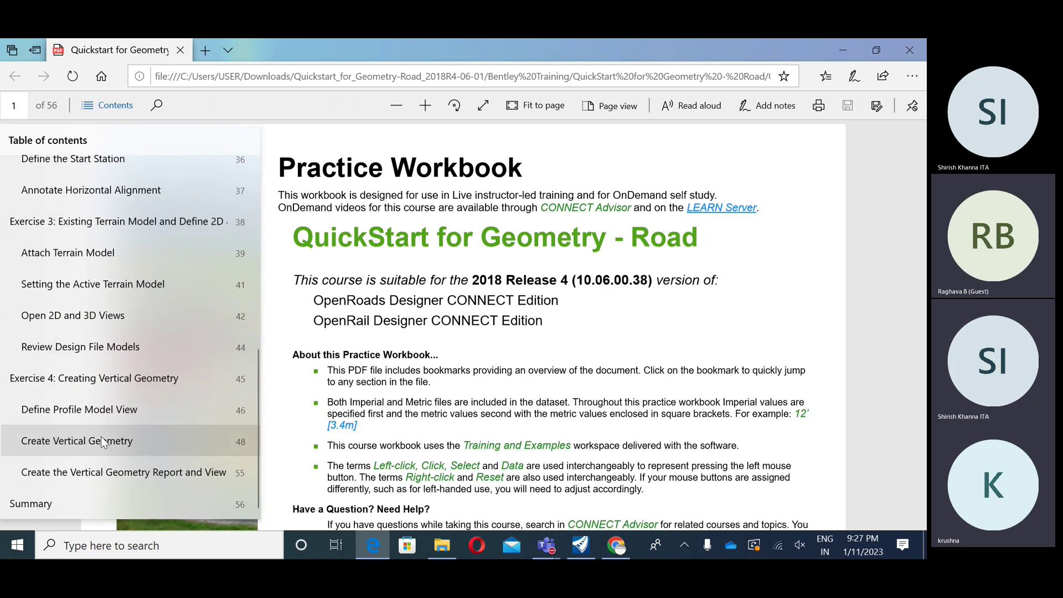
pyautogui.scroll(1, 87, 438)
pyautogui.scroll(6, 89, 418)
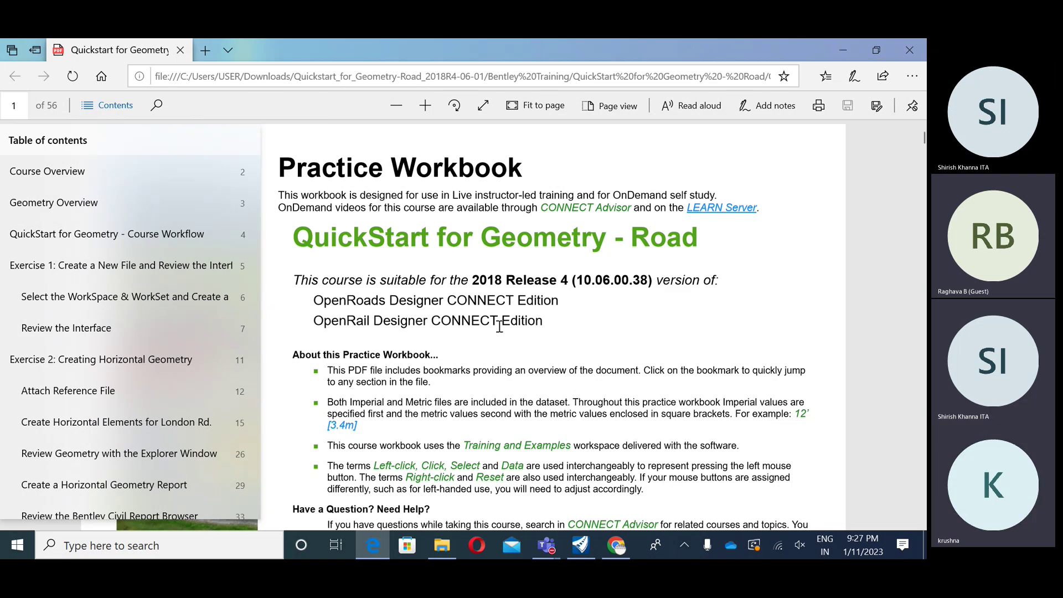
# - Hide the table of contents and read through the workbook's pages up to Exercise 2: Creating Horizontal Geometry
pyautogui.scroll(-10, 488, 354)
pyautogui.scroll(-10, 488, 354)
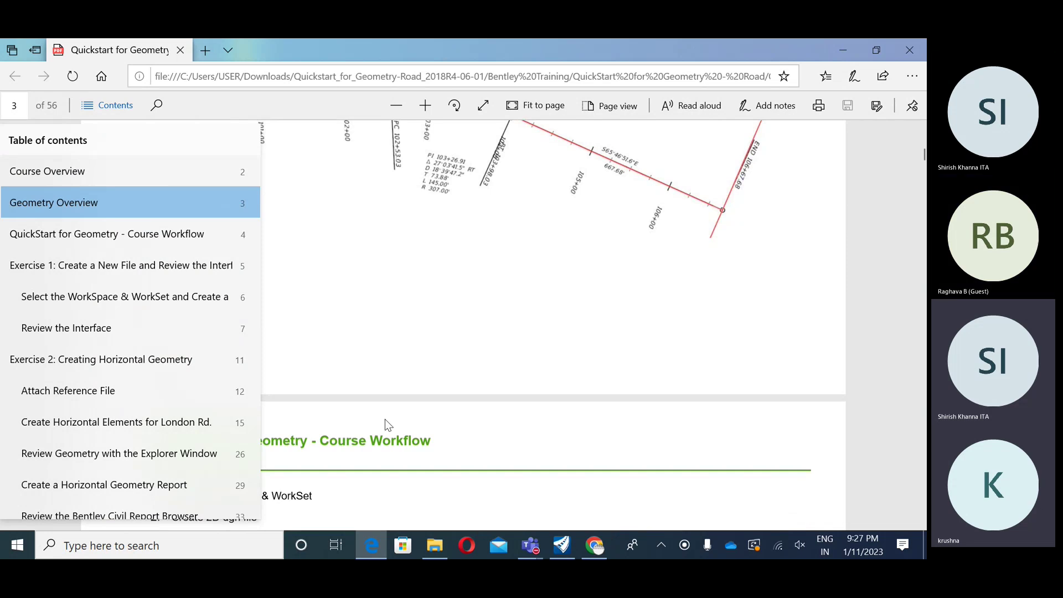
pyautogui.click(109, 105)
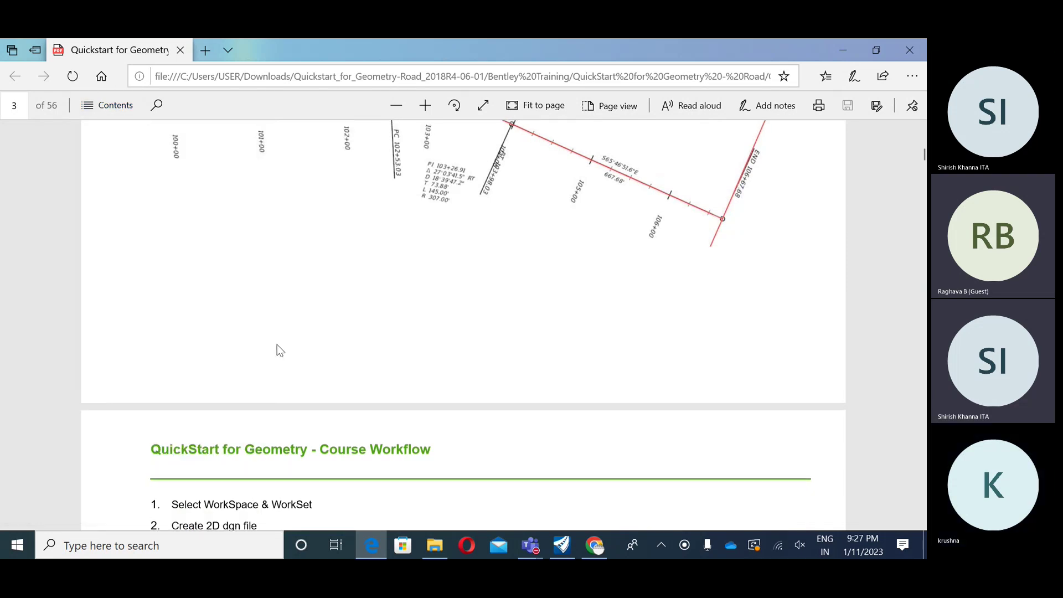
pyautogui.scroll(-5, 276, 340)
pyautogui.scroll(-15, 276, 340)
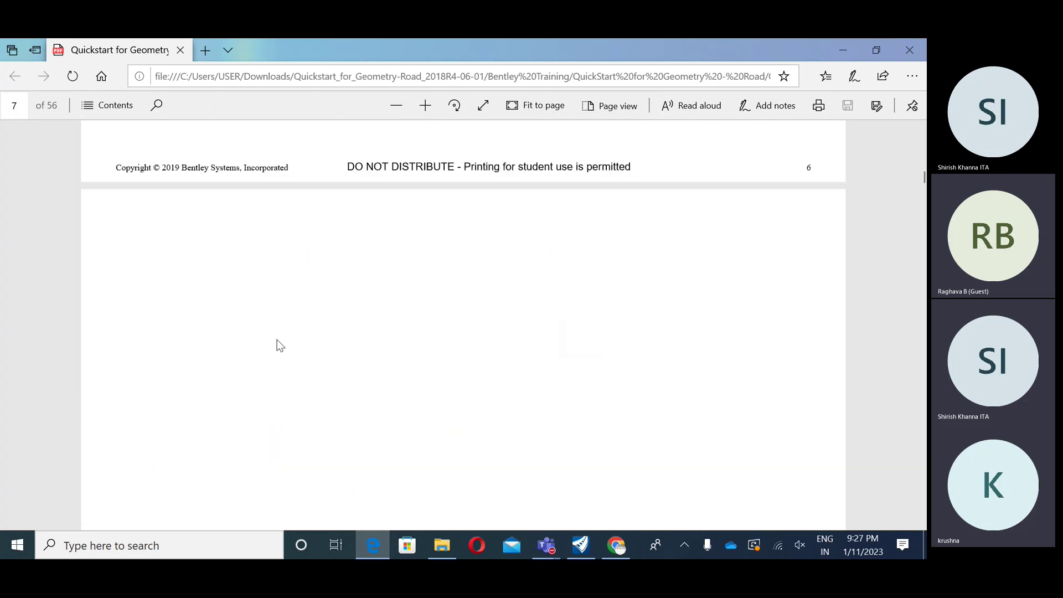
pyautogui.scroll(-10, 277, 340)
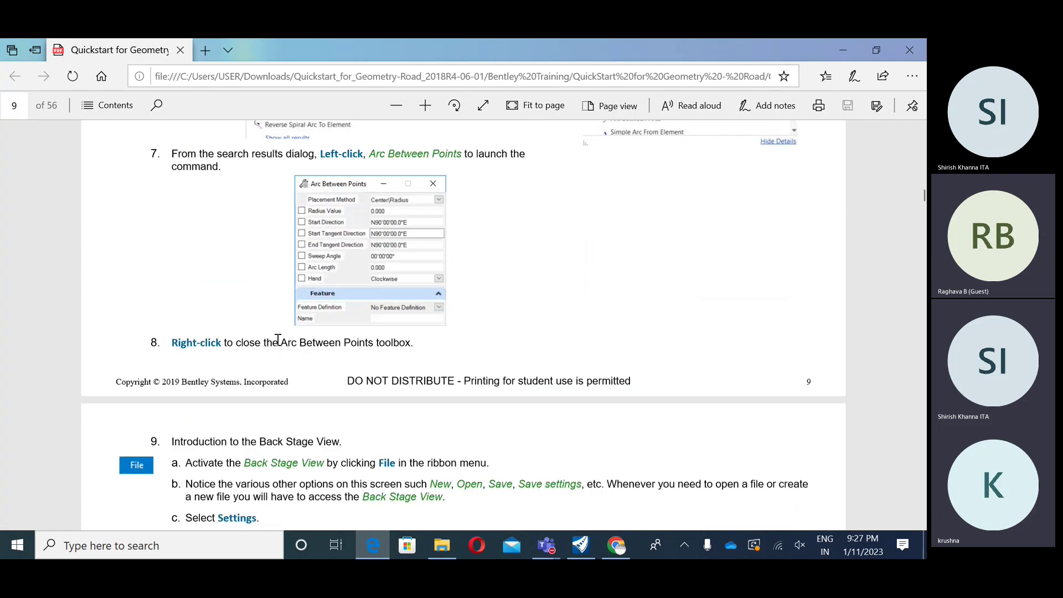
pyautogui.scroll(-5, 279, 339)
pyautogui.scroll(4, 279, 340)
pyautogui.scroll(5, 278, 340)
pyautogui.scroll(-7, 279, 344)
pyautogui.scroll(-13, 280, 343)
pyautogui.scroll(4, 278, 340)
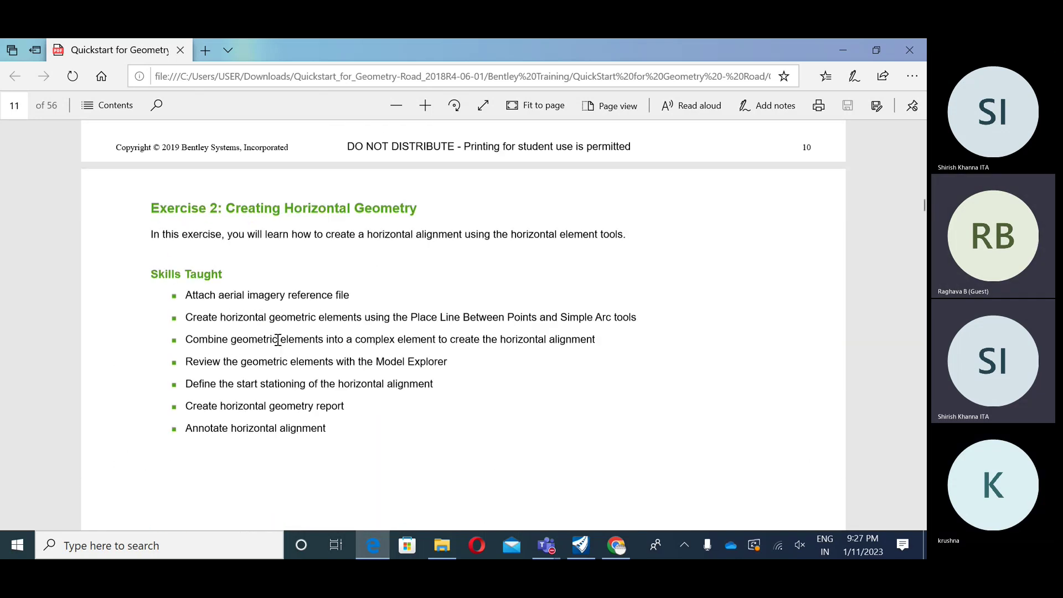
# - Read through Exercise 2 of the workbook, from attaching the aerial reference to reviewing the complex alignment in the Explorer
pyautogui.scroll(-14, 277, 340)
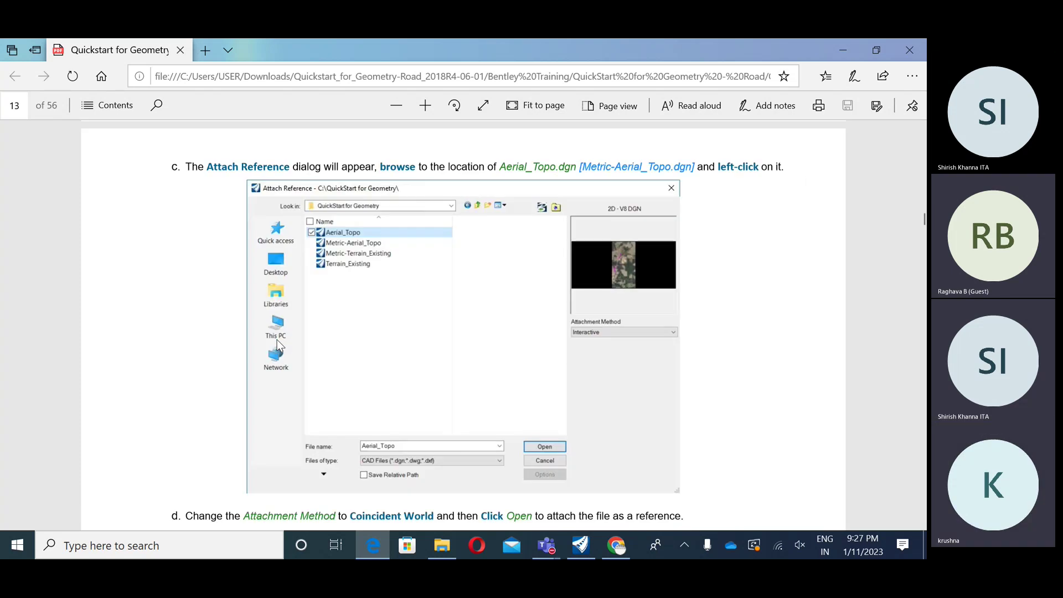
pyautogui.scroll(-12, 278, 344)
pyautogui.scroll(-12, 278, 344)
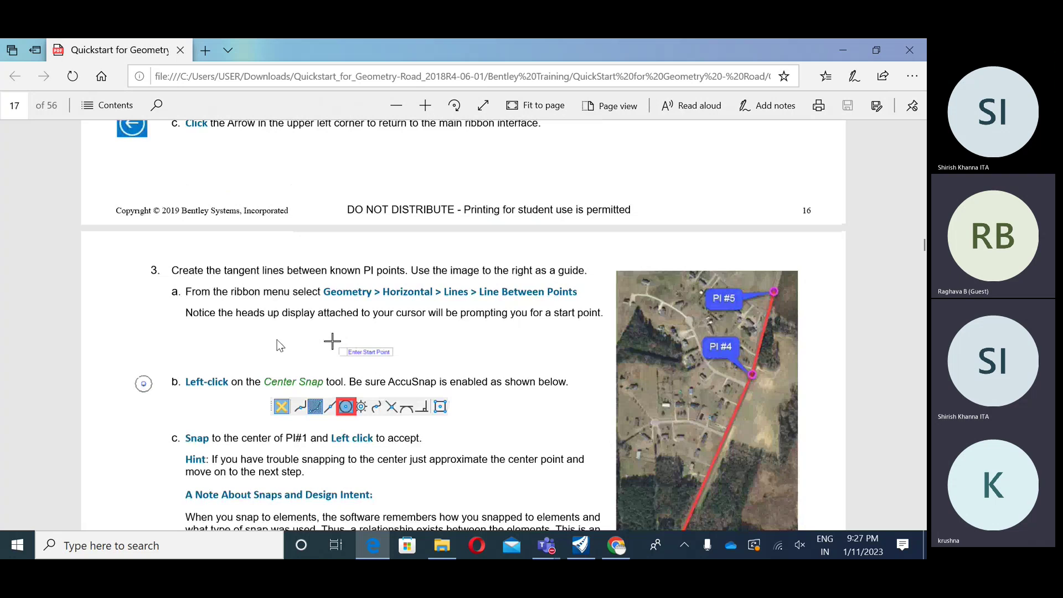
pyautogui.scroll(-14, 277, 340)
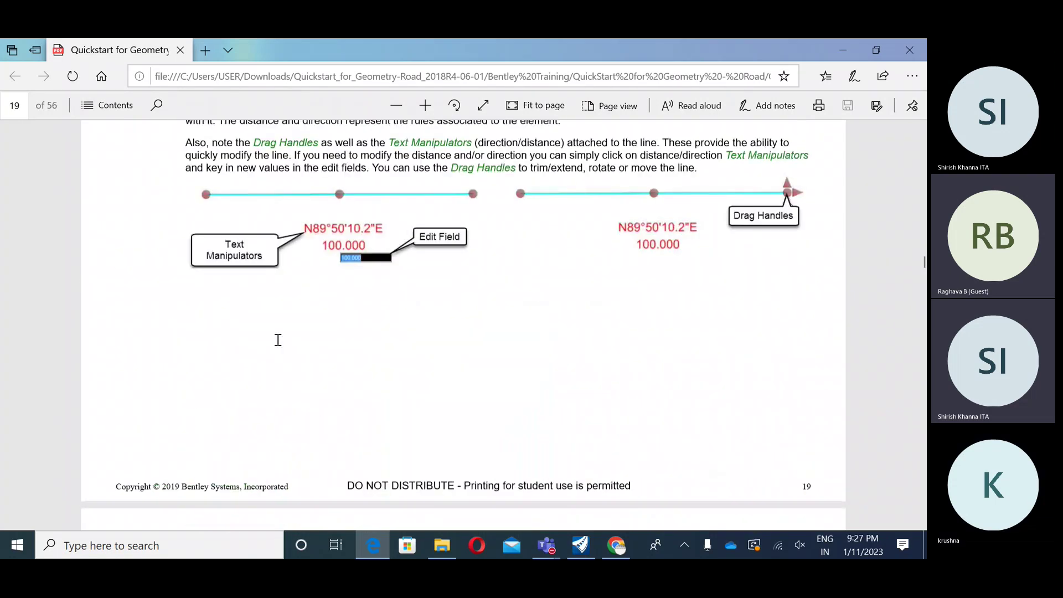
pyautogui.scroll(8, 278, 340)
pyautogui.scroll(-3, 278, 339)
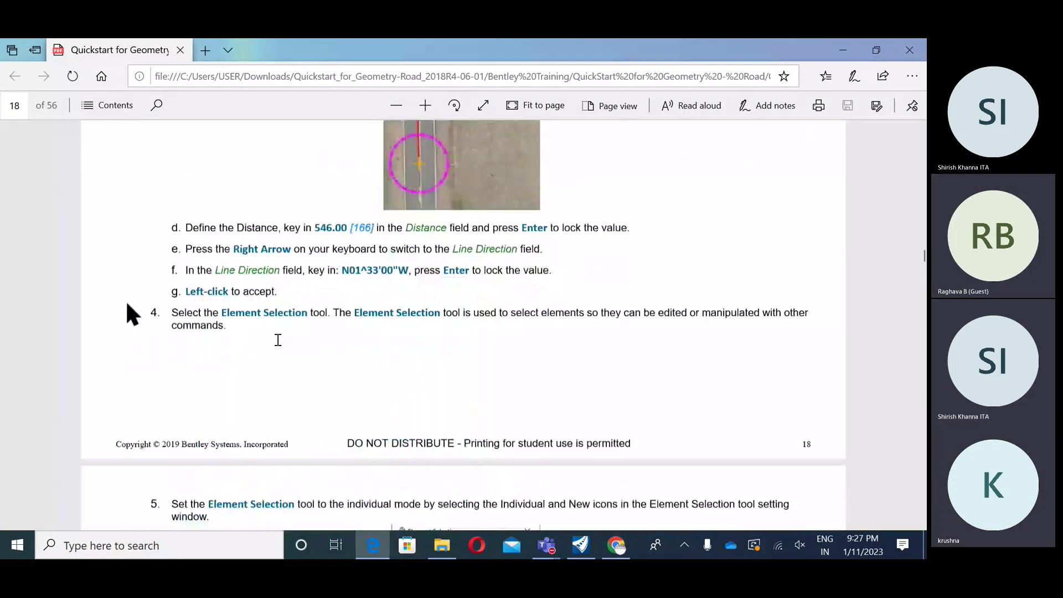
pyautogui.scroll(-10, 278, 340)
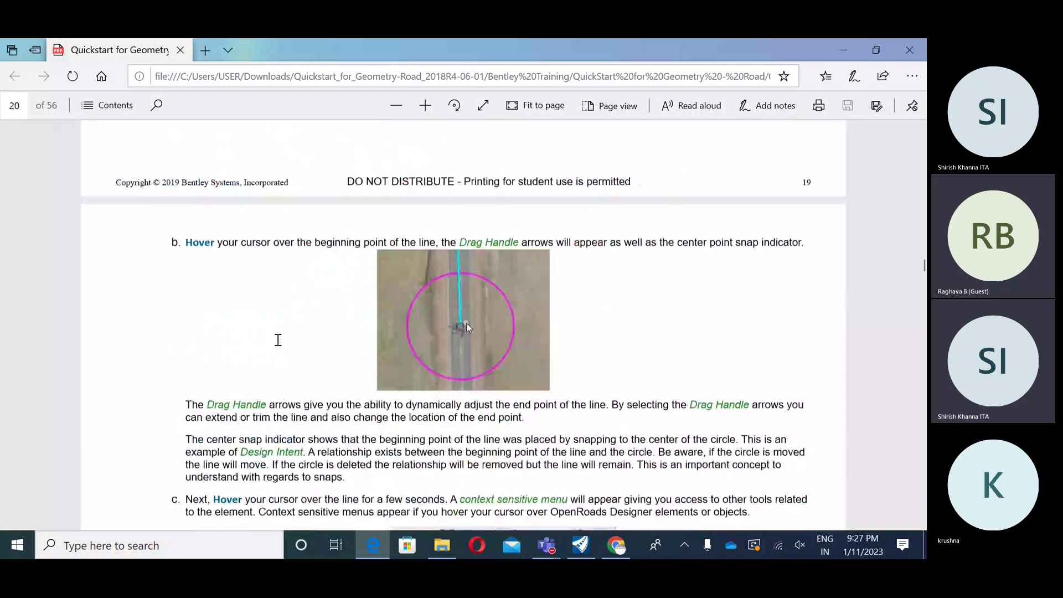
pyautogui.scroll(-15, 278, 340)
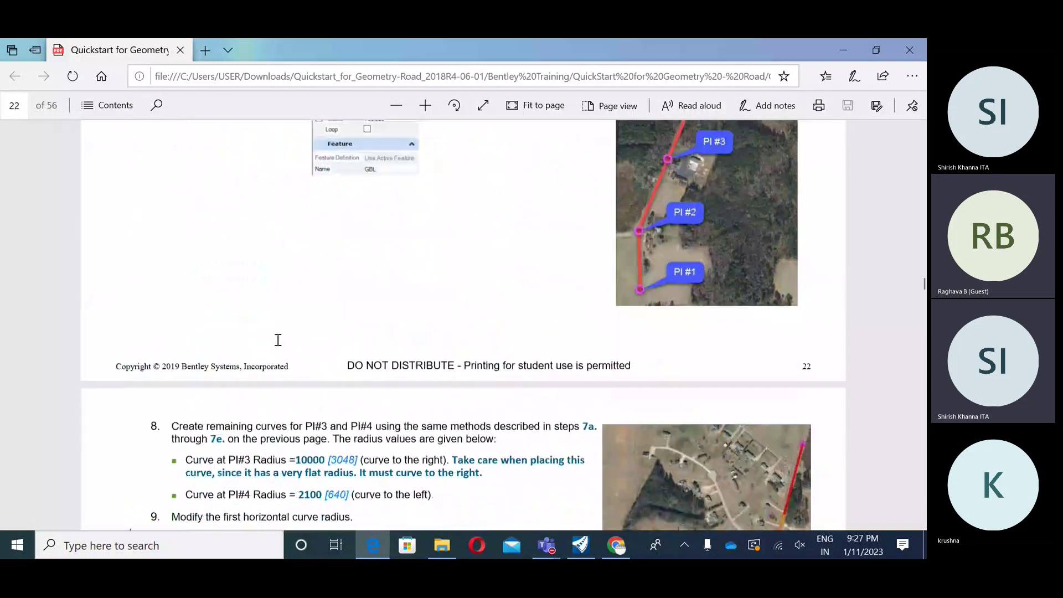
pyautogui.scroll(-20, 278, 340)
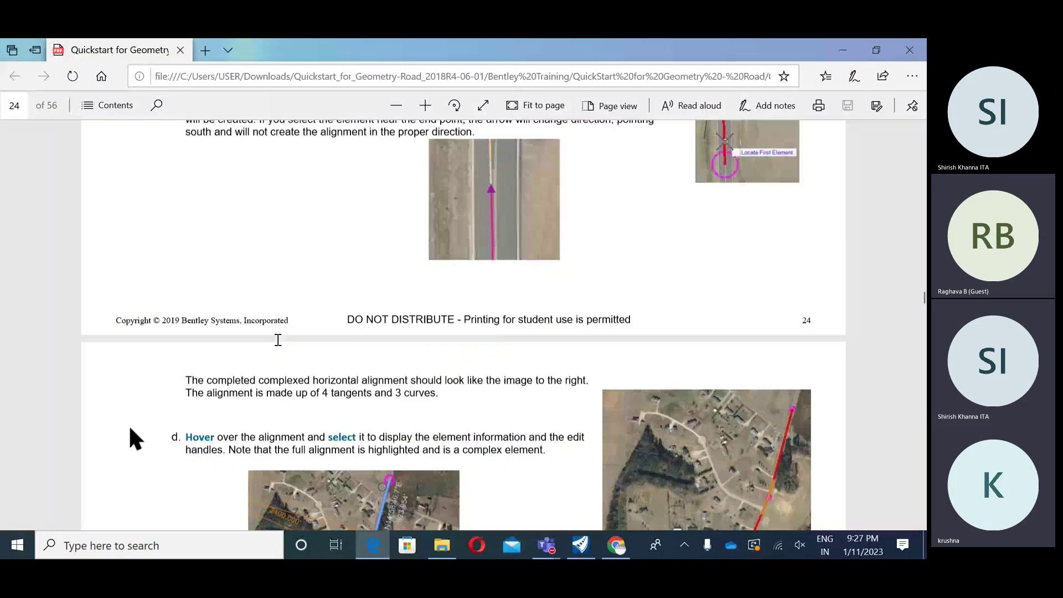
pyautogui.scroll(-15, 276, 341)
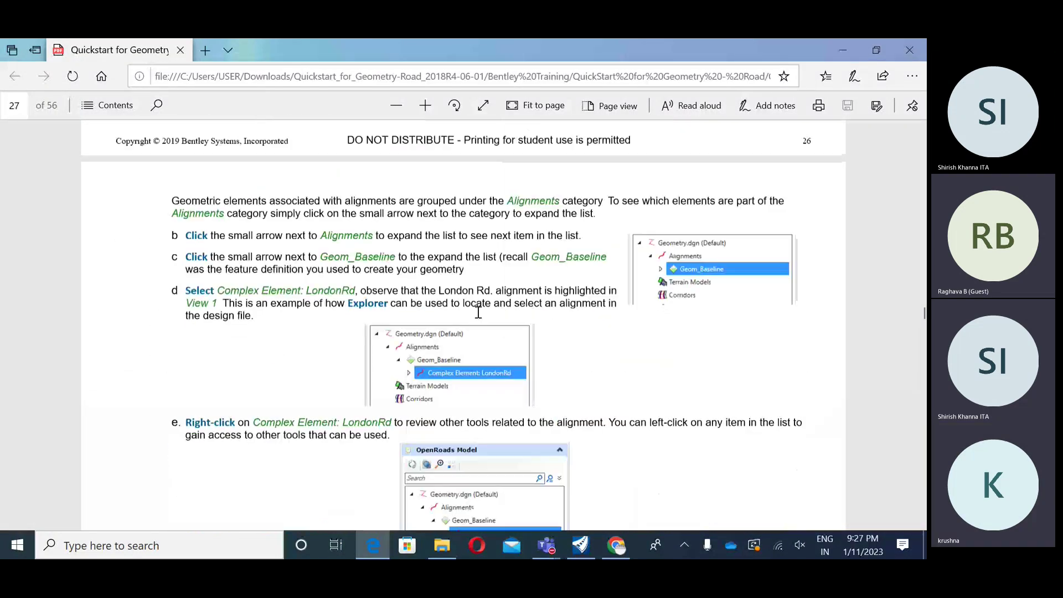
# - Read the workbook's horizontal geometry report sections up to Define the Start Station, and minimize the PDF window
pyautogui.scroll(-8, 356, 338)
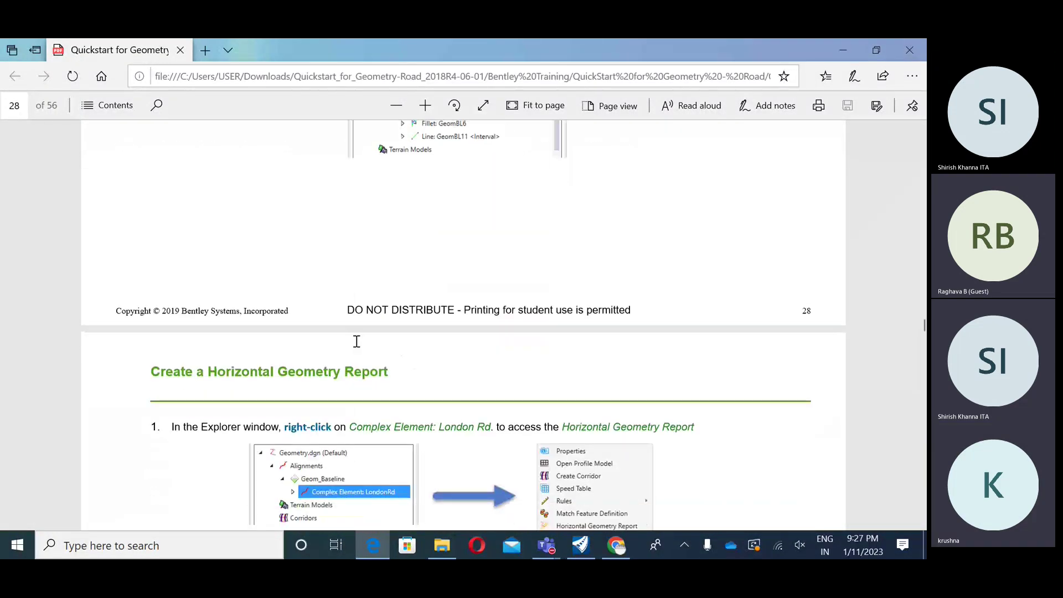
pyautogui.scroll(4, 356, 346)
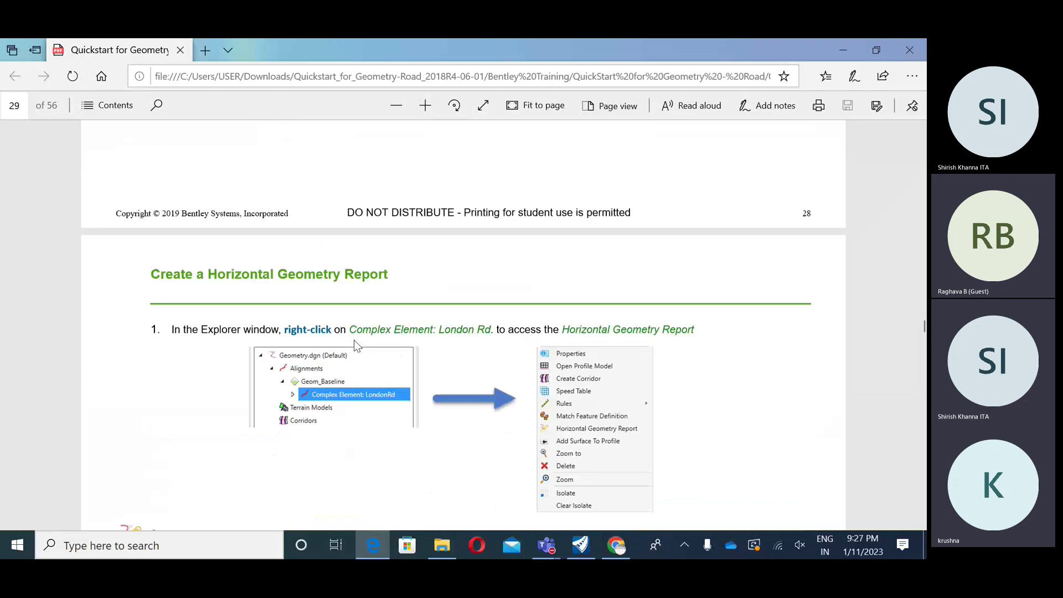
pyautogui.scroll(-15, 354, 342)
pyautogui.scroll(-20, 354, 340)
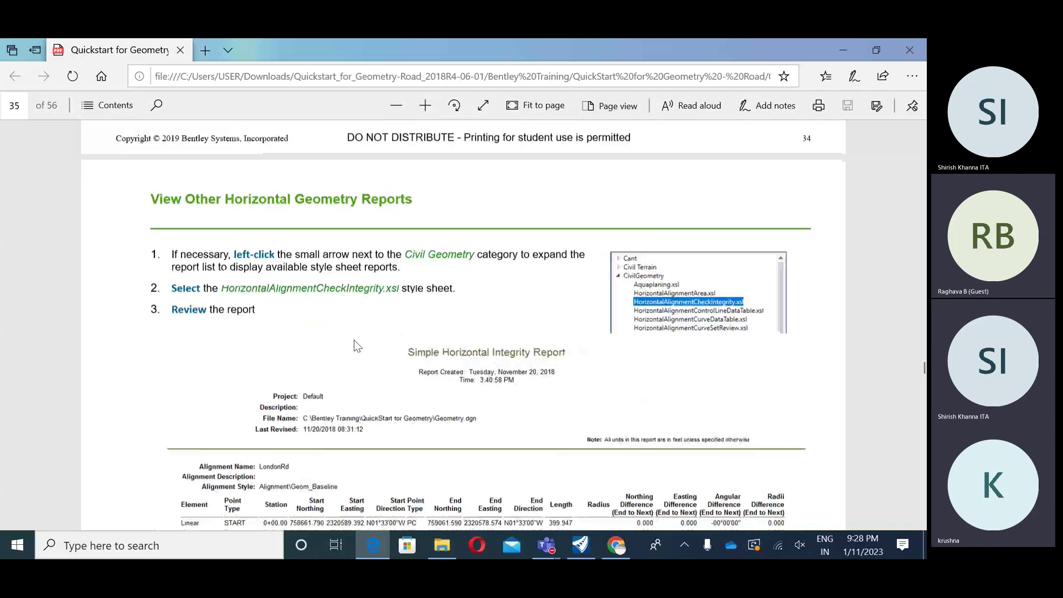
pyautogui.scroll(-10, 356, 346)
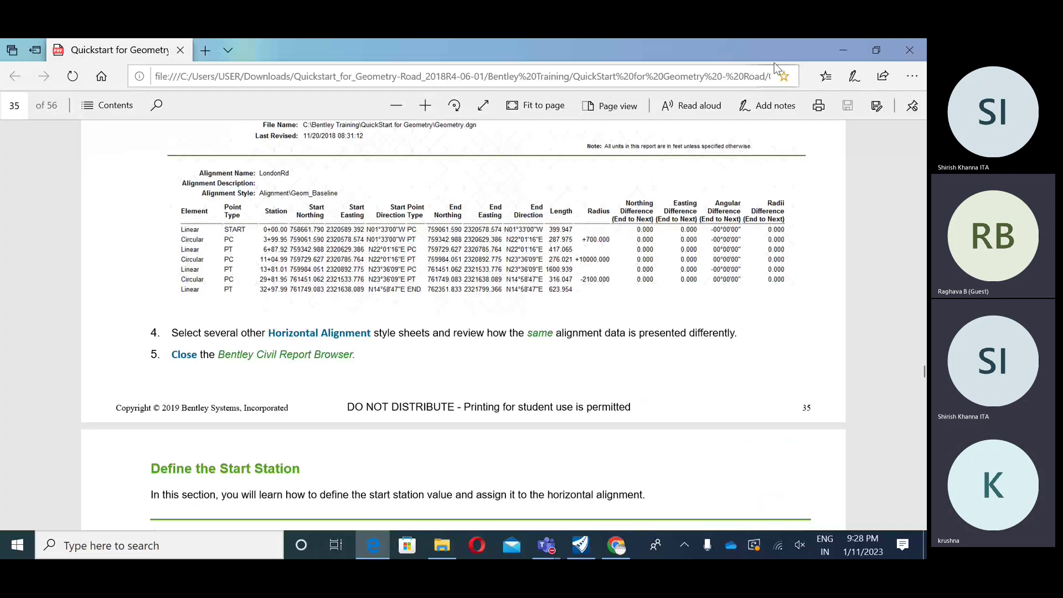
pyautogui.click(842, 50)
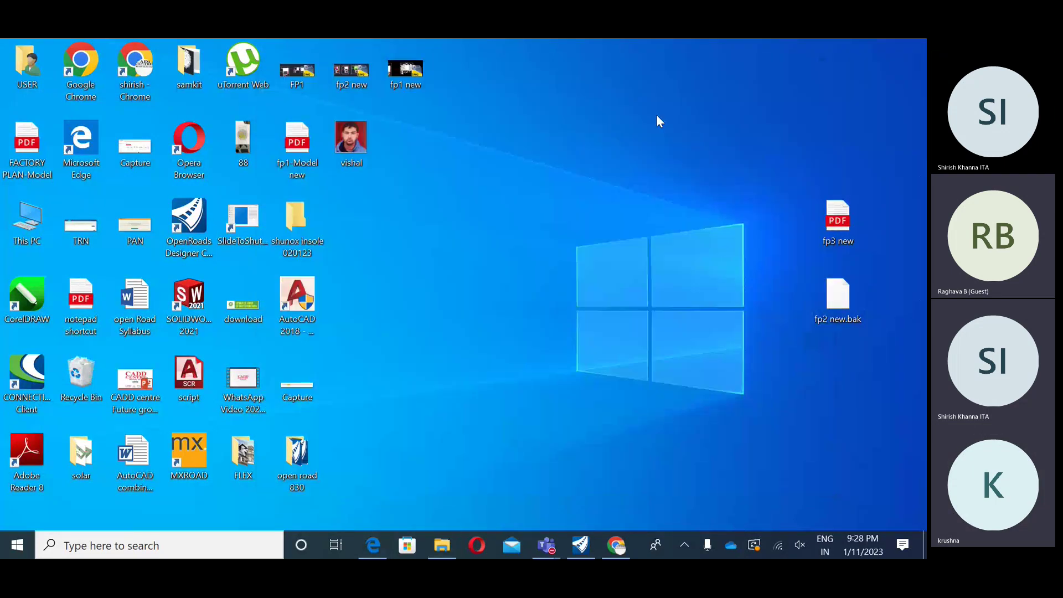
pyautogui.rightClick(498, 146)
pyautogui.click(521, 194)
pyautogui.rightClick(494, 168)
pyautogui.click(515, 213)
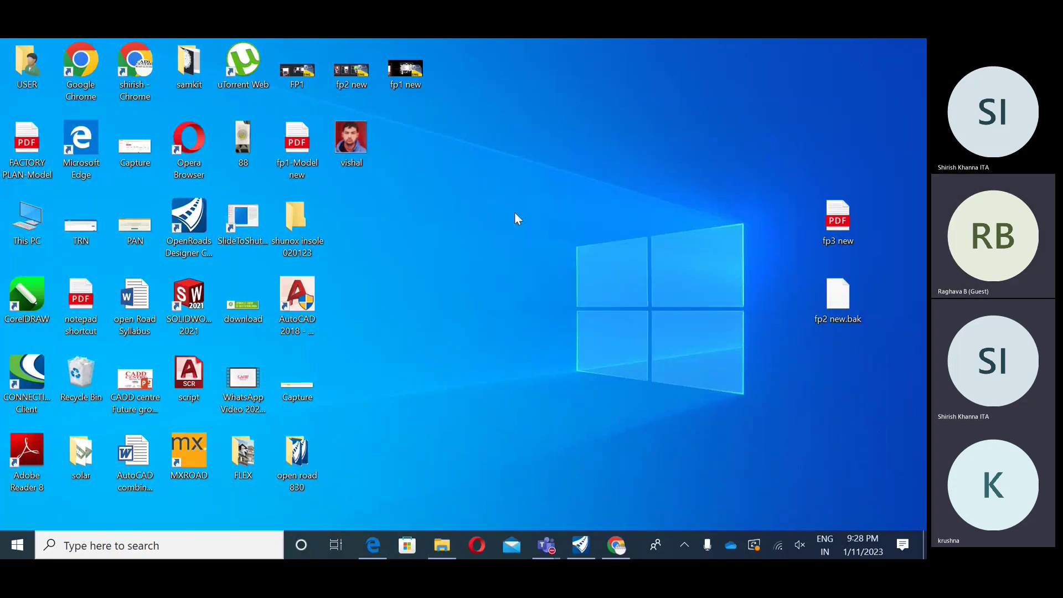
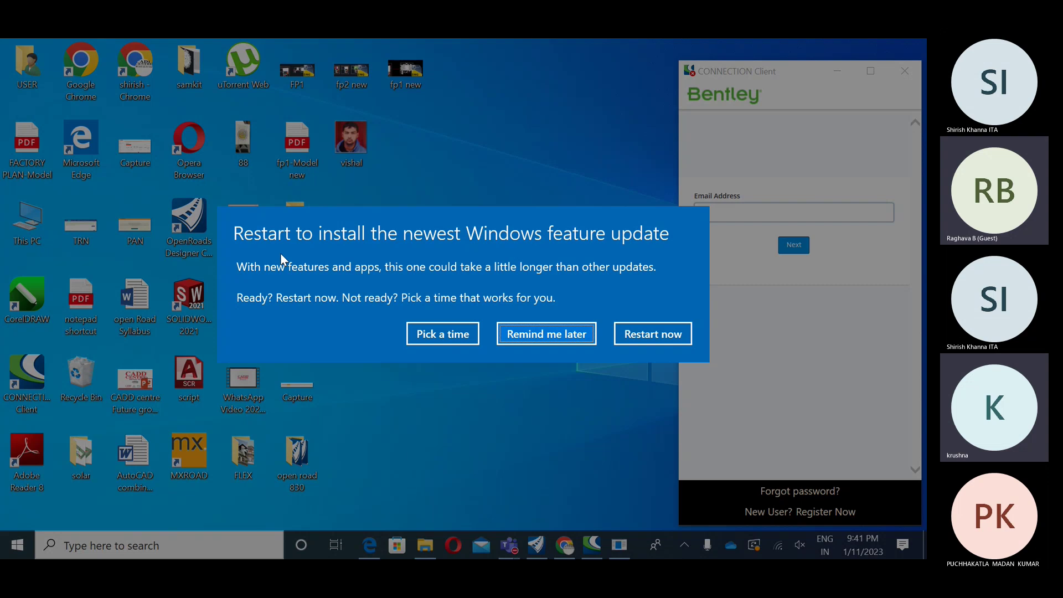
# - Postpone the Windows feature update restart and close the Bentley CONNECTION Client sign-in window
pyautogui.click(540, 340)
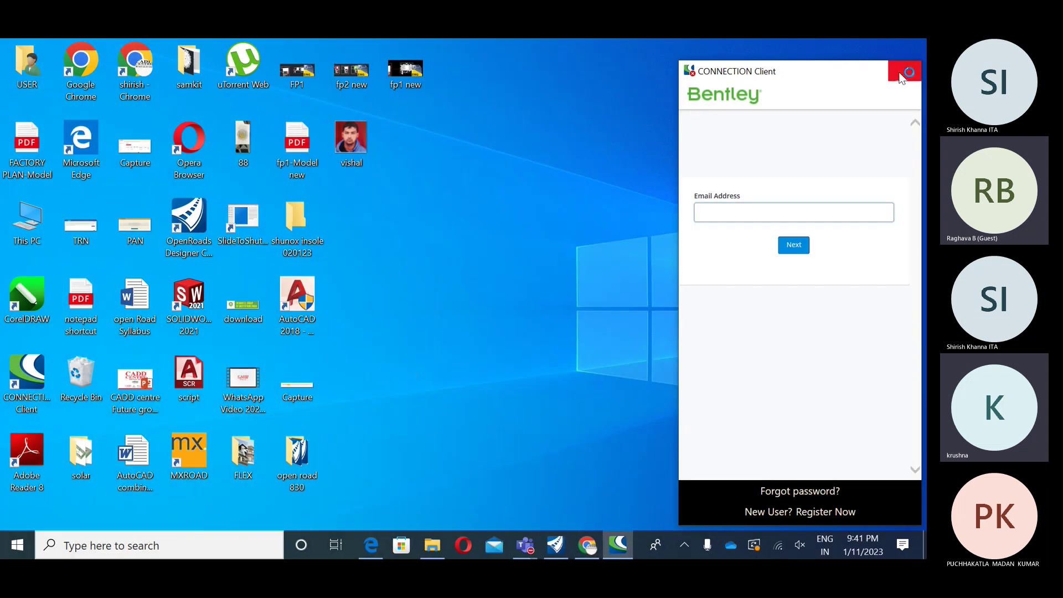
pyautogui.click(914, 72)
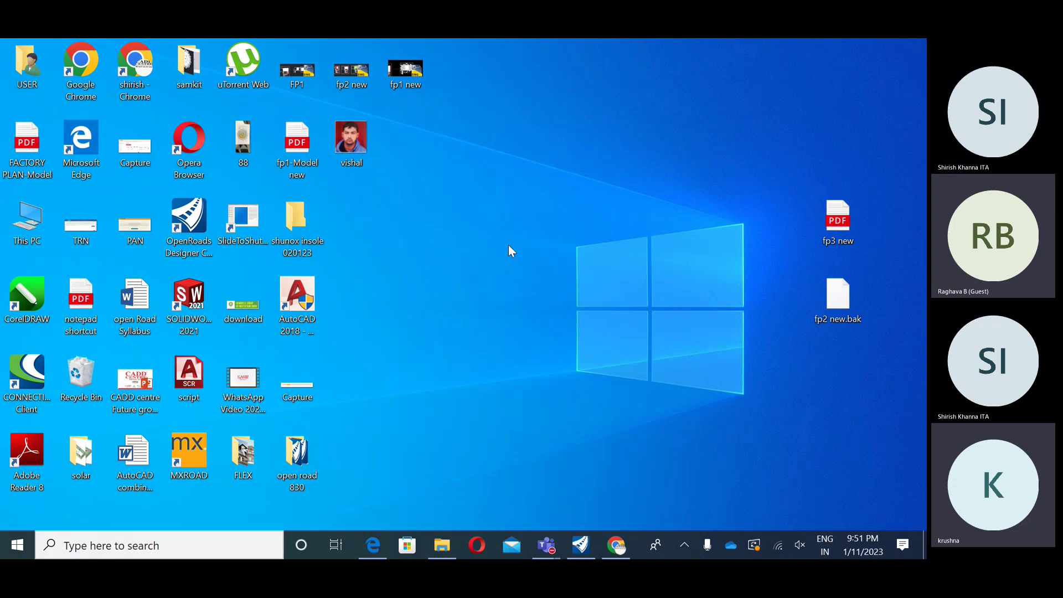
pyautogui.rightClick(486, 184)
pyautogui.click(498, 227)
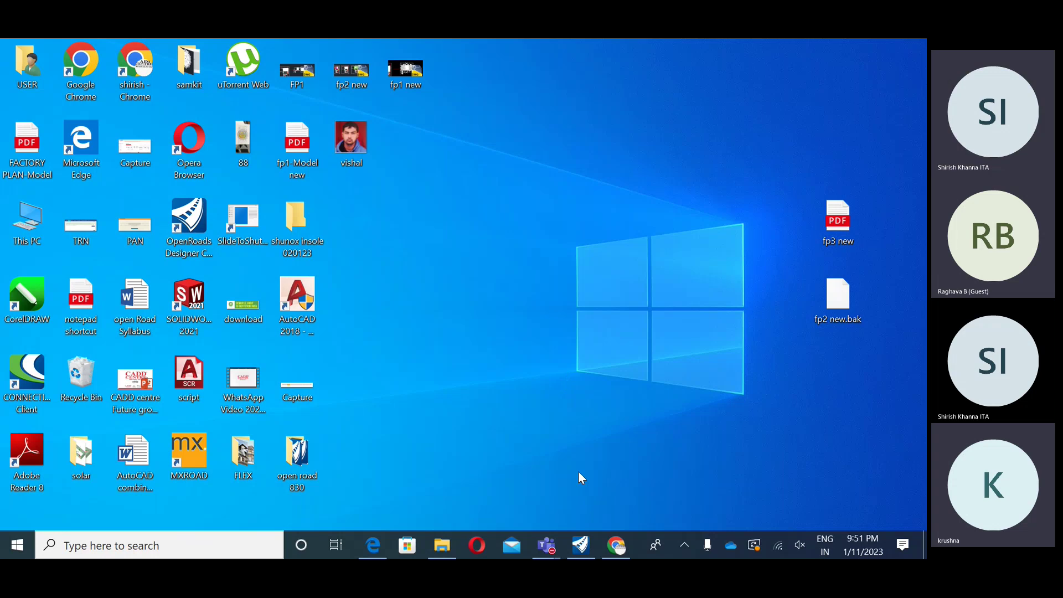
# - Switch to OpenRoads Designer with terren.dgn and leave the Analyze Point command
pyautogui.hotkey('alt', 'Tab')
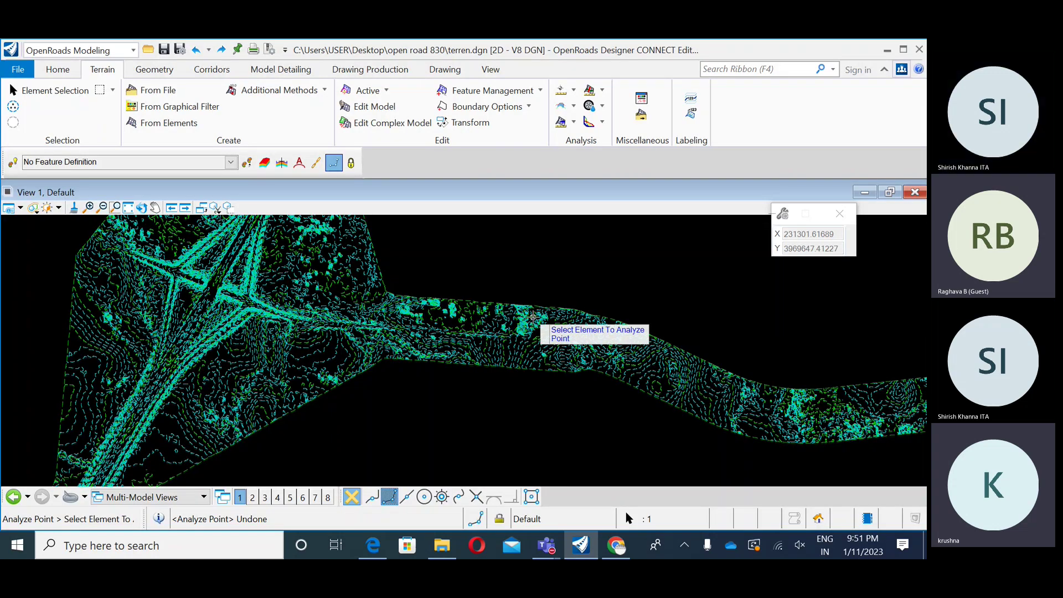
pyautogui.moveTo(533, 317); pyautogui.dragTo(501, 316, button='middle')
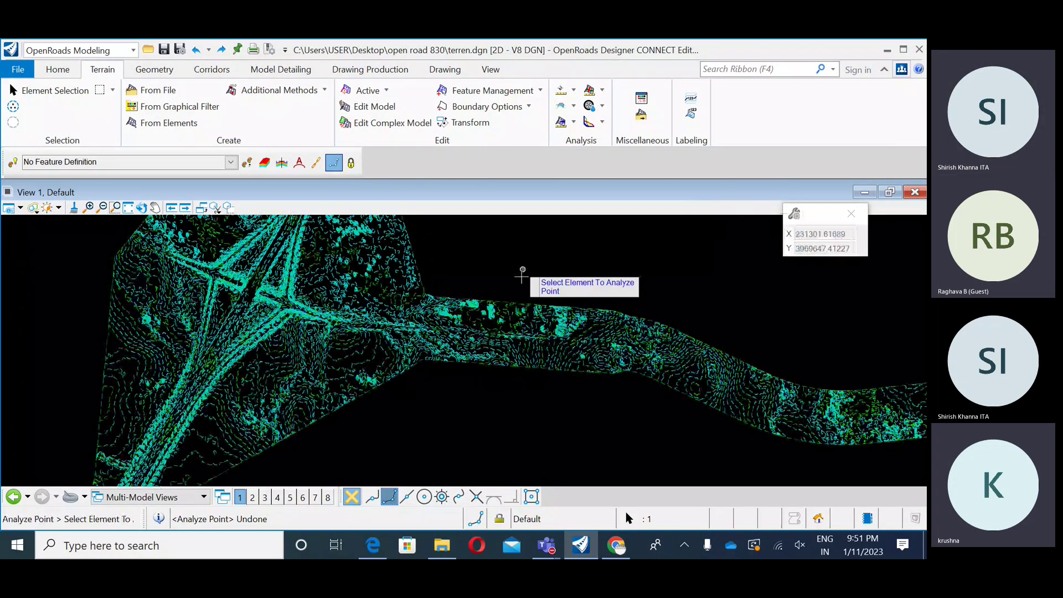
pyautogui.press('Escape')
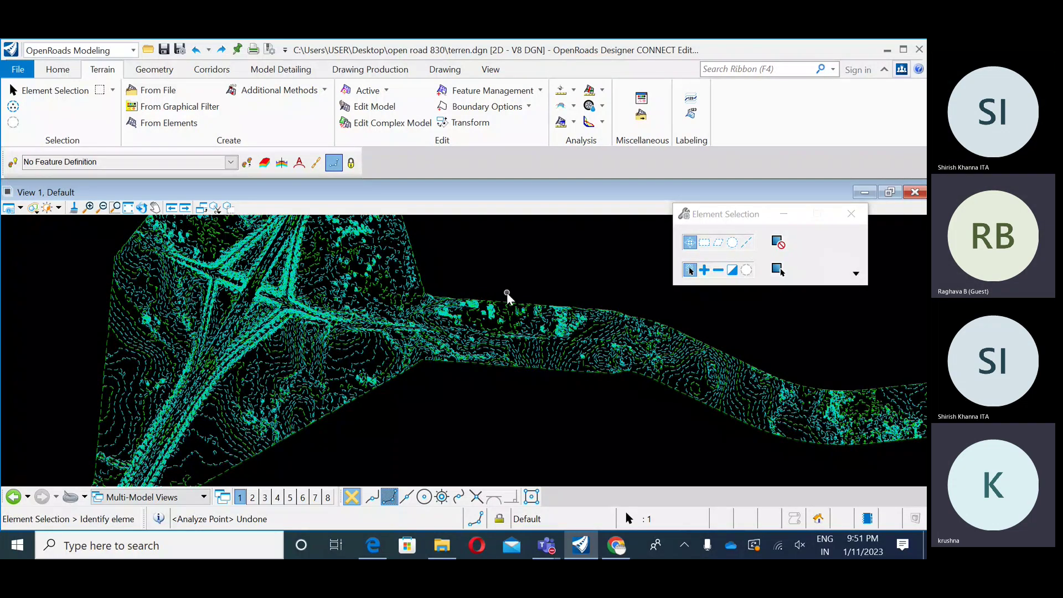
# - Turn off the major and minor contours of the Existing_Terrain model, leaving its boundary on
pyautogui.click(518, 305)
pyautogui.click(522, 296)
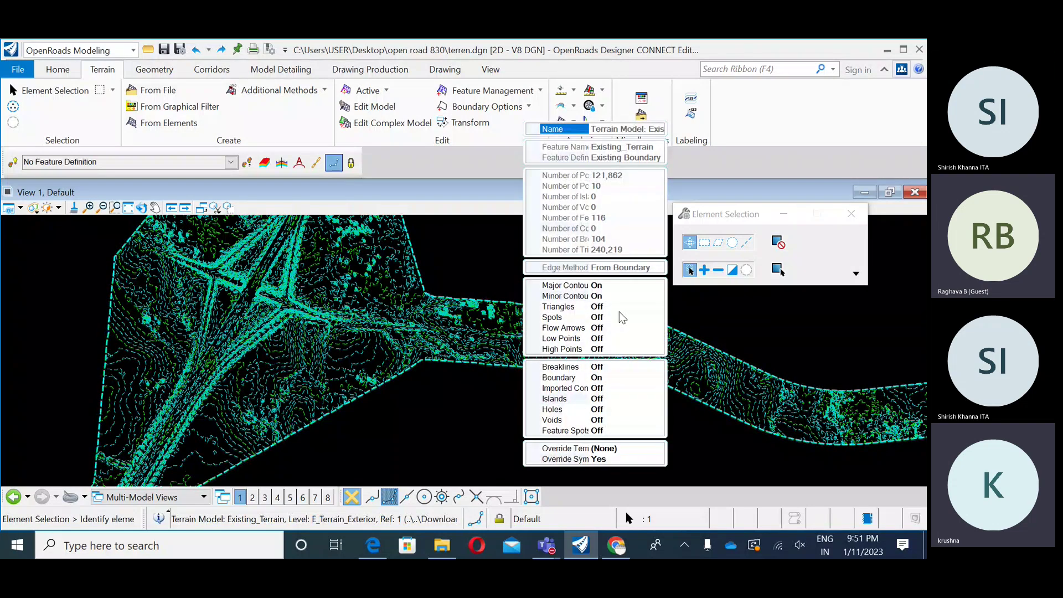
pyautogui.click(657, 285)
pyautogui.click(648, 302)
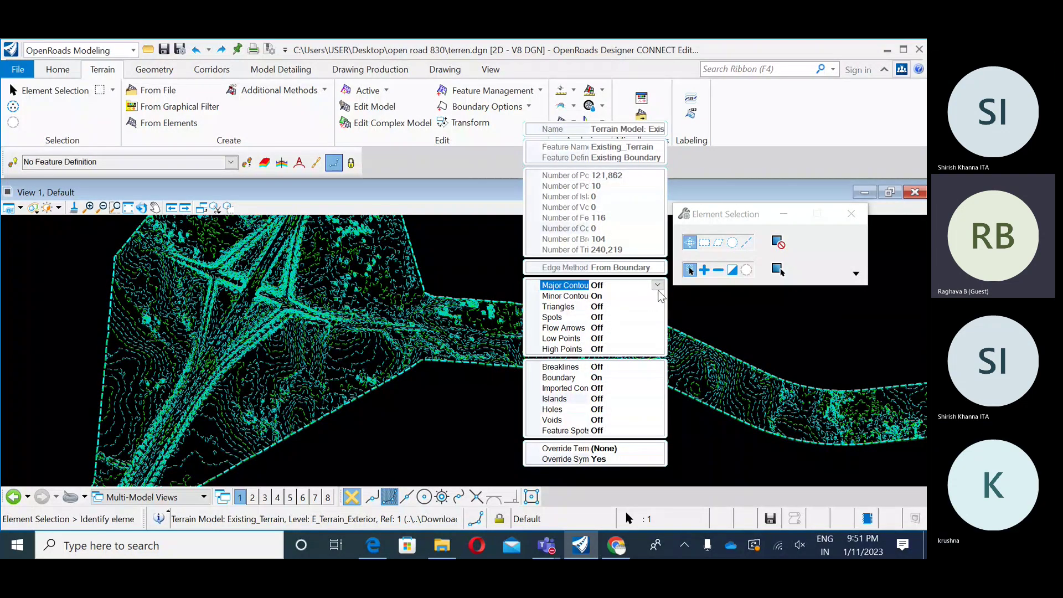
pyautogui.click(657, 297)
pyautogui.click(657, 297)
pyautogui.click(609, 313)
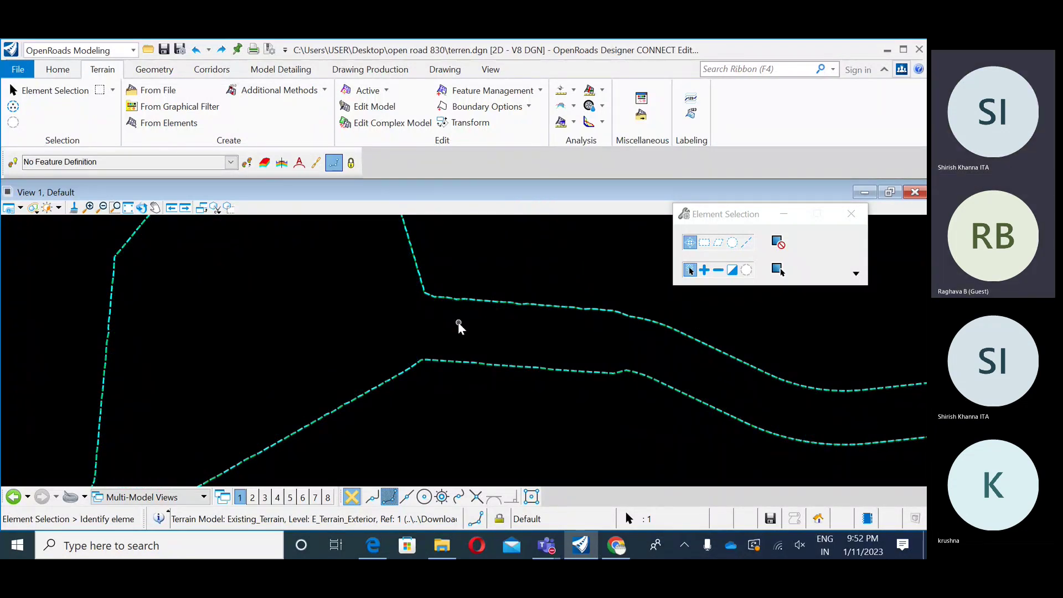
pyautogui.scroll(-2, 457, 321)
pyautogui.moveTo(416, 330); pyautogui.dragTo(427, 430, button='middle')
pyautogui.scroll(-2, 394, 352)
pyautogui.moveTo(393, 351); pyautogui.dragTo(538, 290, button='middle')
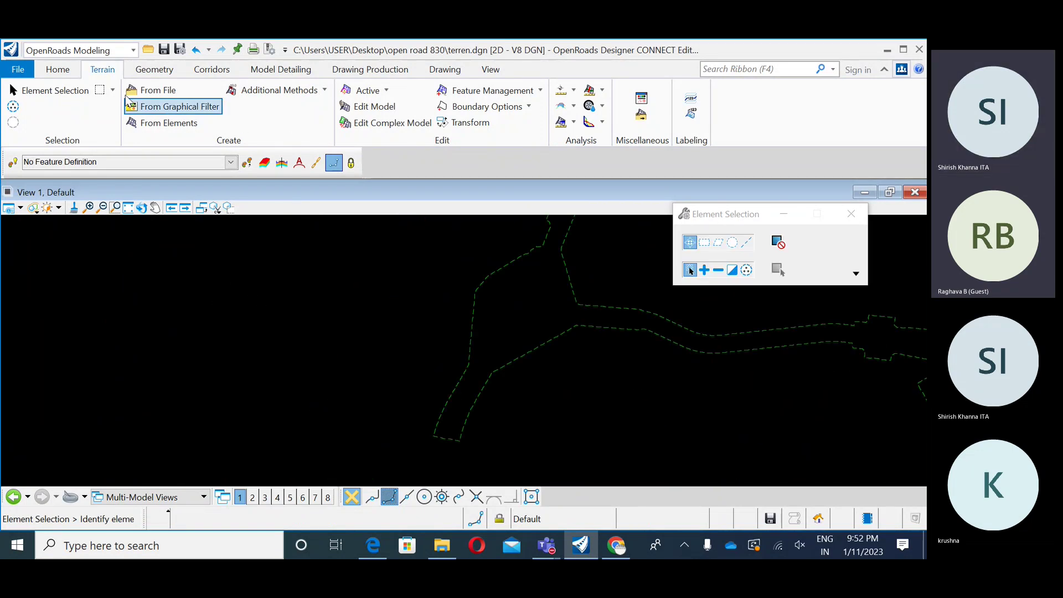
# - Review the available horizontal geometry tools and the general drawing placement and modification tools
pyautogui.click(64, 75)
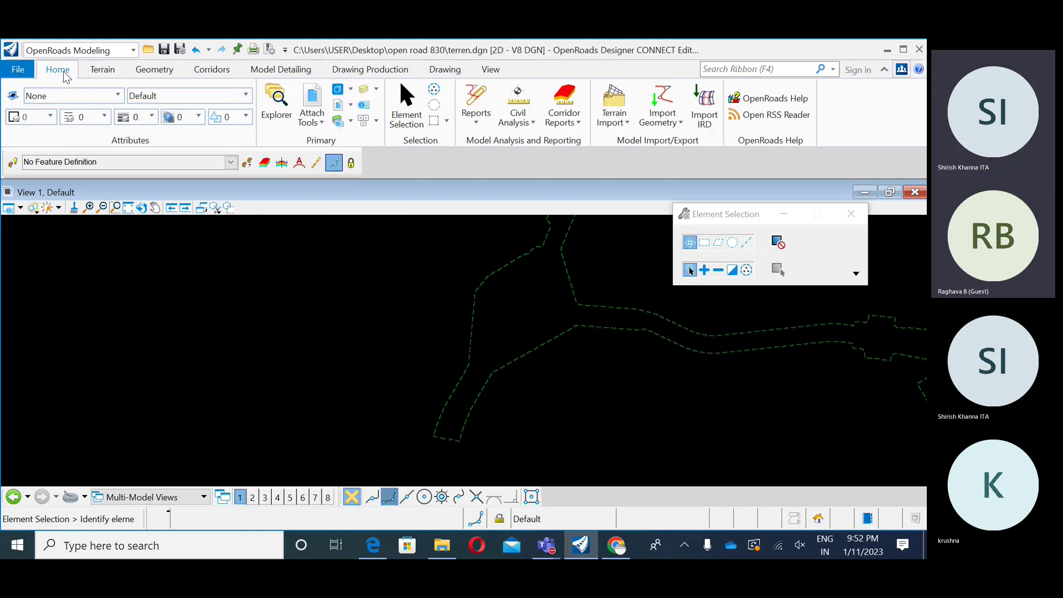
pyautogui.click(154, 70)
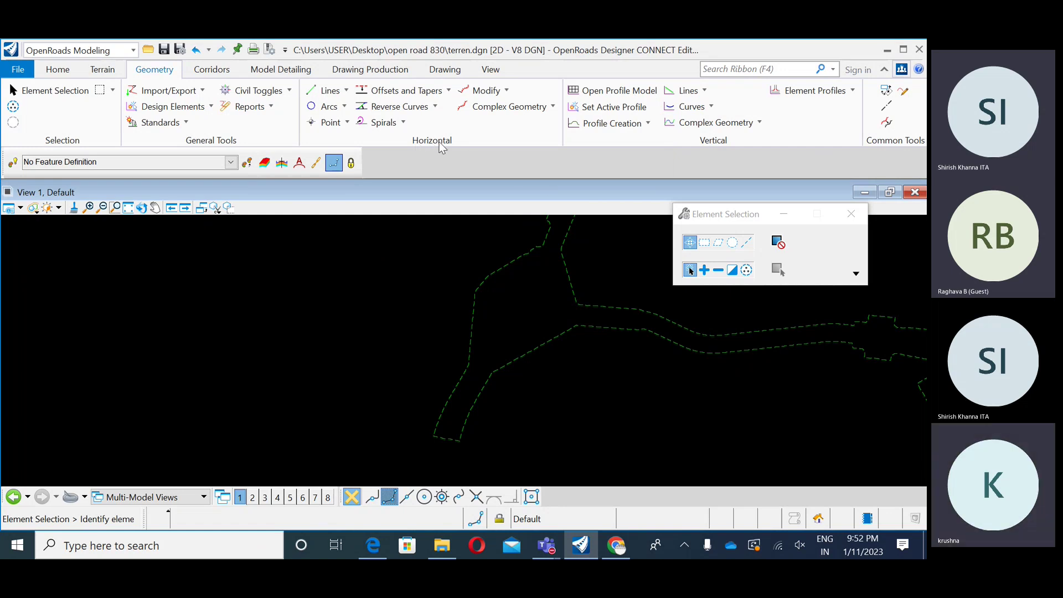
pyautogui.click(324, 123)
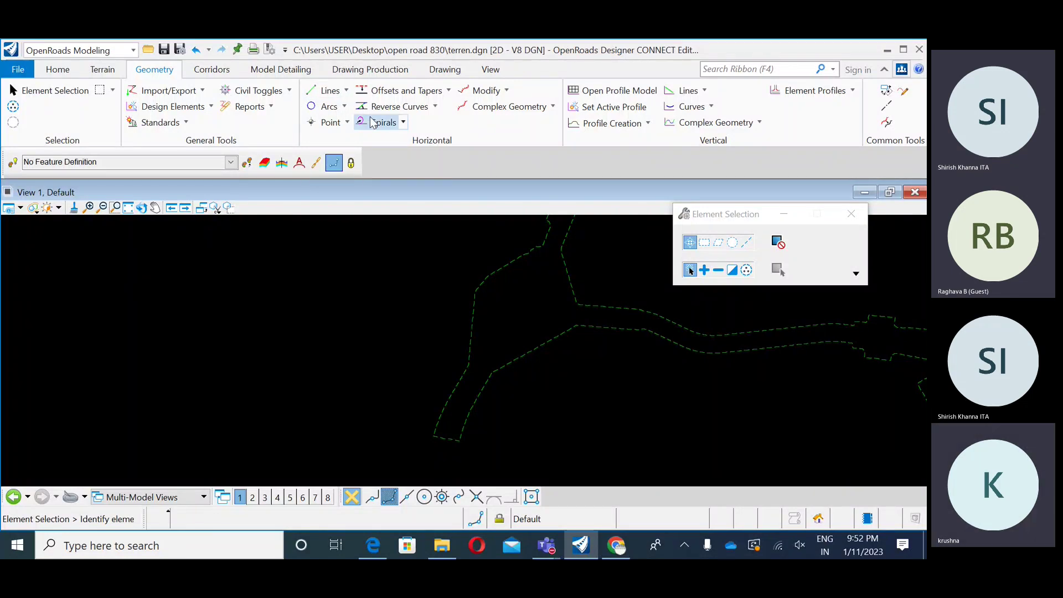
pyautogui.click(444, 73)
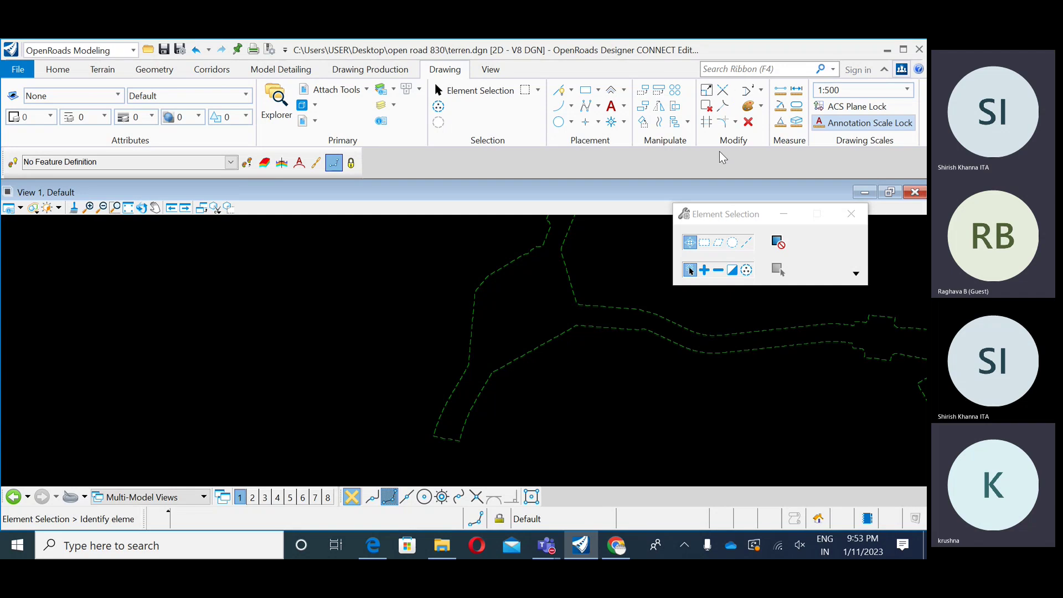
pyautogui.click(66, 69)
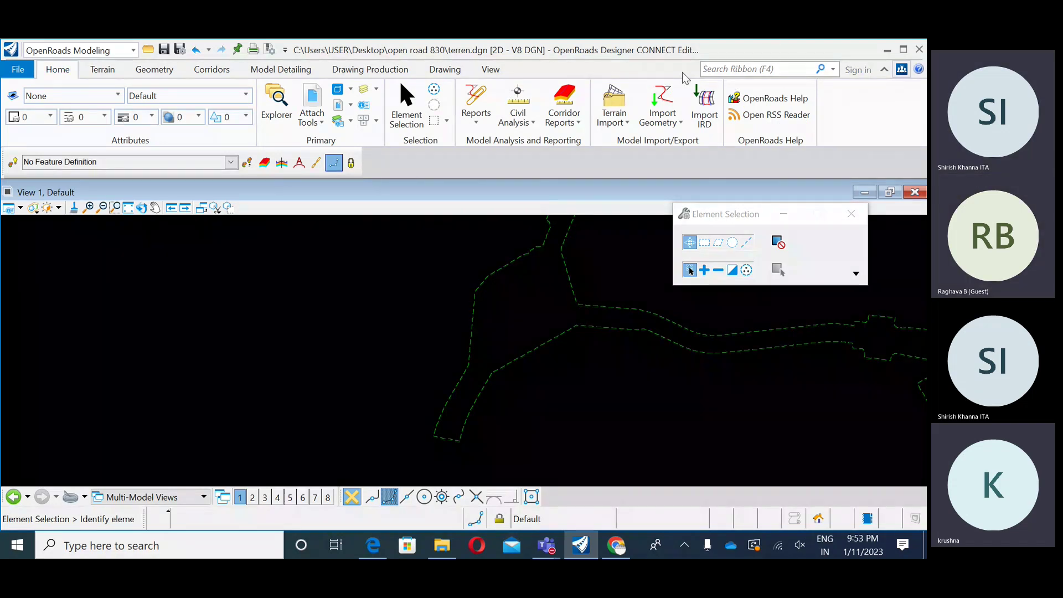
# - Search the ribbon commands for "line" and examine where the Line Between Points tool is located
pyautogui.click(750, 70)
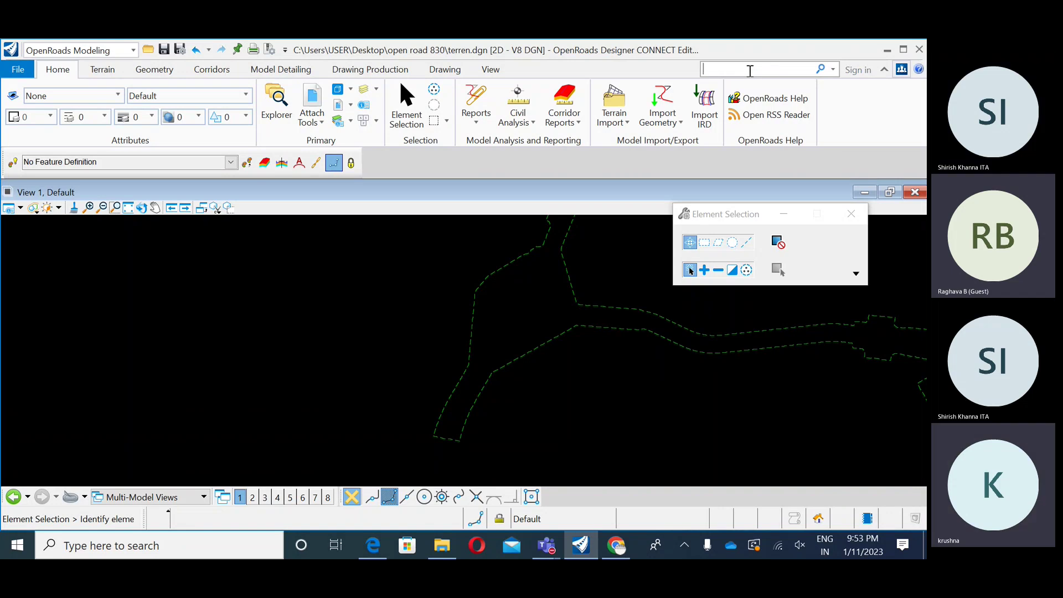
pyautogui.write('l')
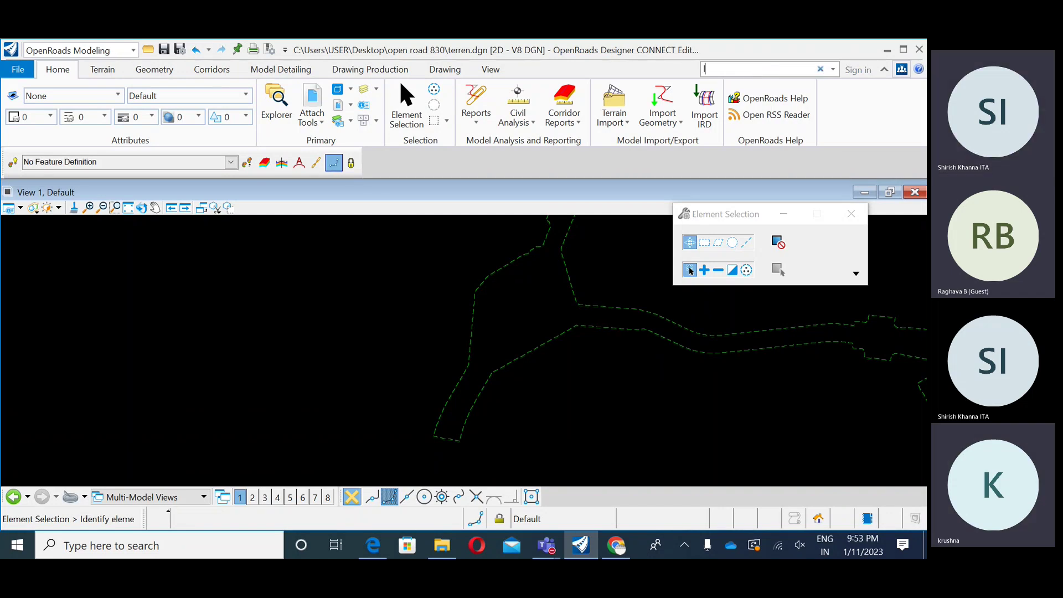
pyautogui.write('ine')
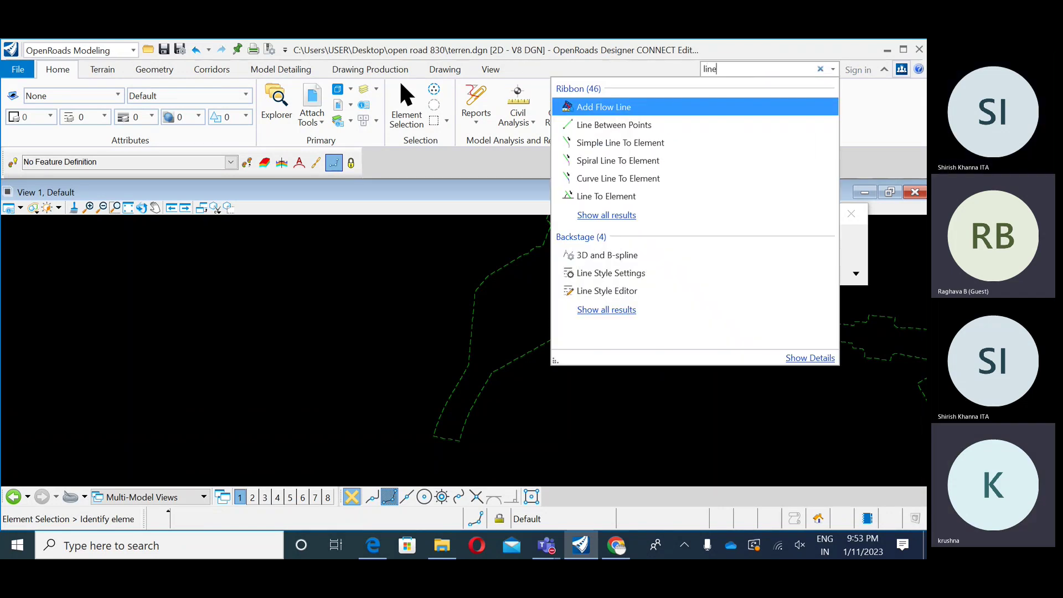
pyautogui.moveTo(633, 127)
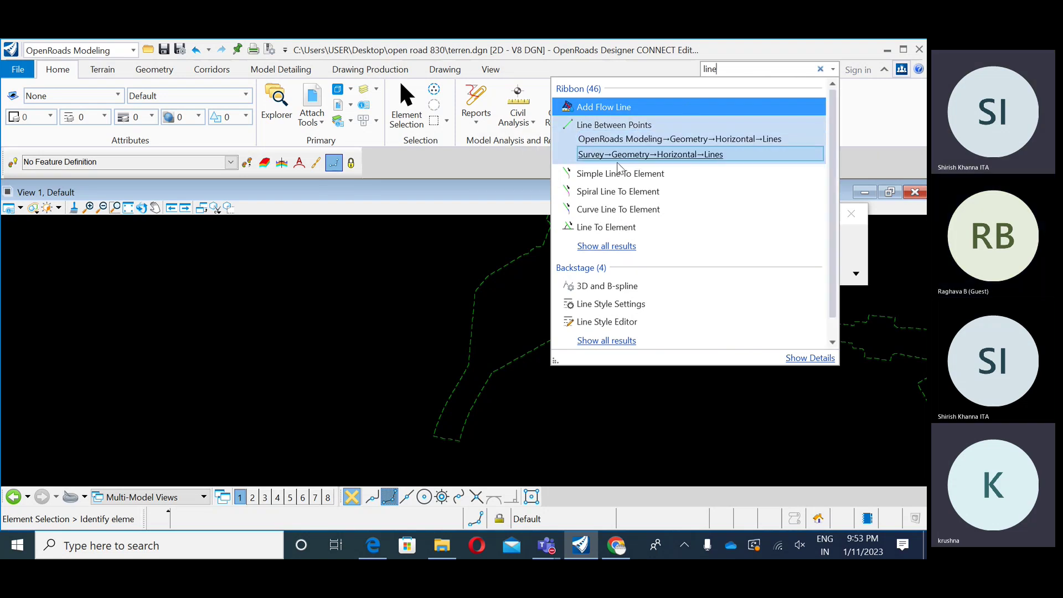
pyautogui.moveTo(621, 172)
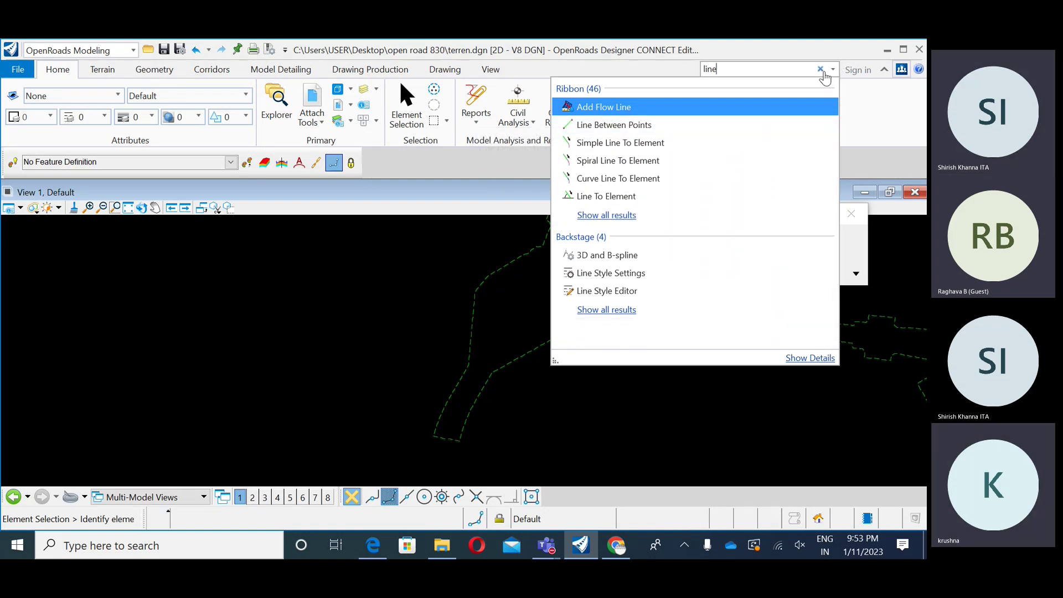
# - Clear the ribbon search, review the horizontal line tools, and start the Line Between Points command with its settings window nearer the terrain boundary
pyautogui.click(821, 69)
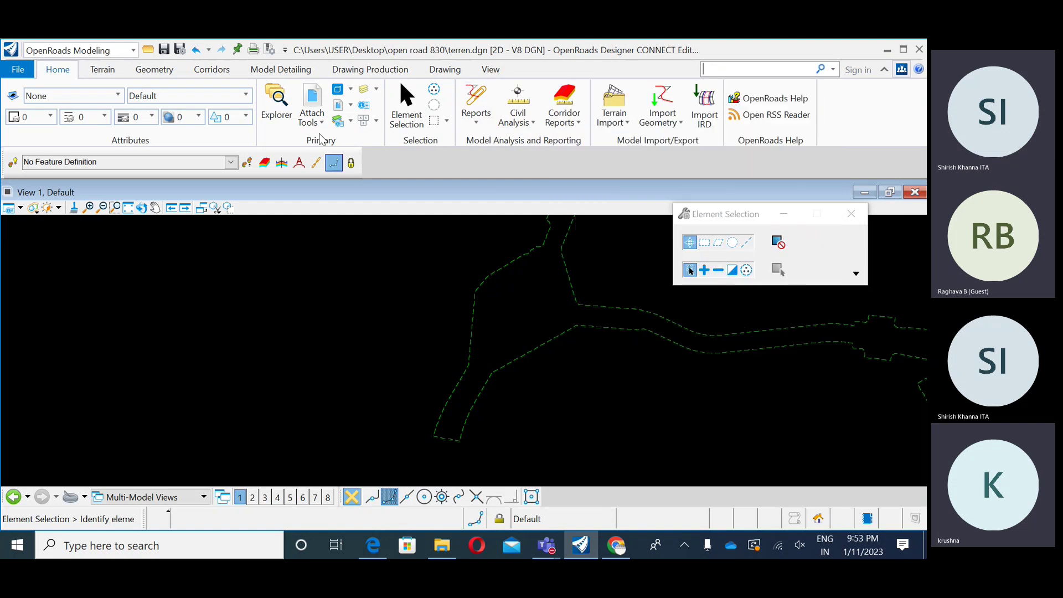
pyautogui.click(158, 70)
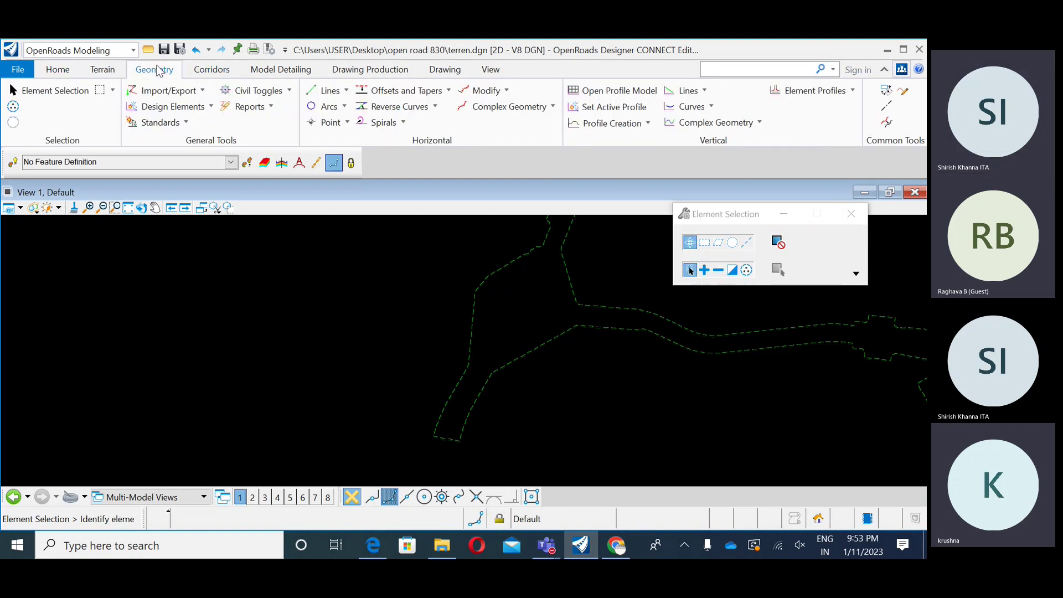
pyautogui.click(347, 94)
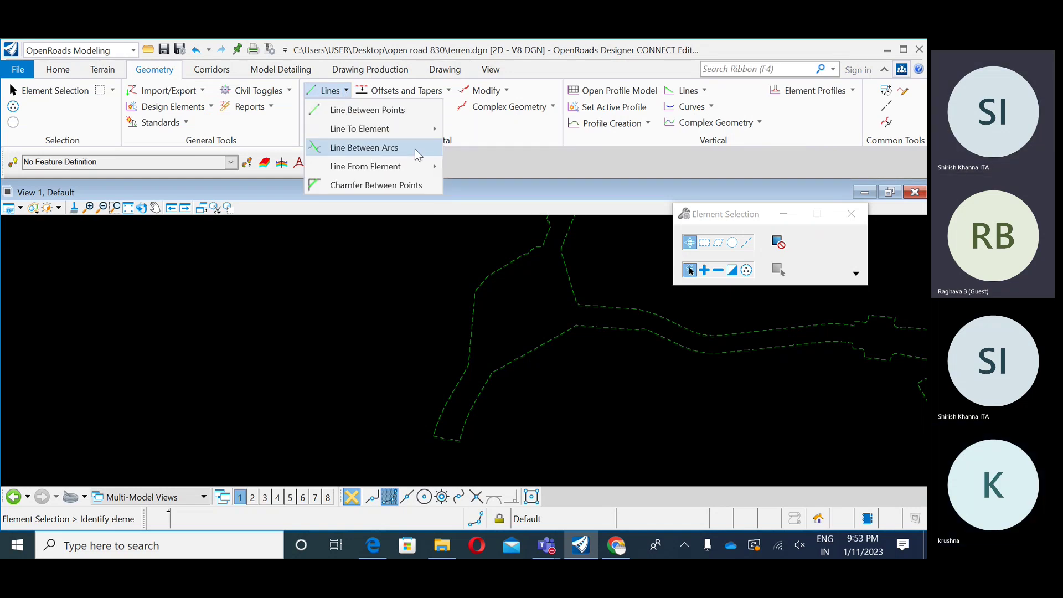
pyautogui.moveTo(419, 171)
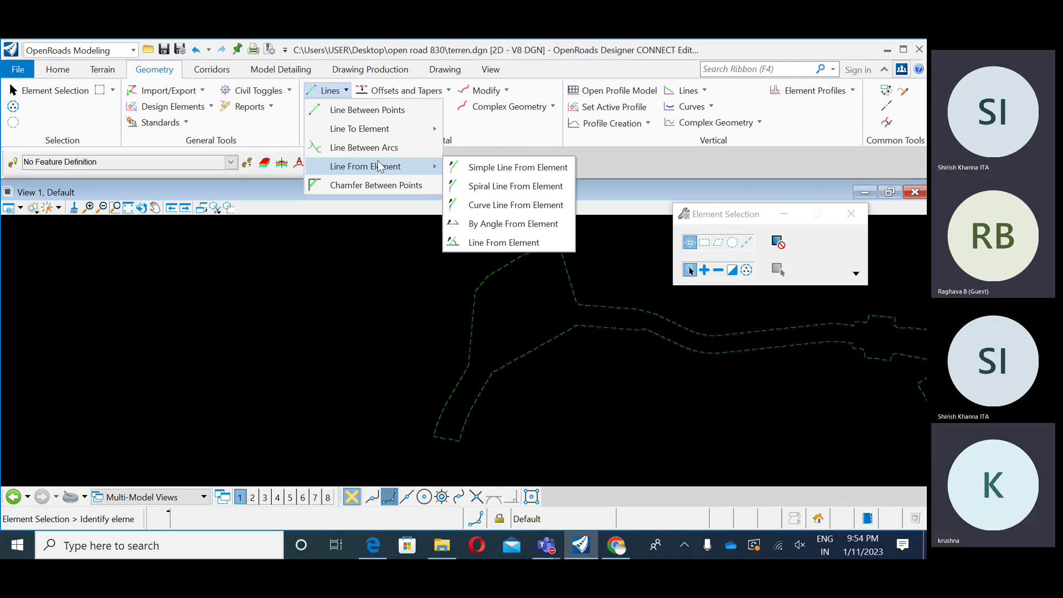
pyautogui.click(381, 110)
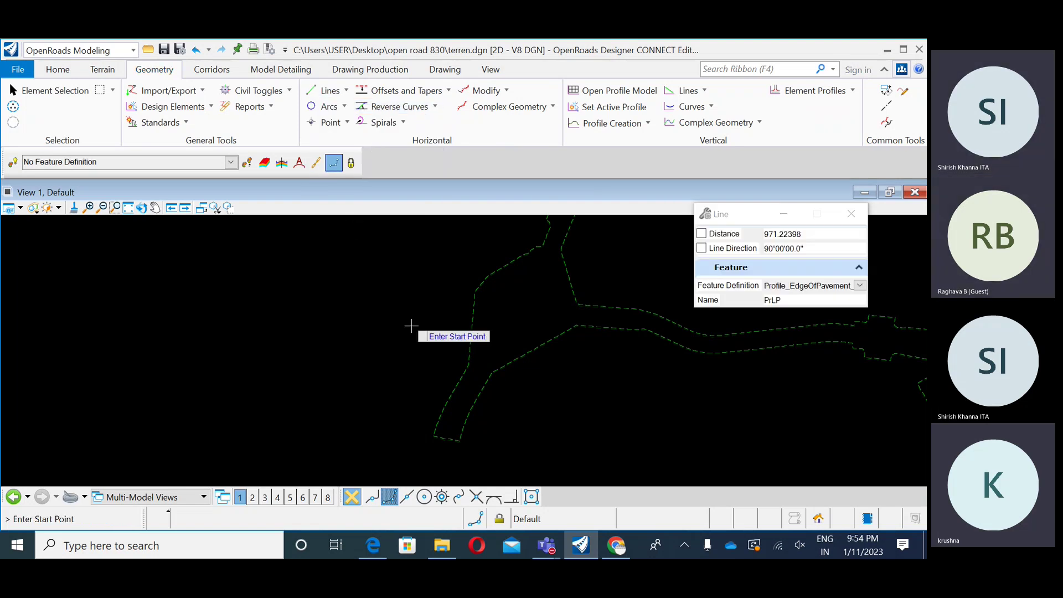
pyautogui.scroll(2, 520, 382)
pyautogui.moveTo(531, 385); pyautogui.dragTo(386, 381, button='middle')
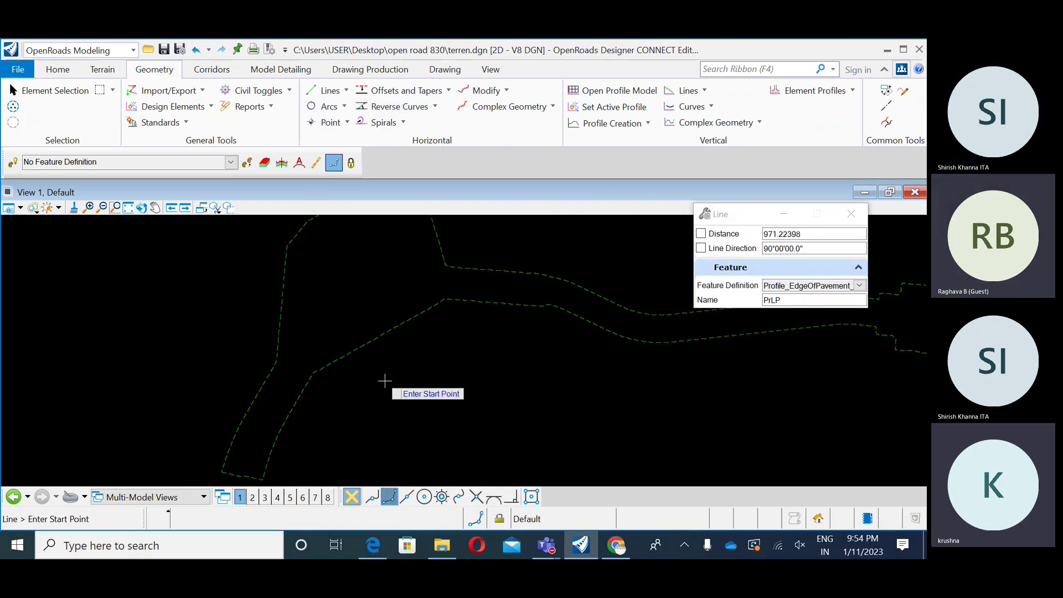
pyautogui.moveTo(739, 219); pyautogui.dragTo(618, 258)
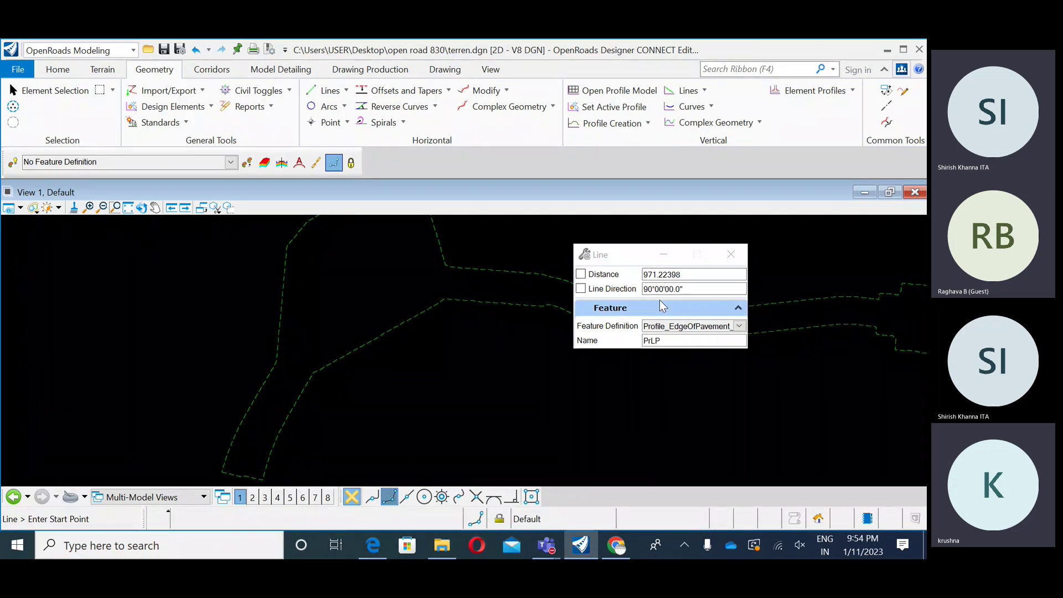
pyautogui.moveTo(694, 289); pyautogui.dragTo(674, 288)
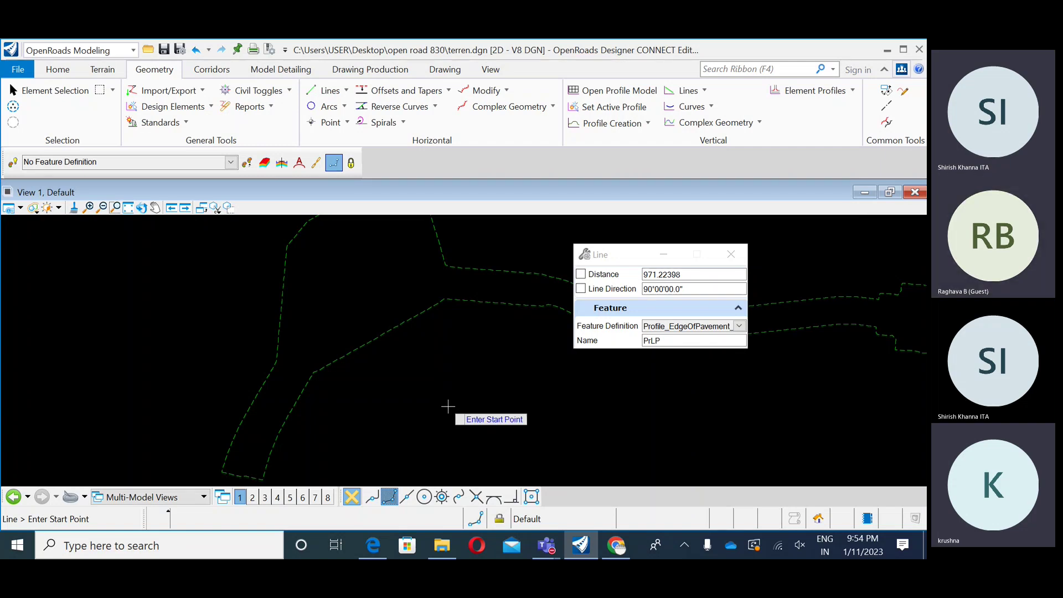
# - Draw a trial line 50 m long at about 84° in the empty area below the terrain boundary, and undo it
pyautogui.click(372, 417)
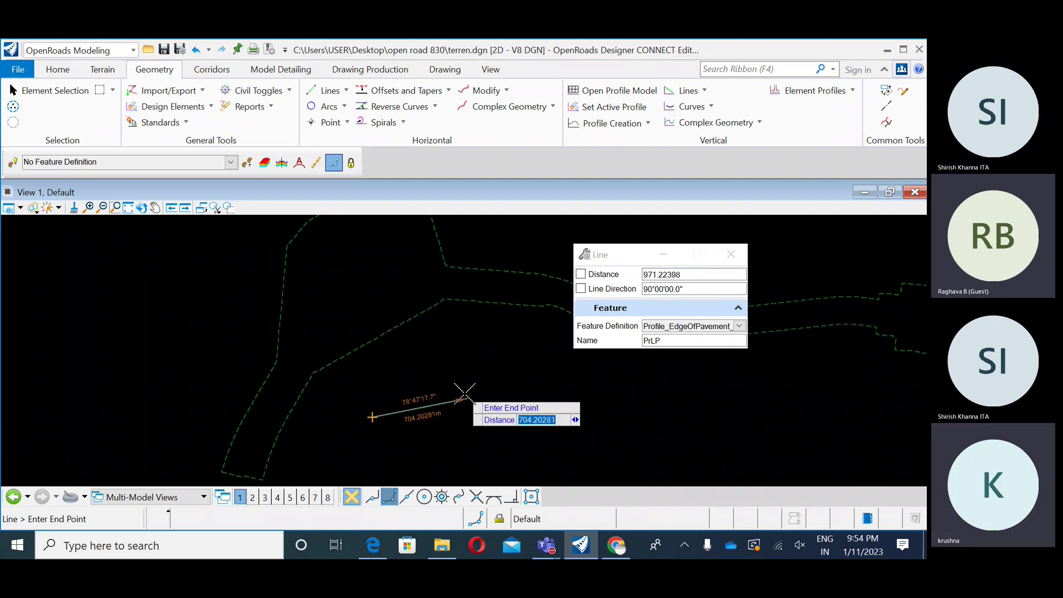
pyautogui.scroll(3, 465, 393)
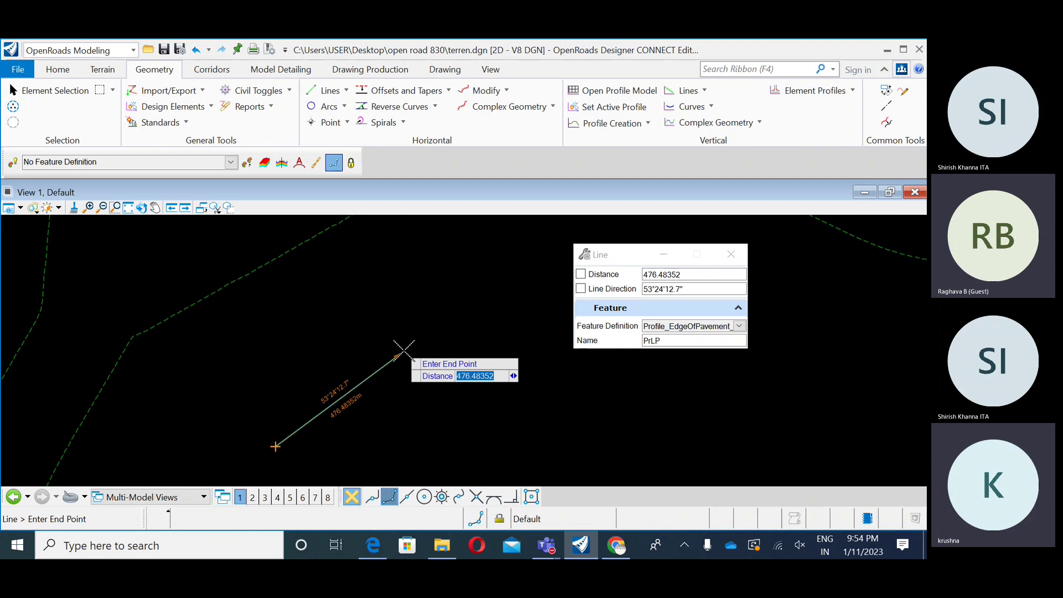
pyautogui.scroll(-2, 333, 421)
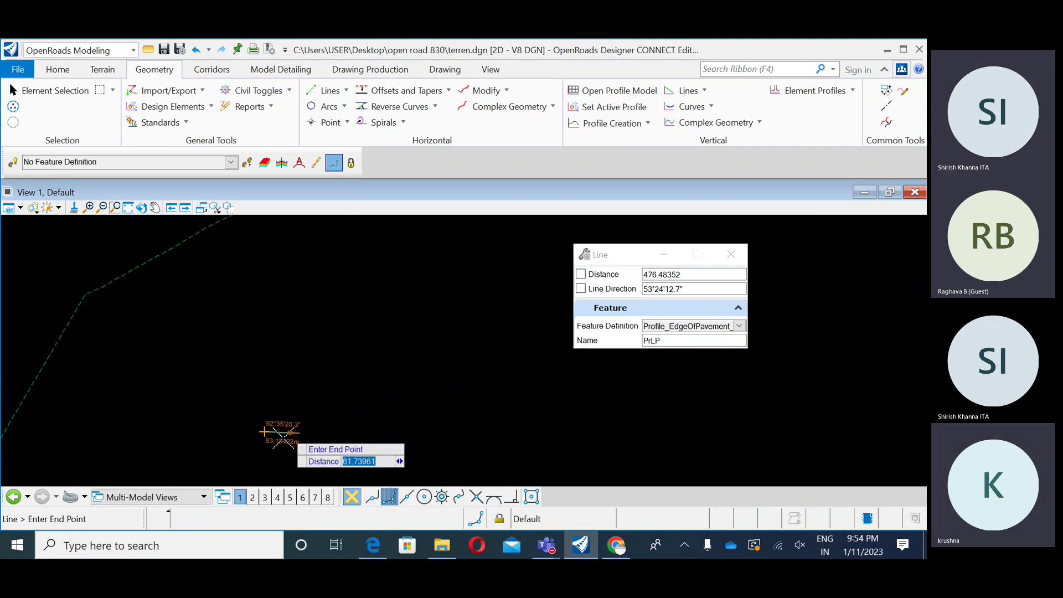
pyautogui.scroll(5, 280, 434)
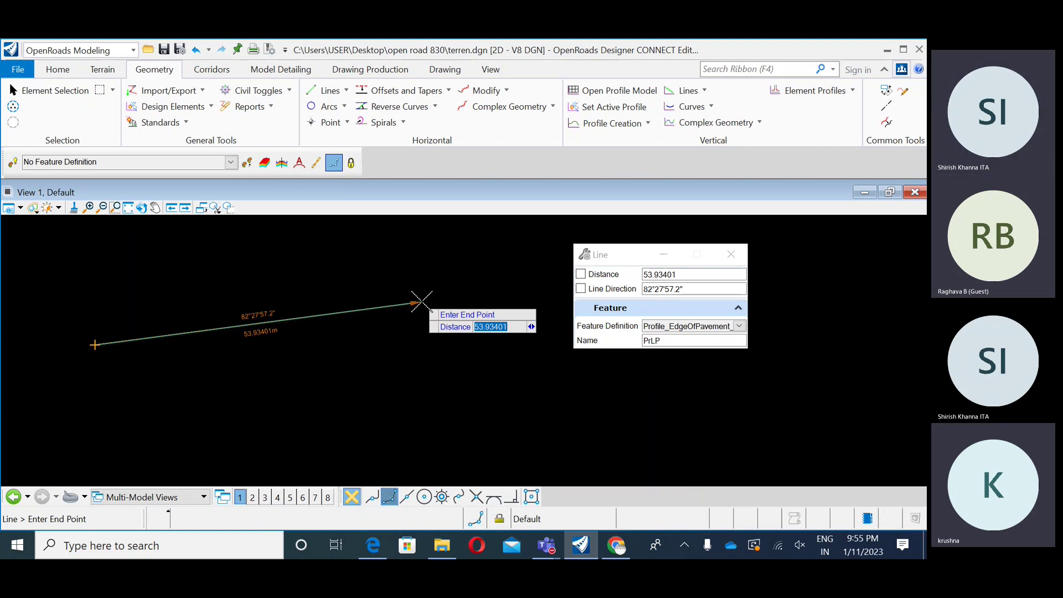
pyautogui.write('50')
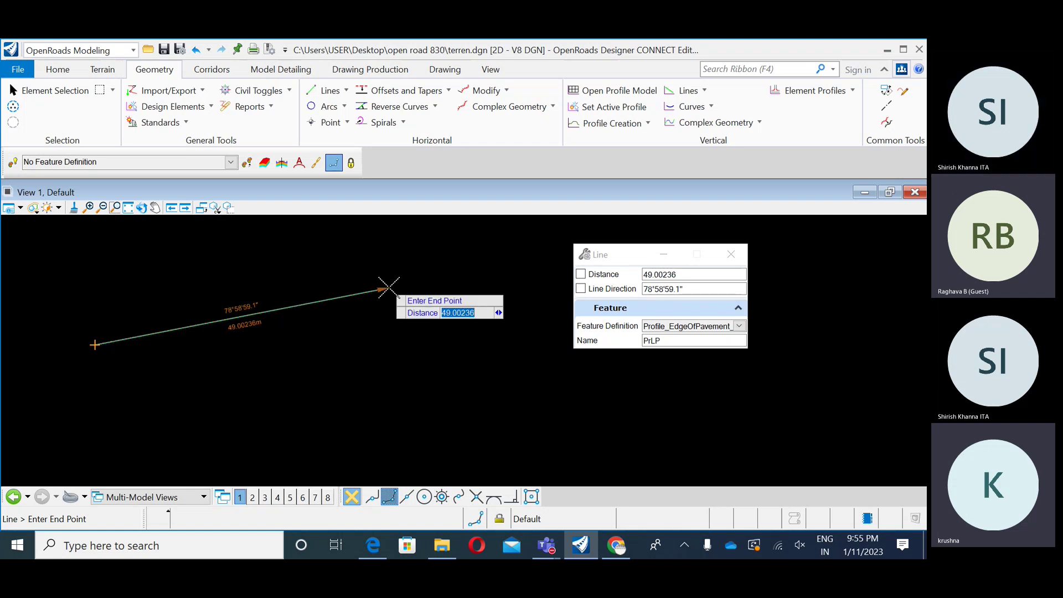
pyautogui.write('50')
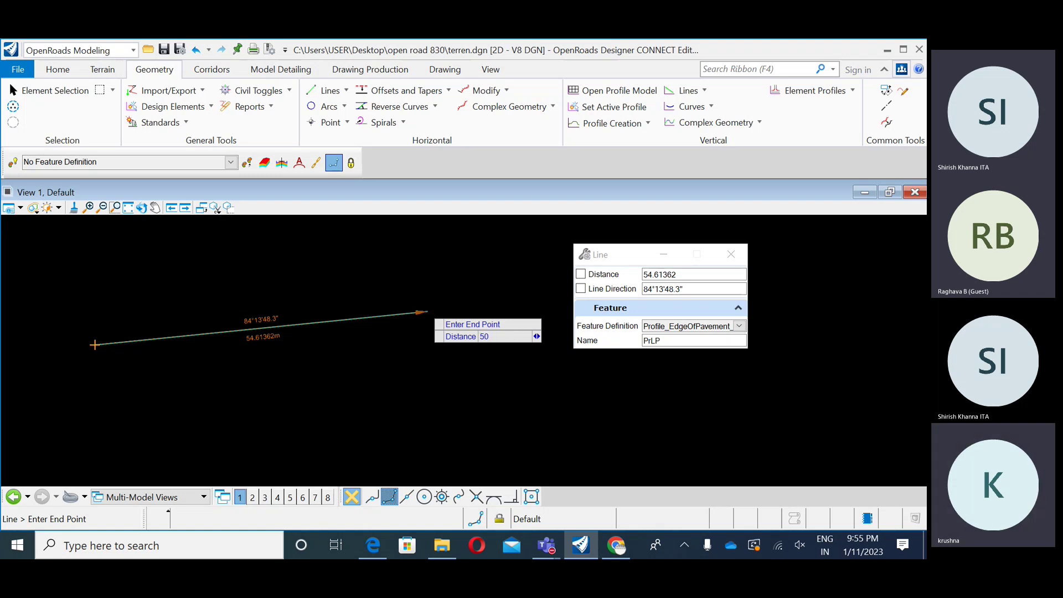
pyautogui.press('Return')
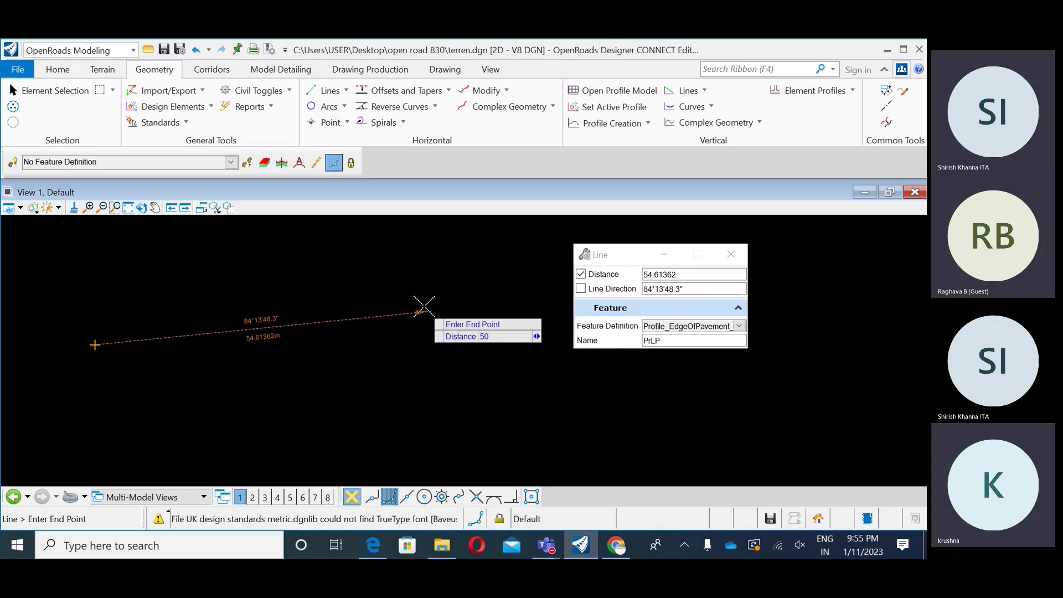
pyautogui.click(427, 312)
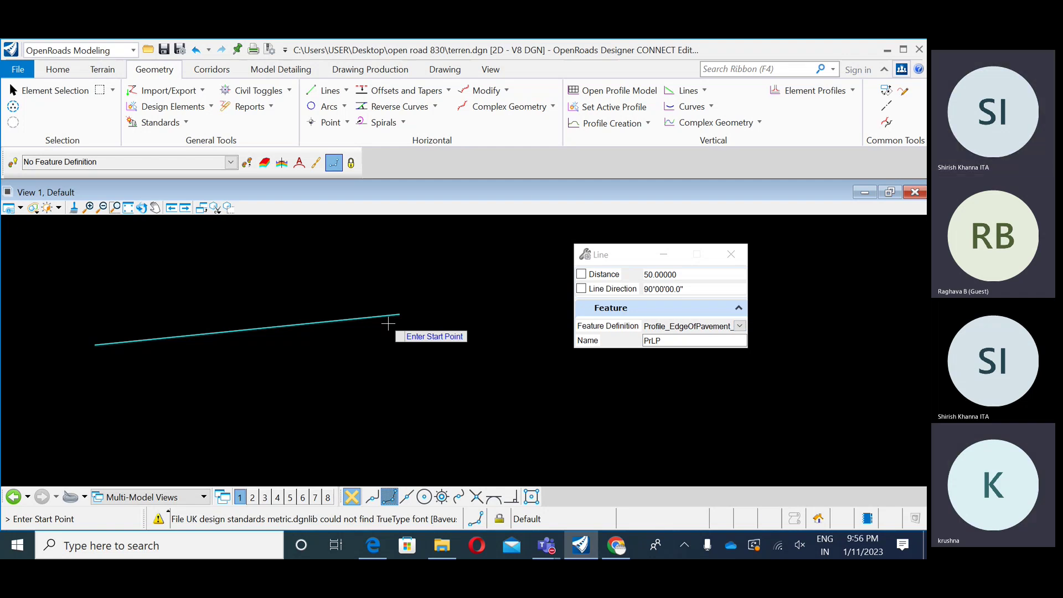
pyautogui.hotkey('ctrl', 'z')
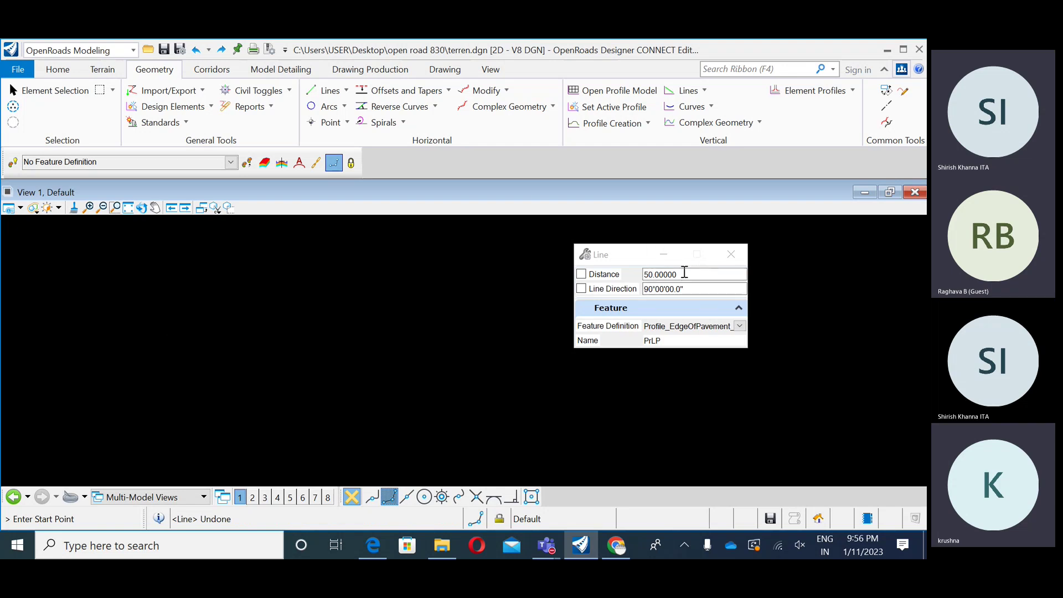
pyautogui.click(581, 274)
pyautogui.click(277, 362)
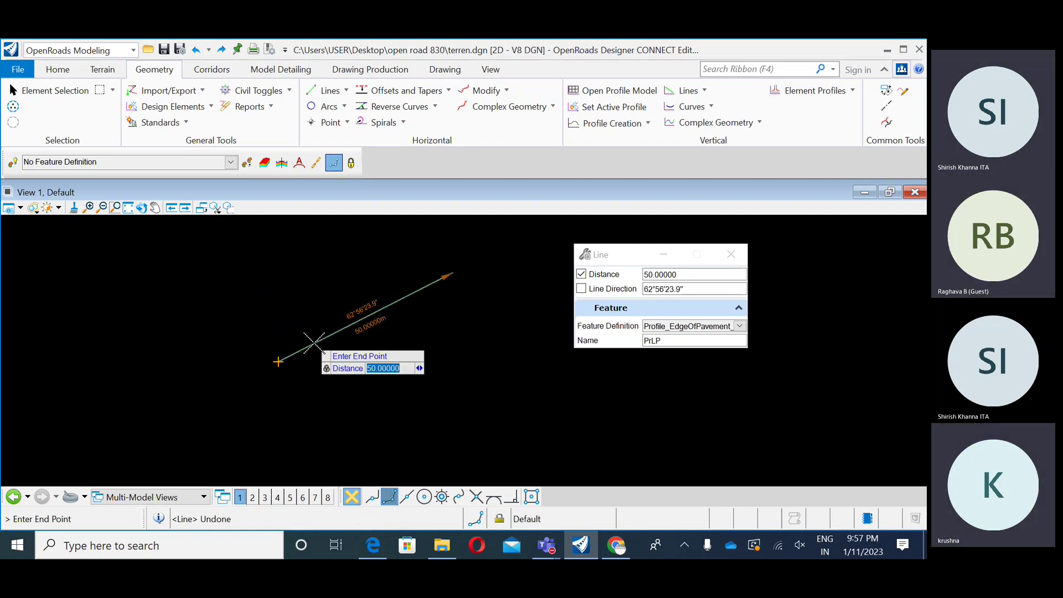
pyautogui.rightClick(342, 337)
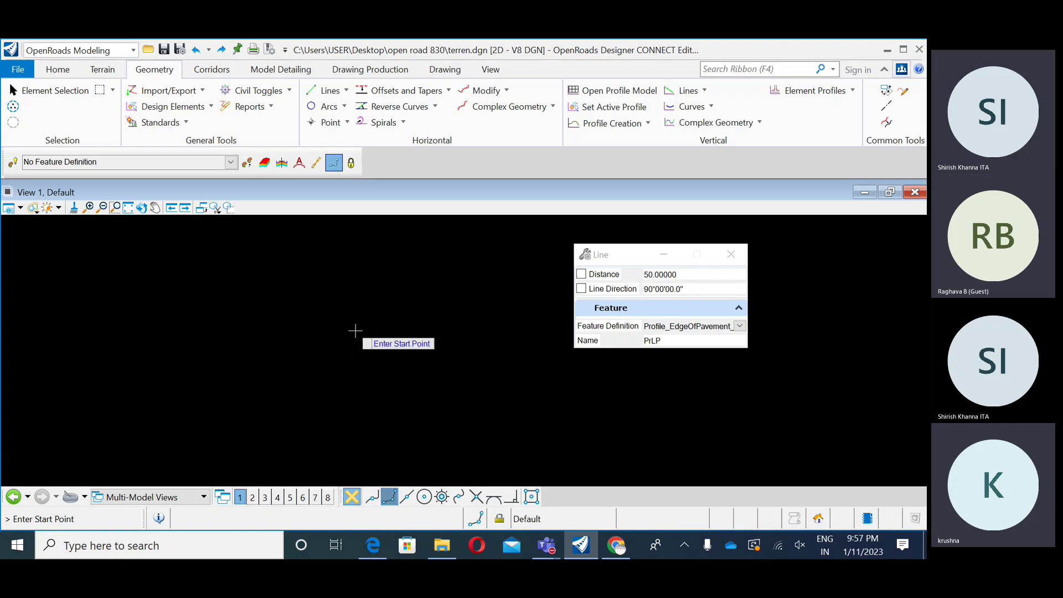
pyautogui.click(279, 372)
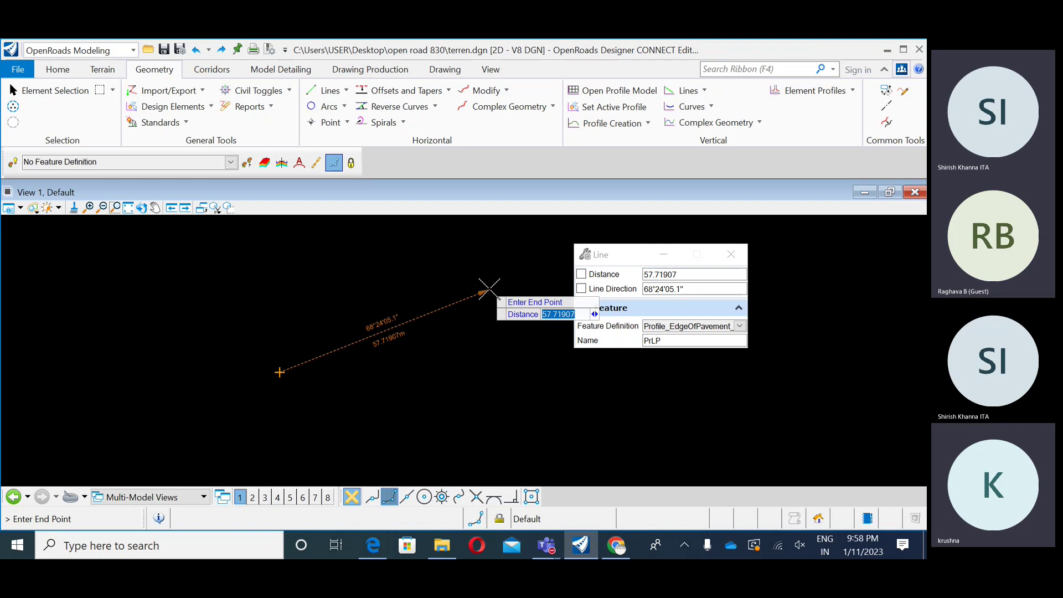
pyautogui.rightClick(489, 289)
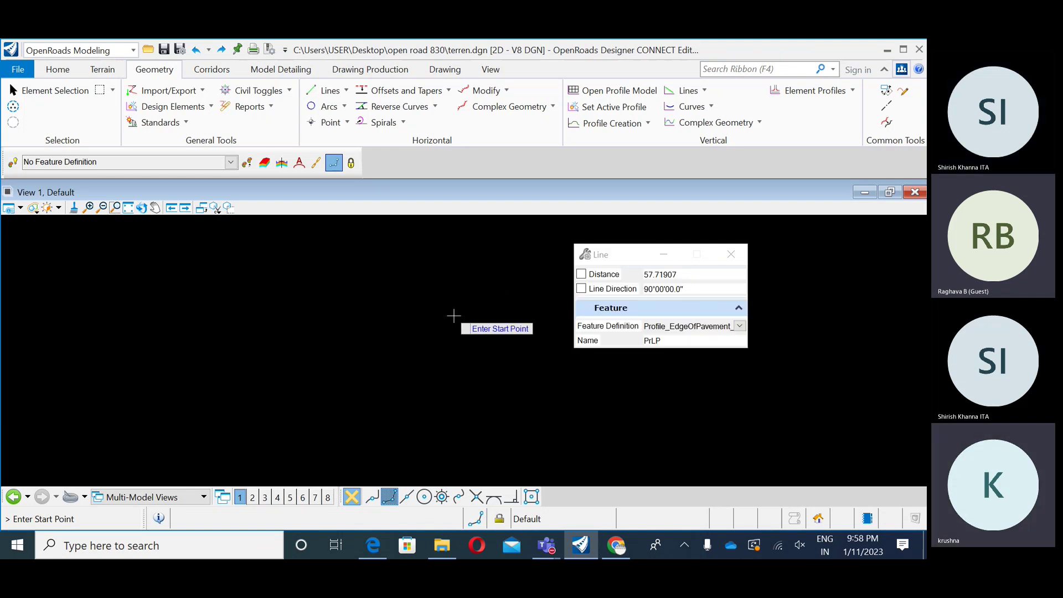
# - Draw a line with its distance locked at 50 m and its direction locked at 90° in the empty drawing area
pyautogui.click(688, 275)
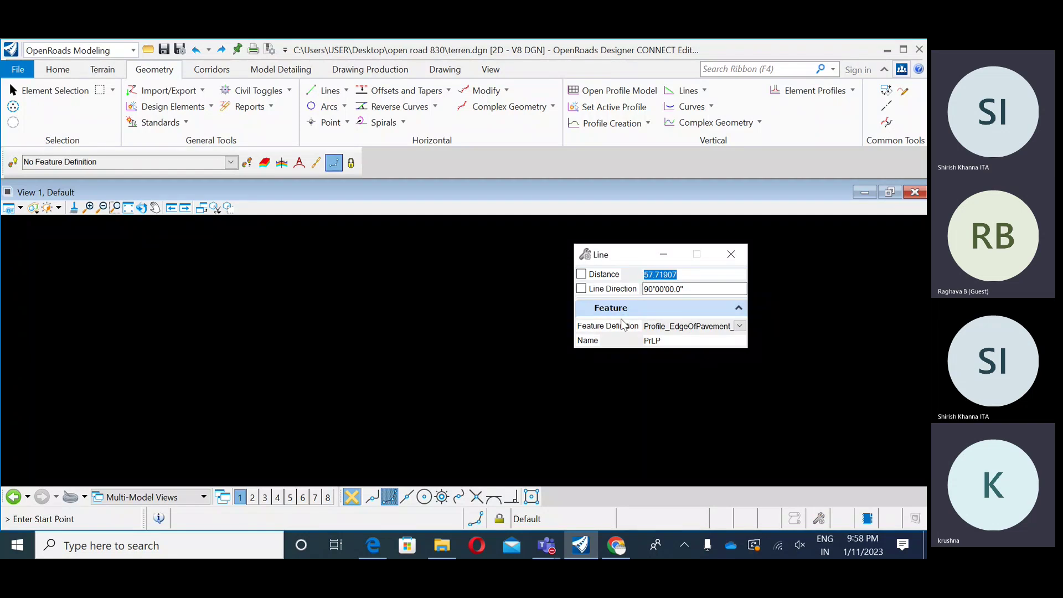
pyautogui.write('50')
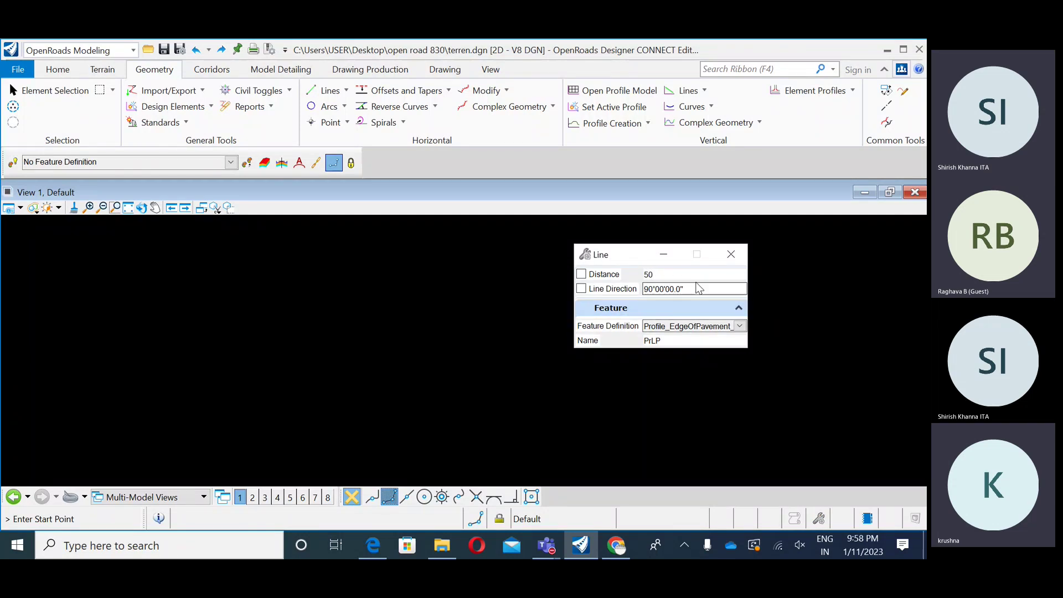
pyautogui.press('Return')
pyautogui.press('Return')
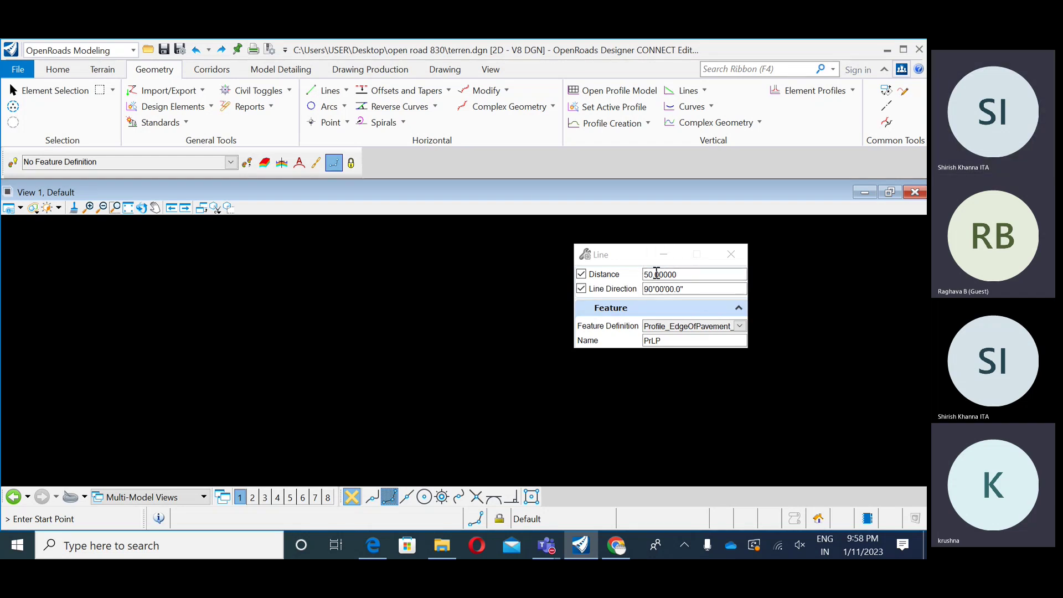
pyautogui.click(316, 376)
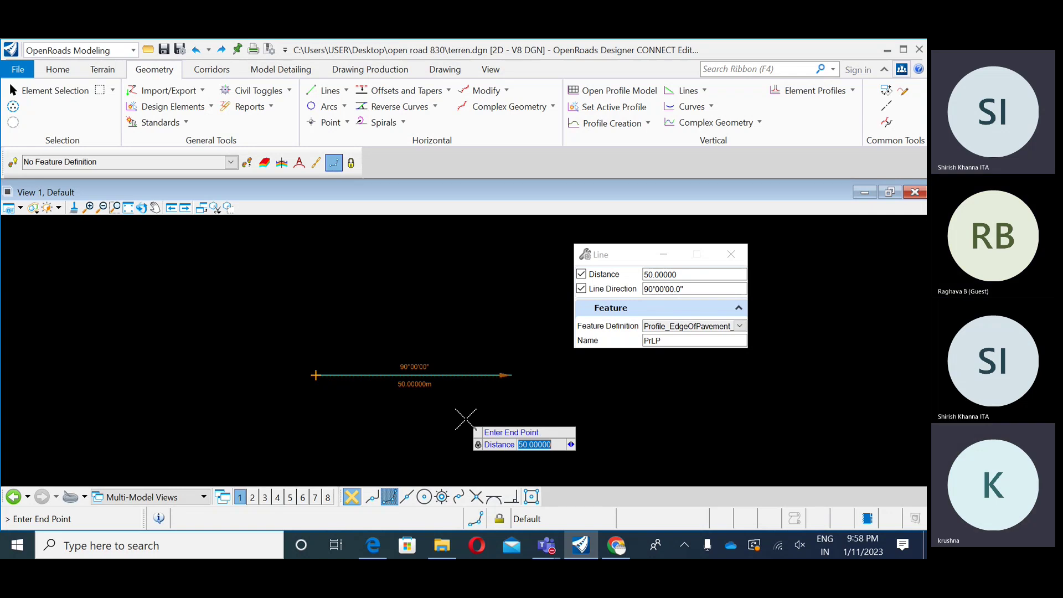
pyautogui.click(644, 400)
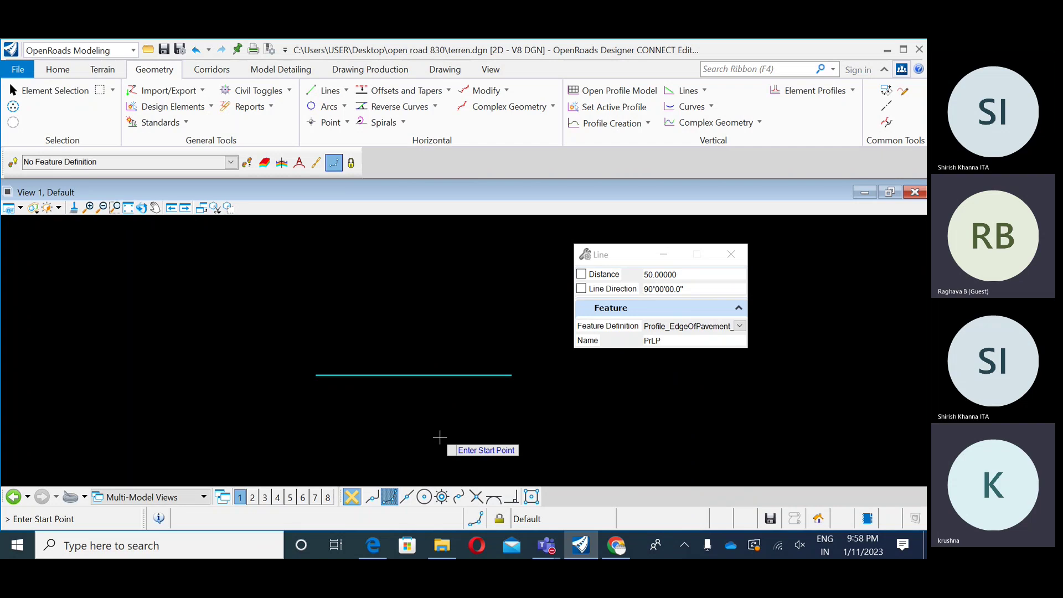
# - Undo the last line and configure the Line tool with distance 50, direction 90° and feature definition Geom_Baseline
pyautogui.hotkey('ctrl', 'z')
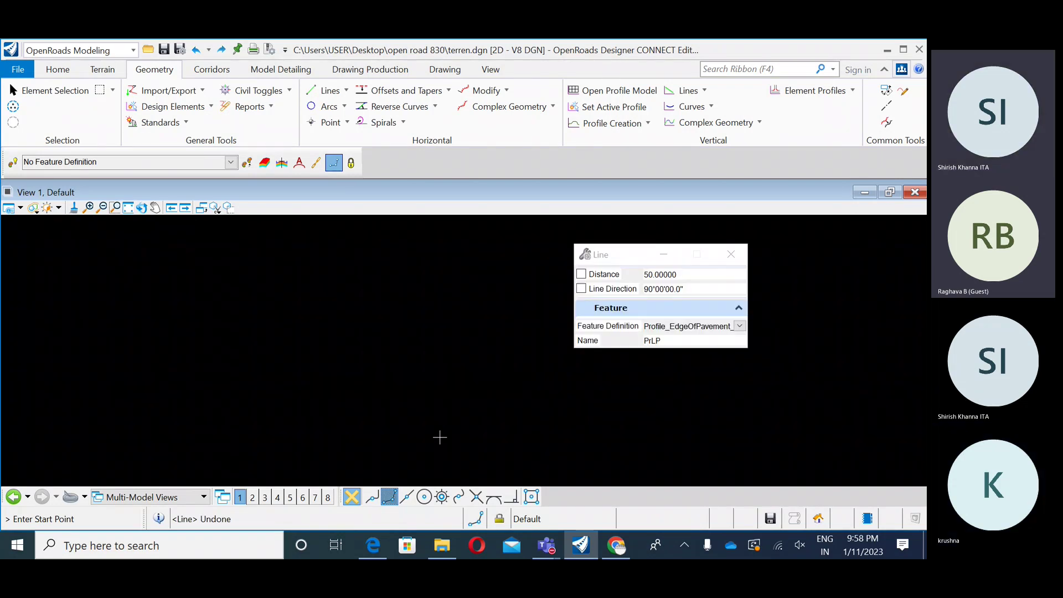
pyautogui.click(581, 289)
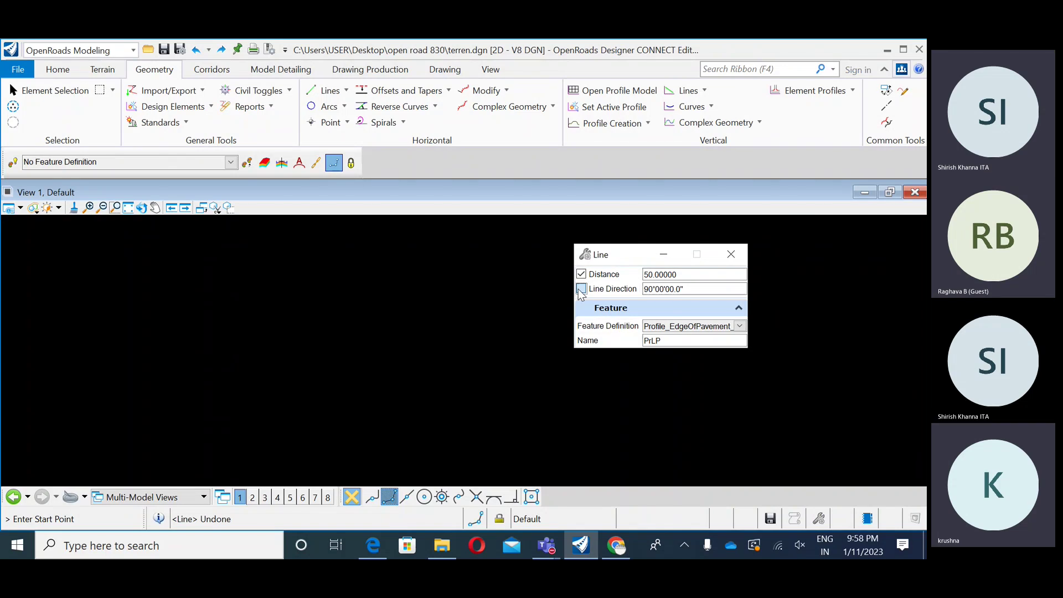
pyautogui.click(728, 329)
pyautogui.click(728, 328)
pyautogui.click(731, 326)
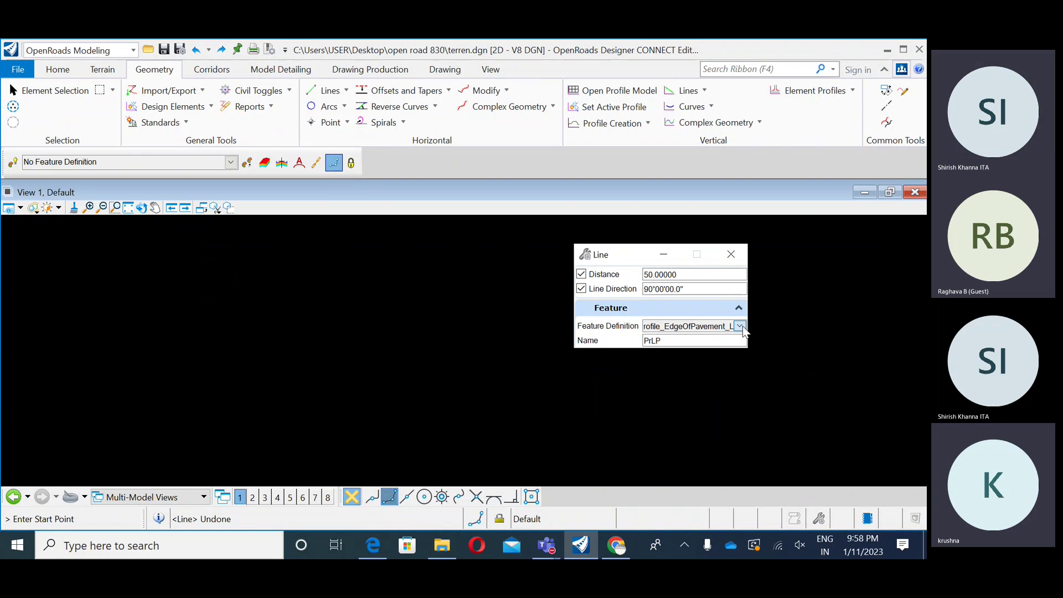
pyautogui.click(740, 326)
pyautogui.scroll(3, 677, 396)
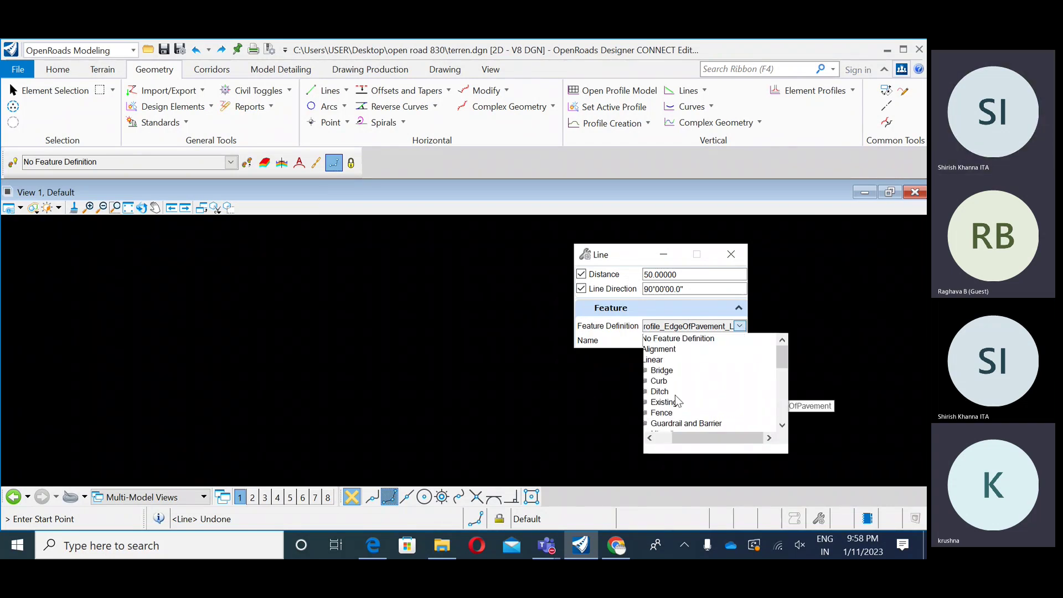
pyautogui.moveTo(681, 439); pyautogui.dragTo(672, 447)
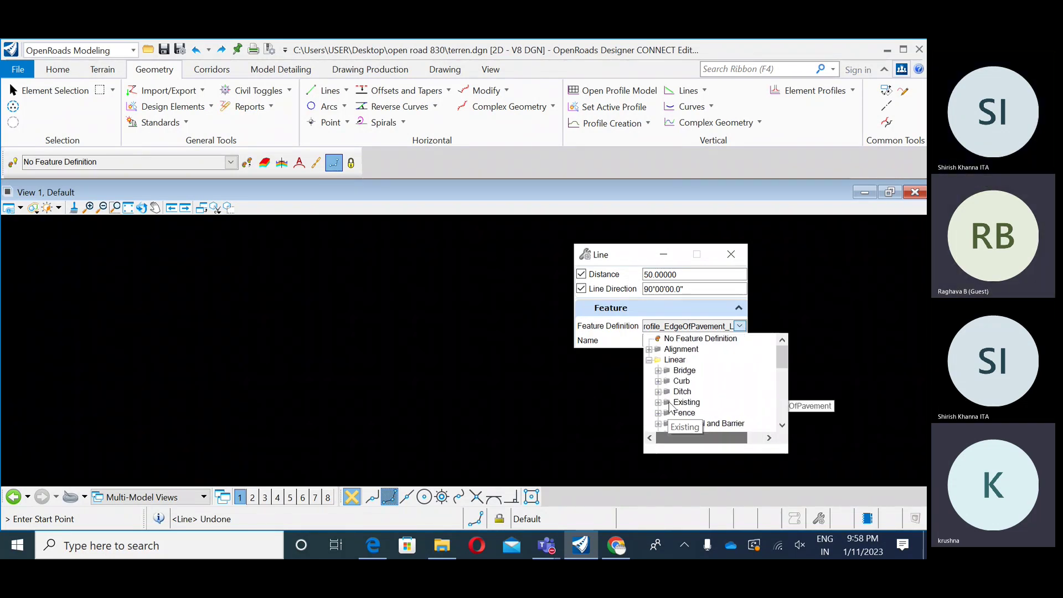
pyautogui.click(648, 349)
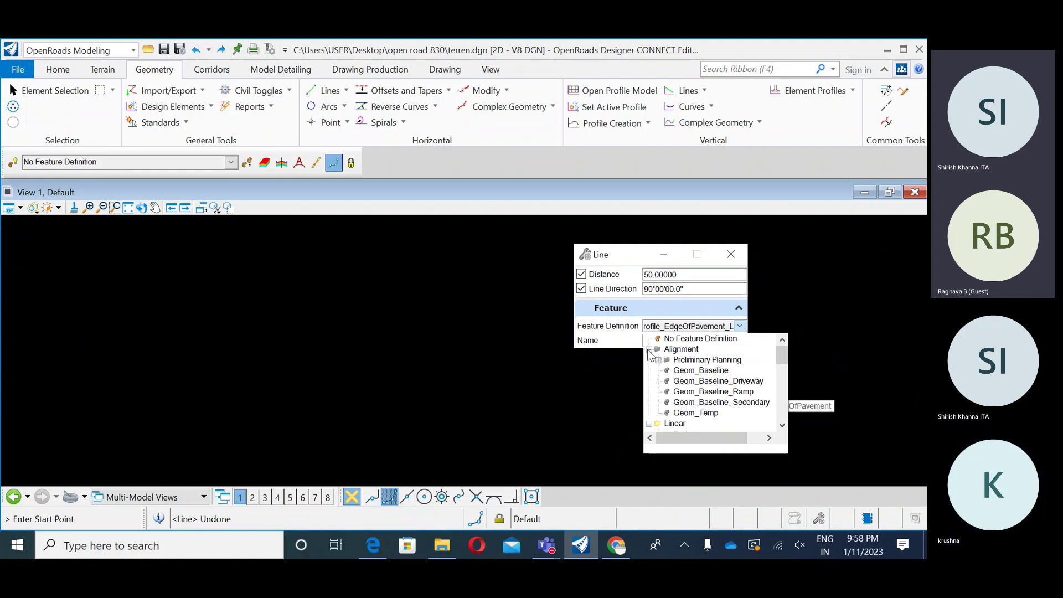
pyautogui.click(679, 372)
pyautogui.moveTo(686, 341); pyautogui.dragTo(659, 342)
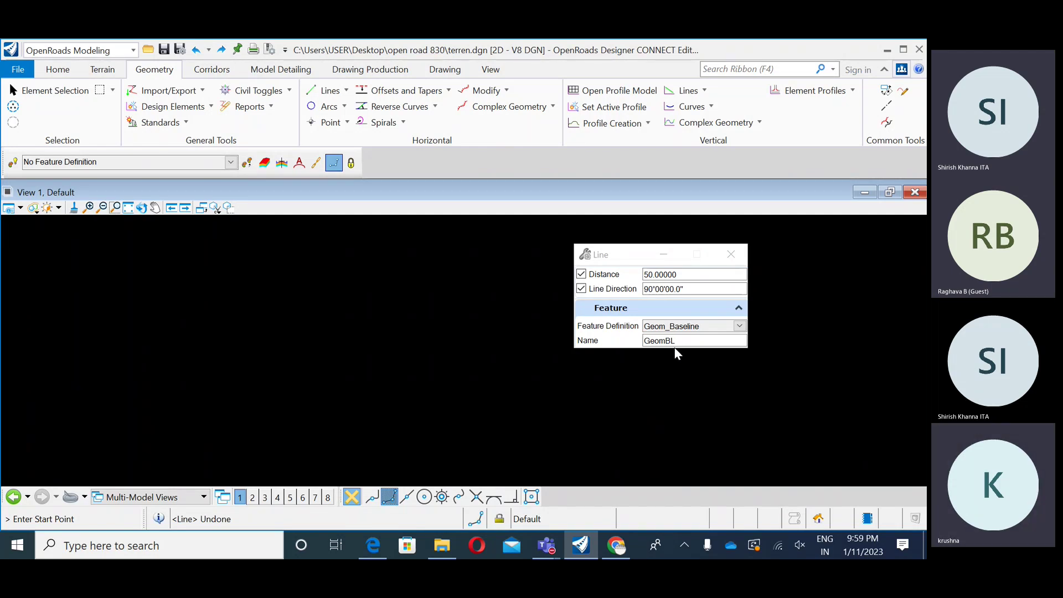
# - Draw a horizontal 50 m line and a second line about 52.4 m long sloping down from its right end
pyautogui.click(208, 361)
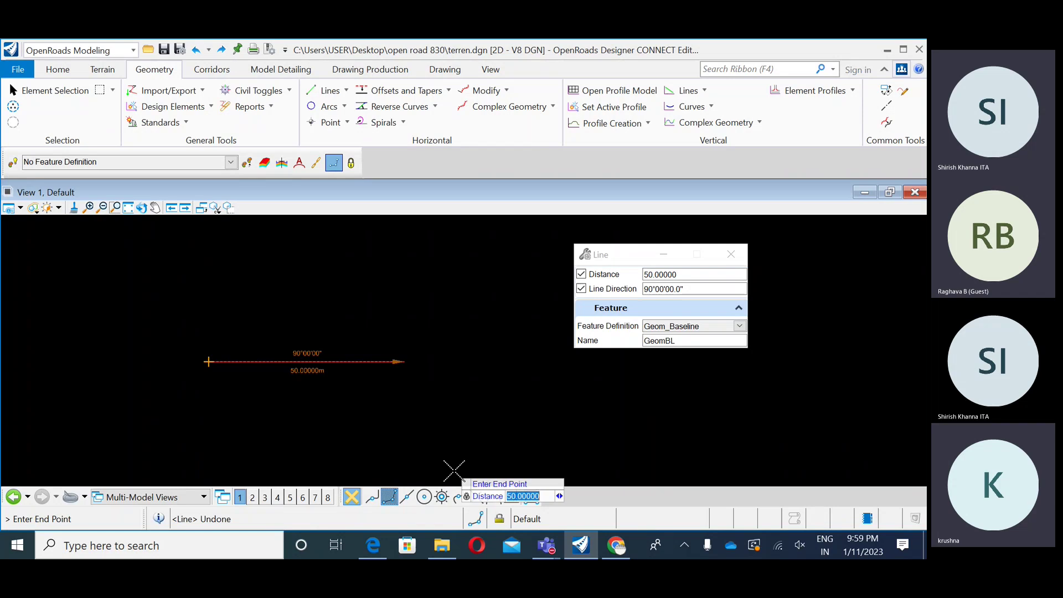
pyautogui.click(545, 401)
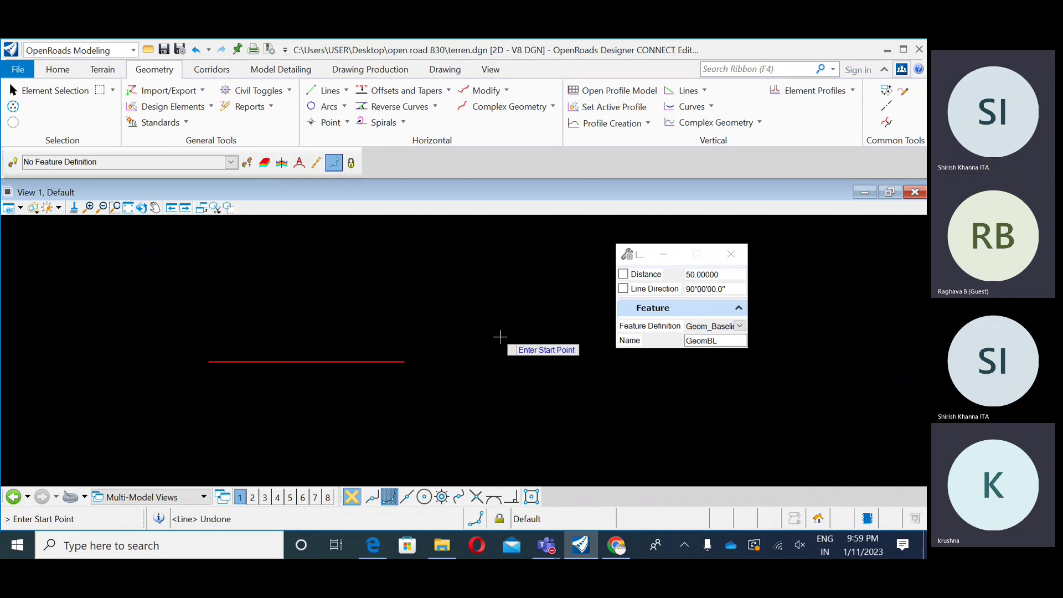
pyautogui.click(404, 362)
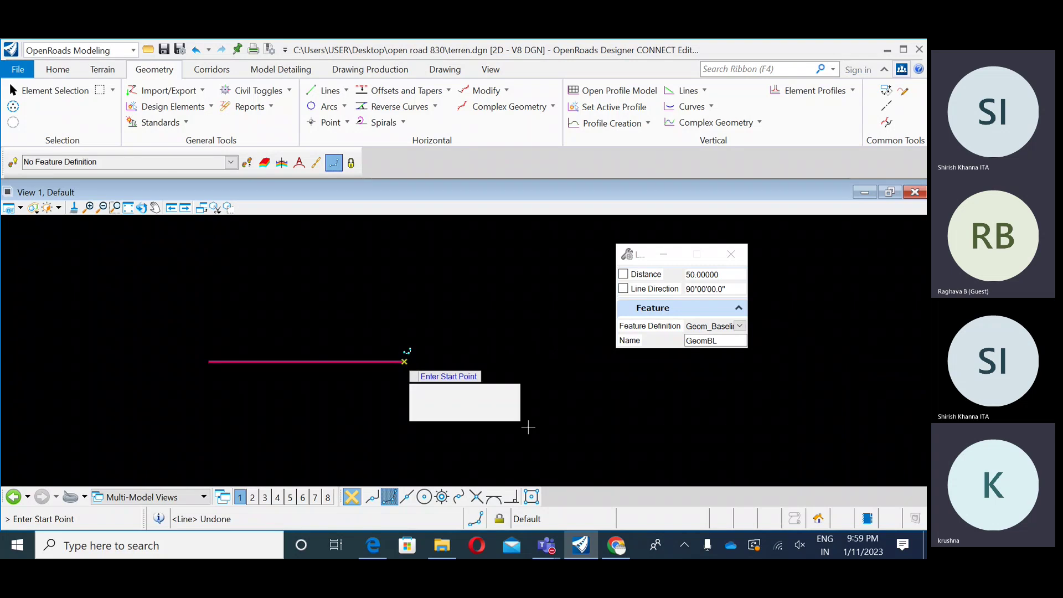
pyautogui.click(587, 451)
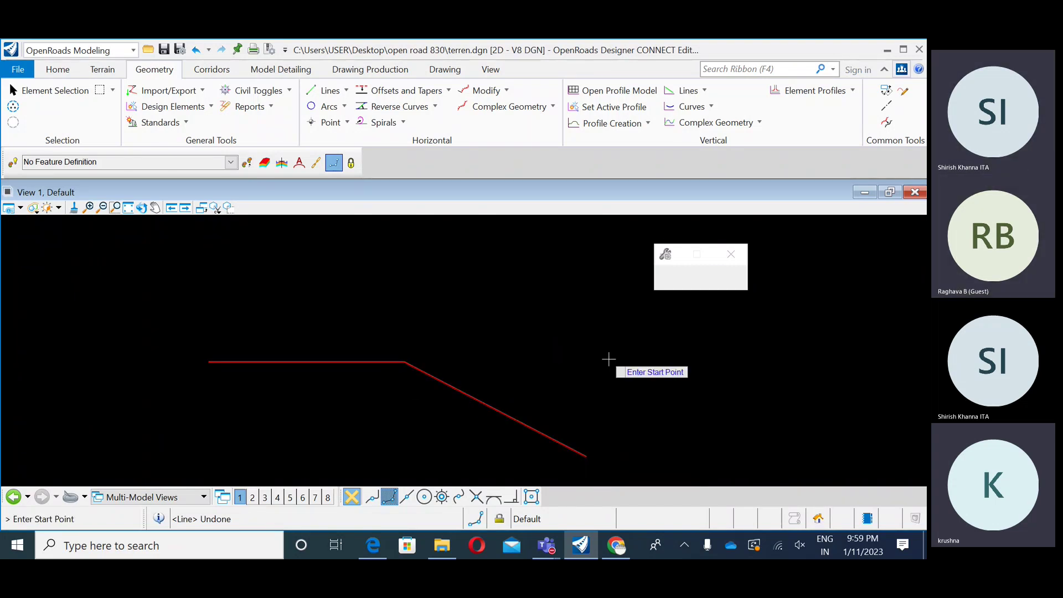
pyautogui.scroll(-2, 439, 339)
pyautogui.scroll(2, 439, 340)
pyautogui.moveTo(427, 380); pyautogui.dragTo(386, 338, button='middle')
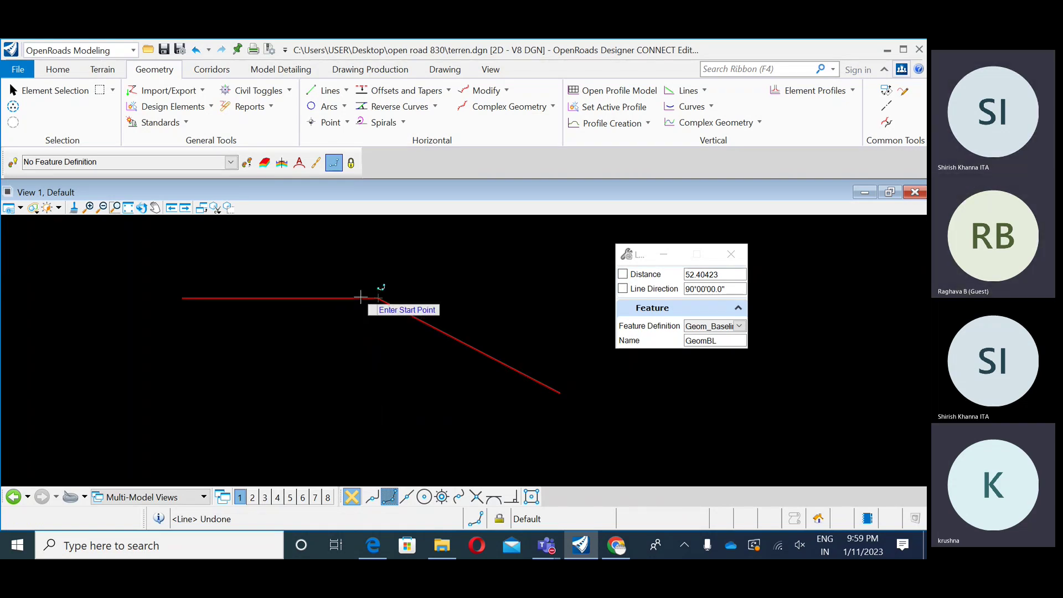
pyautogui.click(731, 255)
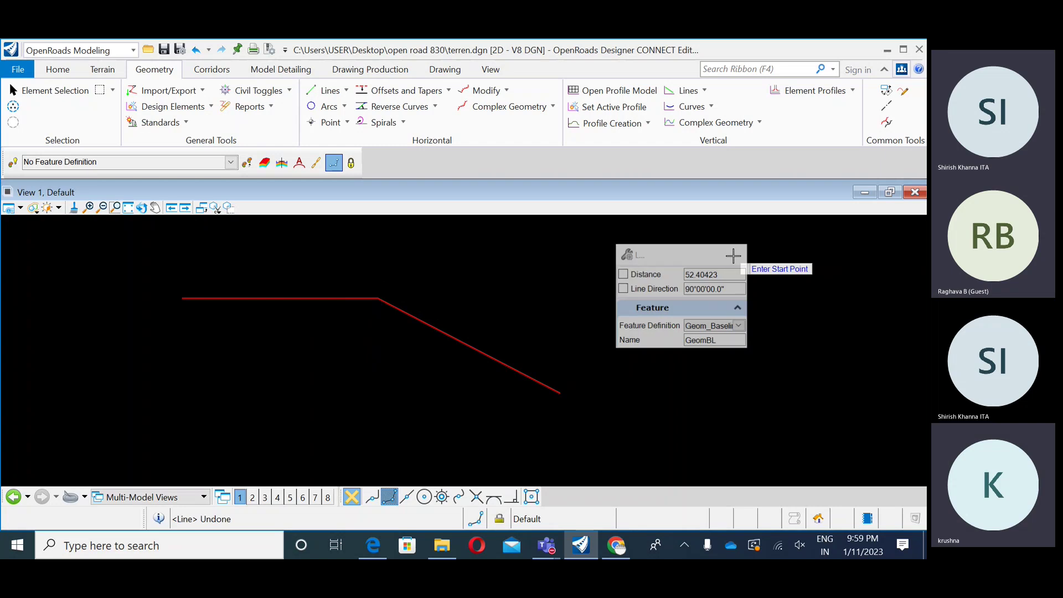
# - Start a Simple Arc between elements, using the horizontal line as first element and the sloping line as second
pyautogui.click(344, 106)
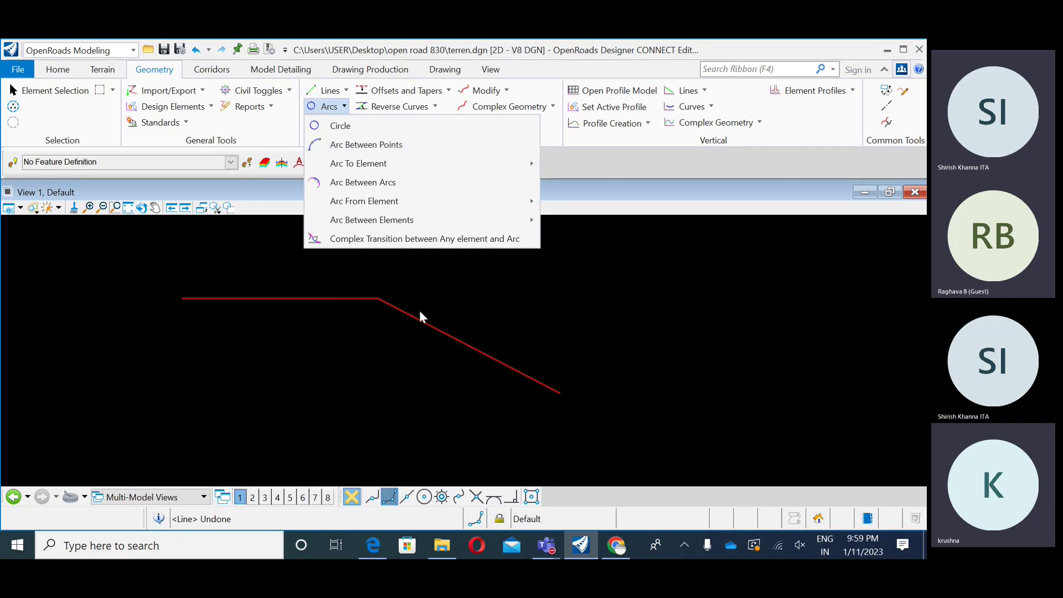
pyautogui.moveTo(351, 224)
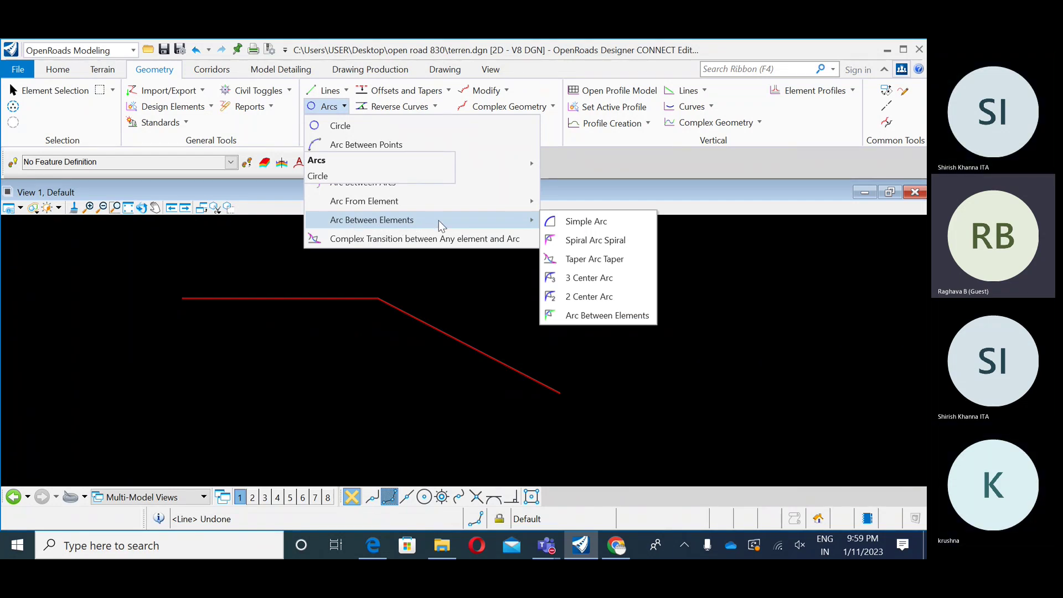
pyautogui.click(586, 222)
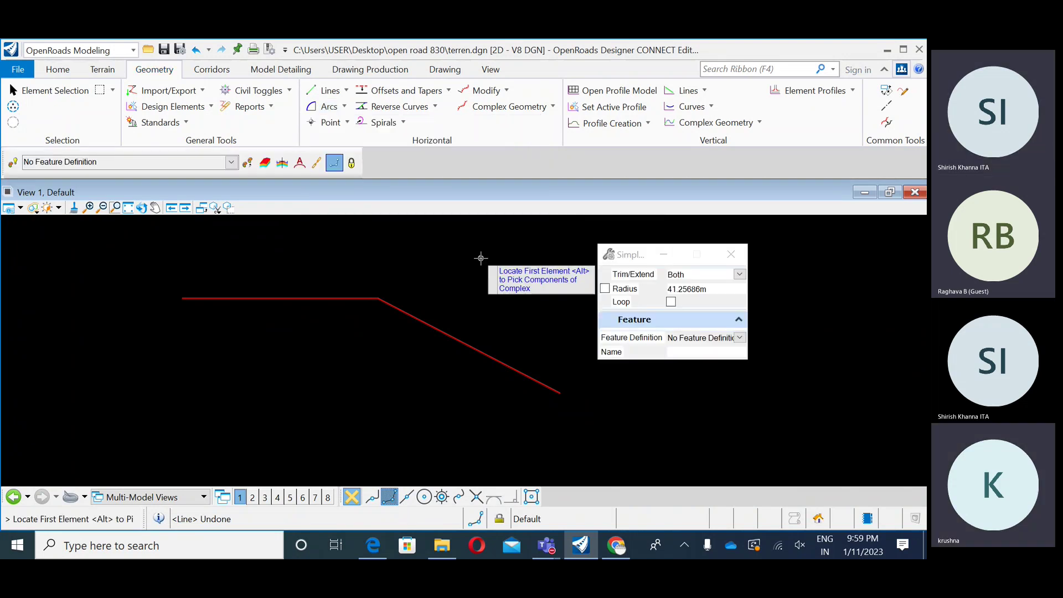
pyautogui.click(321, 298)
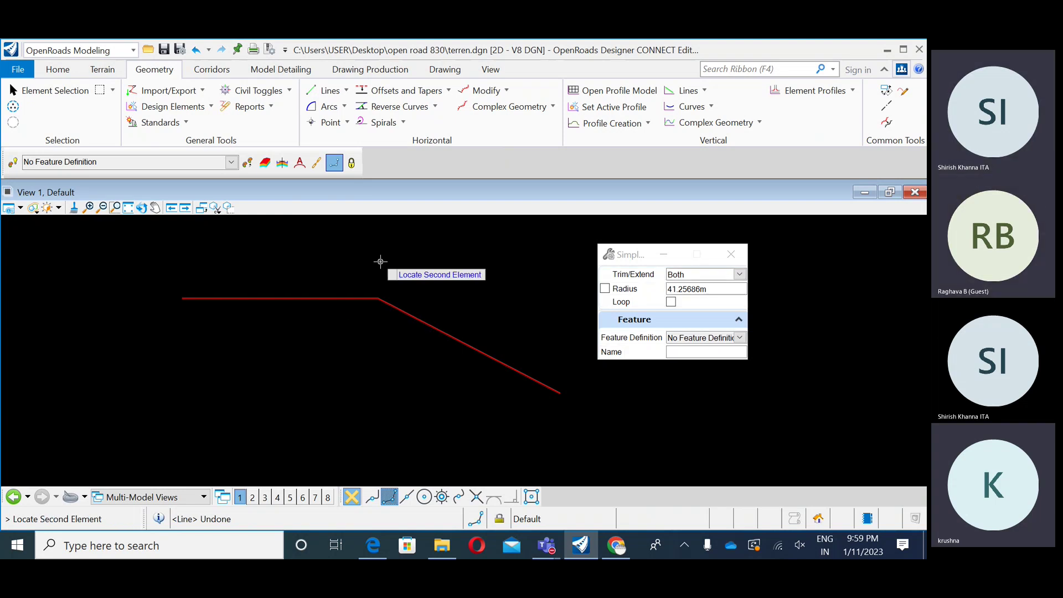
pyautogui.click(407, 317)
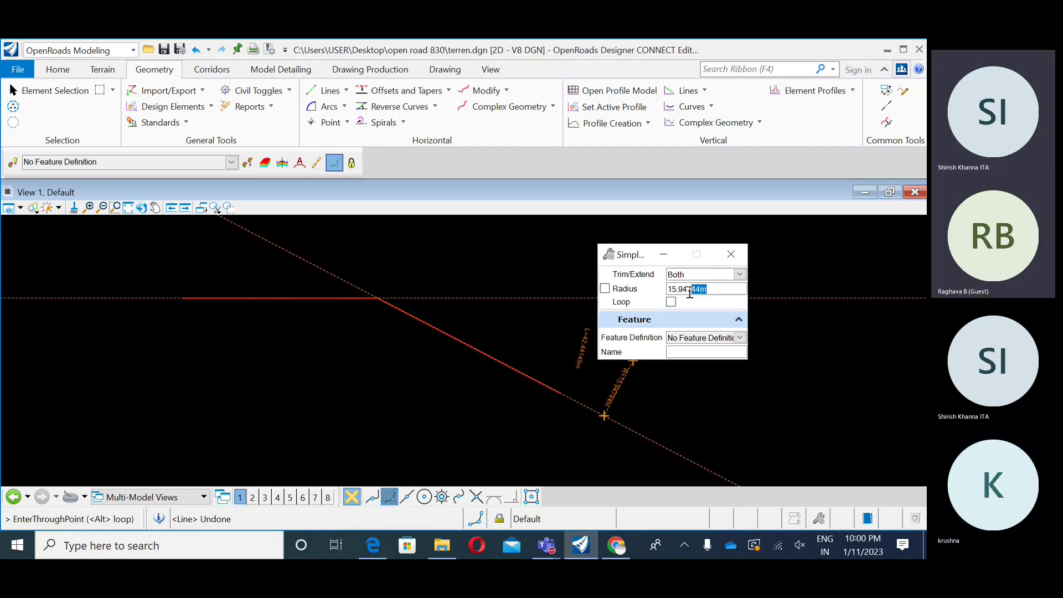
# - Set the simple arc's radius to 5 m
pyautogui.moveTo(689, 293); pyautogui.dragTo(668, 289)
pyautogui.write('5')
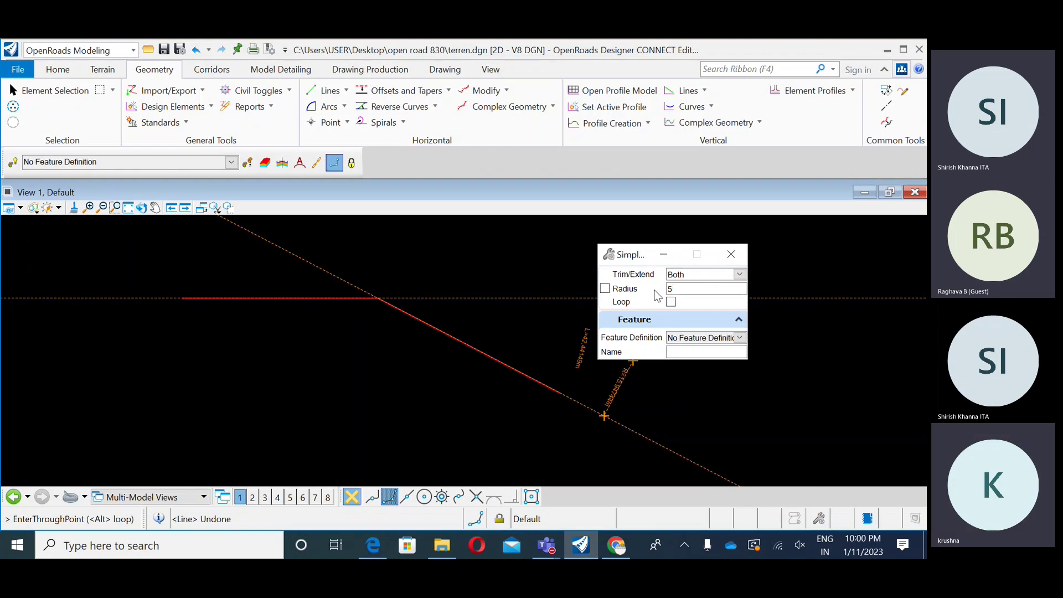
pyautogui.press('Return')
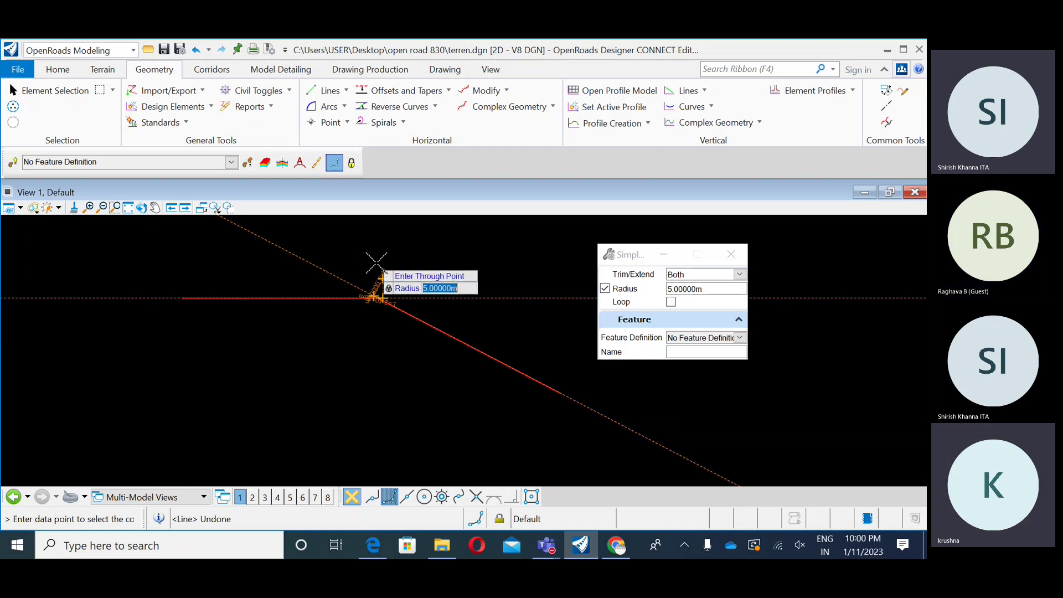
# - Set the simple arc's radius to 15 m
pyautogui.scroll(2, 370, 321)
pyautogui.click(701, 291)
pyautogui.moveTo(701, 292); pyautogui.dragTo(638, 294)
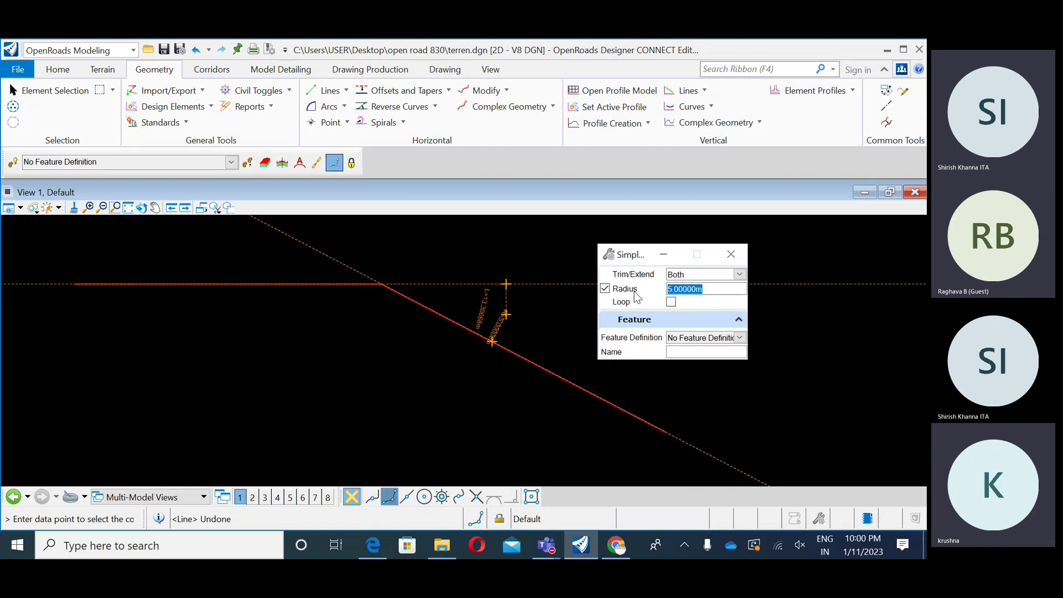
pyautogui.write('15')
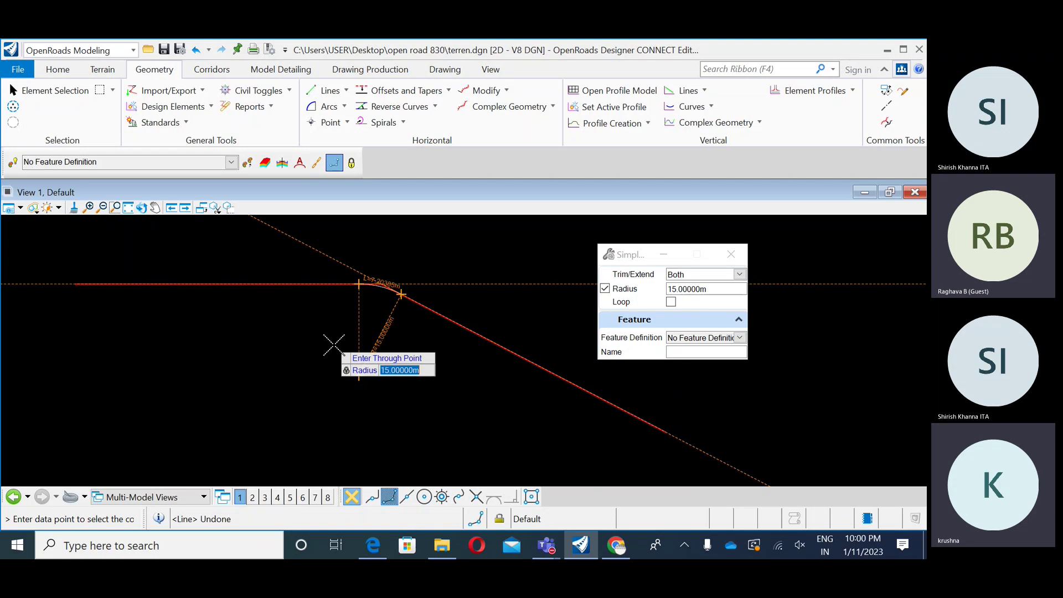
# - Place the 15 m arc inside the corner of the two lines with Trim/Extend set to Both
pyautogui.scroll(5, 375, 289)
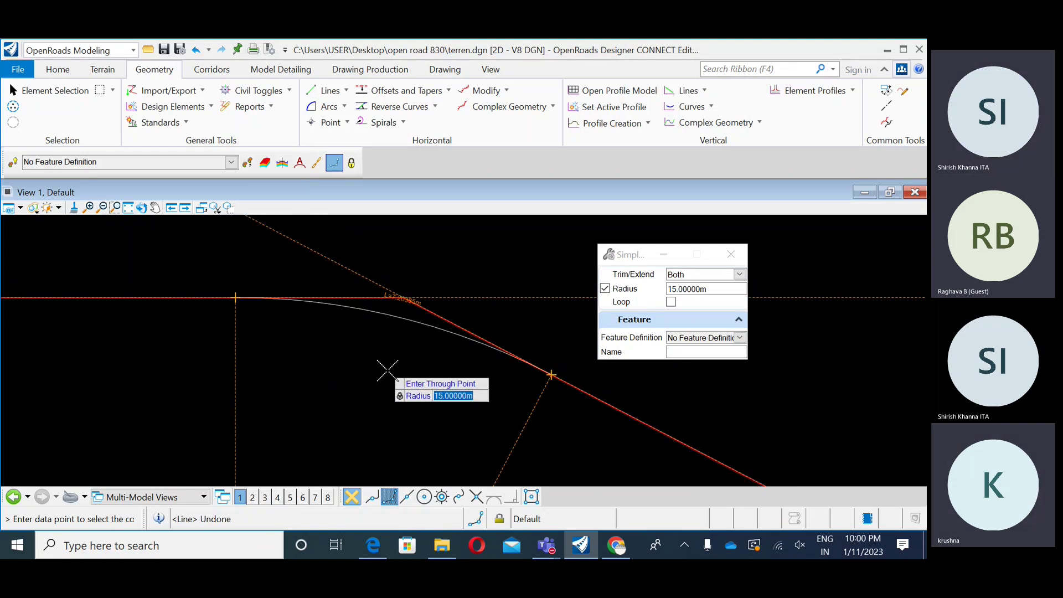
pyautogui.scroll(-5, 285, 308)
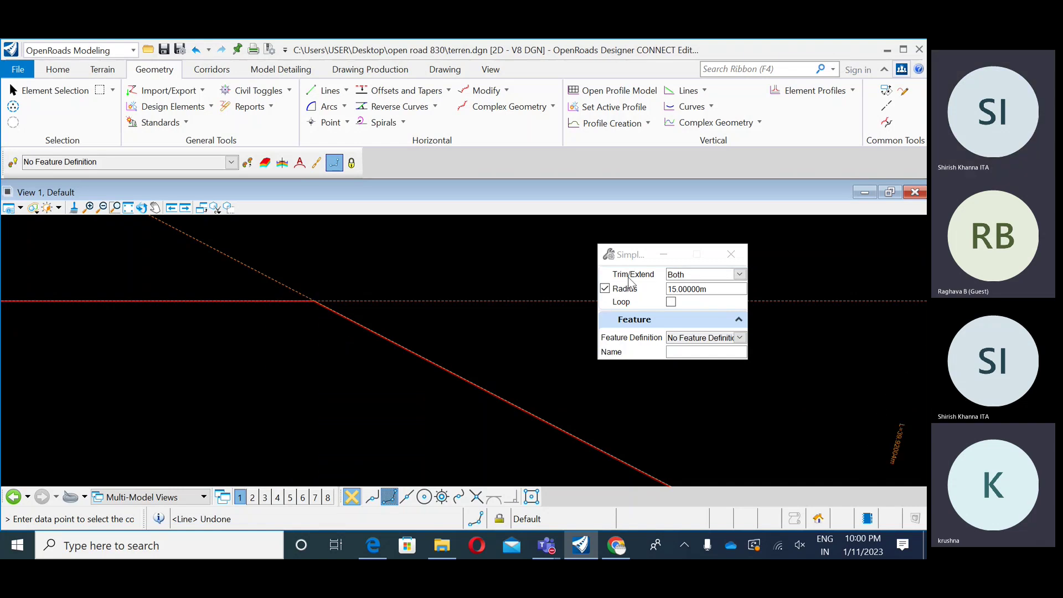
pyautogui.click(740, 274)
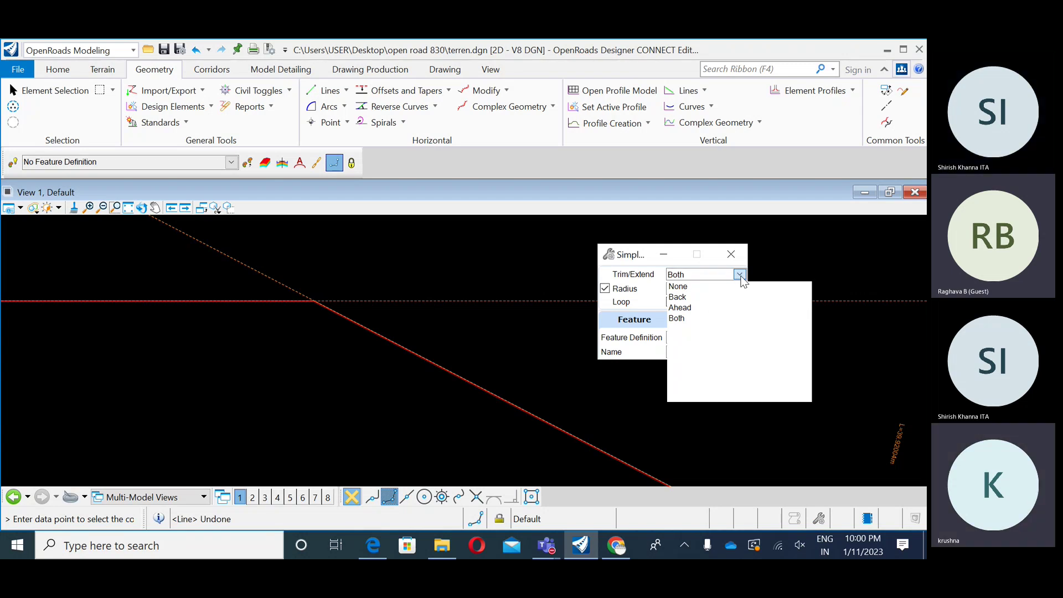
pyautogui.click(740, 275)
pyautogui.click(740, 274)
pyautogui.click(703, 275)
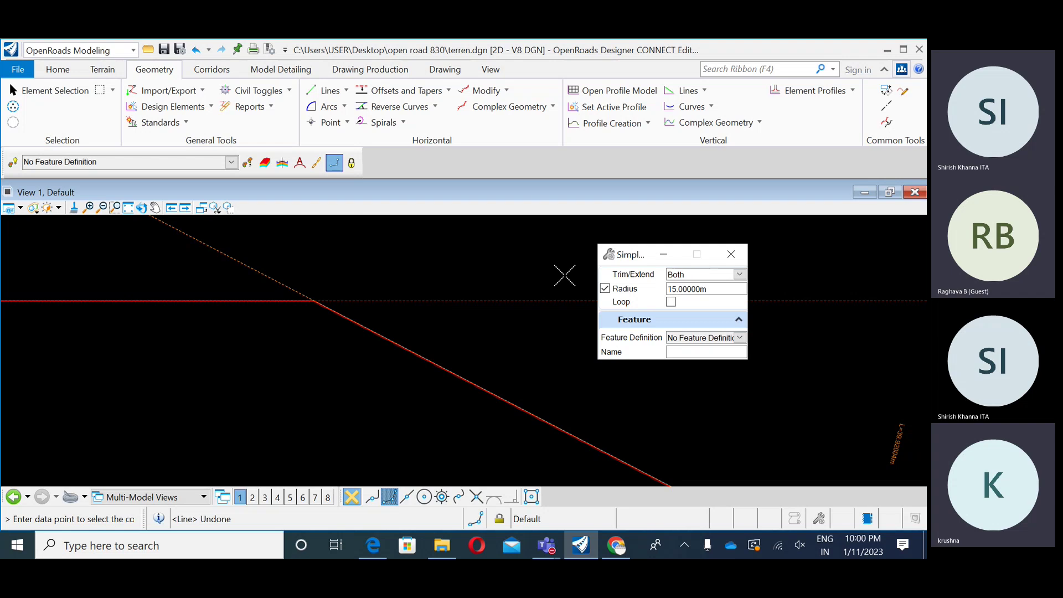
pyautogui.click(274, 300)
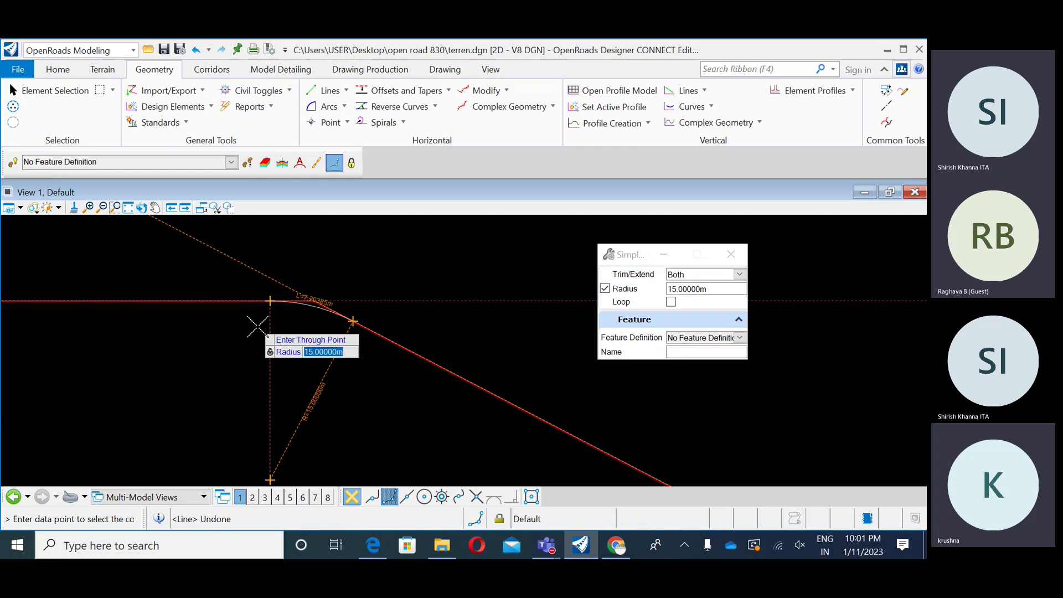
pyautogui.click(739, 274)
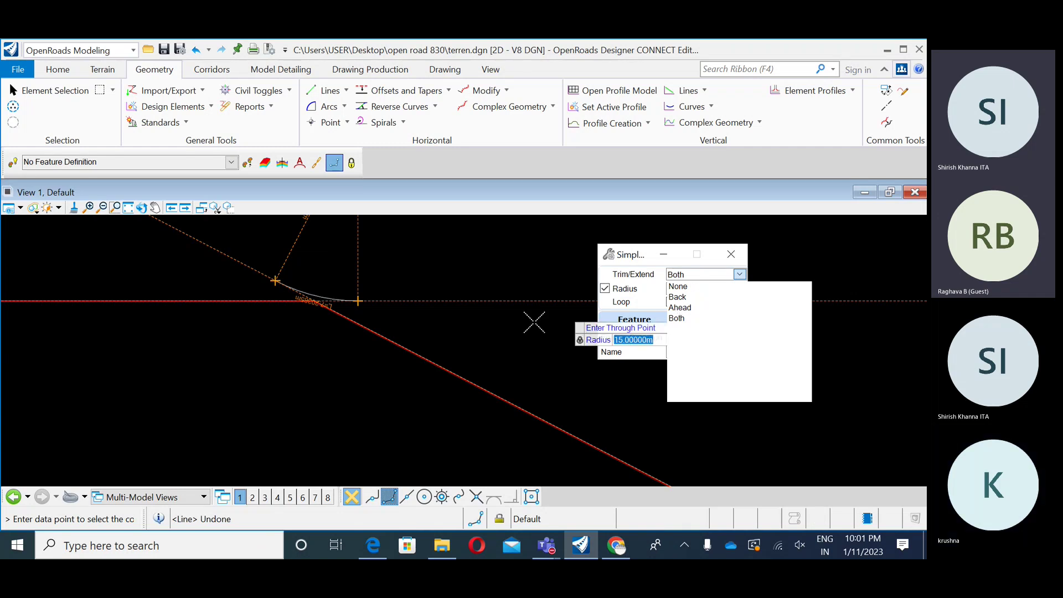
pyautogui.click(289, 372)
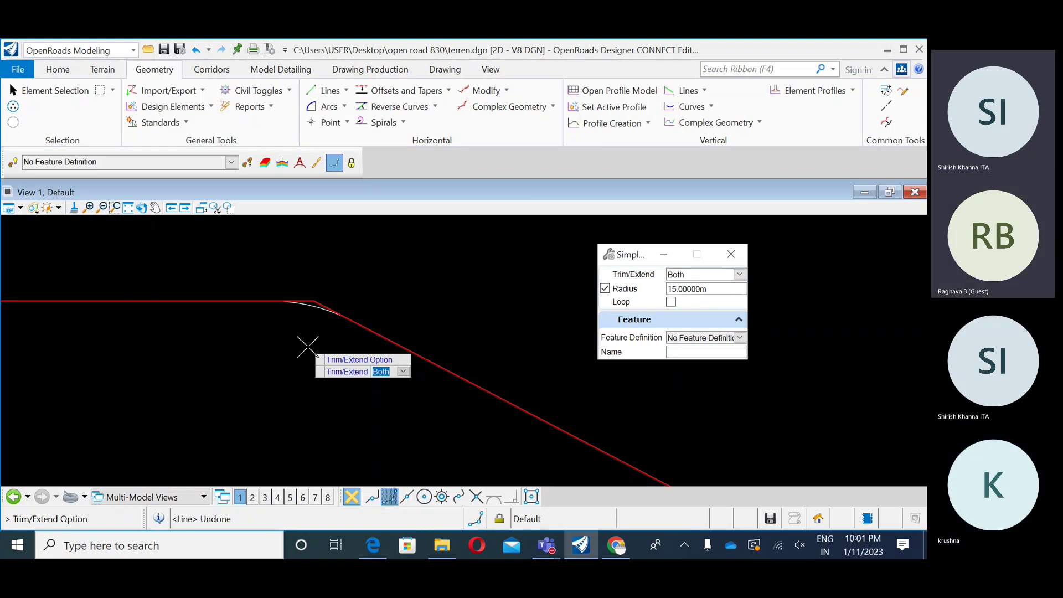
pyautogui.click(308, 347)
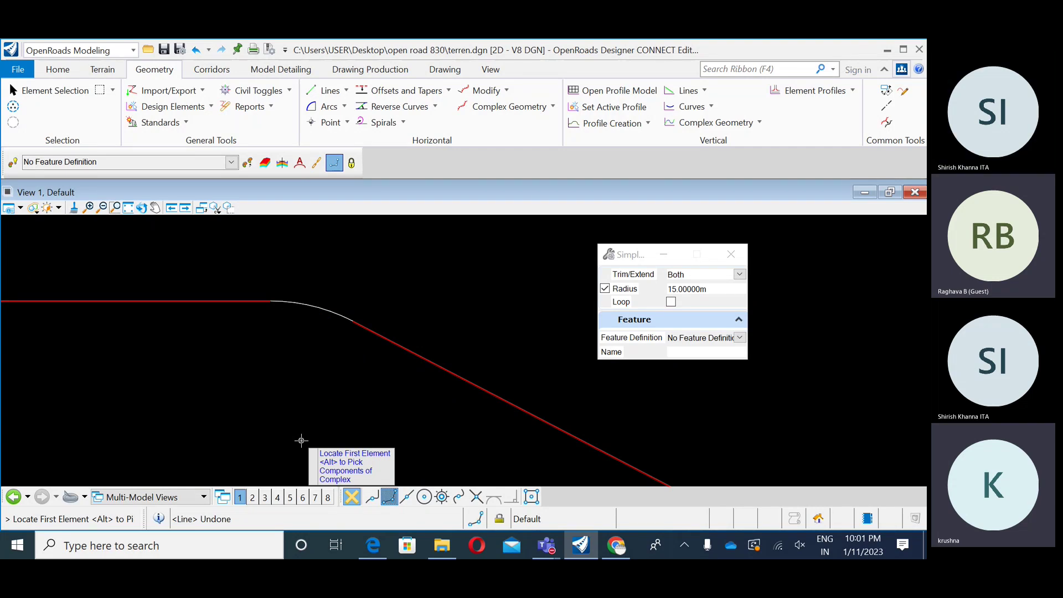
# - Undo the simple arc and the trimming of the two lines
pyautogui.scroll(-1, 301, 441)
pyautogui.moveTo(221, 440); pyautogui.dragTo(317, 399, button='middle')
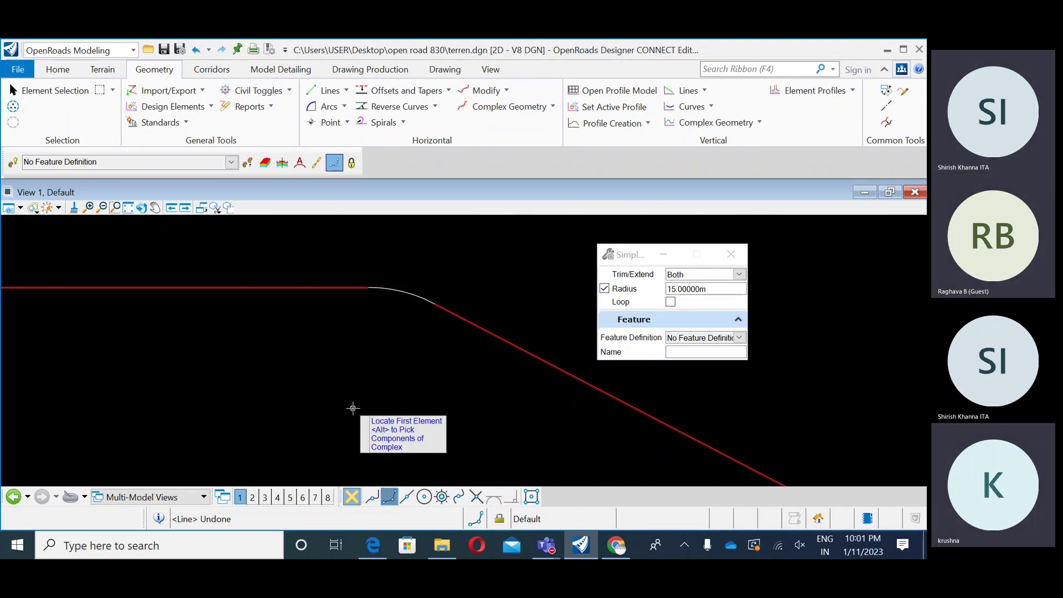
pyautogui.hotkey('ctrl', 'z')
pyautogui.hotkey('ctrl', 'z')
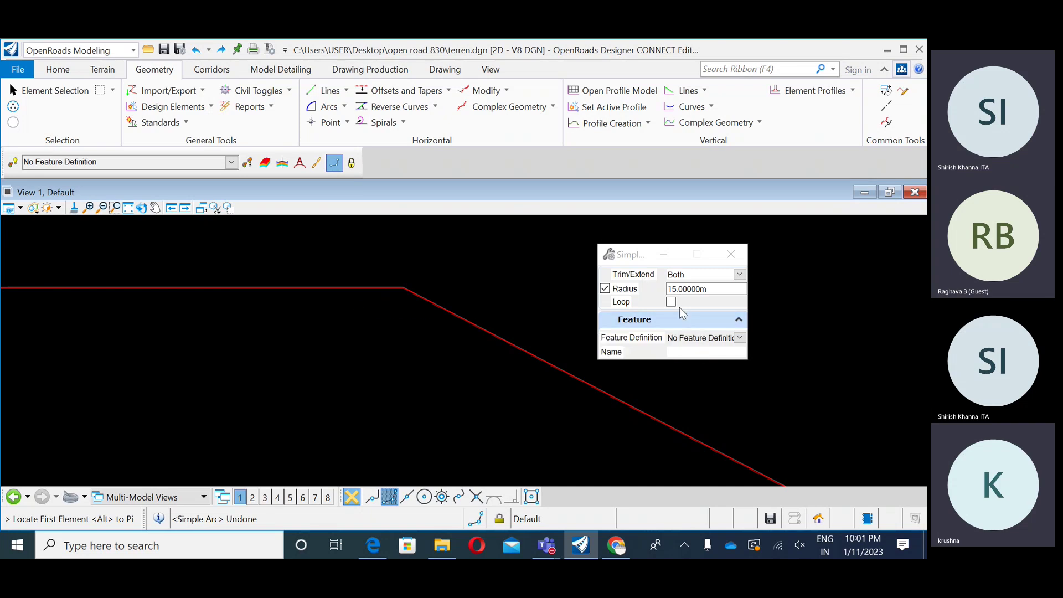
# - Place the 15 m simple arc inside the corner of the two lines with Trim/Extend set to None
pyautogui.click(360, 286)
pyautogui.click(468, 323)
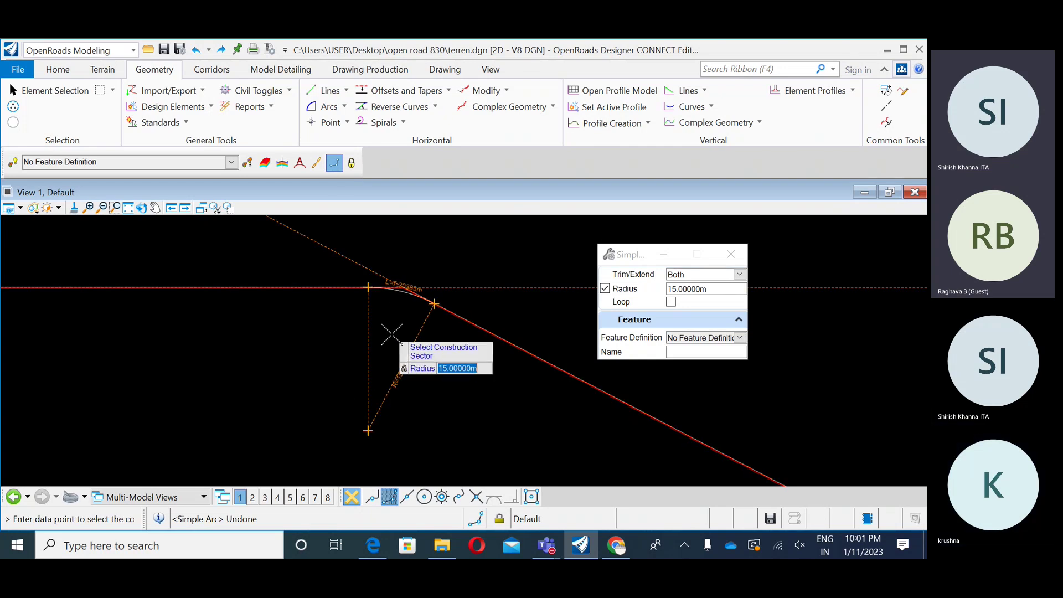
pyautogui.click(392, 334)
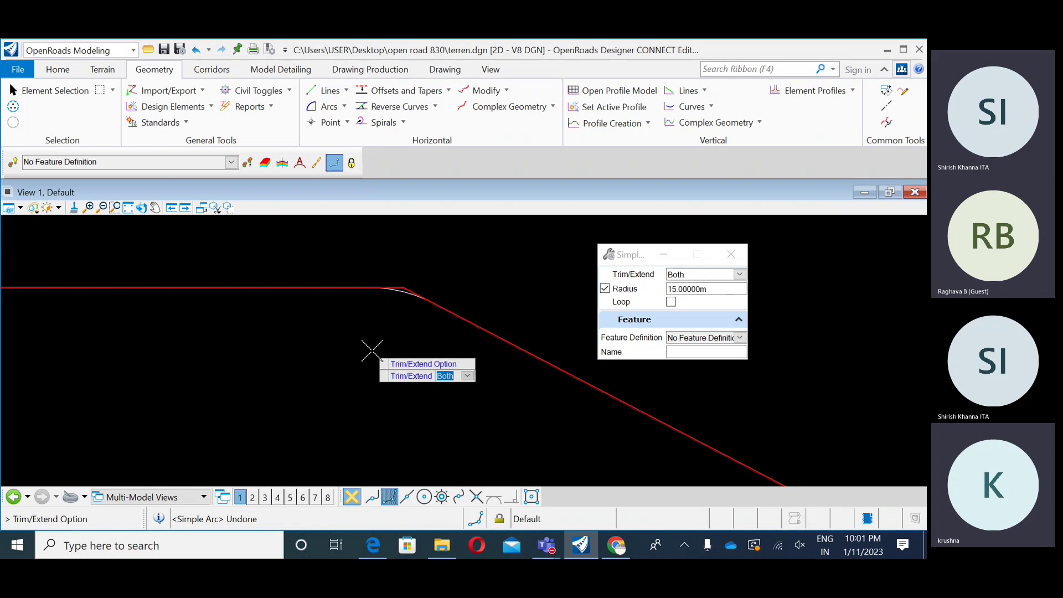
pyautogui.press('Down')
pyautogui.press('Down')
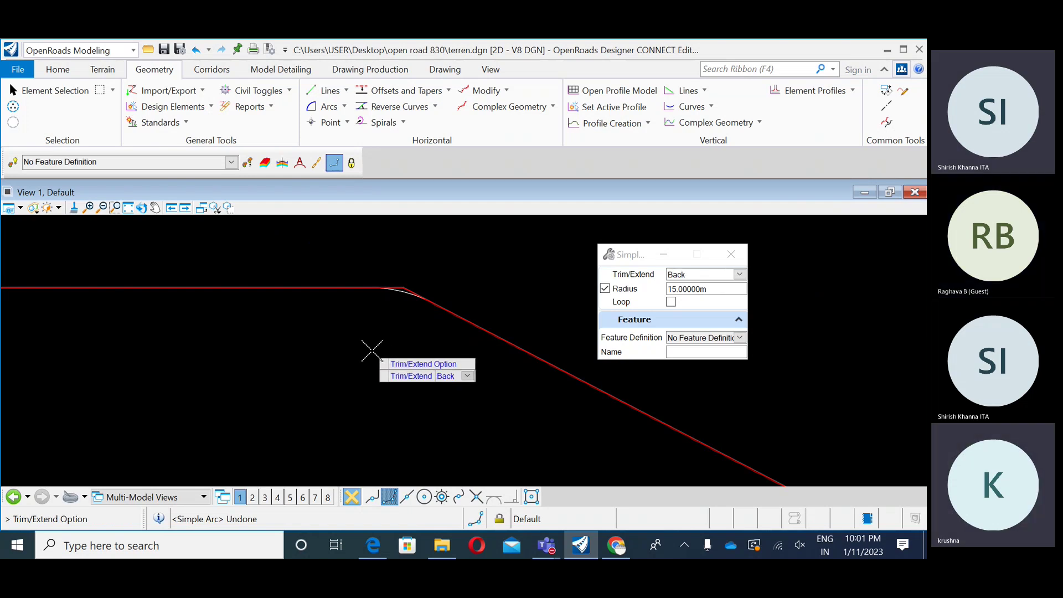
pyautogui.press('Up')
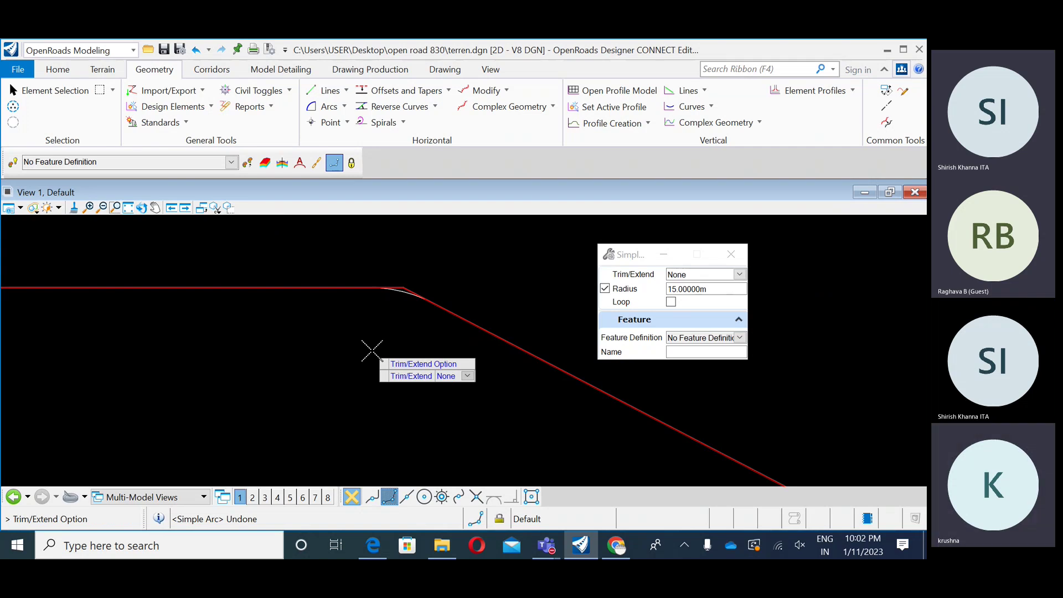
pyautogui.press('Return')
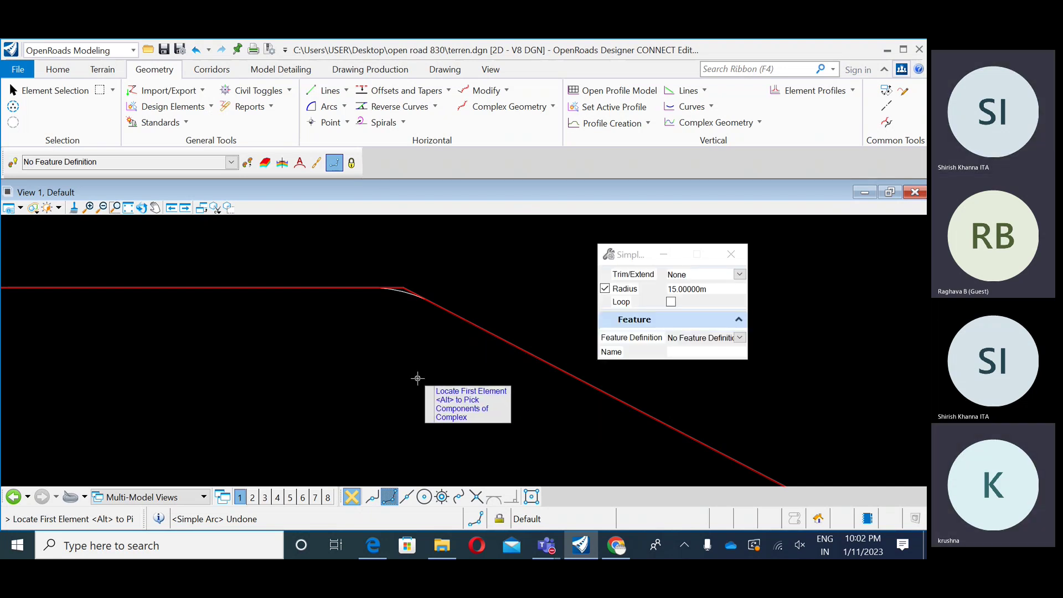
# - Inspect the untrimmed arc at the corner and undo it
pyautogui.rightClick(418, 378)
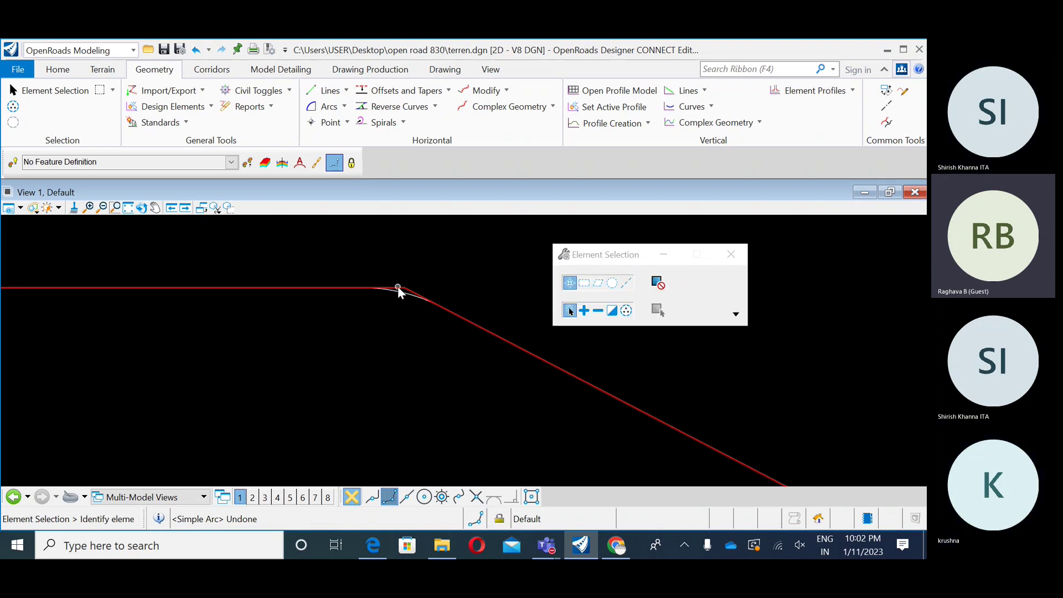
pyautogui.scroll(3, 397, 287)
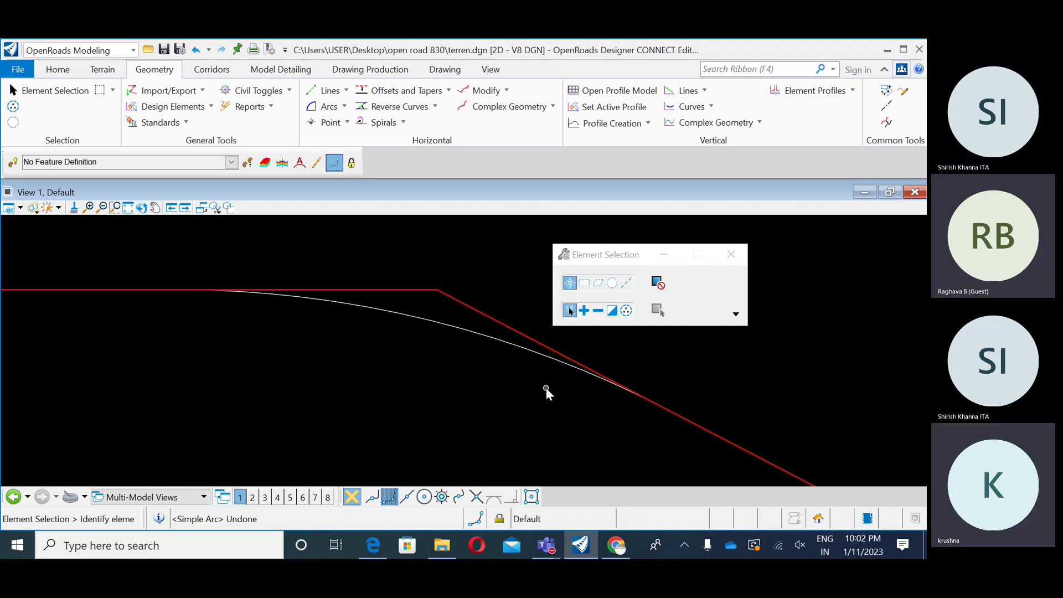
pyautogui.scroll(-2, 353, 356)
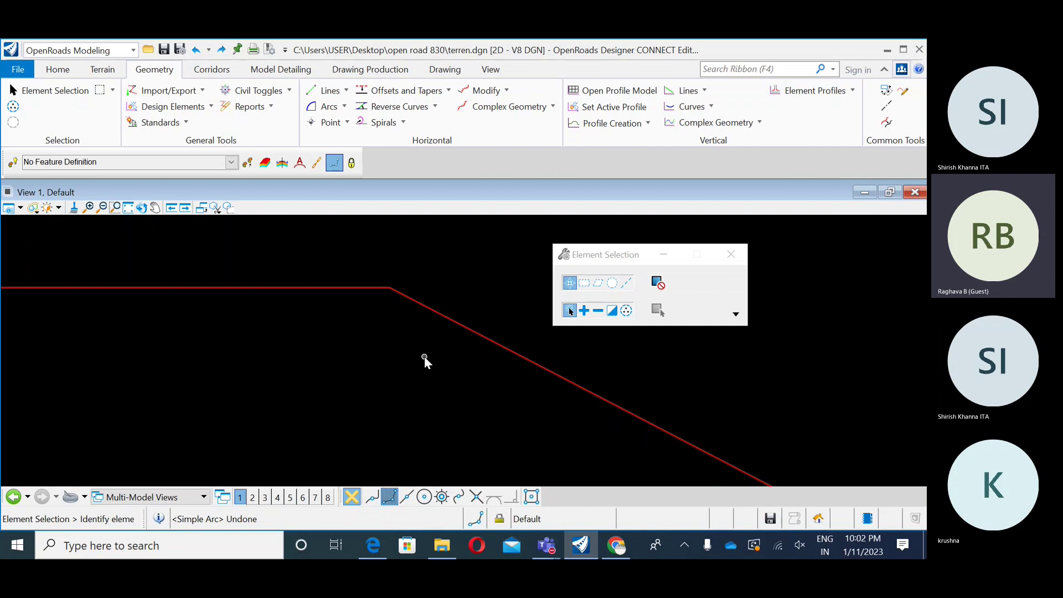
pyautogui.moveTo(354, 322); pyautogui.dragTo(379, 324, button='middle')
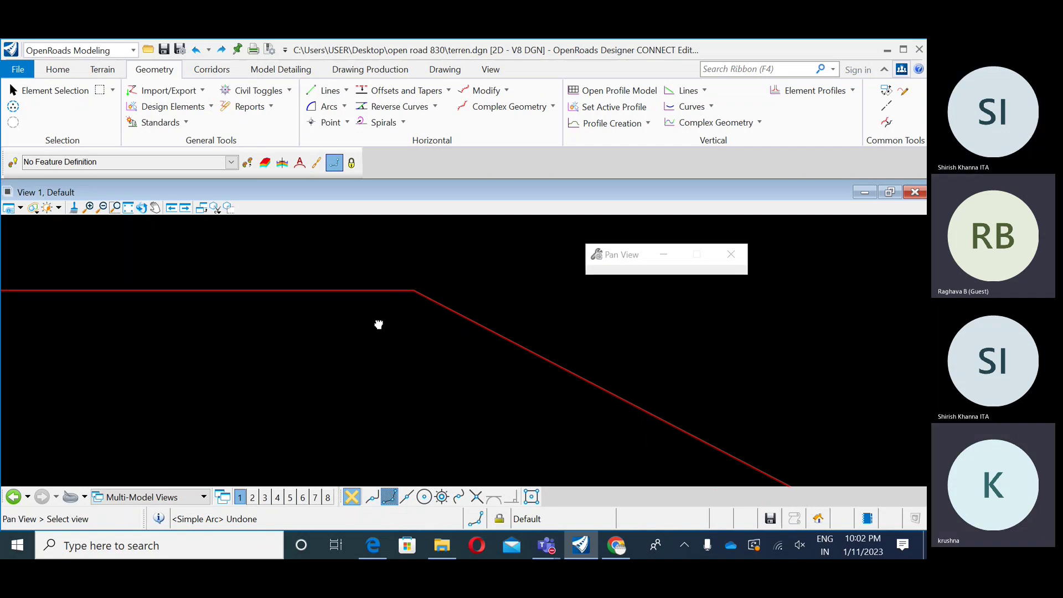
pyautogui.rightClick(381, 317)
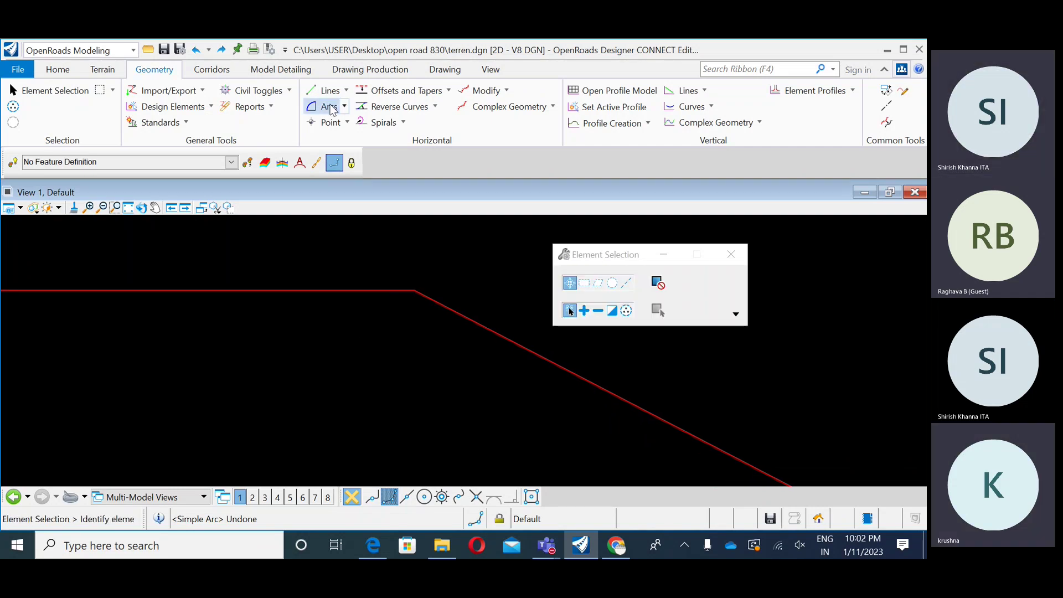
# - Place the 15 m simple arc between the two lines with Trim/Extend set to Back
pyautogui.click(384, 291)
pyautogui.click(458, 313)
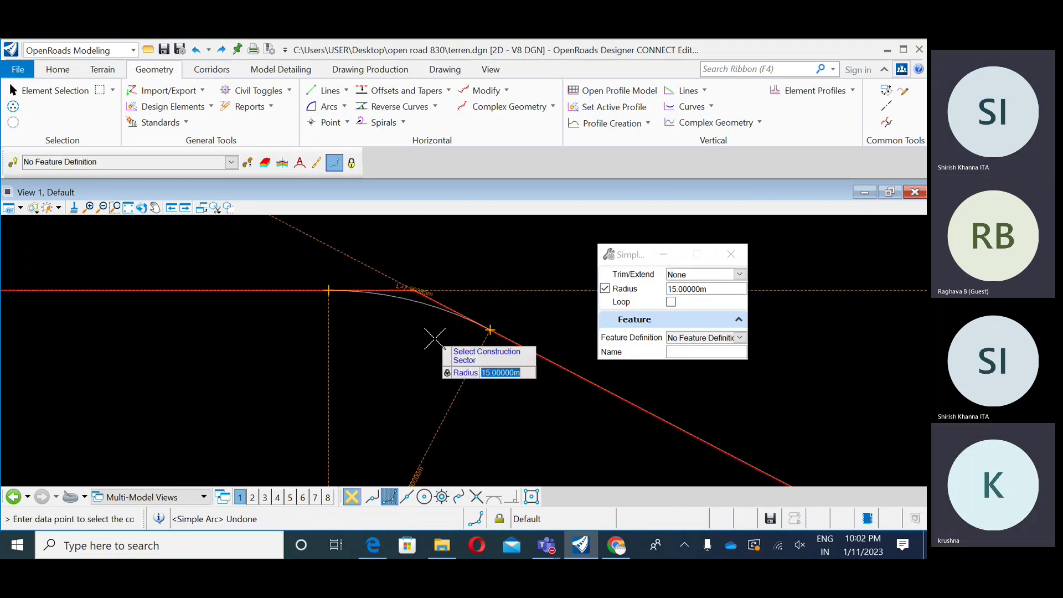
pyautogui.click(369, 371)
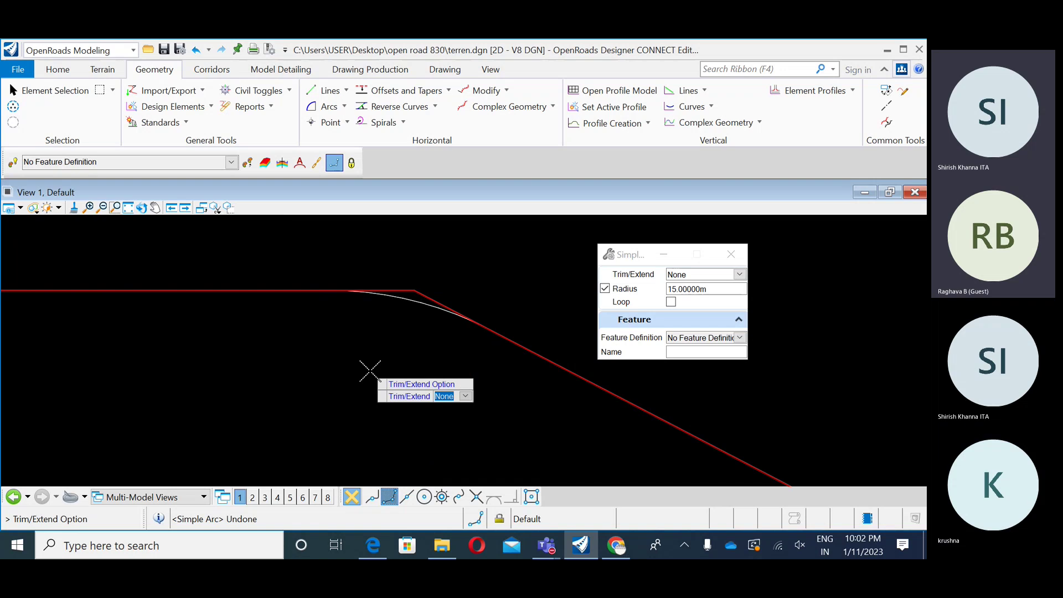
pyautogui.press('Down')
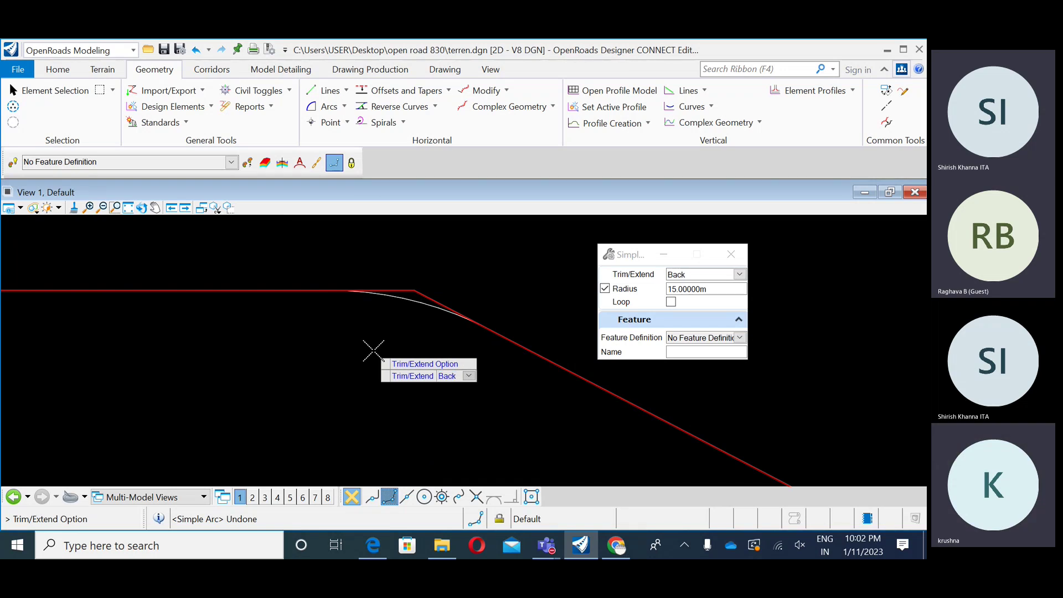
pyautogui.click(373, 350)
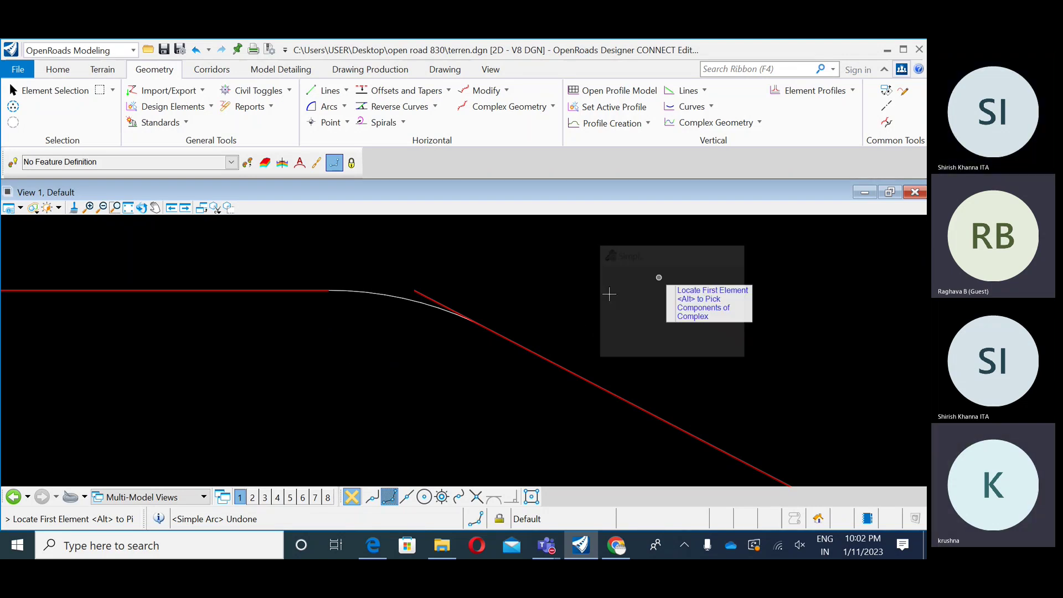
# - Undo the 15 m arc and the trimming of the back line
pyautogui.hotkey('ctrl', 'z')
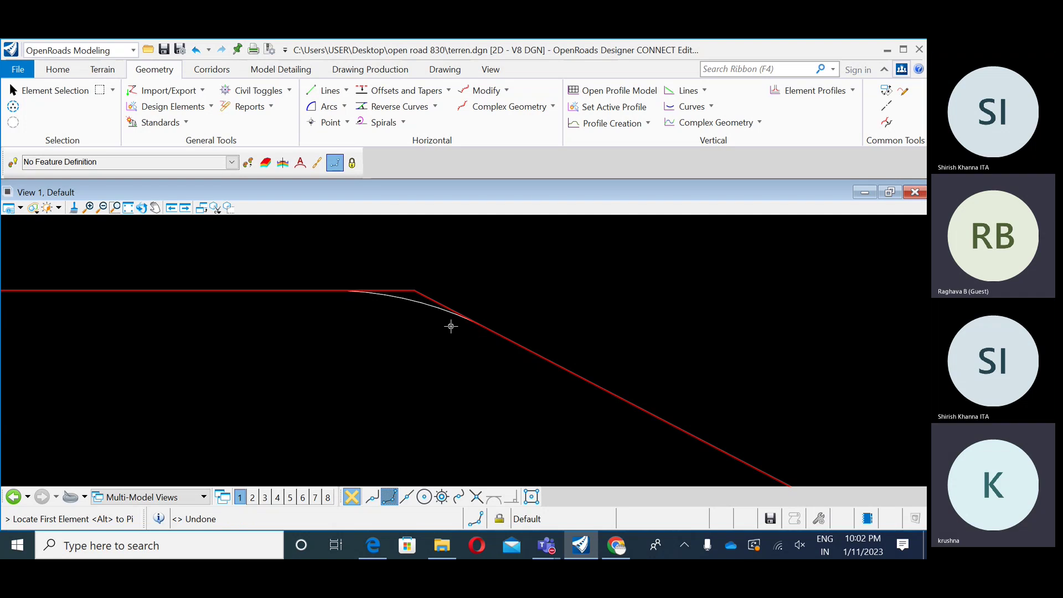
pyautogui.hotkey('ctrl', 'z')
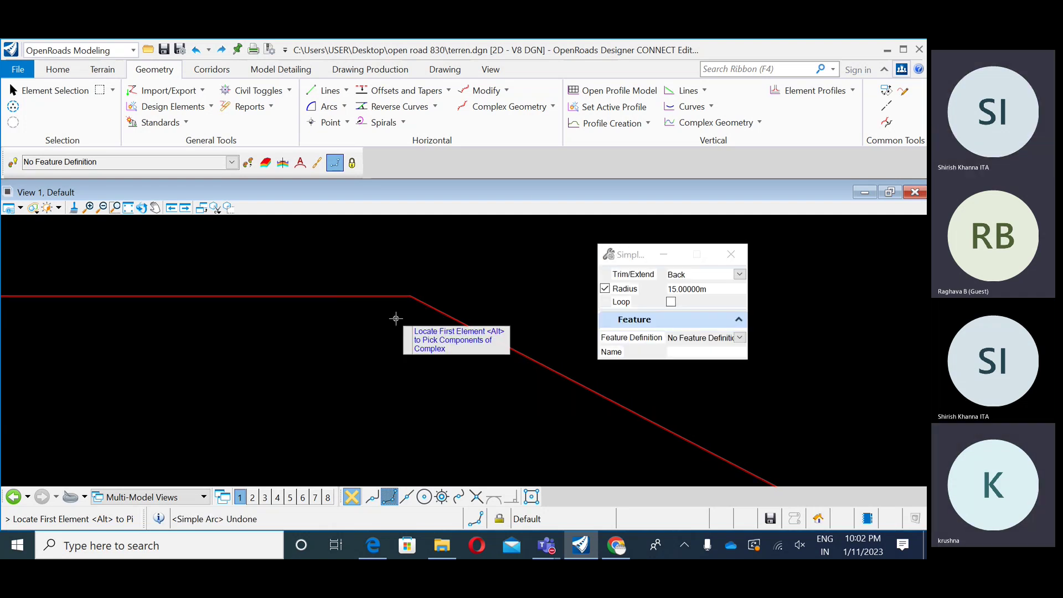
pyautogui.scroll(1, 368, 316)
pyautogui.scroll(-1, 368, 318)
pyautogui.moveTo(357, 365); pyautogui.dragTo(392, 349, button='middle')
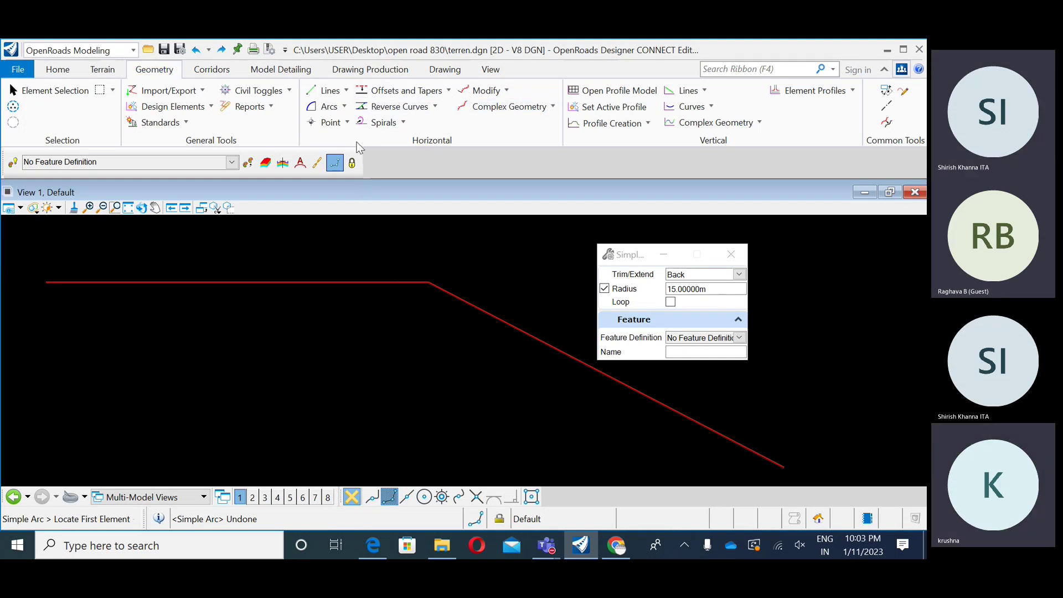
pyautogui.click(347, 91)
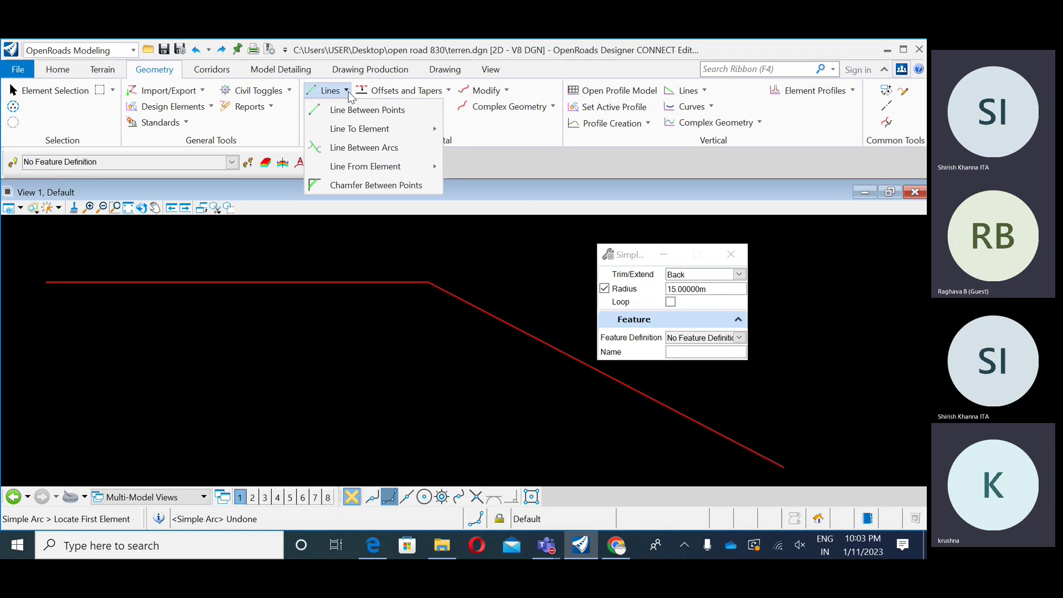
pyautogui.click(347, 91)
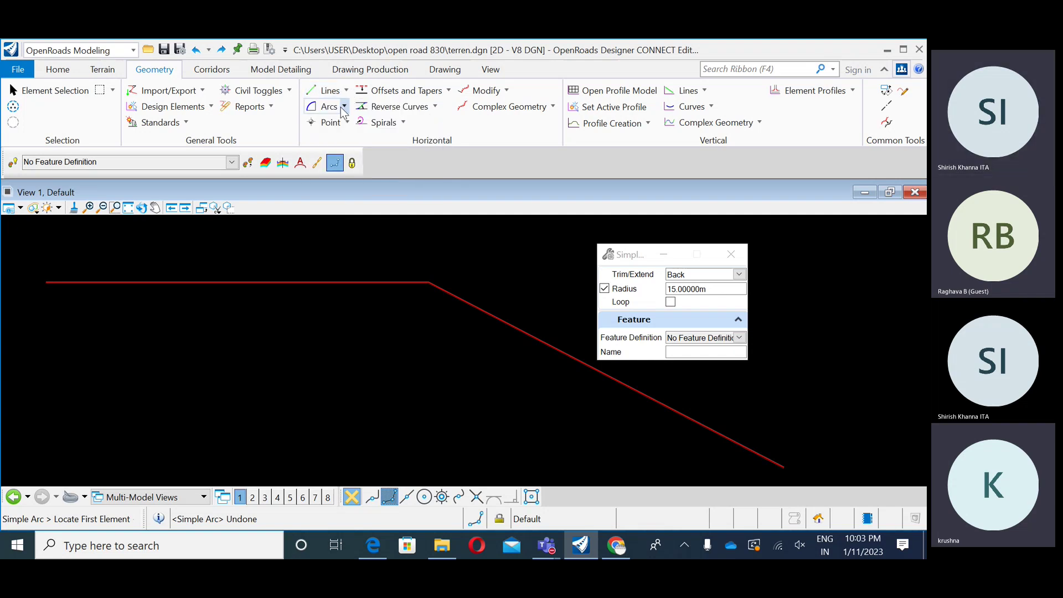
pyautogui.click(345, 107)
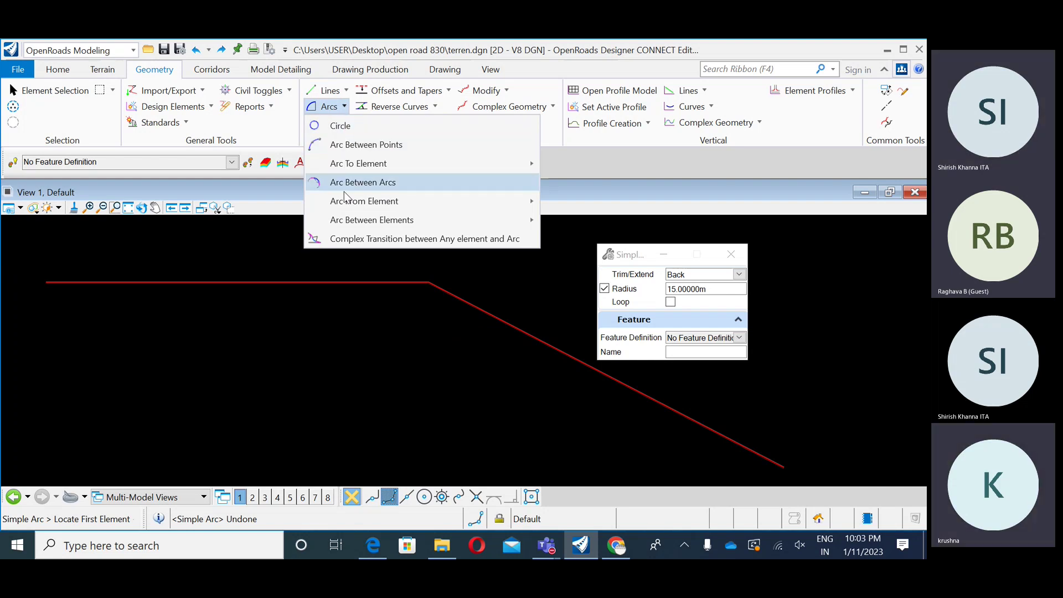
pyautogui.moveTo(365, 201)
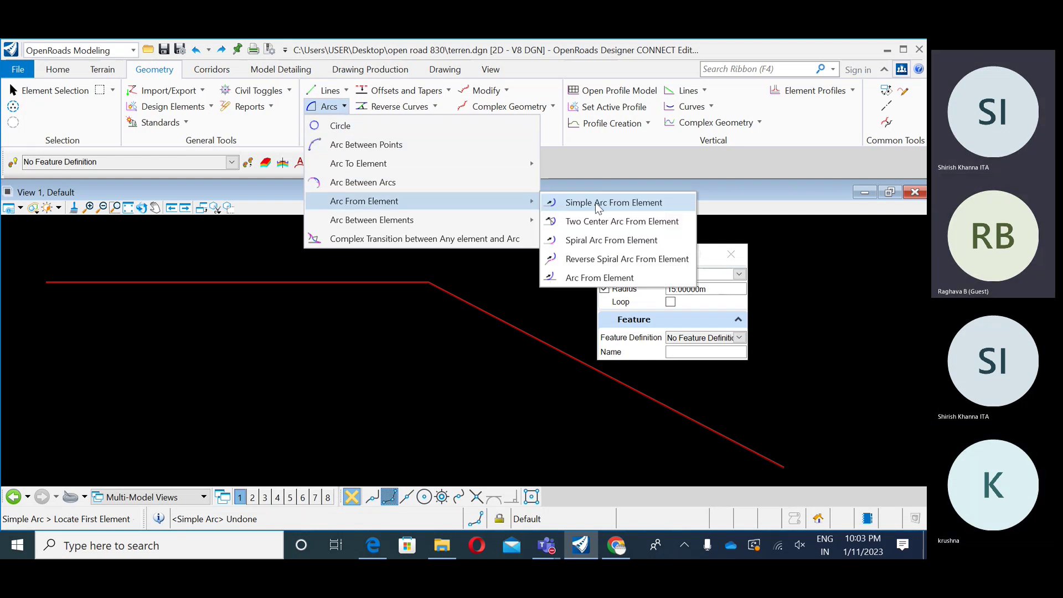
pyautogui.moveTo(427, 224)
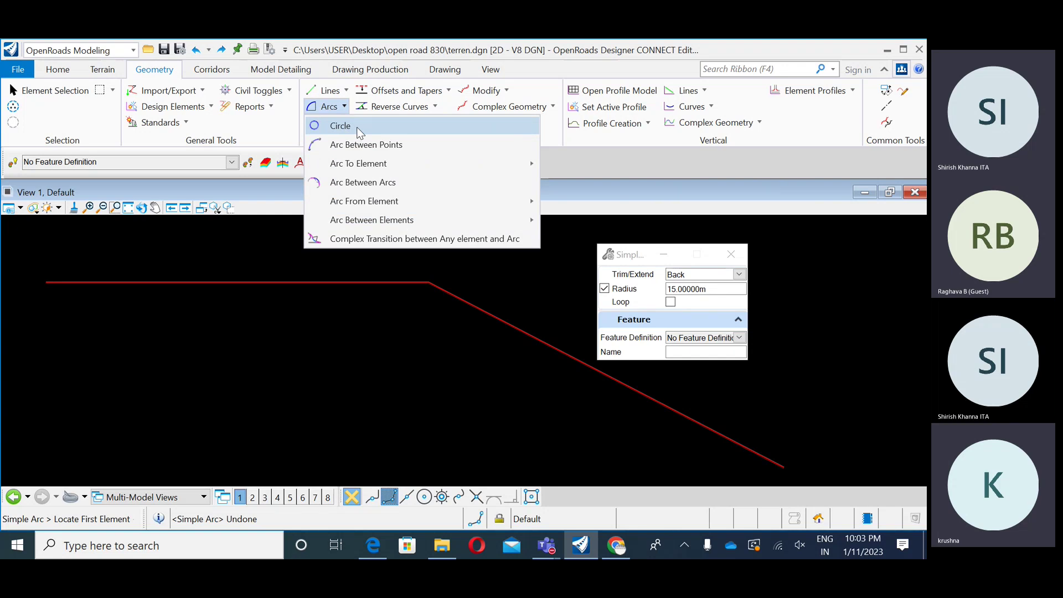
pyautogui.click(580, 153)
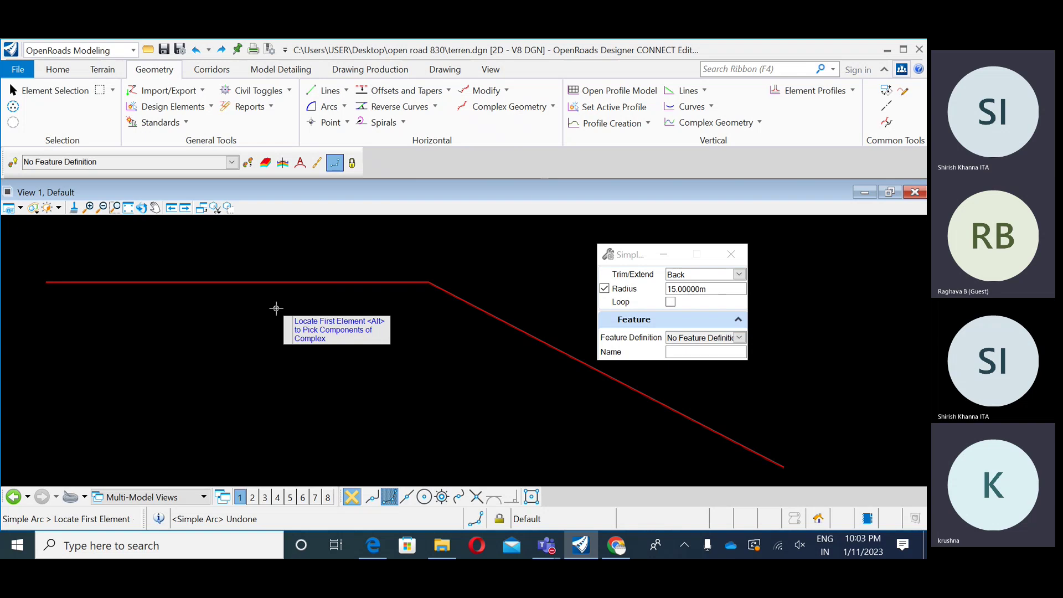
# - Leave the Simple Arc command and delete both practice lines beside the terrain boundary
pyautogui.scroll(-1, 276, 309)
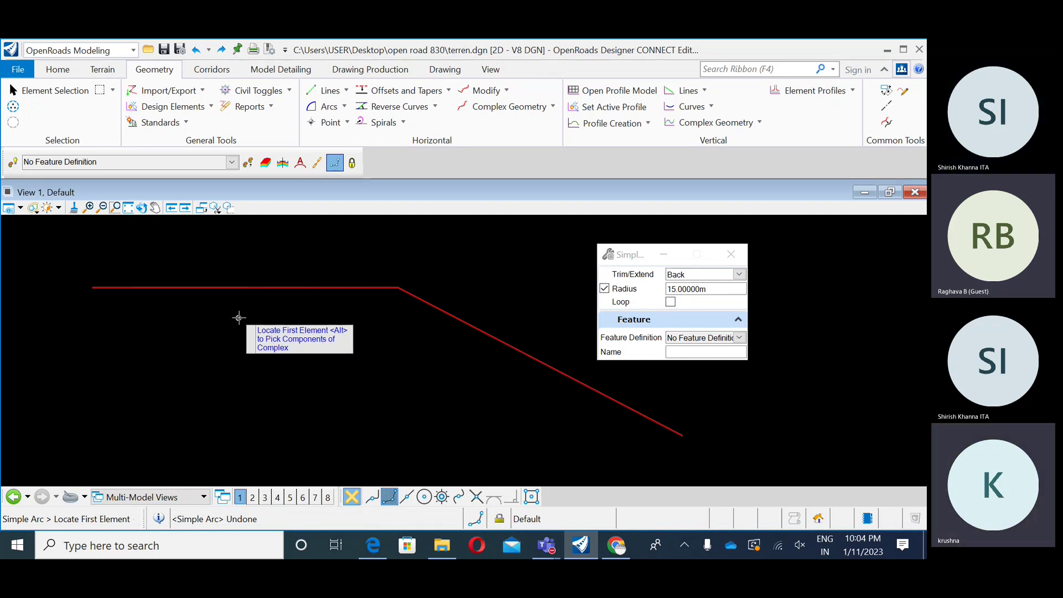
pyautogui.scroll(-6, 351, 327)
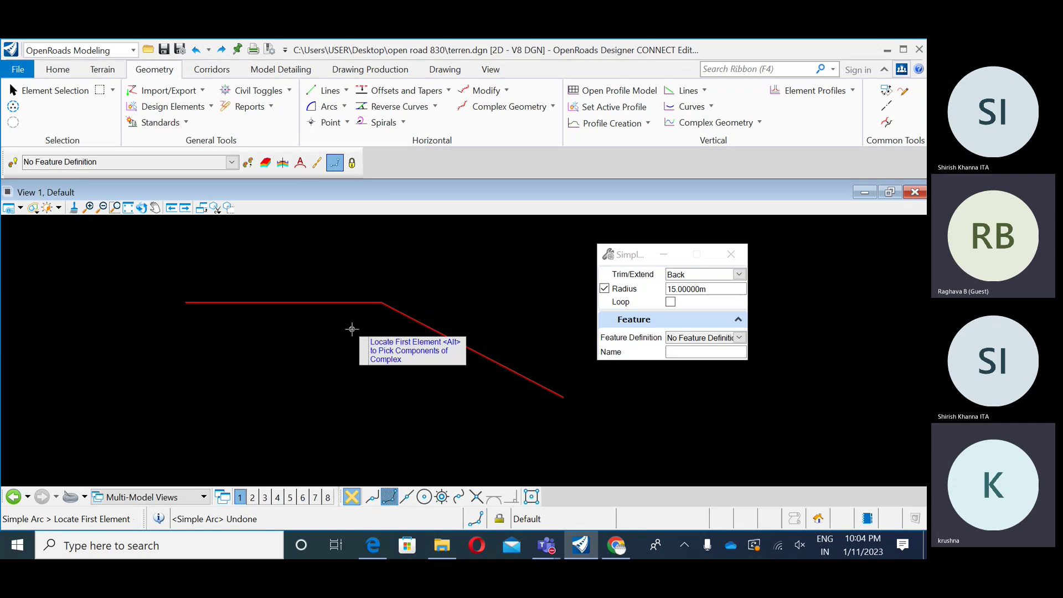
pyautogui.scroll(-5, 340, 336)
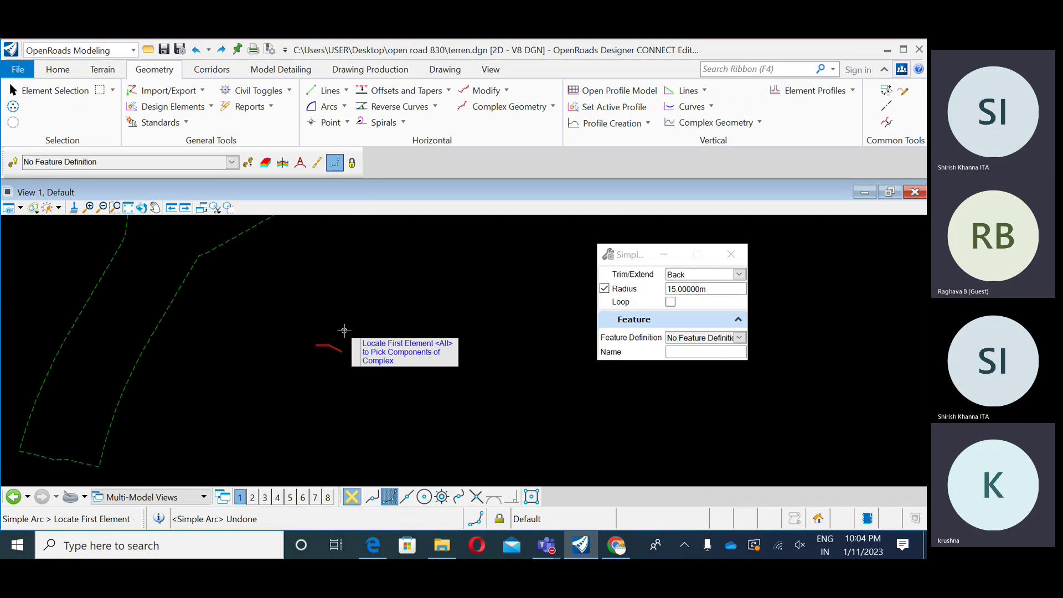
pyautogui.press('Escape')
pyautogui.moveTo(367, 325); pyautogui.dragTo(294, 377)
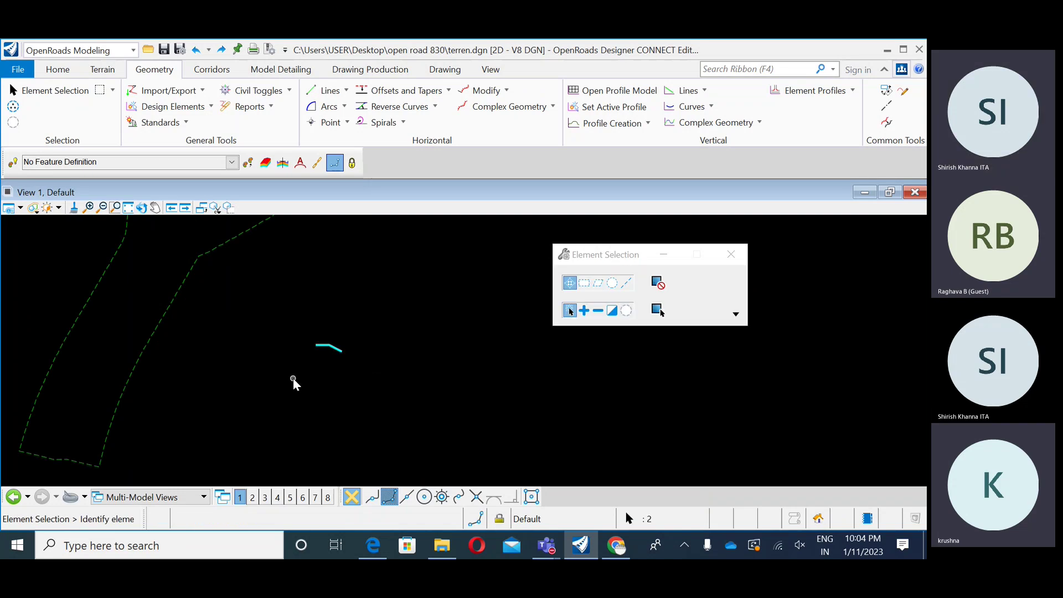
pyautogui.press('Delete')
# - Open the drawing's references list and start attaching a new reference file
pyautogui.scroll(-3, 293, 378)
pyautogui.moveTo(373, 373)
pyautogui.mouseDown(button='middle')
pyautogui.moveTo(346, 408)
pyautogui.moveTo(334, 380)
pyautogui.mouseUp(button='middle')
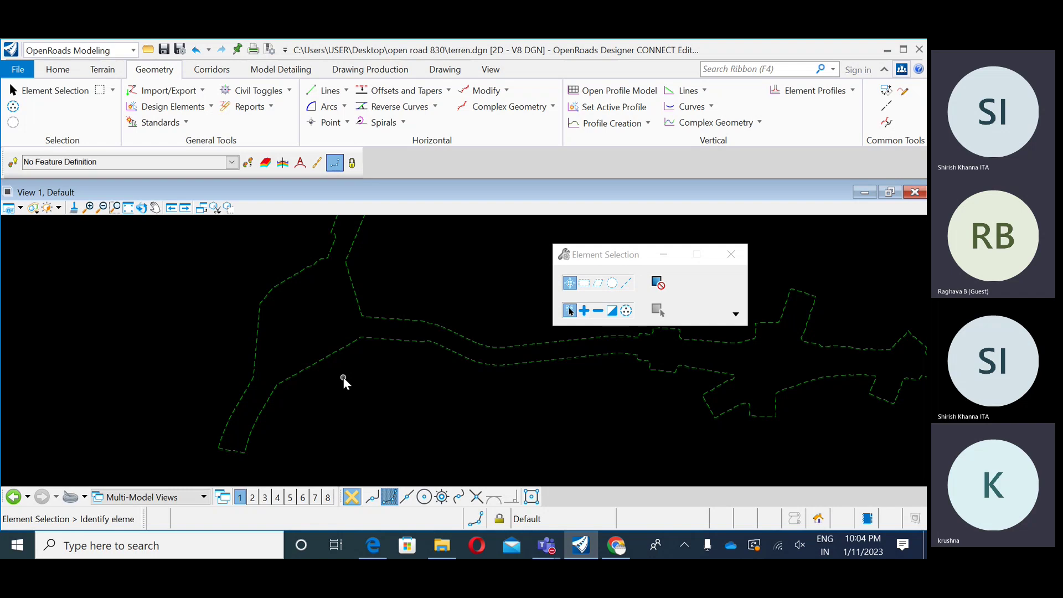
pyautogui.moveTo(437, 386)
pyautogui.mouseDown(button='middle')
pyautogui.moveTo(334, 396)
pyautogui.moveTo(284, 384)
pyautogui.mouseUp(button='middle')
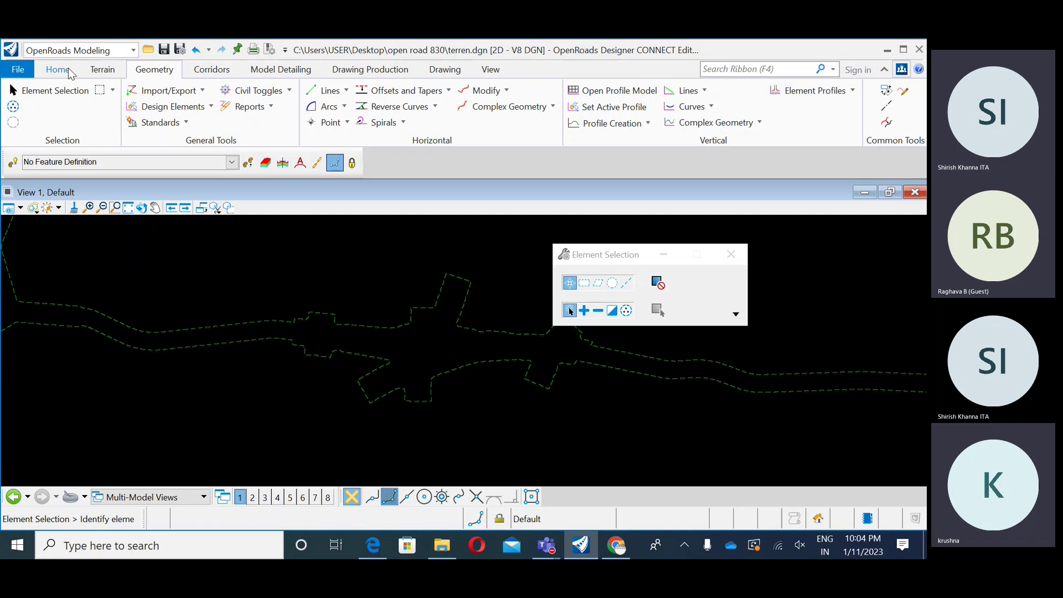
pyautogui.scroll(2, 249, 119)
pyautogui.click(323, 105)
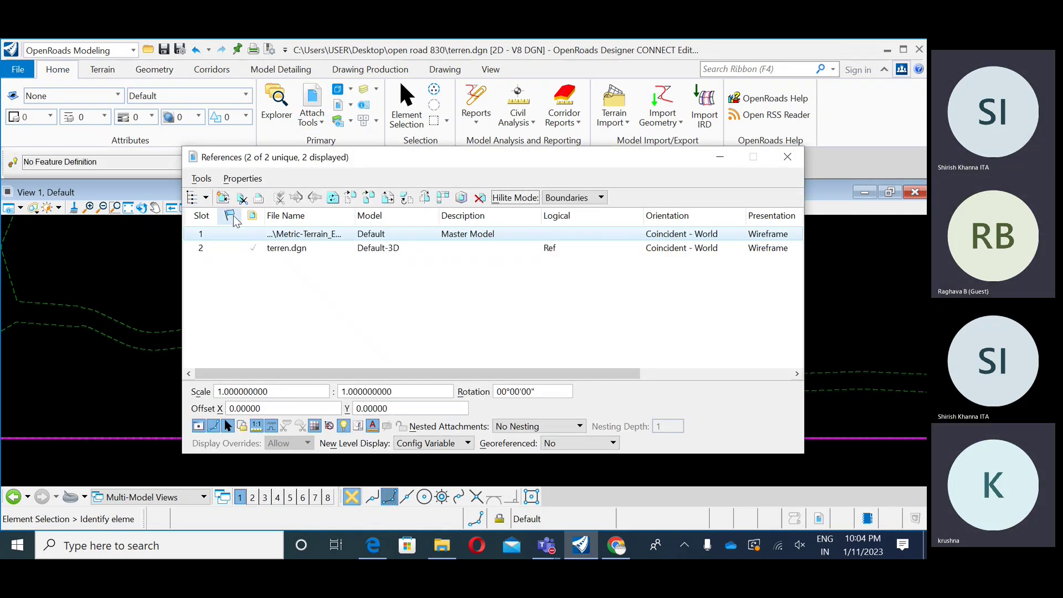
pyautogui.click(202, 180)
pyautogui.click(260, 186)
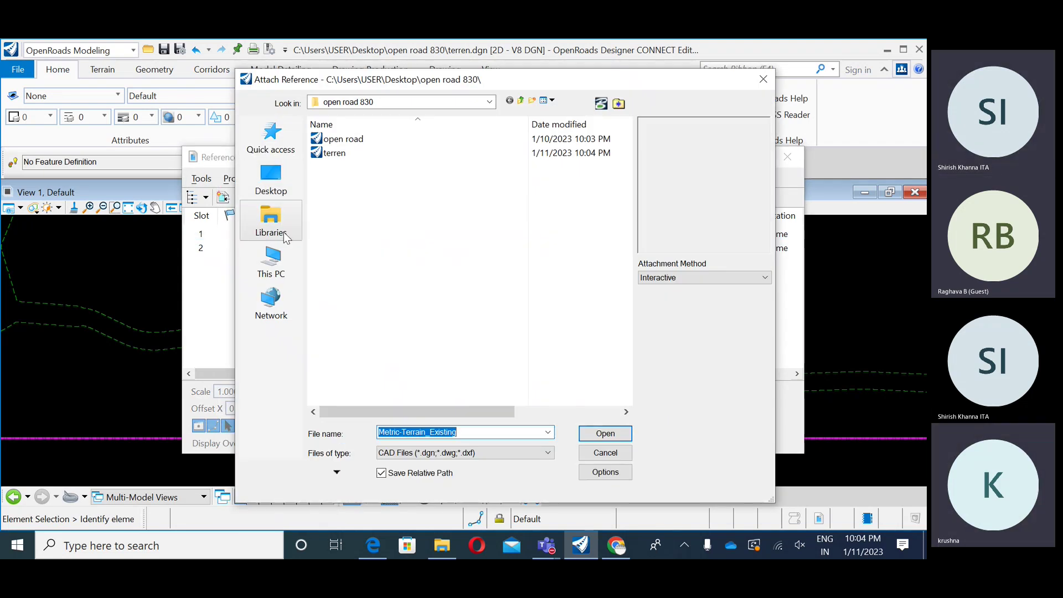
# - Attach Aerial_Topo.dgn from the QuickStart for Geometry - Road folder with Coincident - World orientation and close the references list
pyautogui.click(272, 274)
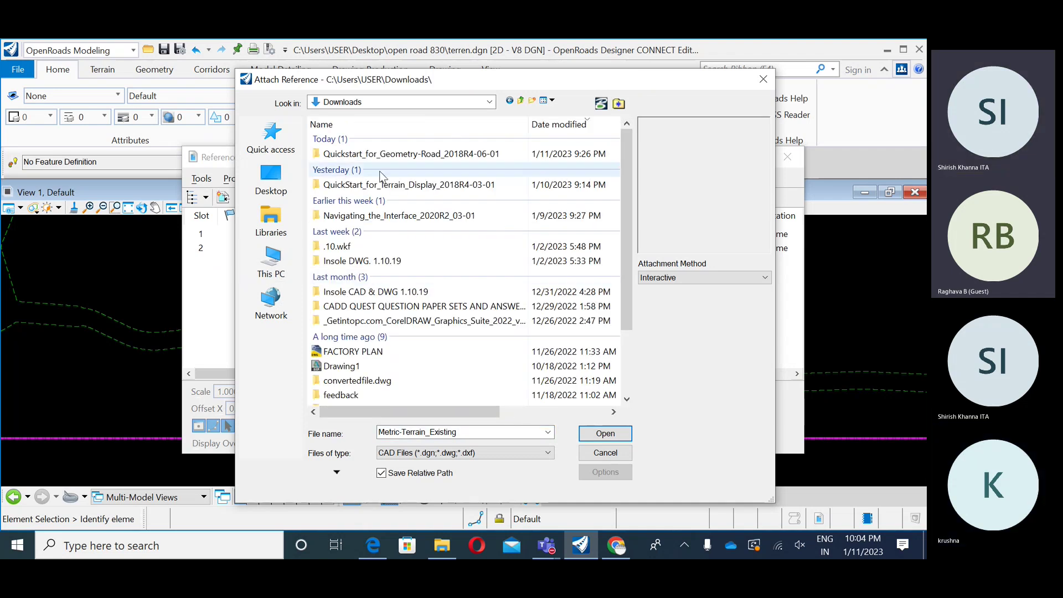
pyautogui.doubleClick(376, 154)
pyautogui.doubleClick(374, 140)
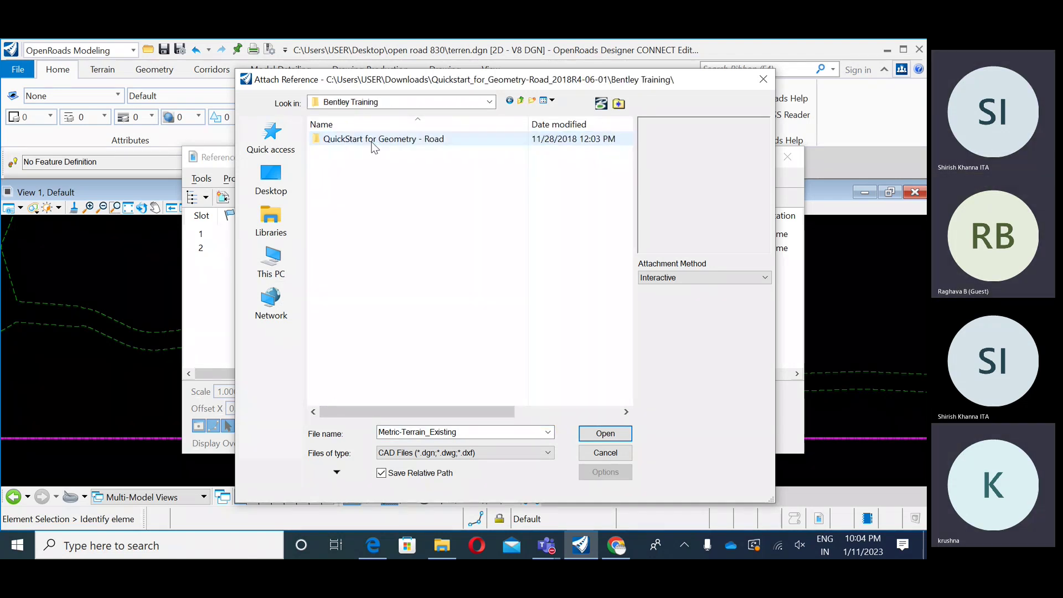
pyautogui.doubleClick(372, 143)
pyautogui.click(370, 139)
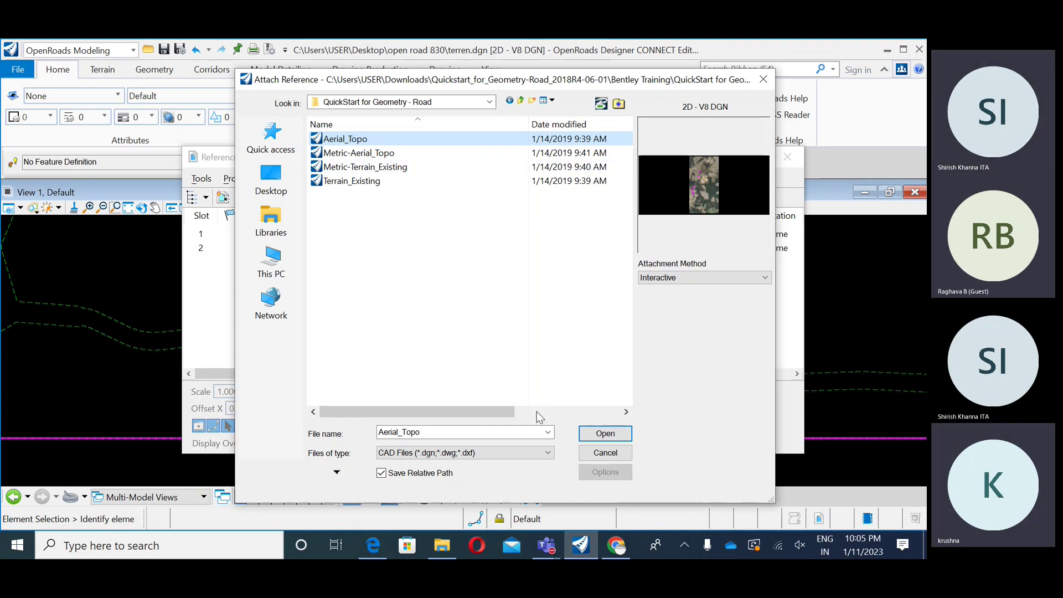
pyautogui.click(584, 433)
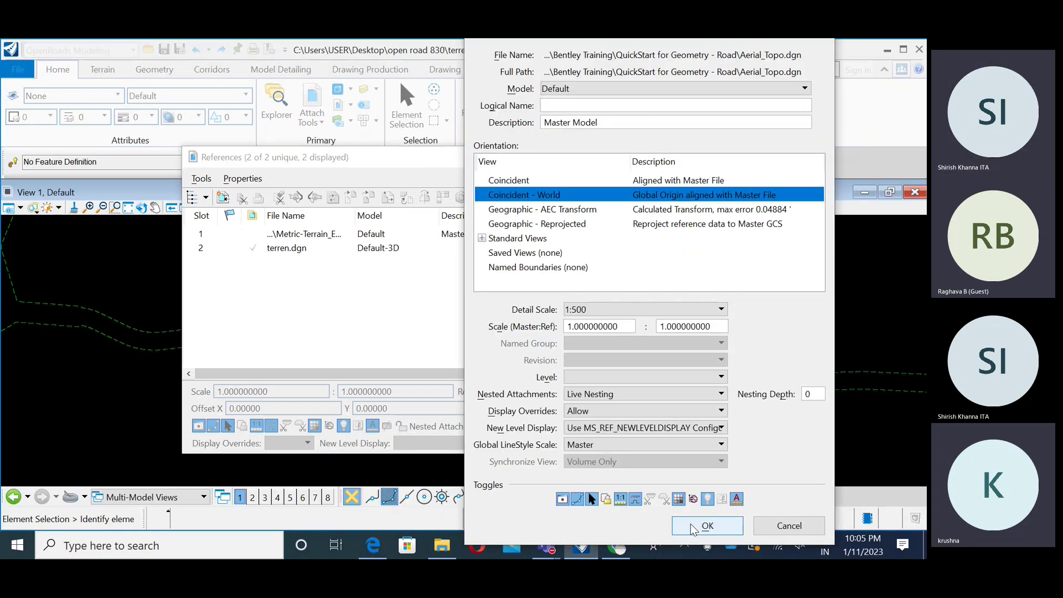
pyautogui.click(703, 526)
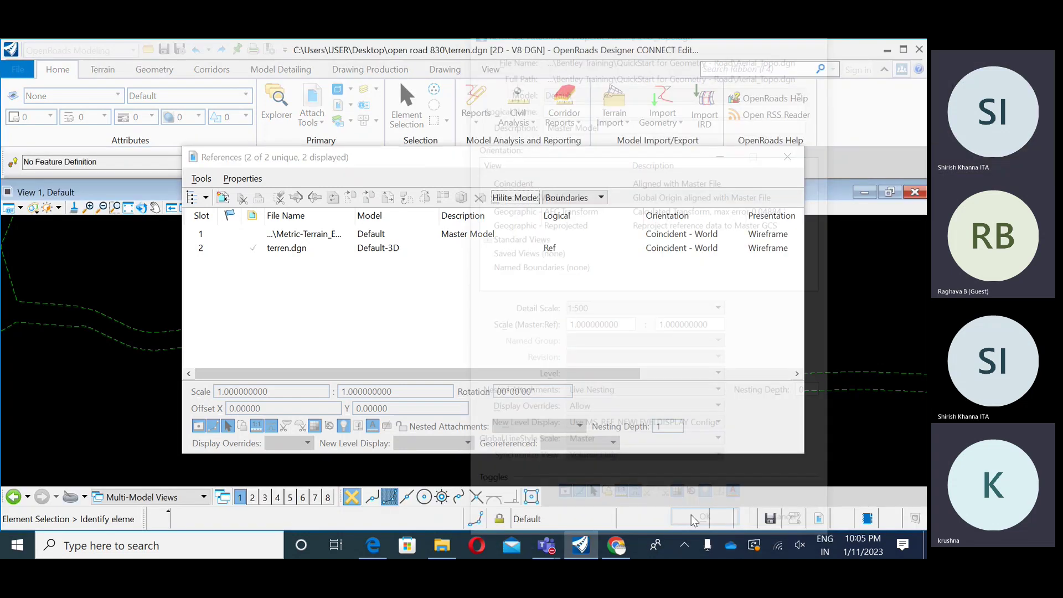
pyautogui.click(790, 161)
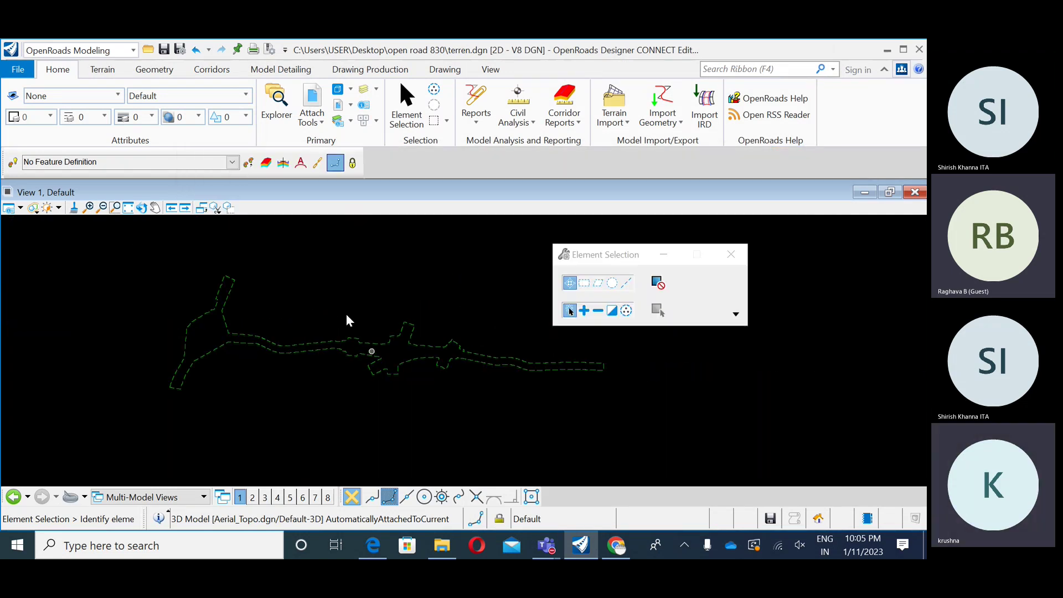
# - Fit the view to the extents of all files, including the attached aerial image
pyautogui.click(101, 207)
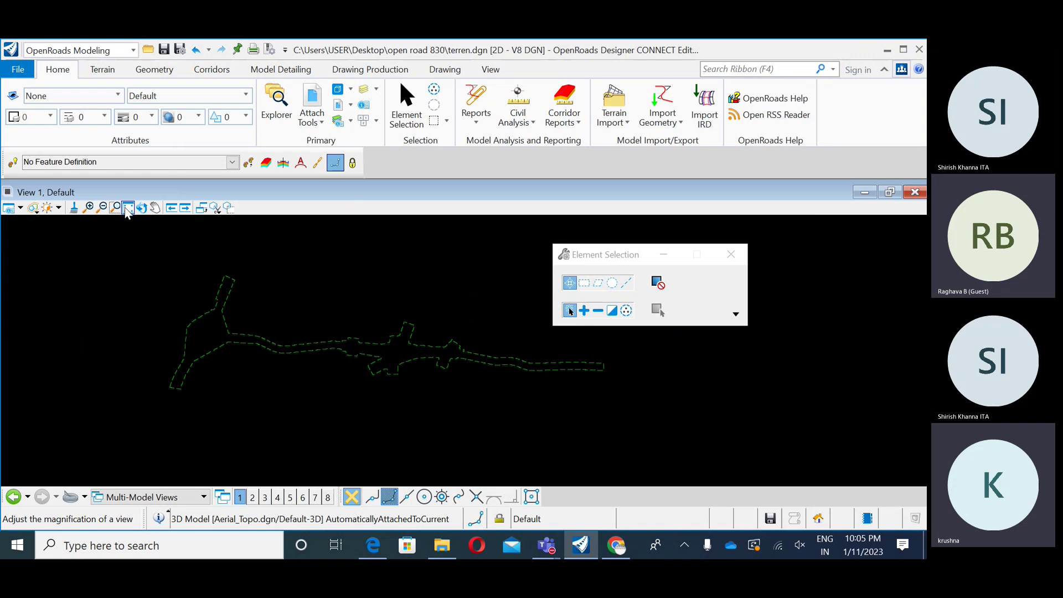
pyautogui.click(128, 207)
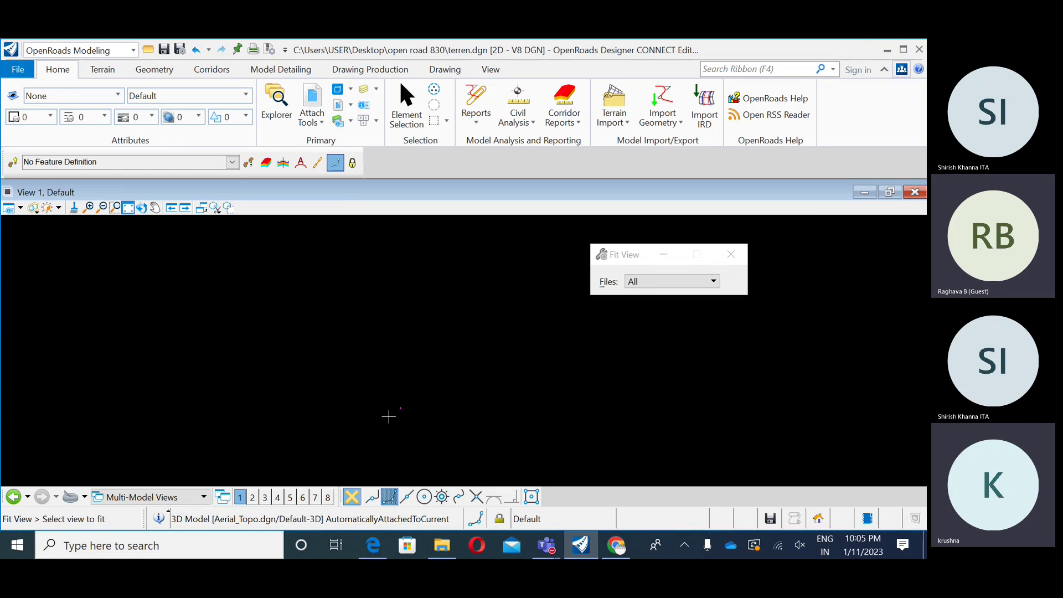
pyautogui.click(414, 399)
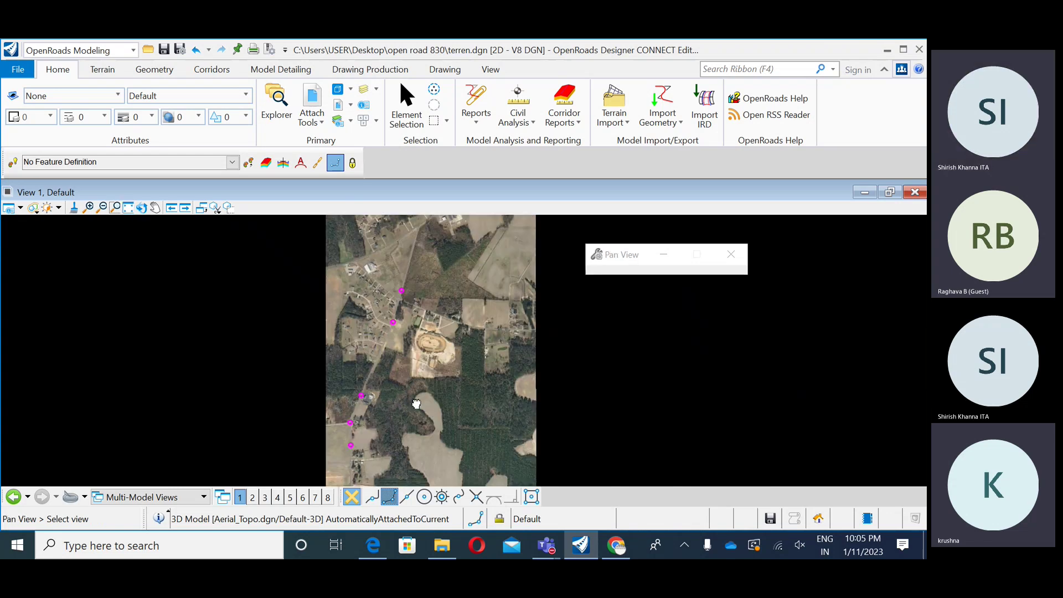
# - Examine the magenta circles placed along the main road on the aerial image, from the southern field up past the housing area
pyautogui.scroll(5, 382, 355)
pyautogui.scroll(3, 386, 343)
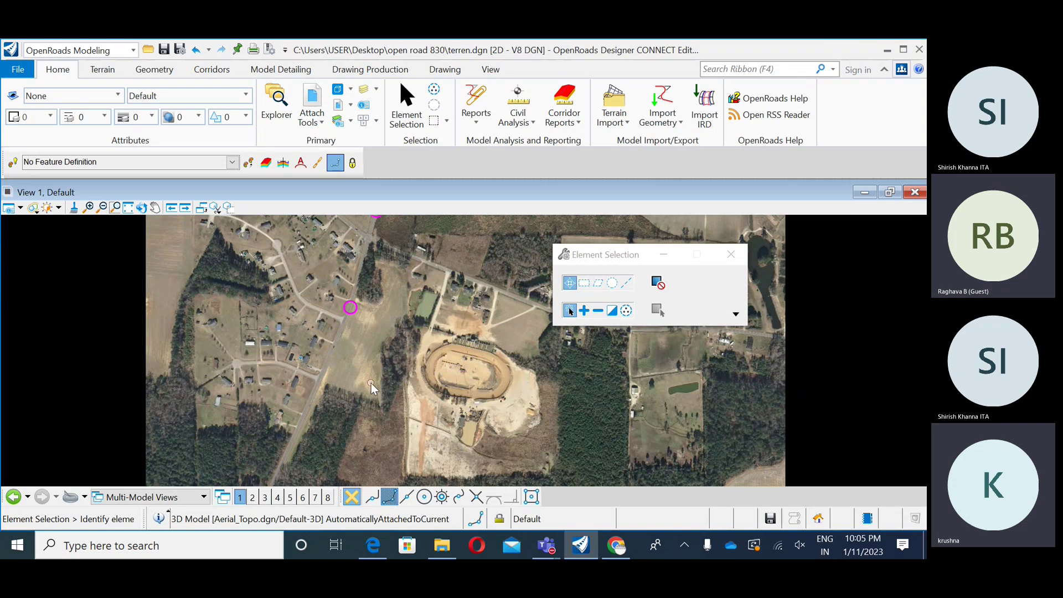
pyautogui.scroll(-2, 364, 331)
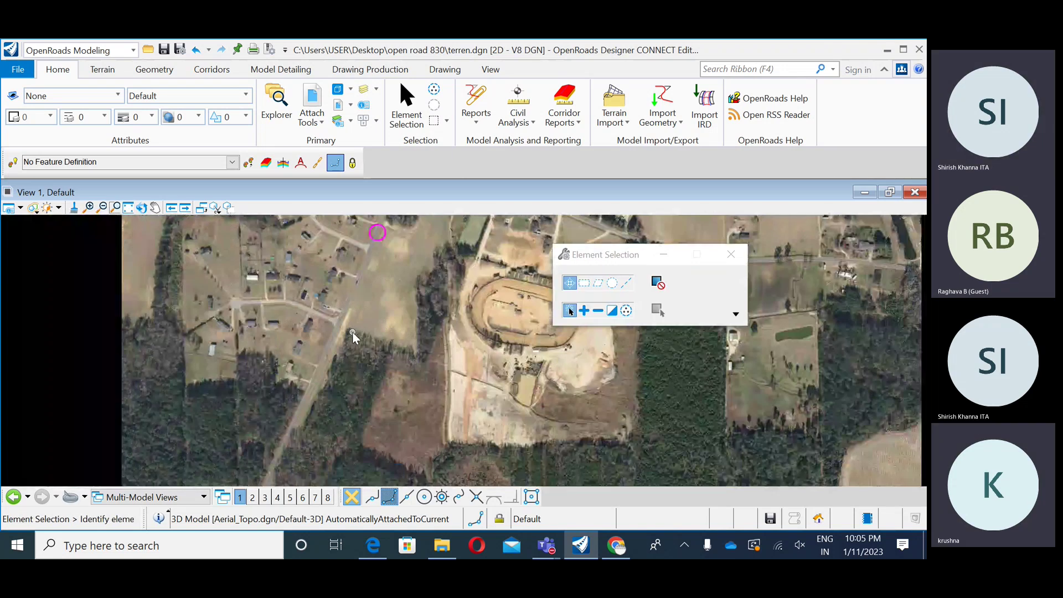
pyautogui.scroll(-1, 343, 394)
pyautogui.scroll(4, 344, 397)
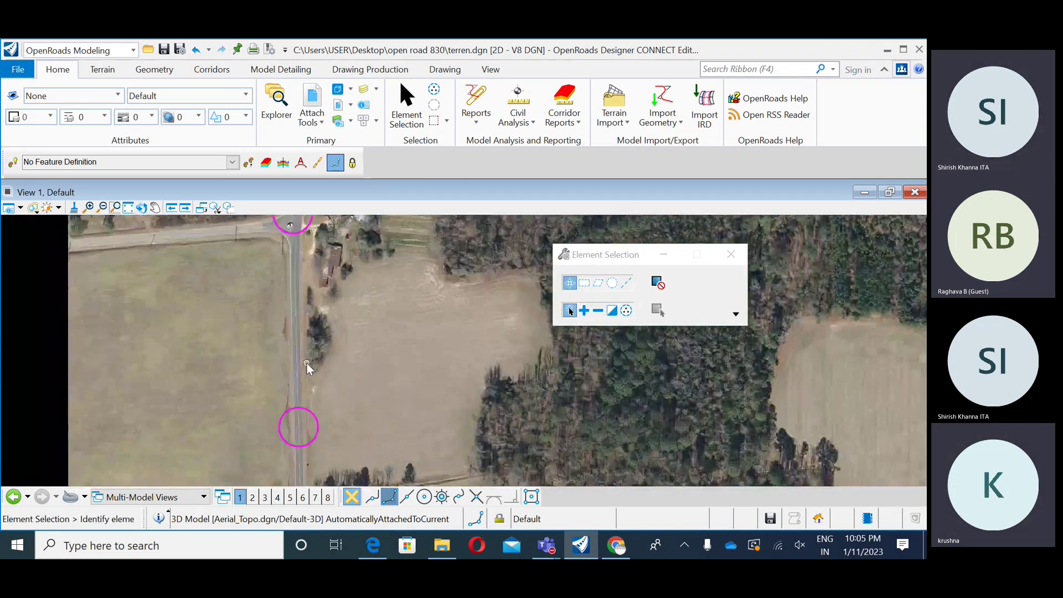
pyautogui.moveTo(308, 368); pyautogui.dragTo(286, 294, button='middle')
pyautogui.moveTo(341, 348); pyautogui.dragTo(398, 351, button='middle')
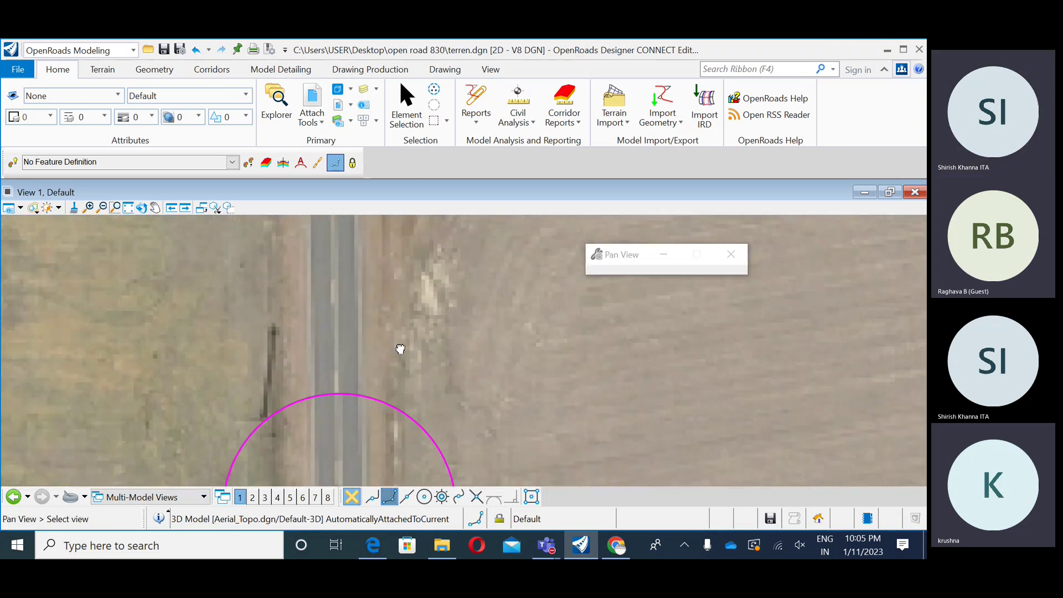
pyautogui.scroll(2, 391, 361)
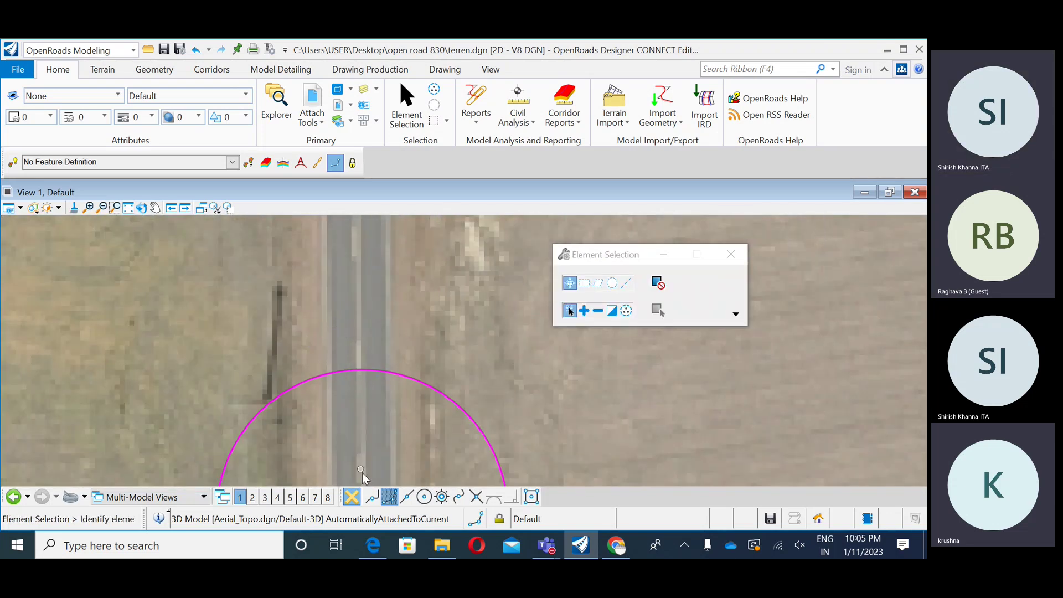
pyautogui.scroll(-1, 355, 343)
pyautogui.scroll(-1, 355, 343)
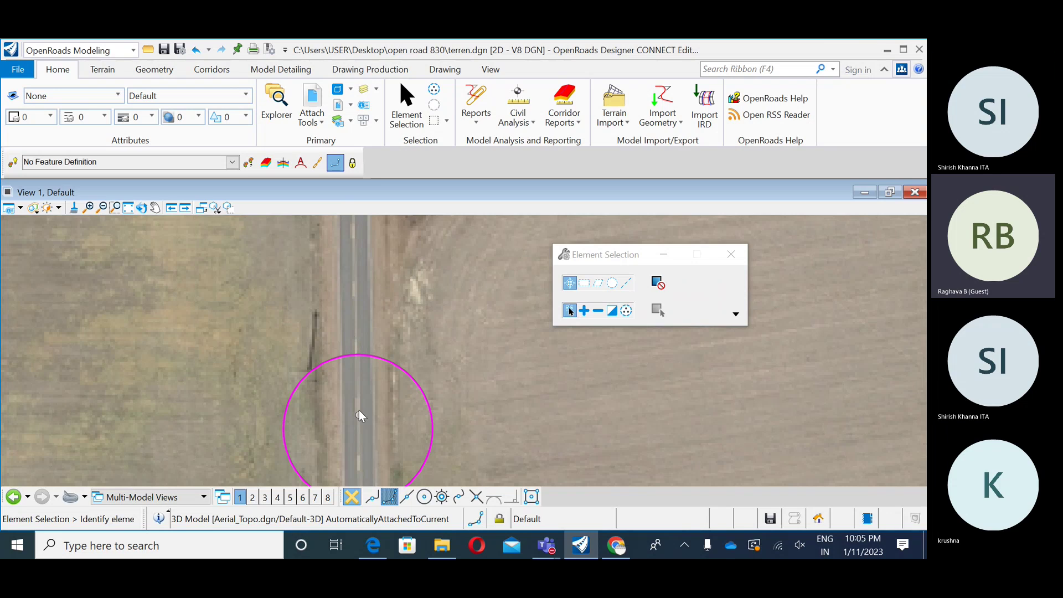
pyautogui.moveTo(361, 354); pyautogui.dragTo(361, 467, button='middle')
pyautogui.moveTo(363, 380); pyautogui.dragTo(322, 400, button='middle')
pyautogui.scroll(-3, 323, 400)
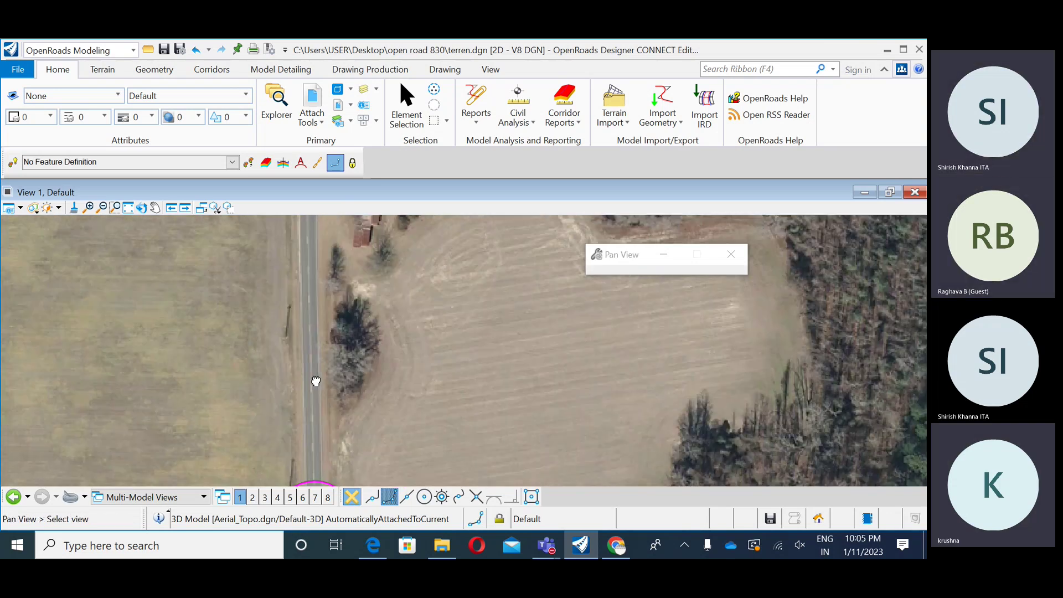
pyautogui.scroll(-2, 415, 270)
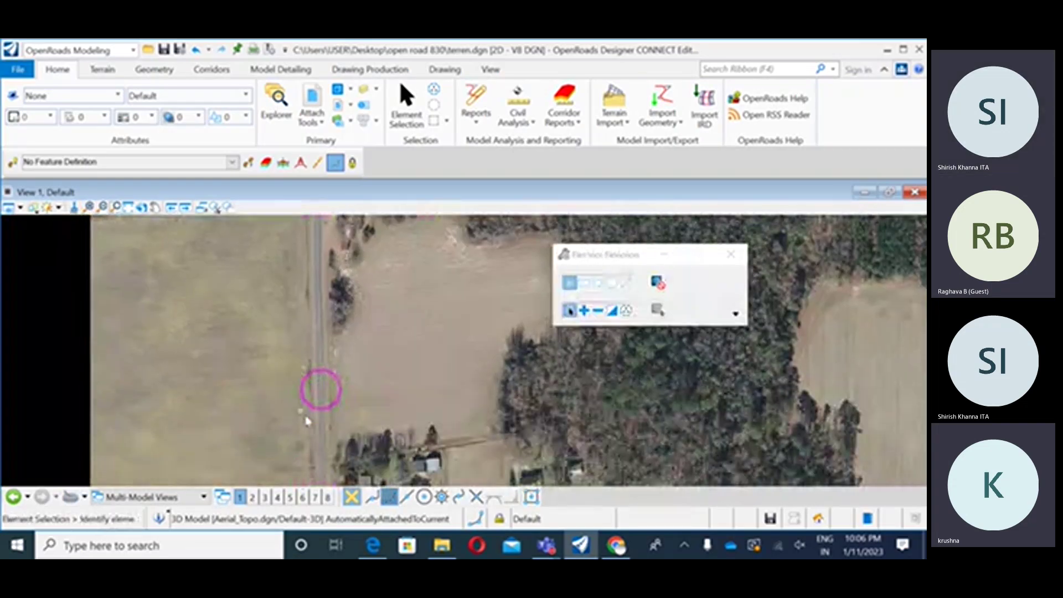
pyautogui.moveTo(318, 388); pyautogui.dragTo(310, 351, button='middle')
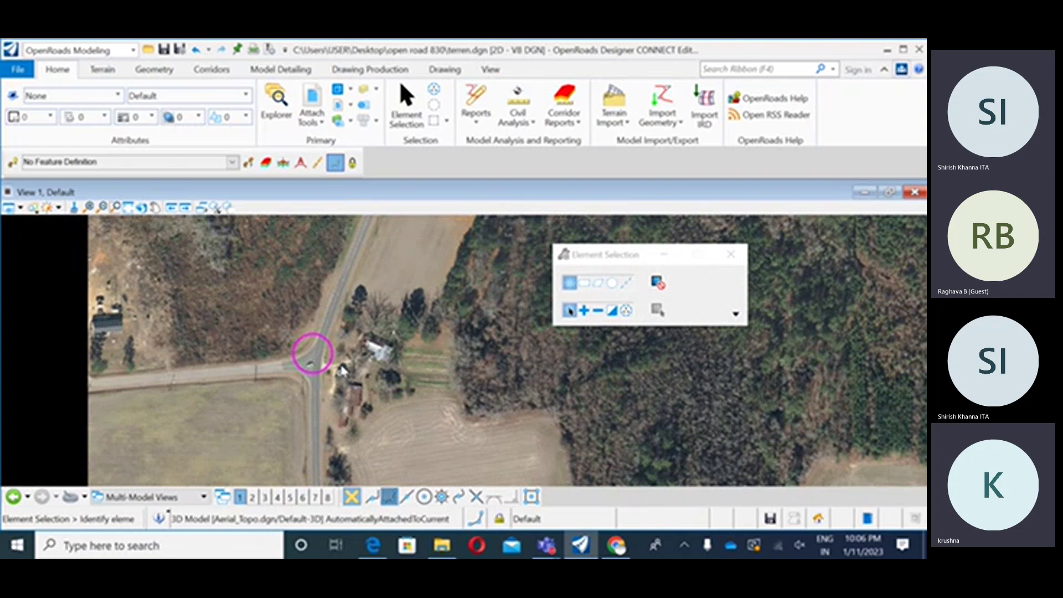
pyautogui.scroll(-2, 321, 355)
pyautogui.scroll(2, 415, 286)
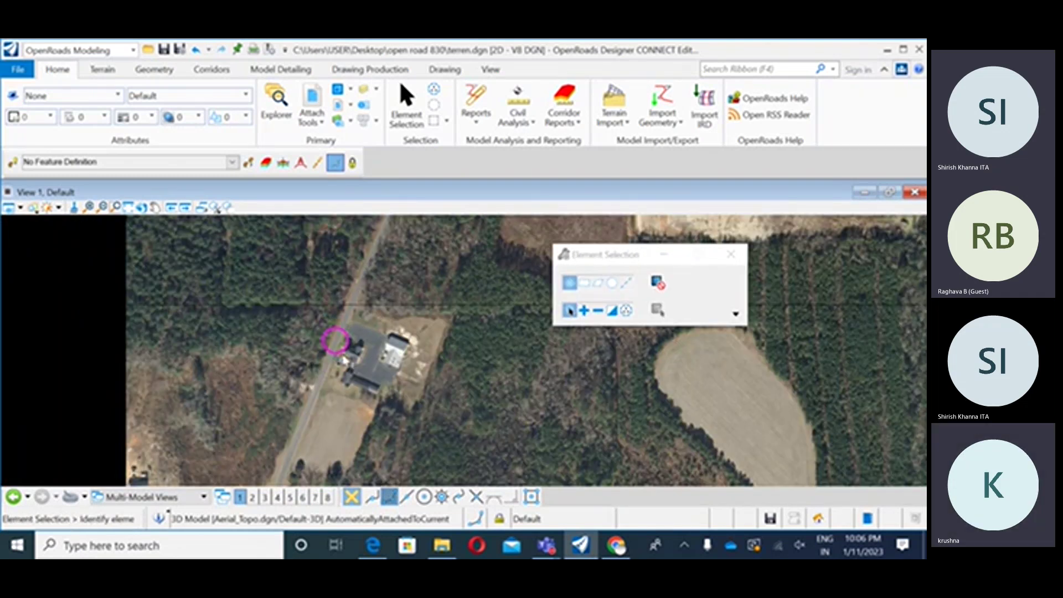
pyautogui.scroll(-2, 424, 307)
pyautogui.scroll(-3, 424, 308)
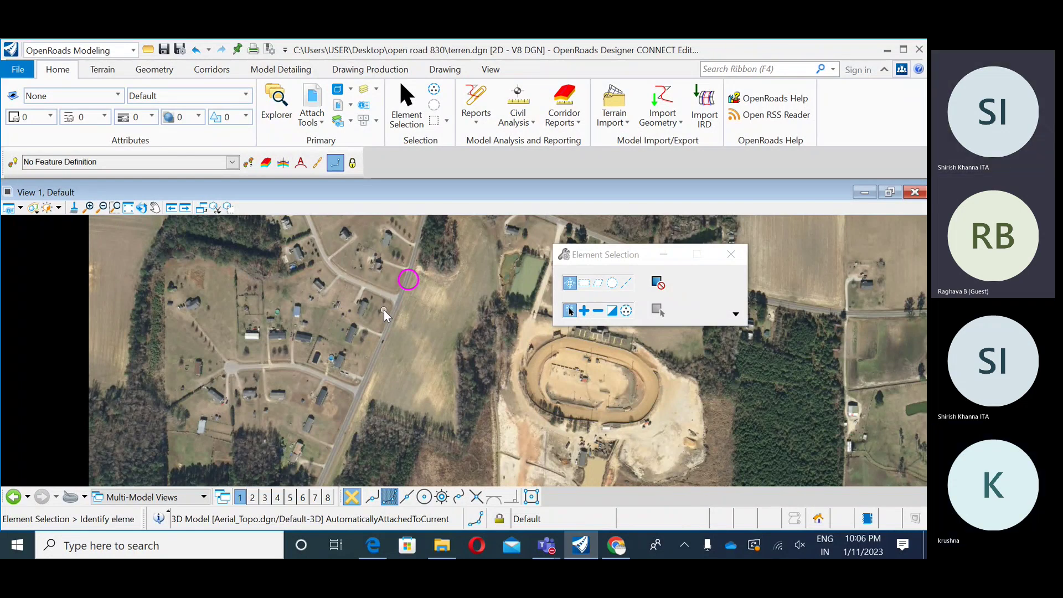
pyautogui.scroll(3, 388, 349)
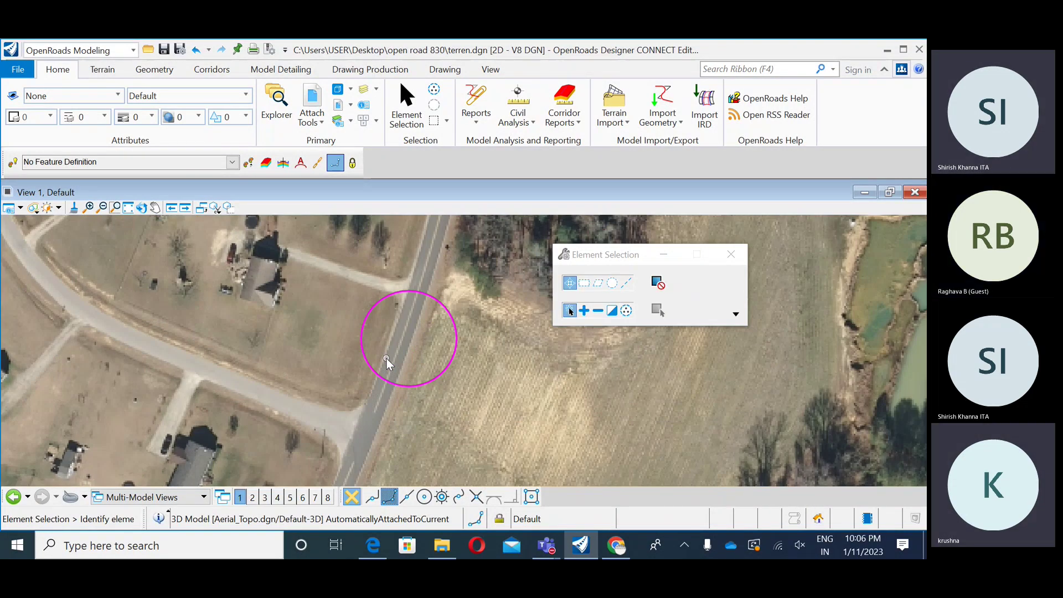
pyautogui.scroll(-3, 382, 365)
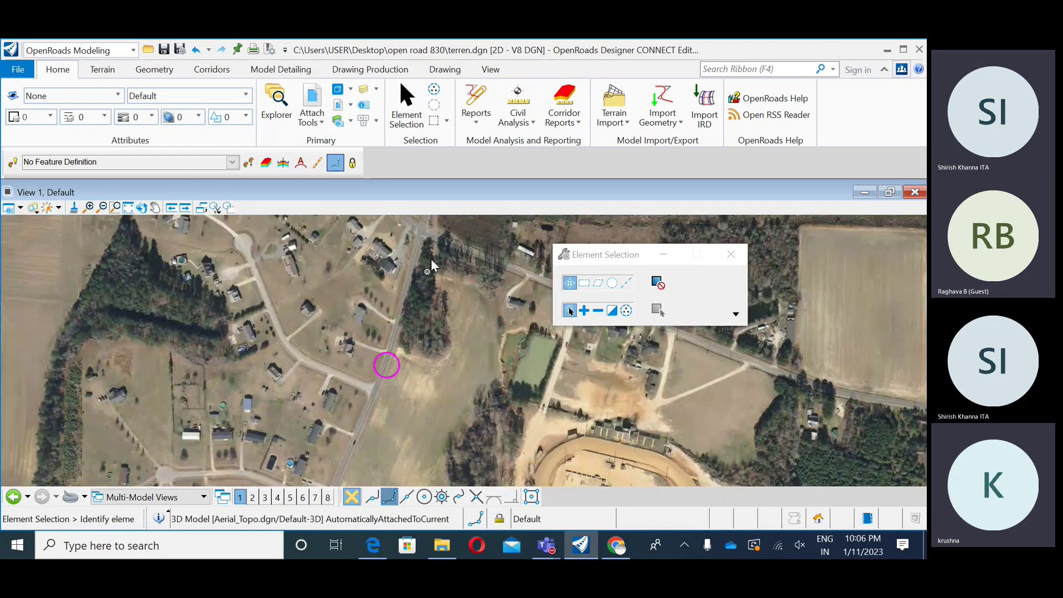
pyautogui.scroll(-5, 426, 275)
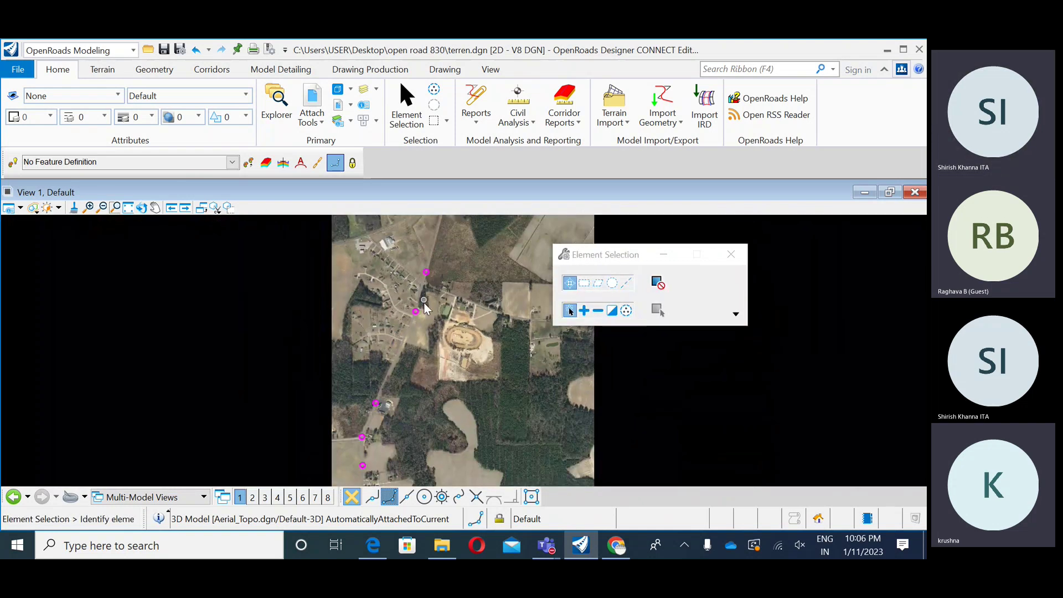
pyautogui.scroll(2, 386, 384)
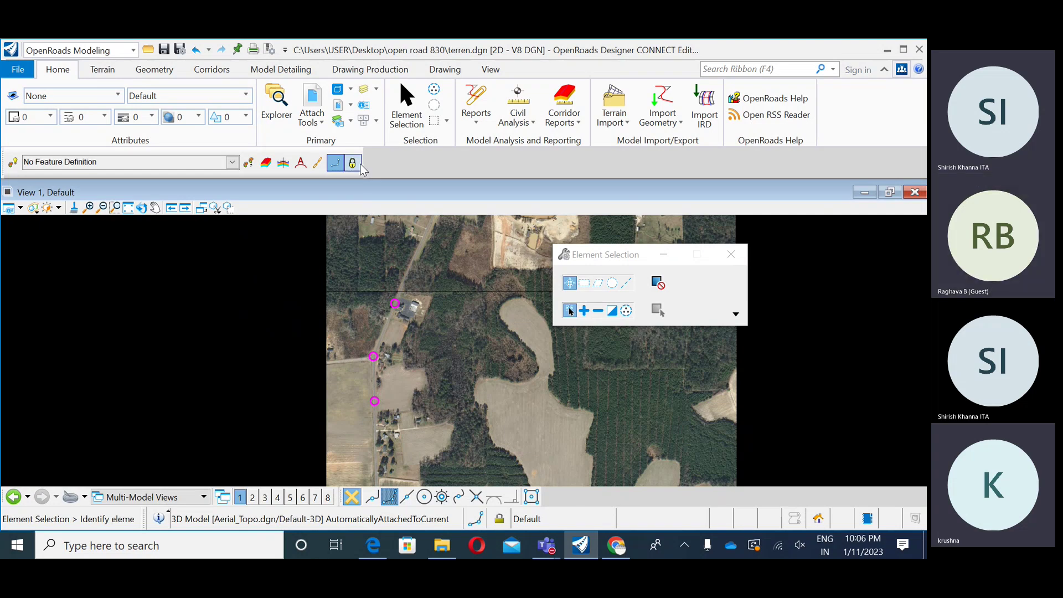
# - Draw a Geom_Baseline line along the road from the centre of the southernmost magenta circle to the centre of the road junction circle
pyautogui.click(156, 72)
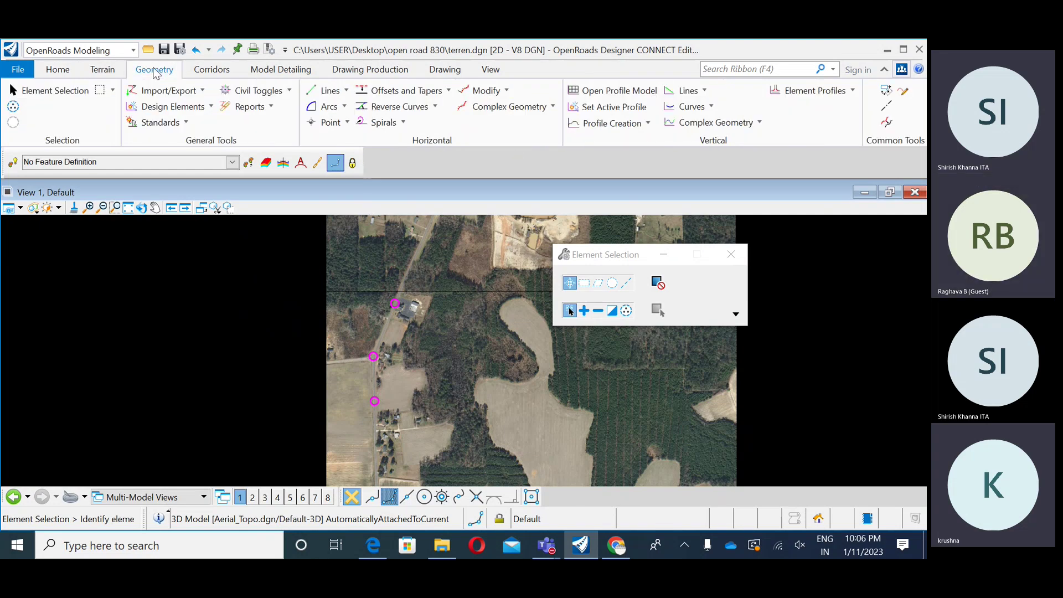
pyautogui.click(332, 94)
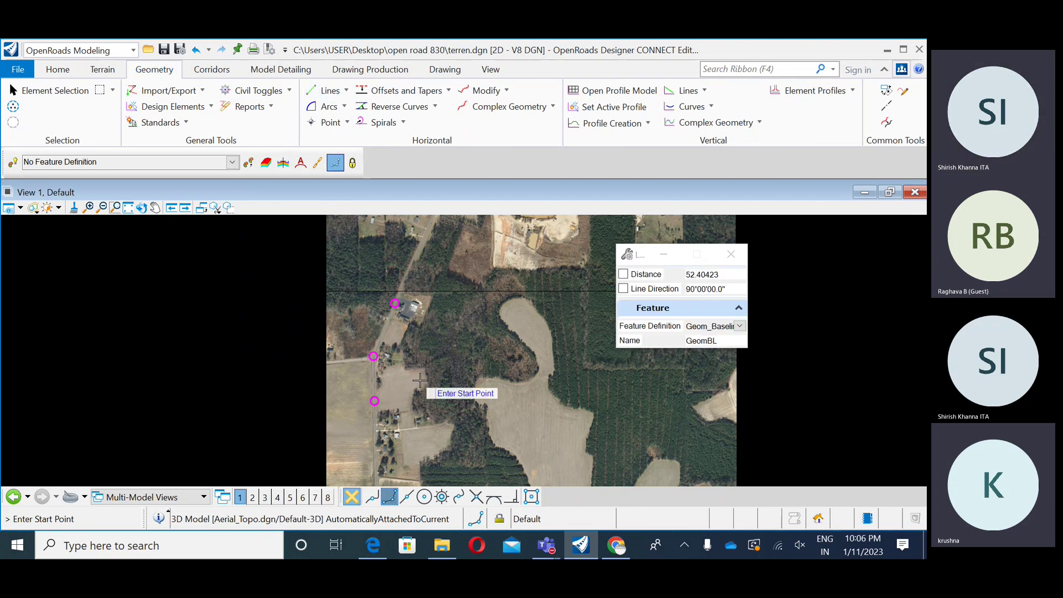
pyautogui.scroll(4, 376, 299)
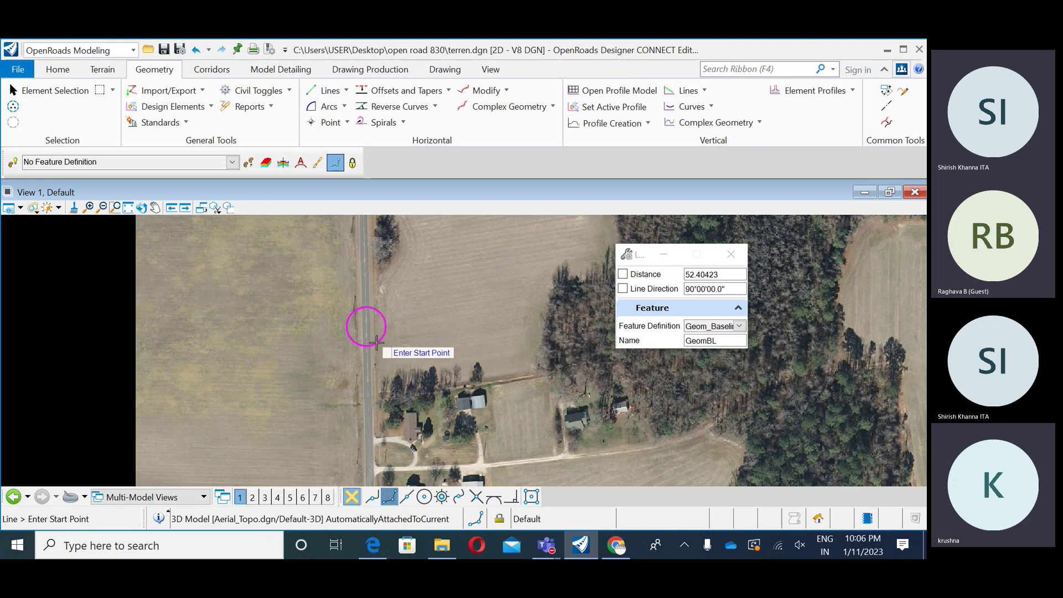
pyautogui.click(424, 497)
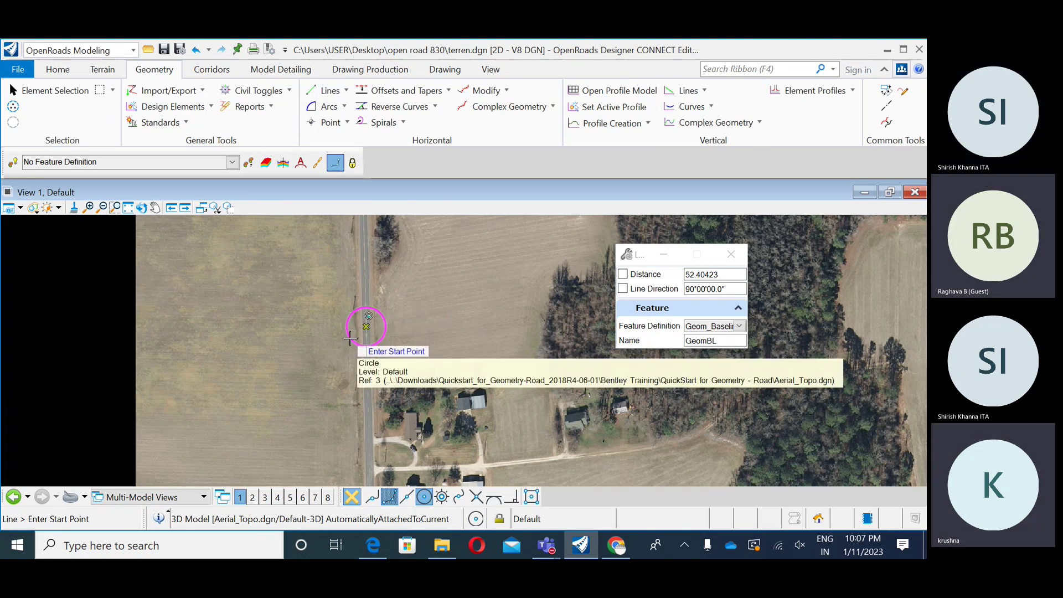
pyautogui.click(366, 326)
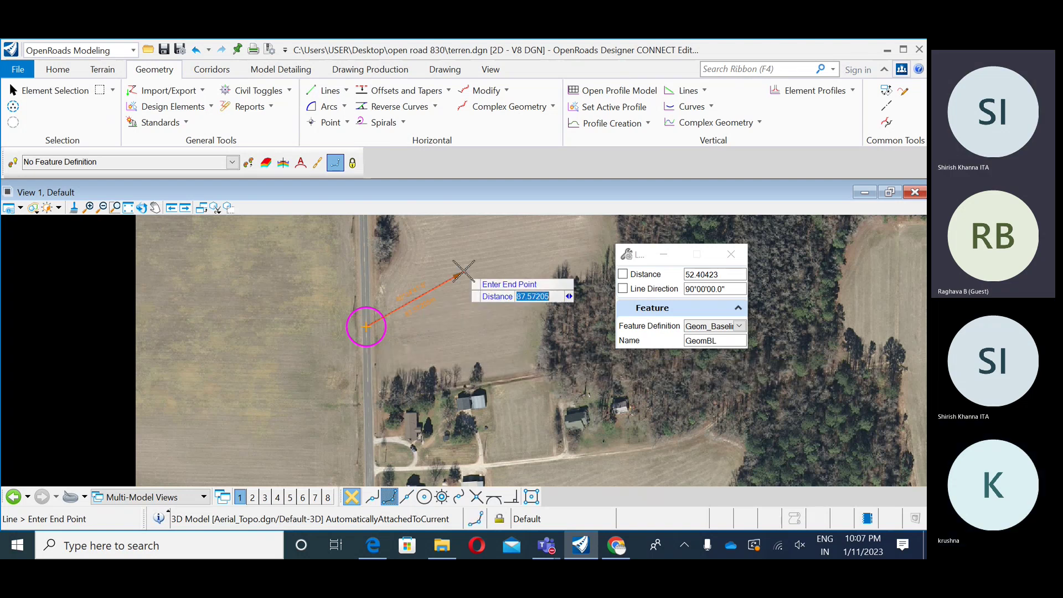
pyautogui.scroll(3, 356, 238)
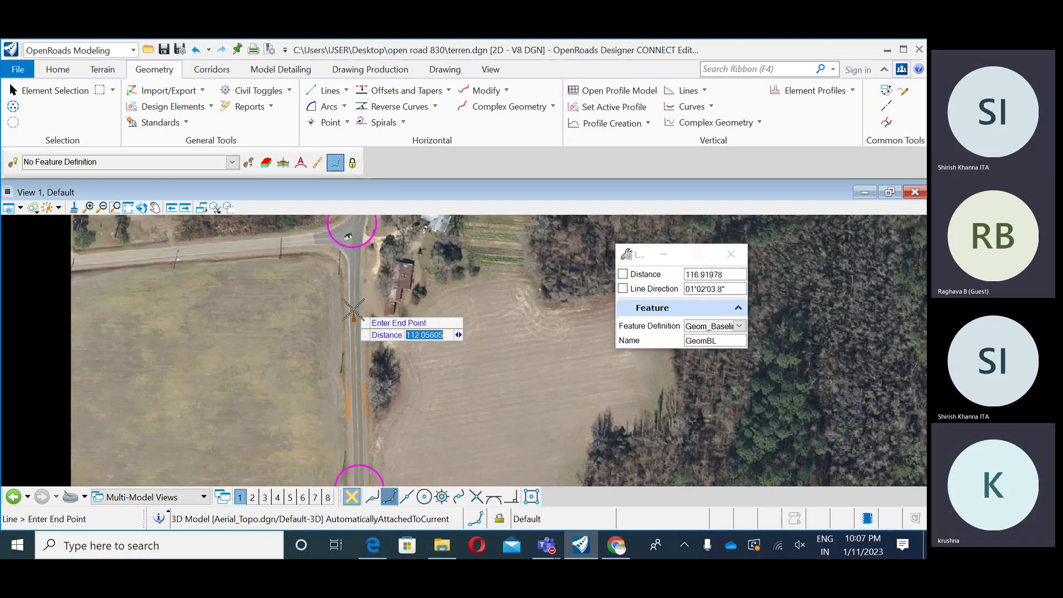
pyautogui.scroll(-2, 353, 310)
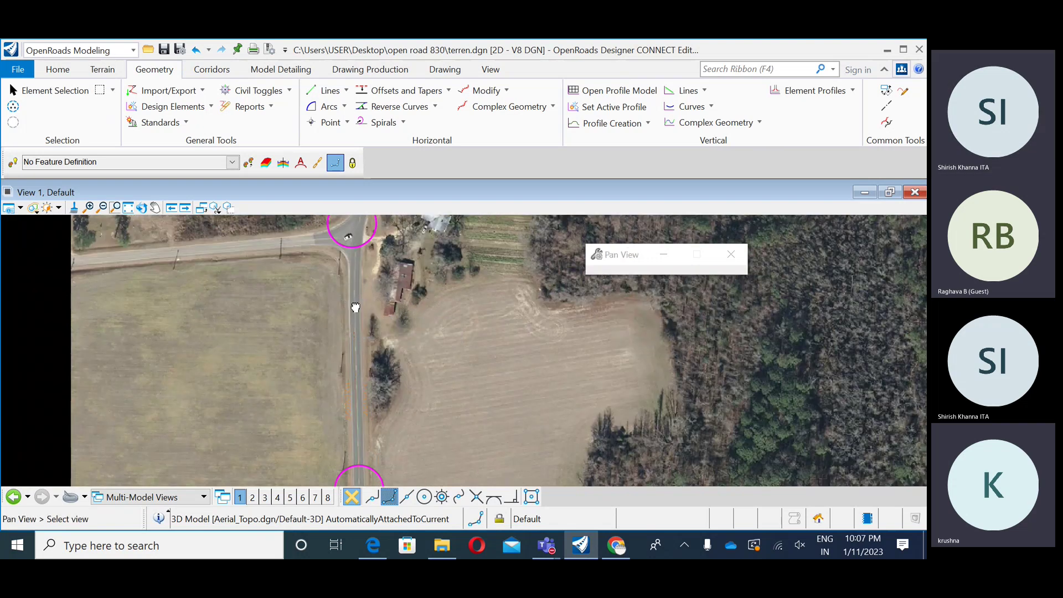
pyautogui.scroll(1, 350, 335)
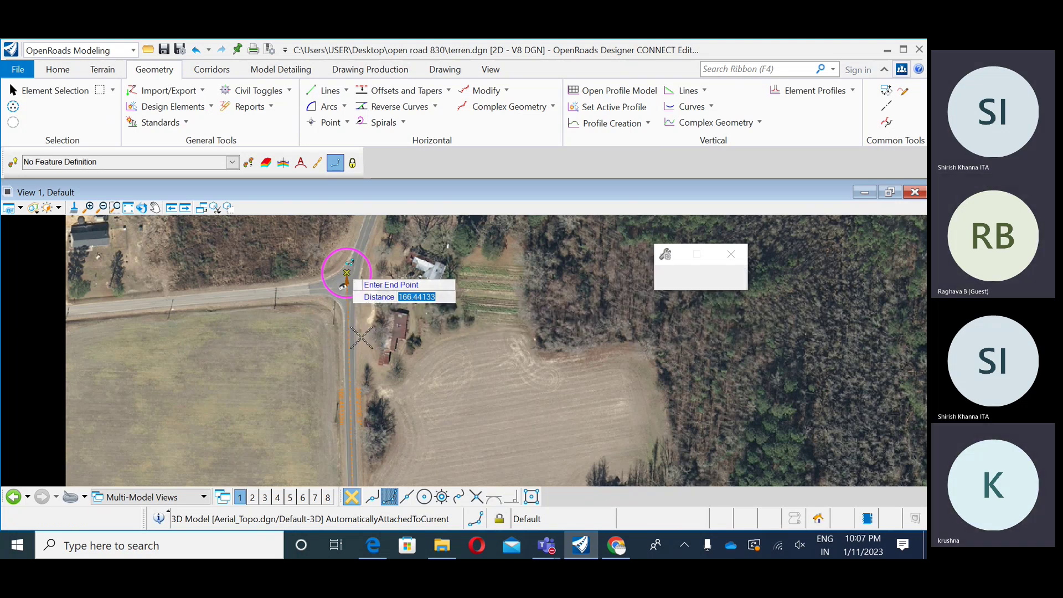
pyautogui.click(346, 272)
# - Draw a second baseline line from the junction circle's centre to the centre of the circle beside the building with the paved lot
pyautogui.moveTo(365, 346); pyautogui.dragTo(308, 457, button='middle')
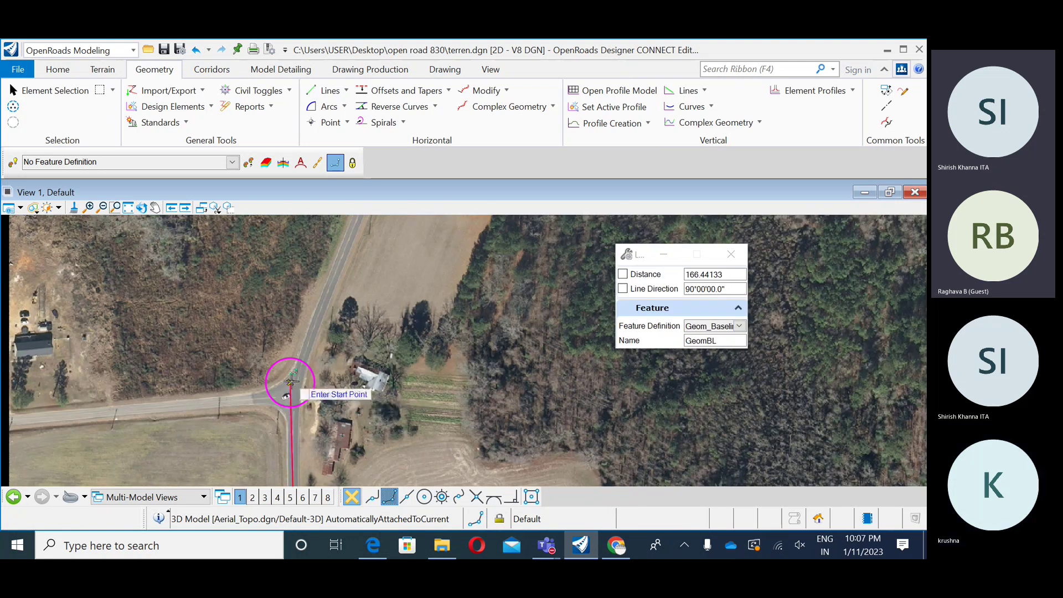
pyautogui.click(291, 381)
pyautogui.moveTo(376, 315)
pyautogui.mouseDown(button='middle')
pyautogui.moveTo(371, 323)
pyautogui.moveTo(395, 291)
pyautogui.moveTo(376, 327)
pyautogui.mouseUp(button='middle')
pyautogui.scroll(-4, 371, 323)
pyautogui.click(370, 257)
pyautogui.moveTo(422, 260); pyautogui.dragTo(410, 320, button='middle')
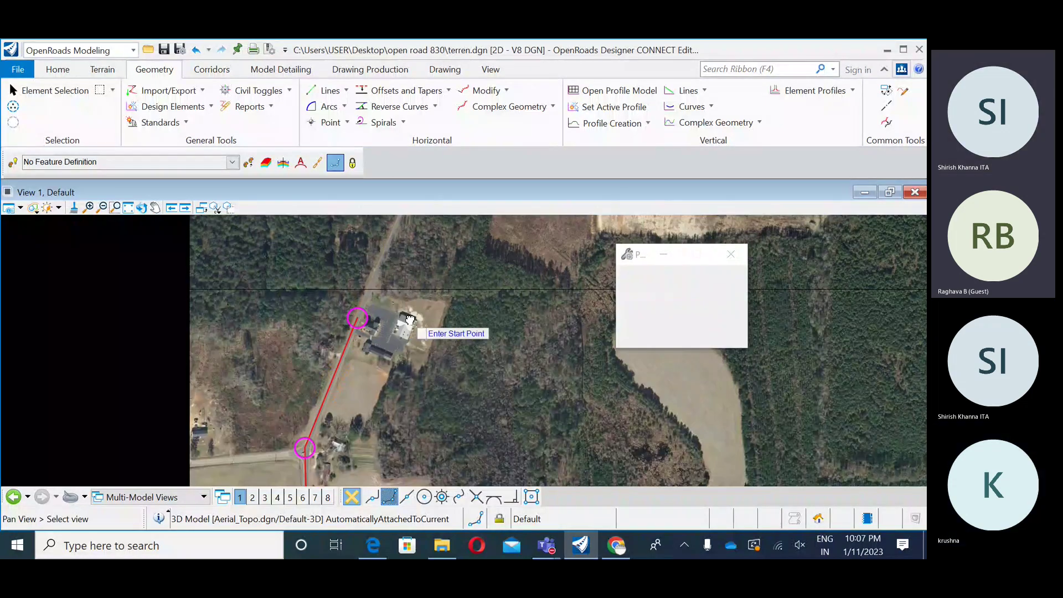
pyautogui.scroll(2, 375, 313)
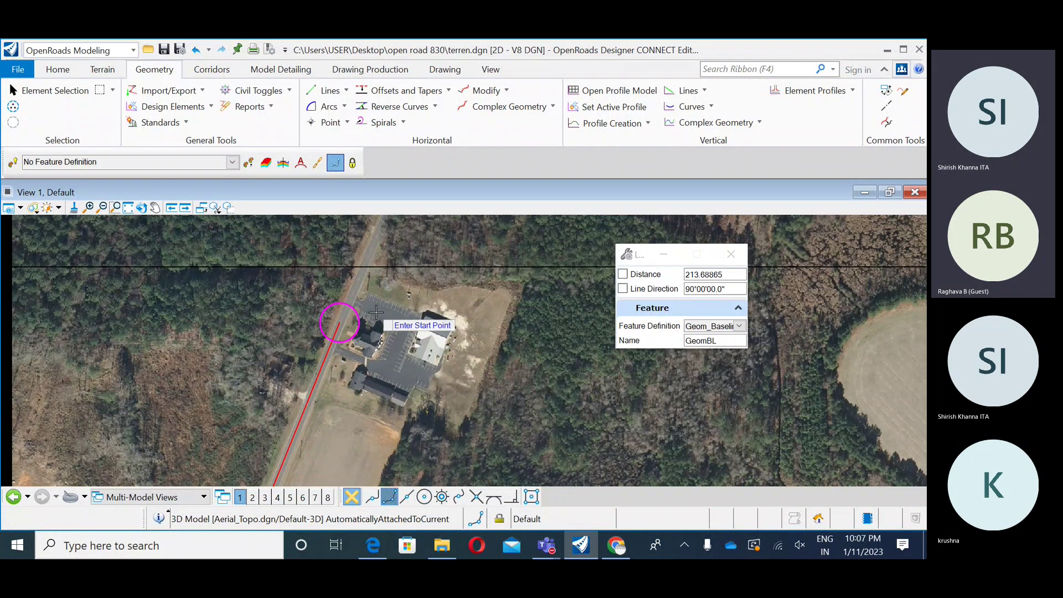
# - Draw a third baseline line along the road from the paved-lot circle's centre to the centre of the circle beside the housing area
pyautogui.click(376, 313)
pyautogui.scroll(-2, 382, 324)
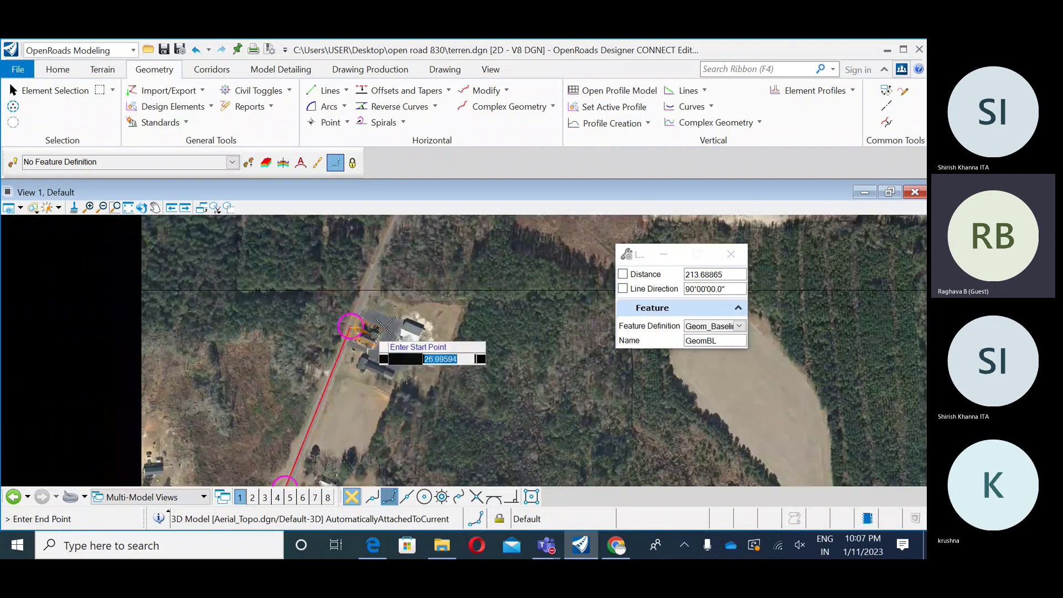
pyautogui.moveTo(384, 328); pyautogui.dragTo(390, 374, button='middle')
pyautogui.scroll(-3, 390, 374)
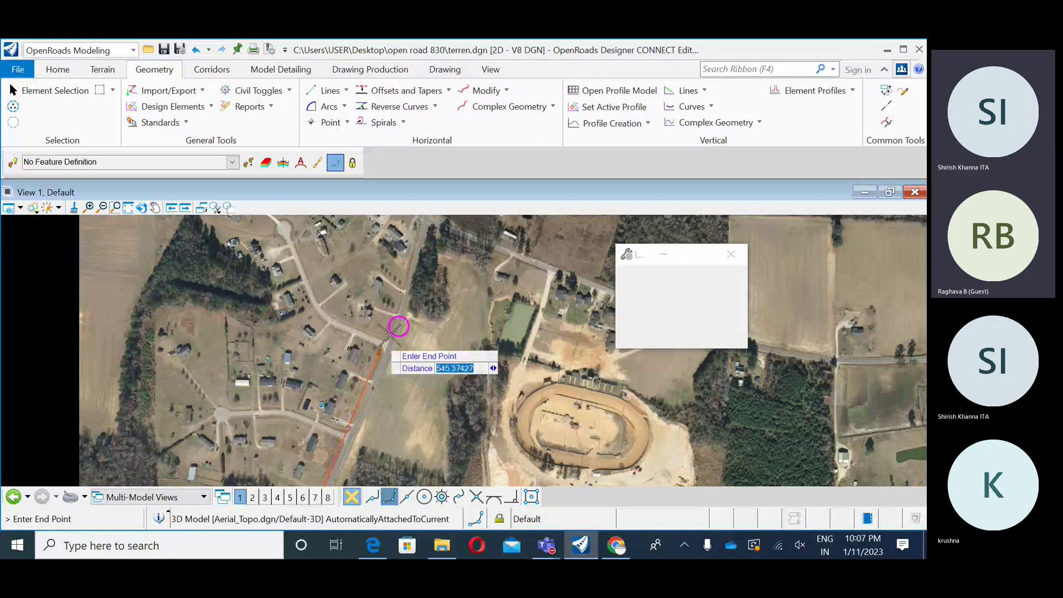
pyautogui.click(398, 326)
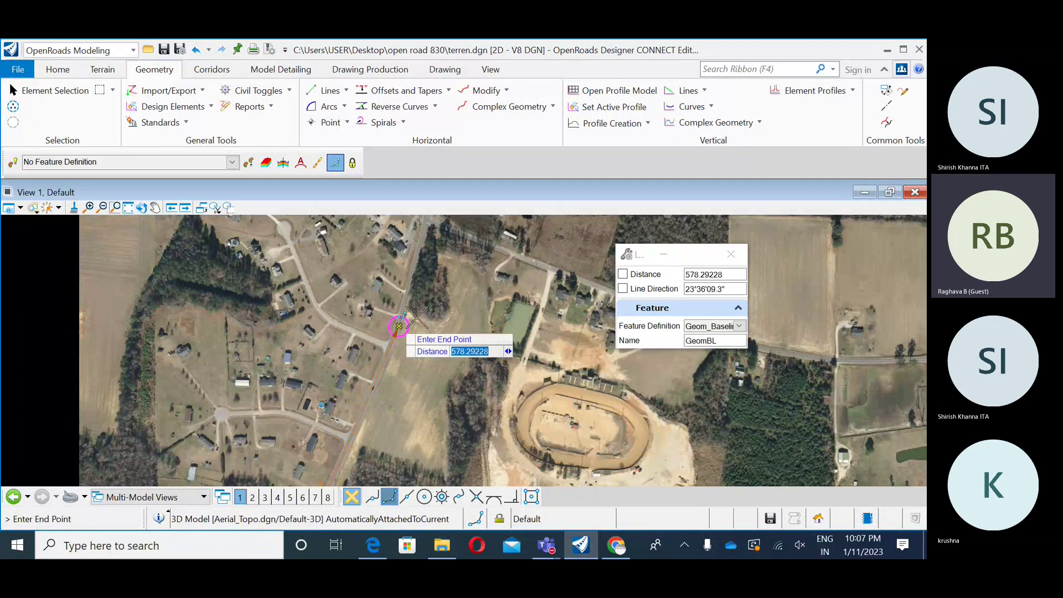
# - Draw a fourth baseline line from the housing-area circle's centre to the centre of the northernmost circle past the crossroads
pyautogui.click(399, 326)
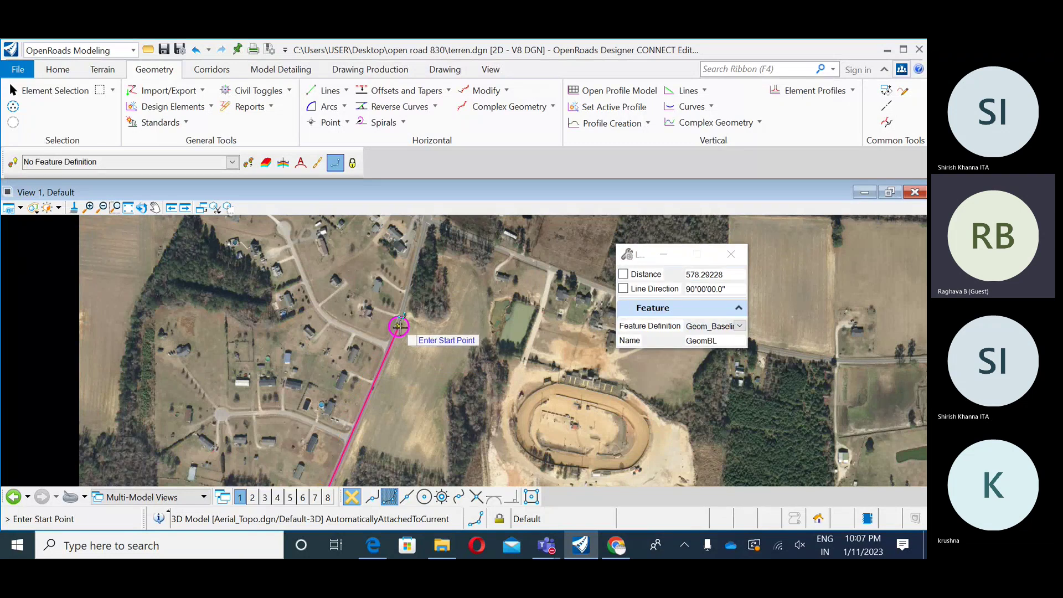
pyautogui.moveTo(438, 366); pyautogui.dragTo(420, 352, button='middle')
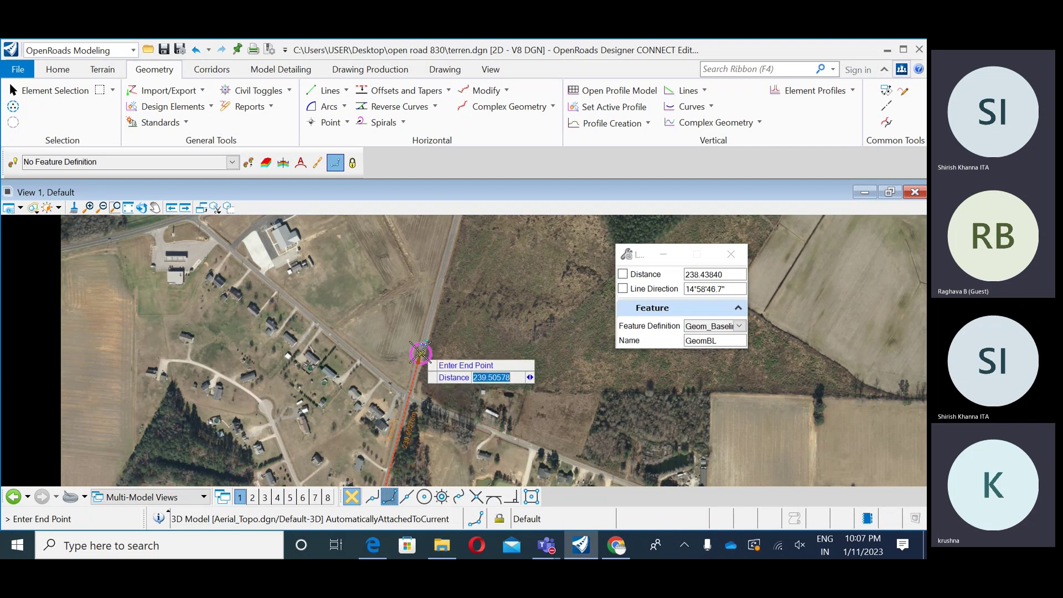
pyautogui.click(421, 353)
pyautogui.scroll(-3, 421, 277)
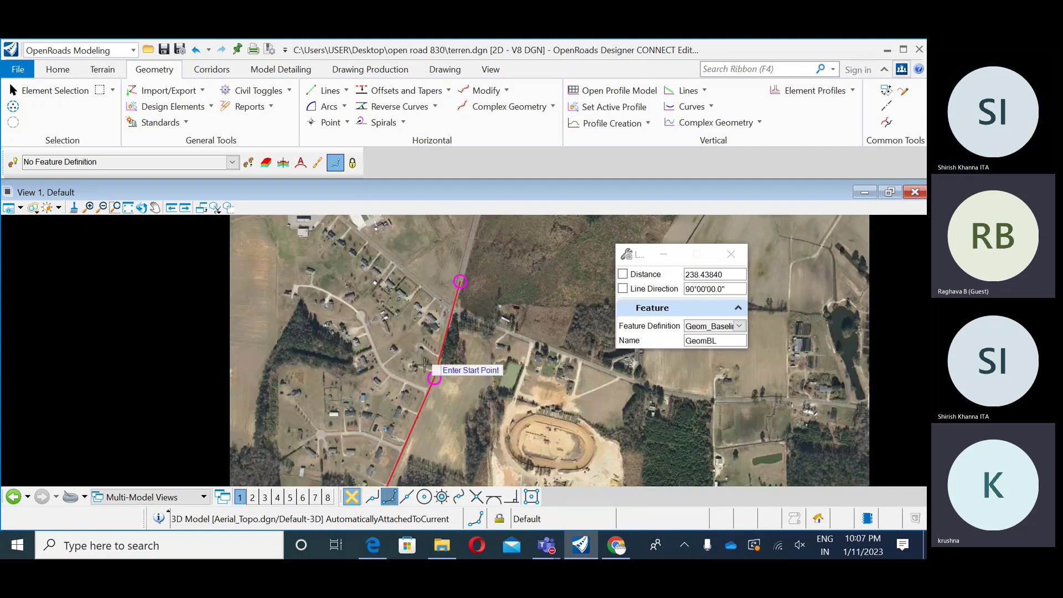
# - Start a simple arc at the road junction circle, picking the northern baseline as first element and the southern baseline as second
pyautogui.moveTo(410, 354); pyautogui.dragTo(455, 58, button='middle')
pyautogui.scroll(6, 337, 323)
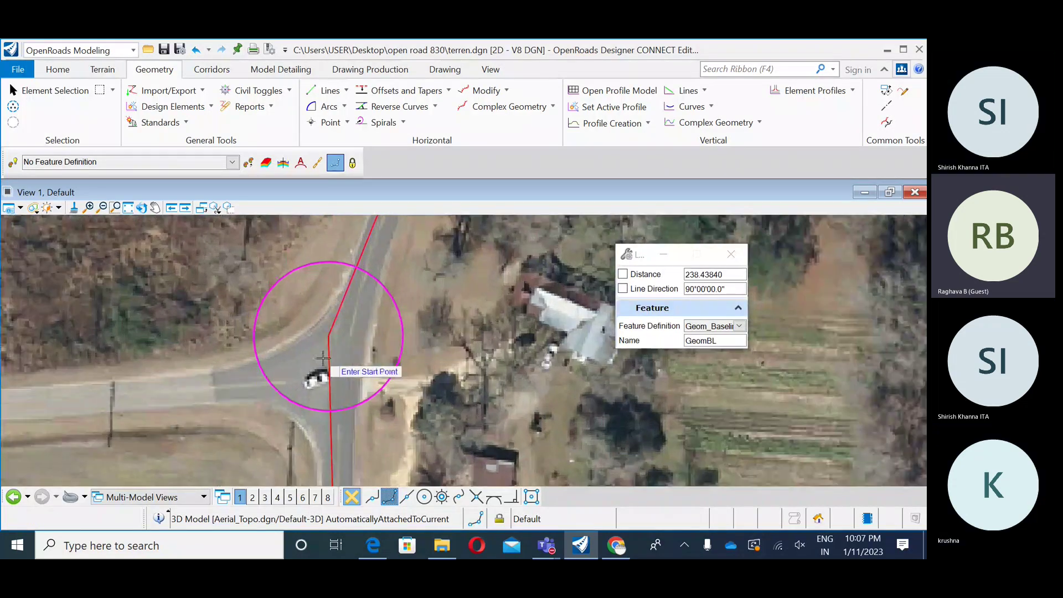
pyautogui.scroll(3, 334, 323)
pyautogui.scroll(-2, 349, 353)
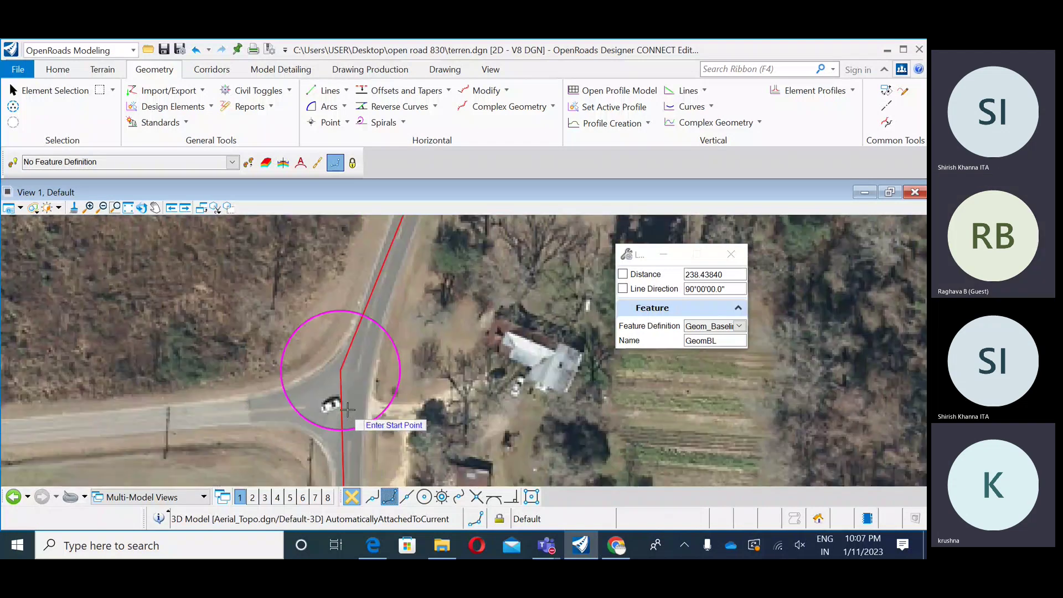
pyautogui.scroll(4, 356, 348)
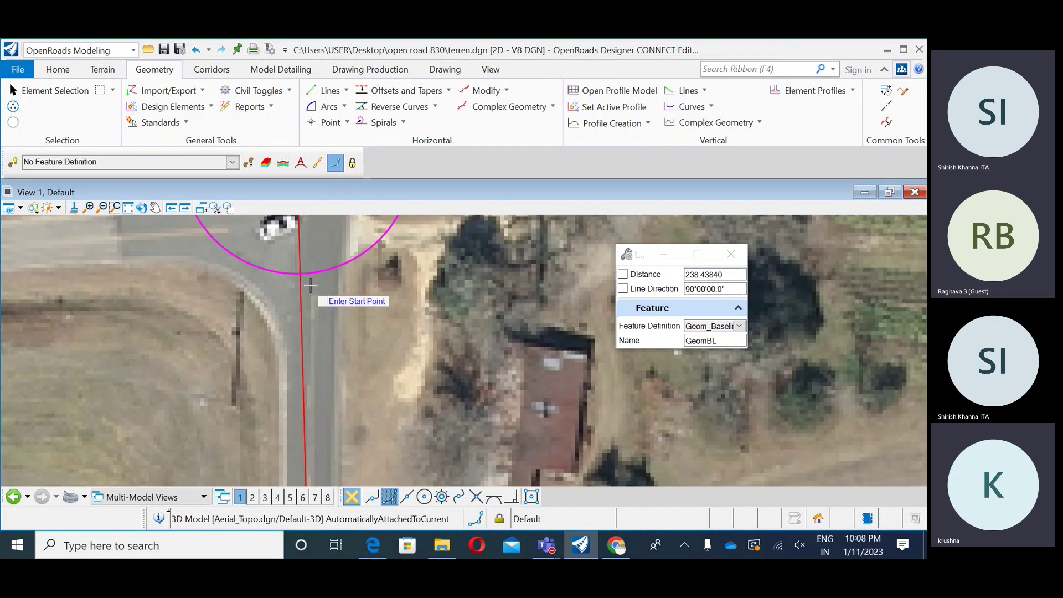
pyautogui.scroll(-3, 311, 285)
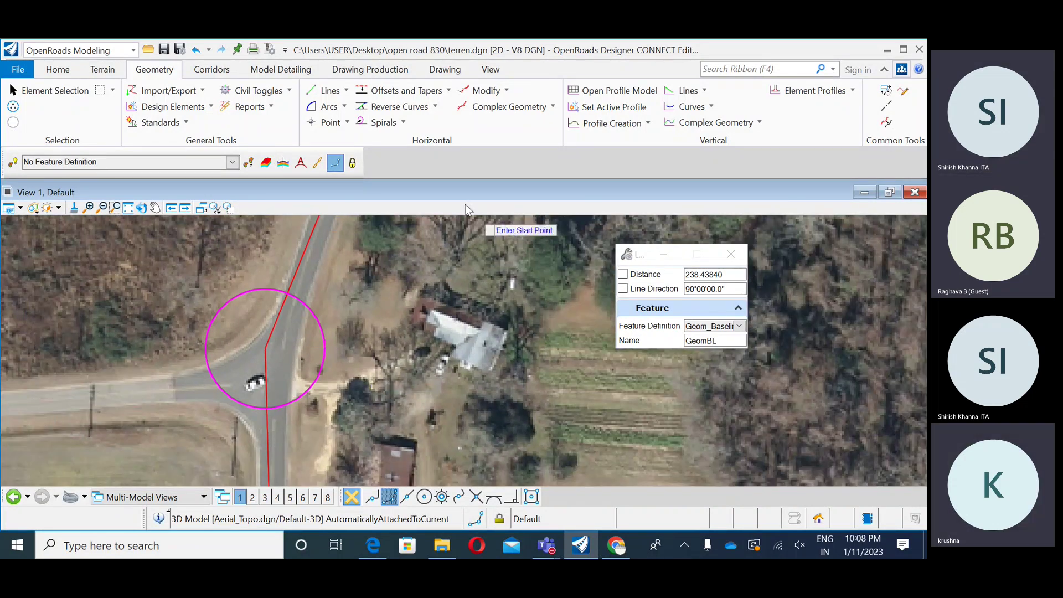
pyautogui.click(329, 107)
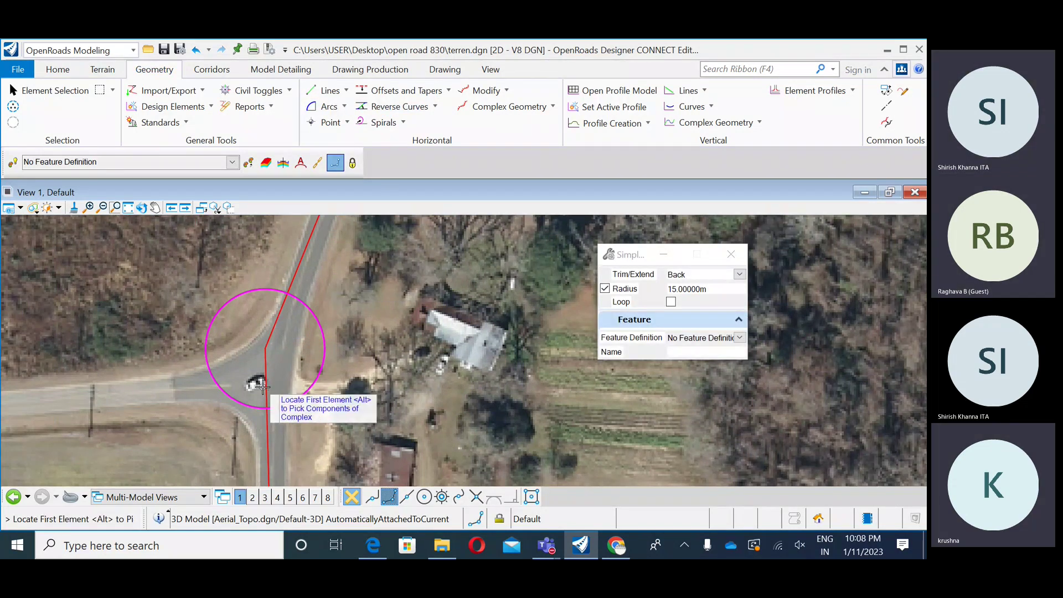
pyautogui.click(274, 323)
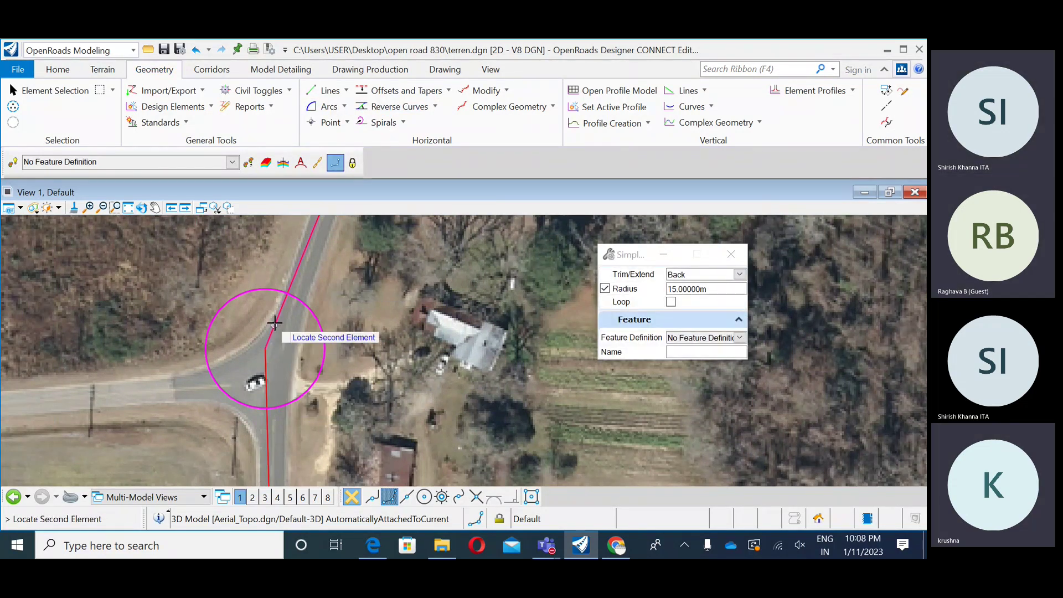
pyautogui.click(267, 357)
pyautogui.scroll(2, 282, 355)
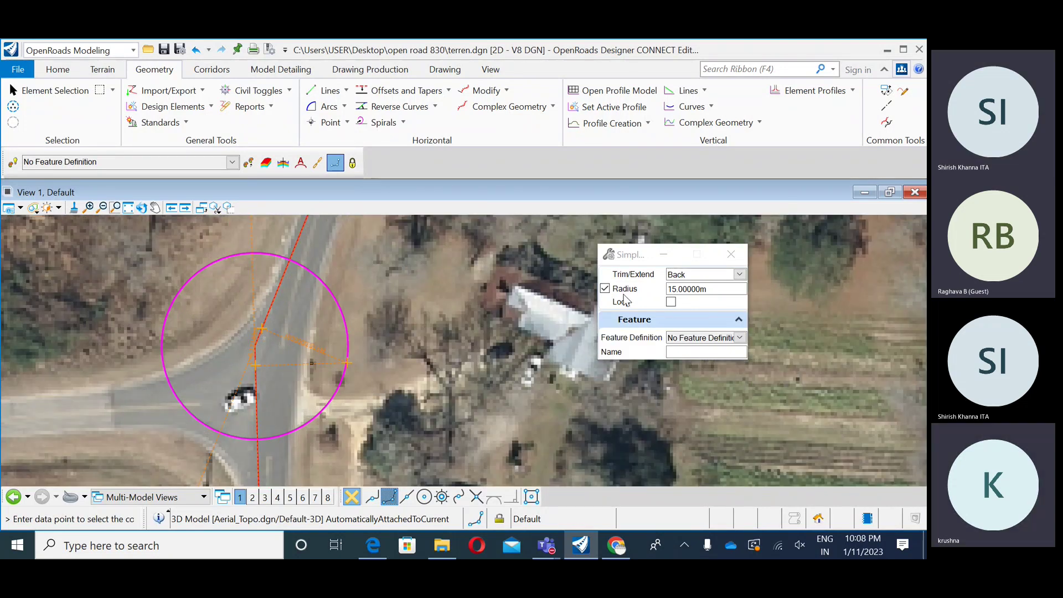
# - Place the junction arc through the road with a radius of 200 m, trimming both baselines to it
pyautogui.click(604, 288)
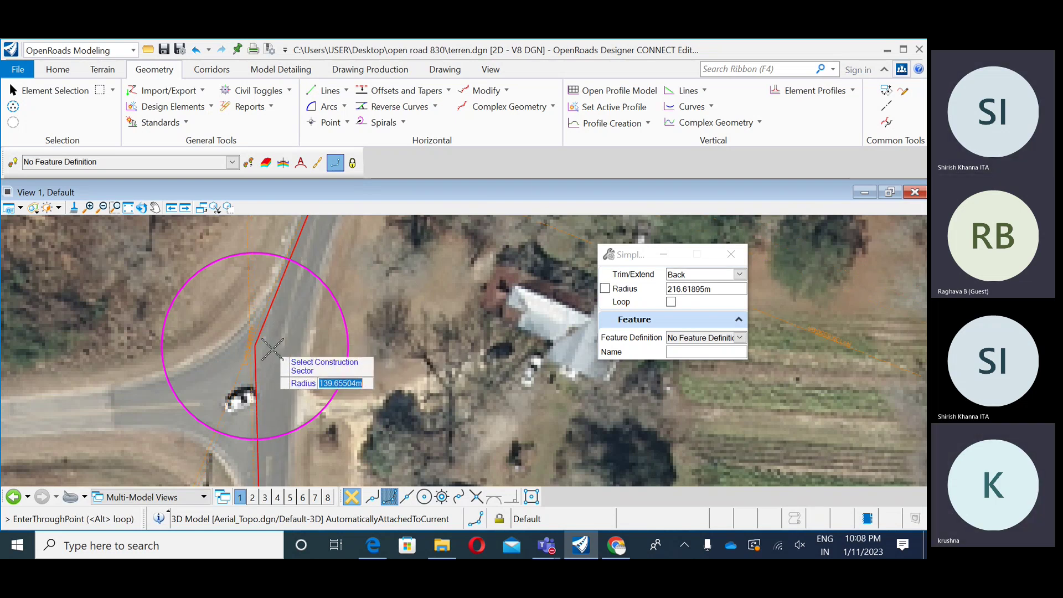
pyautogui.scroll(3, 284, 335)
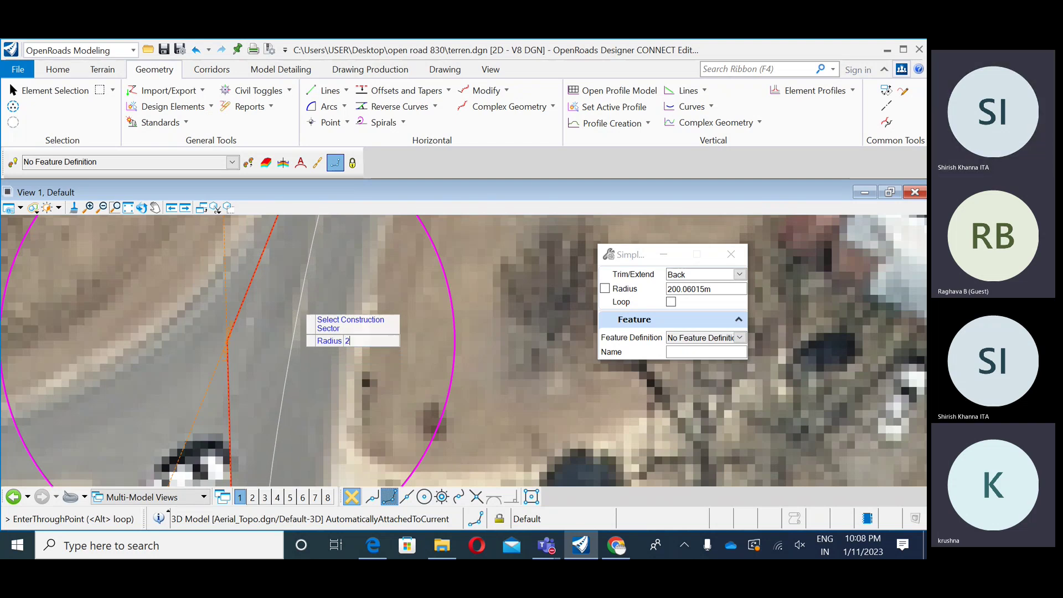
pyautogui.write('00')
pyautogui.press('Return')
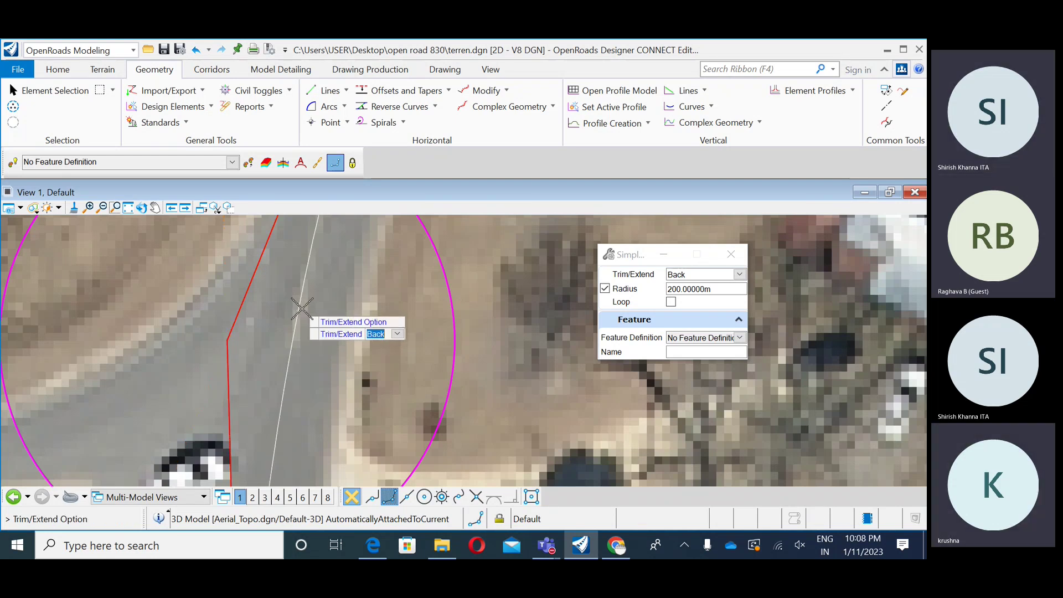
pyautogui.scroll(-4, 238, 360)
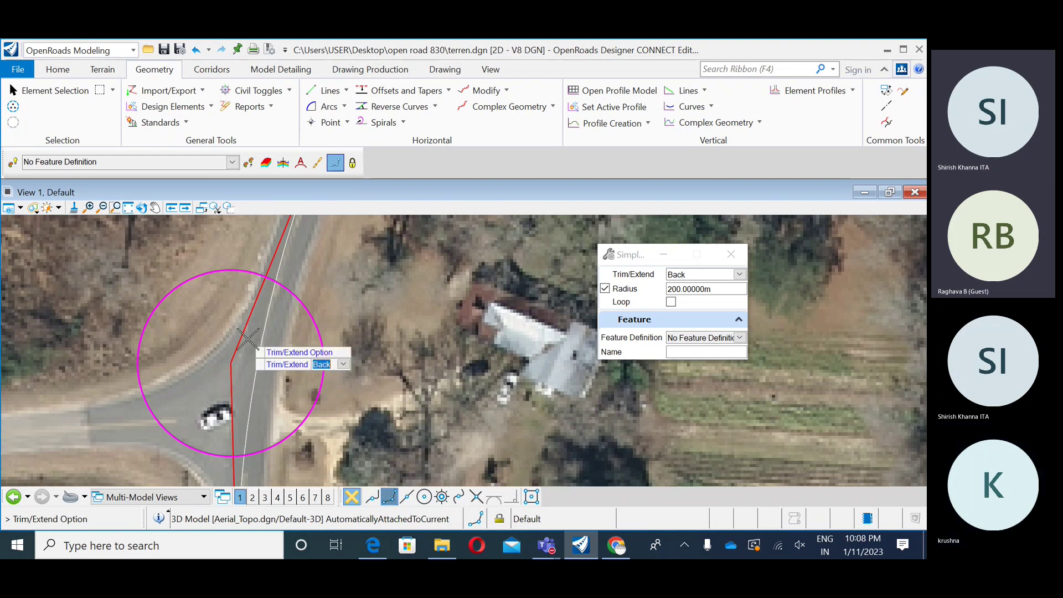
pyautogui.press('Down')
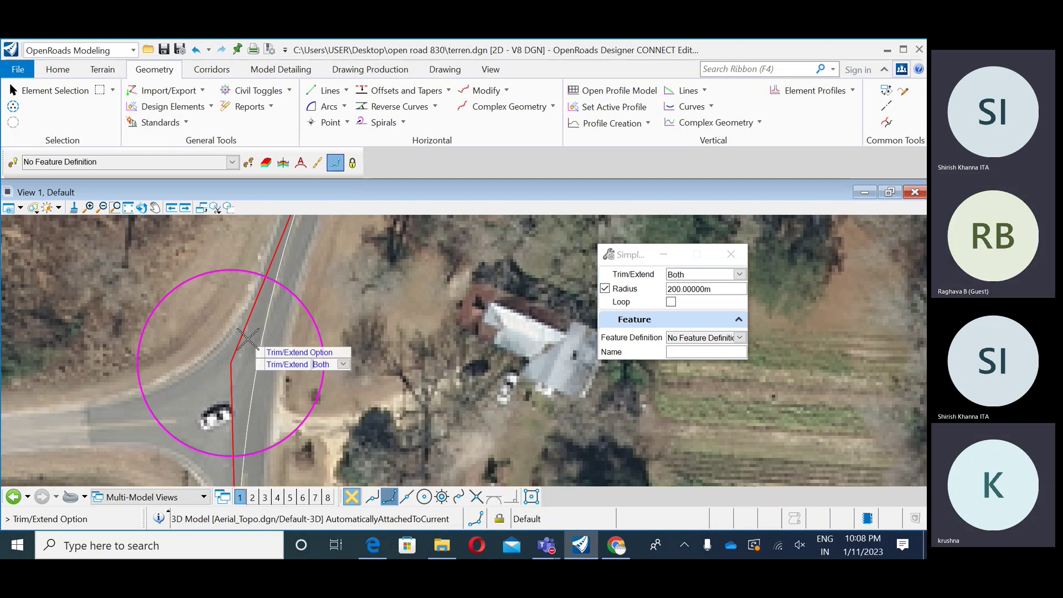
pyautogui.press('Return')
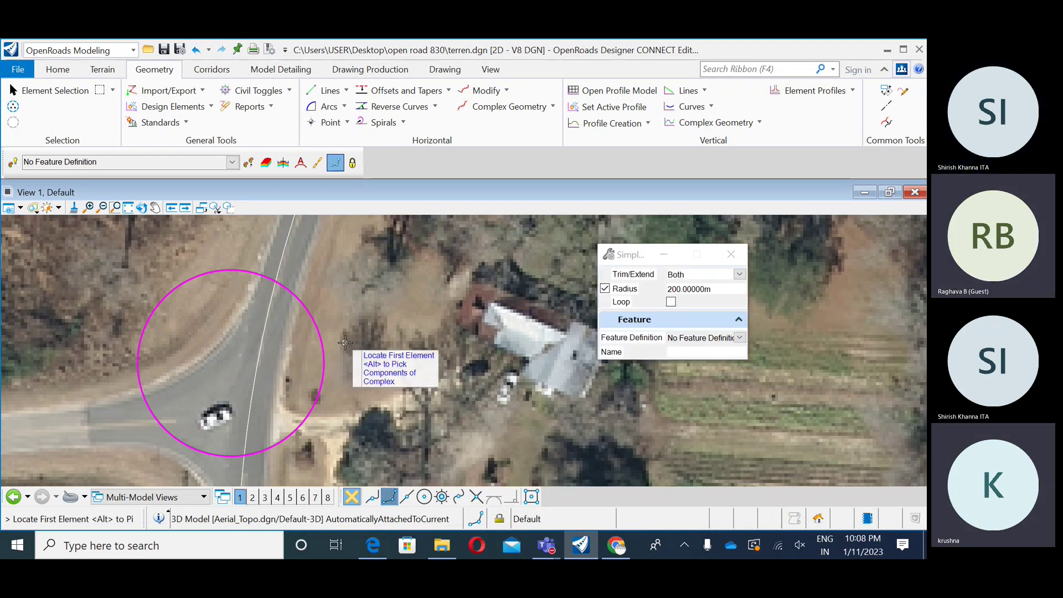
# - Pick the southern and northern baselines meeting at the circle beside the paved lot as elements for another simple arc
pyautogui.scroll(-1, 348, 340)
pyautogui.scroll(-1, 347, 340)
pyautogui.moveTo(336, 365); pyautogui.dragTo(294, 280, button='middle')
pyautogui.scroll(-2, 250, 403)
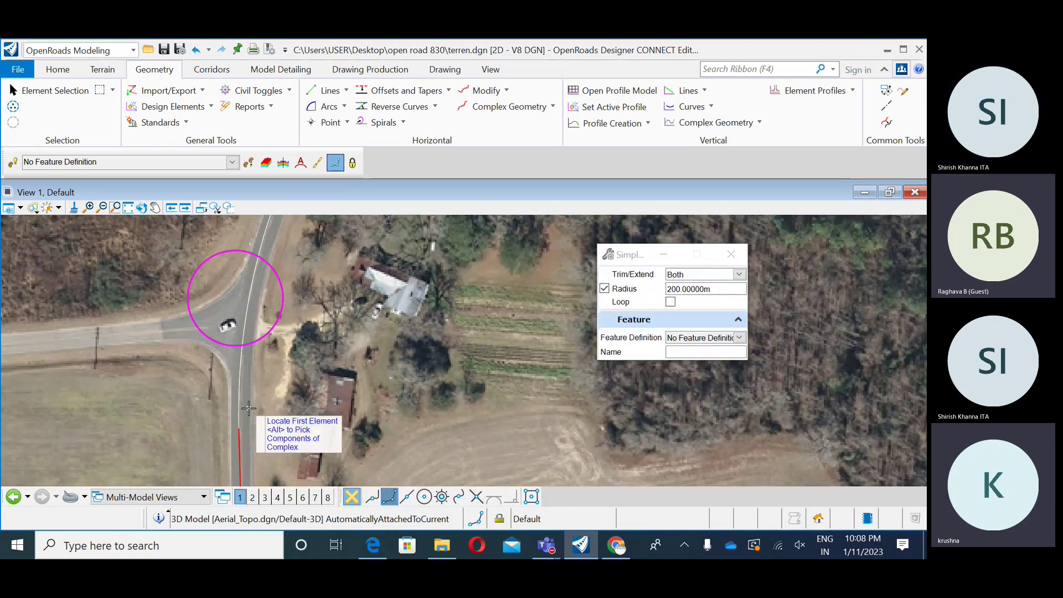
pyautogui.moveTo(342, 302); pyautogui.dragTo(298, 433, button='middle')
pyautogui.moveTo(308, 282); pyautogui.dragTo(277, 431, button='middle')
pyautogui.moveTo(326, 330); pyautogui.dragTo(298, 437, button='middle')
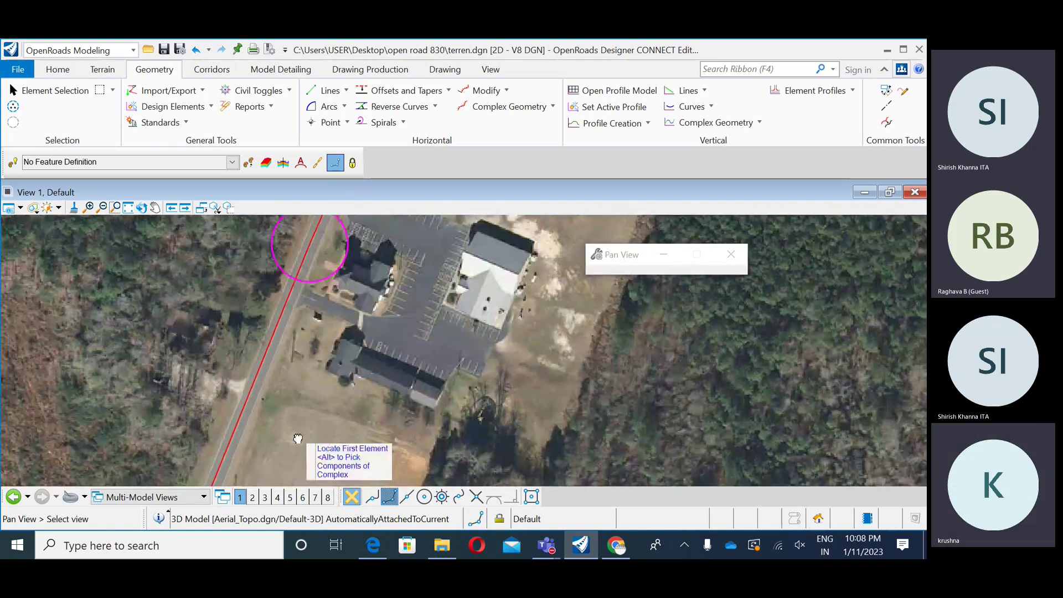
pyautogui.moveTo(311, 248); pyautogui.dragTo(308, 359, button='middle')
pyautogui.scroll(1, 300, 359)
pyautogui.scroll(1, 301, 361)
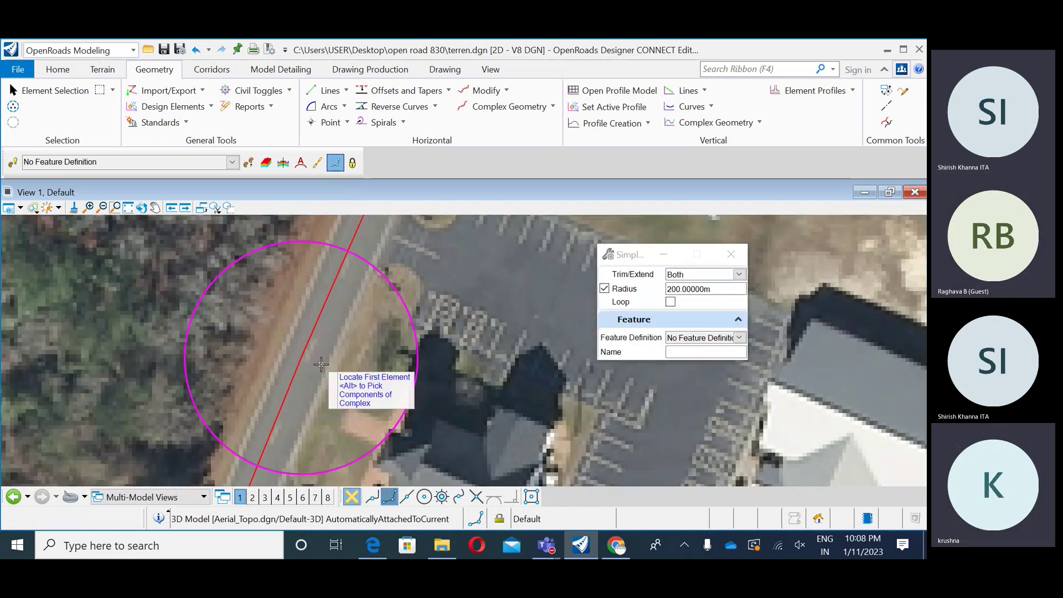
pyautogui.scroll(-2, 321, 364)
pyautogui.scroll(-1, 321, 363)
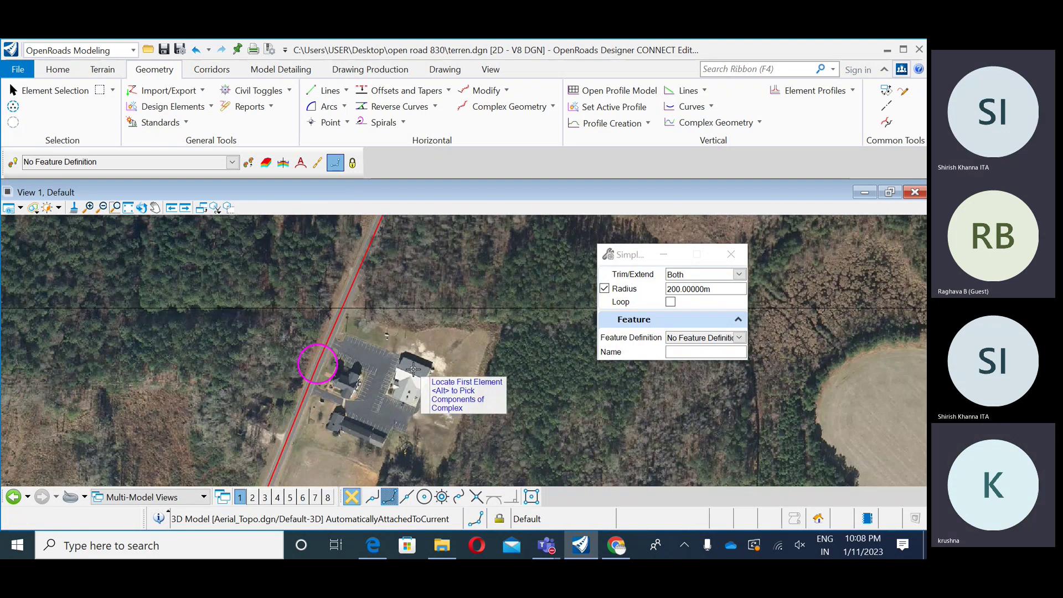
pyautogui.scroll(6, 329, 336)
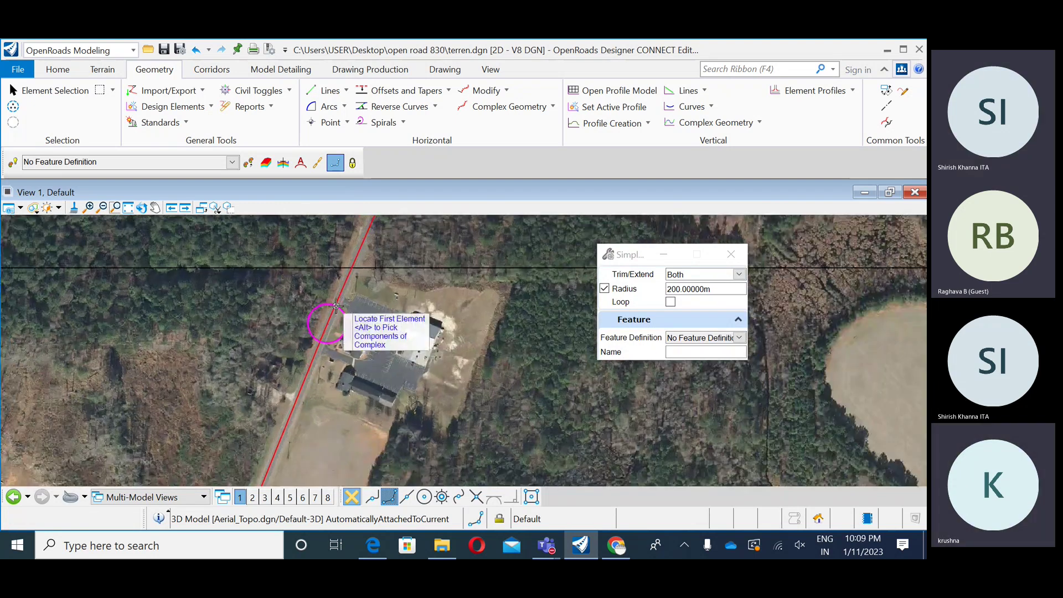
pyautogui.scroll(2, 292, 354)
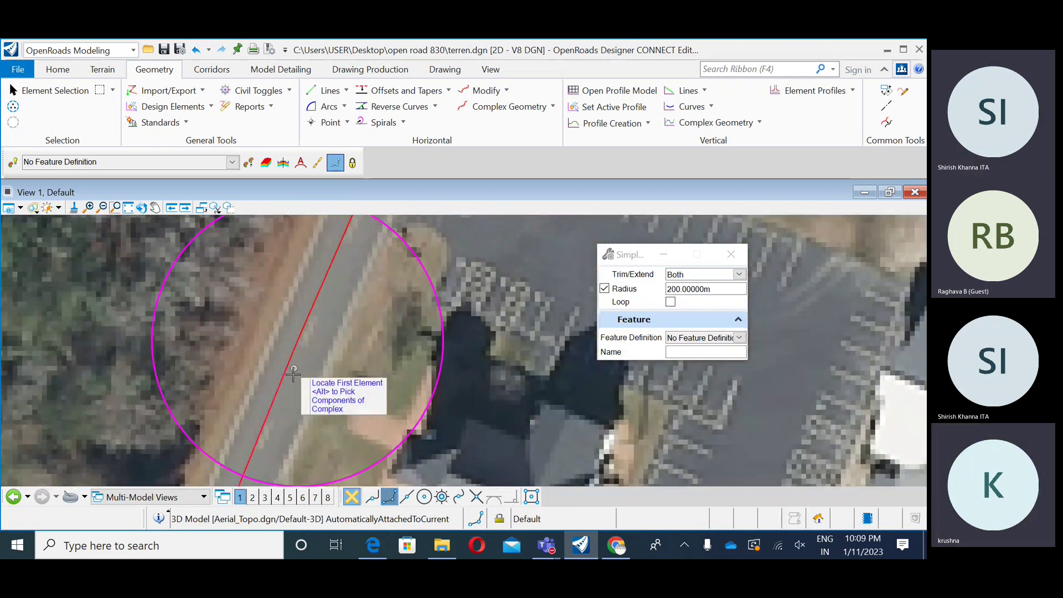
pyautogui.click(287, 365)
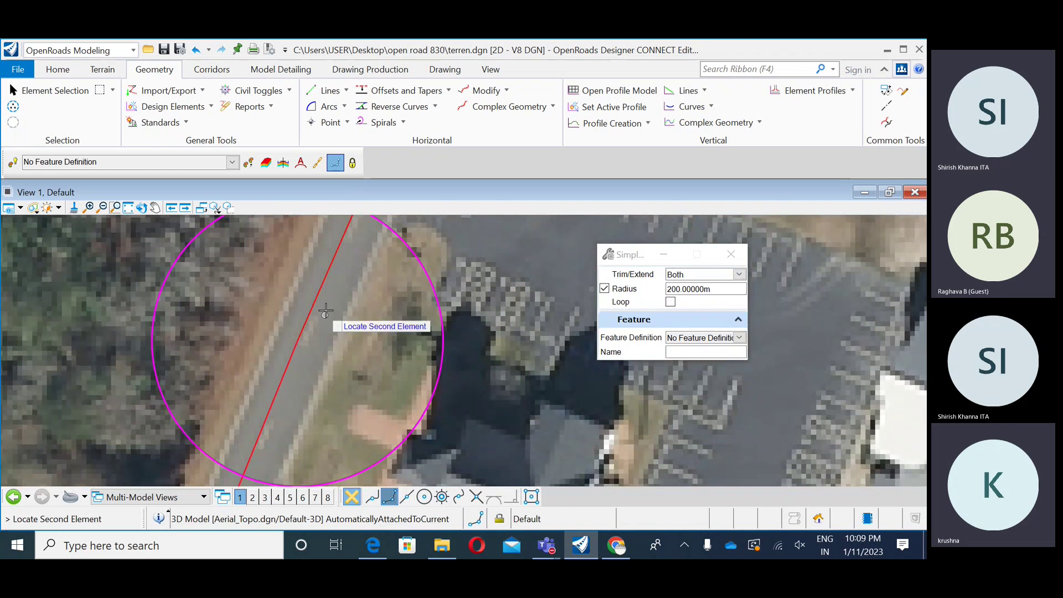
pyautogui.click(312, 320)
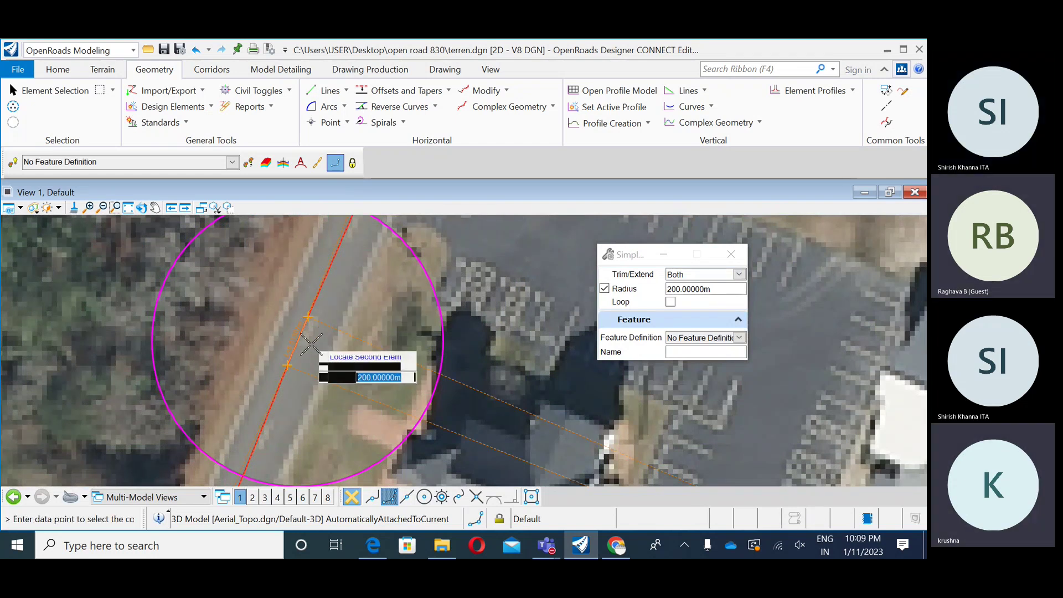
pyautogui.scroll(1, 307, 332)
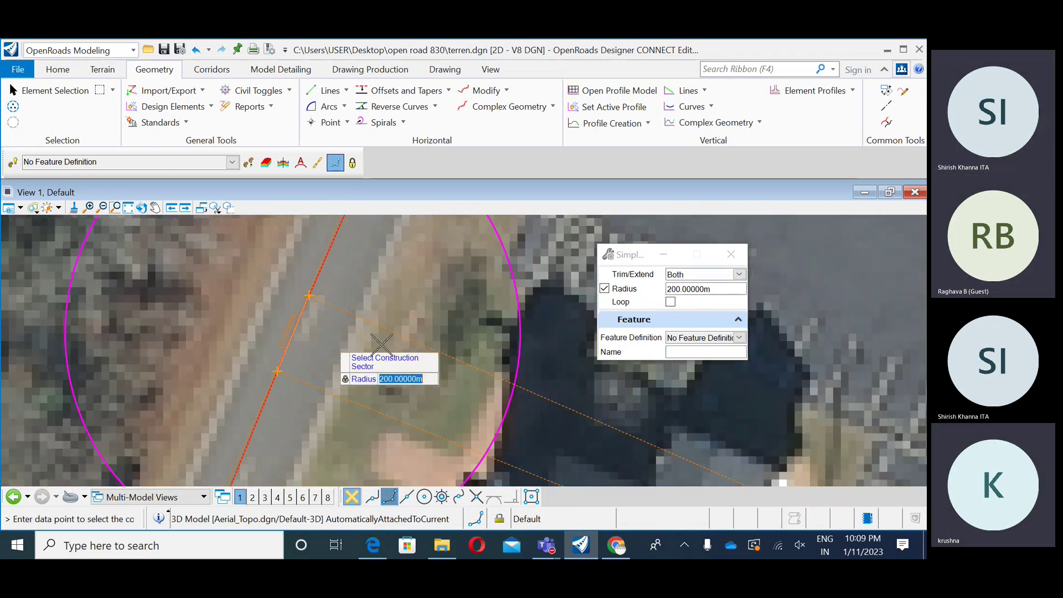
# - Place the arc at the paved-lot circle with a radius of 9000 m and Trim/Extend set to Both
pyautogui.click(605, 289)
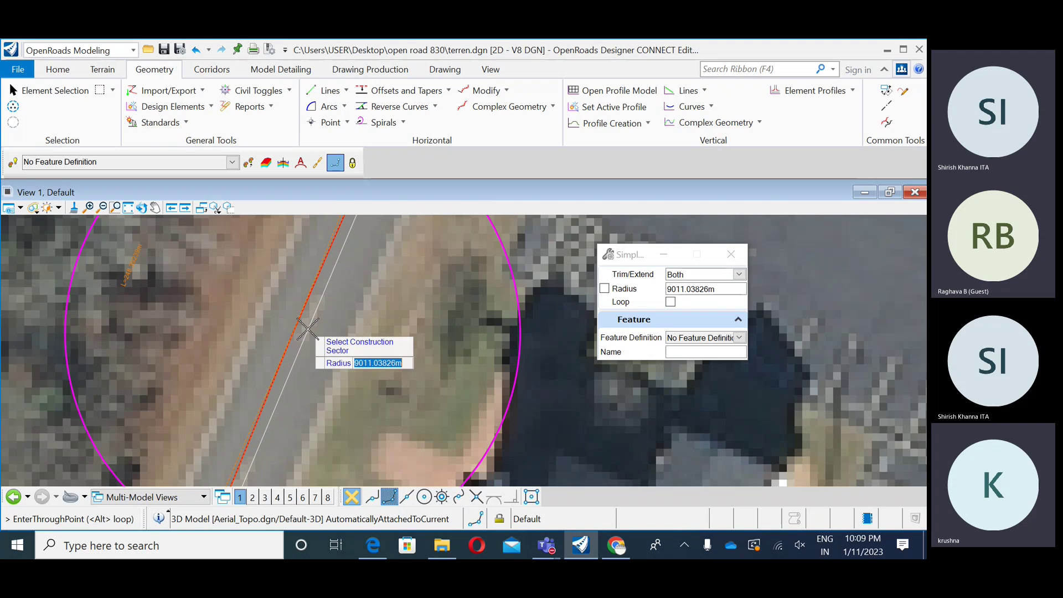
pyautogui.write('000.00000m')
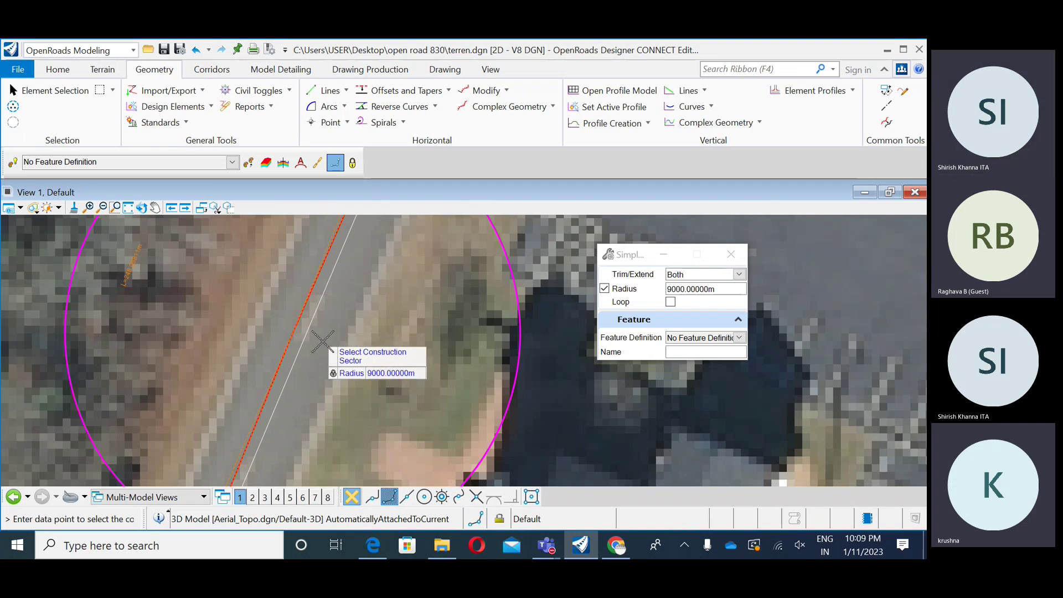
pyautogui.click(336, 355)
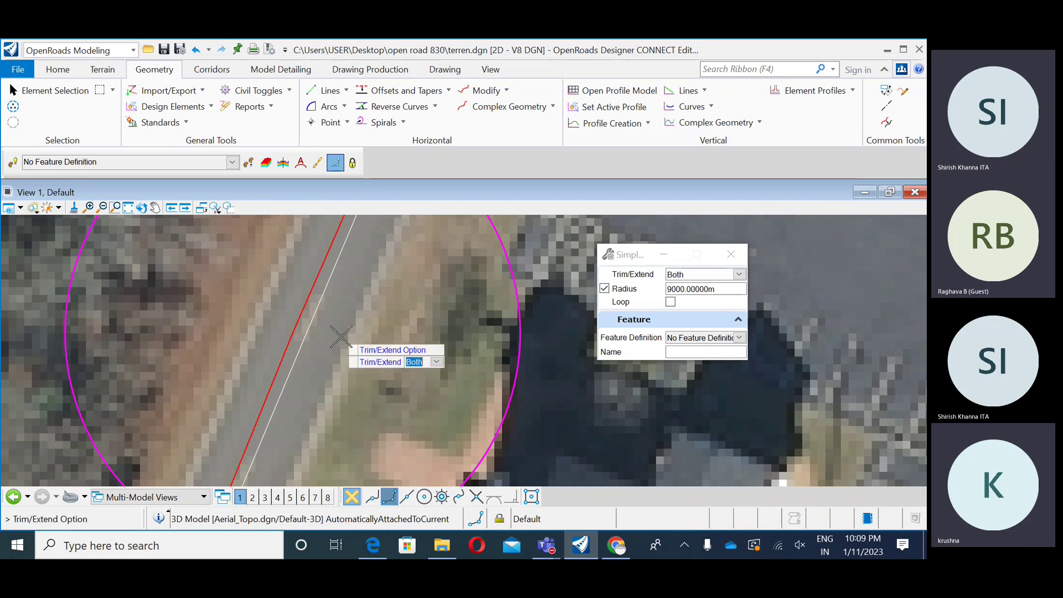
pyautogui.scroll(-3, 276, 328)
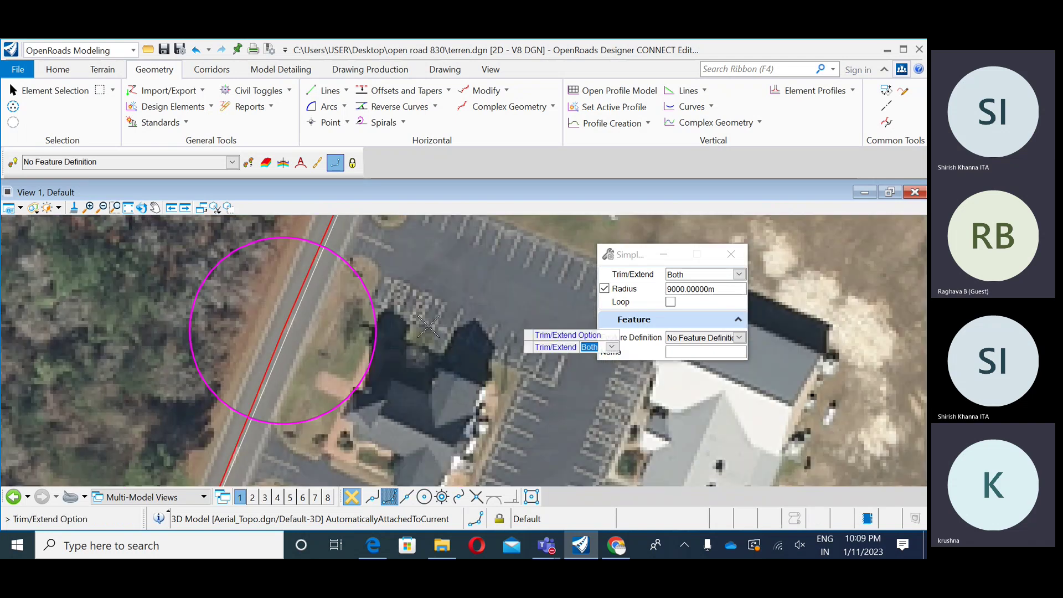
pyautogui.click(417, 319)
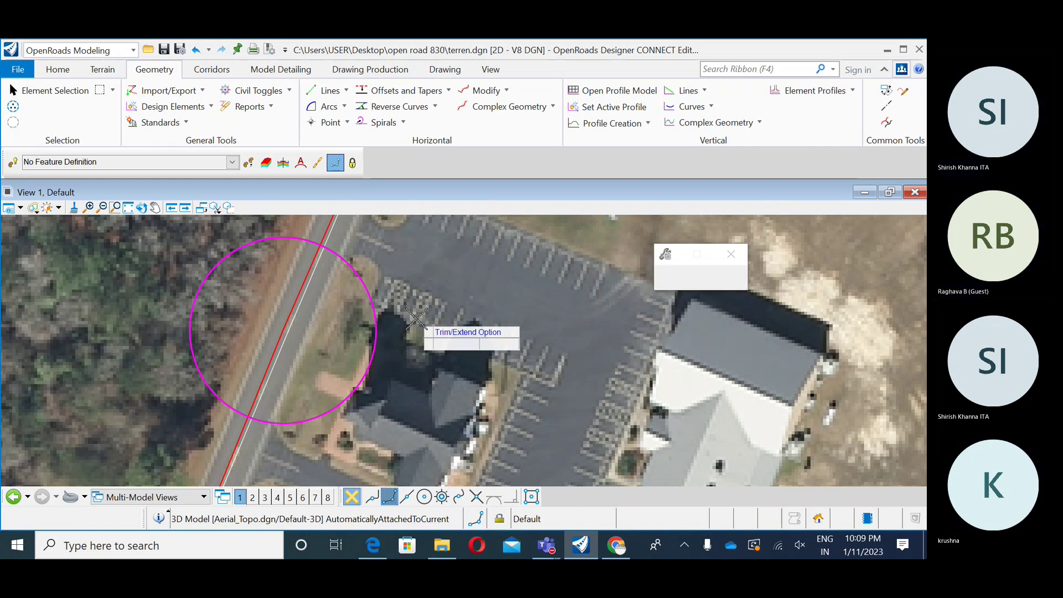
pyautogui.scroll(-3, 293, 408)
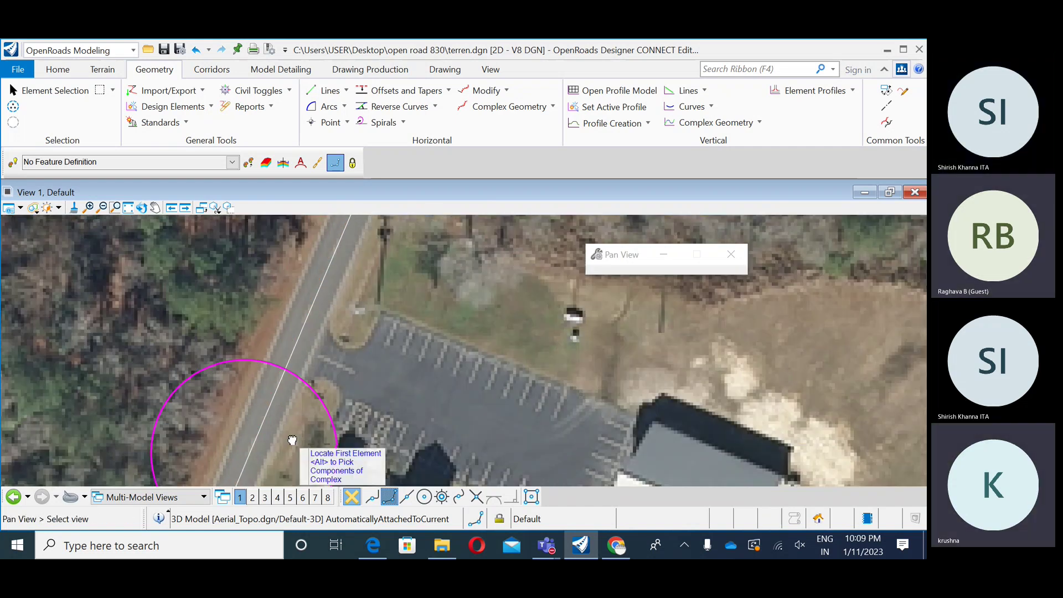
pyautogui.scroll(-2, 293, 408)
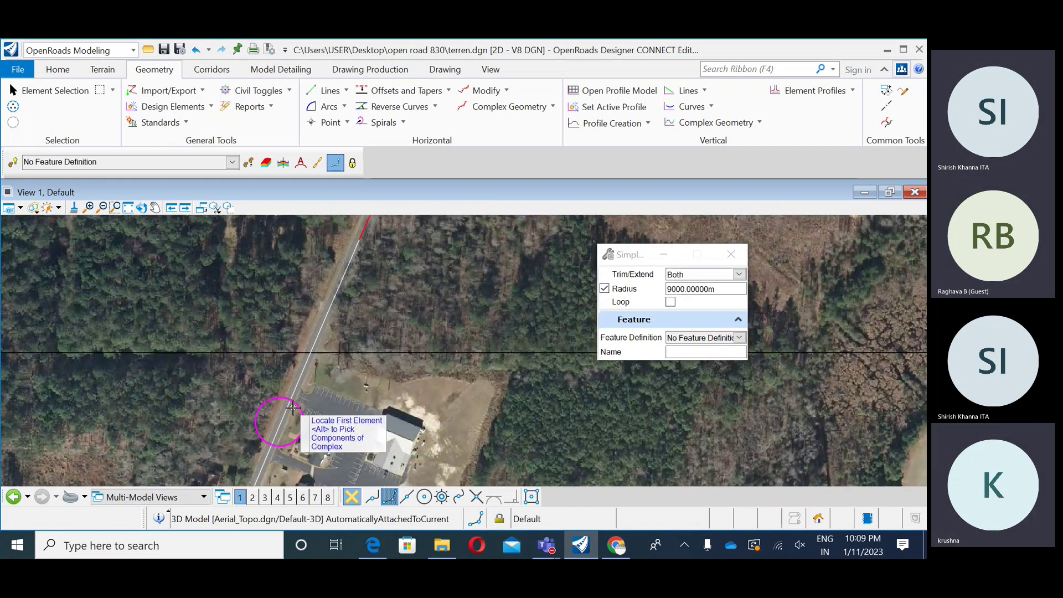
# - Pick the southern and northern baselines meeting at the circle beside the open field as simple arc elements, with the radius unlocked
pyautogui.moveTo(293, 408)
pyautogui.mouseDown(button='middle')
pyautogui.moveTo(325, 433)
pyautogui.moveTo(302, 393)
pyautogui.mouseUp(button='middle')
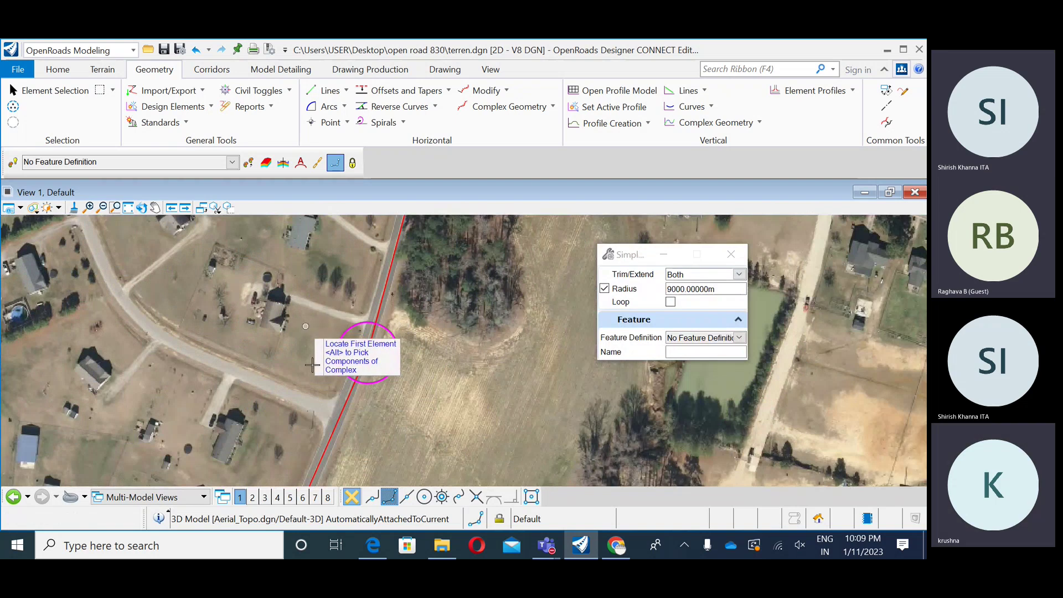
pyautogui.click(359, 366)
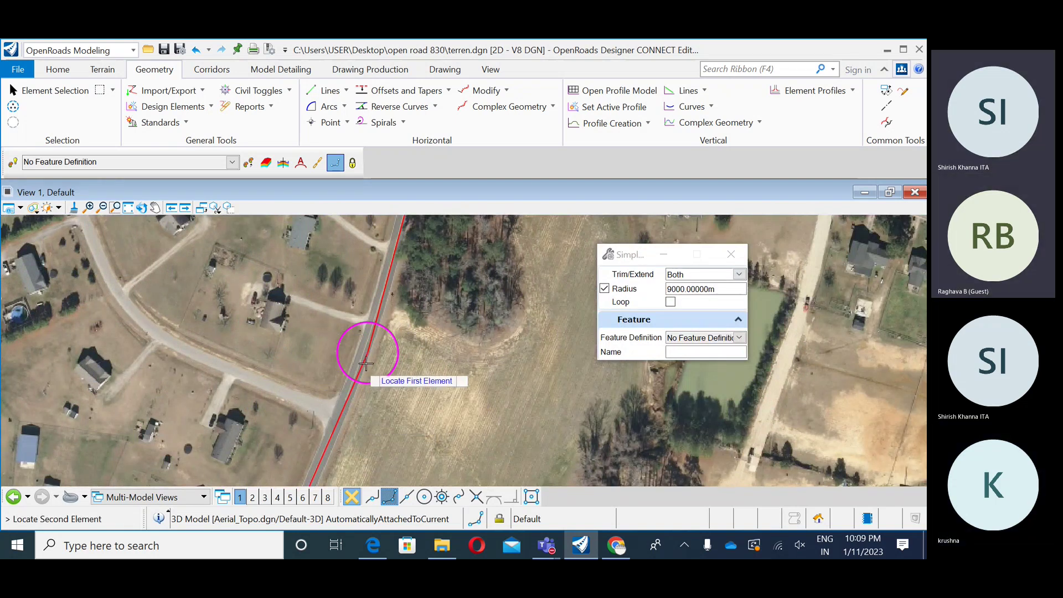
pyautogui.click(373, 334)
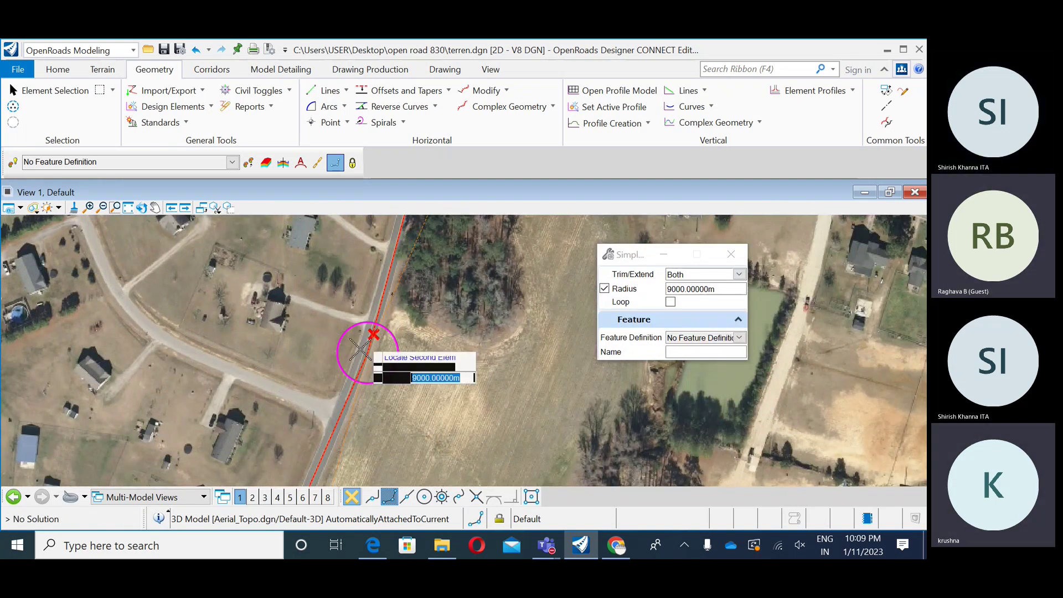
pyautogui.scroll(5, 348, 359)
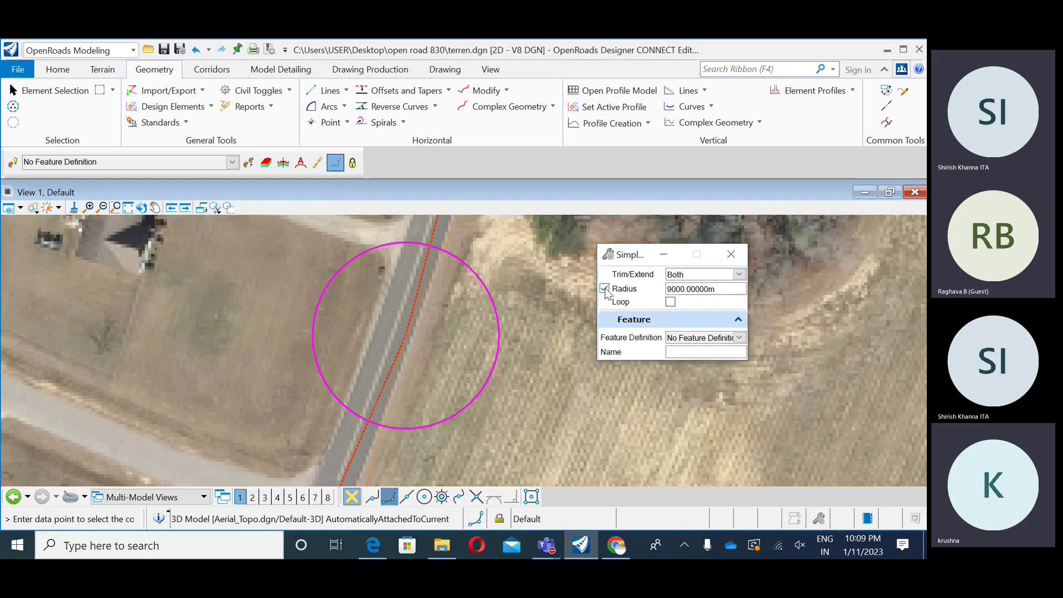
pyautogui.scroll(2, 387, 348)
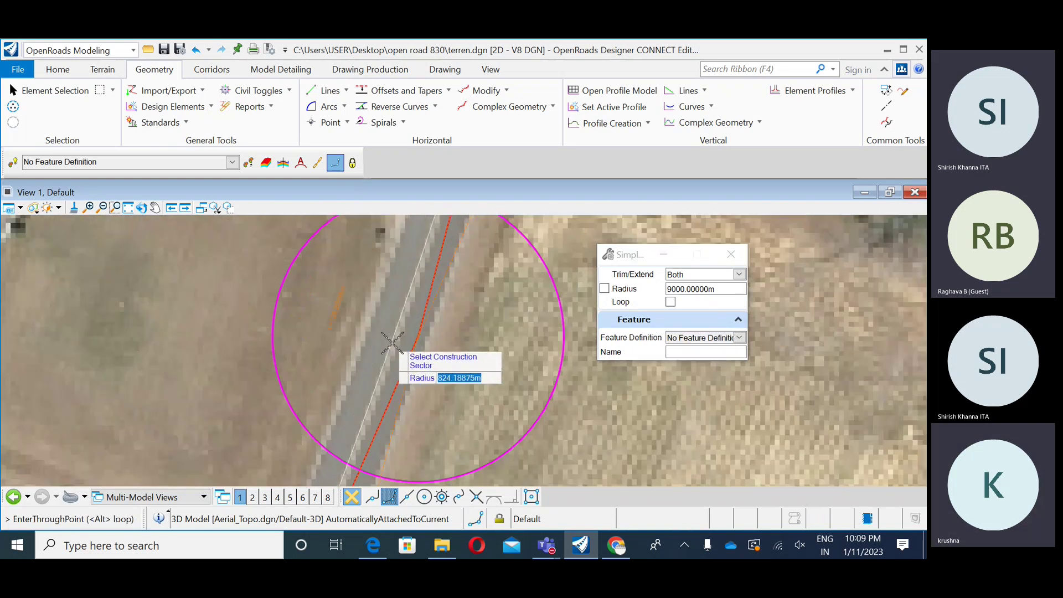
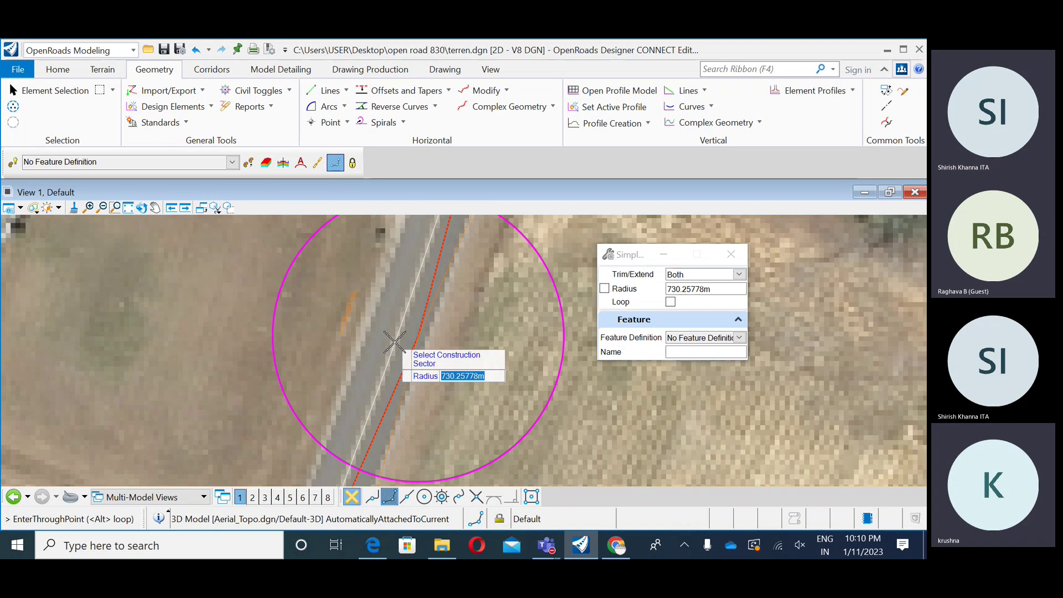
# - Place the arc at the open-field circle with a radius of 750 m and Trim/Extend set to Both
pyautogui.write('50.00000m')
pyautogui.press('Return')
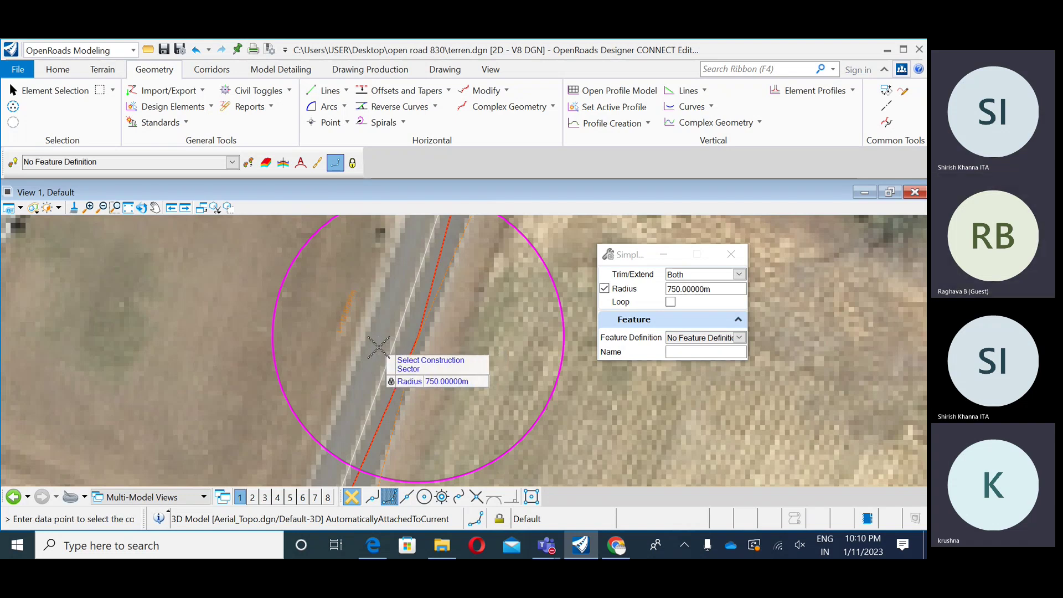
pyautogui.click(396, 333)
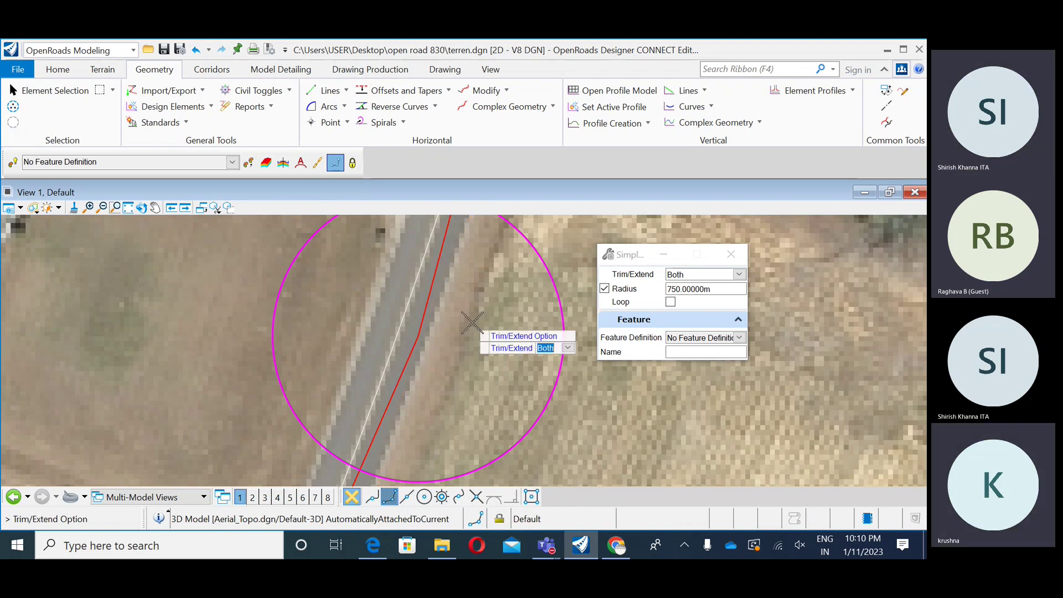
pyautogui.click(473, 323)
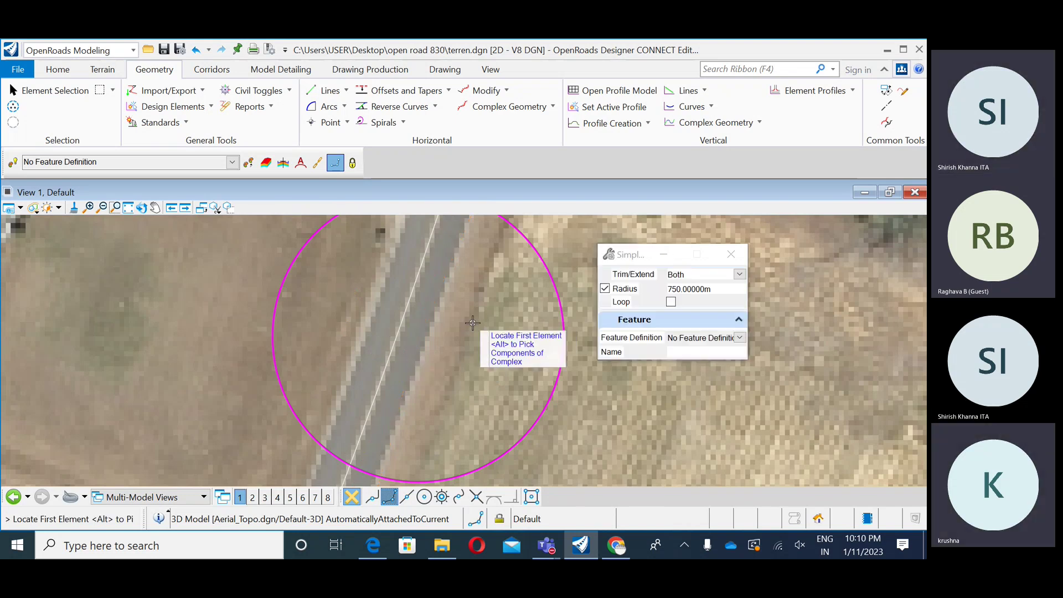
# - Examine the whole alignment along the road, from the northernmost circle to the southern end, checking the tangents and placed arcs
pyautogui.scroll(-5, 460, 343)
pyautogui.scroll(-2, 458, 353)
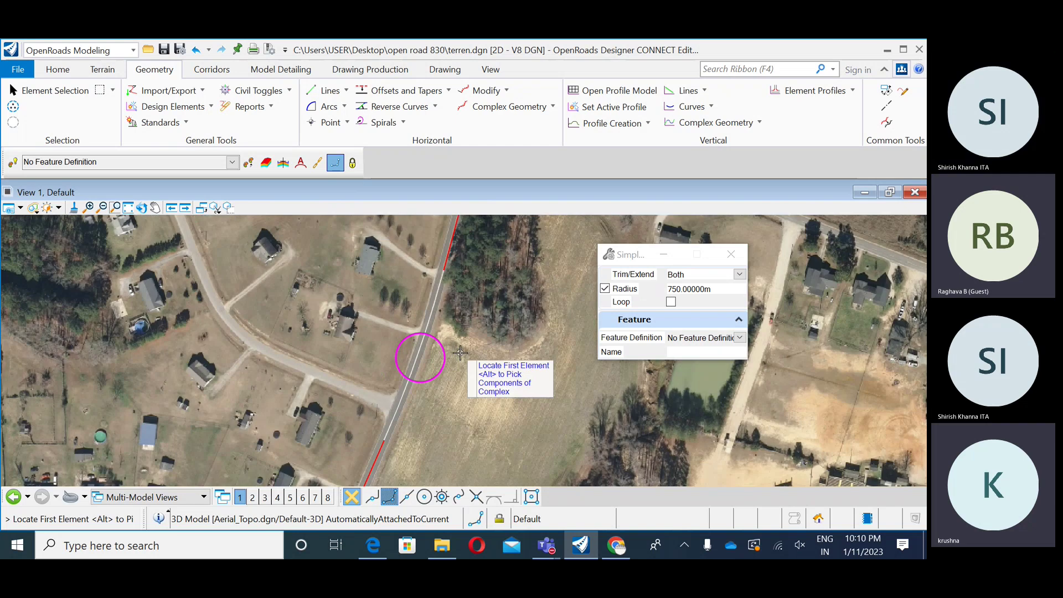
pyautogui.scroll(-3, 460, 352)
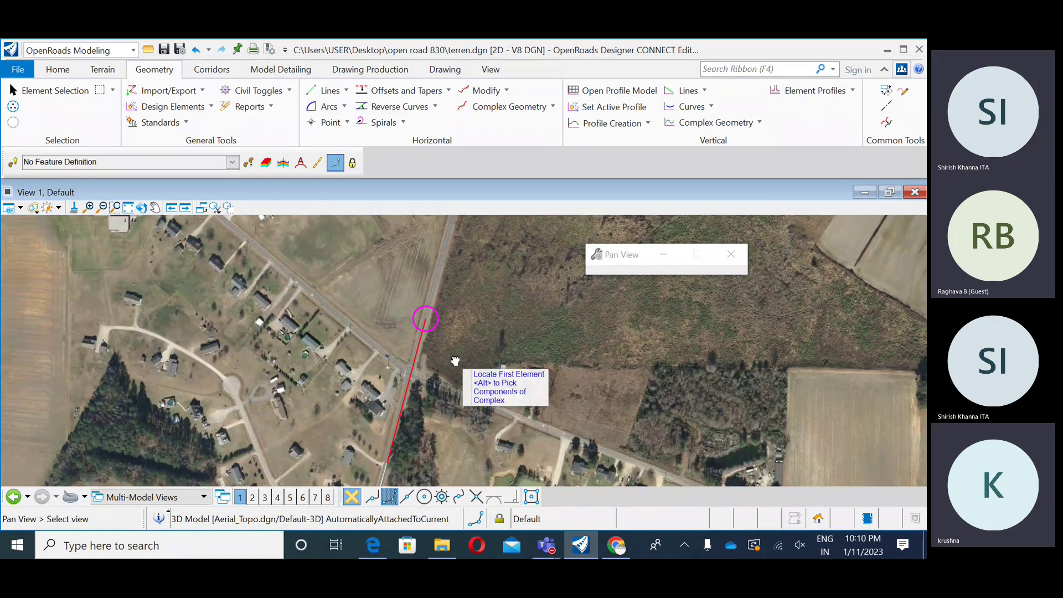
pyautogui.scroll(2, 341, 270)
pyautogui.moveTo(375, 379); pyautogui.dragTo(446, 285, button='middle')
pyautogui.scroll(-2, 379, 293)
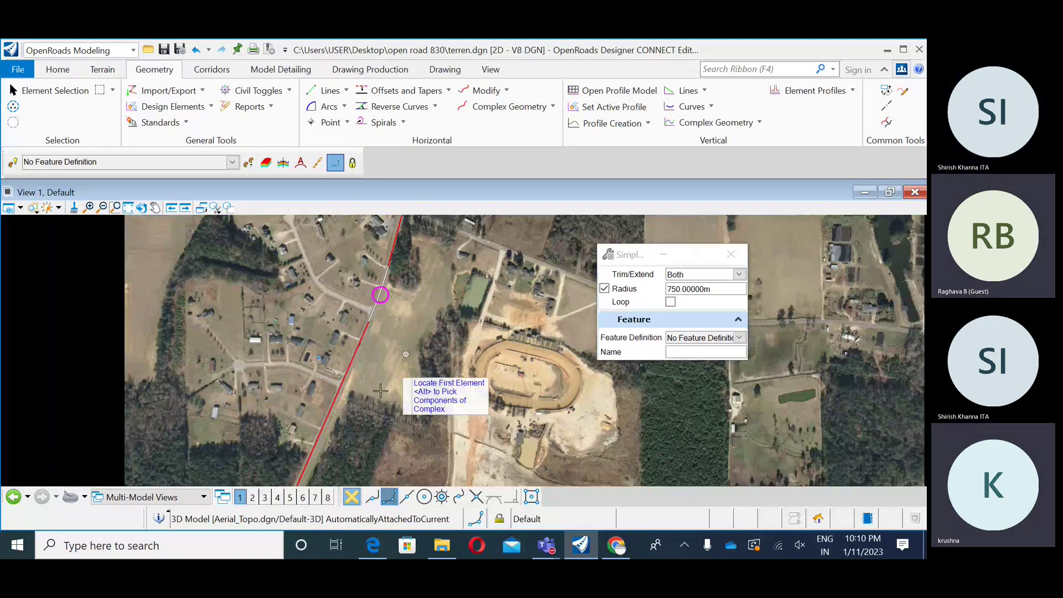
pyautogui.scroll(-3, 380, 391)
pyautogui.scroll(3, 378, 418)
pyautogui.moveTo(391, 405); pyautogui.dragTo(405, 366, button='middle')
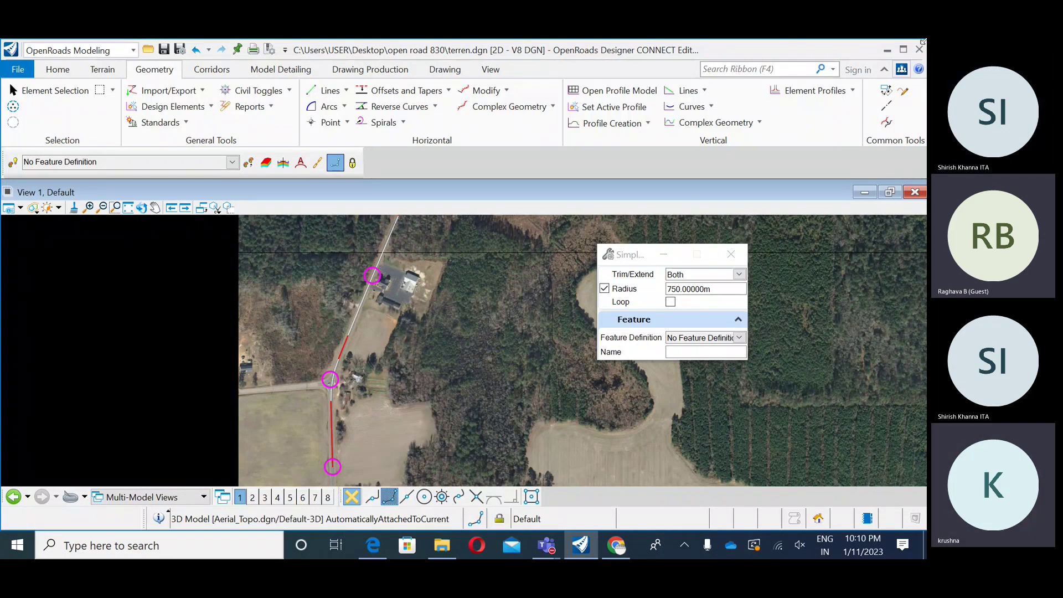
pyautogui.moveTo(341, 440); pyautogui.dragTo(296, 455, button='middle')
pyautogui.scroll(-1, 364, 335)
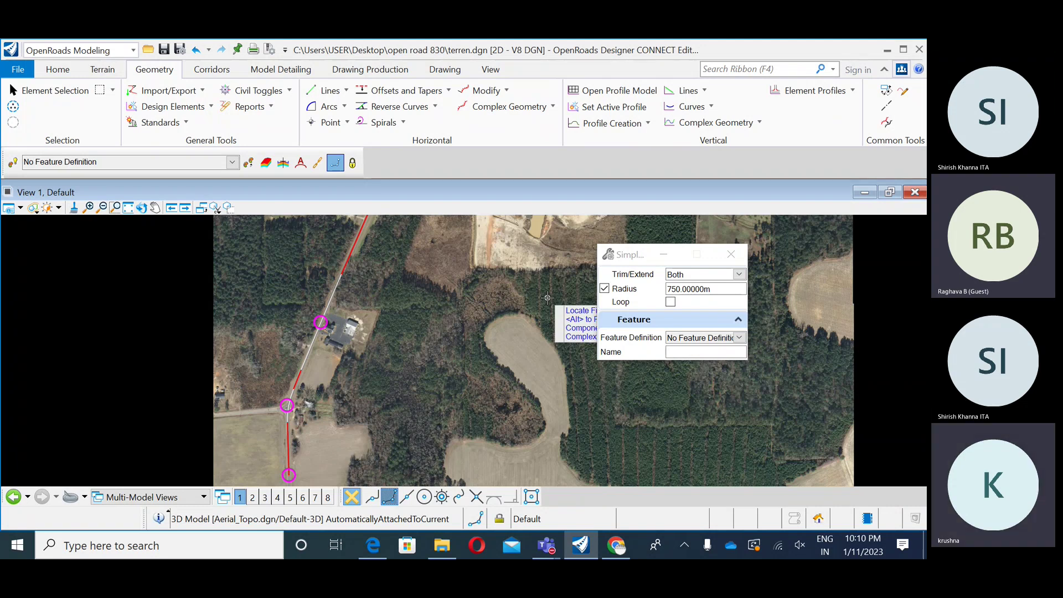
pyautogui.moveTo(467, 356); pyautogui.dragTo(507, 330, button='middle')
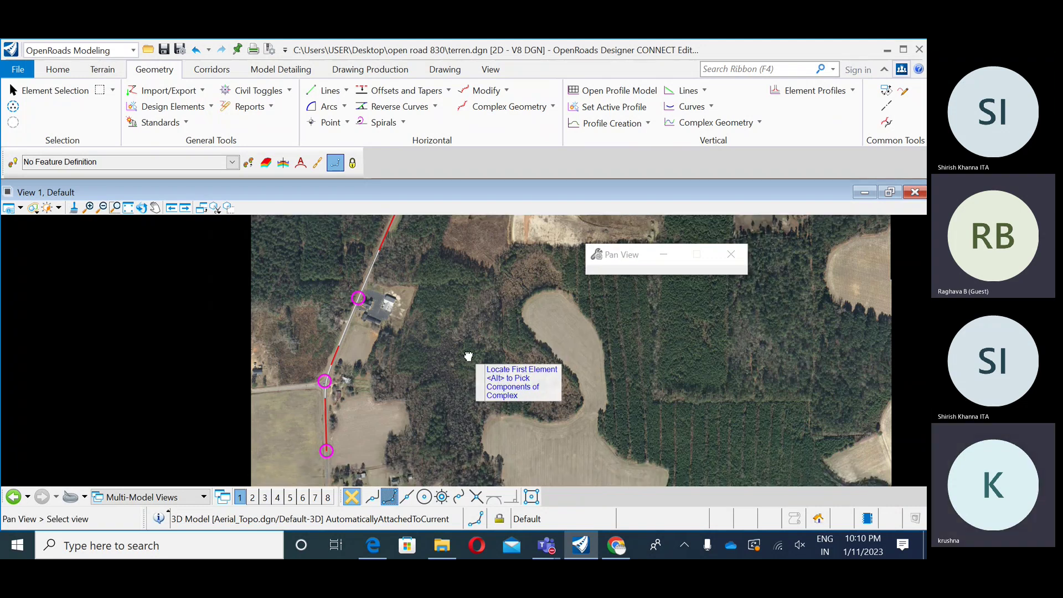
pyautogui.scroll(-3, 435, 359)
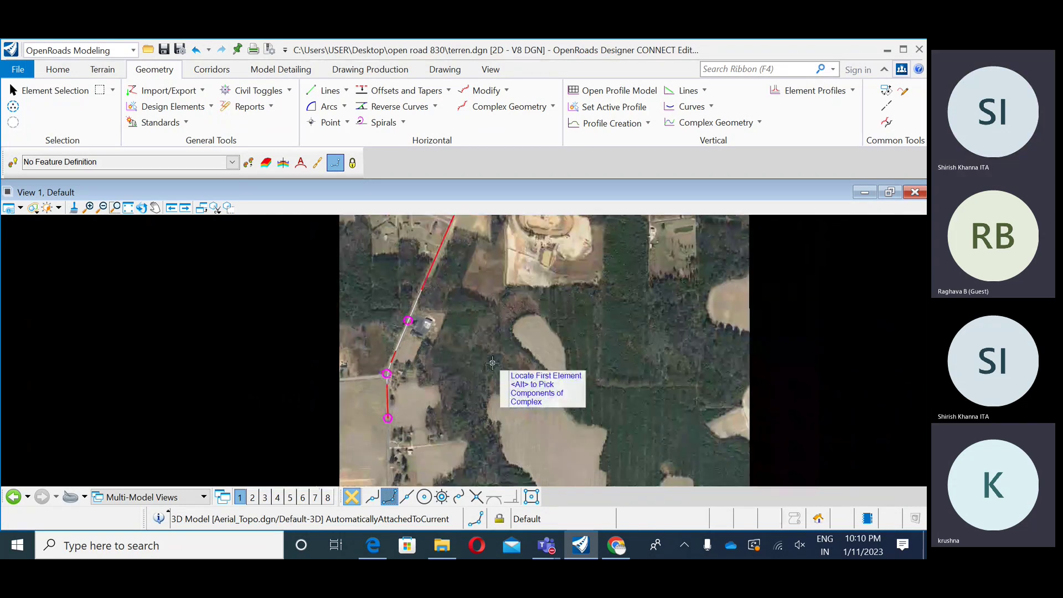
pyautogui.scroll(1, 427, 275)
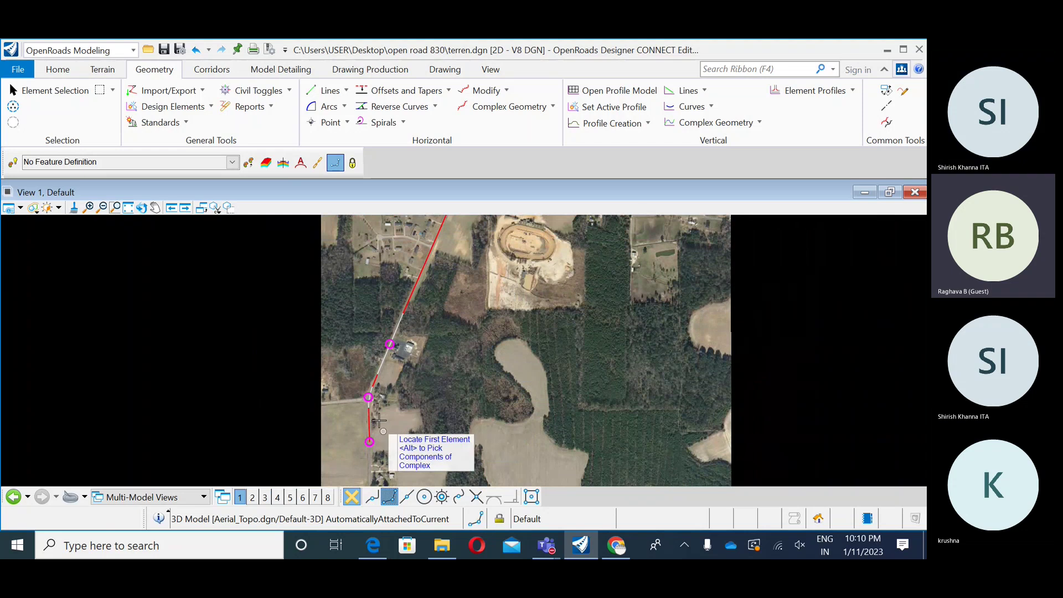
# - Switch to the QuickStart for Geometry workbook in Edge and go from its first page to Create Horizontal Elements for London Rd
pyautogui.click(372, 547)
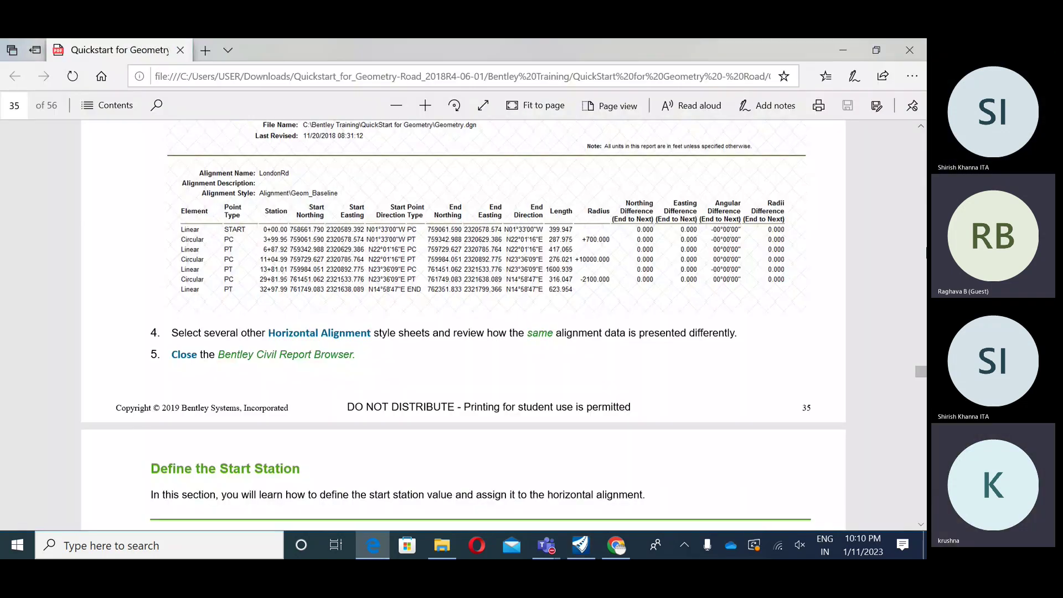
pyautogui.moveTo(920, 371); pyautogui.dragTo(925, 137)
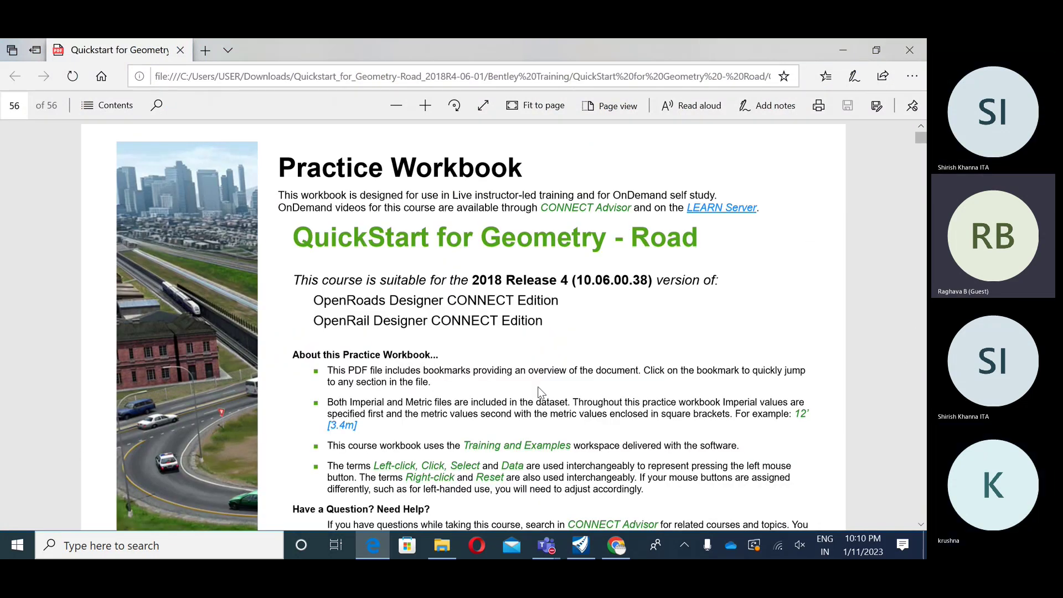
pyautogui.scroll(-20, 471, 437)
pyautogui.scroll(-20, 476, 439)
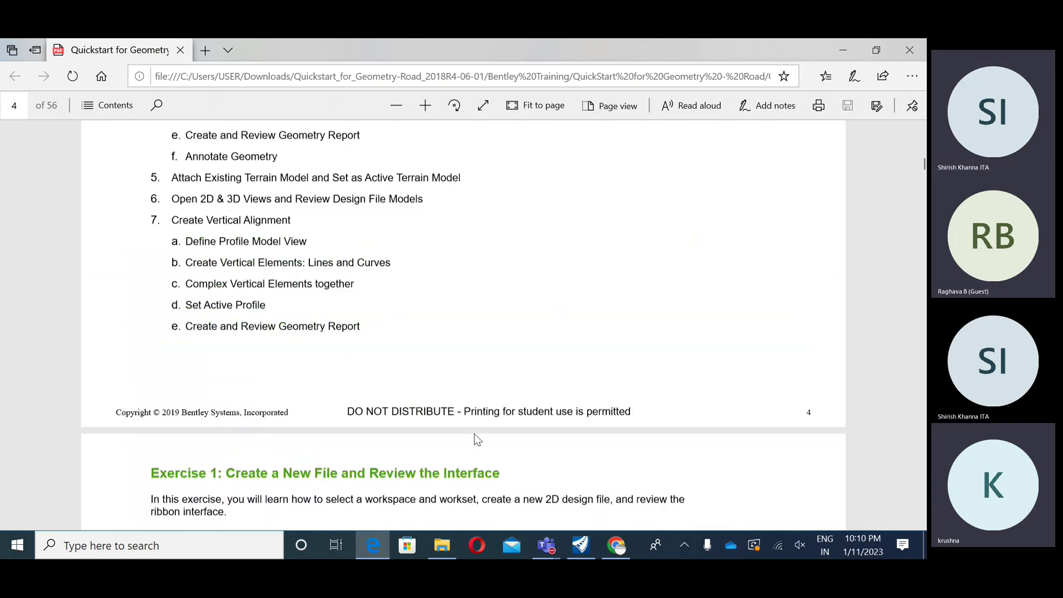
pyautogui.scroll(-10, 475, 437)
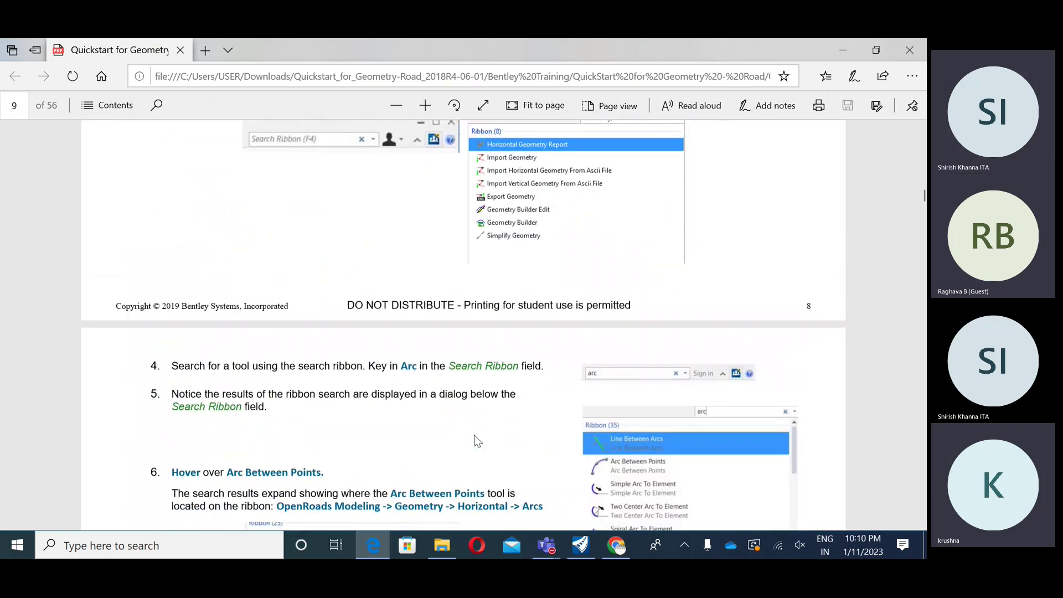
pyautogui.scroll(-15, 474, 435)
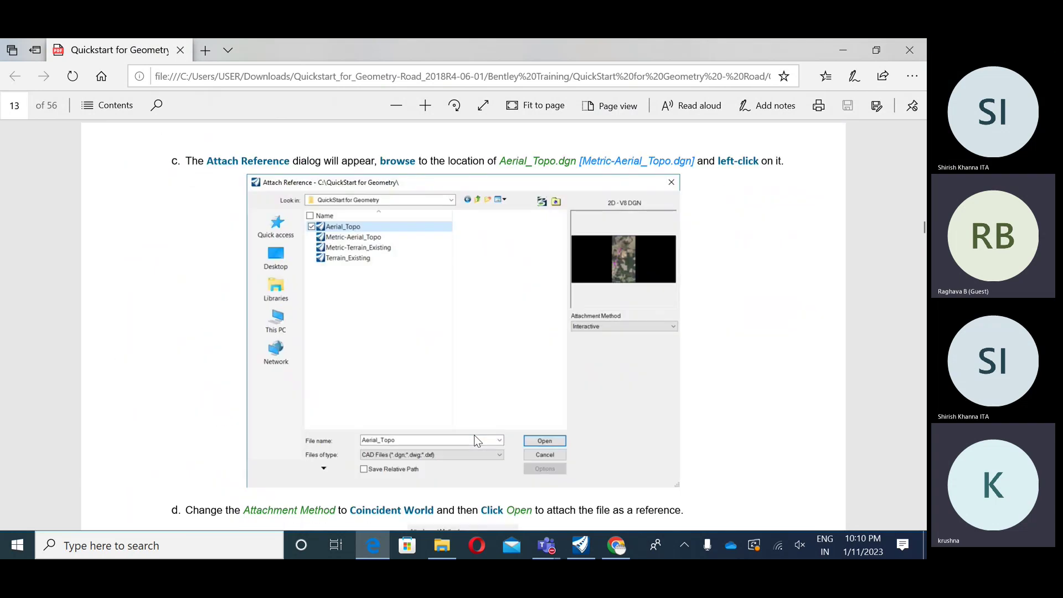
pyautogui.scroll(-10, 474, 437)
pyautogui.scroll(-10, 501, 388)
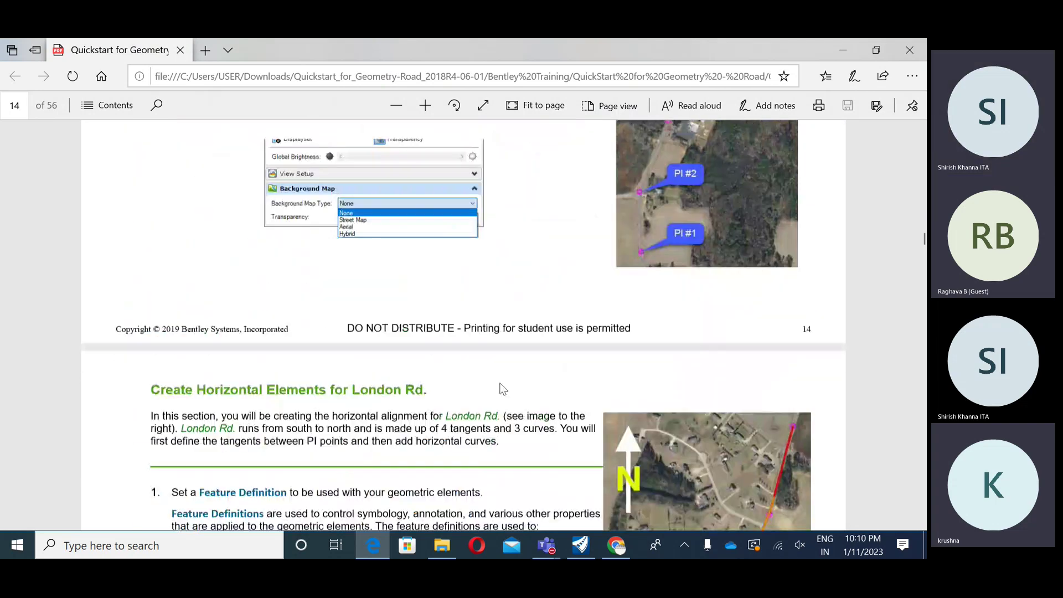
# - Read the workbook's instructions on setting the active feature definition and reviewing the Civil Formatting settings
pyautogui.scroll(-10, 501, 388)
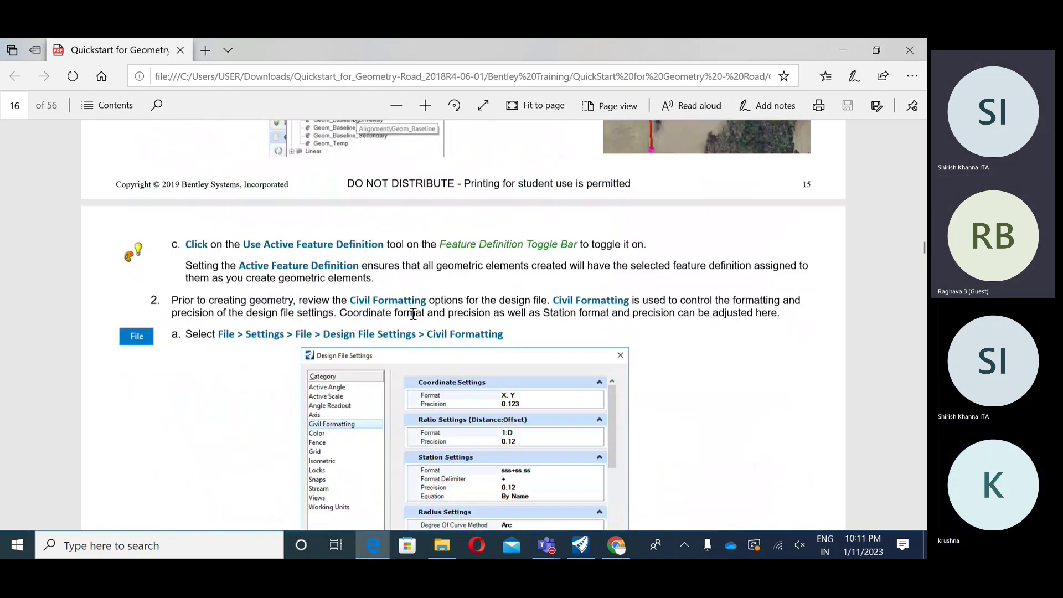
pyautogui.scroll(-3, 413, 314)
pyautogui.scroll(4, 413, 314)
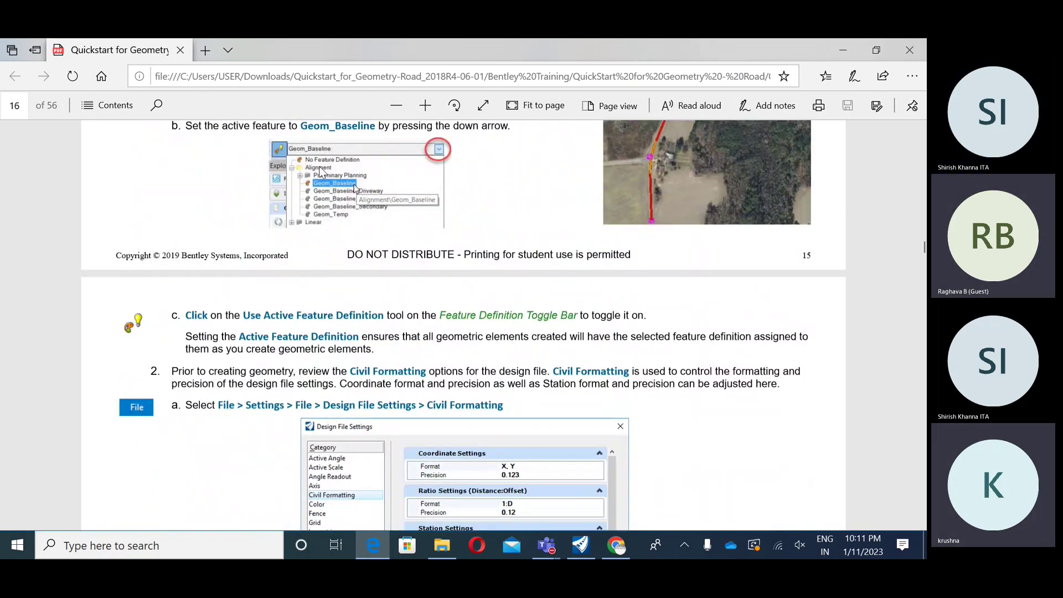
pyautogui.scroll(-8, 323, 282)
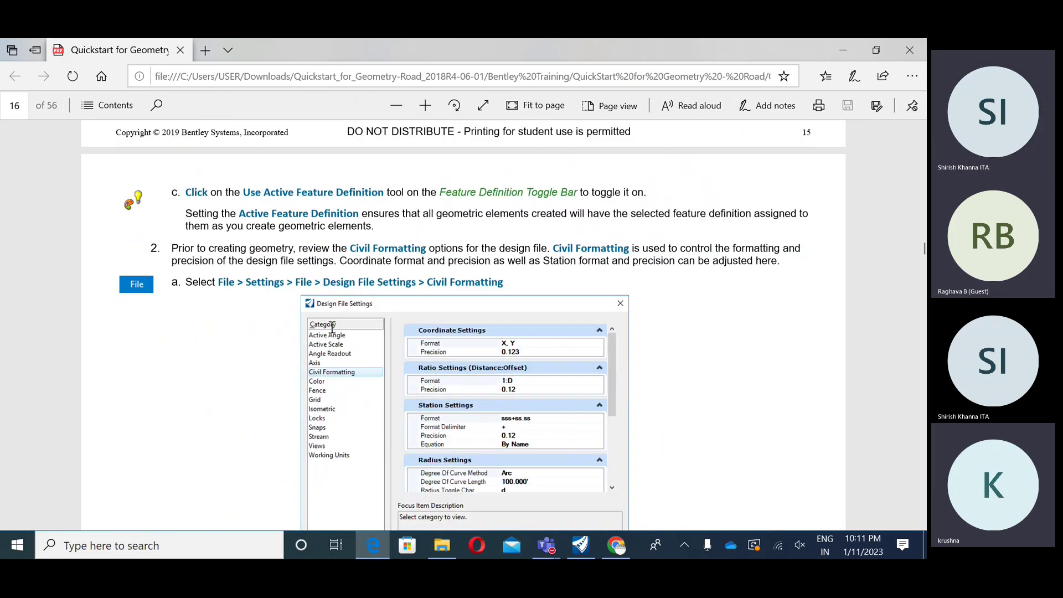
pyautogui.scroll(-3, 332, 327)
pyautogui.scroll(6, 332, 327)
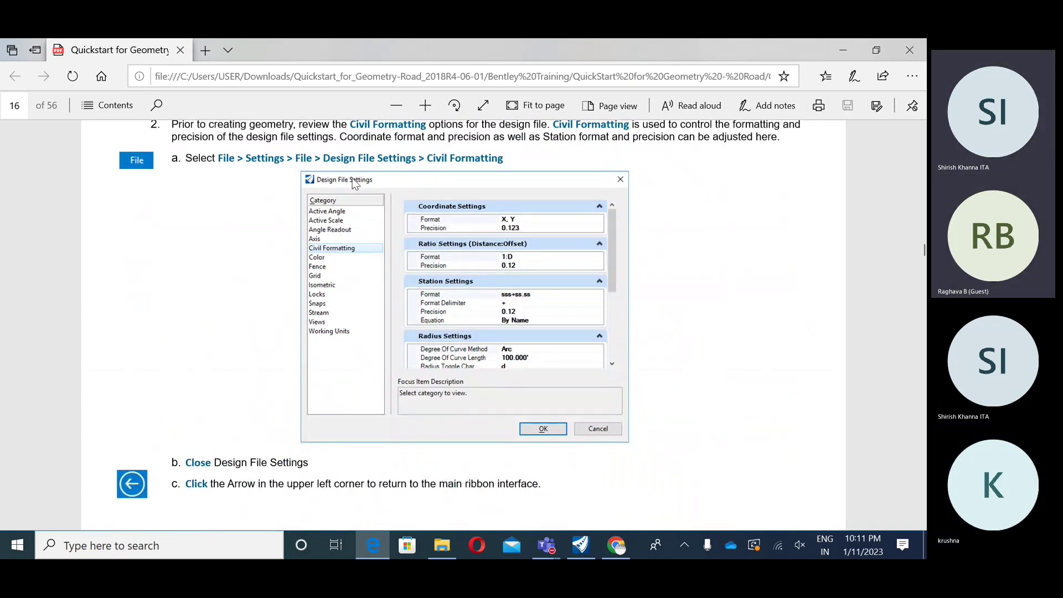
# - Read the workbook's steps for creating tangent lines between the PI points, reviewing line properties and chaining further tangents
pyautogui.scroll(-6, 315, 354)
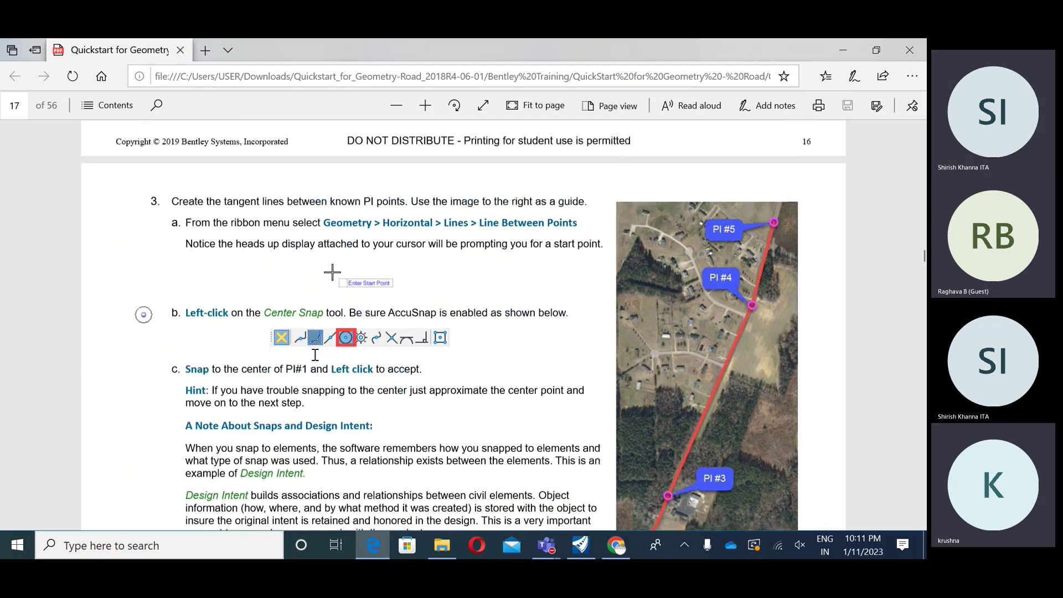
pyautogui.scroll(-10, 315, 355)
pyautogui.scroll(-1, 314, 356)
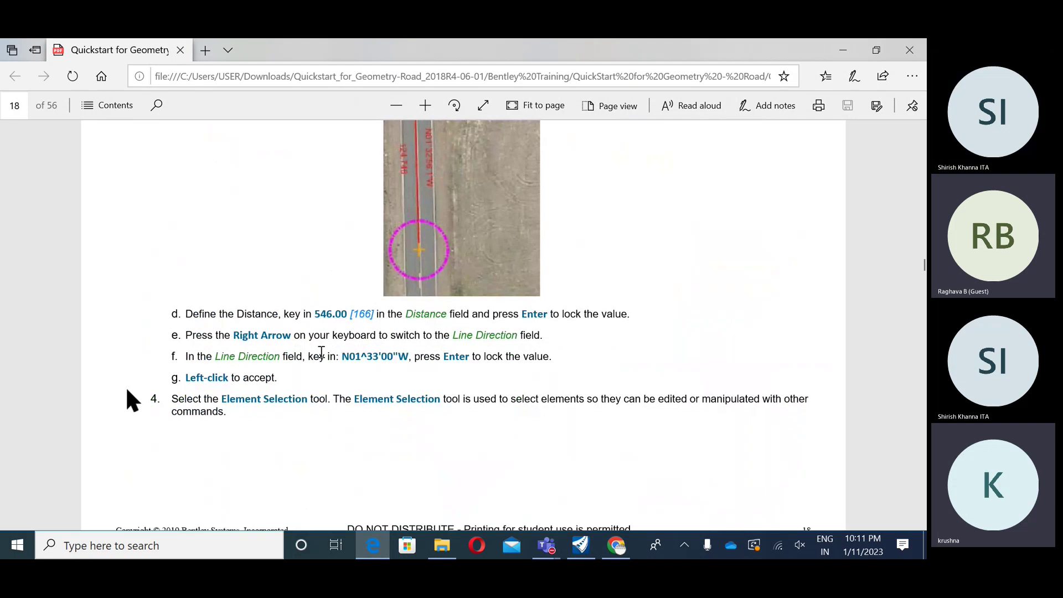
pyautogui.scroll(-6, 321, 353)
pyautogui.scroll(-6, 321, 356)
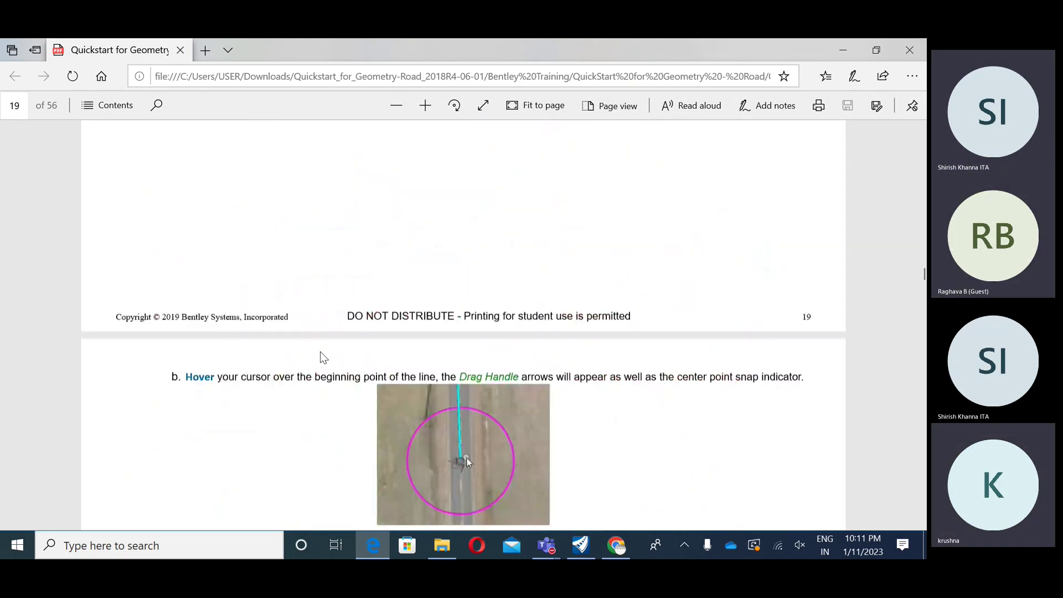
pyautogui.scroll(-8, 324, 357)
pyautogui.scroll(3, 324, 357)
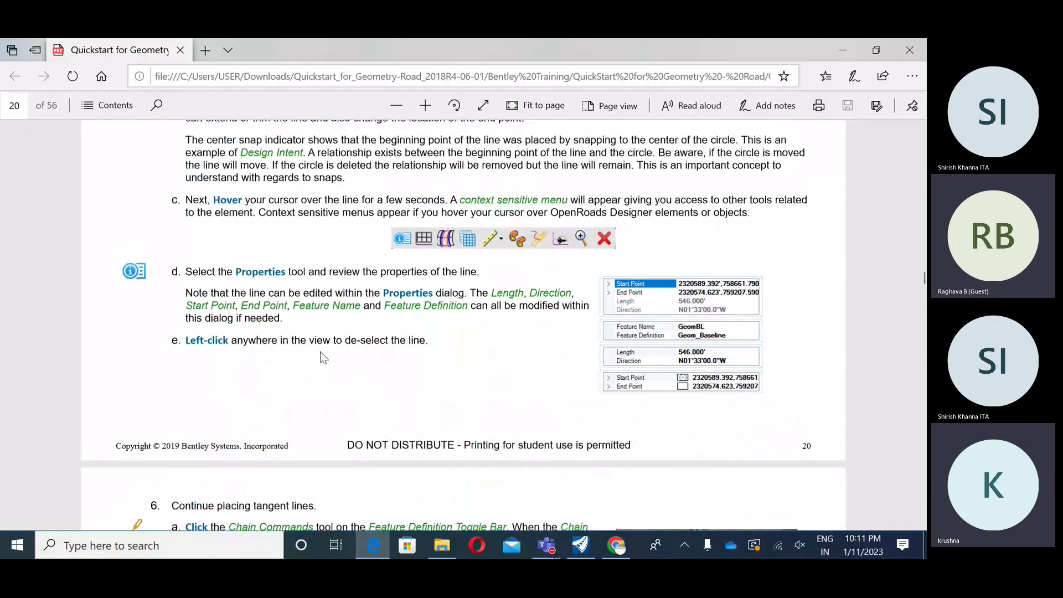
pyautogui.scroll(-10, 324, 357)
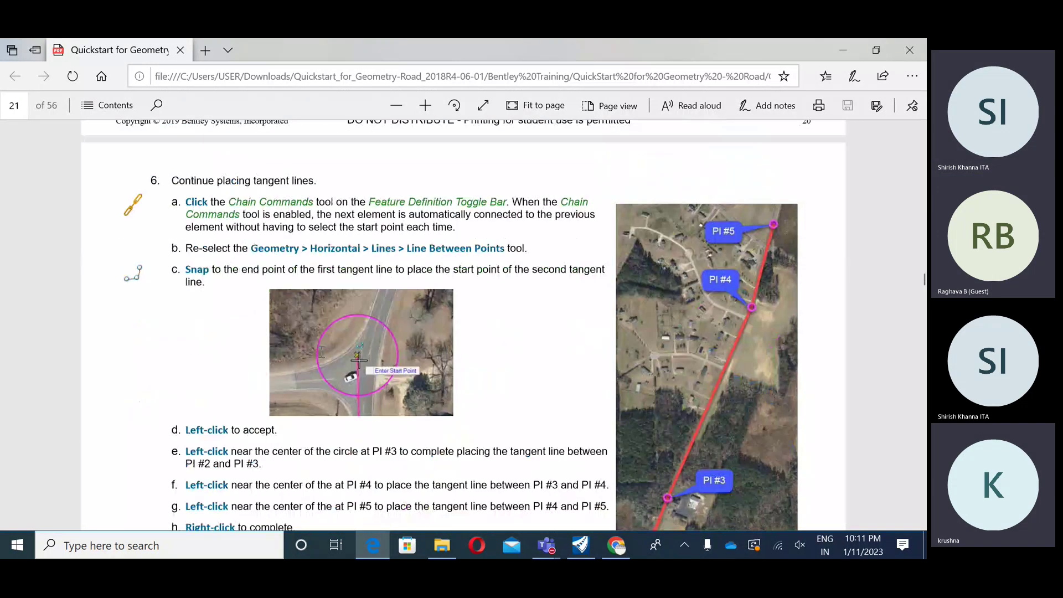
pyautogui.scroll(-3, 321, 352)
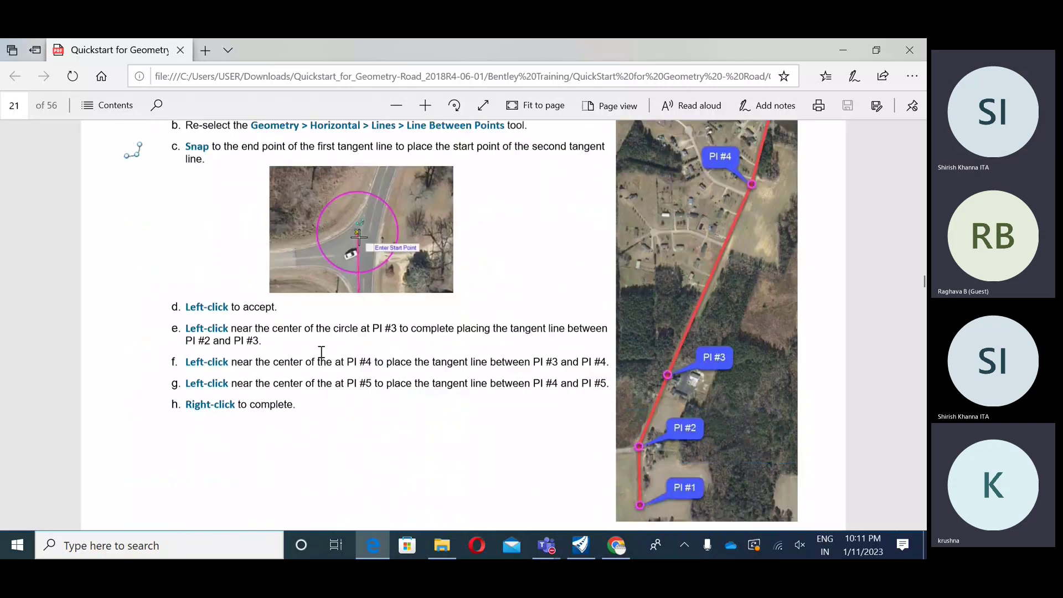
# - Review the workbook's Simple Arc instructions, highlighting the first curve's radius value and checking the radii for the remaining curves
pyautogui.scroll(-9, 324, 403)
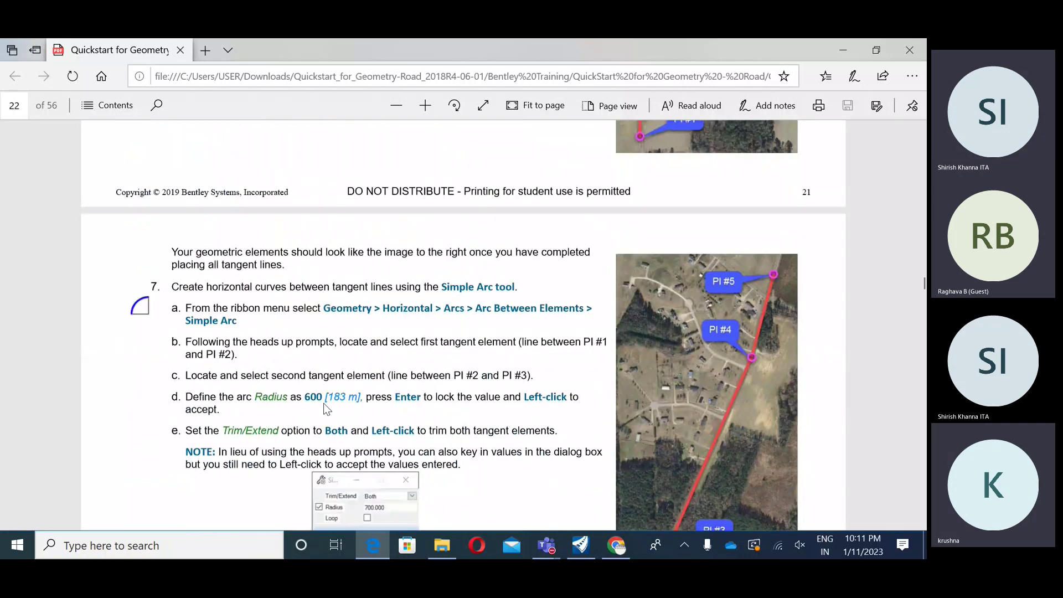
pyautogui.moveTo(305, 396); pyautogui.dragTo(321, 396)
pyautogui.scroll(-20, 348, 383)
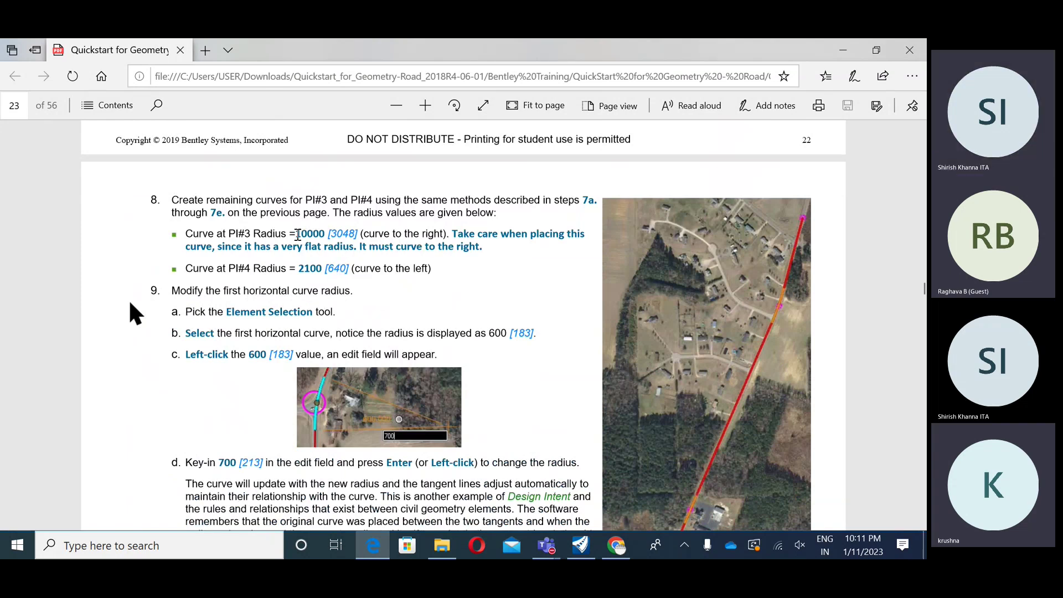
# - Highlight the PI#3 curve radius in the workbook and read on through radius editing and Complex By Elements to the Explorer review section
pyautogui.moveTo(297, 234); pyautogui.dragTo(330, 235)
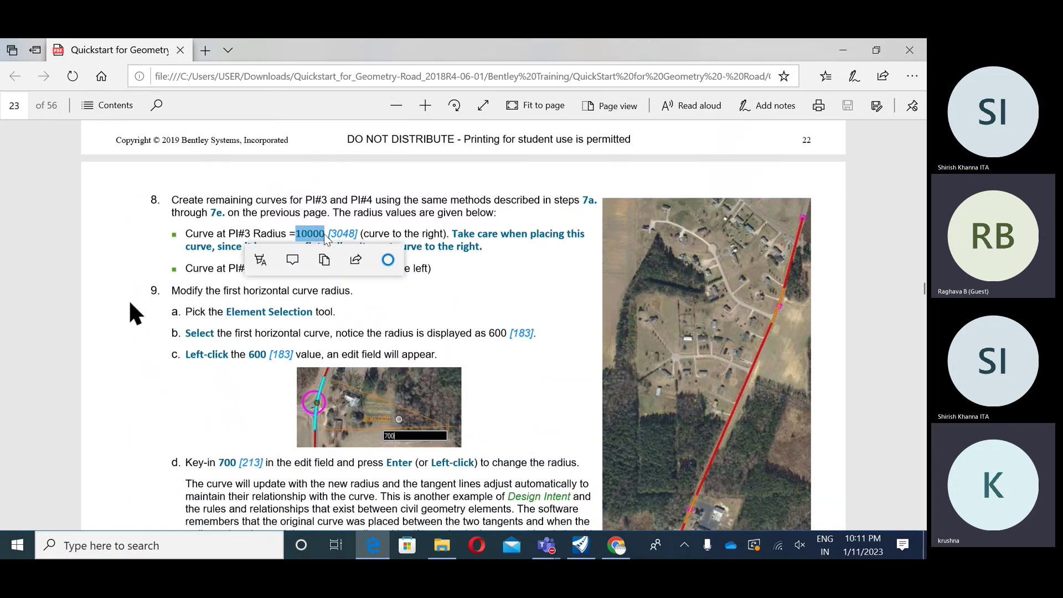
pyautogui.click(386, 322)
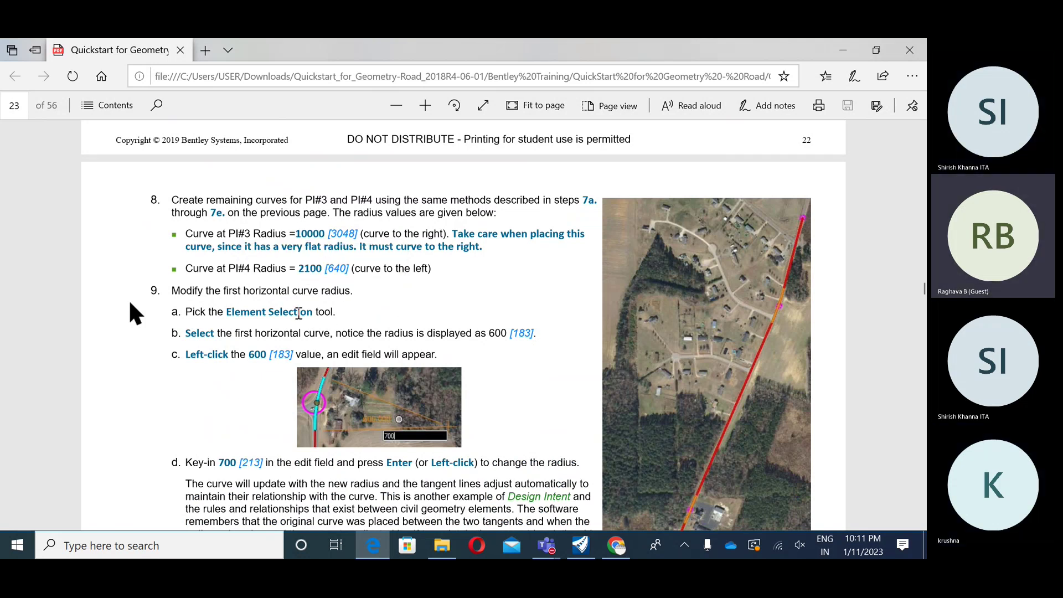
pyautogui.scroll(-2, 284, 375)
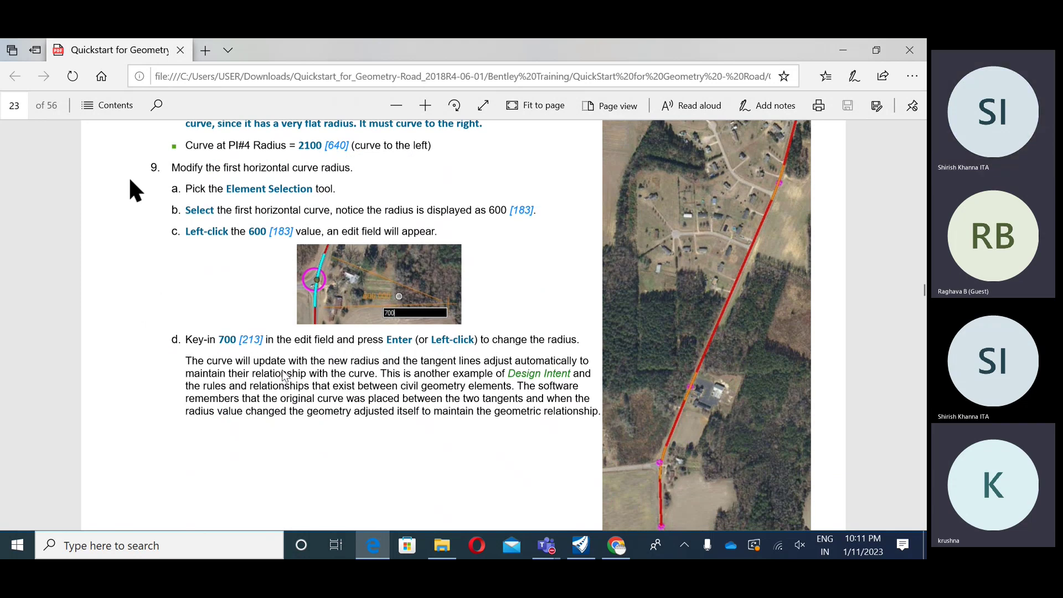
pyautogui.scroll(-7, 284, 375)
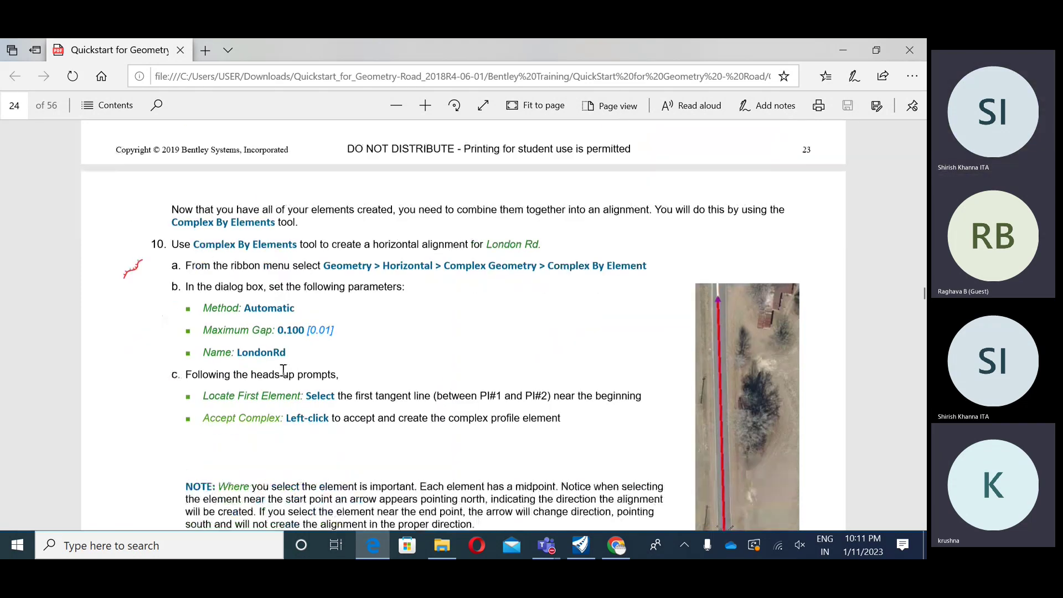
pyautogui.scroll(-5, 283, 370)
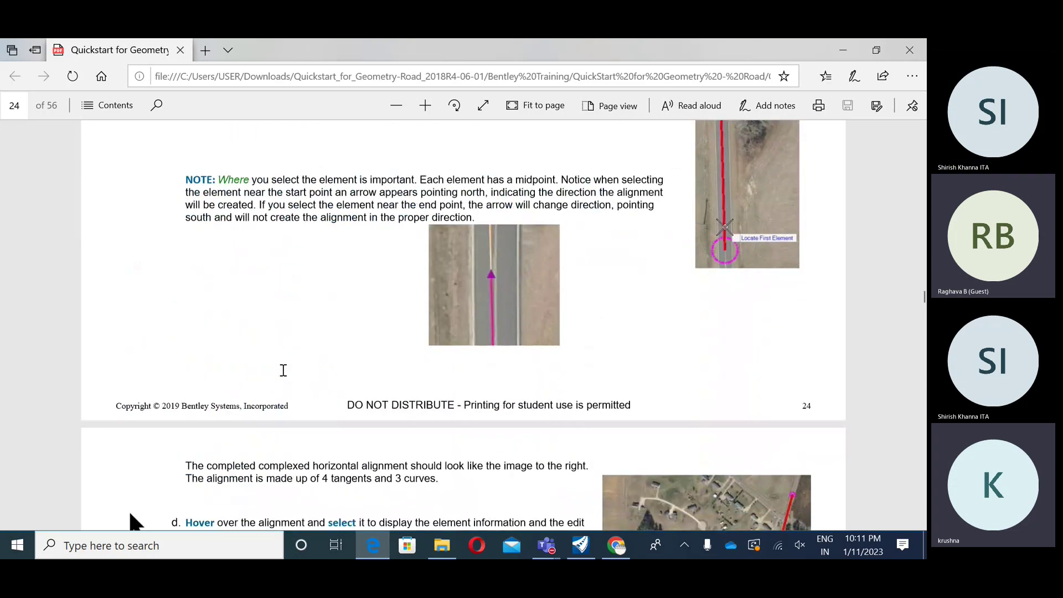
pyautogui.scroll(-7, 283, 369)
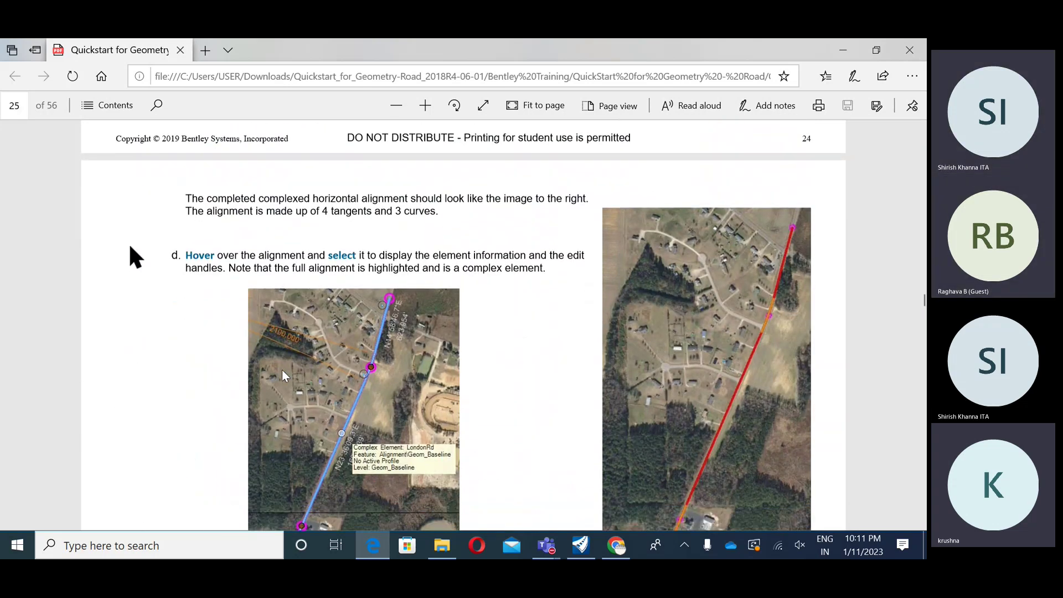
pyautogui.scroll(-8, 281, 370)
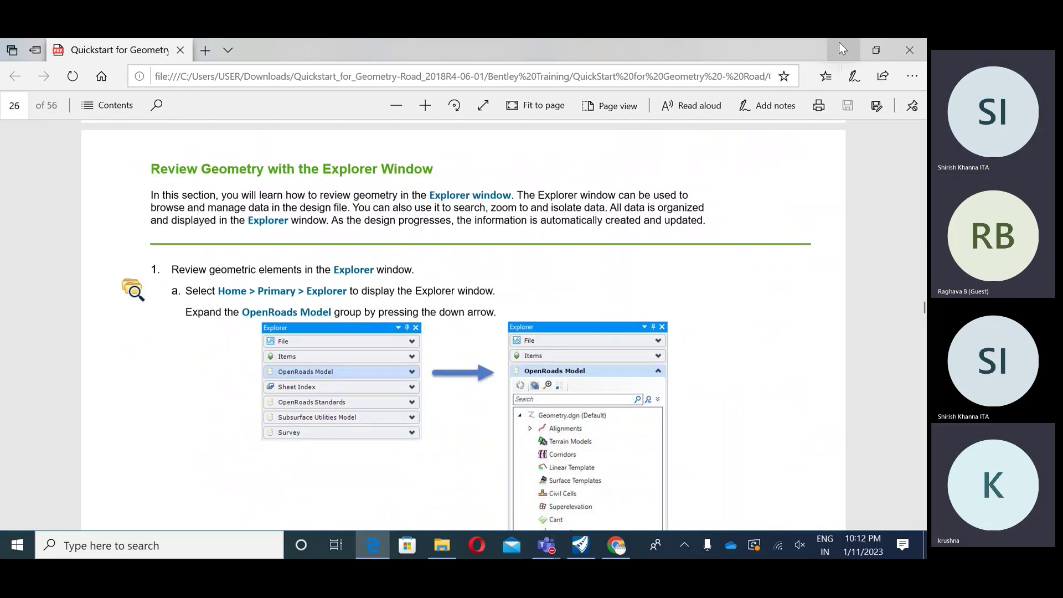
# - Switch to OpenRoads Designer, show the Explorer, and expand terren.dgn, Alignments and Geom_Baseline in the OpenRoads Model tree
pyautogui.hotkey('alt', 'Tab')
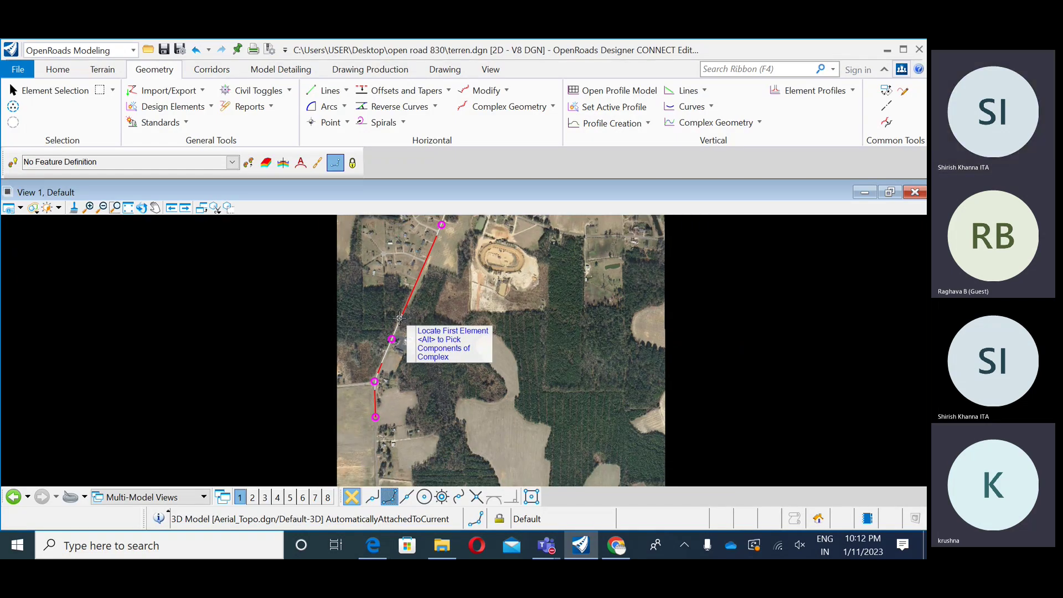
pyautogui.scroll(-1, 338, 382)
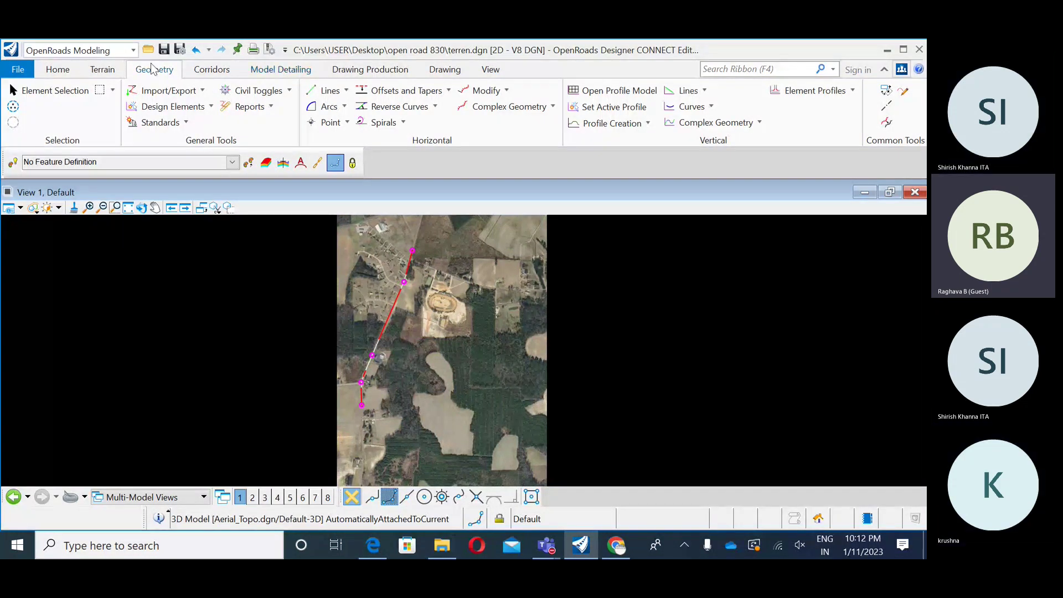
pyautogui.click(61, 70)
pyautogui.click(278, 99)
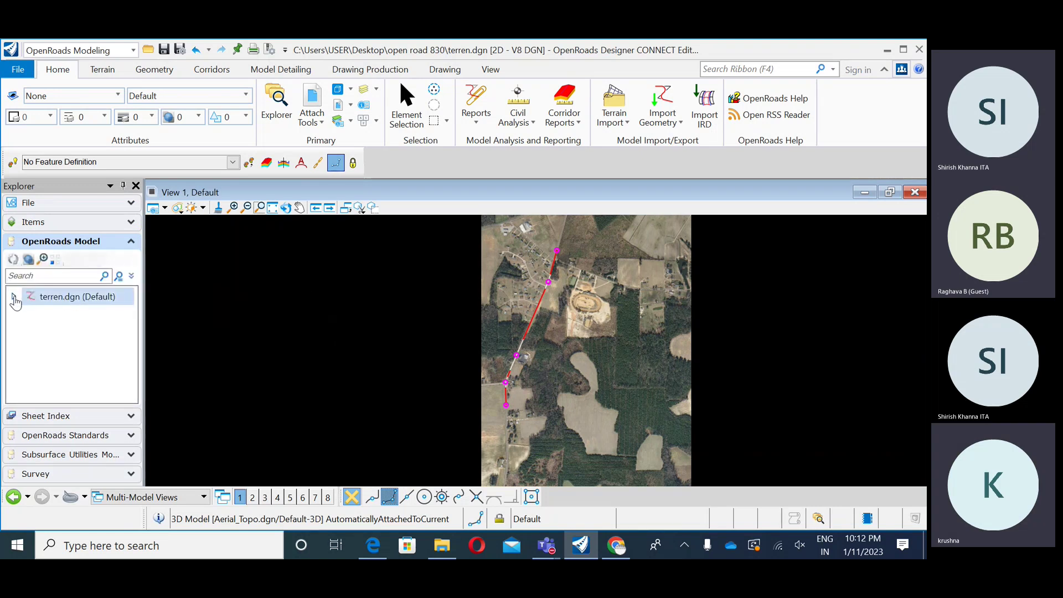
pyautogui.click(14, 298)
pyautogui.click(28, 315)
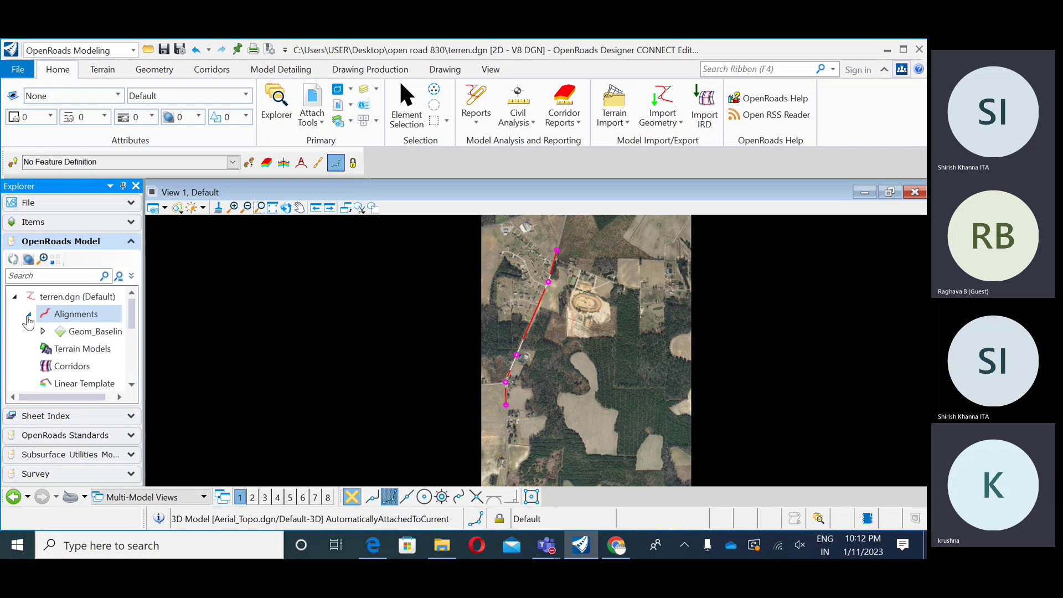
pyautogui.click(42, 331)
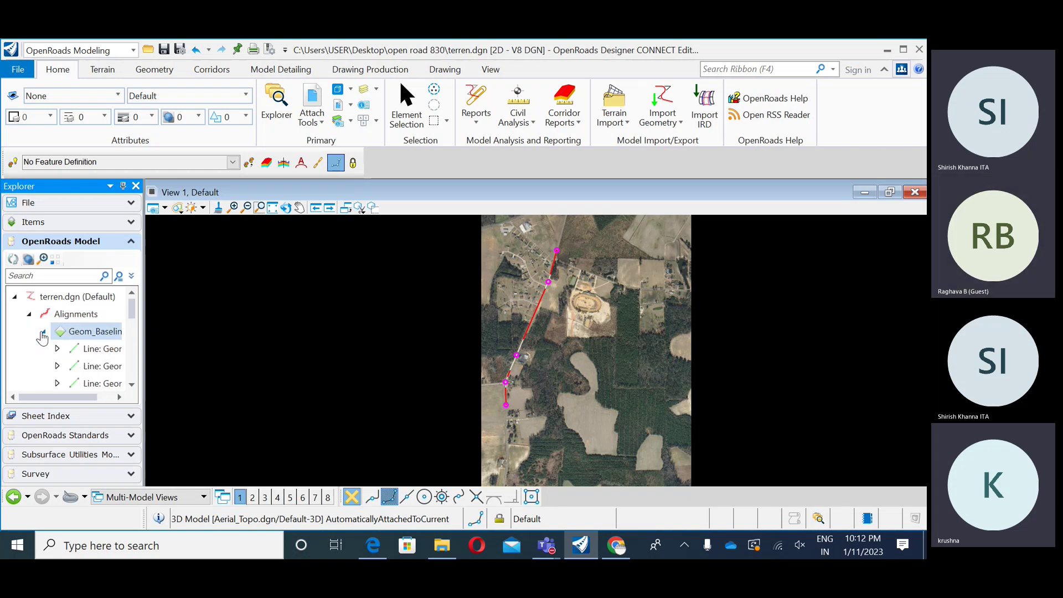
# - Examine the names of the baseline lines listed under Geom_Baseline in the Explorer
pyautogui.moveTo(134, 316); pyautogui.dragTo(136, 345)
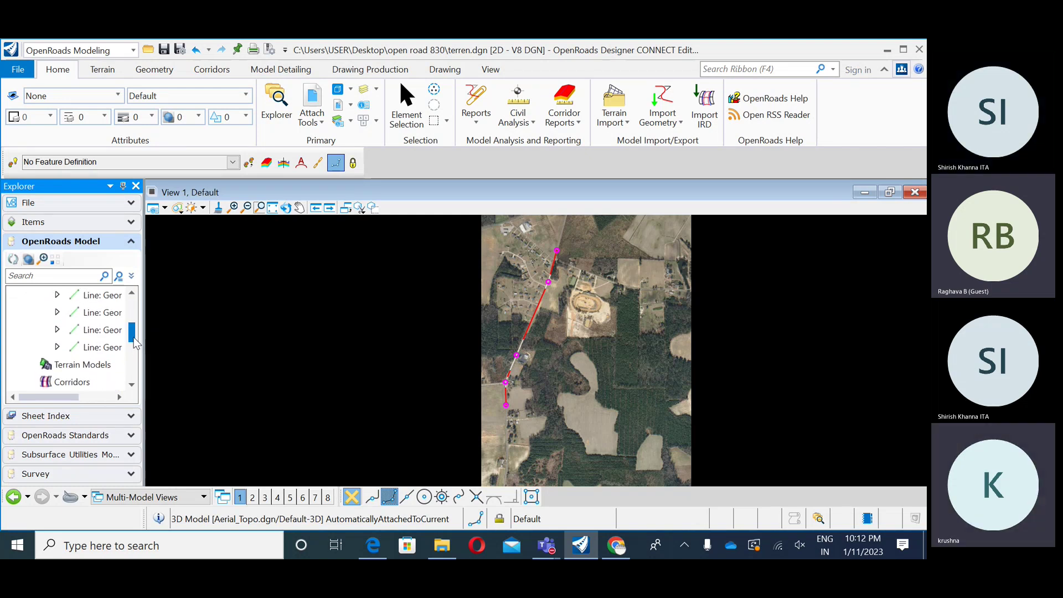
pyautogui.moveTo(70, 397); pyautogui.dragTo(103, 406)
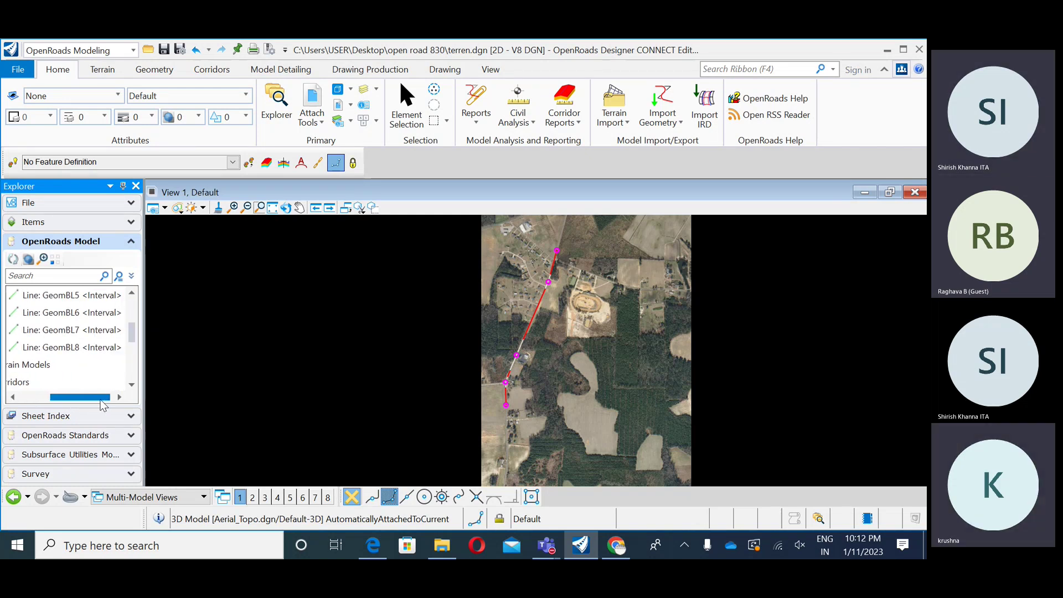
pyautogui.scroll(1, 68, 358)
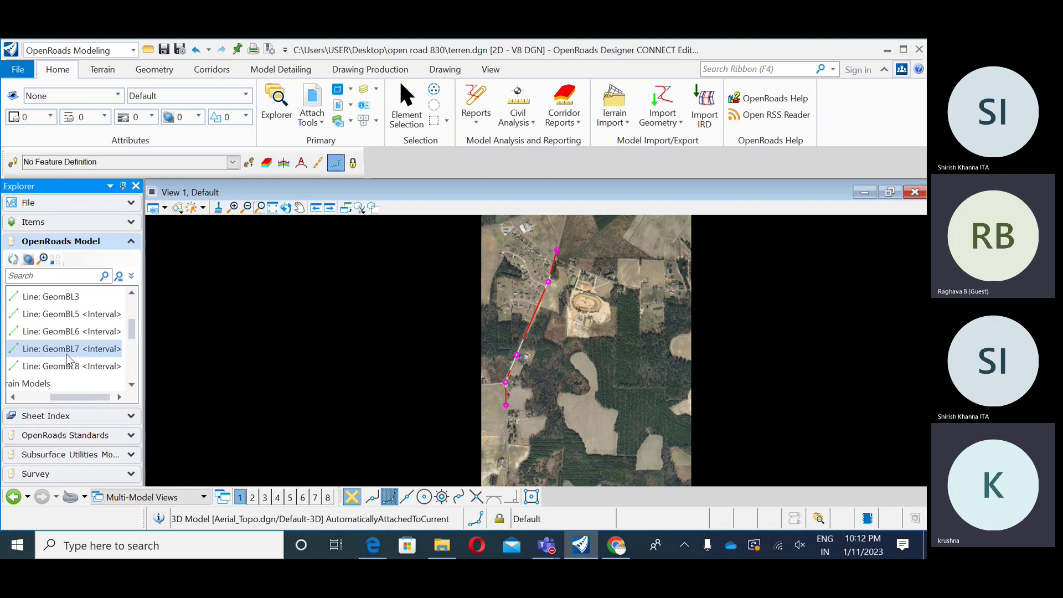
pyautogui.click(76, 384)
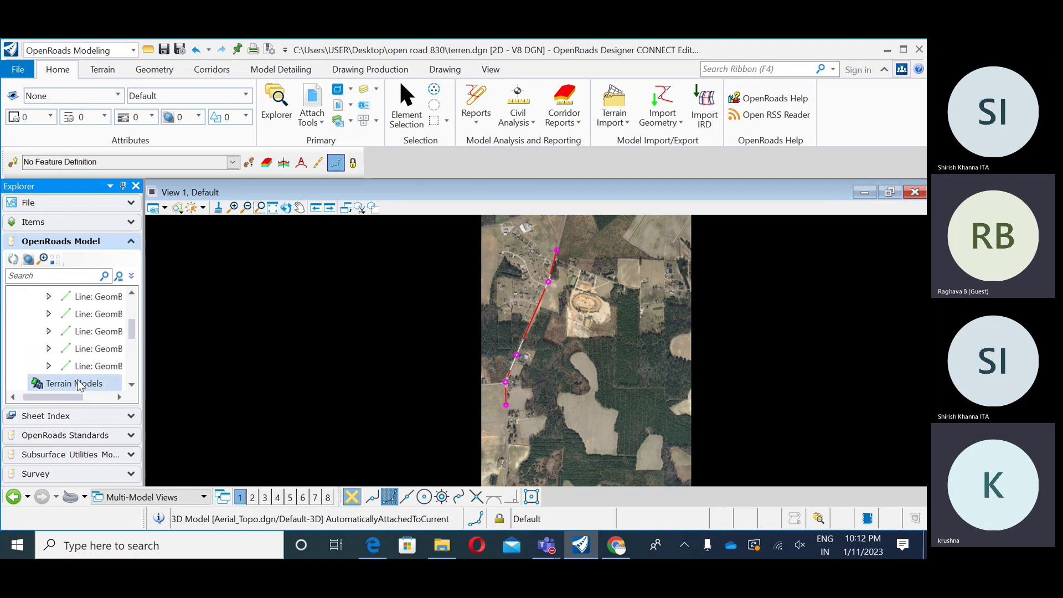
pyautogui.moveTo(133, 332)
pyautogui.mouseDown()
pyautogui.moveTo(135, 373)
pyautogui.moveTo(139, 312)
pyautogui.mouseUp()
pyautogui.moveTo(380, 340); pyautogui.dragTo(304, 376, button='middle')
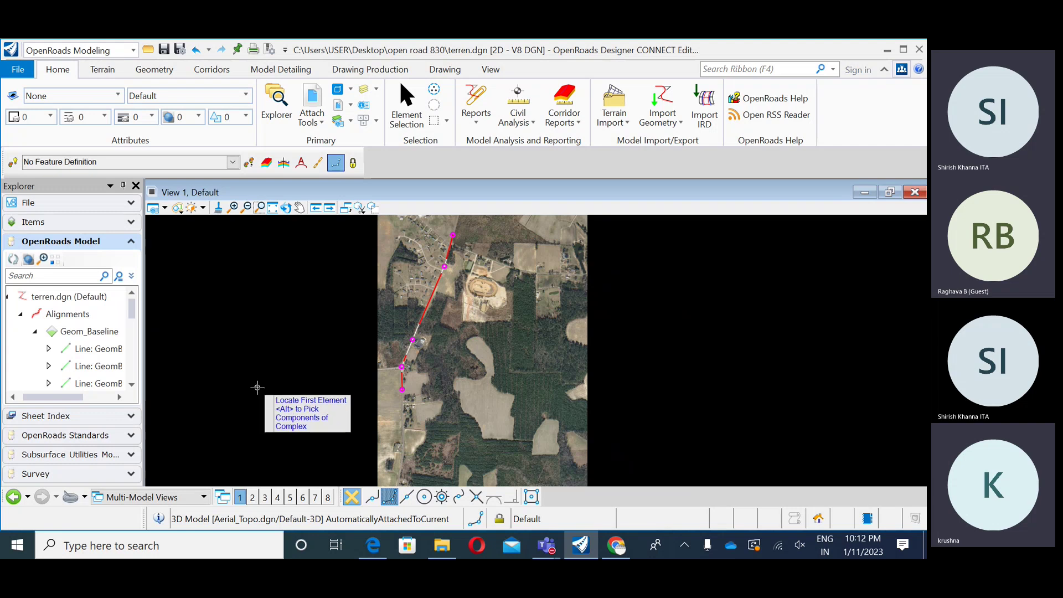
# - Select Geom_Baseline in the Explorer and check the tools available for it
pyautogui.click(87, 332)
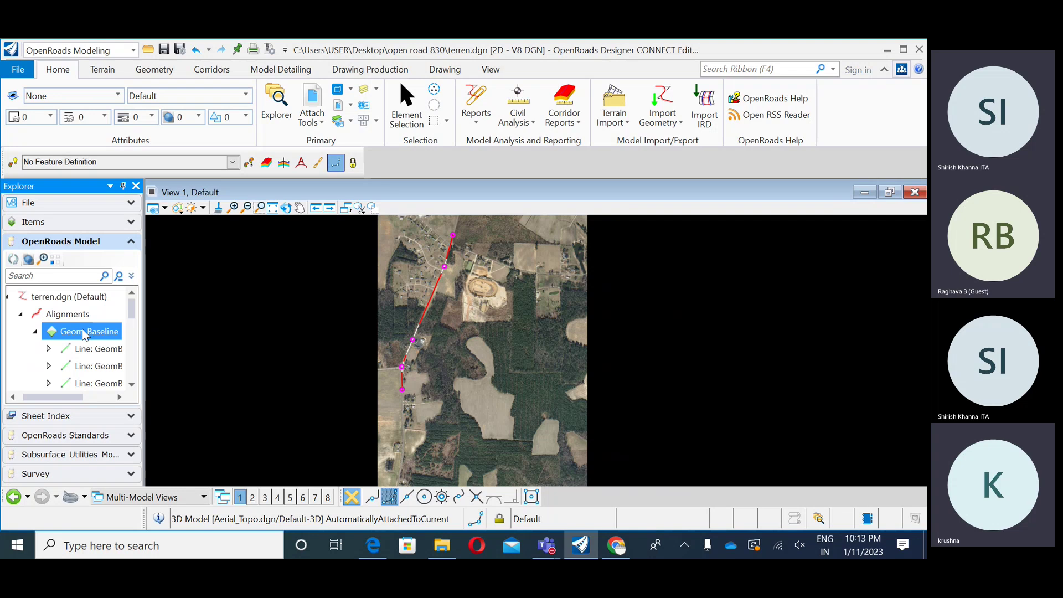
pyautogui.rightClick(85, 334)
pyautogui.click(244, 421)
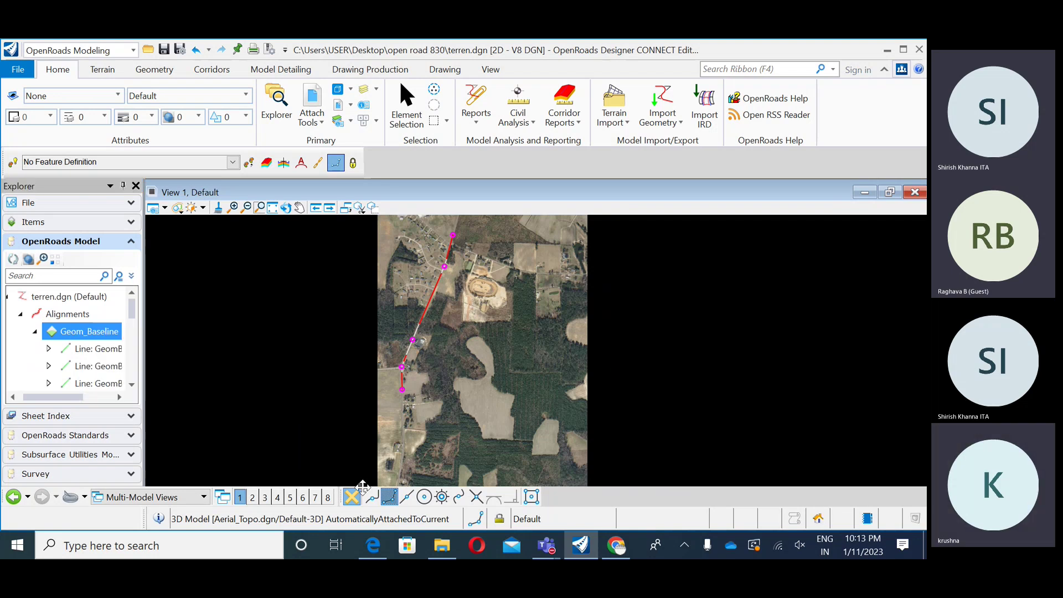
# - Switch to the workbook in Edge, read its Explorer steps for the Complex Element LondonRd, and return to OpenRoads Designer
pyautogui.click(372, 546)
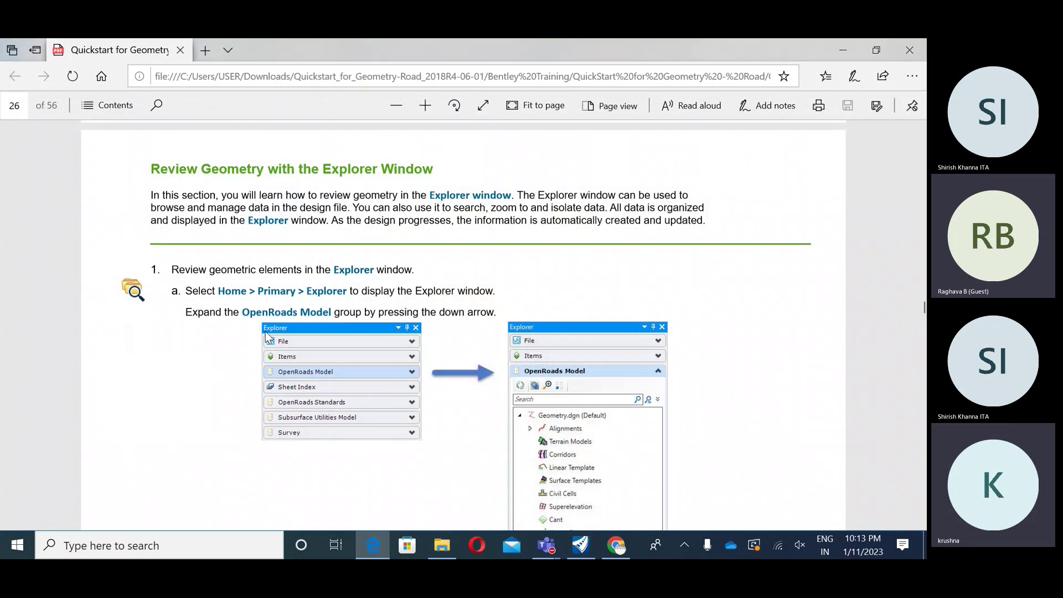
pyautogui.scroll(-10, 266, 336)
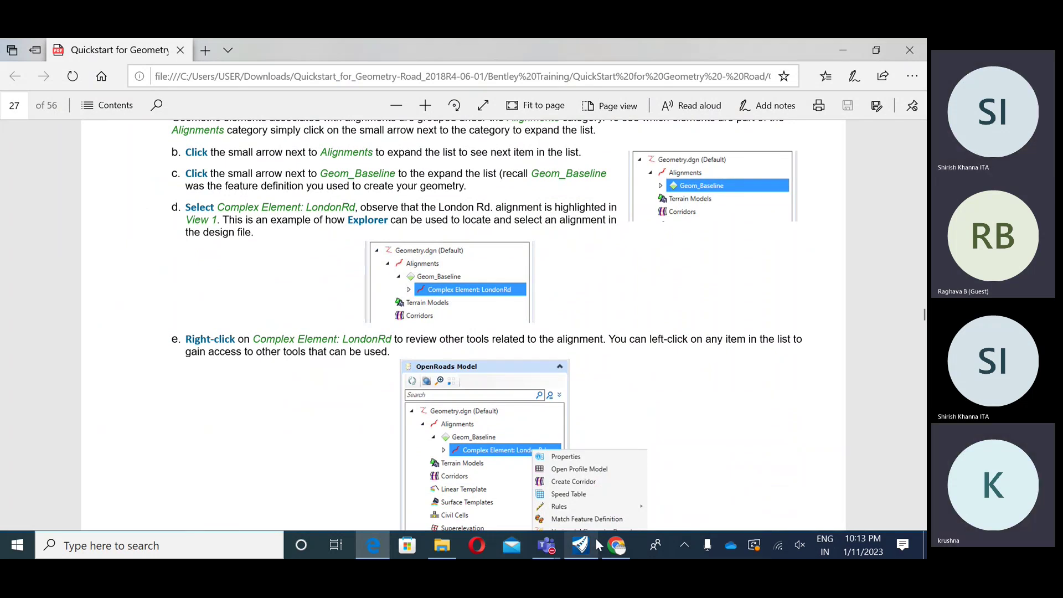
pyautogui.click(614, 545)
pyautogui.click(819, 50)
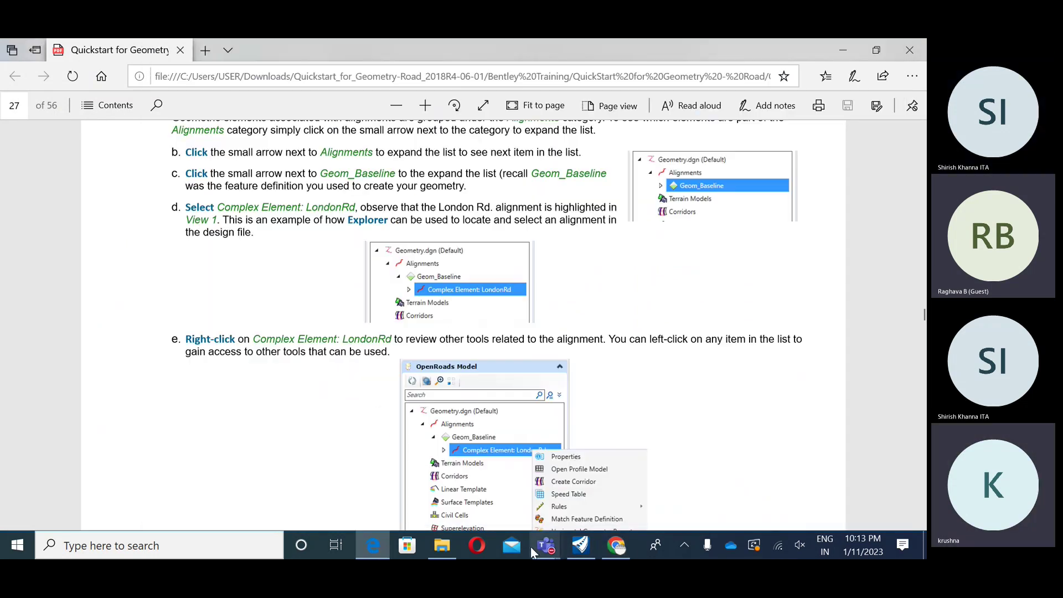
pyautogui.click(372, 546)
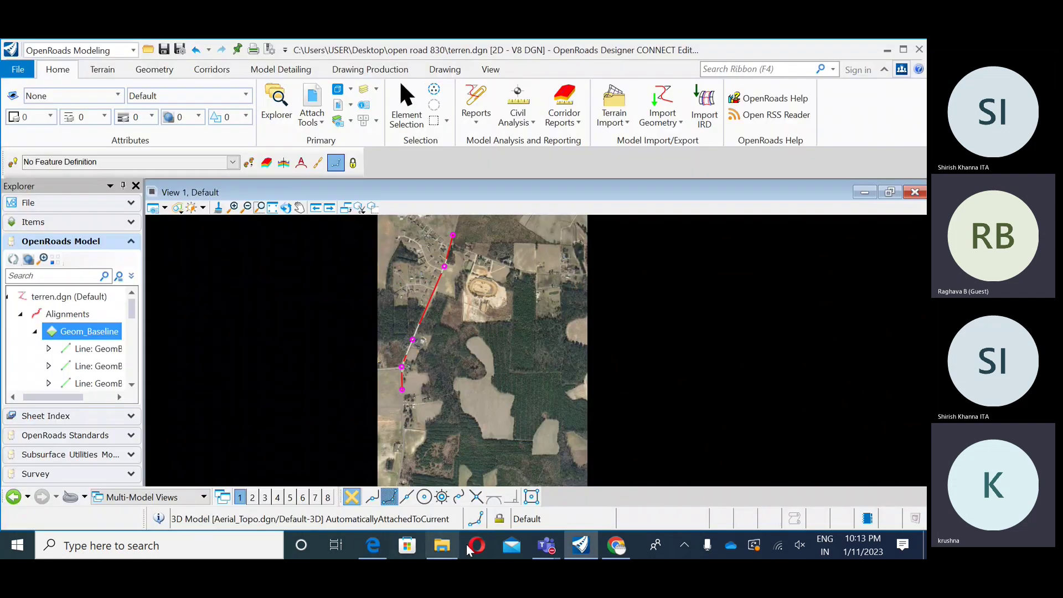
# - Collapse and re-expand Geom_Baseline and check its lines and the model categories below it
pyautogui.click(35, 332)
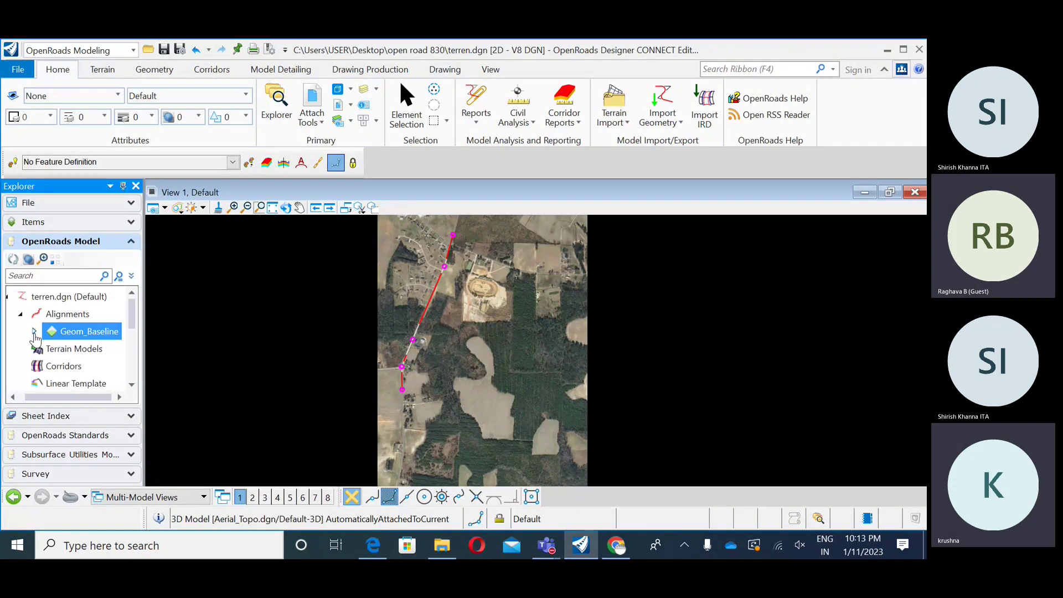
pyautogui.click(34, 332)
pyautogui.moveTo(58, 398); pyautogui.dragTo(74, 399)
pyautogui.scroll(-5, 74, 345)
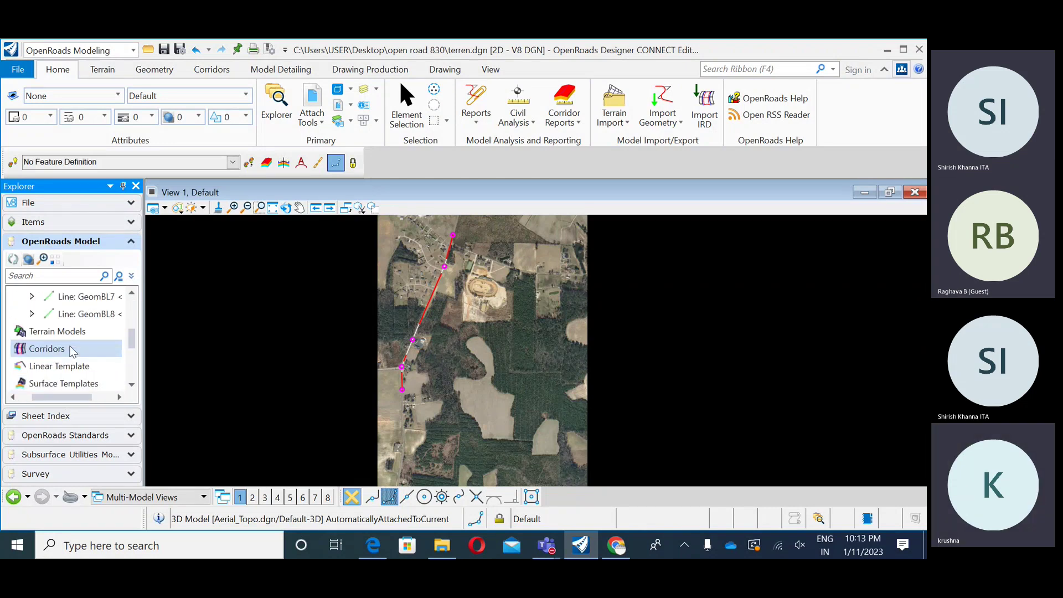
pyautogui.scroll(-1, 72, 347)
pyautogui.scroll(6, 74, 332)
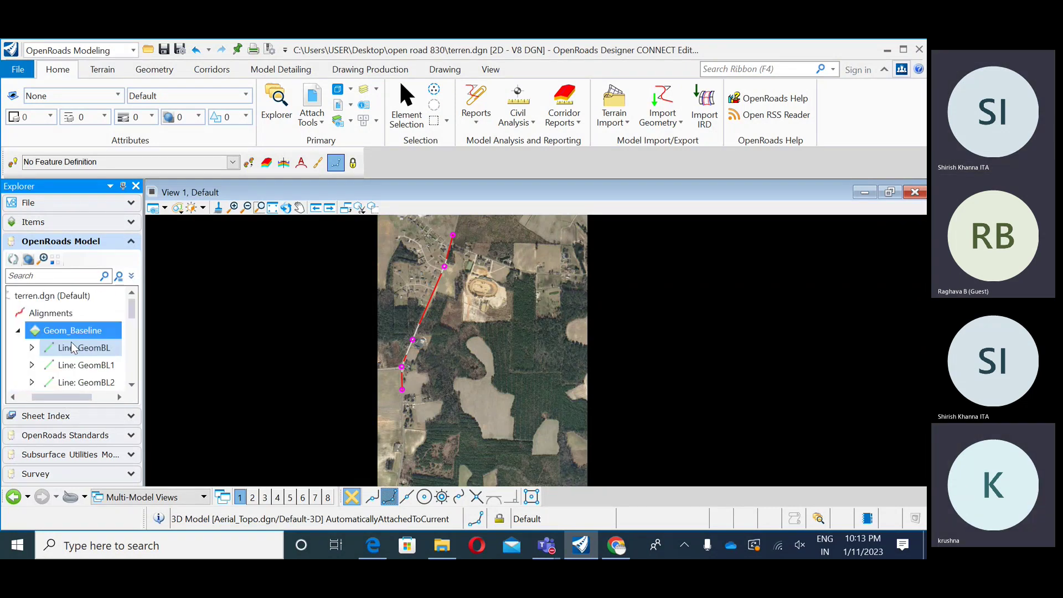
# - Zoom the view to the Alignments category from the Explorer and inspect the southern end of the road
pyautogui.click(74, 315)
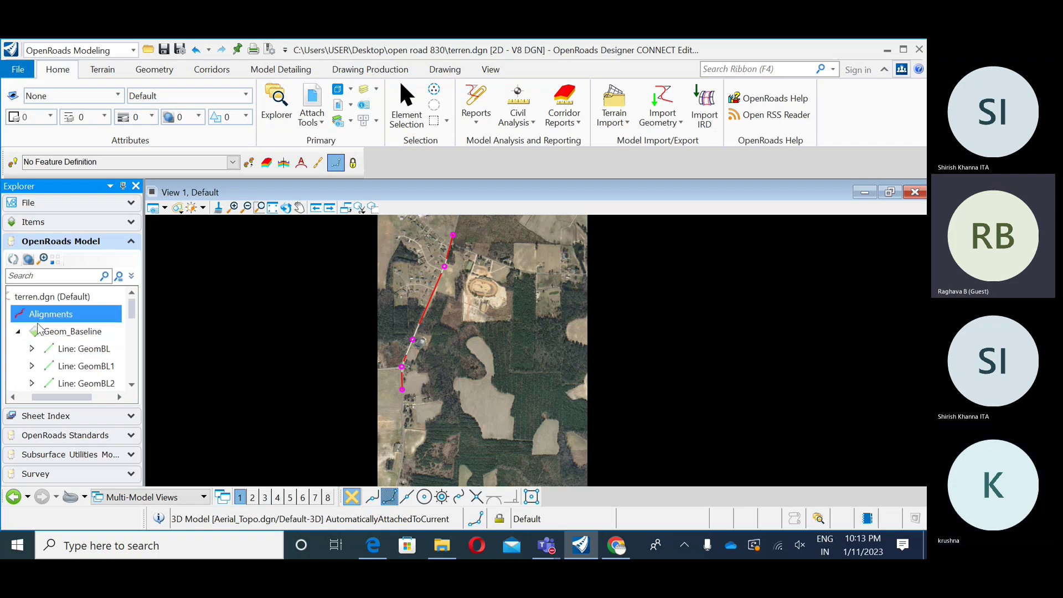
pyautogui.click(53, 333)
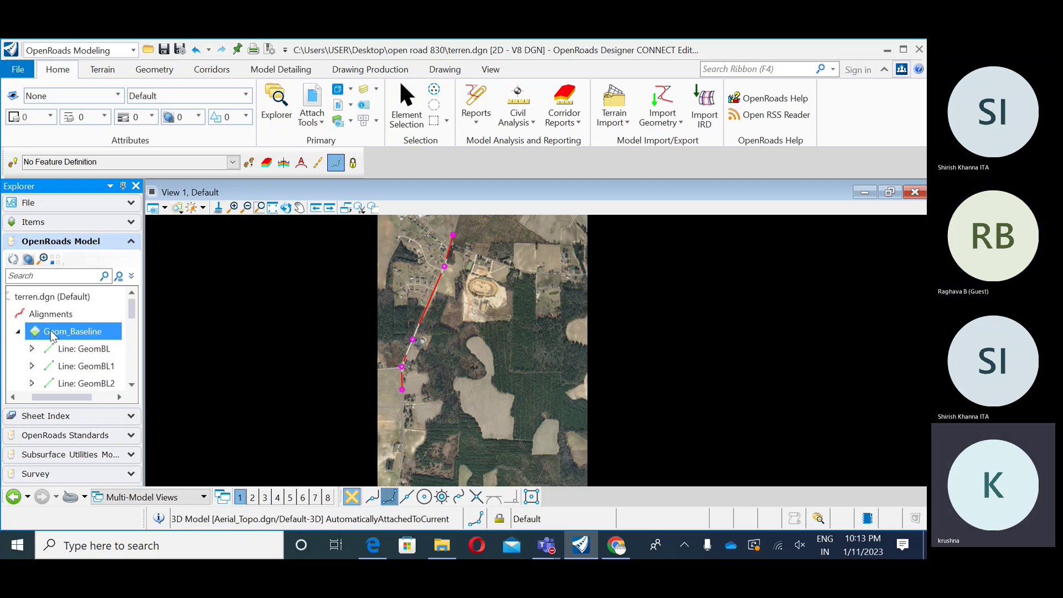
pyautogui.rightClick(54, 317)
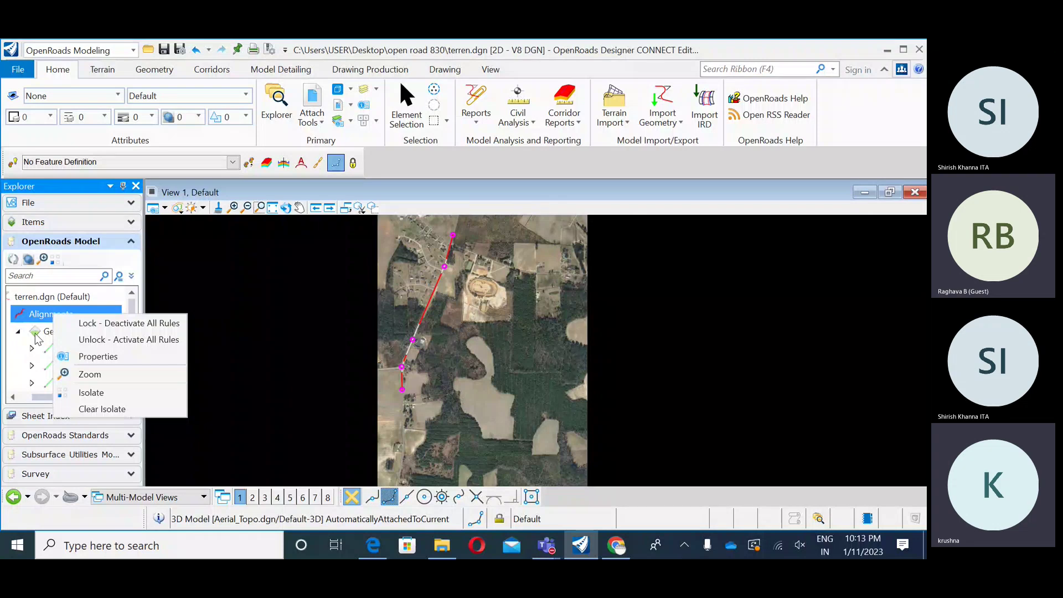
pyautogui.click(89, 374)
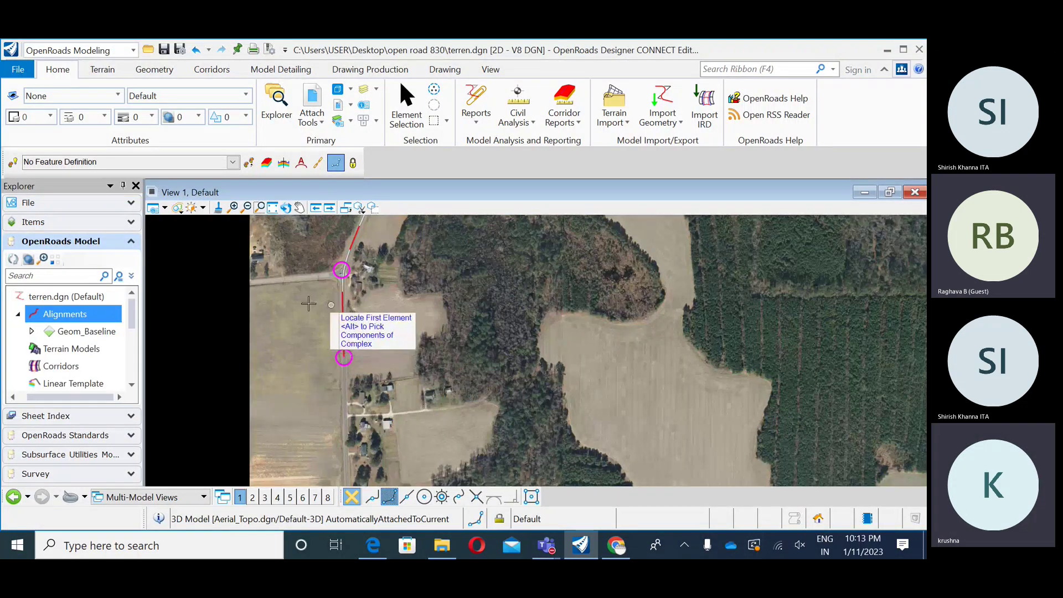
pyautogui.moveTo(308, 304); pyautogui.dragTo(333, 362, button='middle')
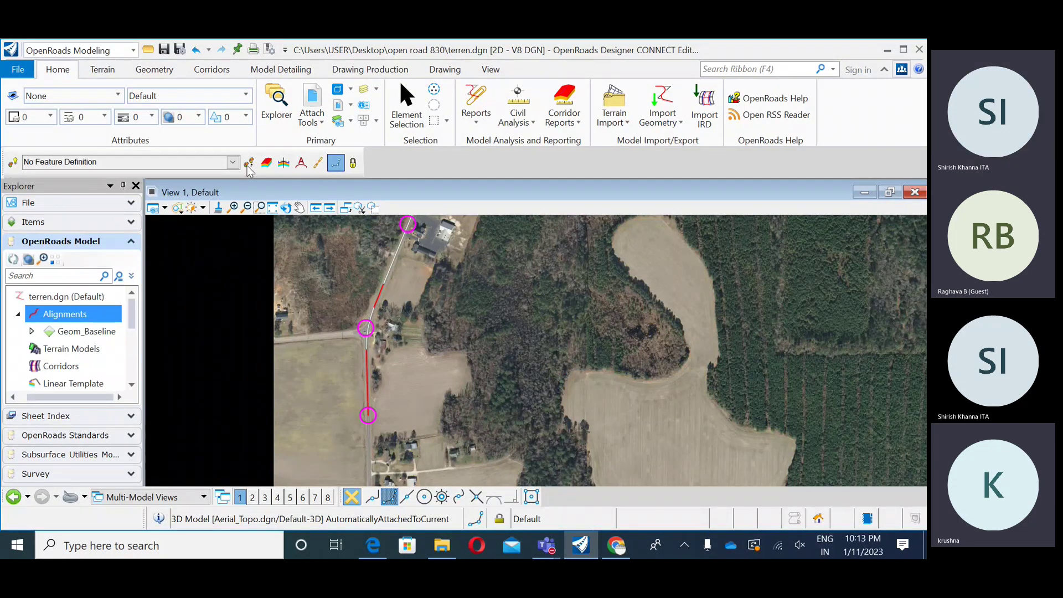
pyautogui.click(277, 106)
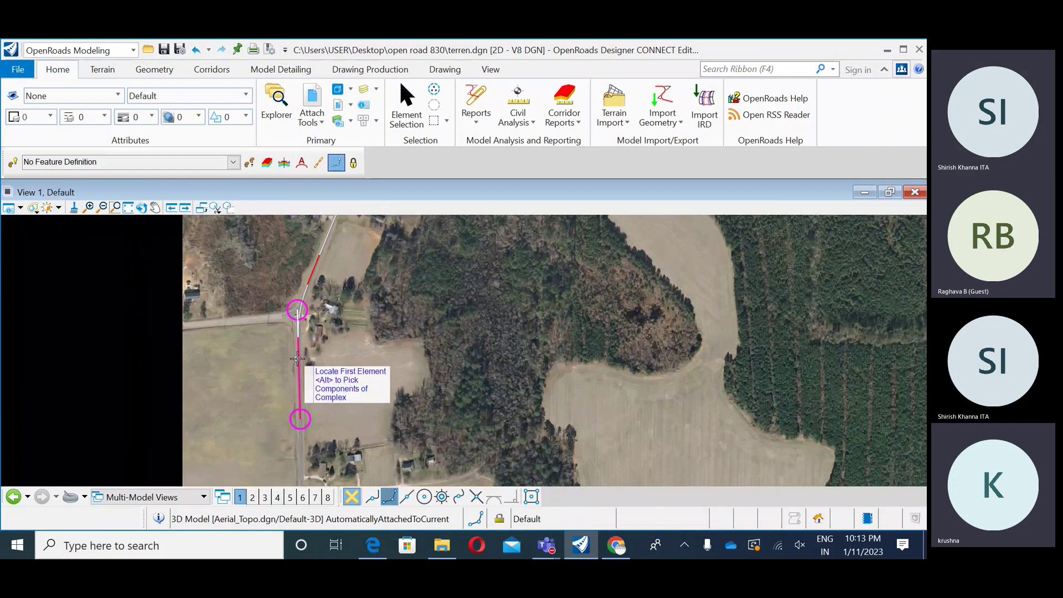
pyautogui.click(298, 360)
pyautogui.scroll(-2, 260, 410)
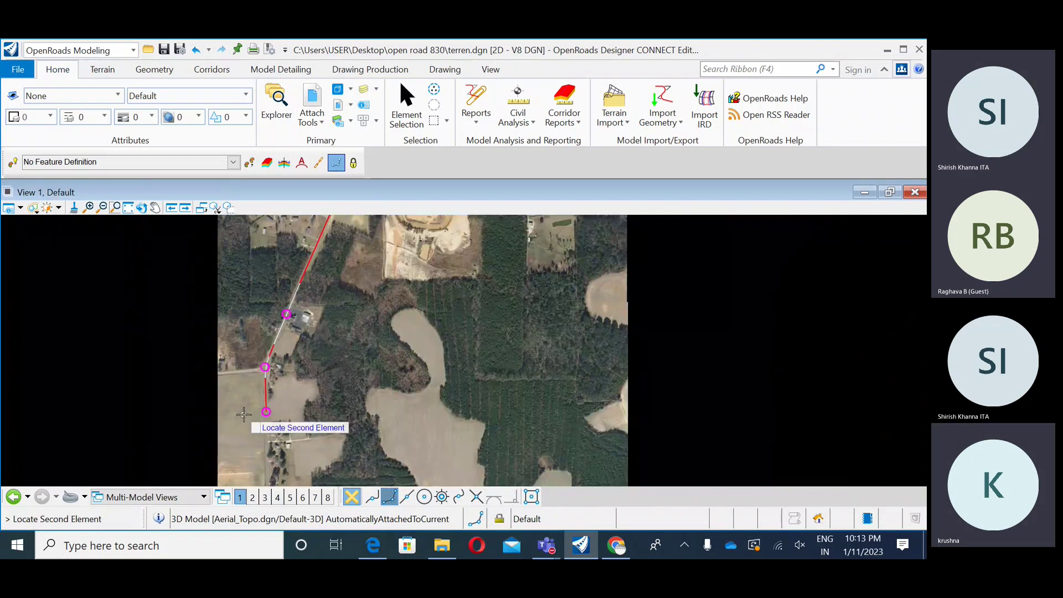
pyautogui.moveTo(359, 326); pyautogui.dragTo(310, 476, button='middle')
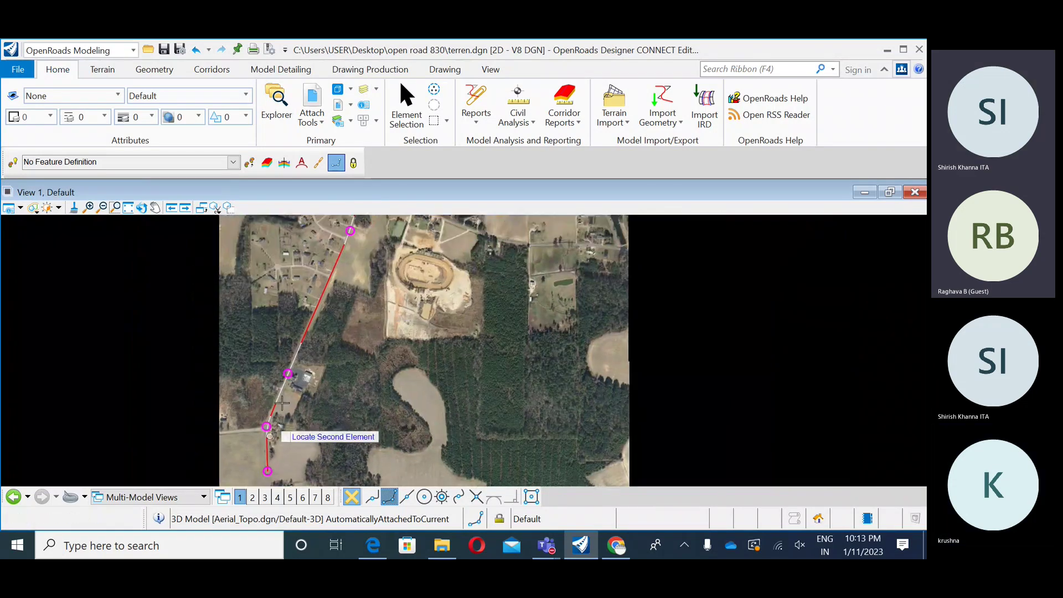
pyautogui.scroll(-1, 328, 332)
pyautogui.moveTo(328, 332); pyautogui.dragTo(320, 368, button='middle')
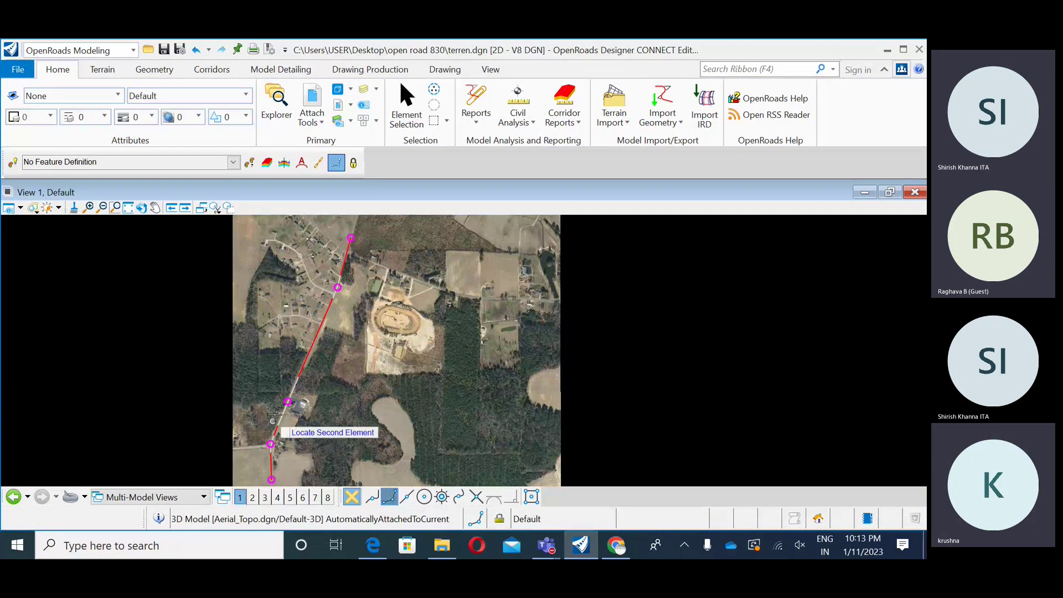
pyautogui.moveTo(303, 456); pyautogui.dragTo(316, 434, button='middle')
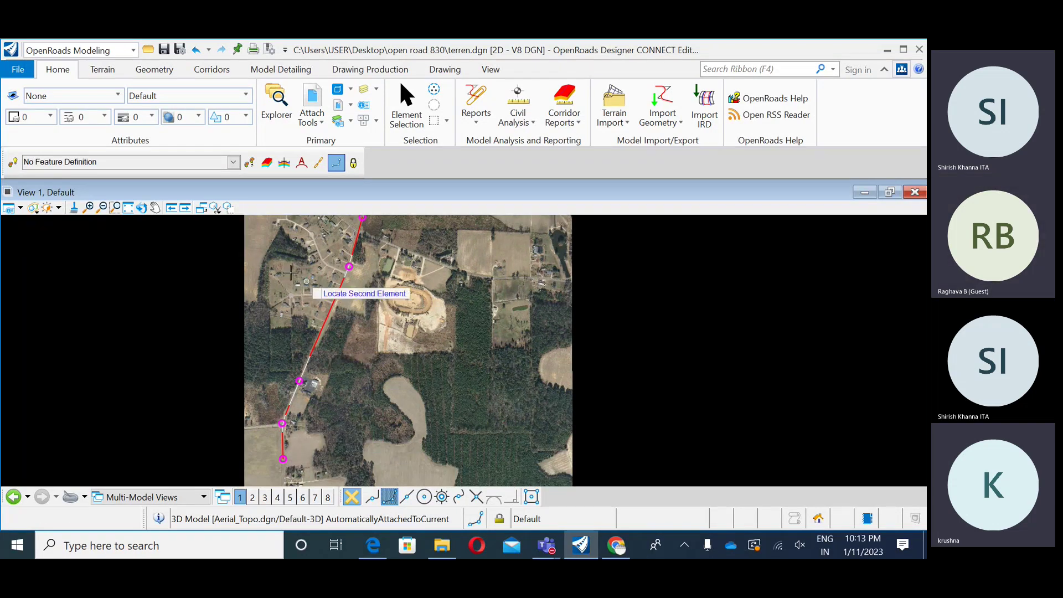
# - Start a Complex By Element with the Manual method and pick the southernmost baseline as its first element, directed north
pyautogui.click(155, 70)
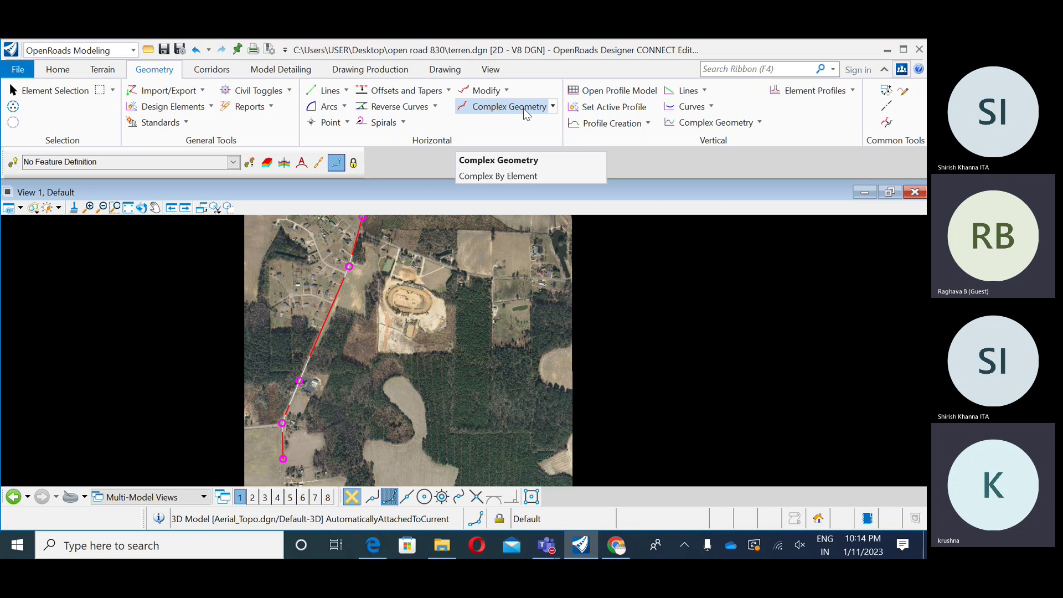
pyautogui.click(552, 108)
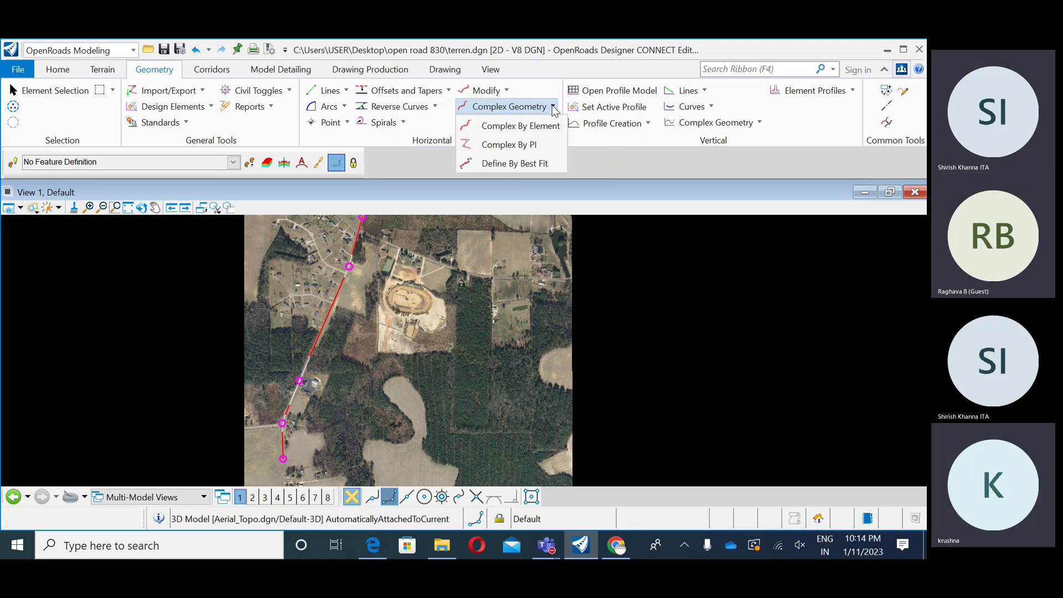
pyautogui.click(501, 128)
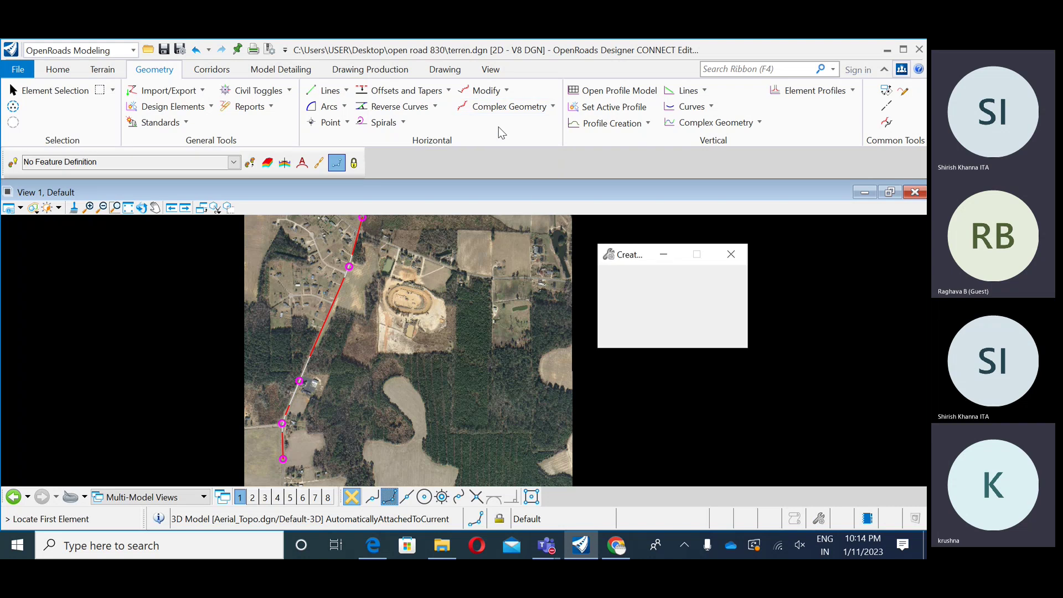
pyautogui.scroll(1, 259, 482)
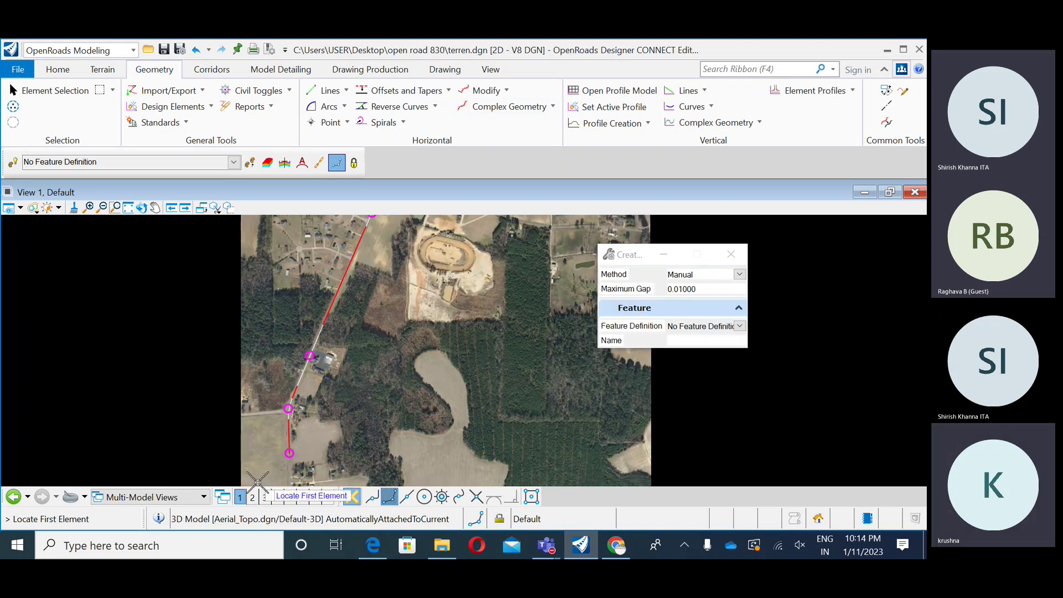
pyautogui.scroll(4, 272, 476)
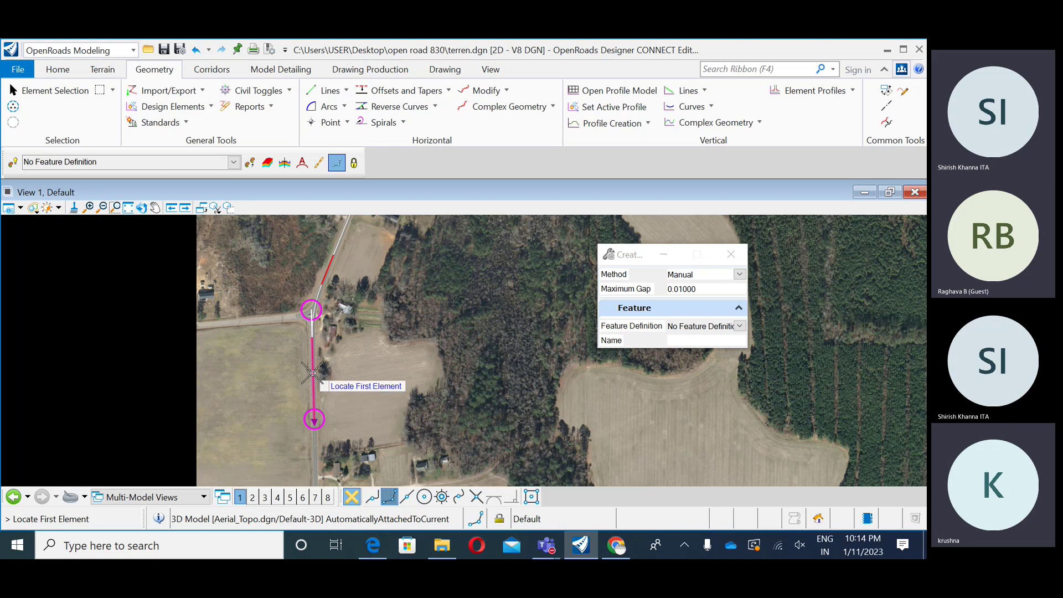
pyautogui.scroll(2, 312, 374)
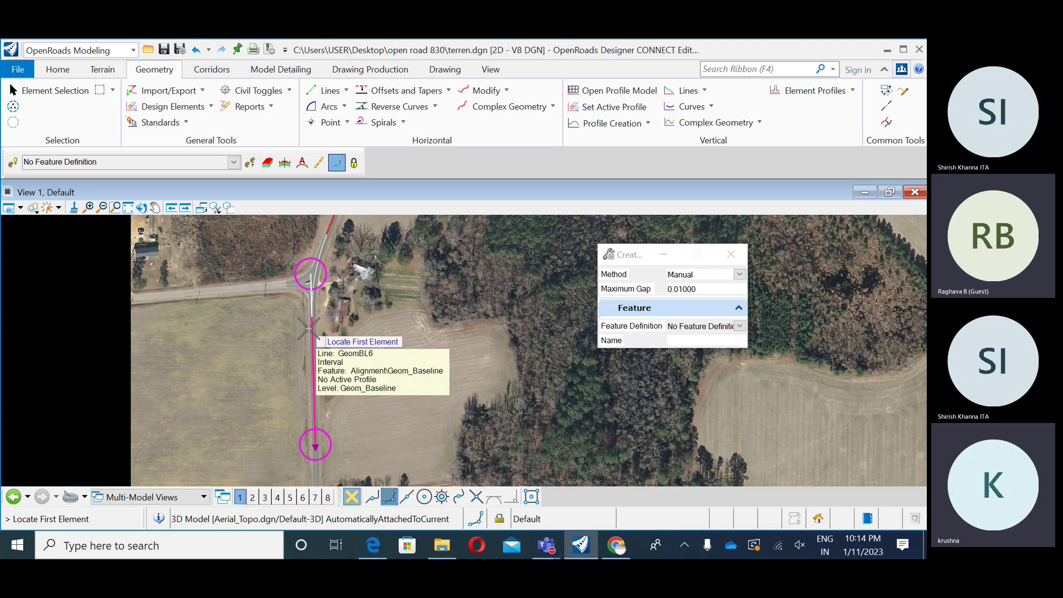
pyautogui.click(313, 418)
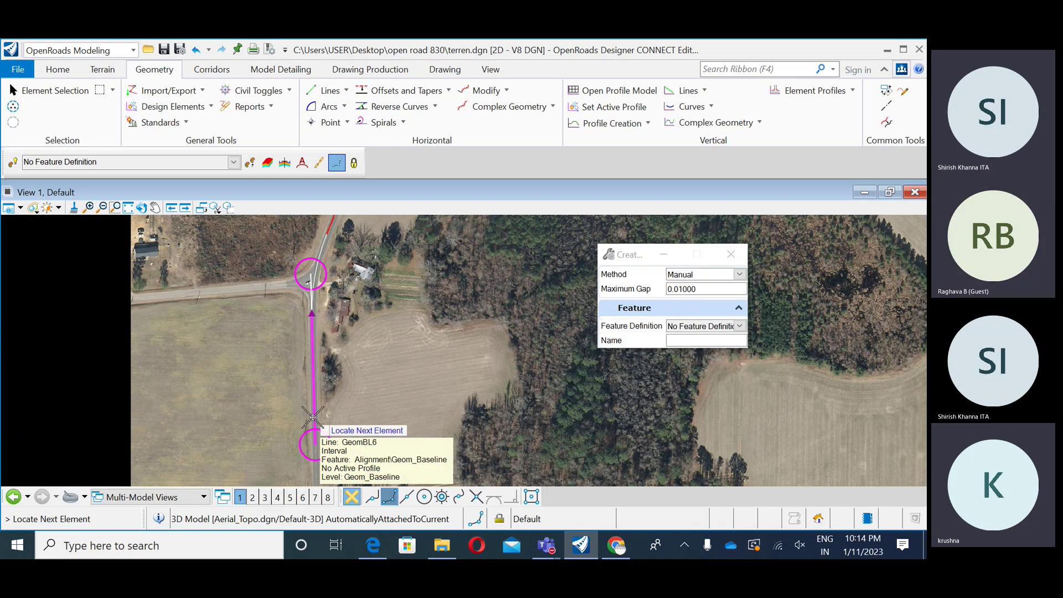
# - Chain the arc at the road junction and the next baselines and arcs northwards past the second junction circle into the complex element
pyautogui.scroll(1, 337, 335)
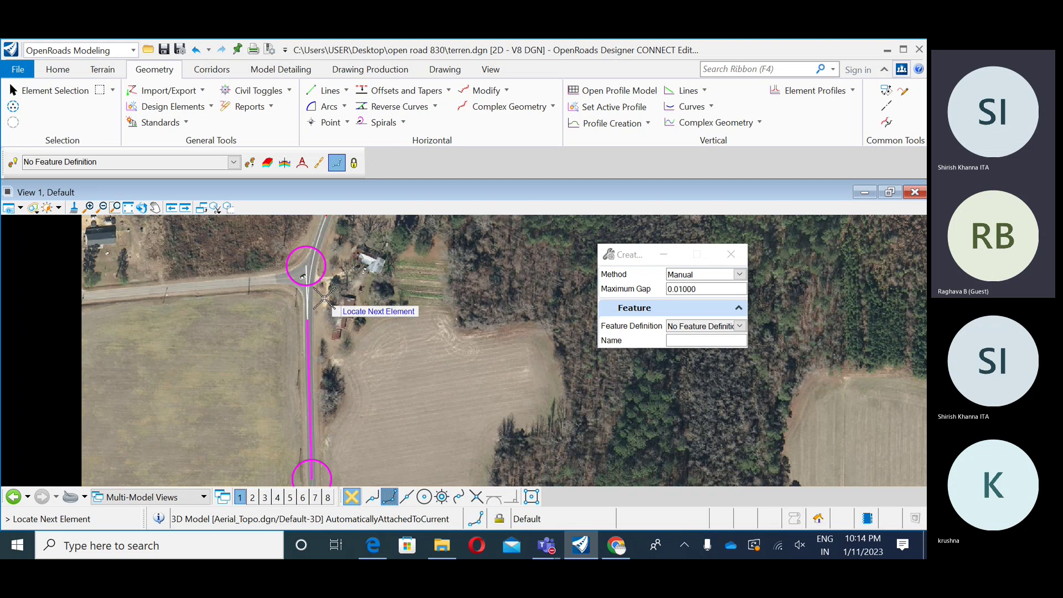
pyautogui.scroll(2, 324, 298)
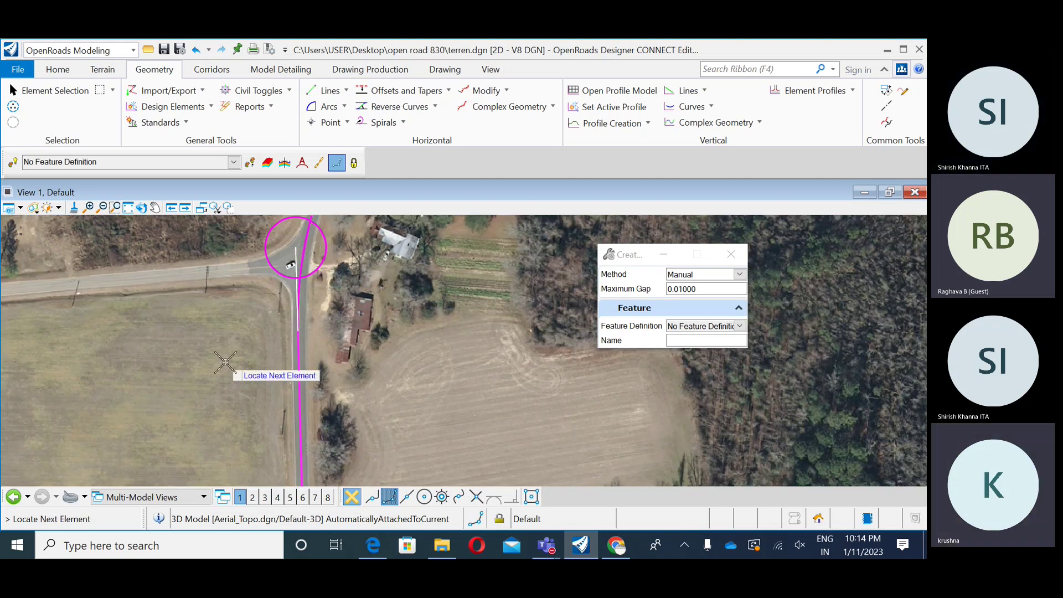
pyautogui.scroll(-2, 226, 363)
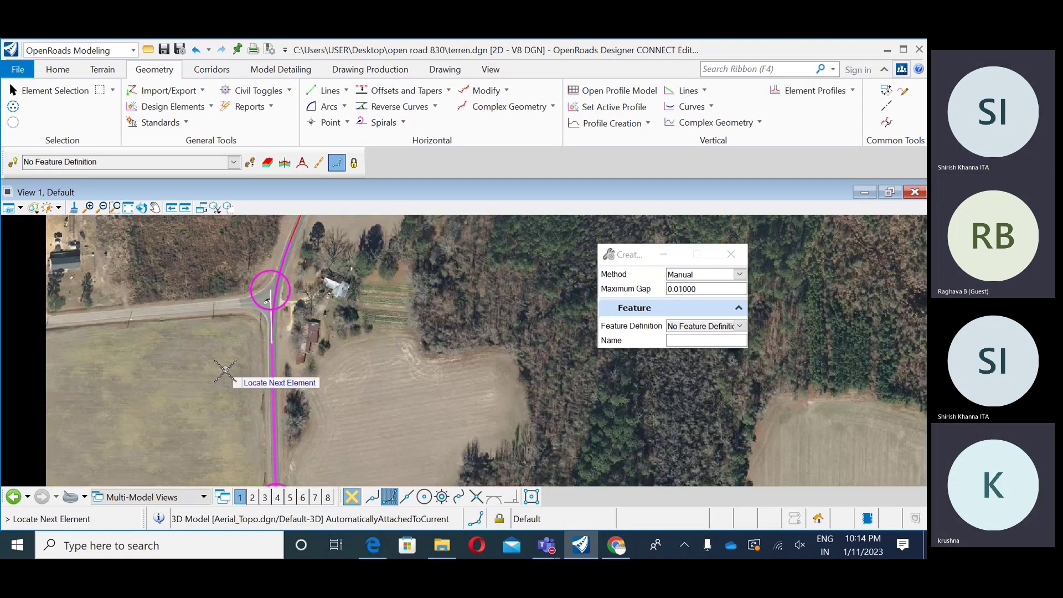
pyautogui.scroll(-1, 226, 371)
pyautogui.moveTo(225, 371); pyautogui.dragTo(202, 468, button='middle')
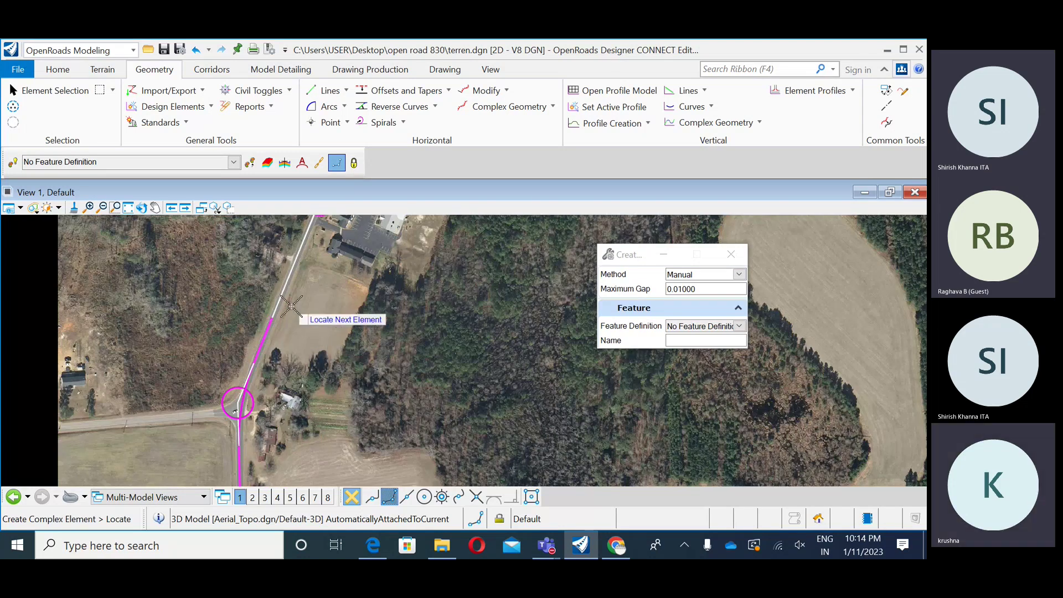
pyautogui.scroll(-1, 227, 406)
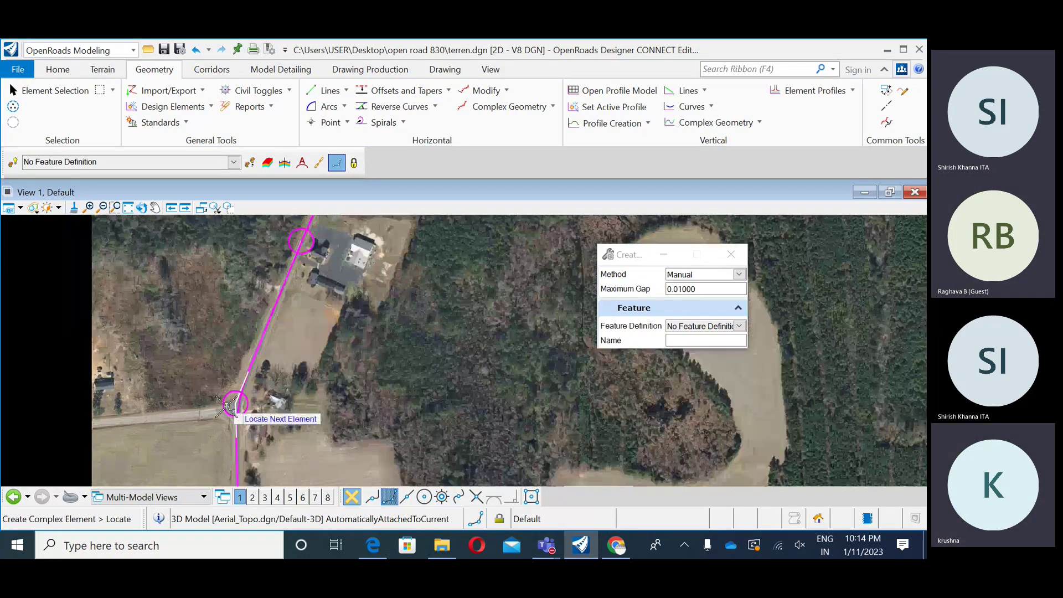
pyautogui.scroll(-4, 227, 406)
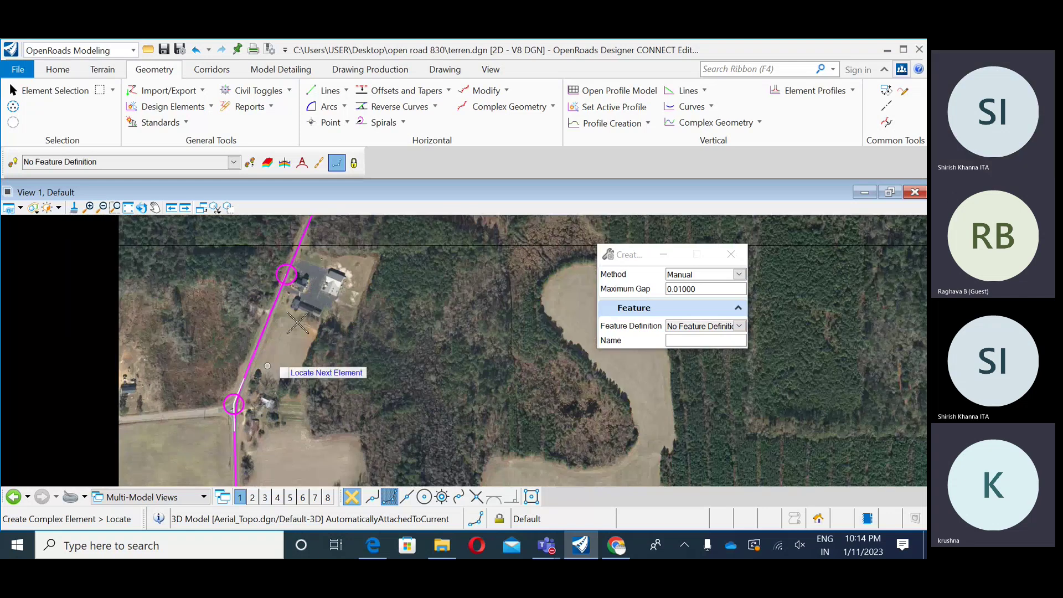
pyautogui.scroll(3, 282, 287)
pyautogui.rightClick(286, 286)
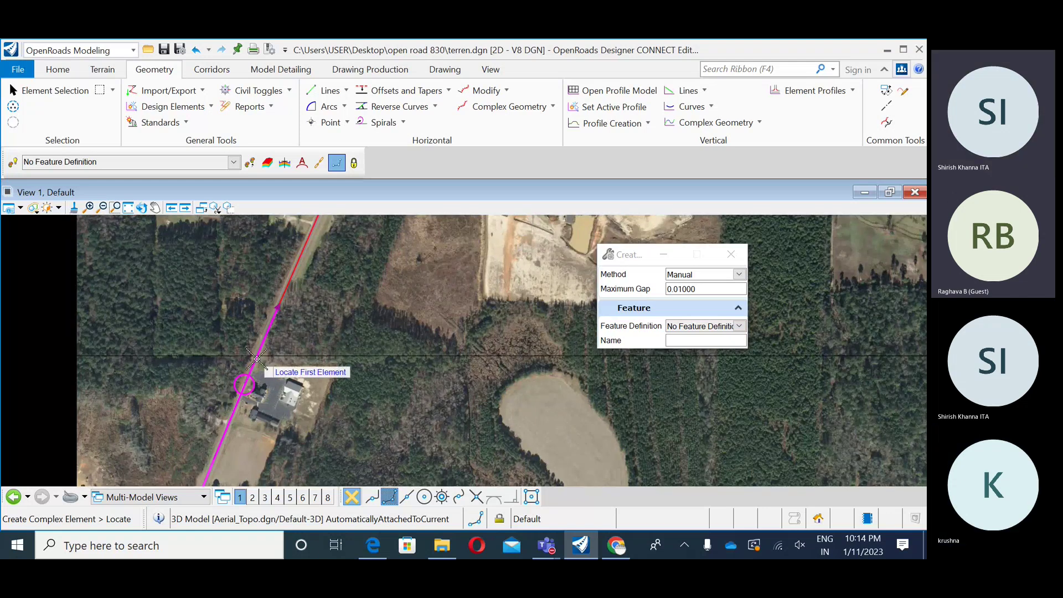
# - Continue the chain through the housing-area circle to the northernmost baseline and complete the complex element
pyautogui.moveTo(285, 293)
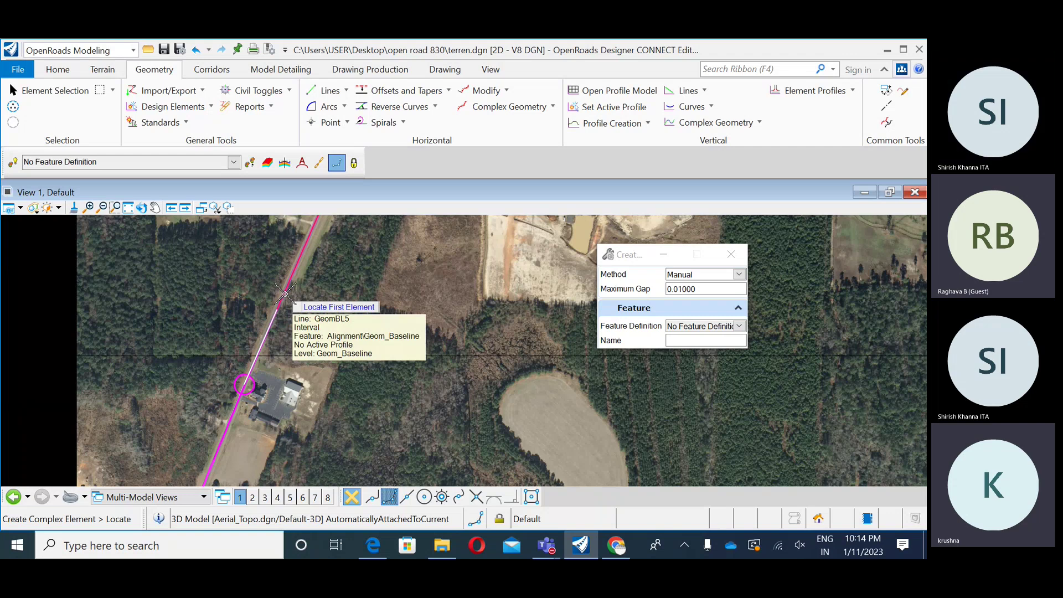
pyautogui.moveTo(285, 293); pyautogui.dragTo(311, 336, button='middle')
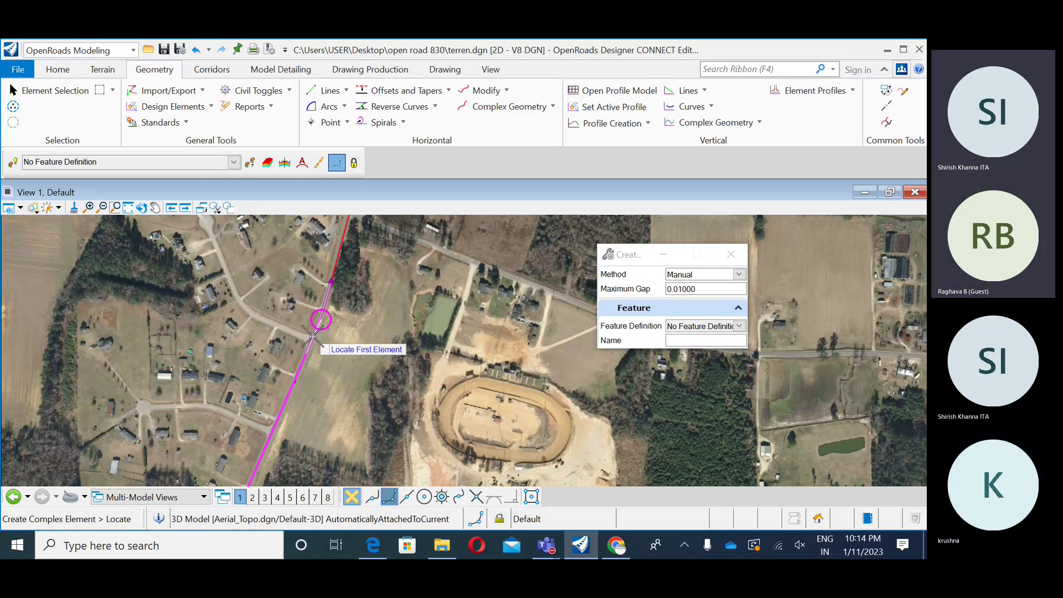
pyautogui.click(334, 272)
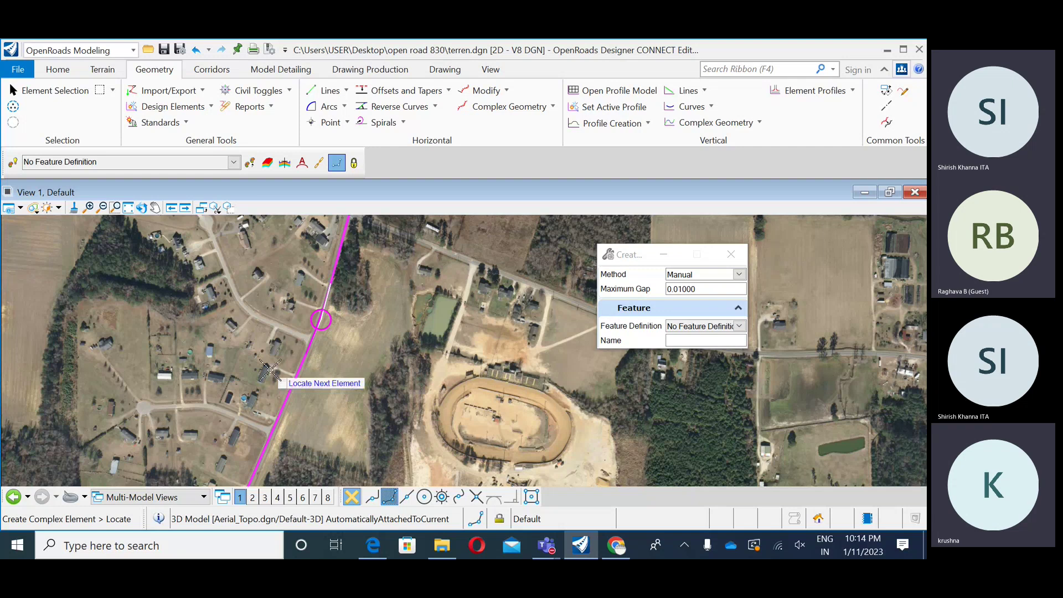
pyautogui.scroll(-3, 270, 371)
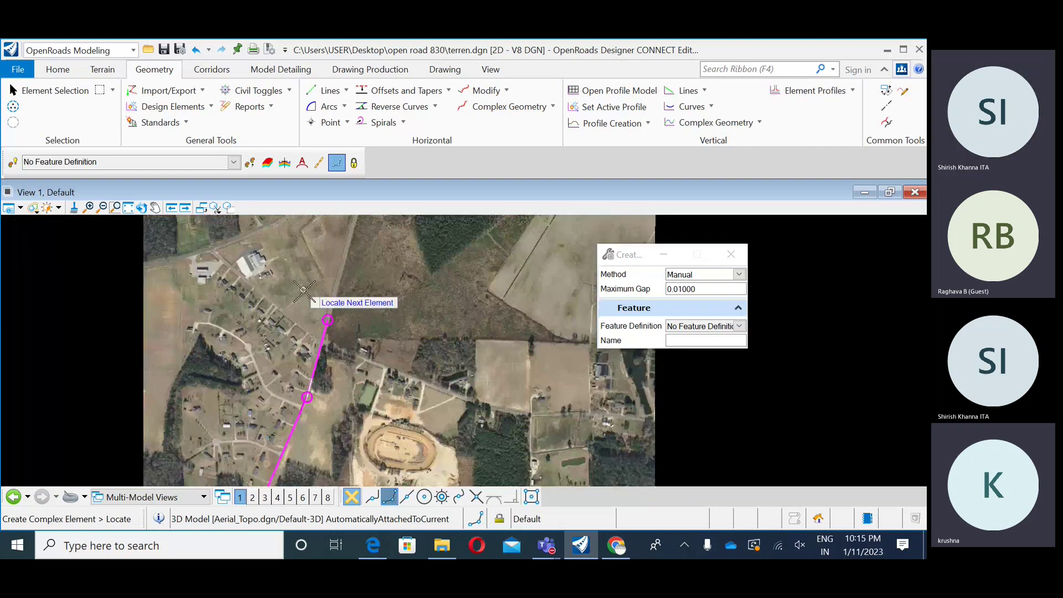
pyautogui.scroll(-1, 361, 347)
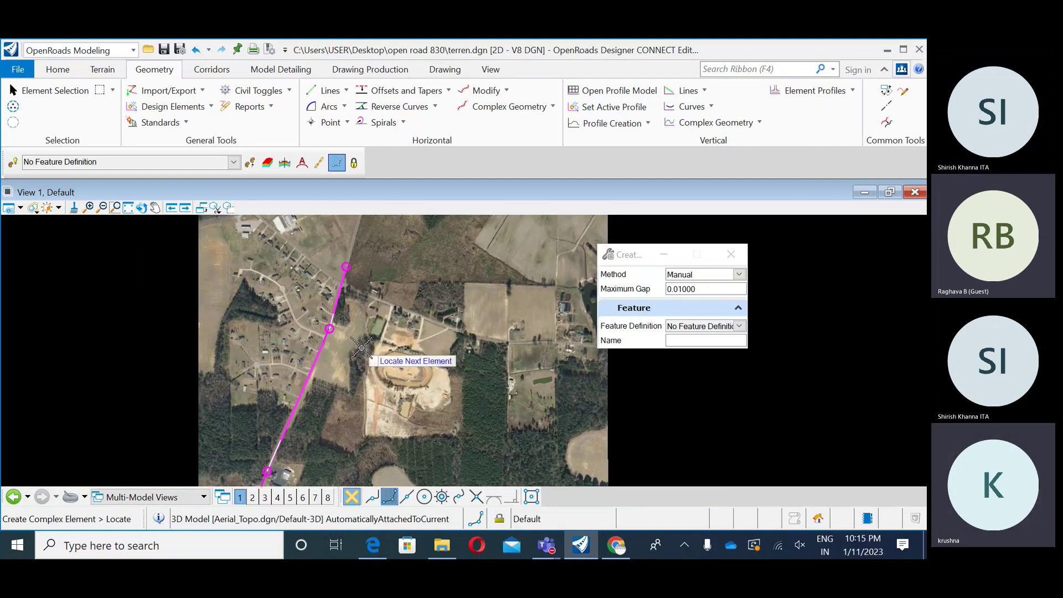
pyautogui.rightClick(361, 347)
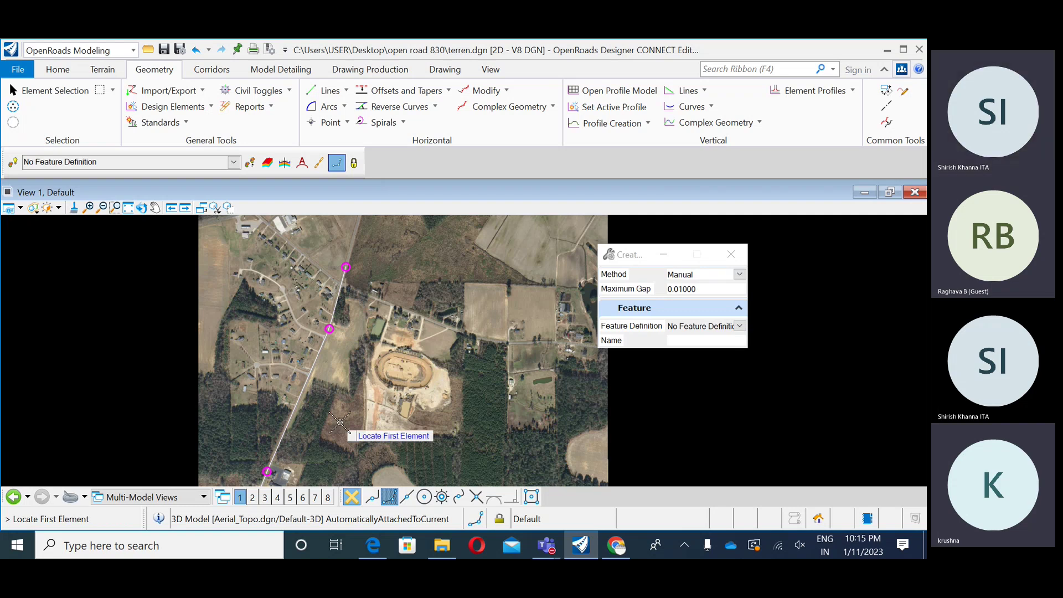
# - Reopen the Explorer, expand terren.dgn down to Alignments and Geom_Baseline, and check the lines listed there
pyautogui.scroll(1, 340, 422)
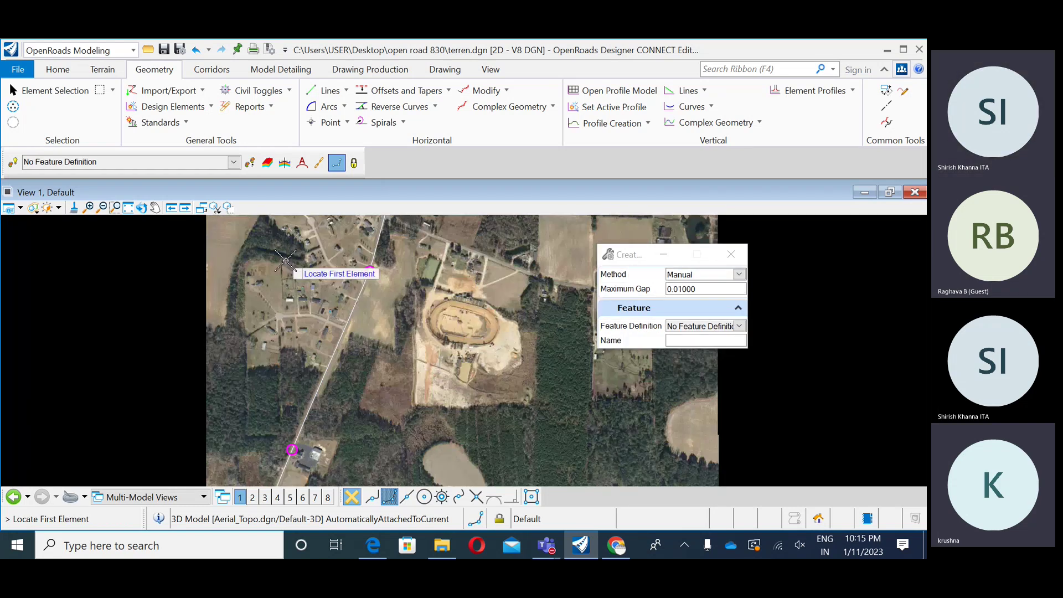
pyautogui.click(58, 70)
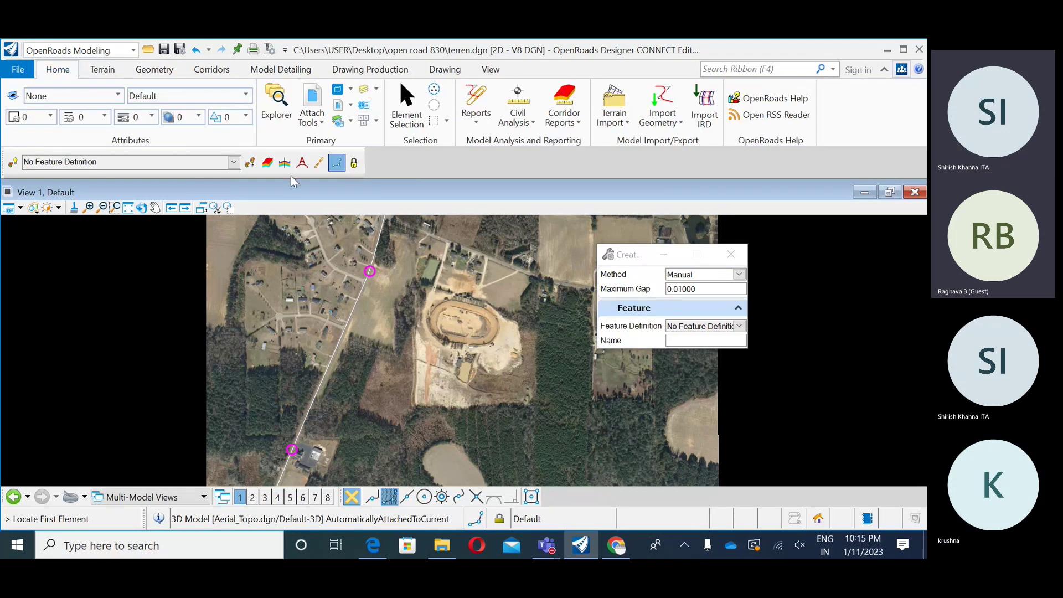
pyautogui.click(276, 115)
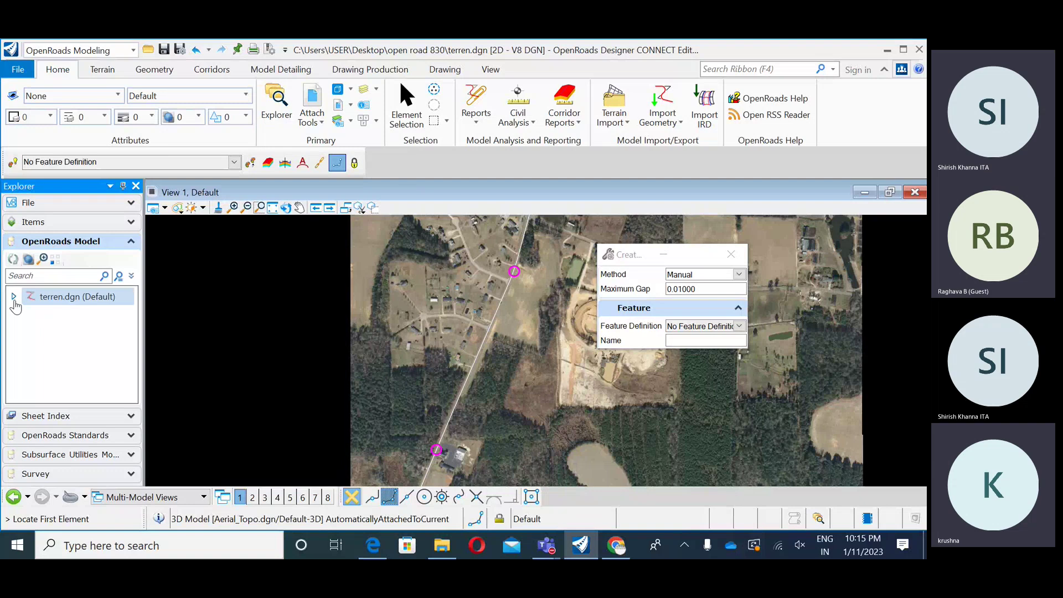
pyautogui.click(14, 296)
pyautogui.click(29, 314)
pyautogui.click(43, 331)
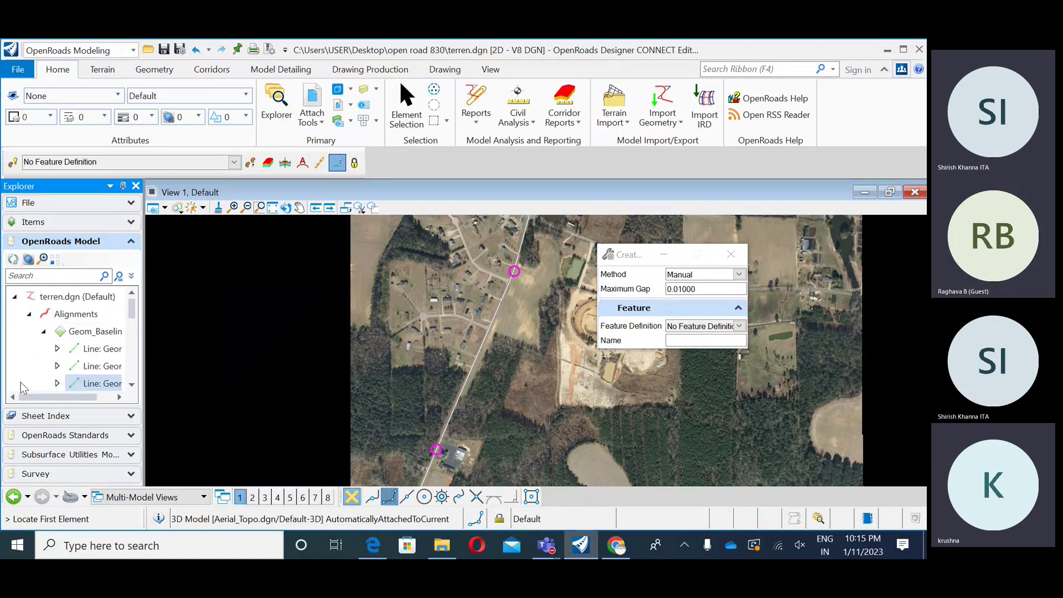
pyautogui.moveTo(134, 315)
pyautogui.mouseDown()
pyautogui.moveTo(134, 366)
pyautogui.moveTo(133, 325)
pyautogui.mouseUp()
pyautogui.click(57, 297)
pyautogui.click(56, 299)
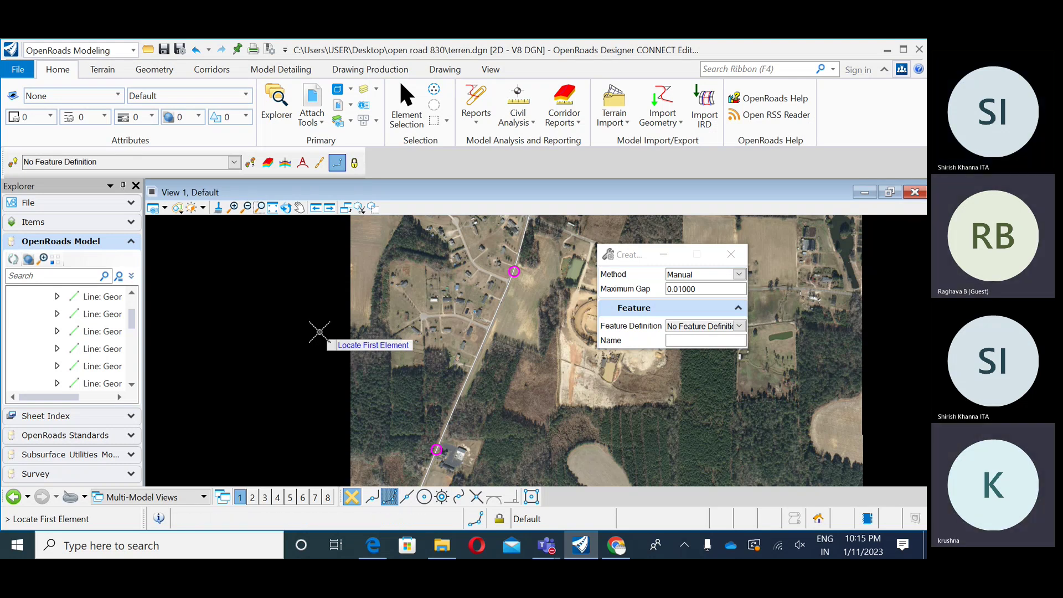
# - Leave the complex element command and select the road segments between the southern circles to check how they are joined
pyautogui.click(731, 254)
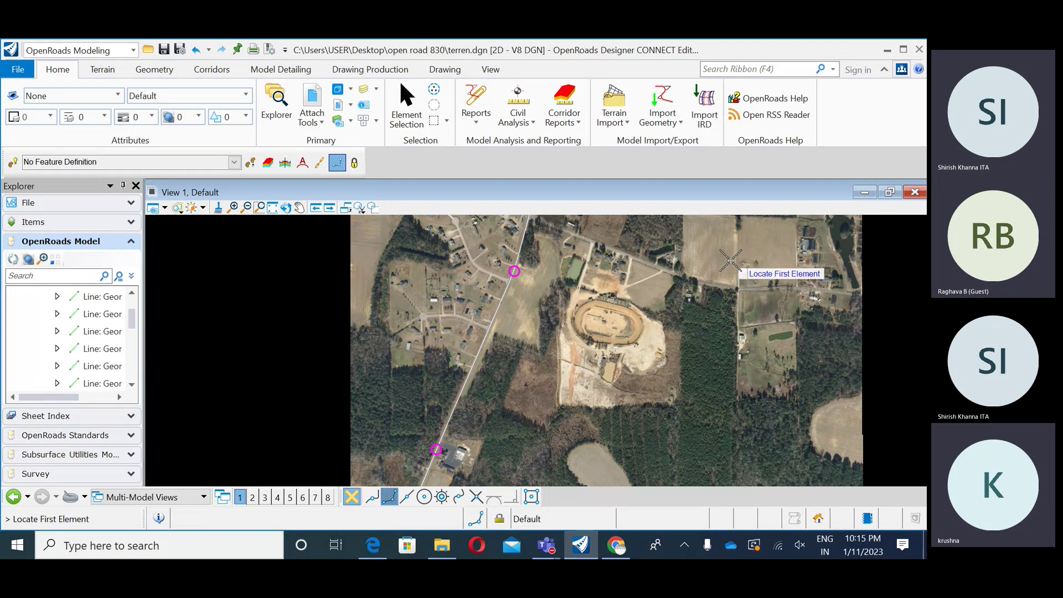
pyautogui.scroll(-1, 521, 332)
pyautogui.press('Escape')
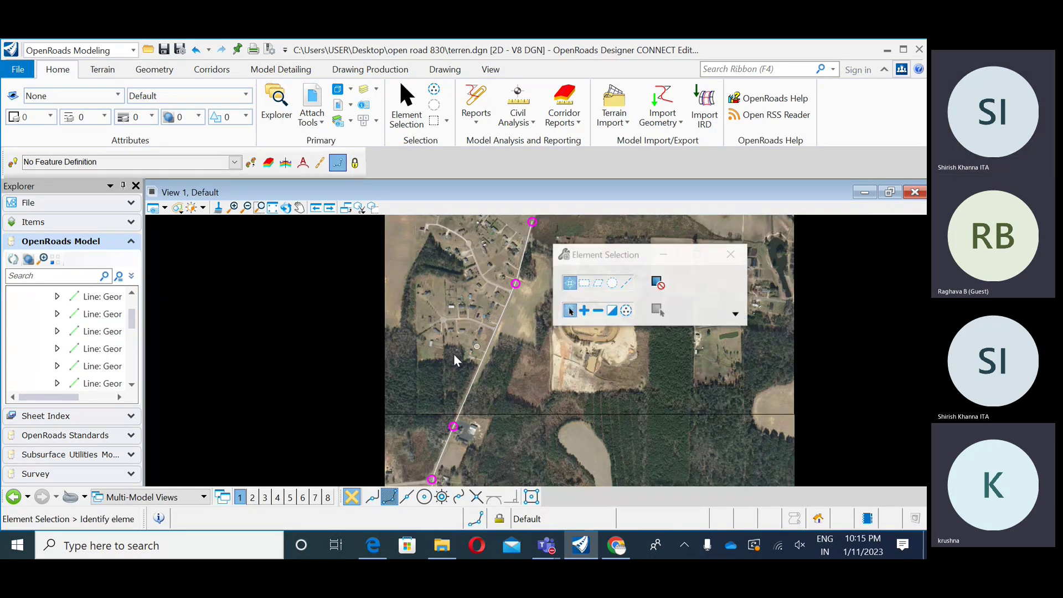
pyautogui.scroll(-1, 236, 377)
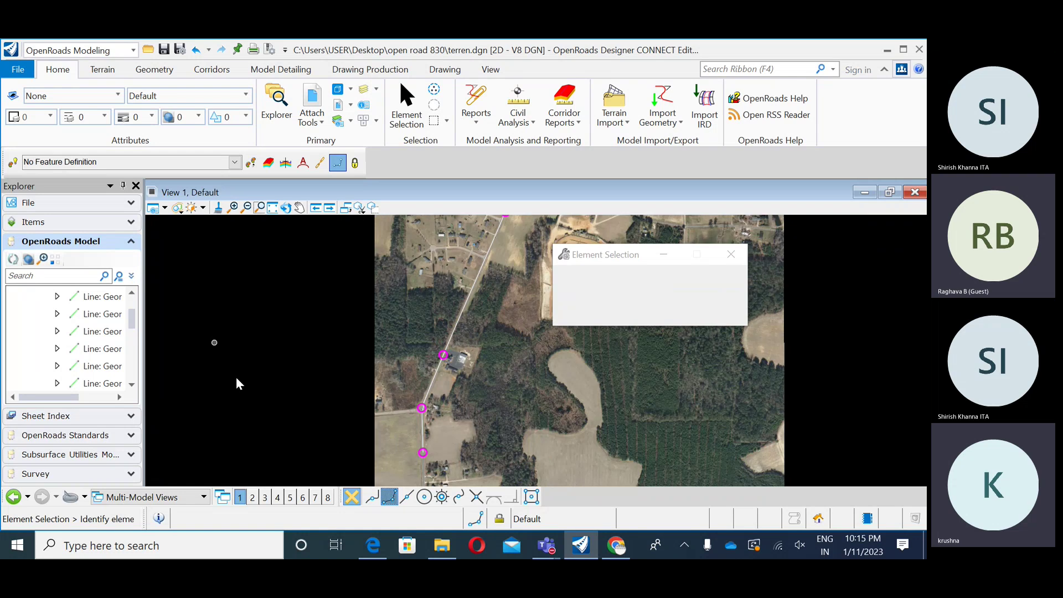
pyautogui.click(403, 377)
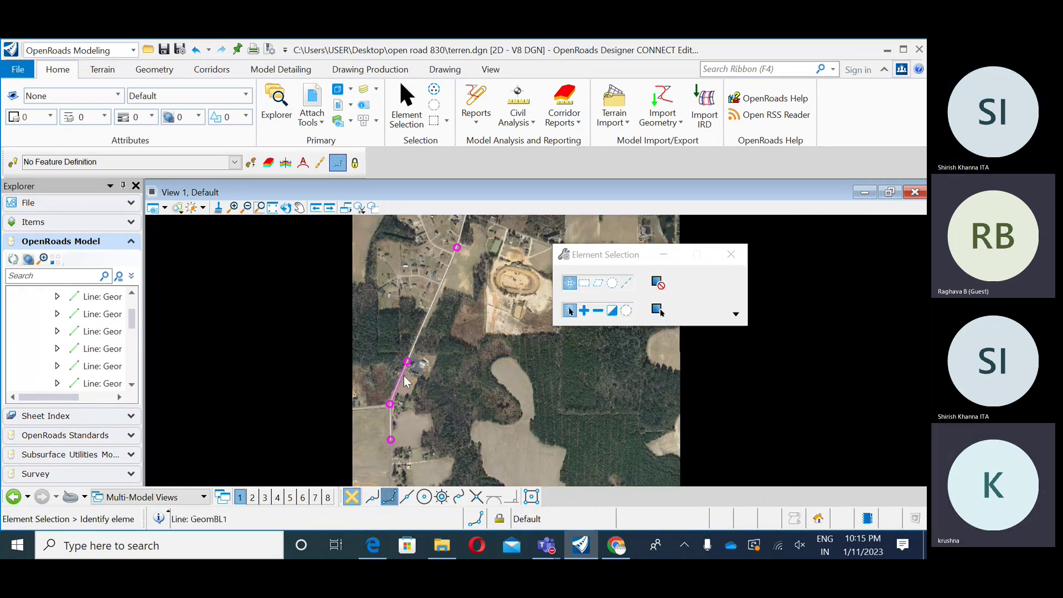
pyautogui.click(390, 426)
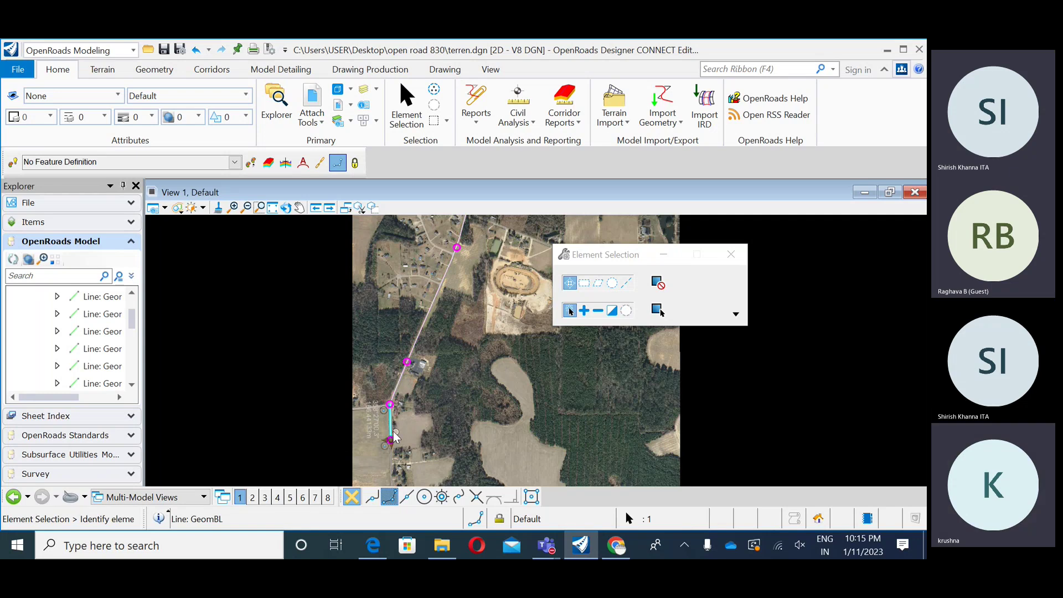
# - Alternately select the southernmost baseline and the complex element overlapping it to compare which part of the road each one covers
pyautogui.click(391, 431)
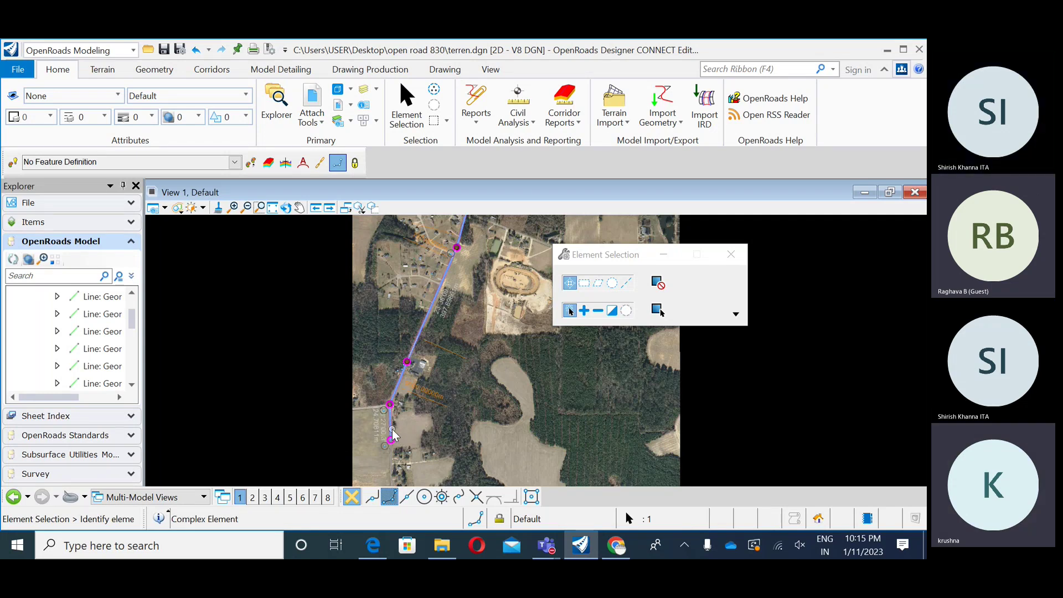
pyautogui.click(391, 402)
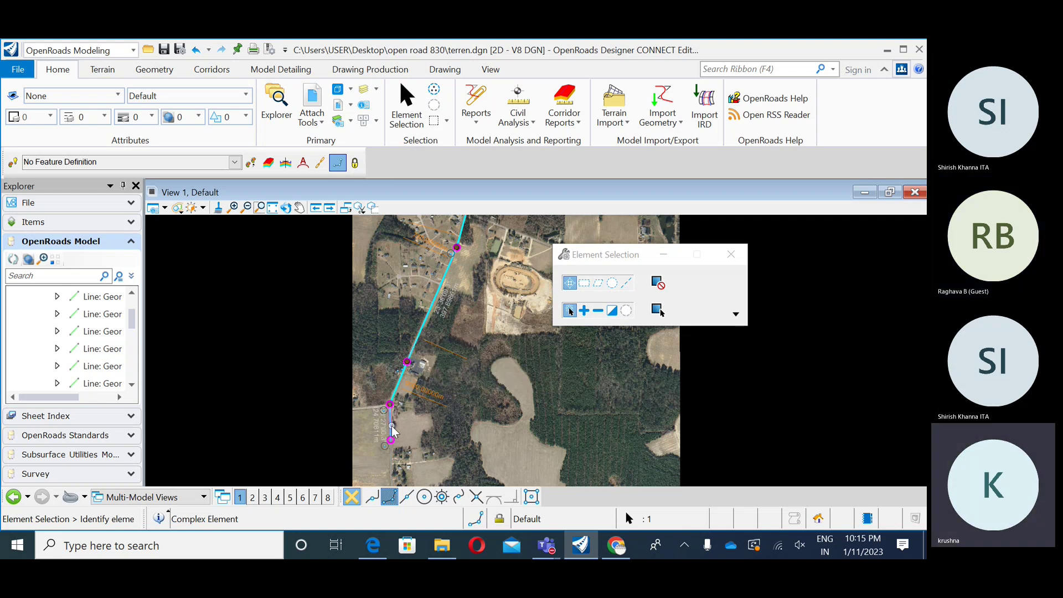
pyautogui.click(300, 207)
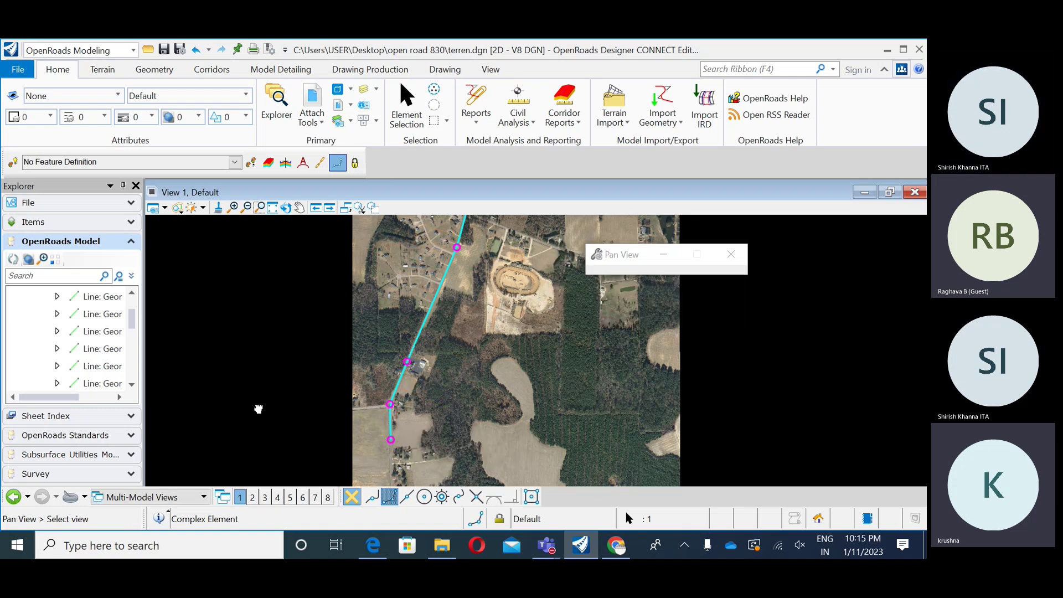
pyautogui.scroll(3, 258, 409)
pyautogui.rightClick(258, 408)
pyautogui.scroll(2, 360, 417)
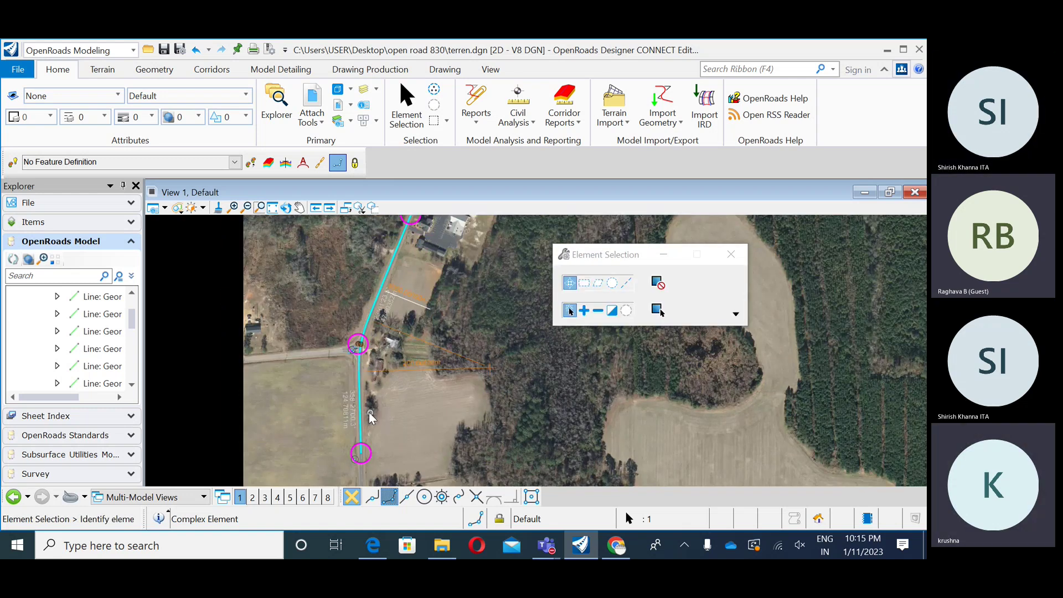
pyautogui.moveTo(361, 417)
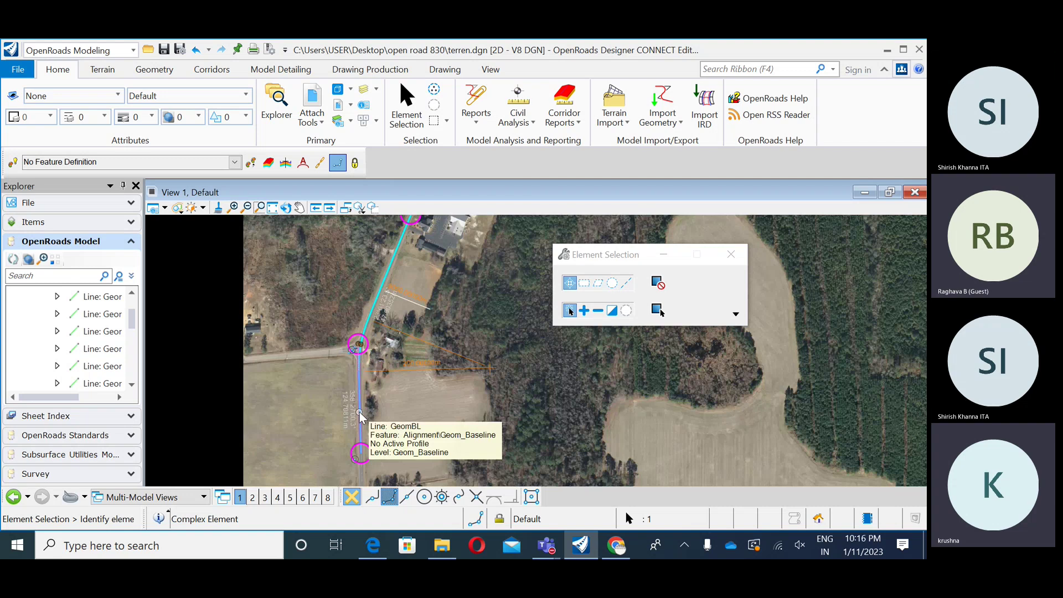
pyautogui.click(362, 407)
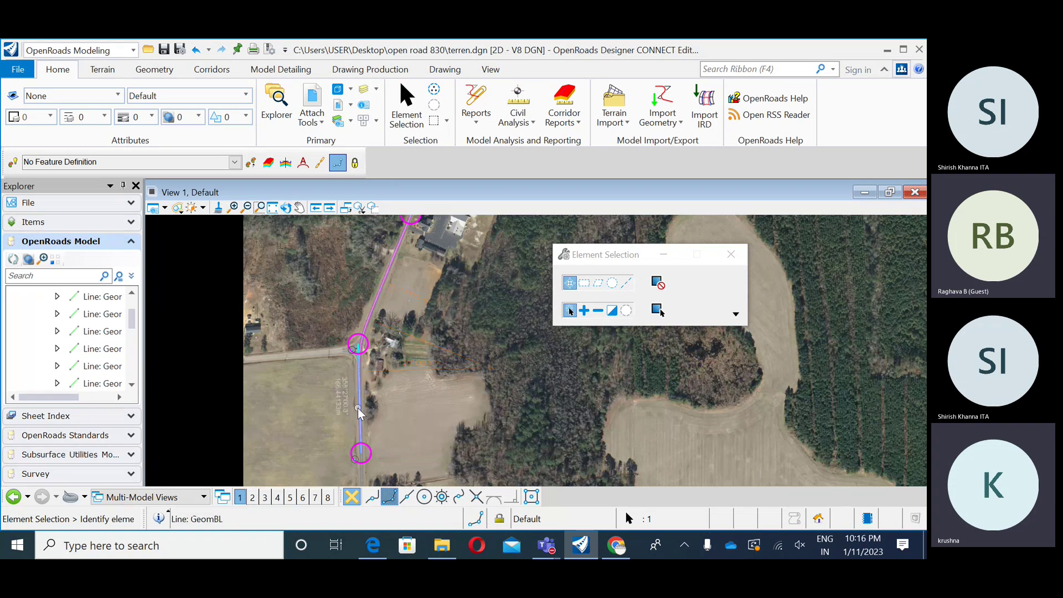
pyautogui.click(360, 403)
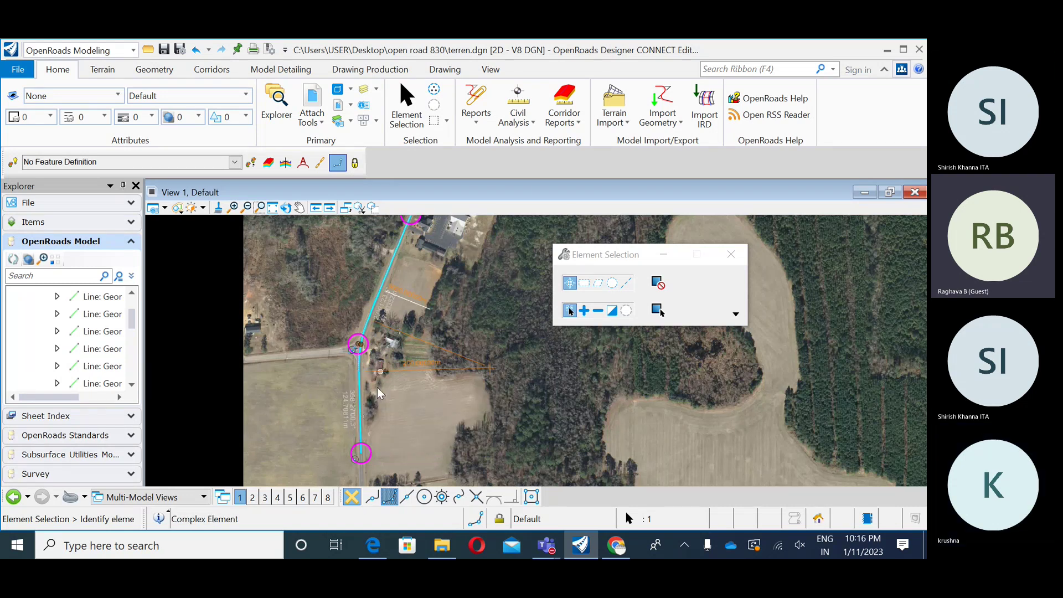
pyautogui.moveTo(379, 393); pyautogui.dragTo(352, 361, button='middle')
pyautogui.scroll(2, 323, 326)
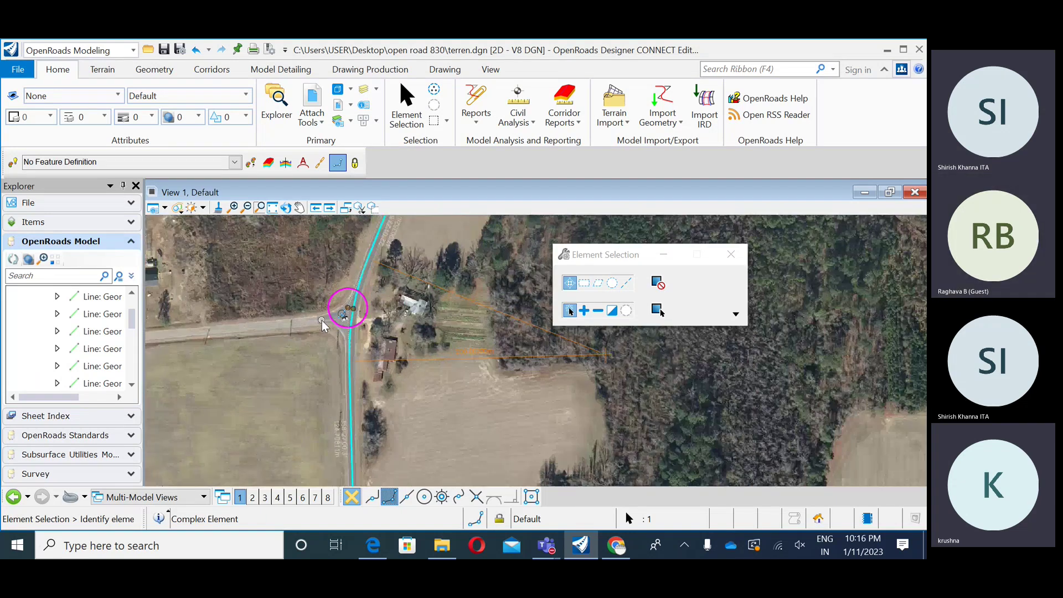
pyautogui.scroll(-2, 323, 325)
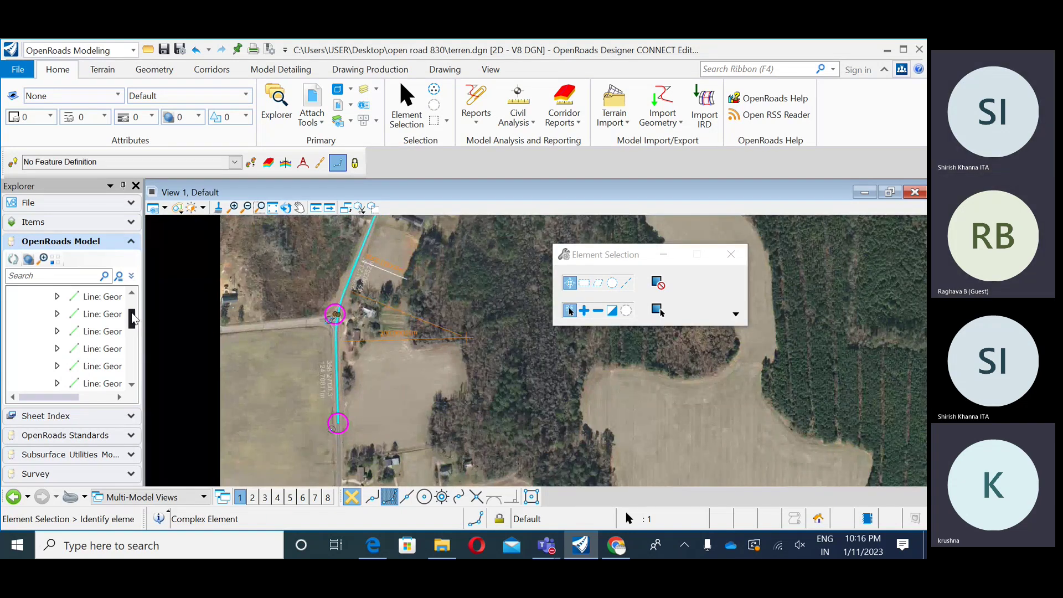
# - Collapse the terren.dgn tree in the Explorer's OpenRoads Model section
pyautogui.moveTo(132, 320); pyautogui.dragTo(133, 308)
pyautogui.click(99, 314)
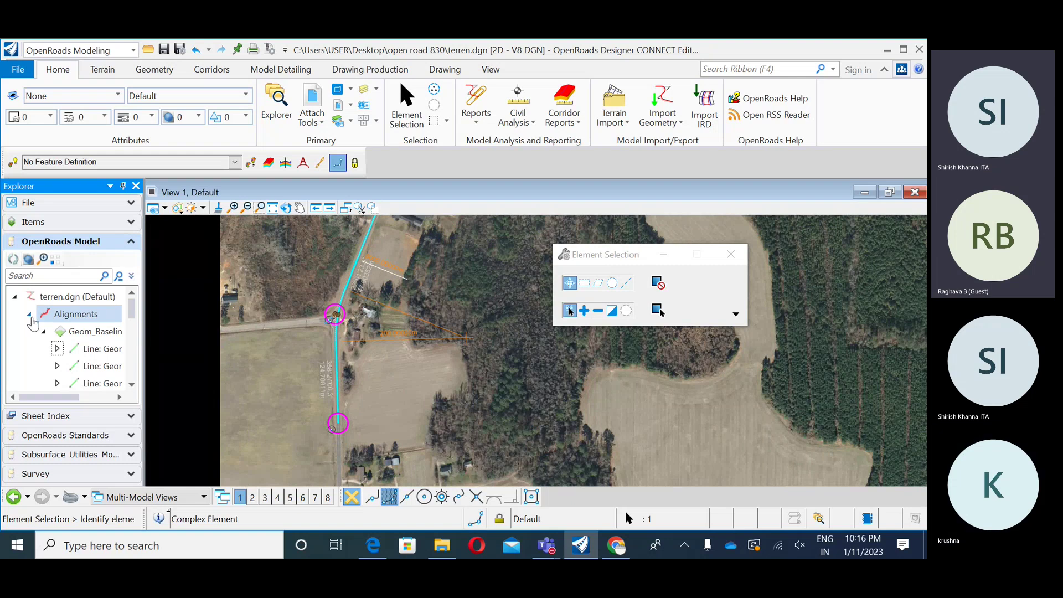
pyautogui.doubleClick(39, 297)
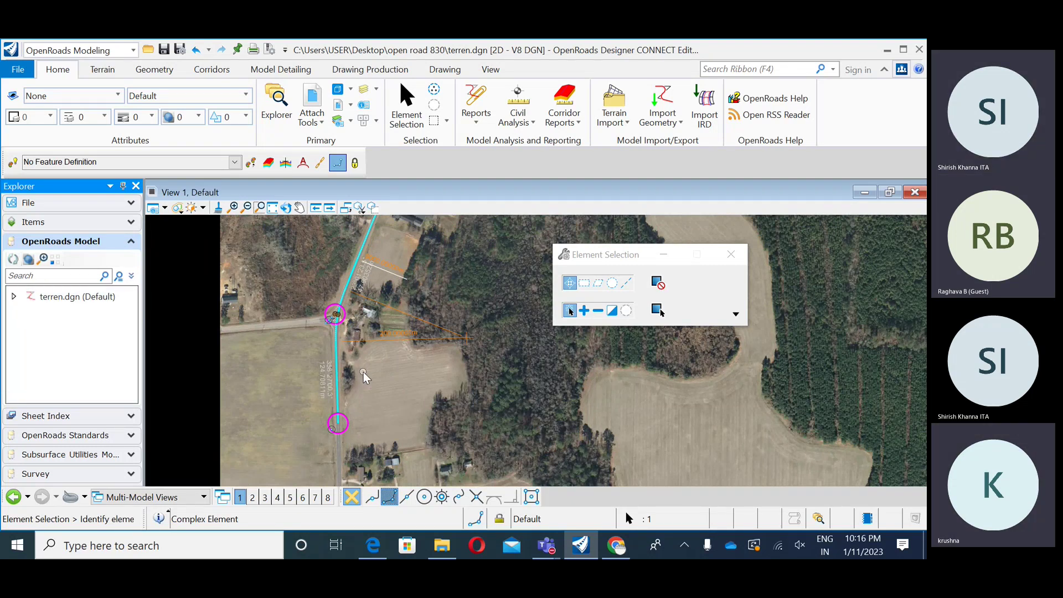
# - Inspect the selected complex element around the southern junction circle and open the arc's radius value
pyautogui.scroll(2, 334, 440)
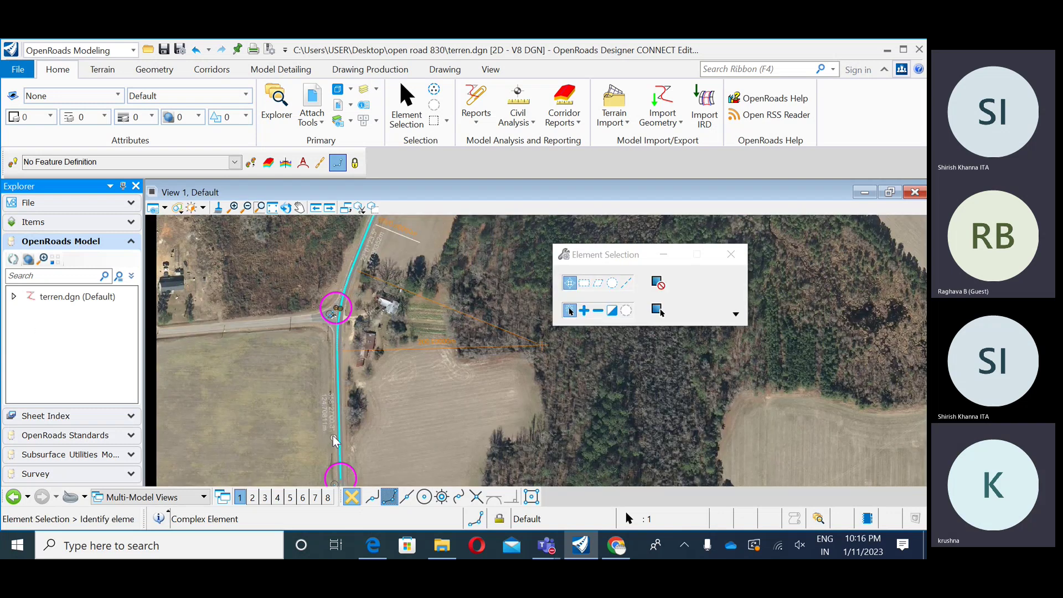
pyautogui.scroll(3, 327, 425)
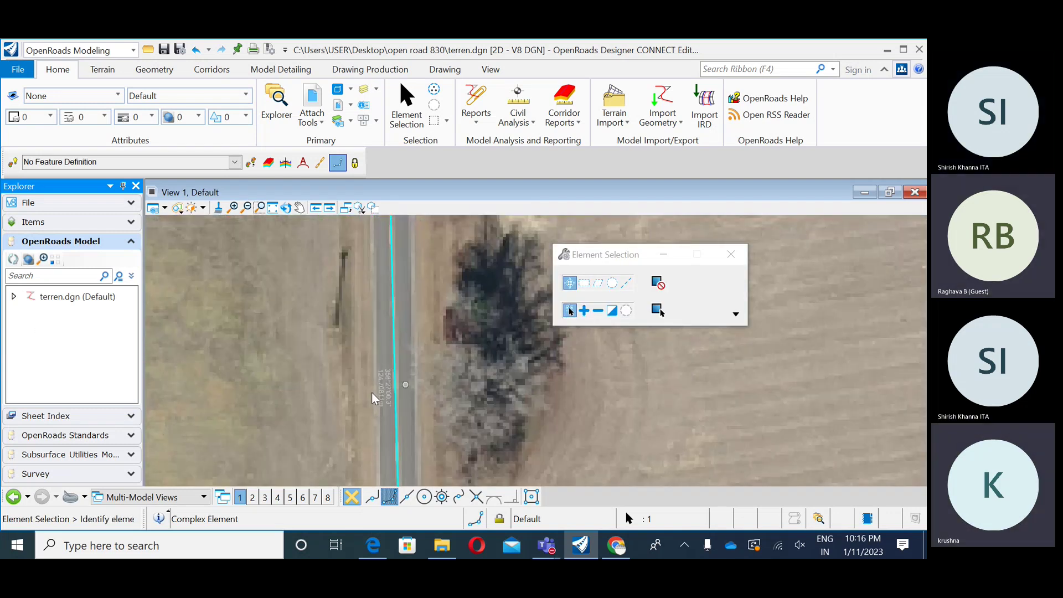
pyautogui.scroll(-3, 312, 431)
pyautogui.scroll(-2, 401, 312)
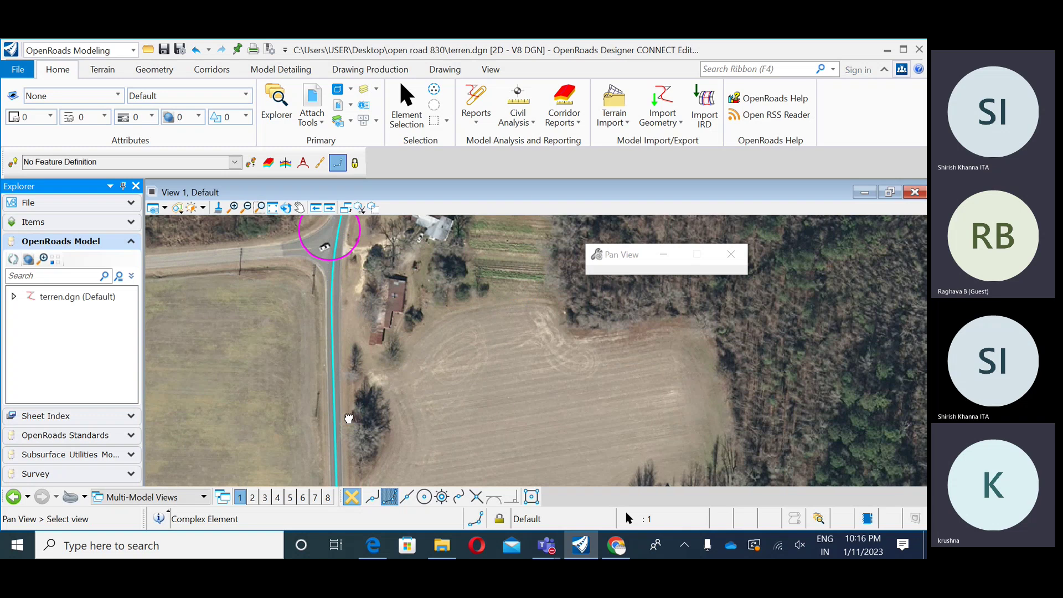
pyautogui.scroll(2, 350, 397)
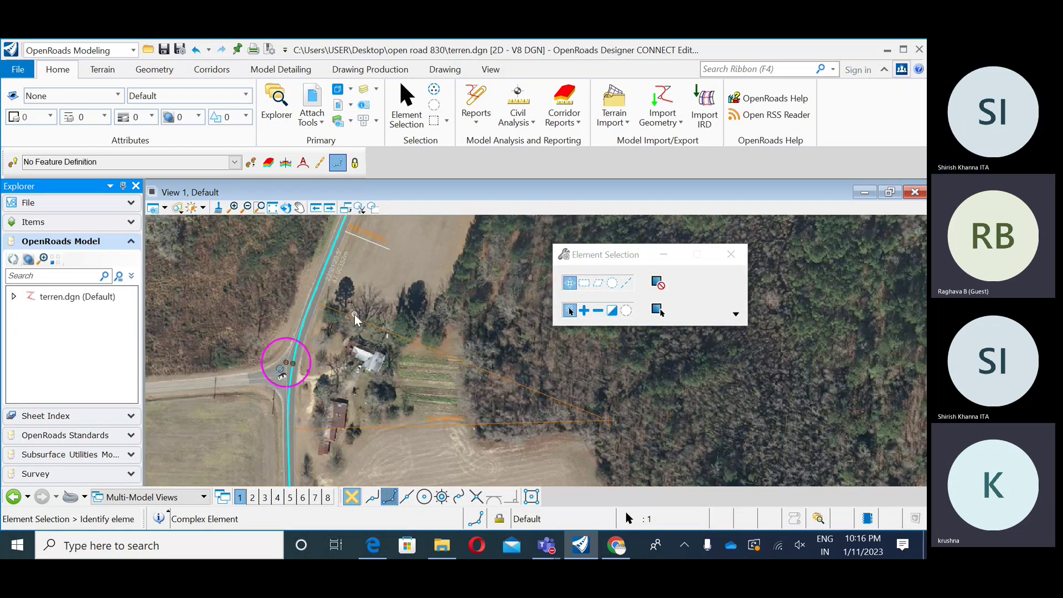
pyautogui.scroll(-2, 335, 349)
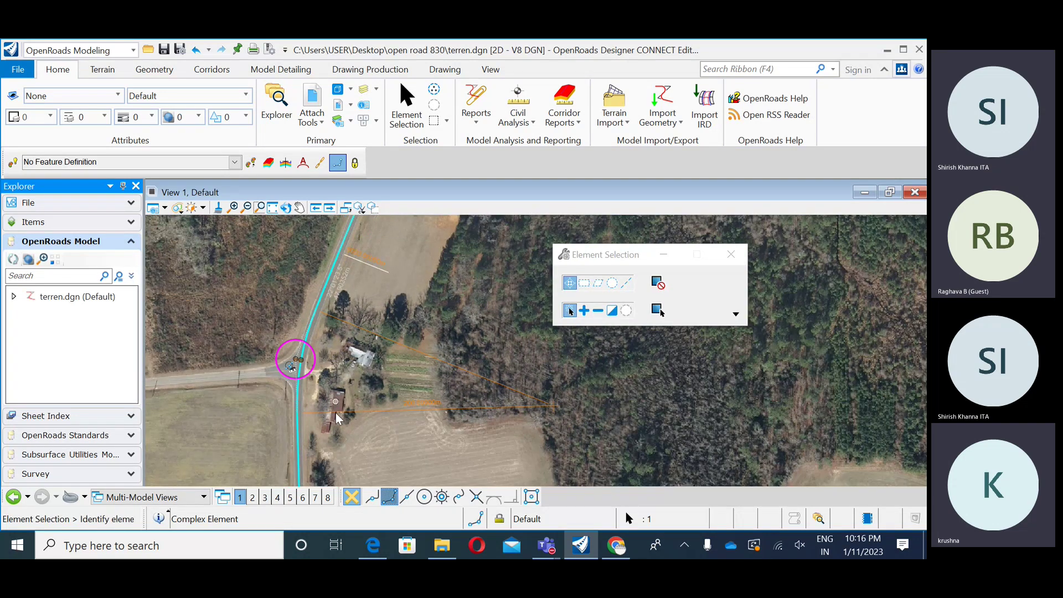
pyautogui.scroll(1, 398, 352)
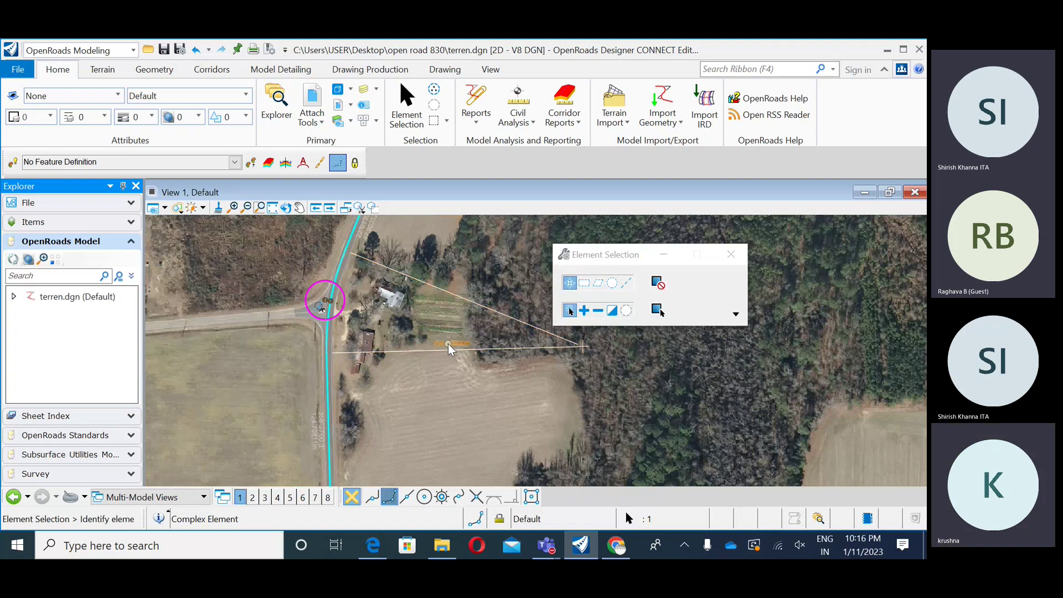
pyautogui.click(479, 360)
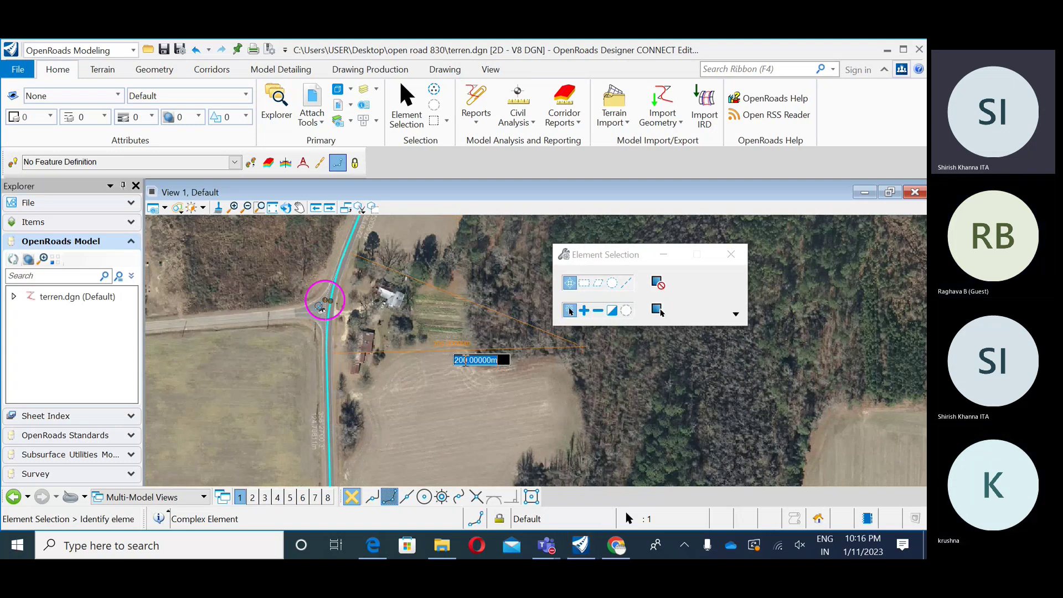
pyautogui.scroll(2, 355, 425)
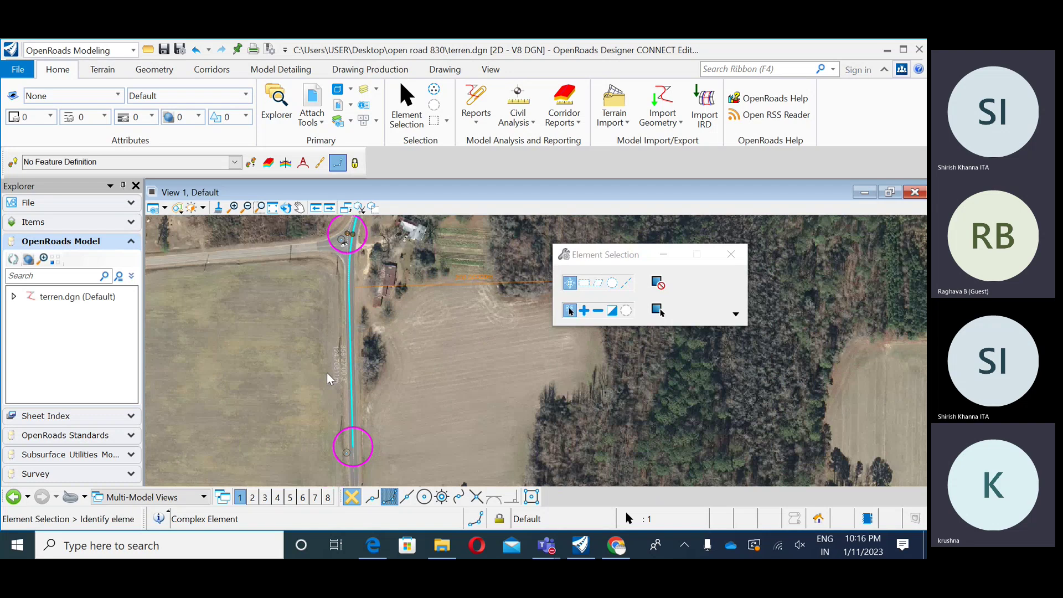
# - Try to move the baseline between the two southernmost circles east of the road, and undo the move
pyautogui.click(365, 373)
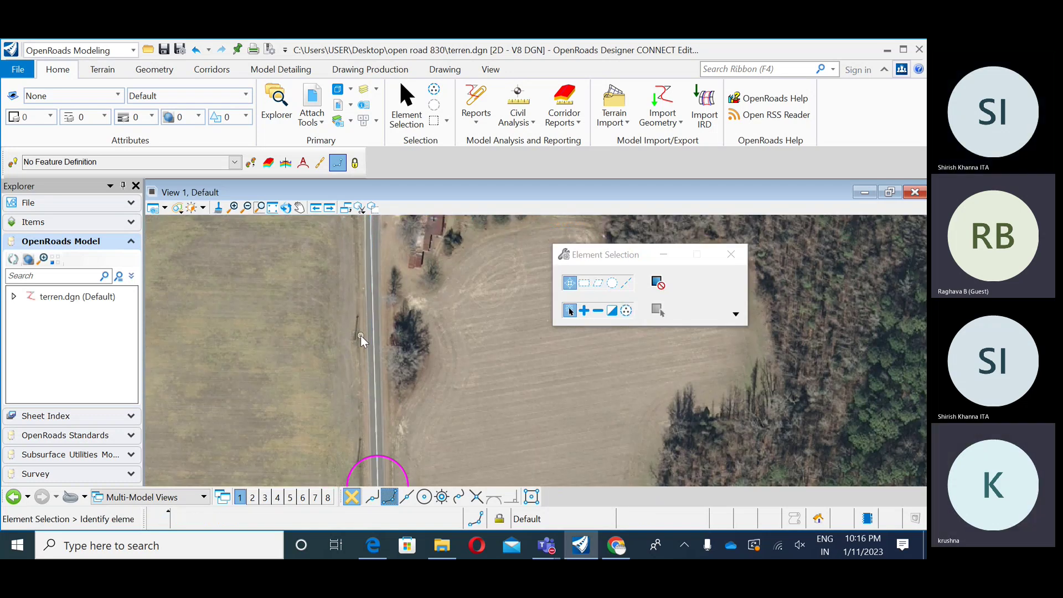
pyautogui.click(372, 313)
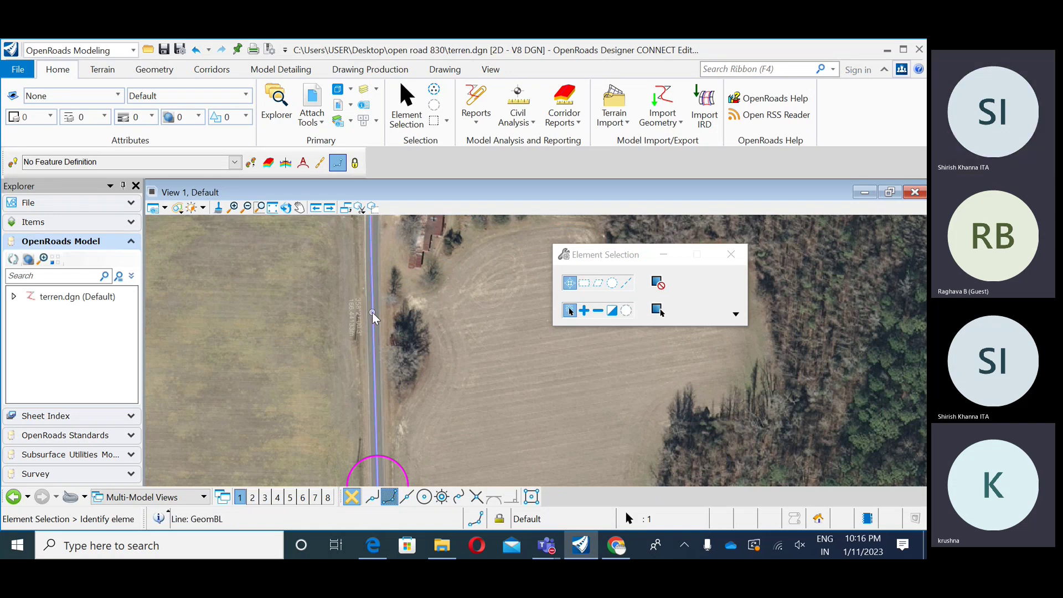
pyautogui.scroll(3, 372, 320)
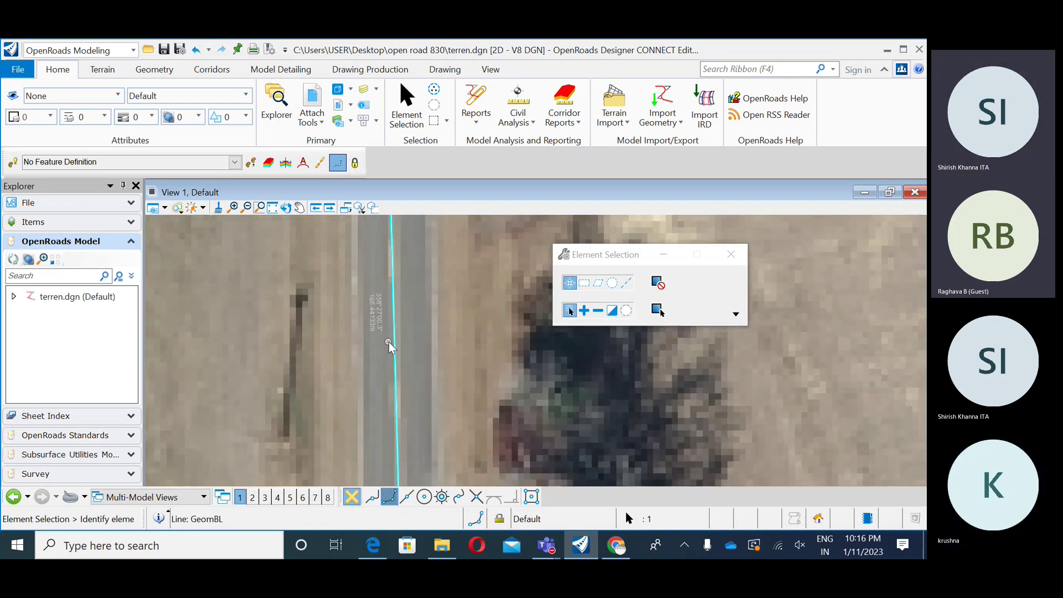
pyautogui.scroll(-4, 390, 346)
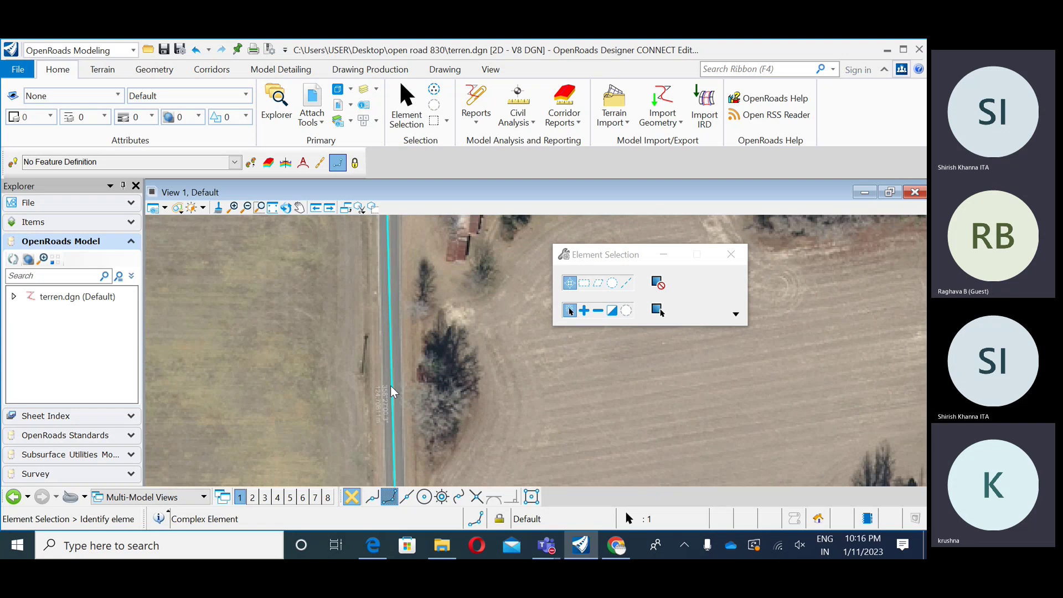
pyautogui.scroll(-2, 366, 350)
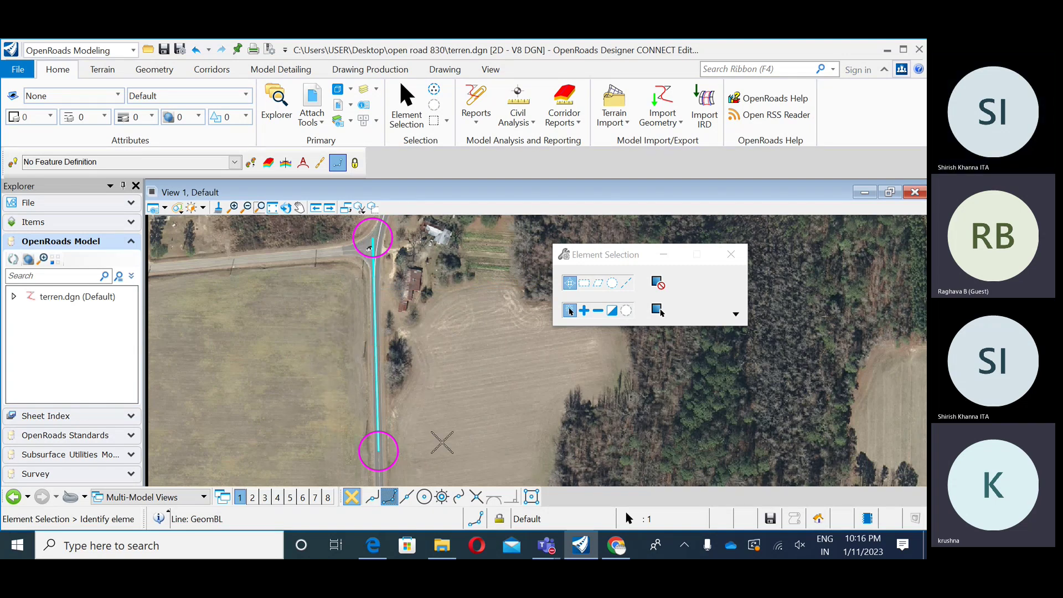
pyautogui.scroll(-2, 448, 352)
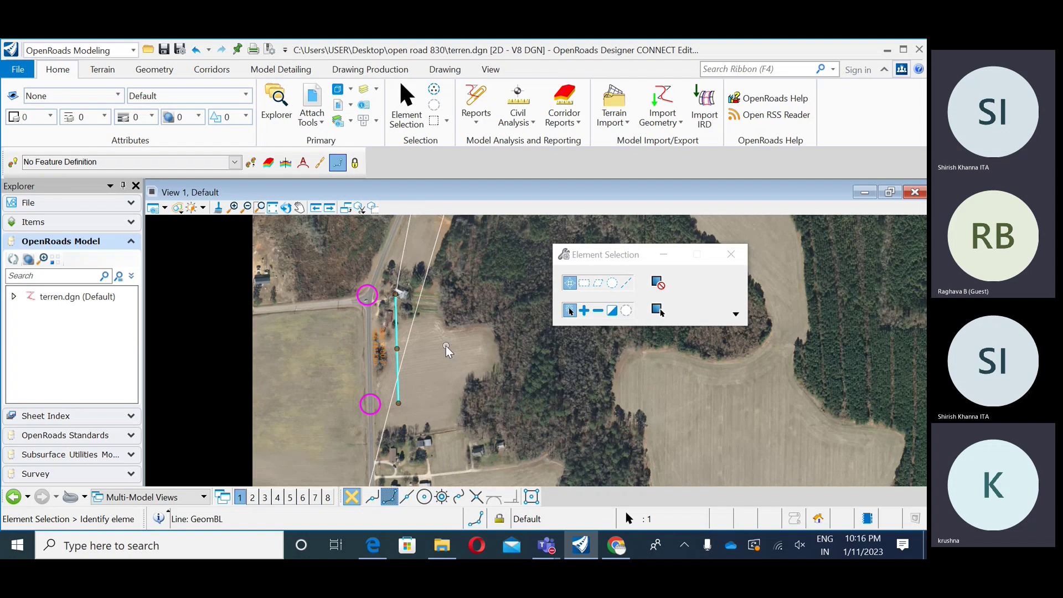
pyautogui.hotkey('ctrl', 'z')
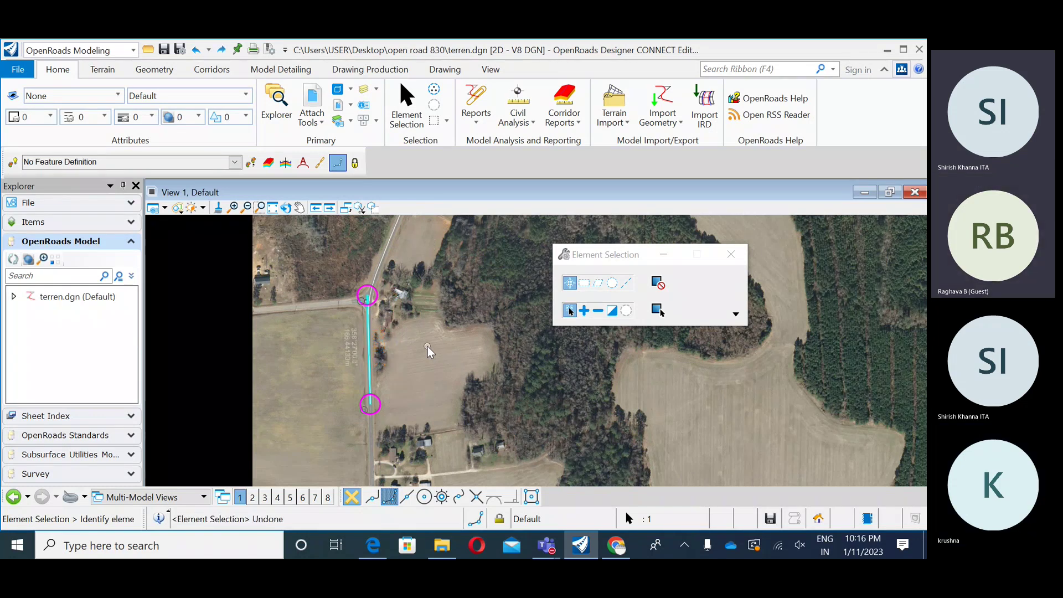
# - Select and deselect the baseline between the two southernmost circles to check it as a separate element
pyautogui.moveTo(393, 355); pyautogui.dragTo(372, 437, button='middle')
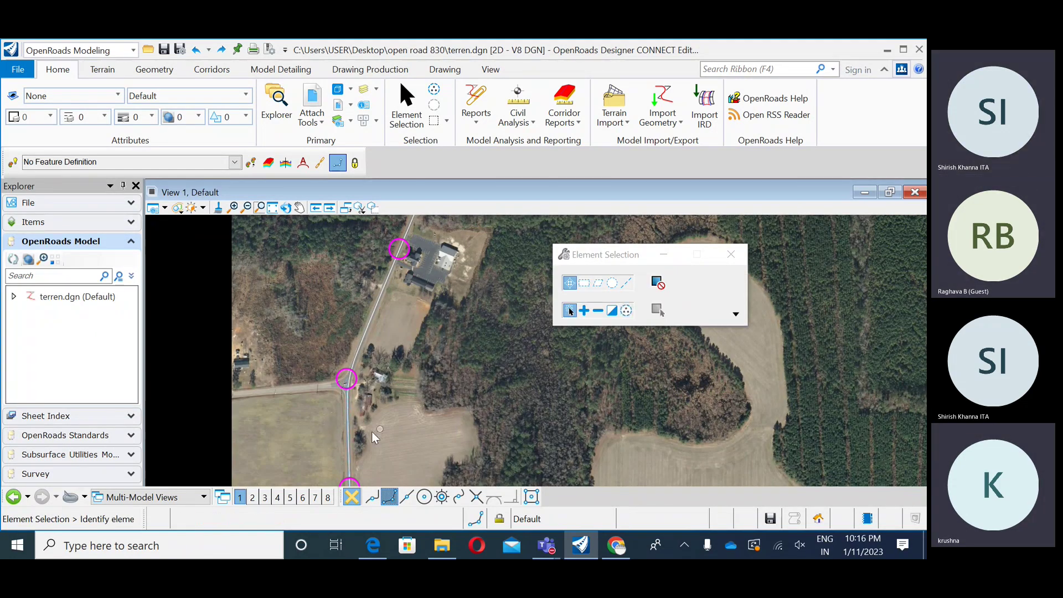
pyautogui.click(350, 439)
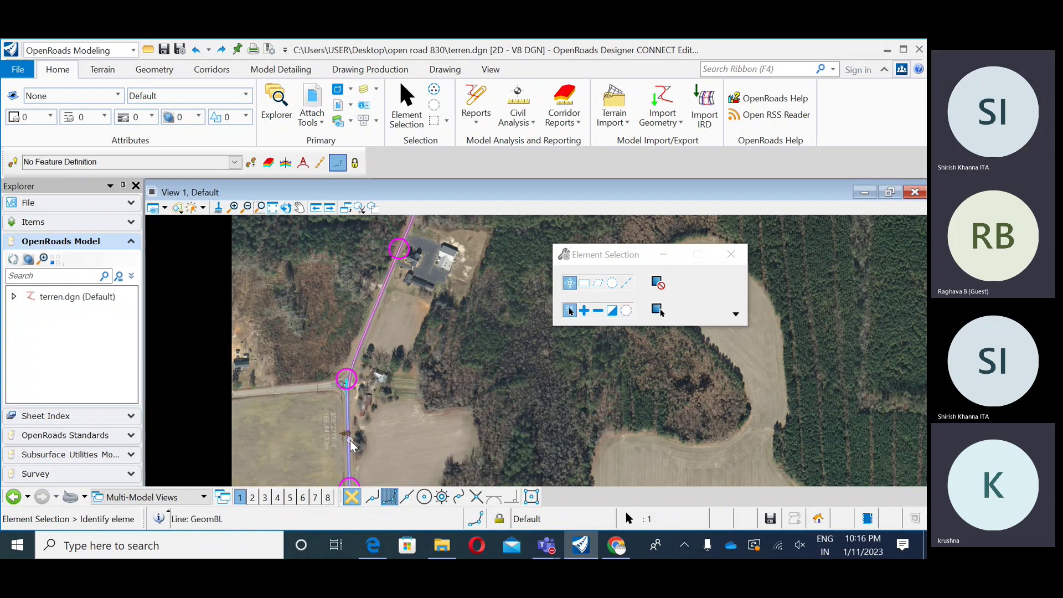
pyautogui.click(448, 410)
pyautogui.moveTo(403, 436); pyautogui.dragTo(388, 377, button='middle')
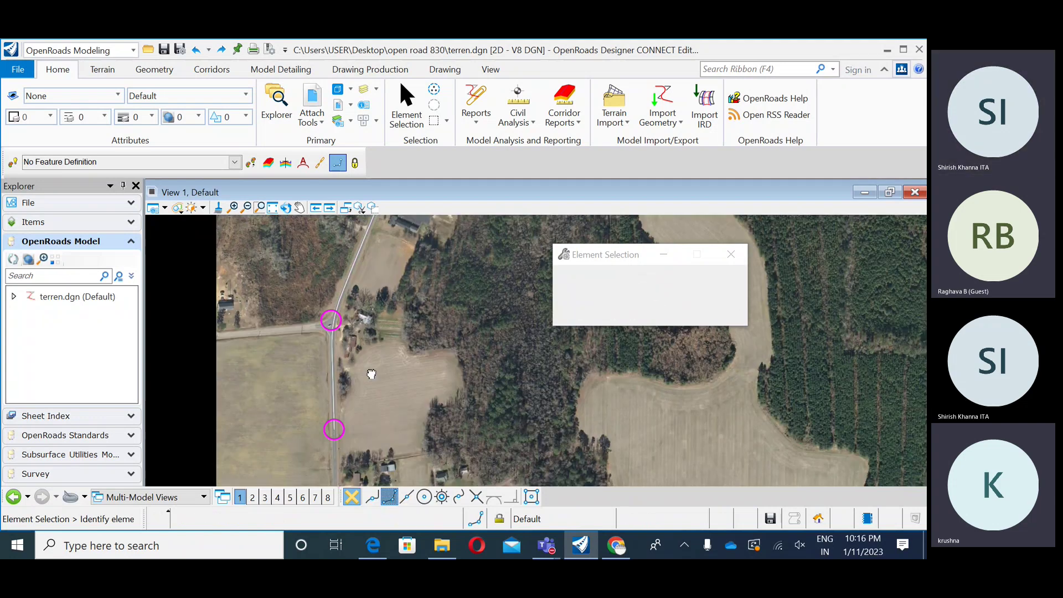
pyautogui.click(332, 409)
pyautogui.scroll(-3, 331, 410)
# - Check the individual baselines northwards along the road, selecting the long forest segment and the one beside the housing area
pyautogui.moveTo(389, 327); pyautogui.dragTo(354, 391, button='middle')
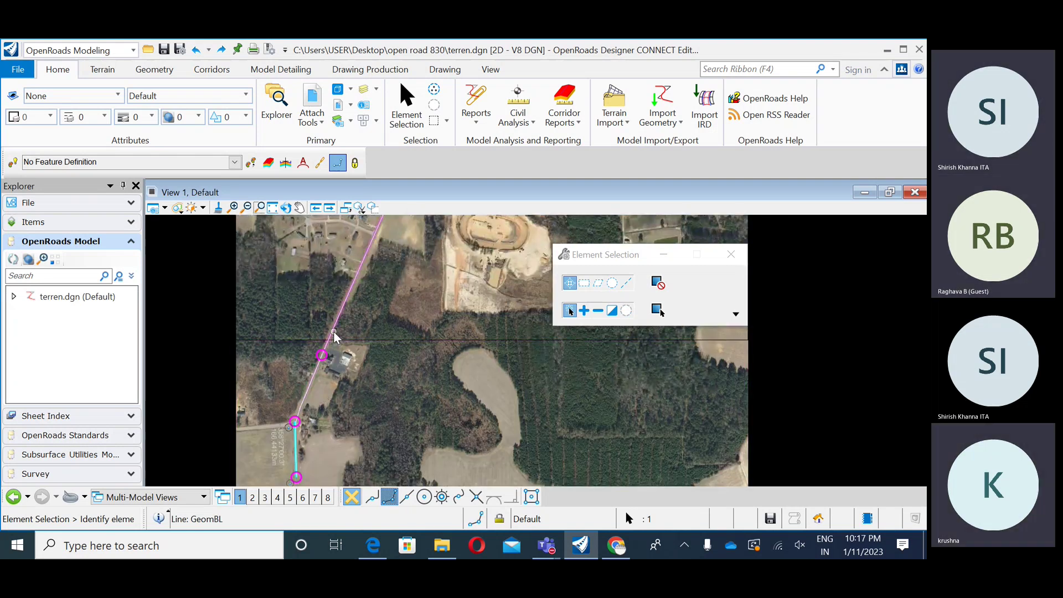
pyautogui.moveTo(373, 264); pyautogui.dragTo(369, 384, button='middle')
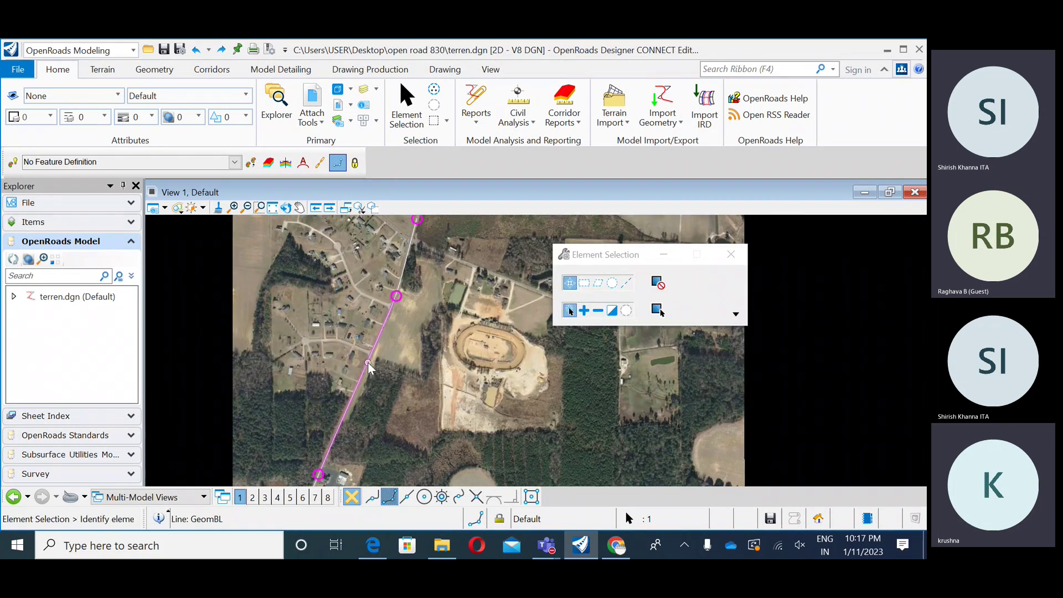
pyautogui.scroll(5, 386, 368)
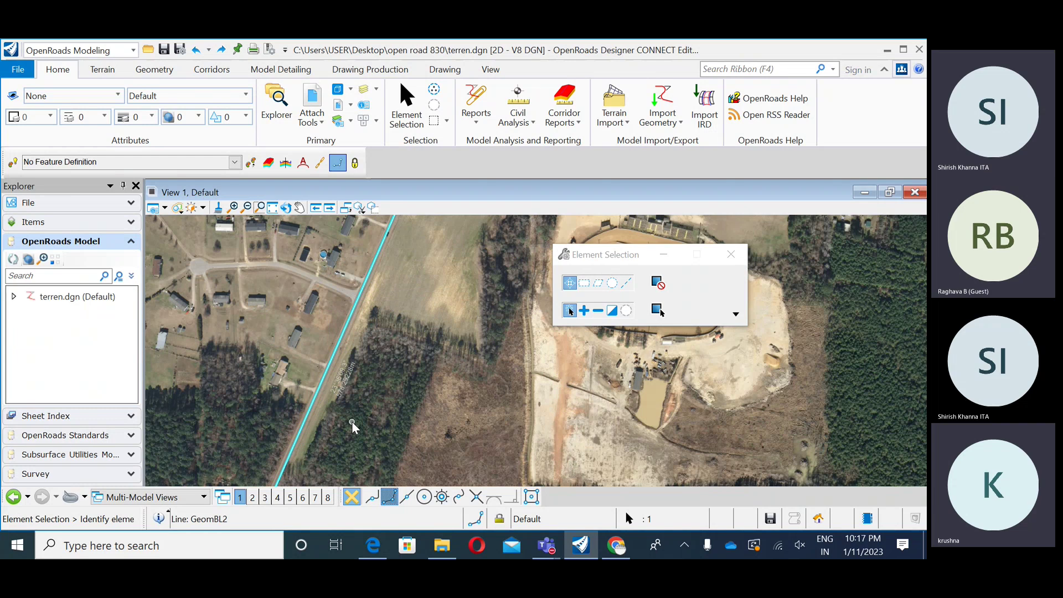
pyautogui.scroll(-3, 353, 425)
pyautogui.scroll(-2, 394, 312)
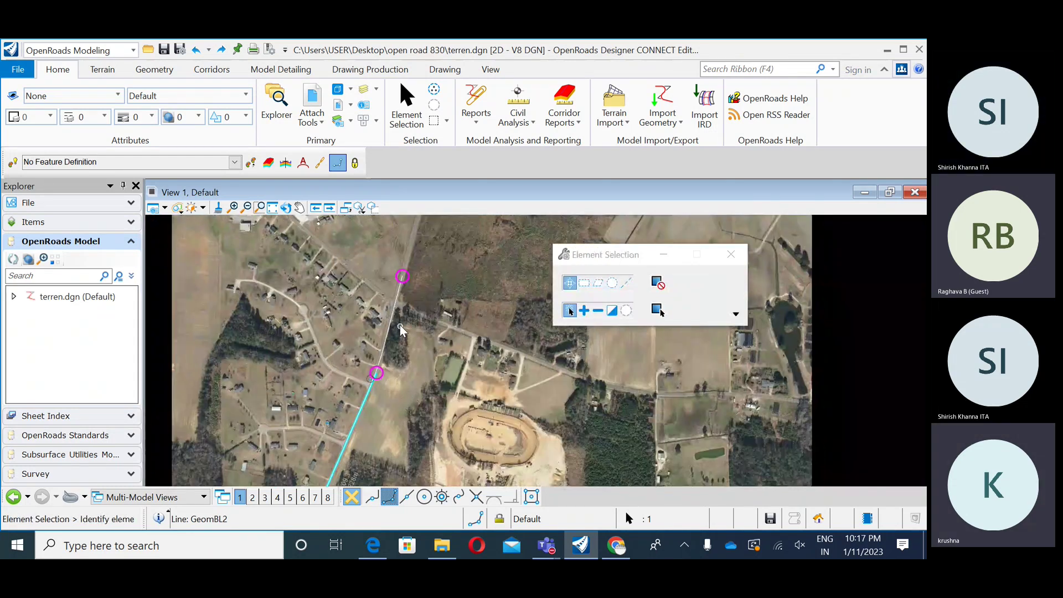
pyautogui.scroll(-2, 332, 377)
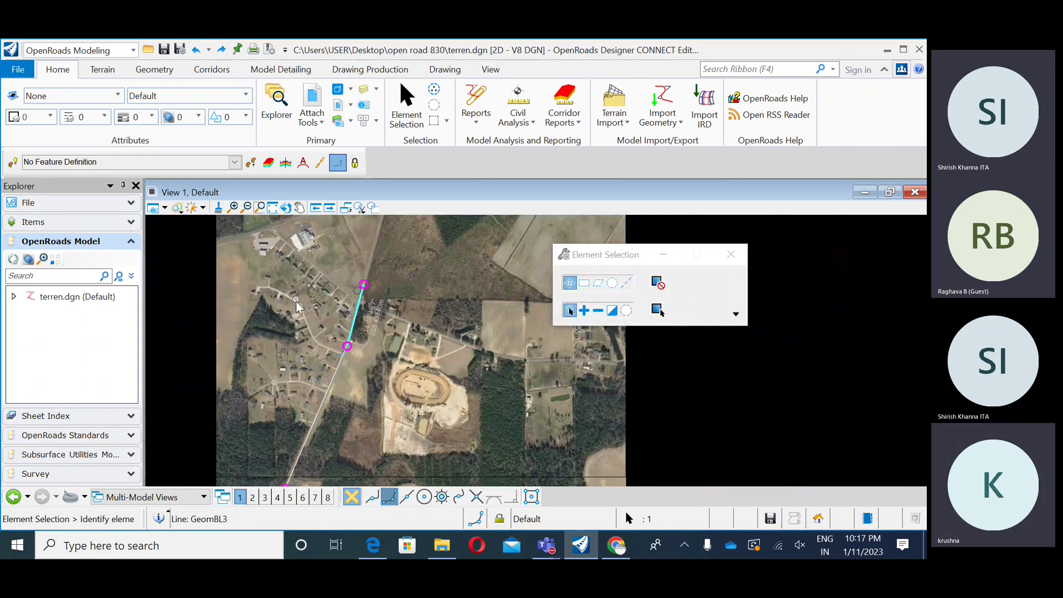
pyautogui.moveTo(327, 422); pyautogui.dragTo(370, 374, button='middle')
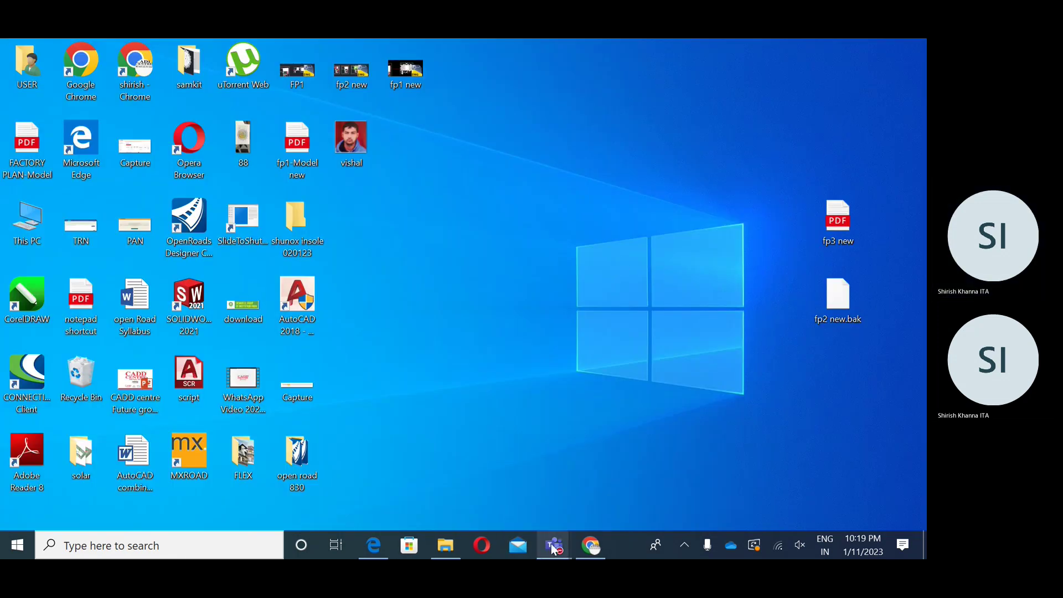
# - Switch to the Microsoft Teams meeting and stop sharing the screen
pyautogui.moveTo(553, 545)
pyautogui.click(564, 473)
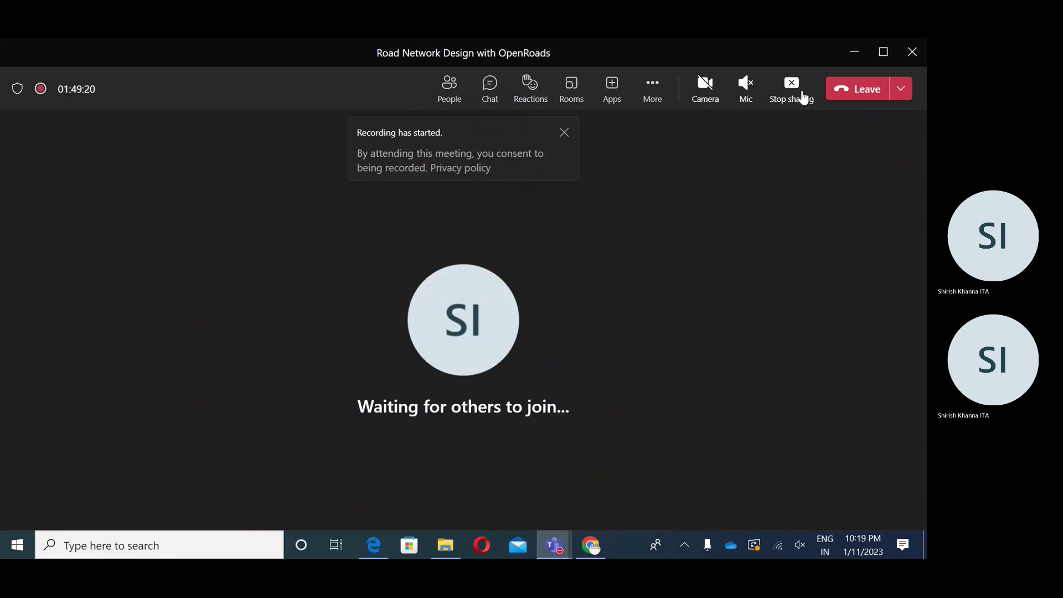
pyautogui.click(792, 91)
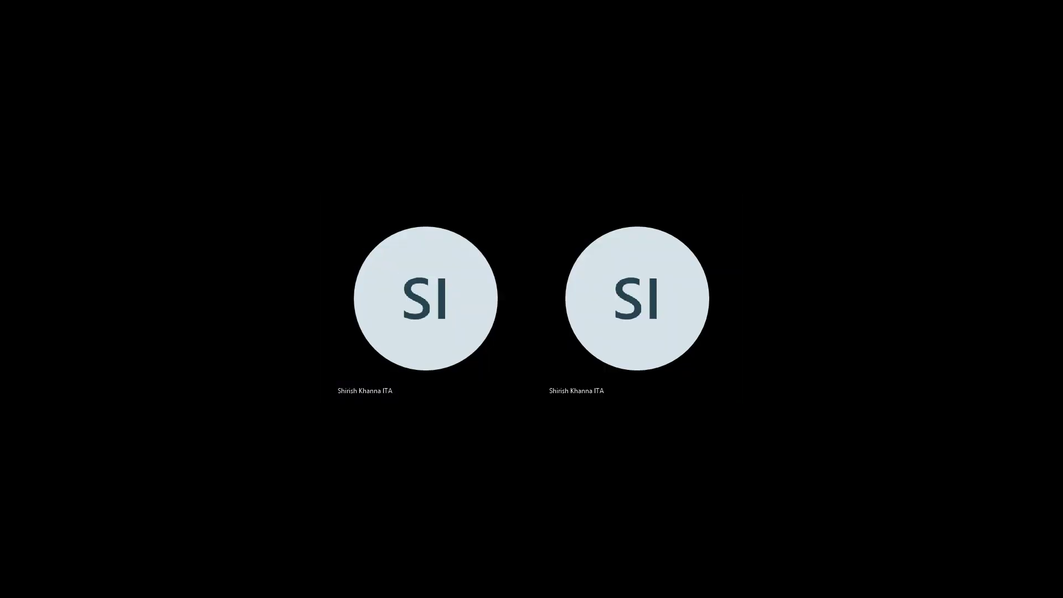